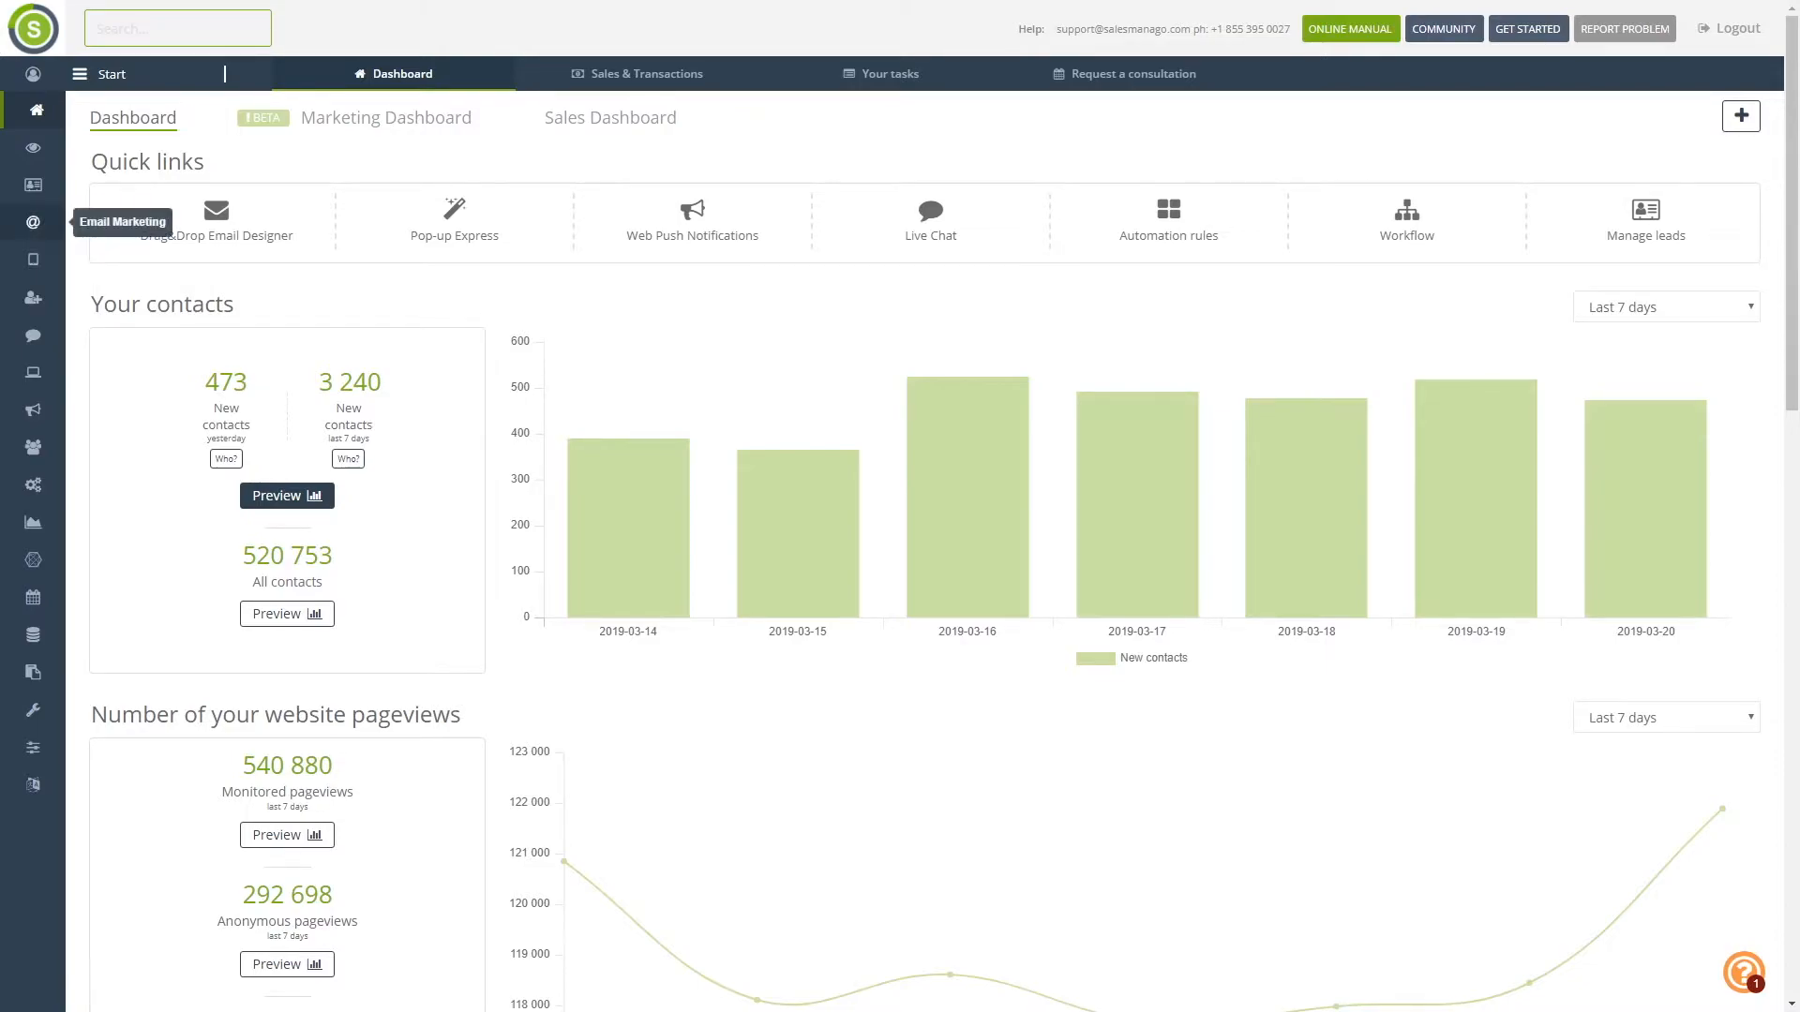
# Start creating a regular email in the Email Drag&Drop Designer from the email marketing email list.
pyautogui.click(36, 223)
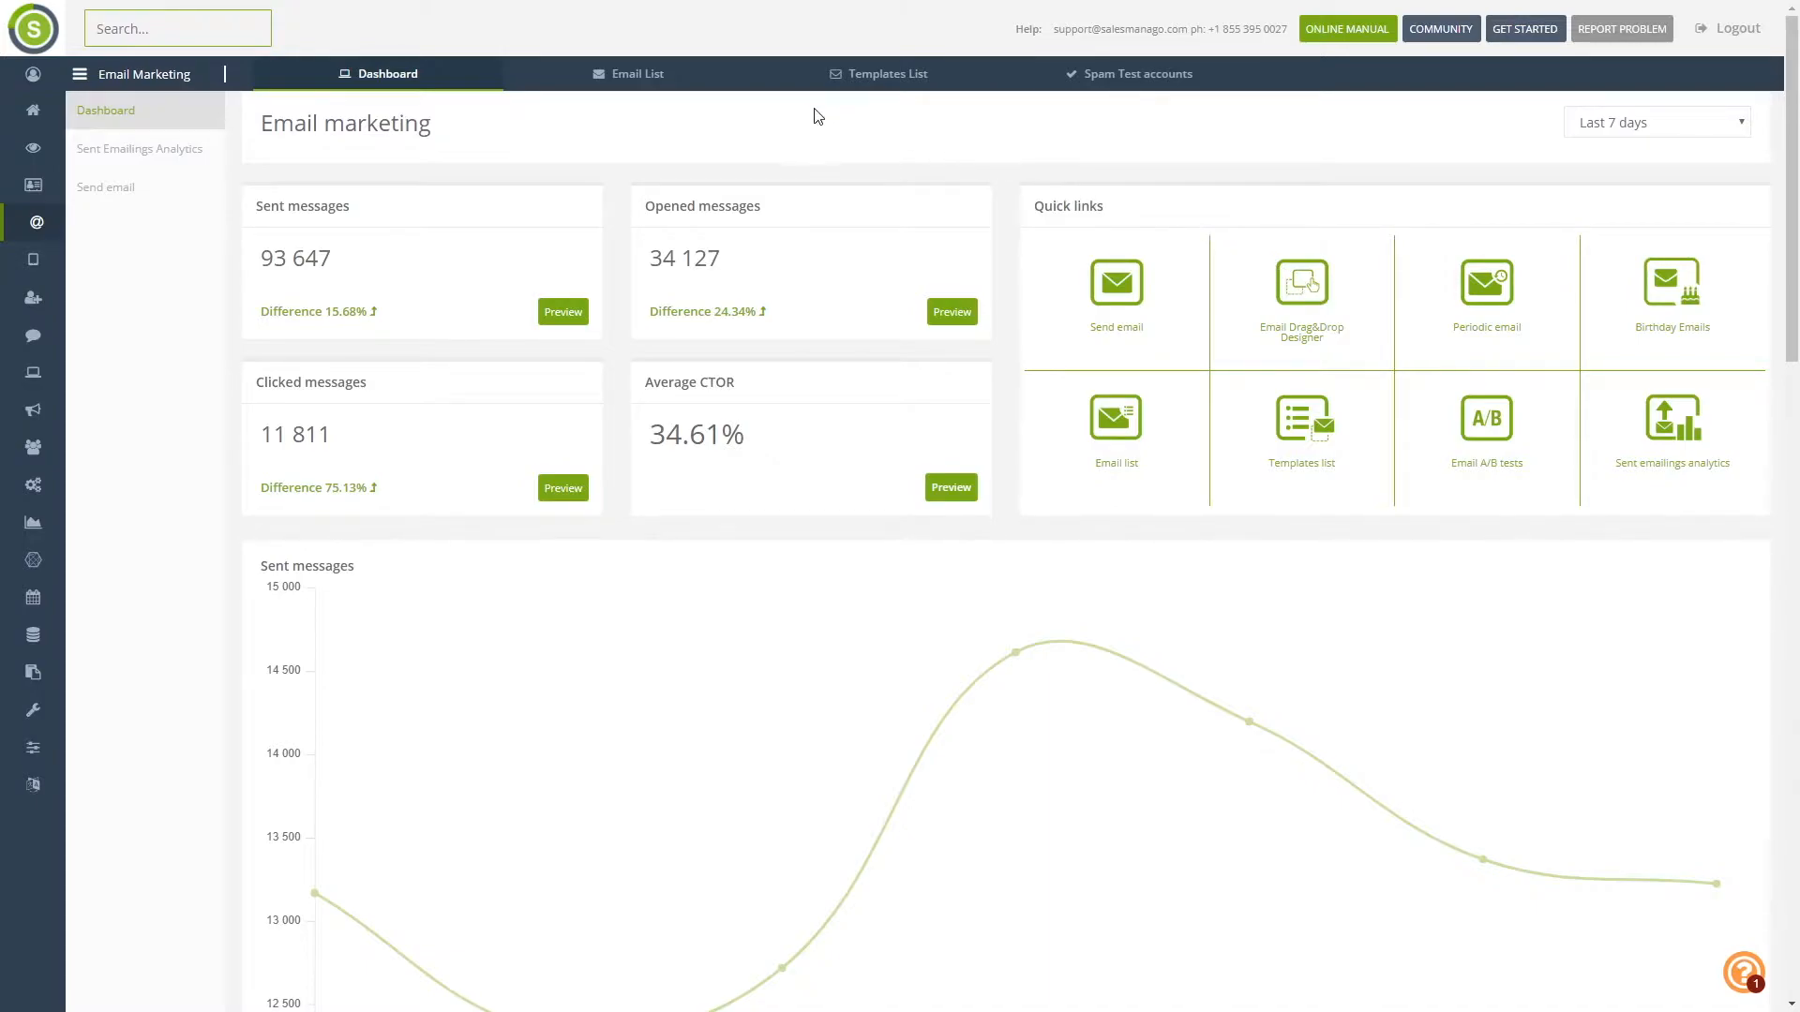
pyautogui.click(641, 82)
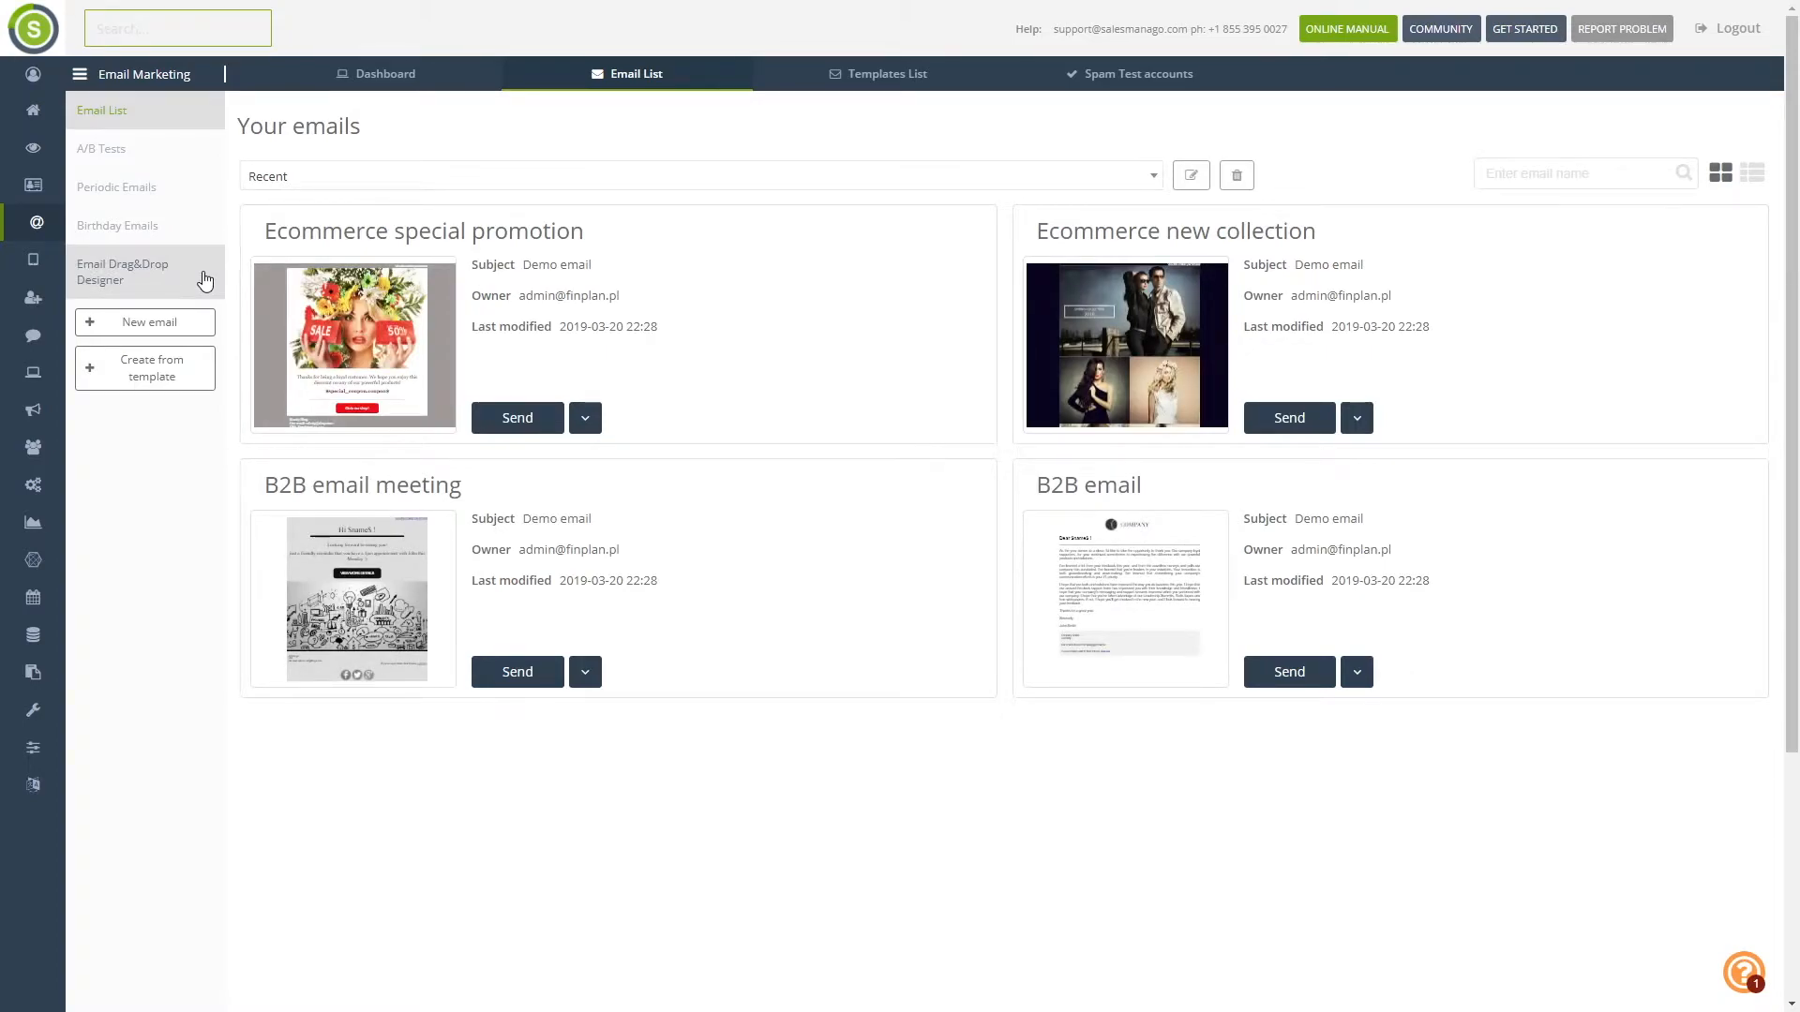
pyautogui.click(147, 278)
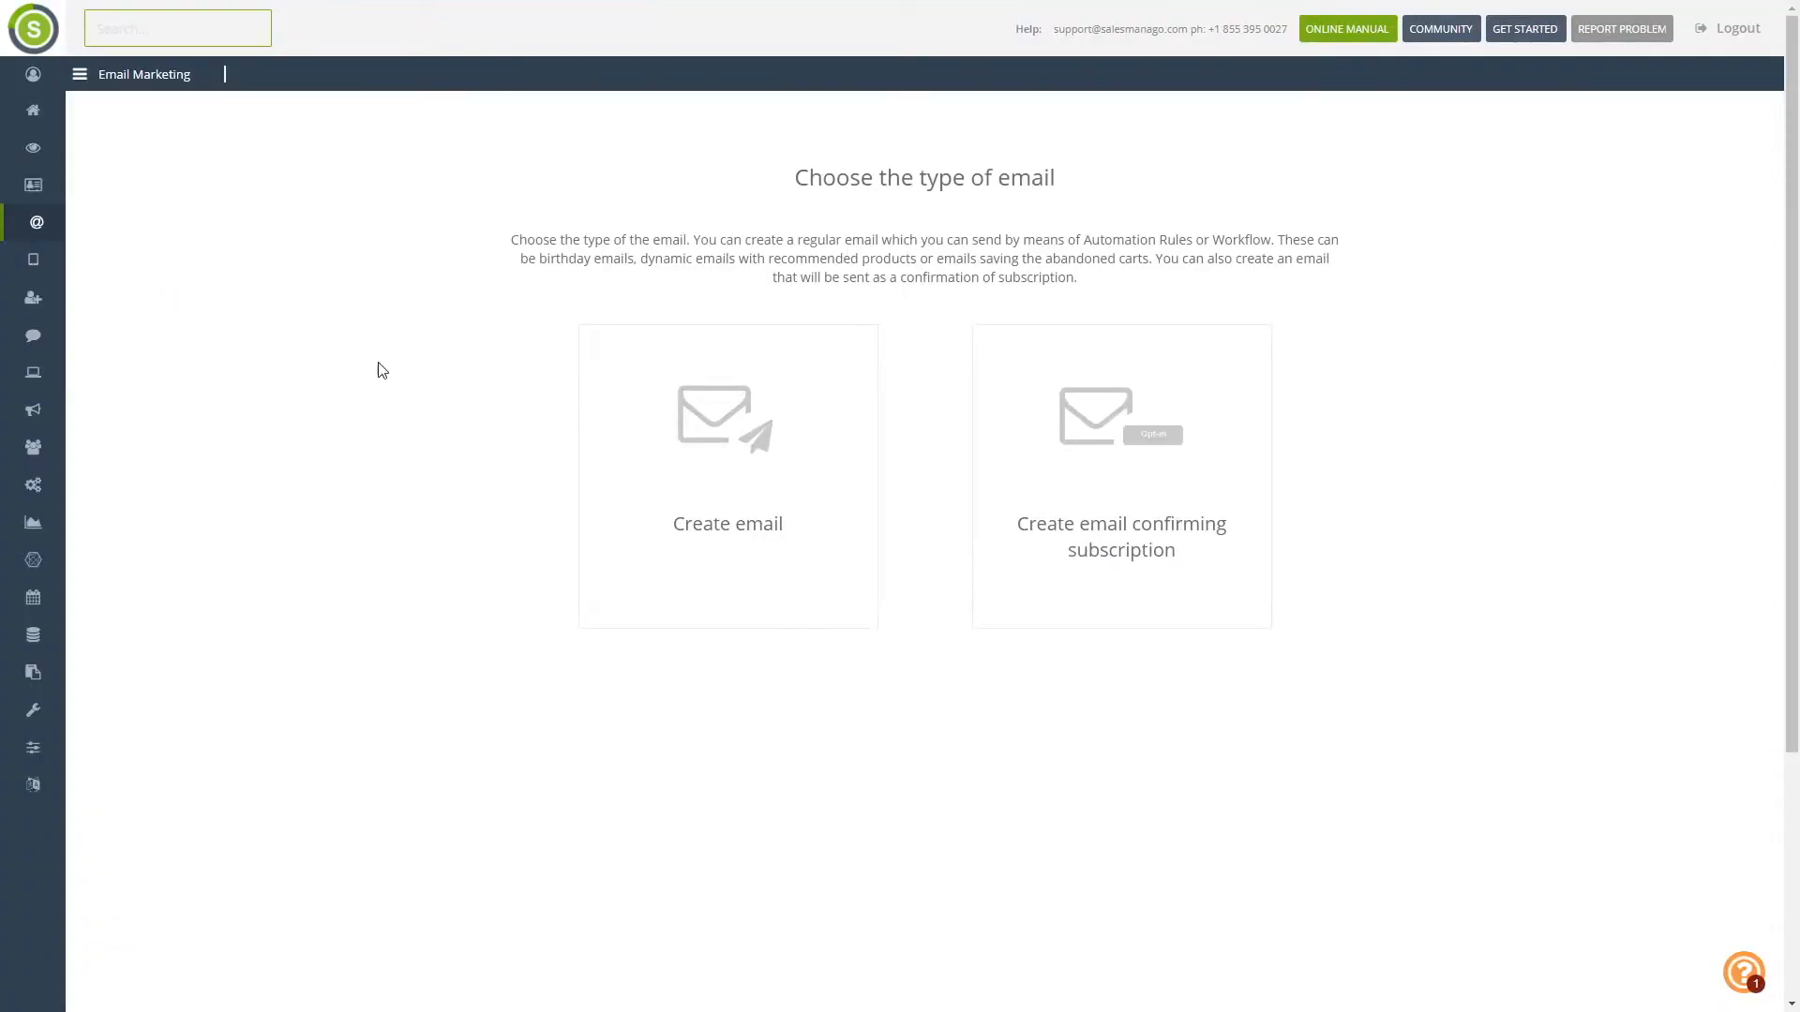
pyautogui.click(698, 435)
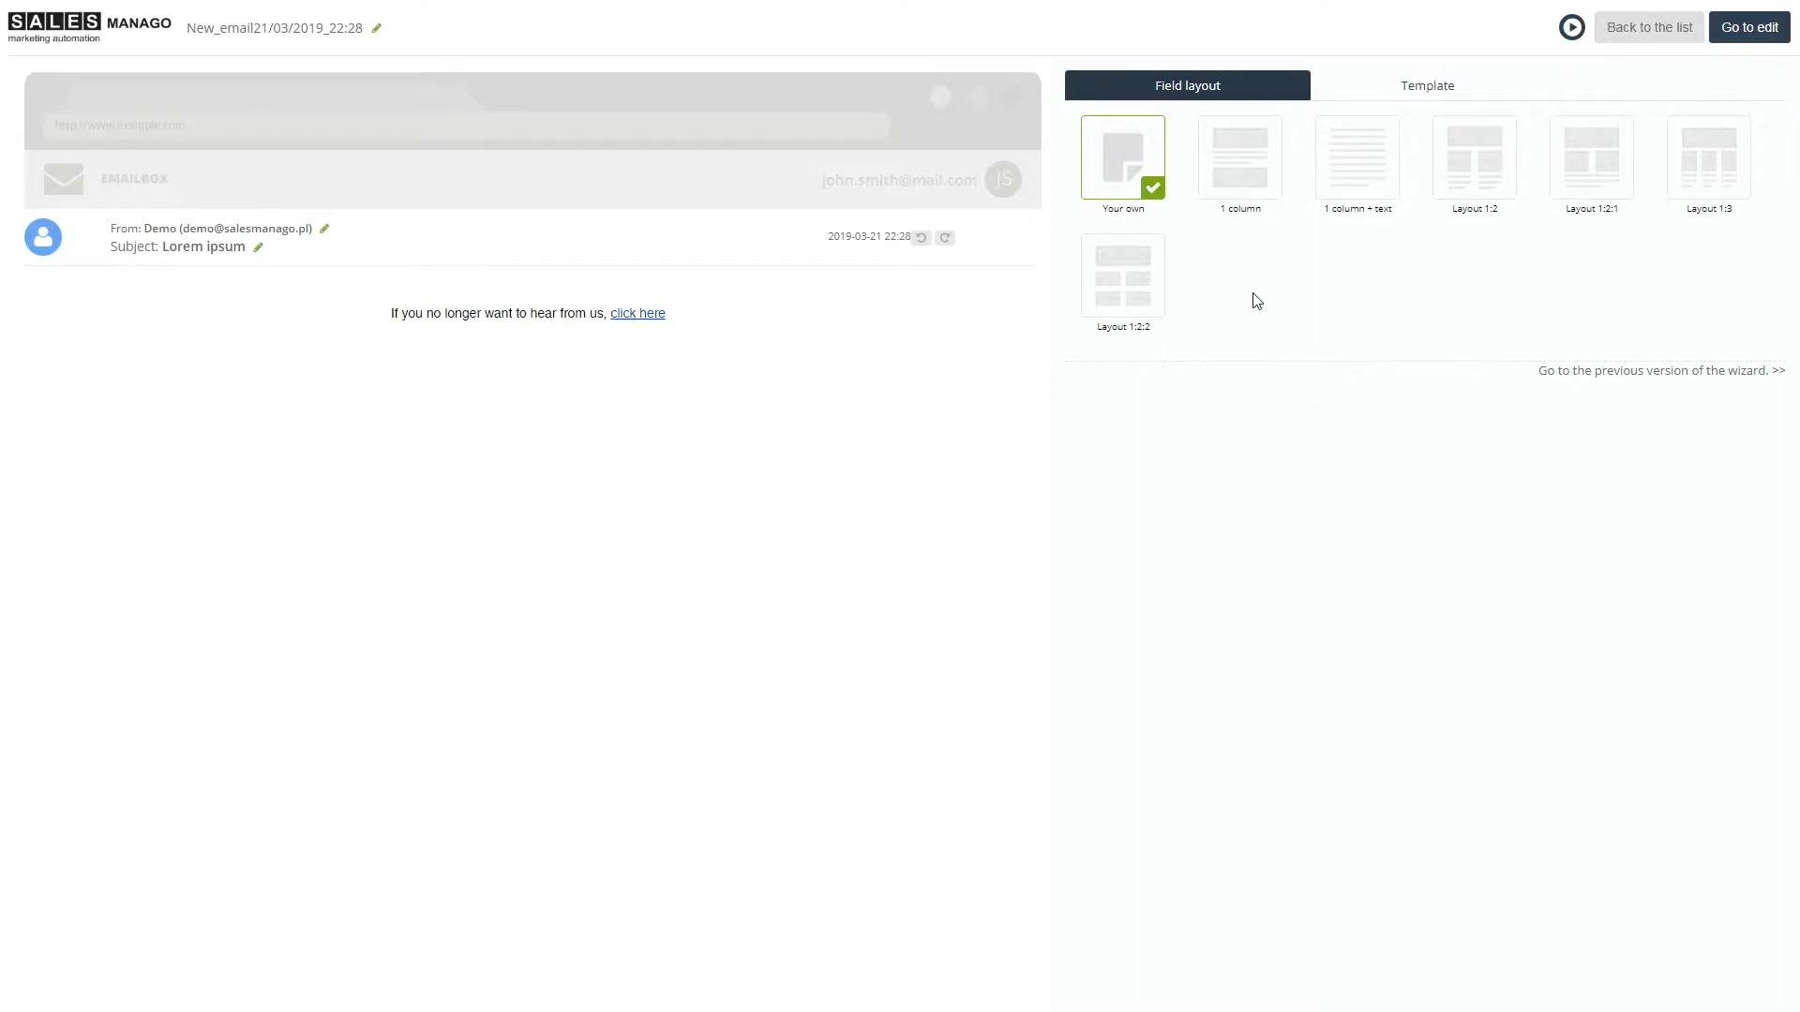
# Try the 1 column, 1 column + text and Layout 1:2 field layouts on the new email.
pyautogui.click(1250, 183)
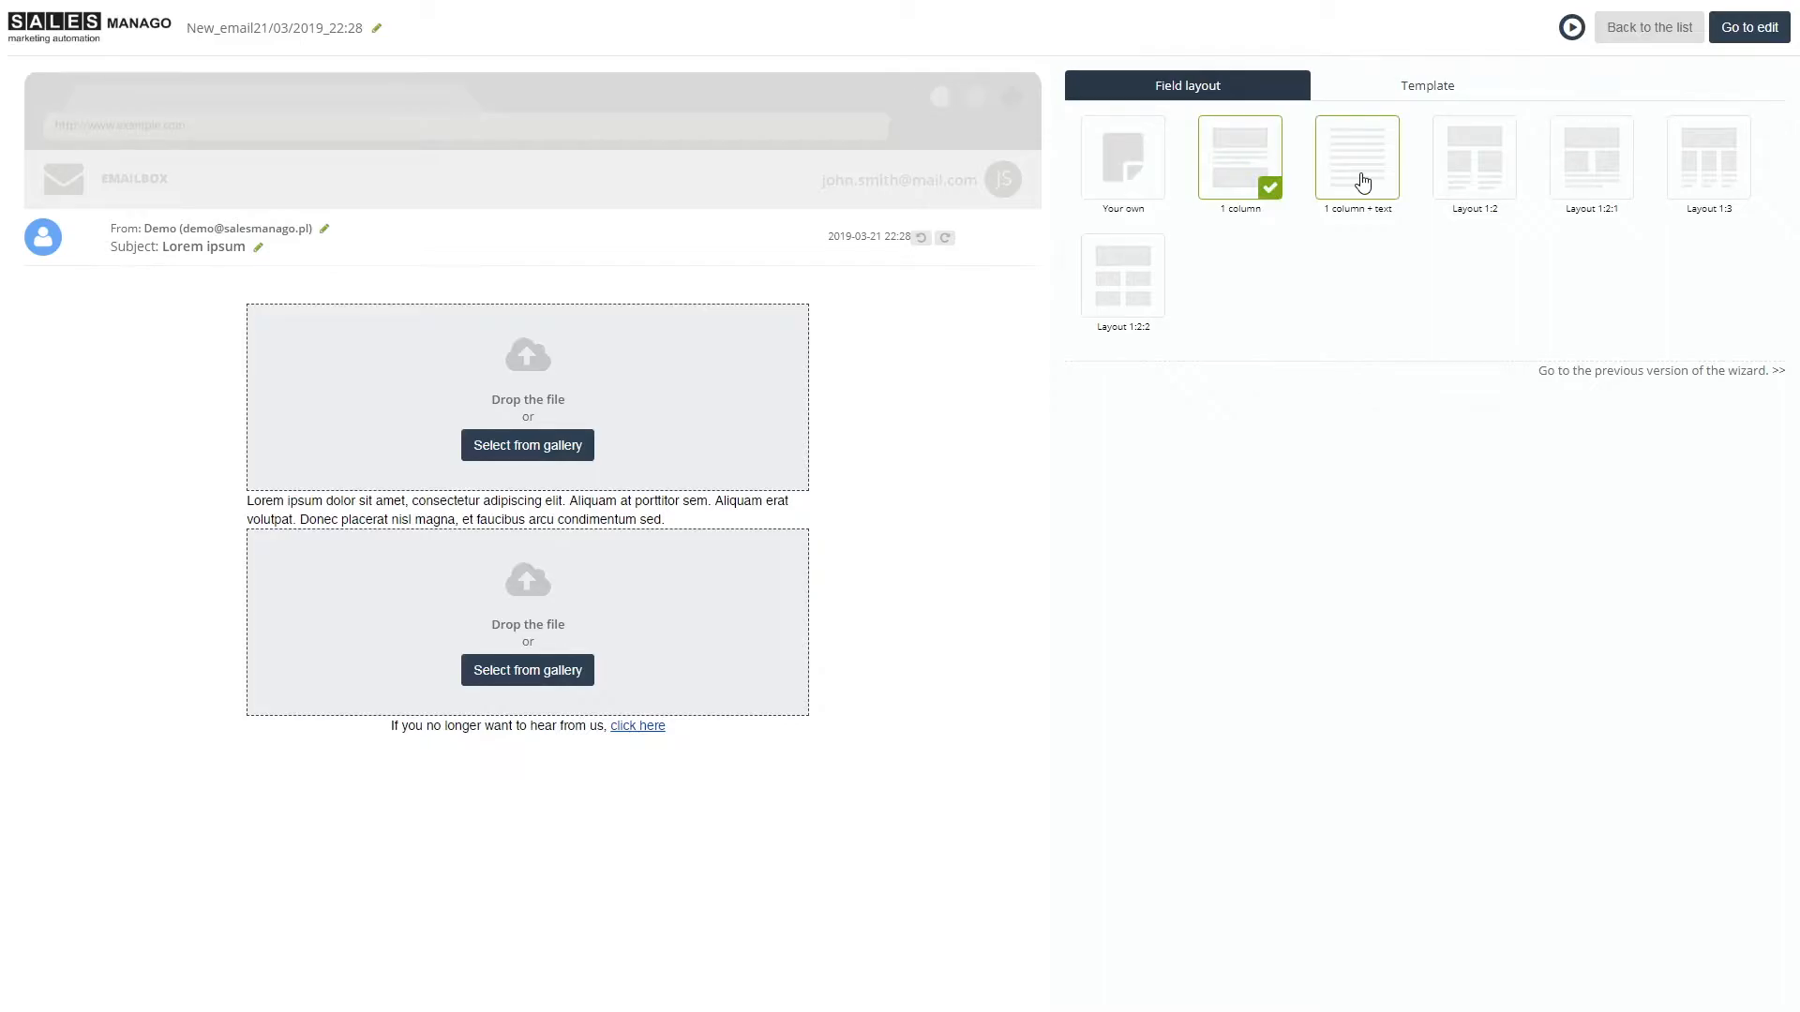
pyautogui.click(1362, 182)
pyautogui.click(1479, 179)
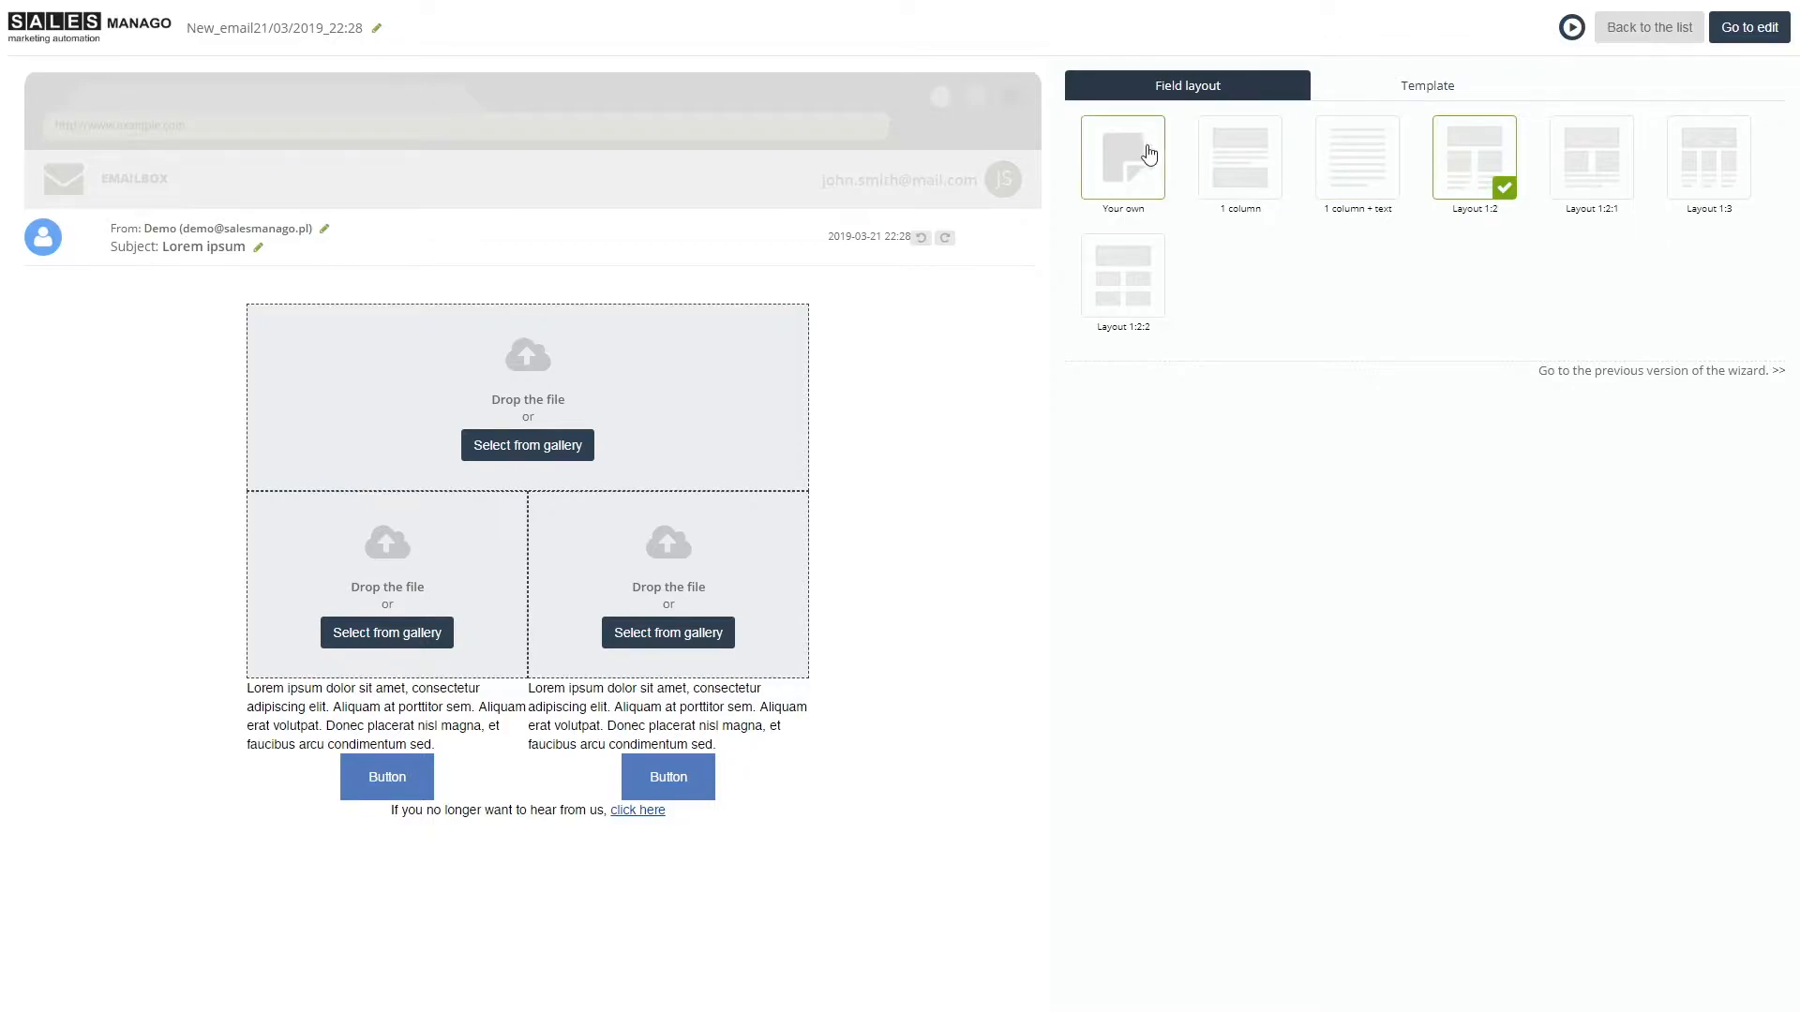
# Try the Birthday, Gym - blog and Furniture store - discount templates from the information email template category.
pyautogui.click(1422, 93)
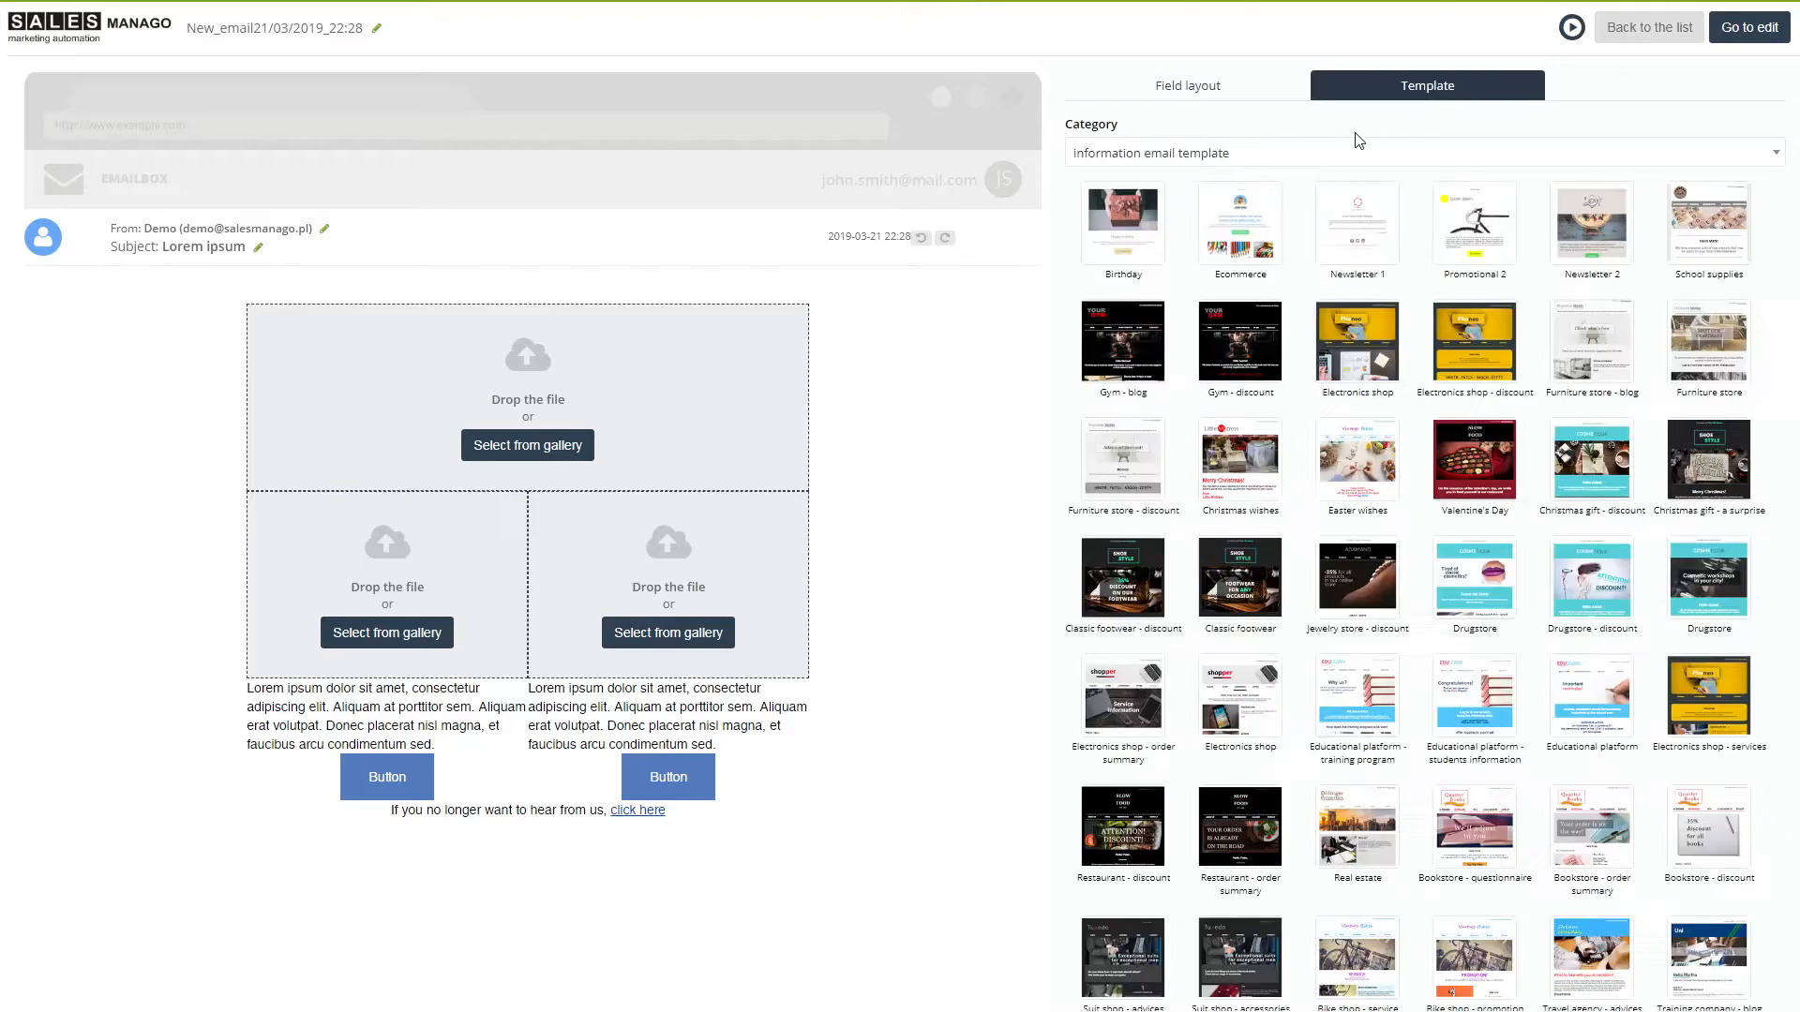
pyautogui.click(1114, 221)
pyautogui.click(1129, 359)
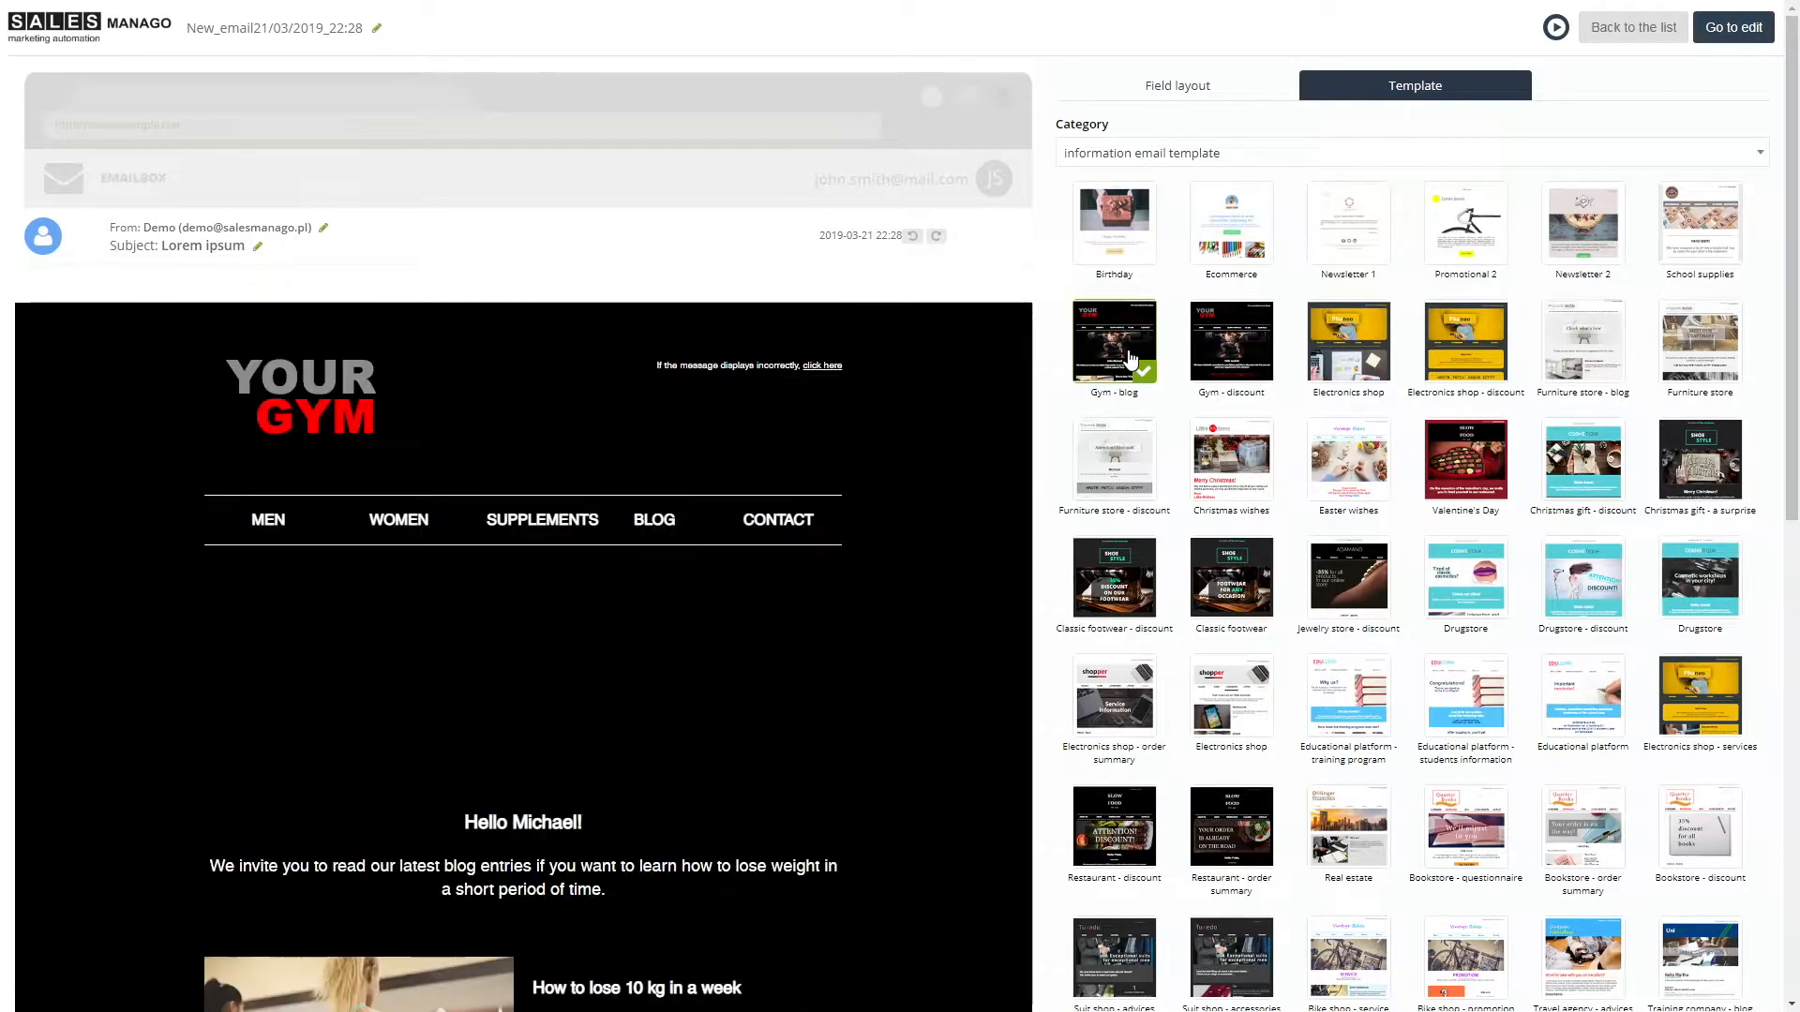
pyautogui.click(1135, 462)
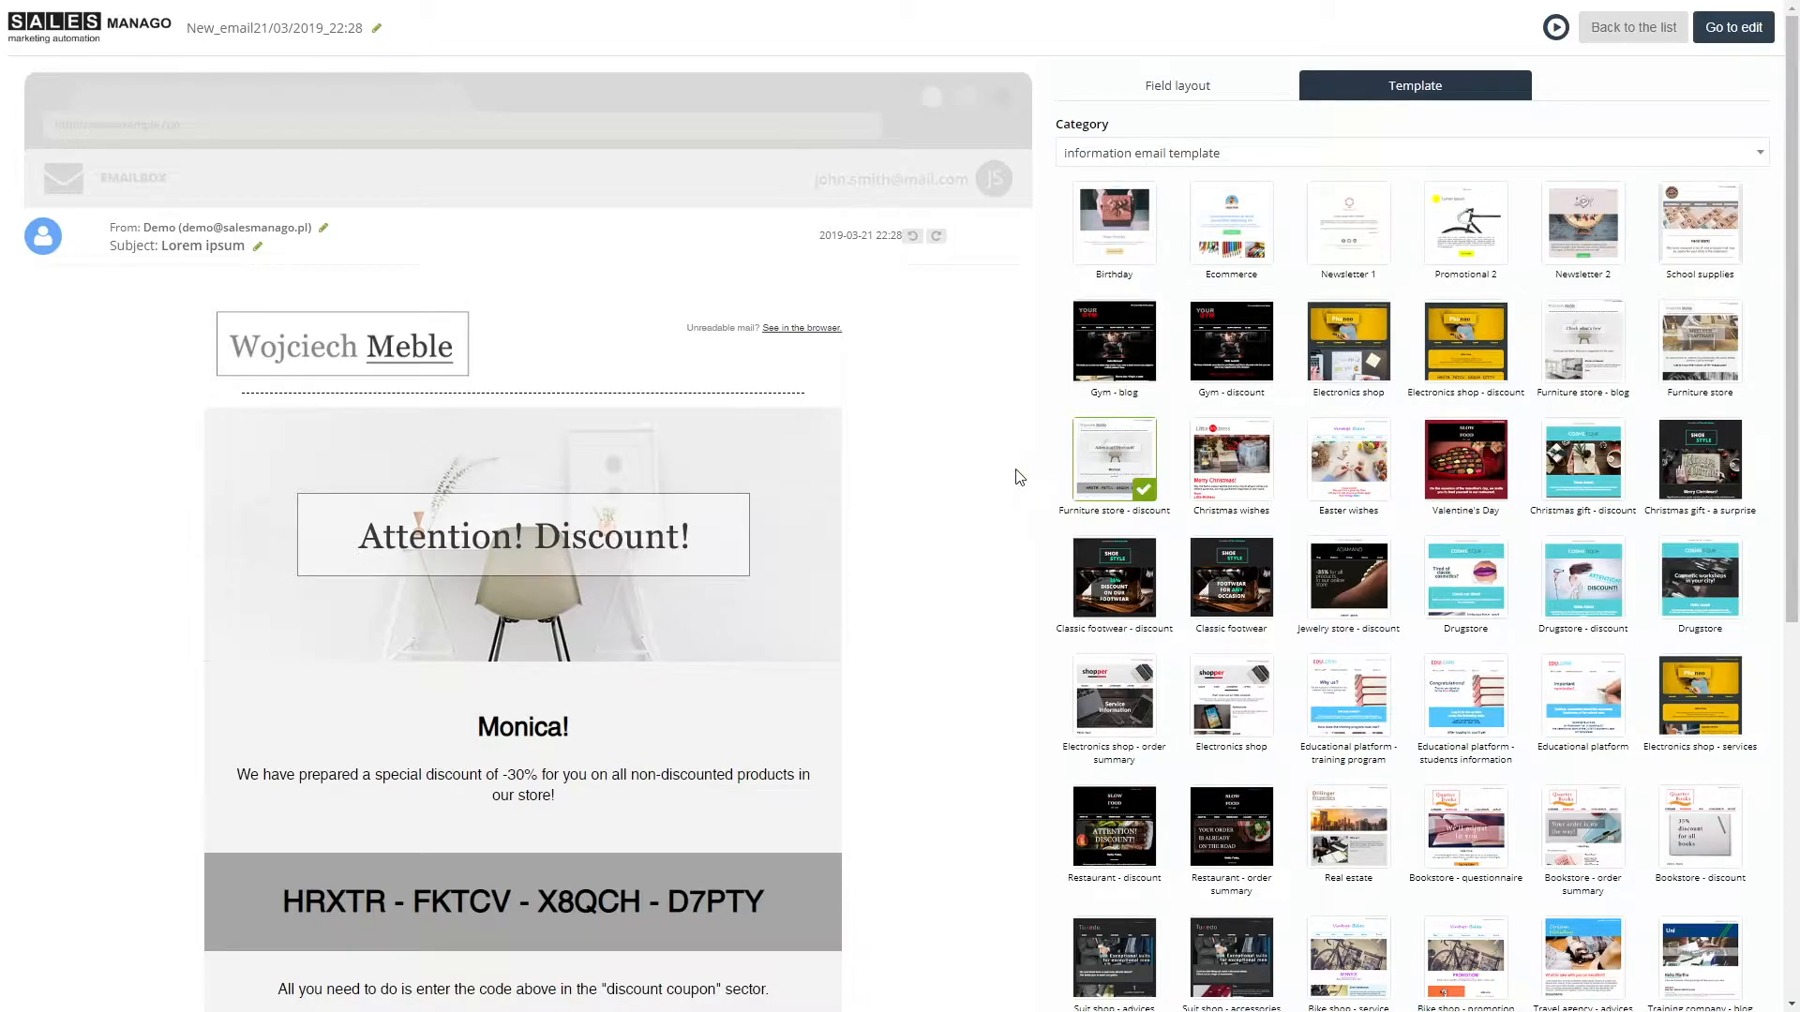
# Choose the blank "Your own" field layout and proceed to editing the email.
pyautogui.click(1172, 91)
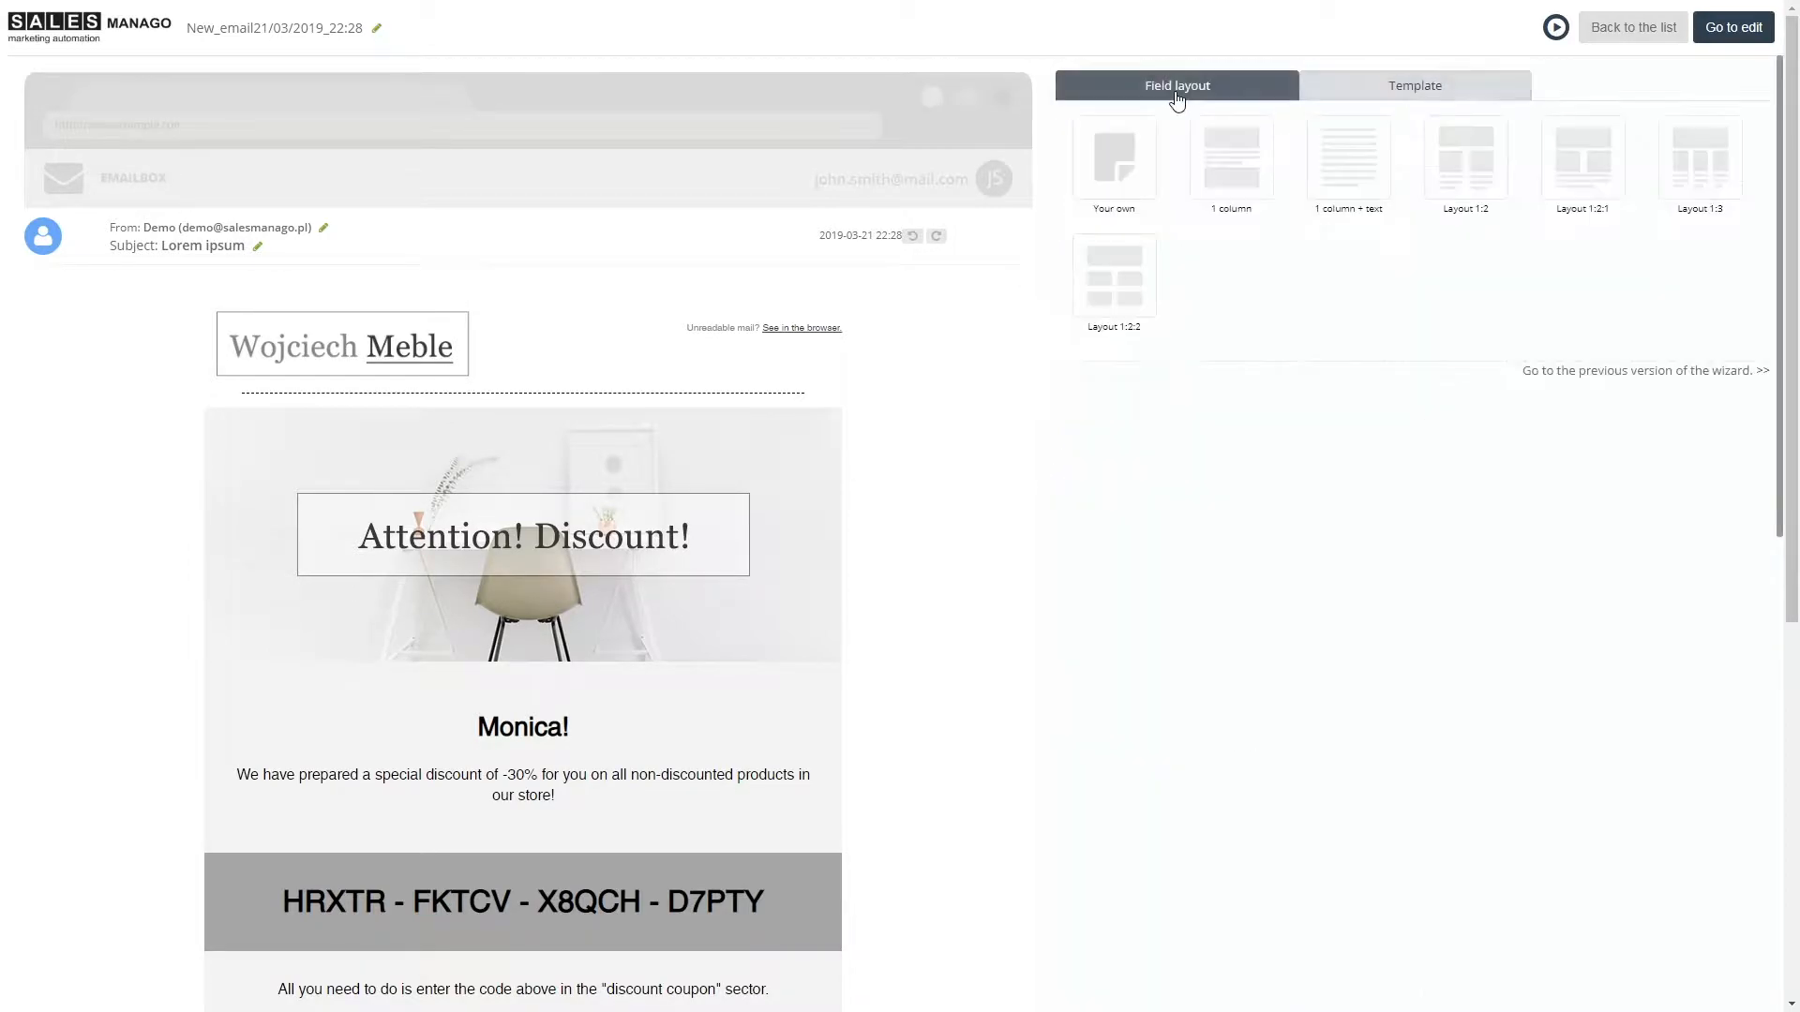
pyautogui.click(1116, 176)
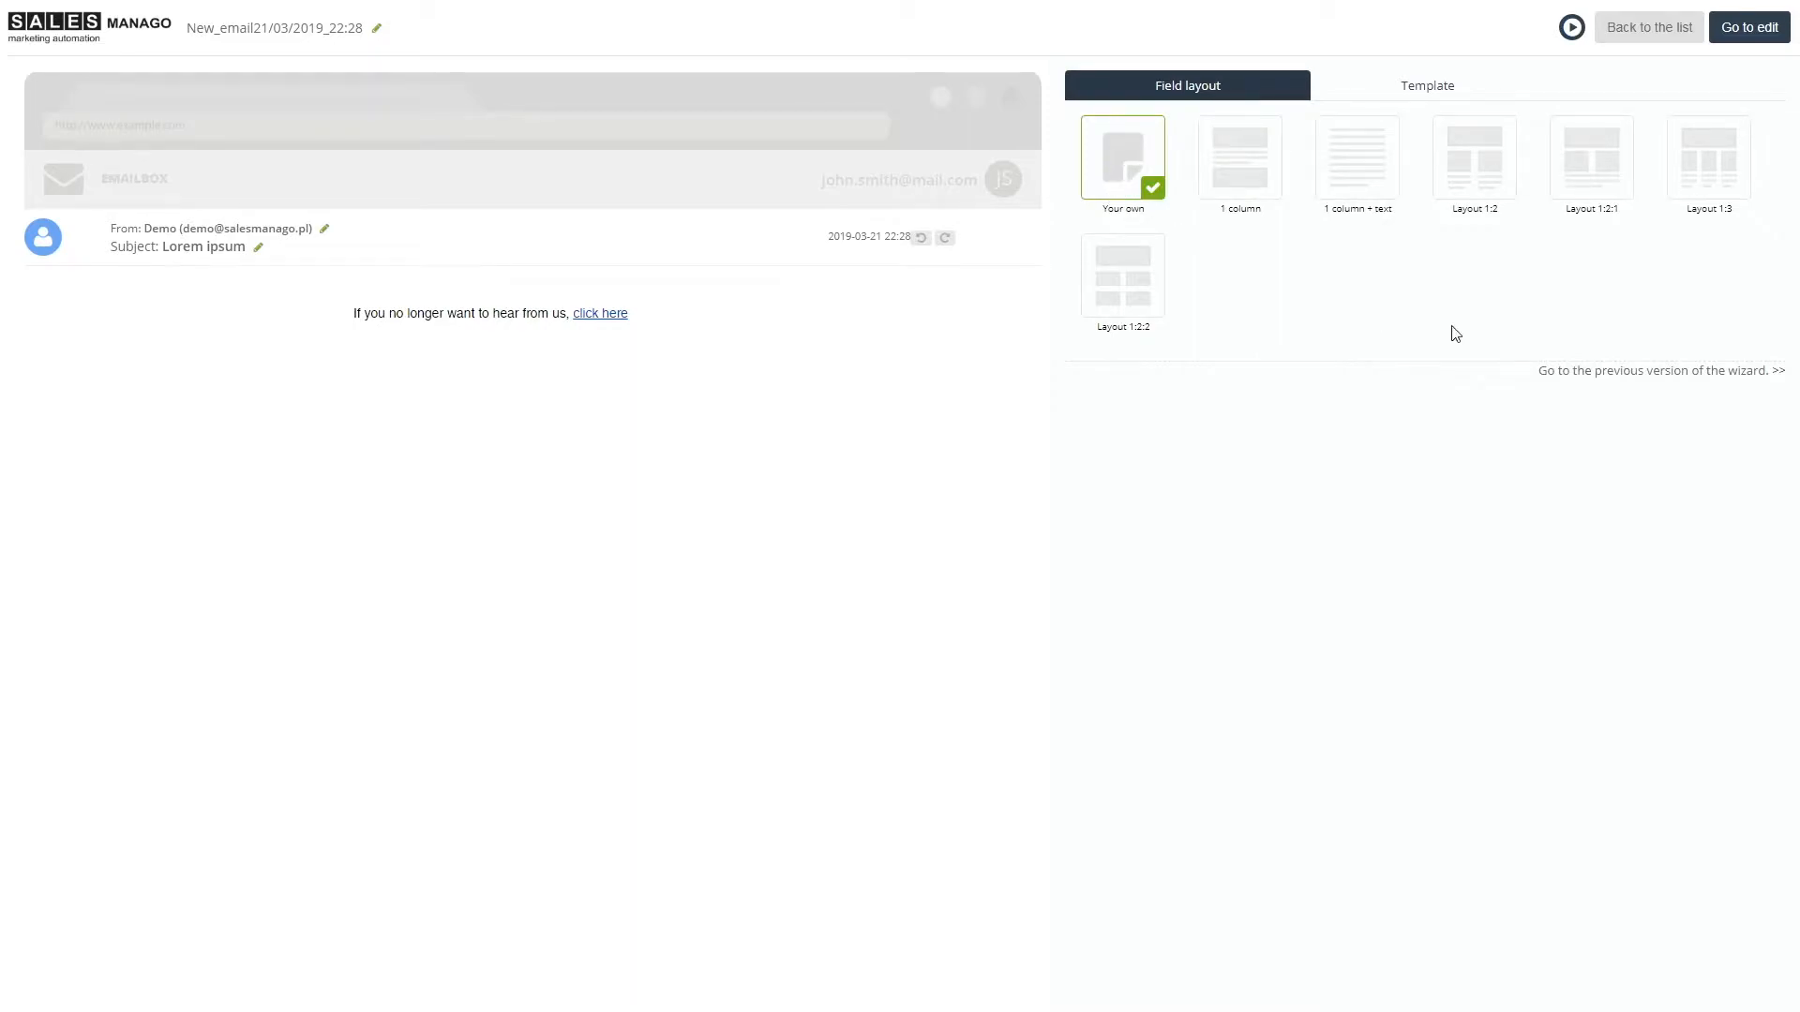
pyautogui.click(1759, 34)
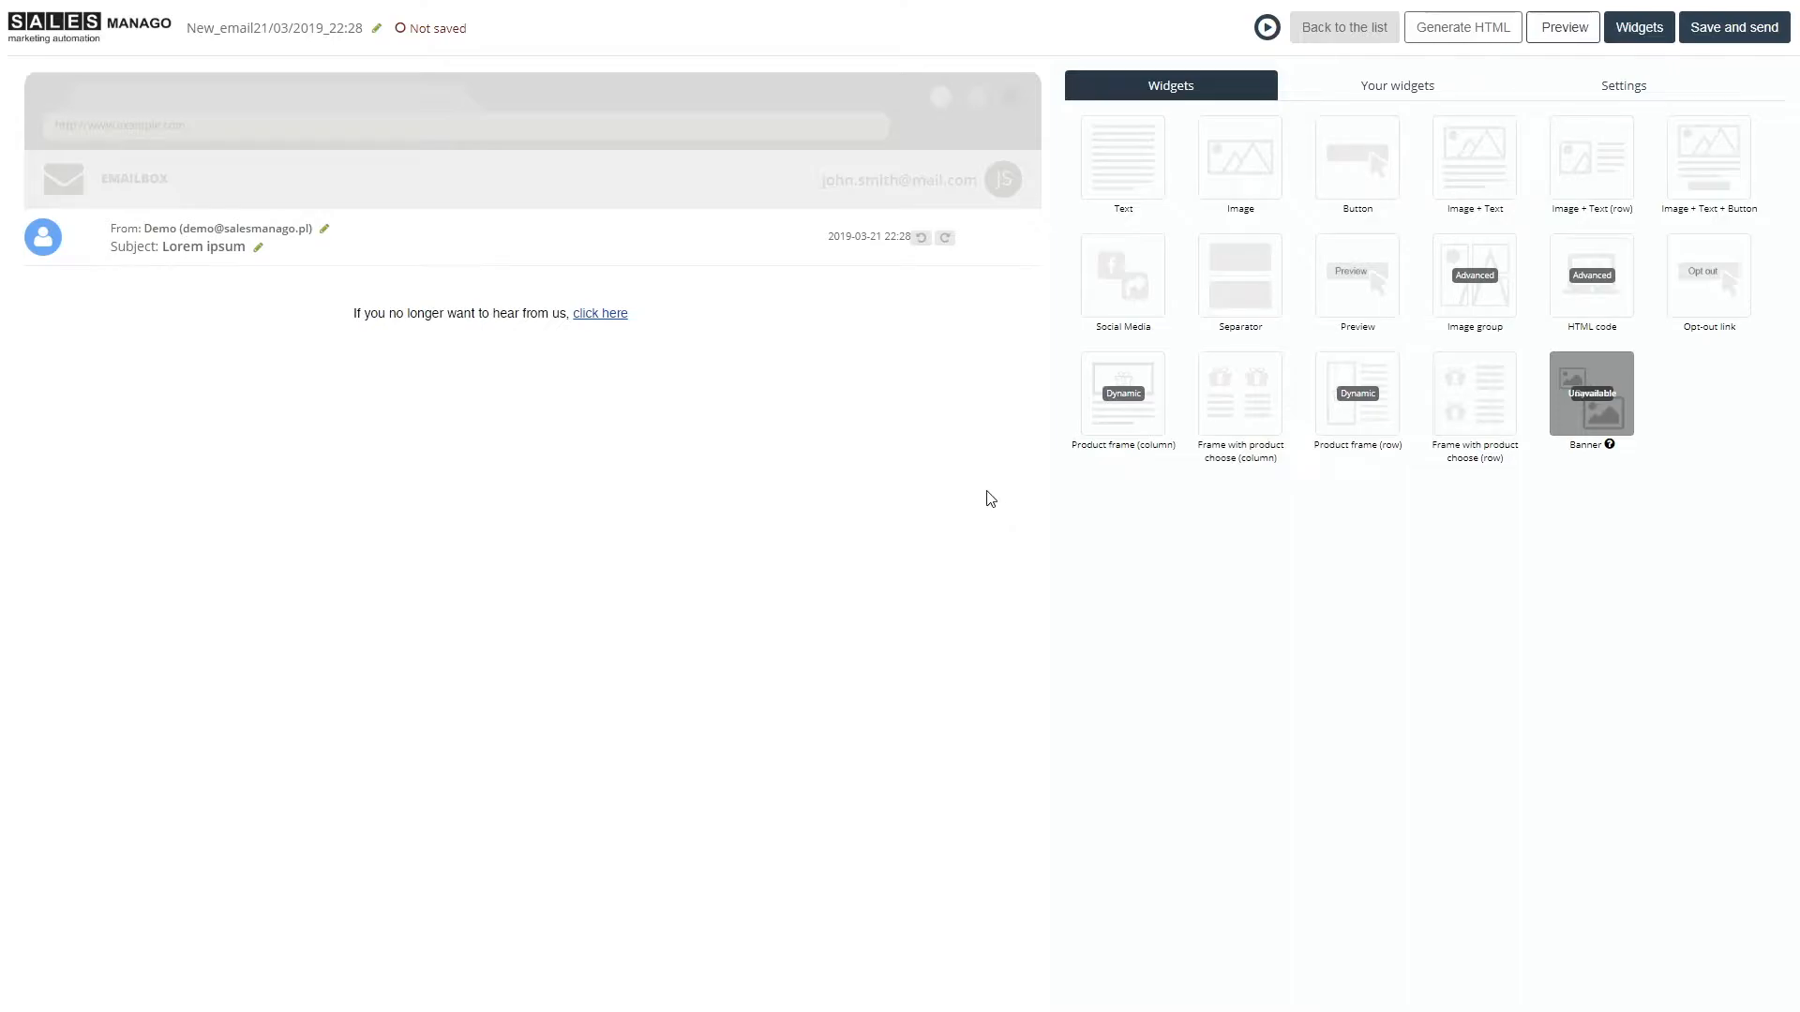
# Name the email "First email campaign" in its settings.
pyautogui.click(1636, 90)
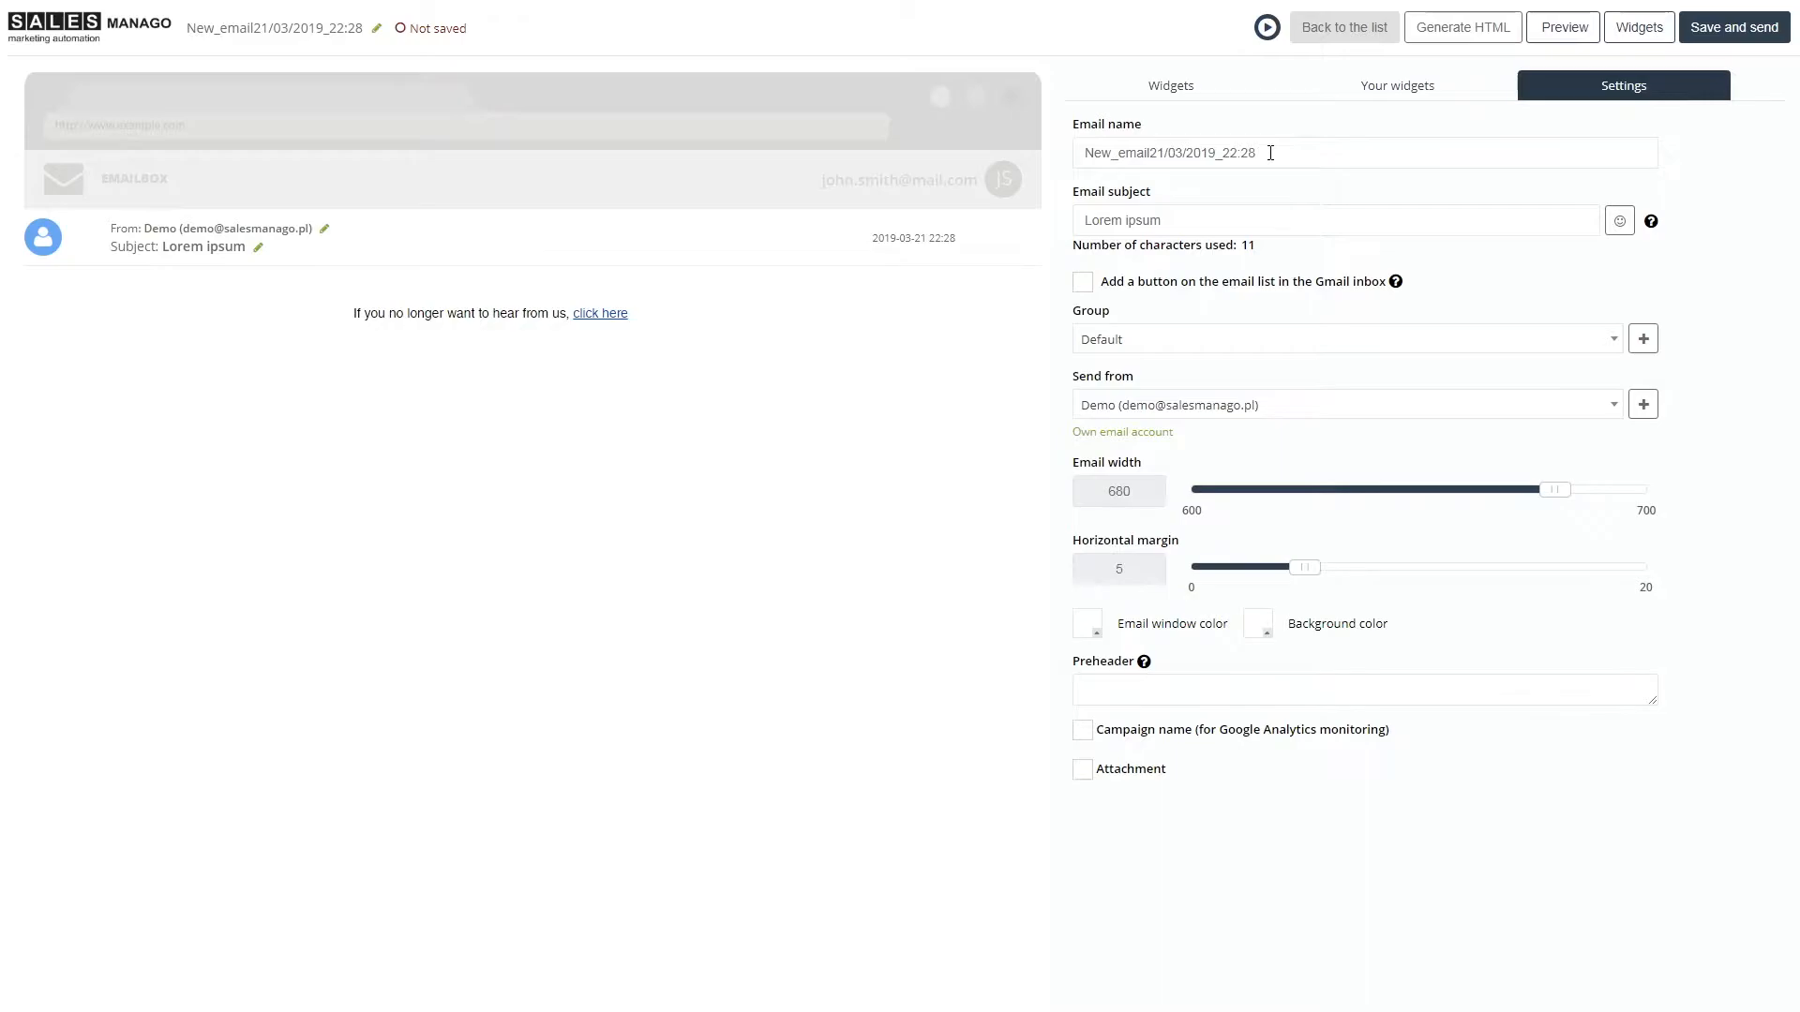
pyautogui.moveTo(1270, 153); pyautogui.dragTo(1081, 159)
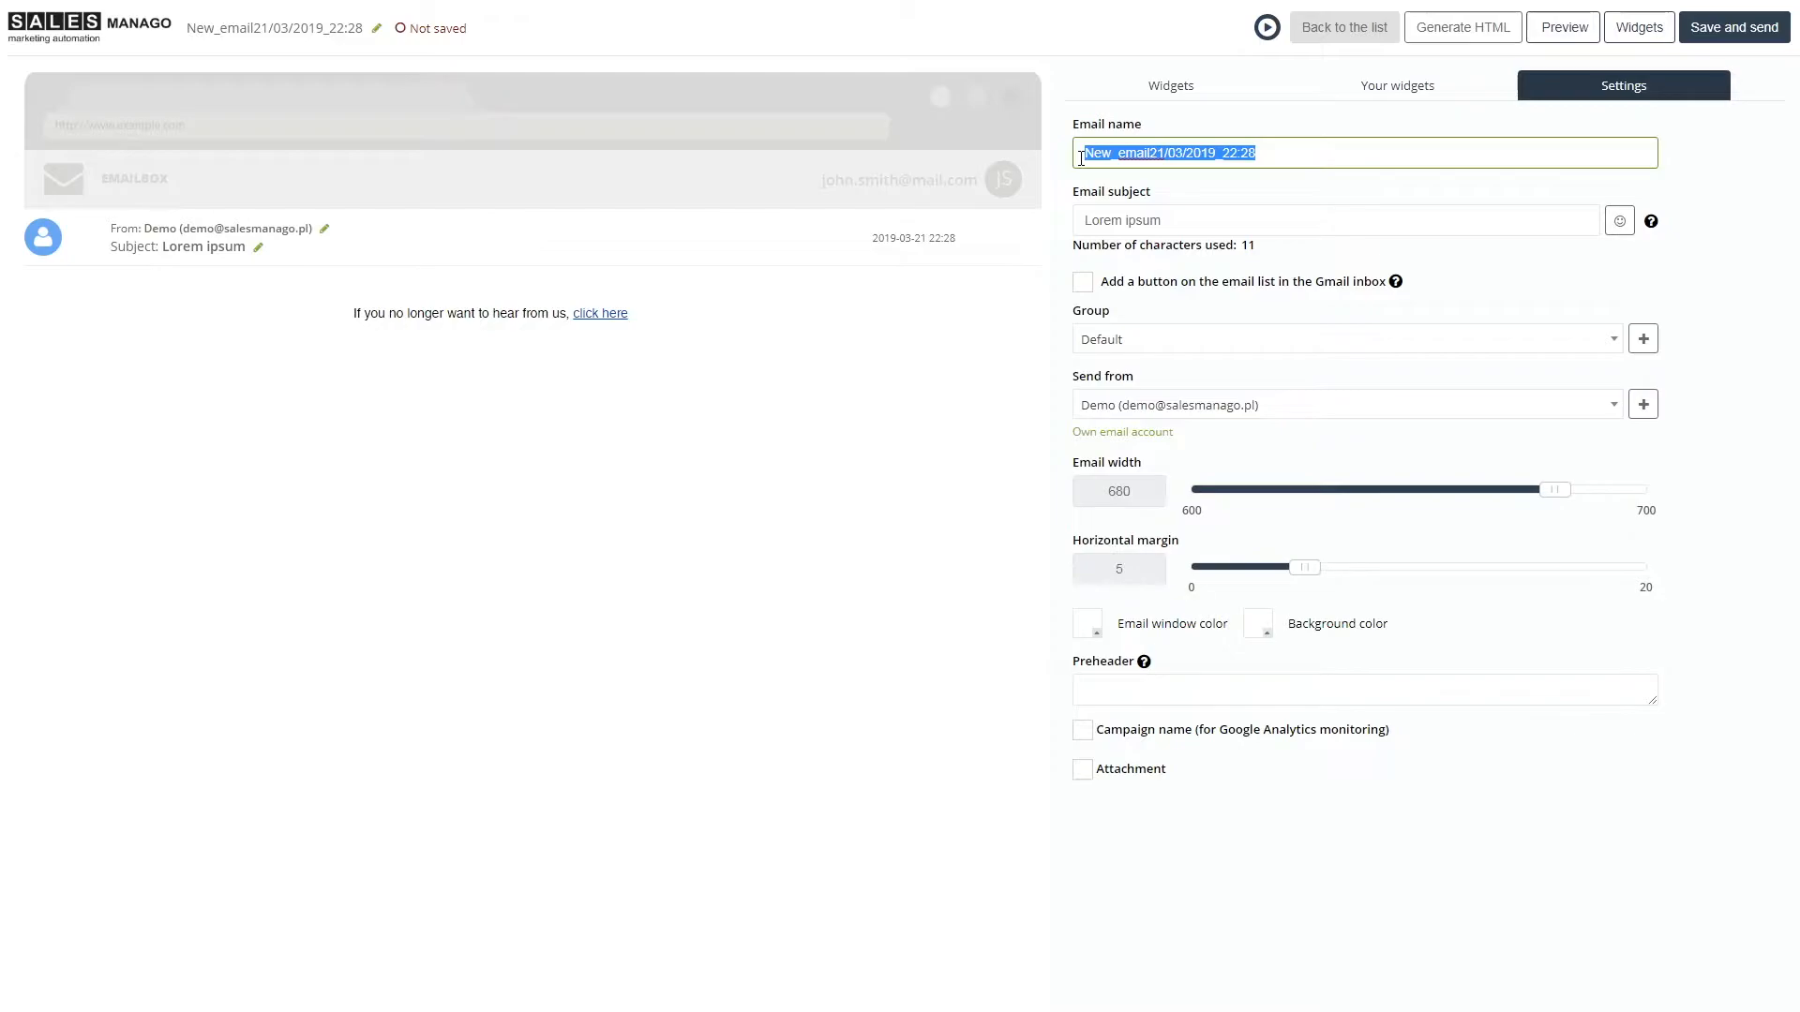
pyautogui.write('F')
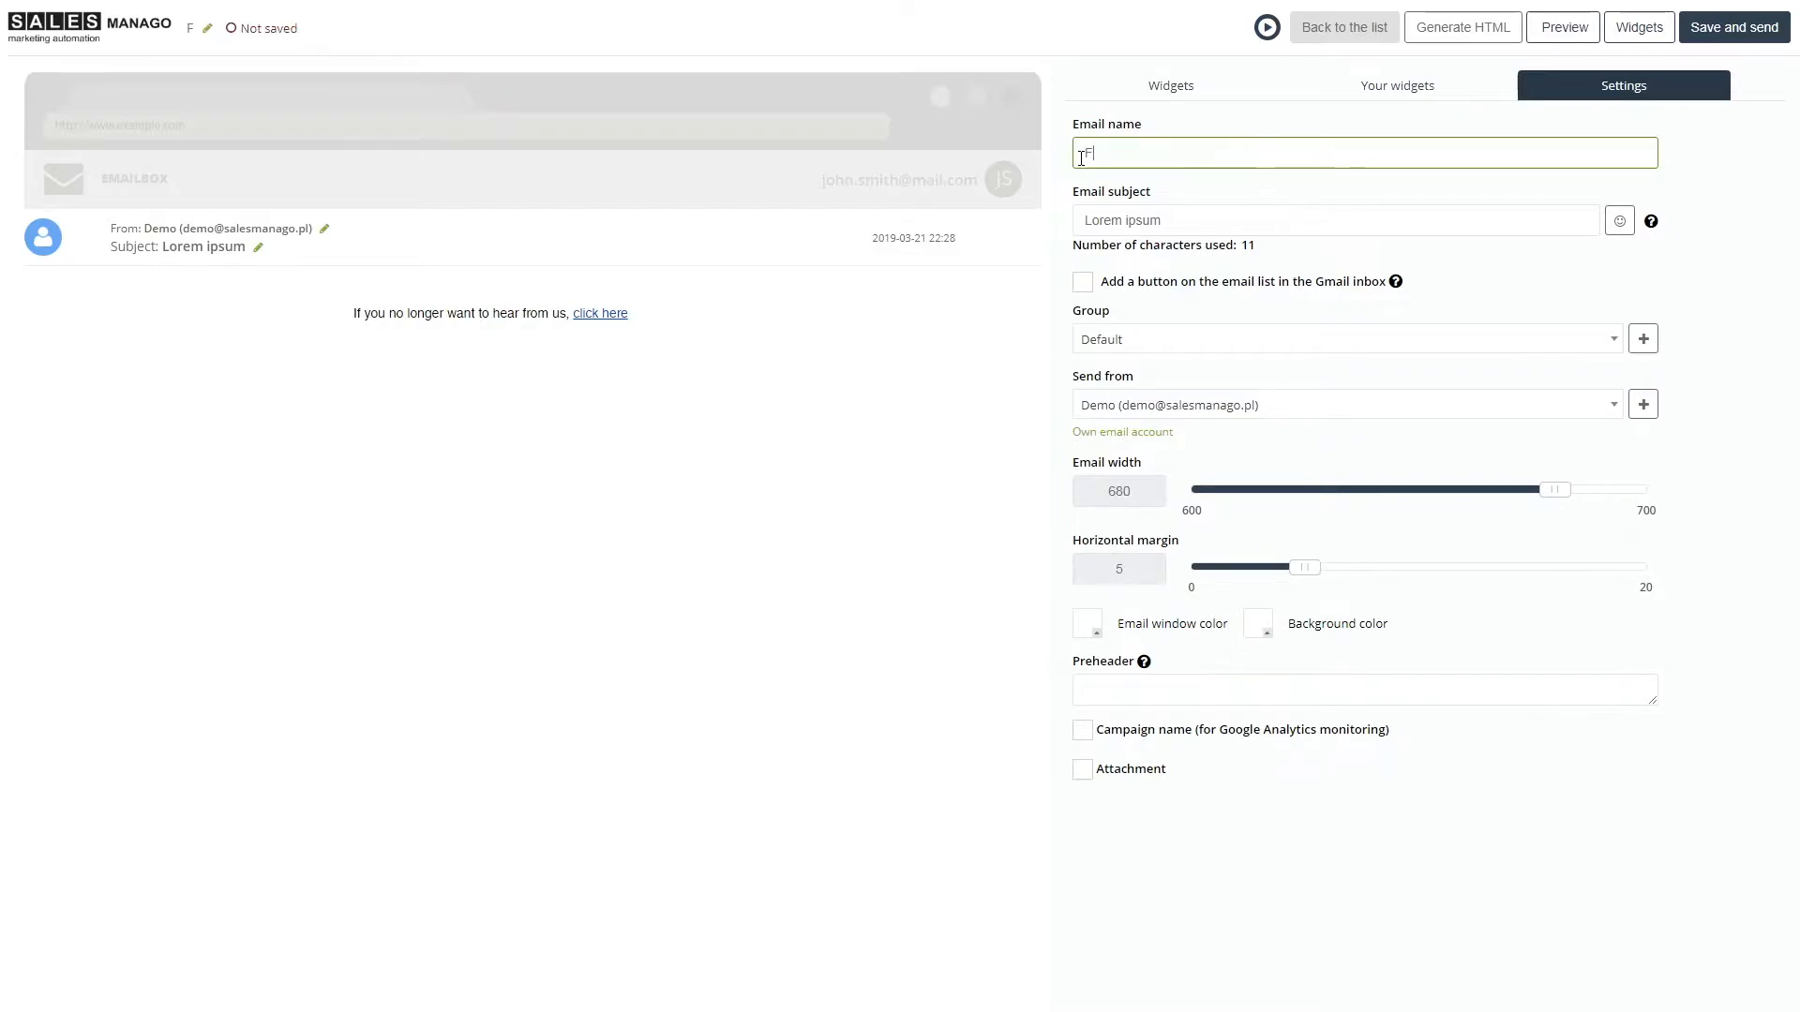
pyautogui.write('irst emai')
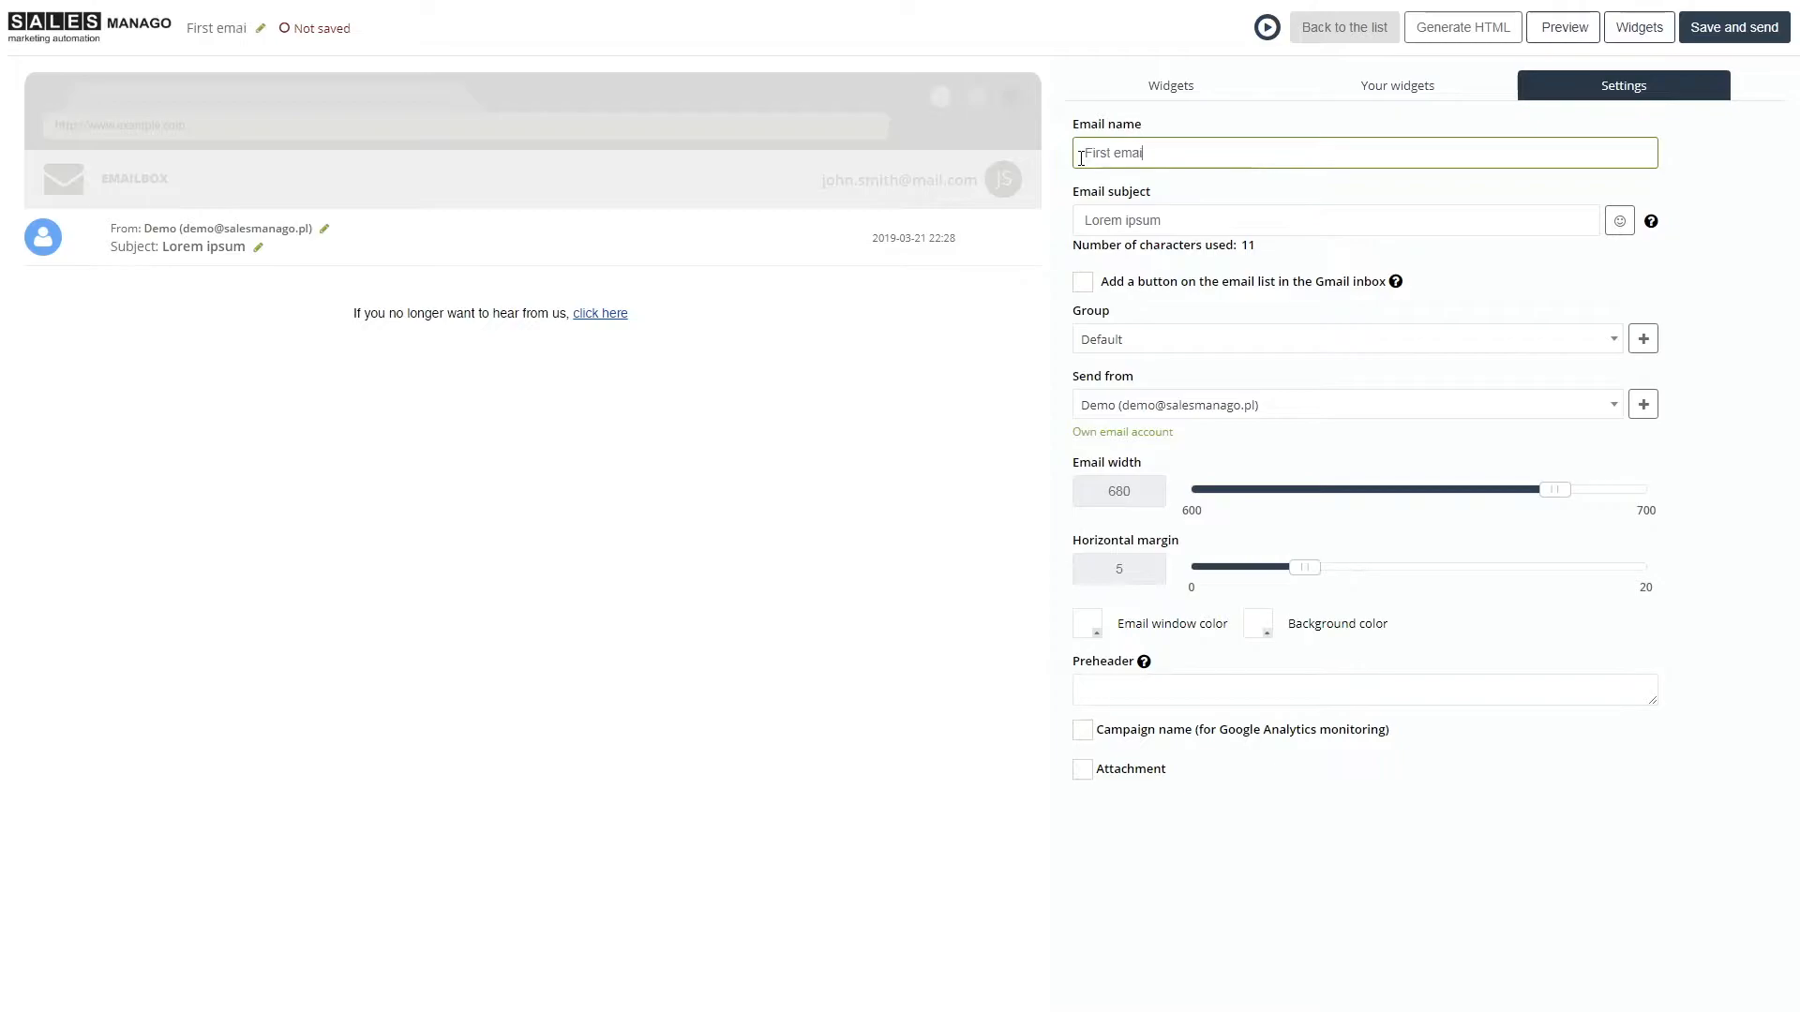
pyautogui.write('l campaign')
# Set the email subject to "Hello, welcome to our email designer!" followed by a white smiley symbol.
pyautogui.moveTo(1169, 220); pyautogui.dragTo(1074, 221)
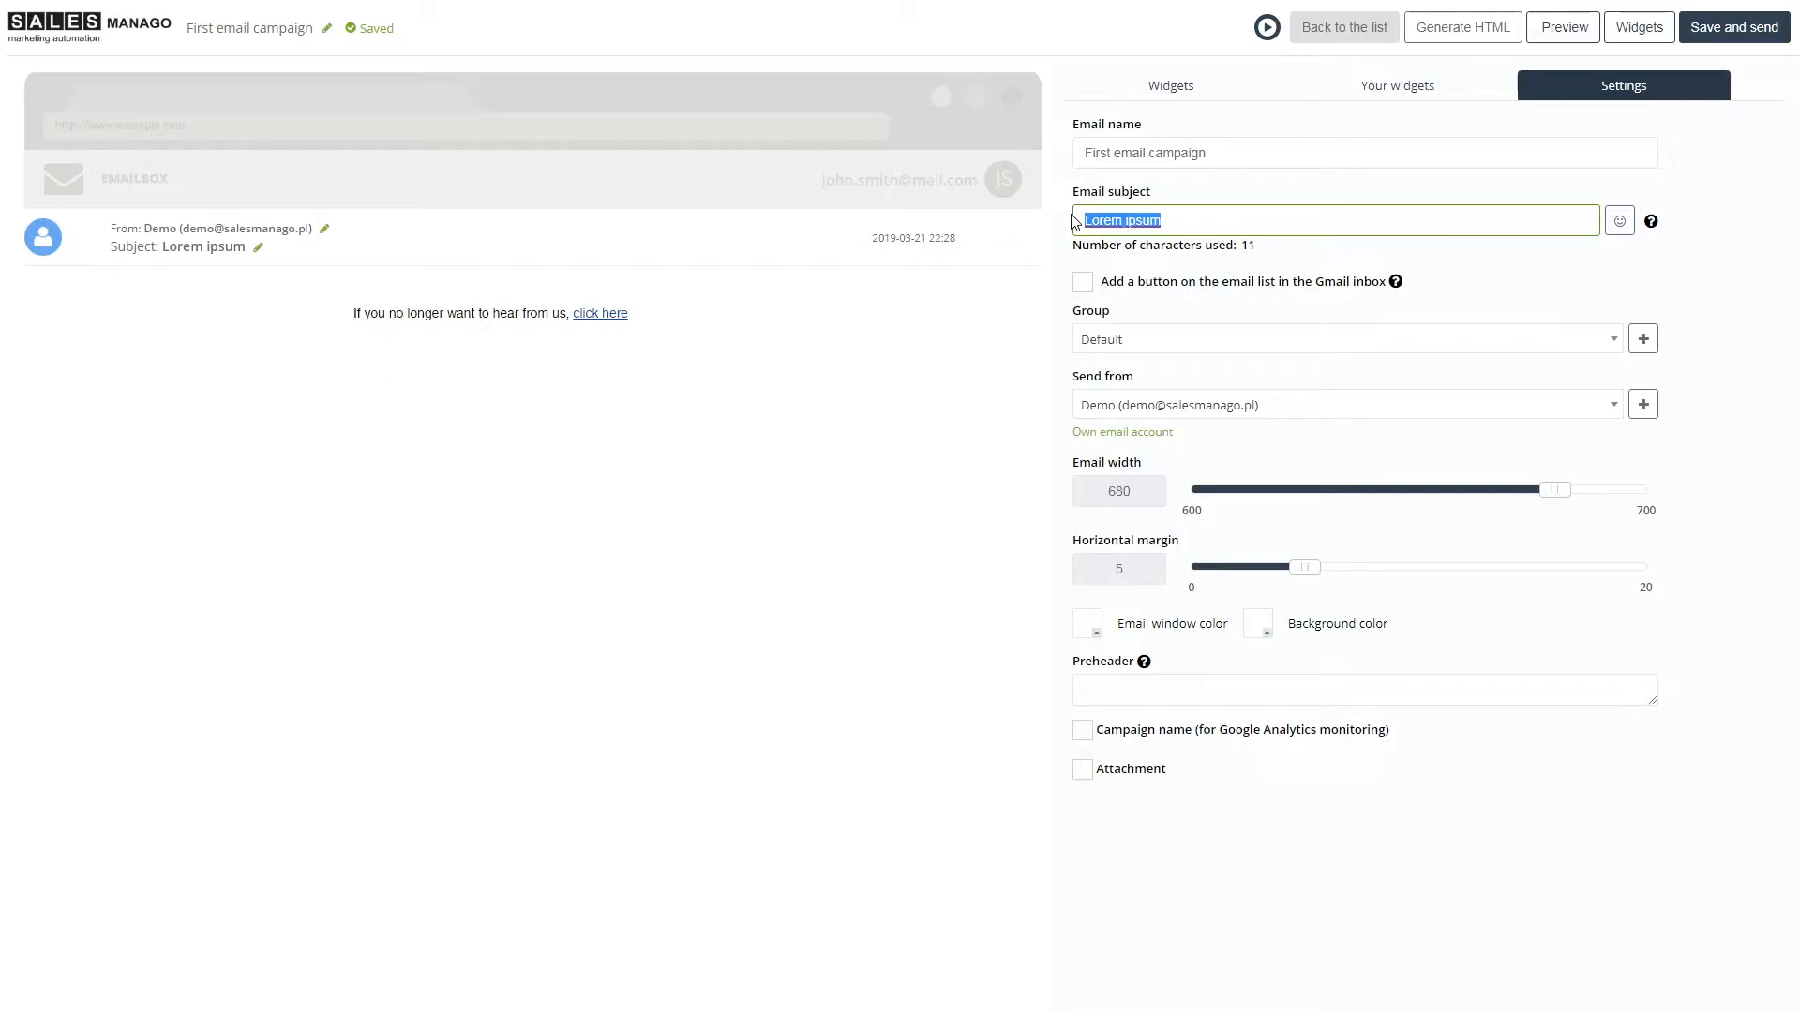
pyautogui.write('Hello, welcome to our email designer')
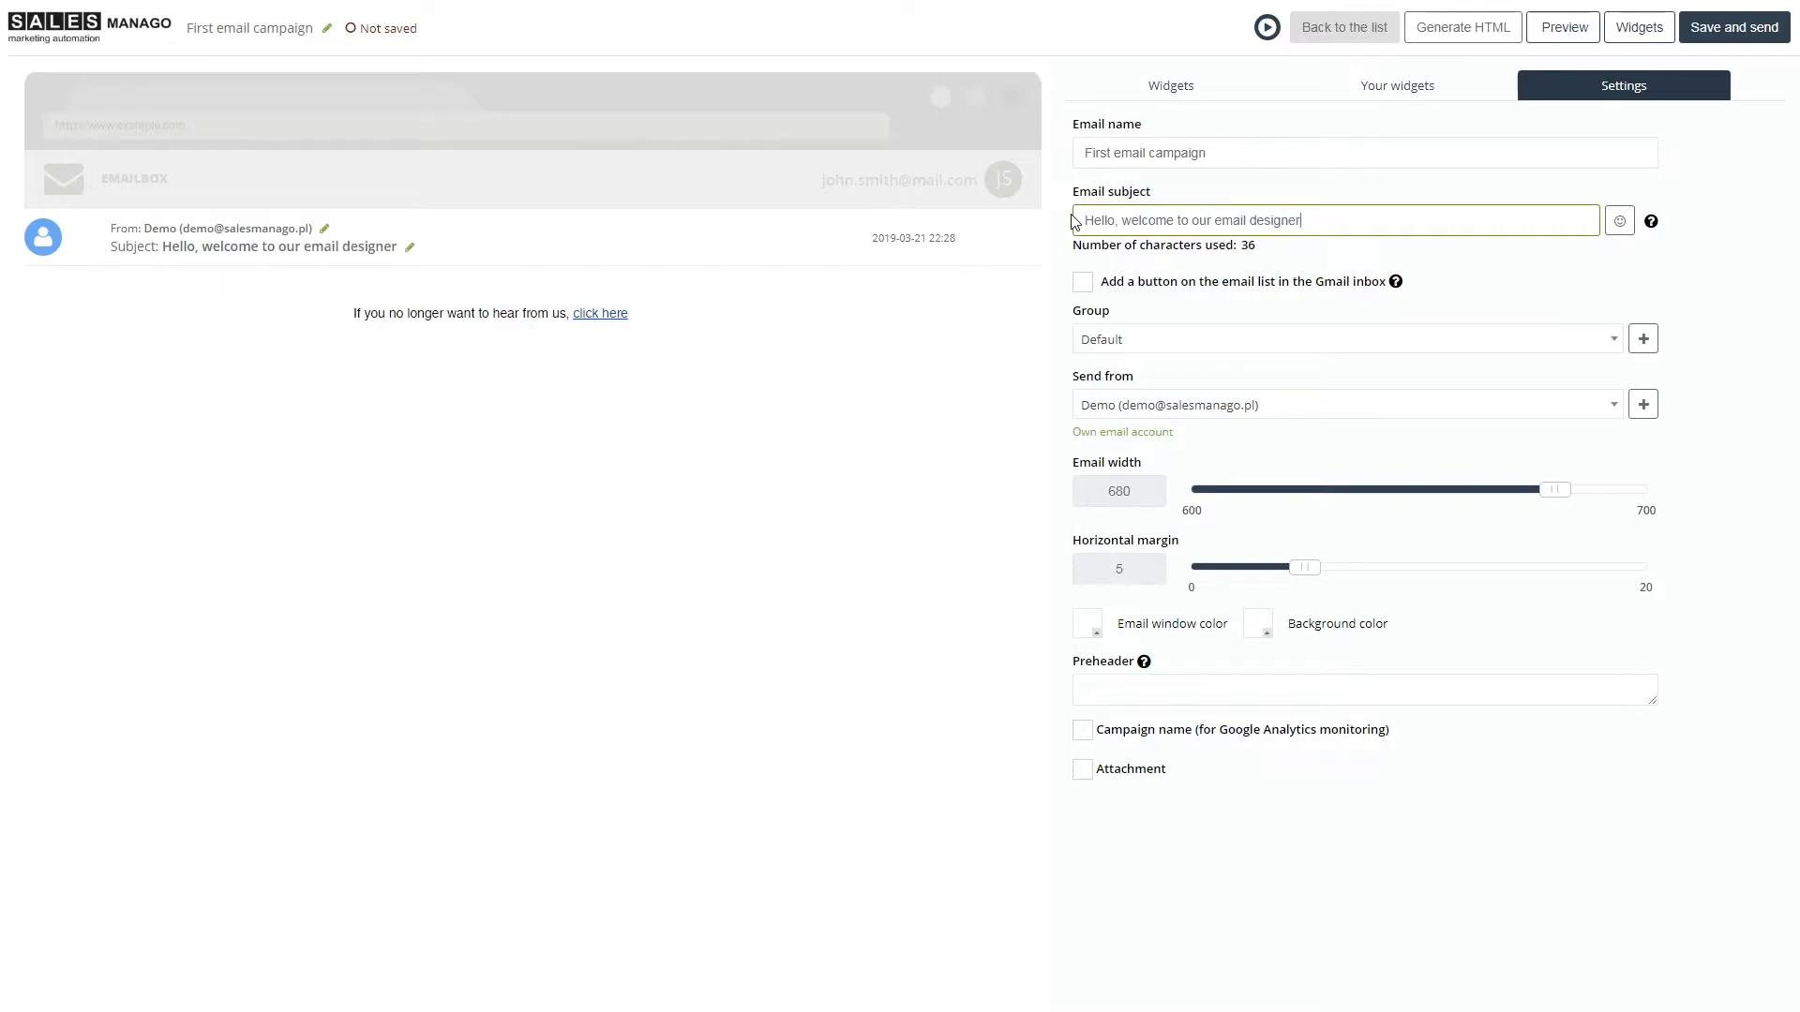
pyautogui.write('!')
pyautogui.click(1622, 229)
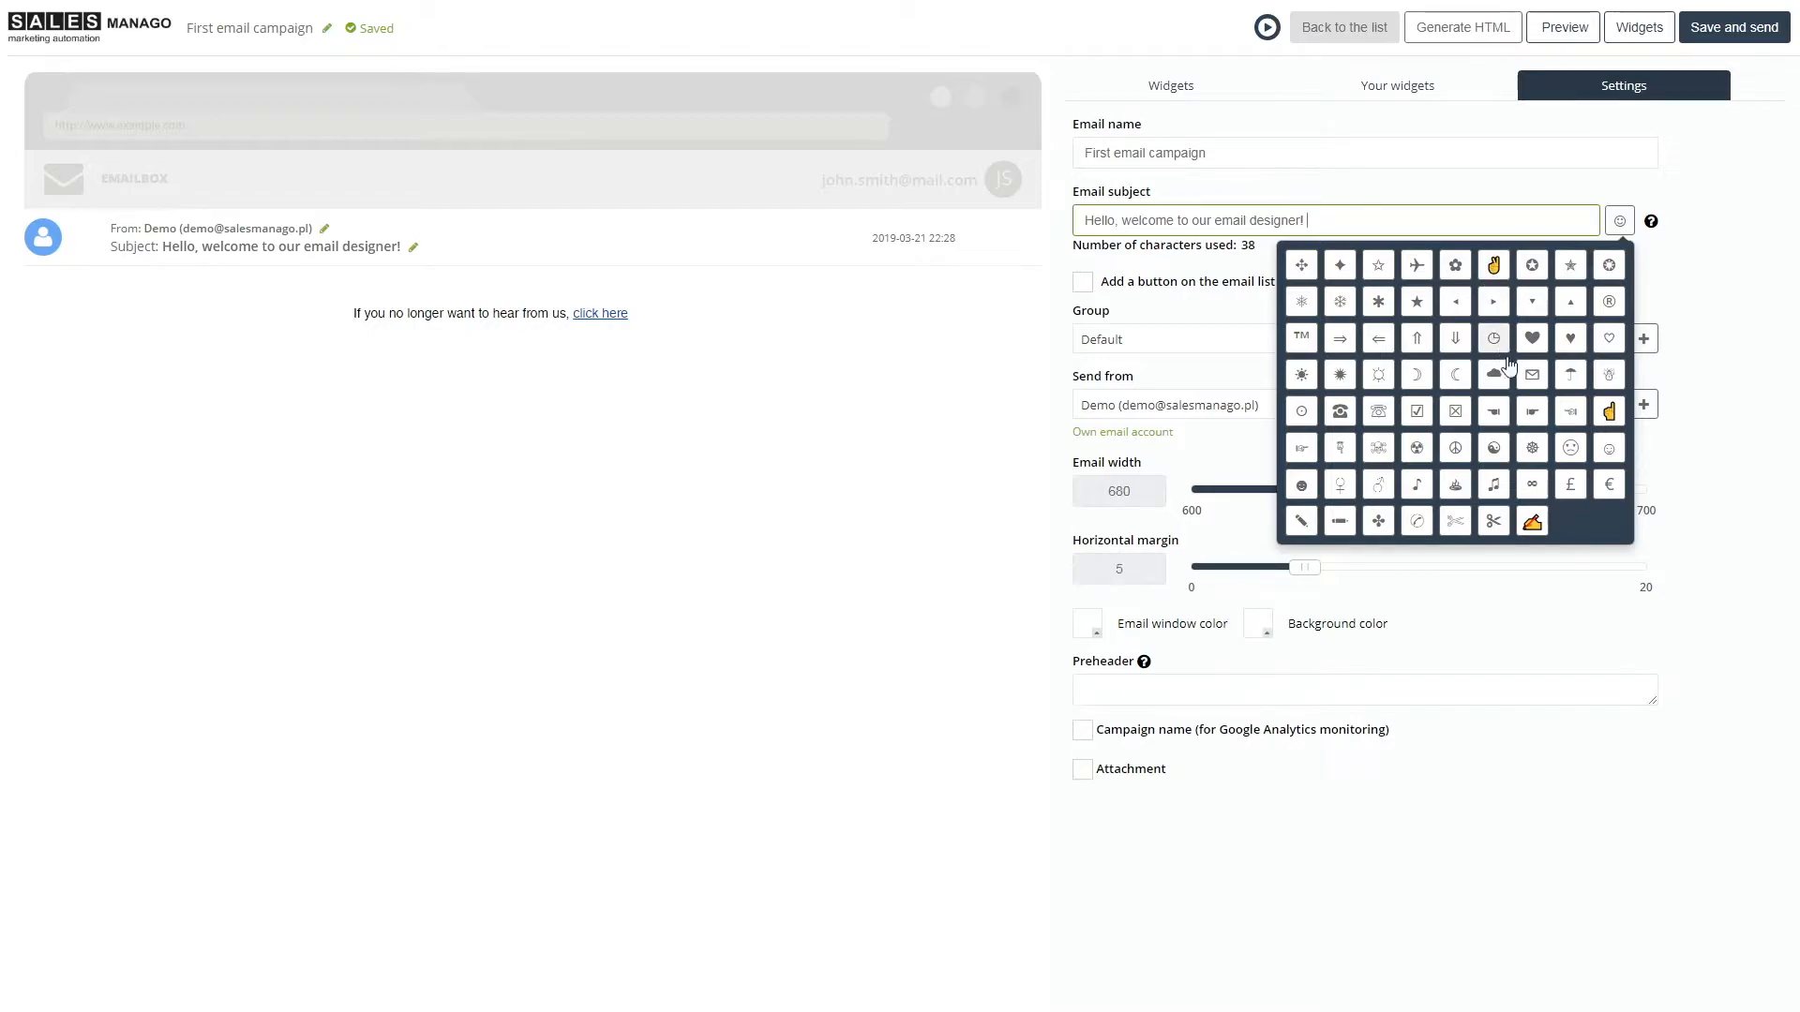
pyautogui.click(1609, 448)
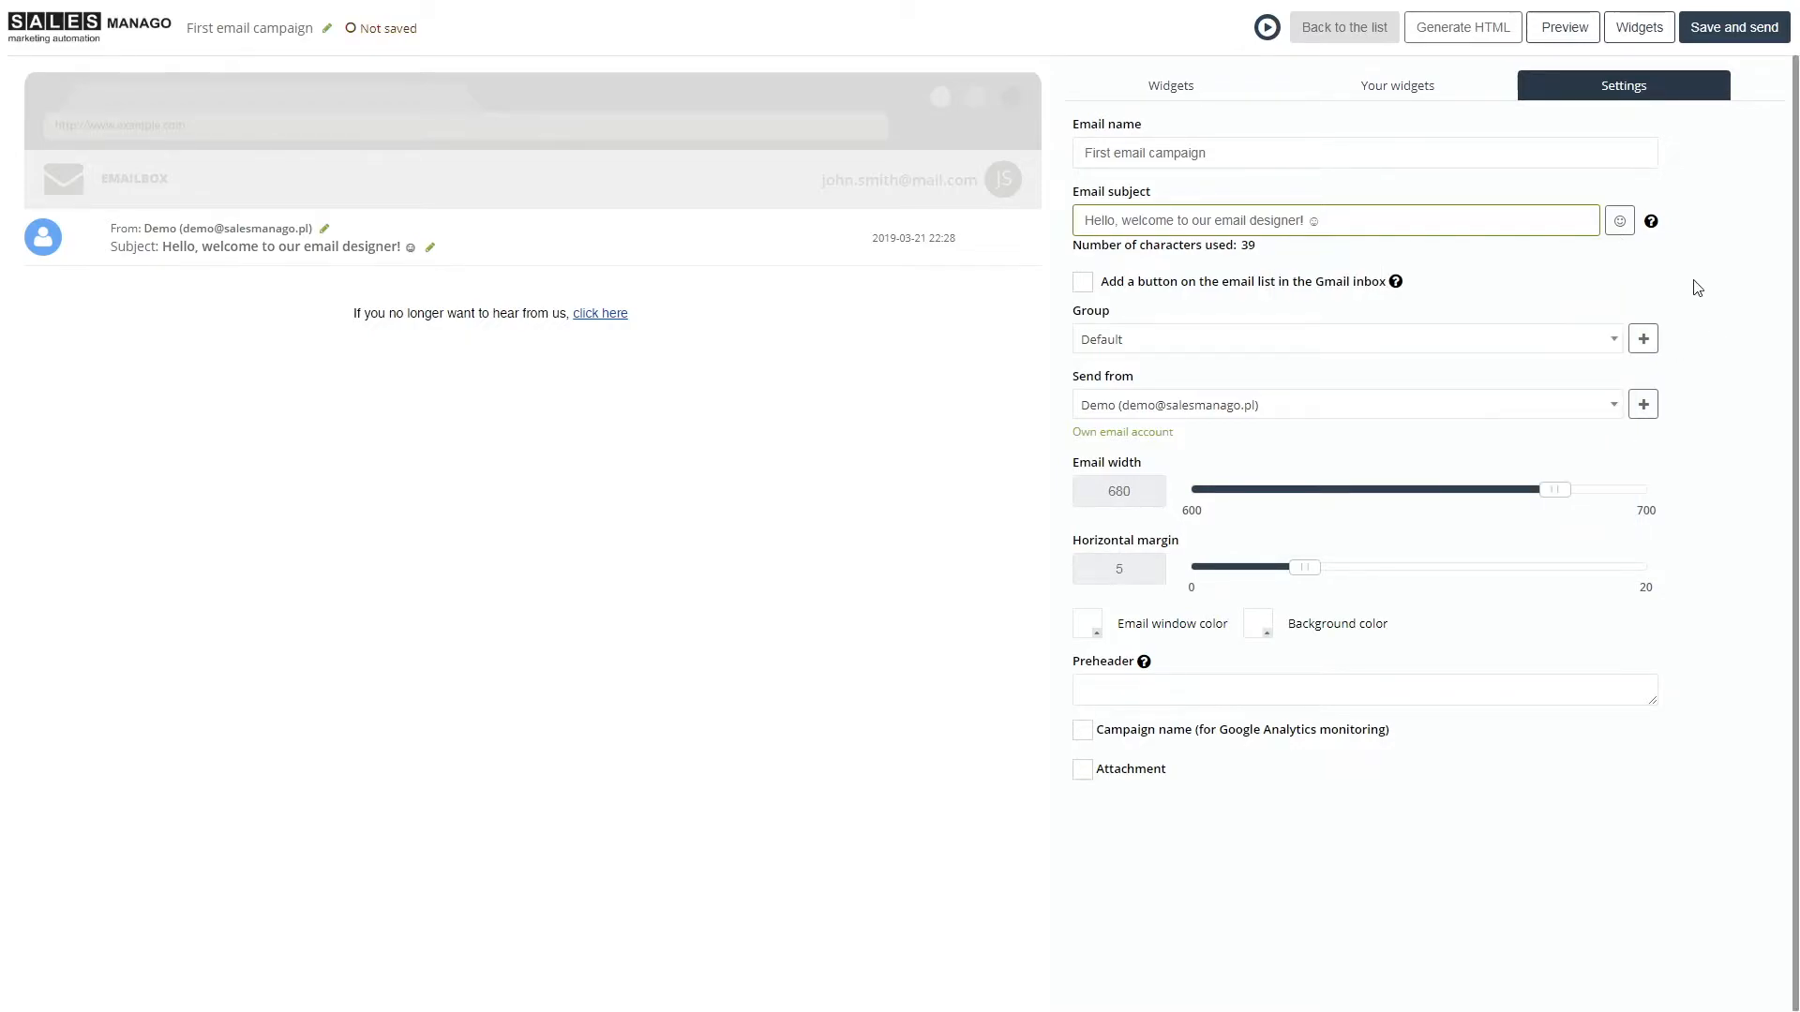
# Enable the button on the email list in the Gmail inbox and set its text to "Learn more".
pyautogui.moveTo(1340, 293)
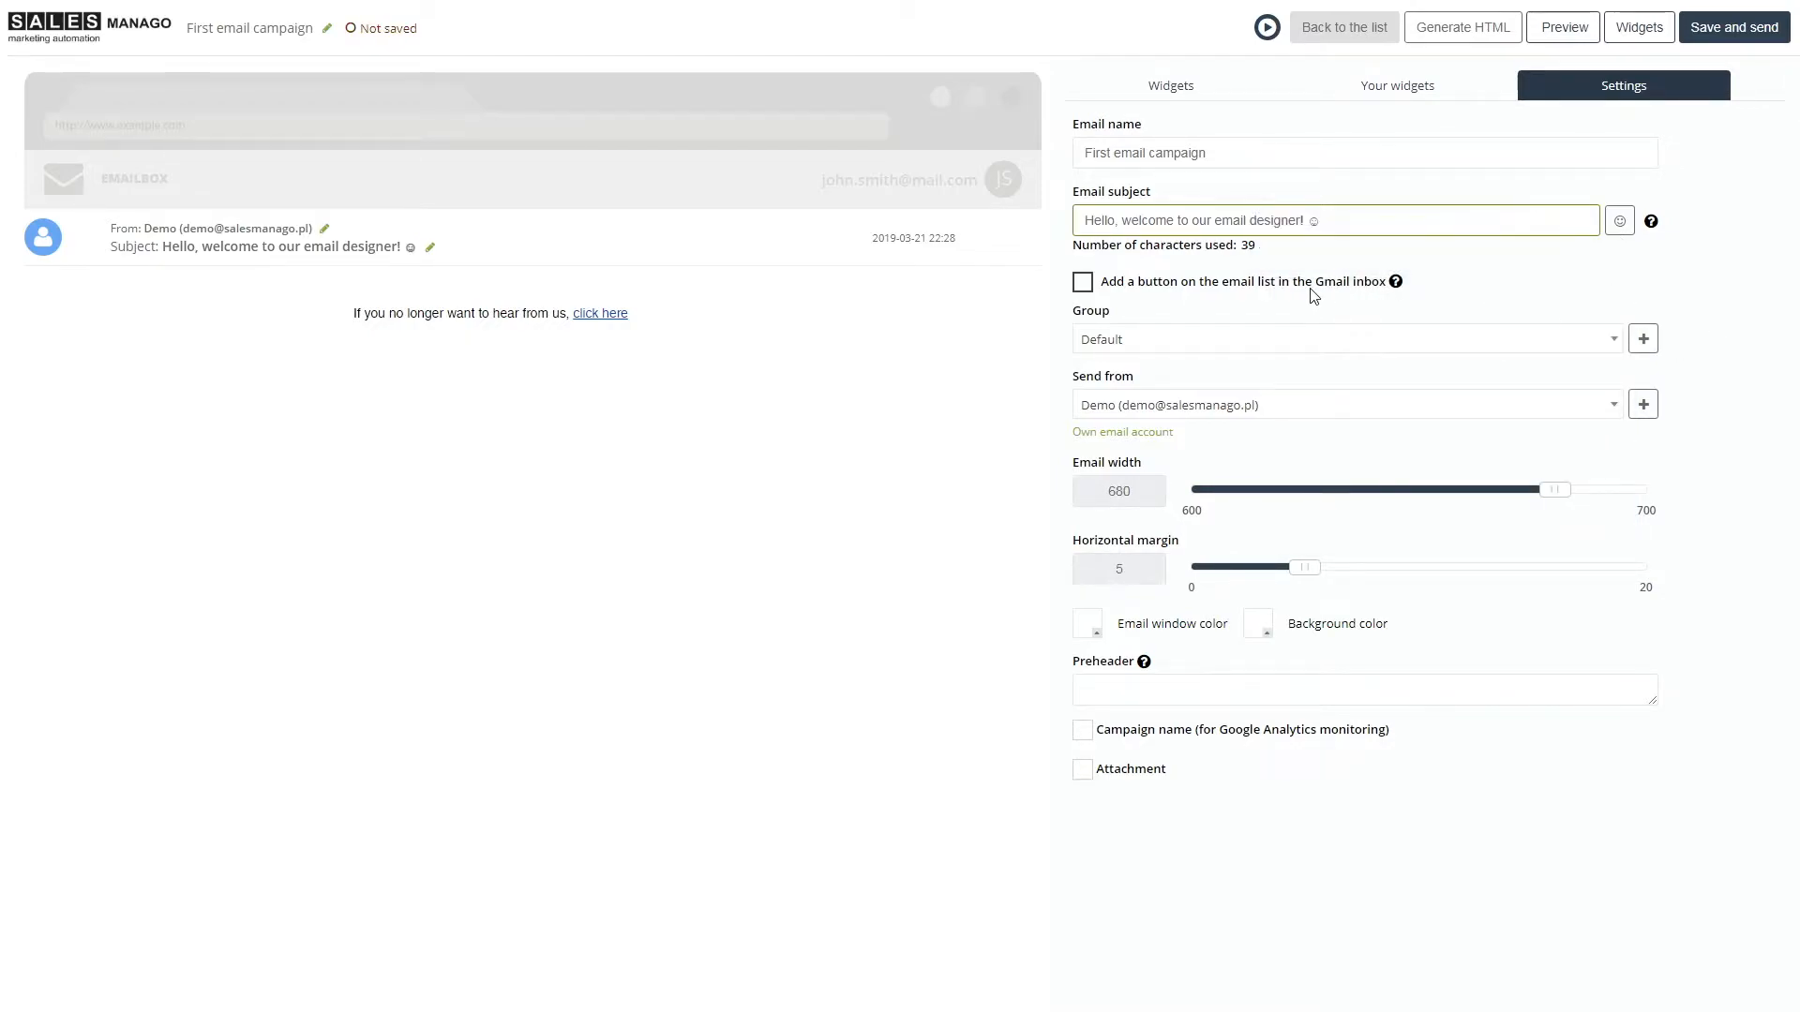
pyautogui.click(1084, 282)
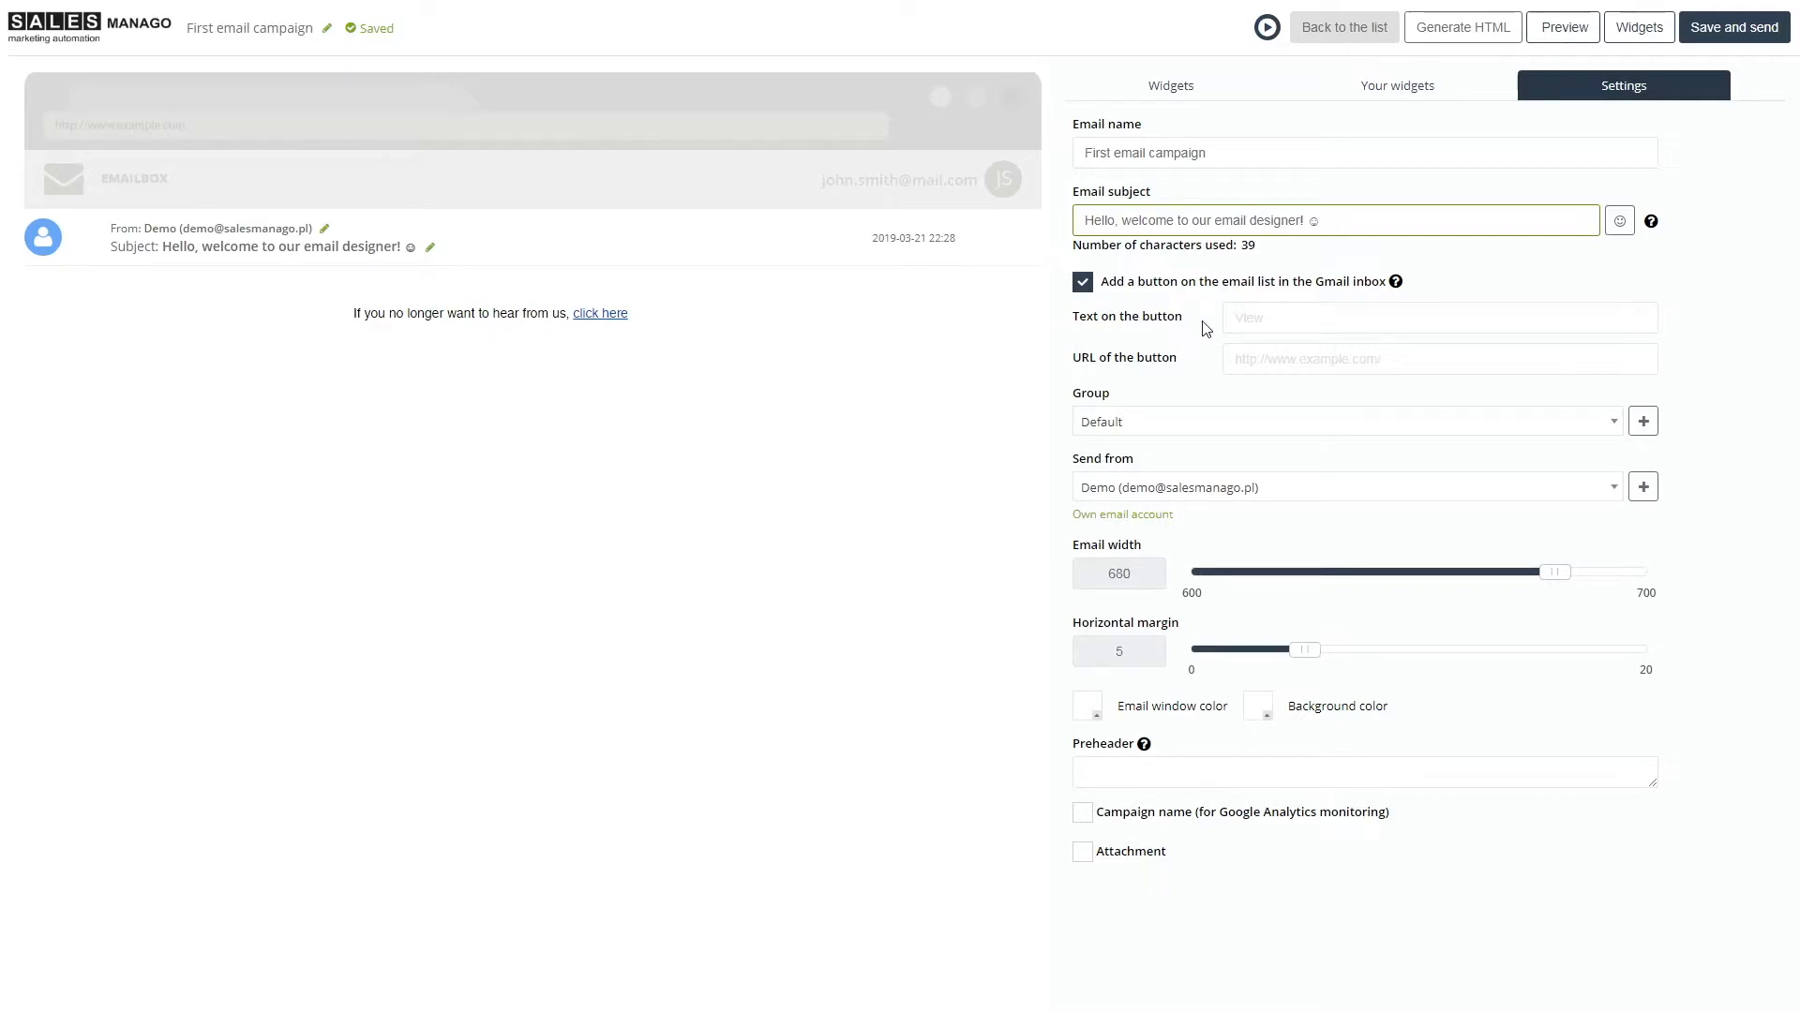
pyautogui.click(1261, 316)
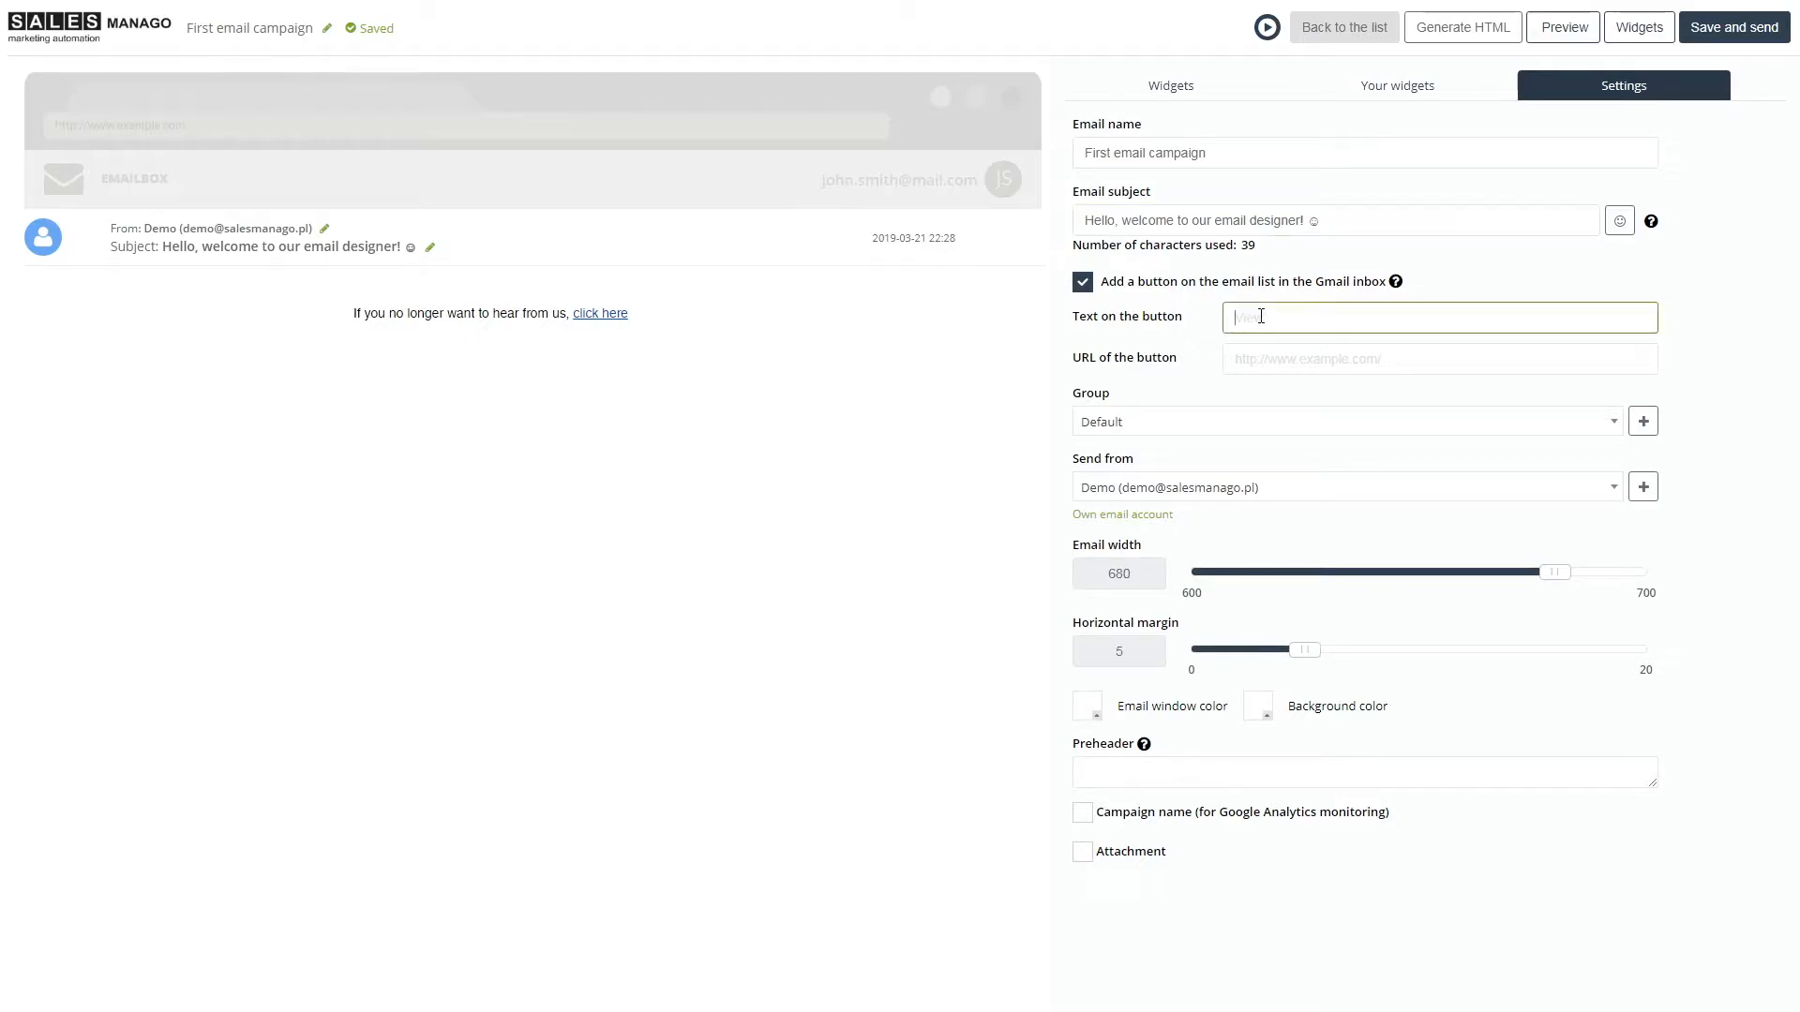
pyautogui.write('Learn more')
pyautogui.click(1287, 367)
pyautogui.write('support.salesm')
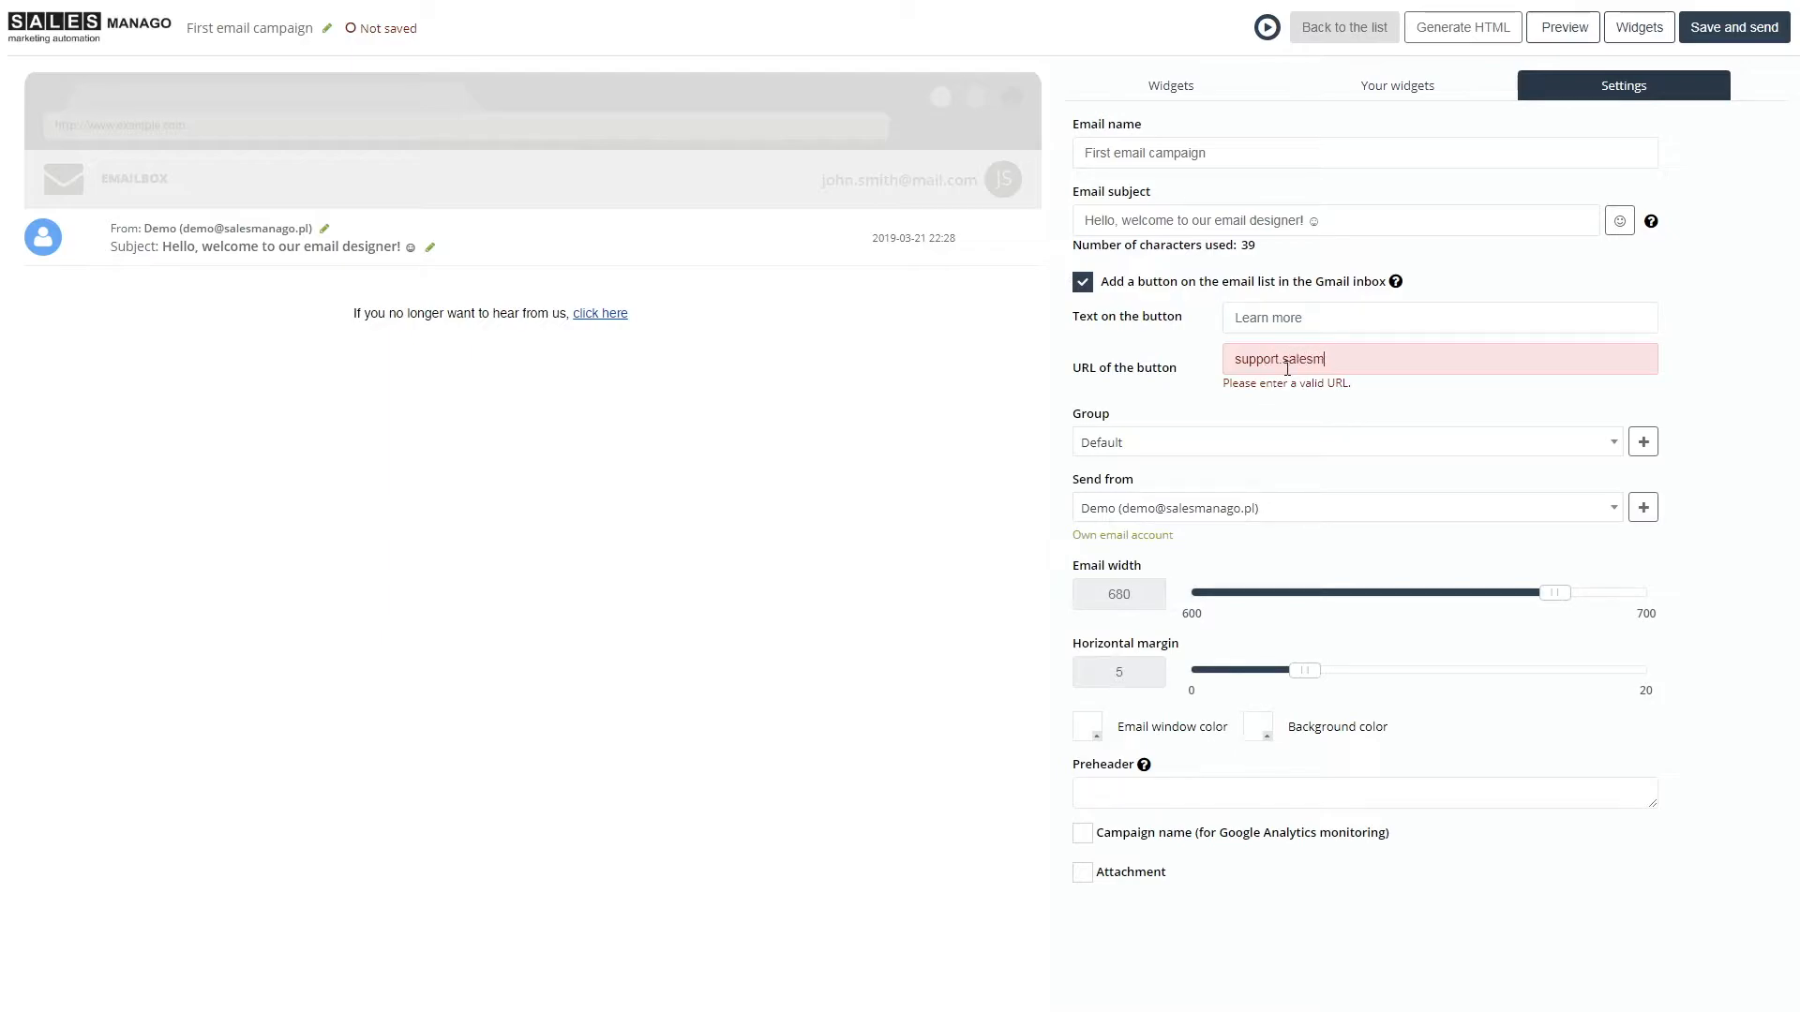
pyautogui.write('anago.com')
pyautogui.click(1234, 359)
pyautogui.write('www.')
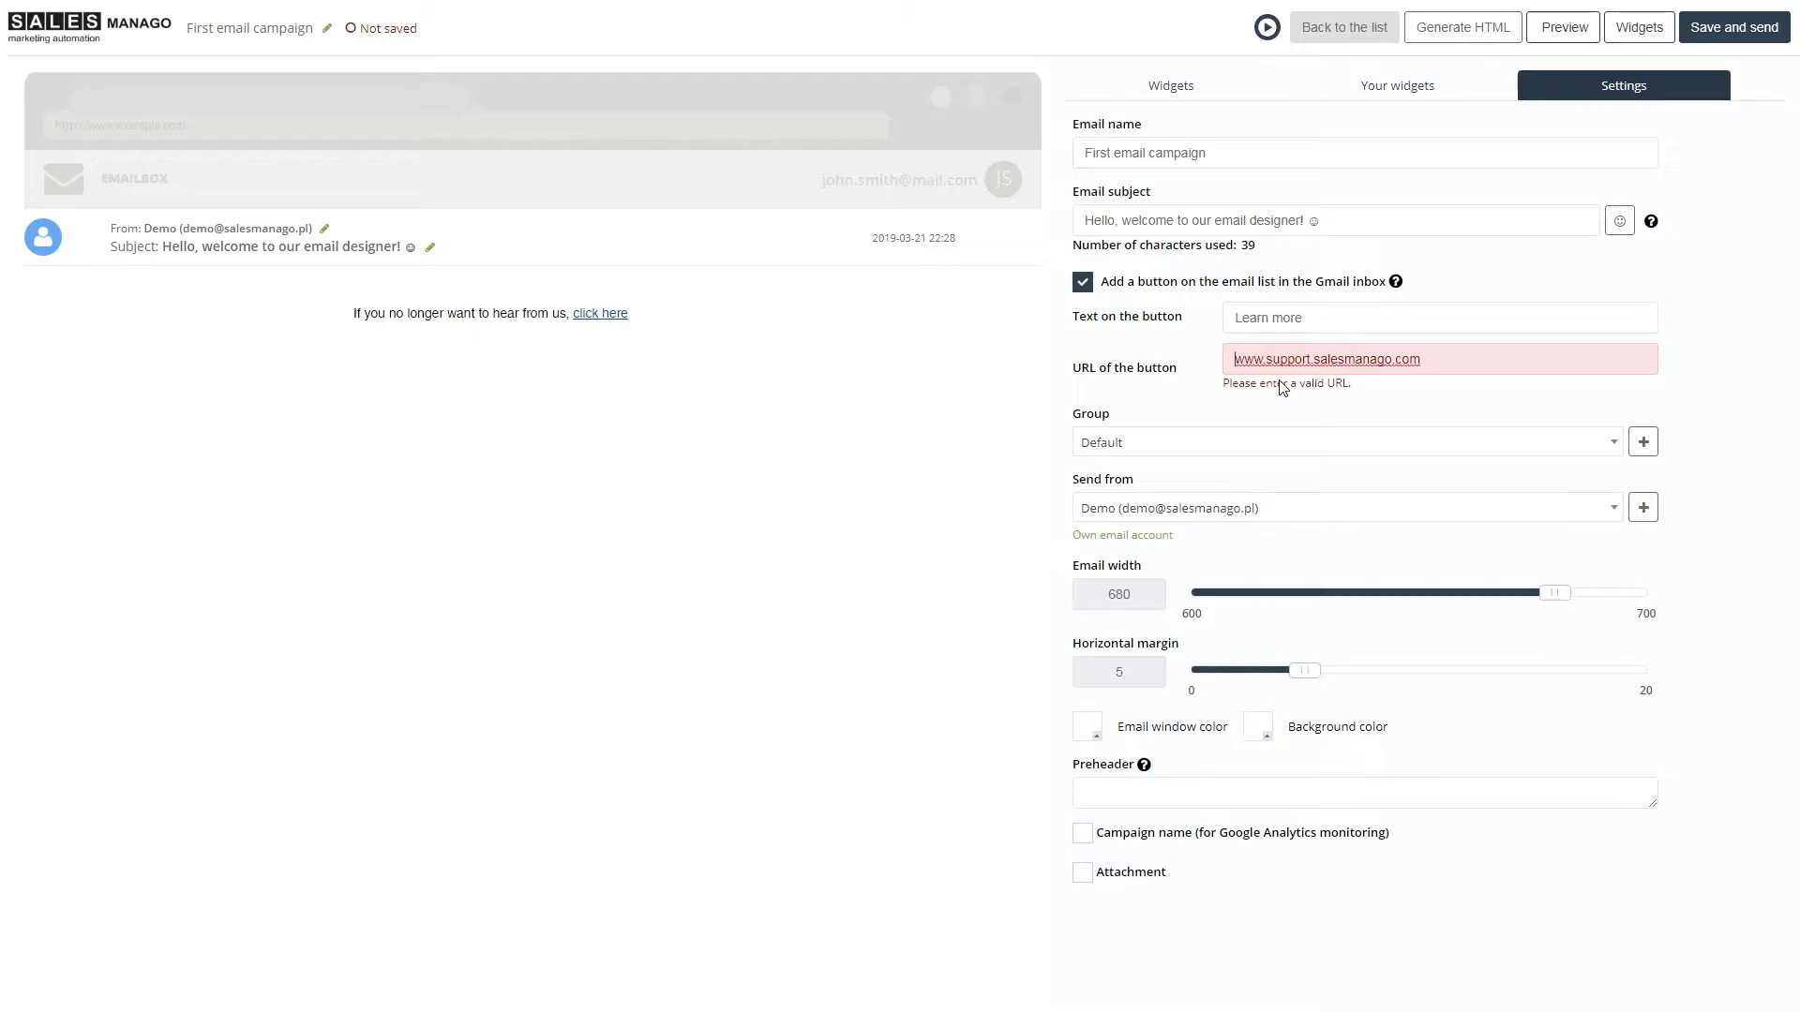
pyautogui.press('Home')
pyautogui.write('https://')
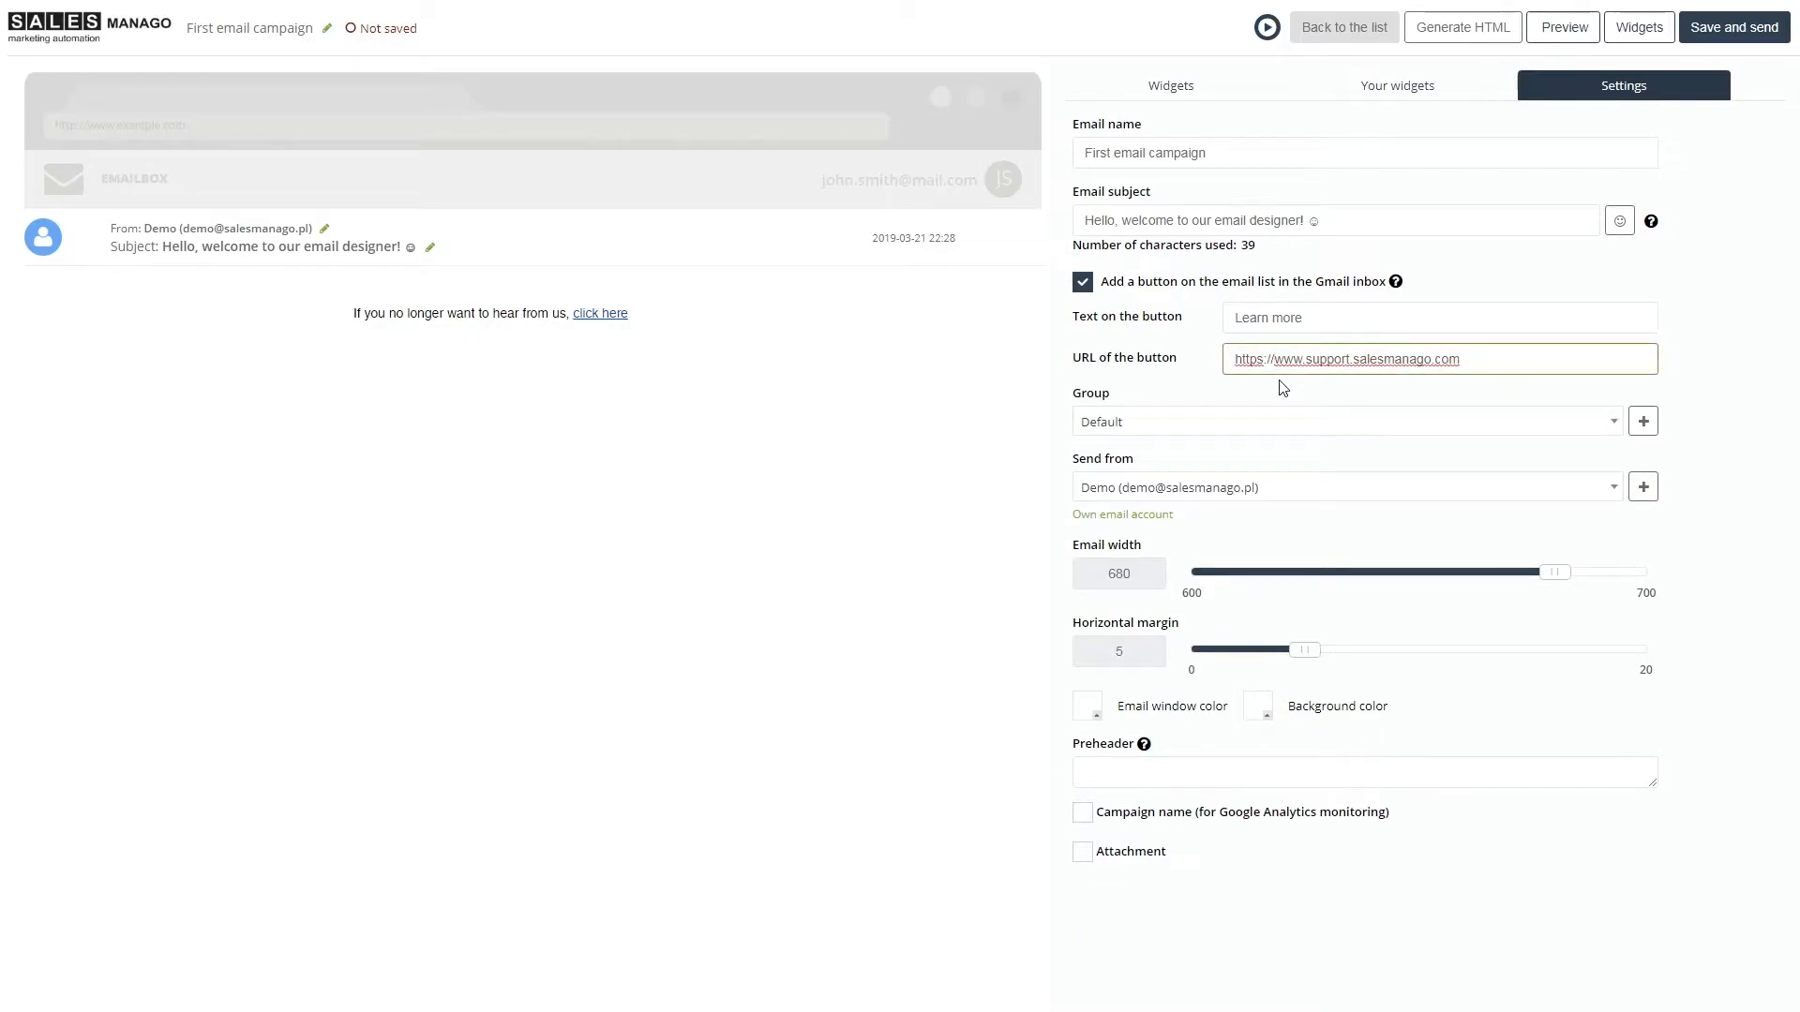
pyautogui.click(1158, 393)
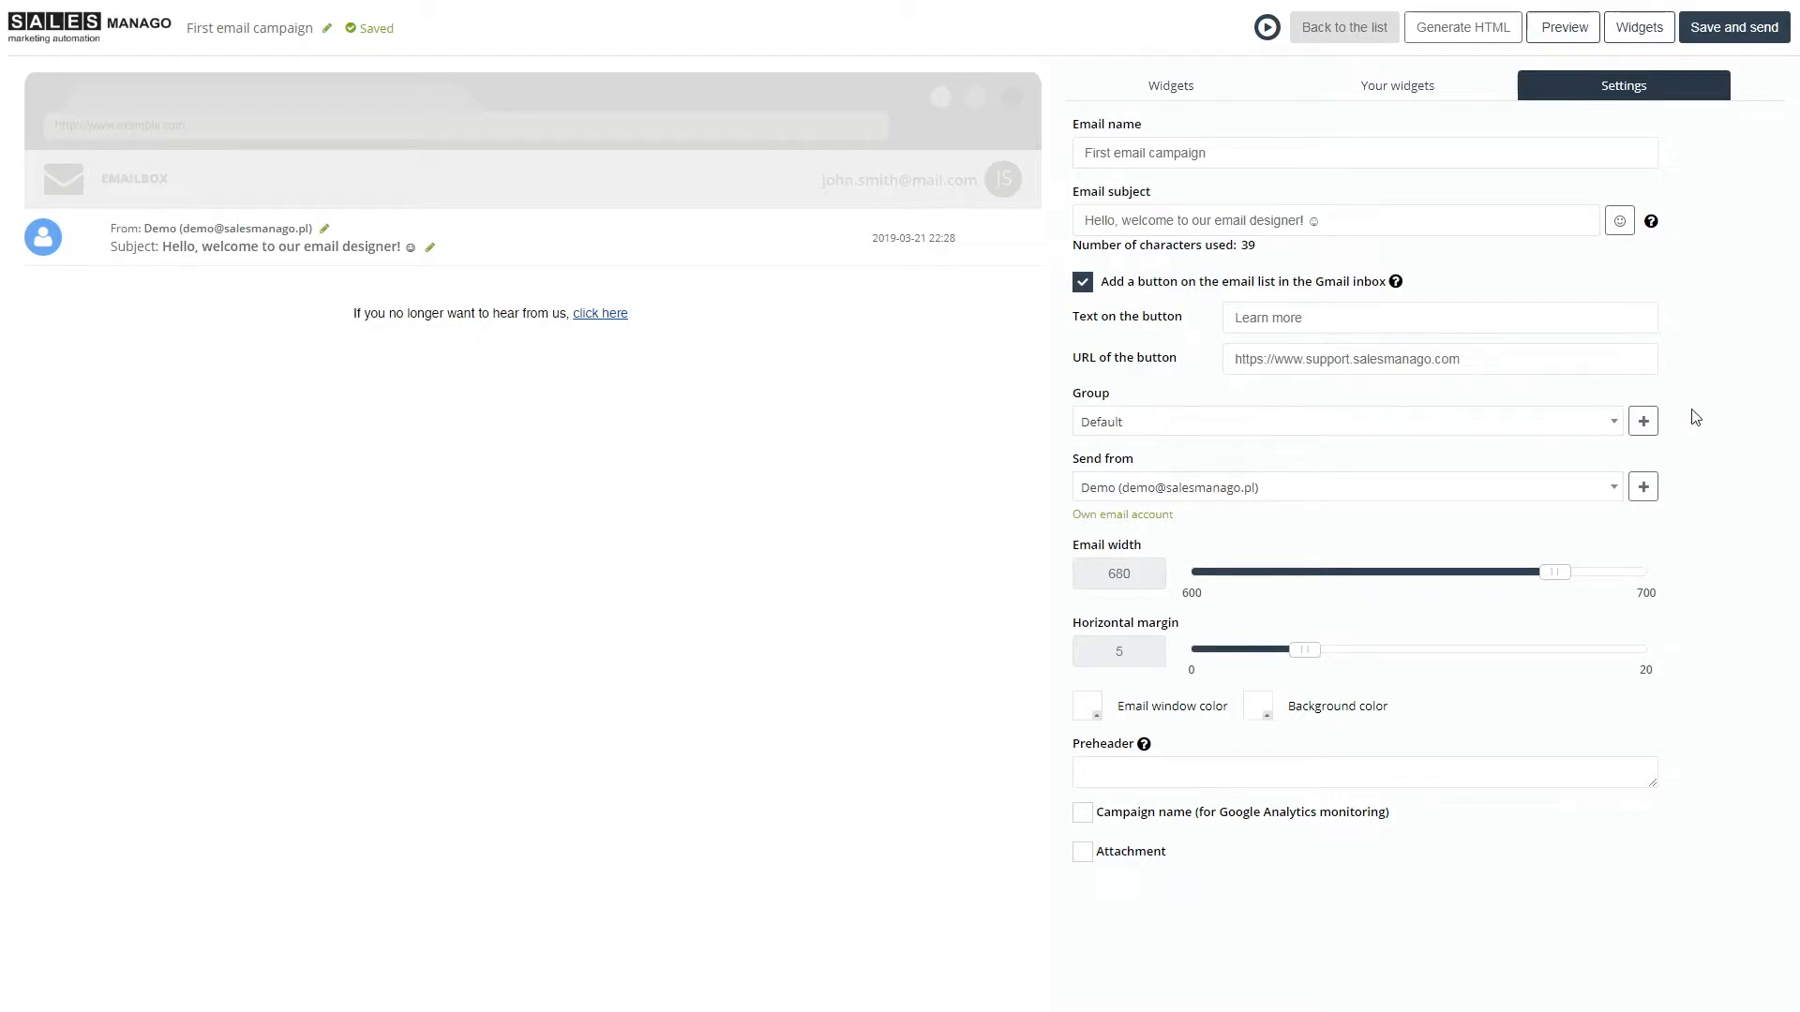
pyautogui.click(1613, 428)
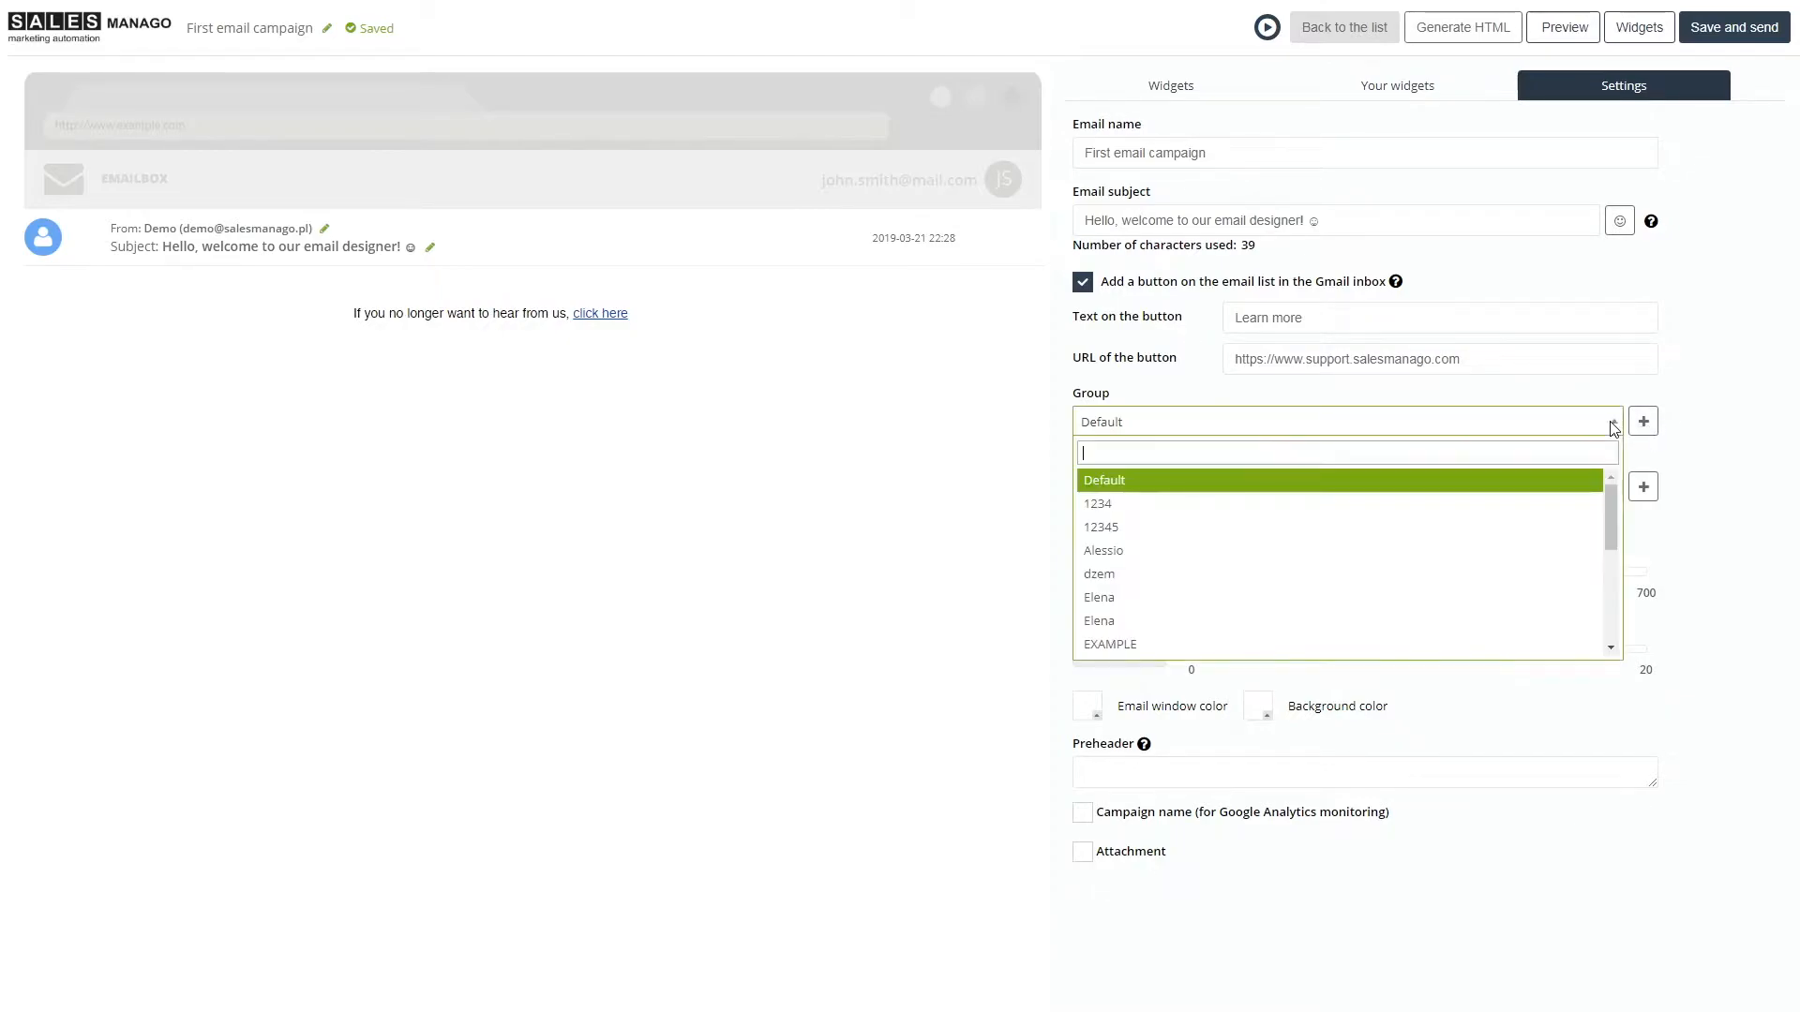
pyautogui.click(1613, 424)
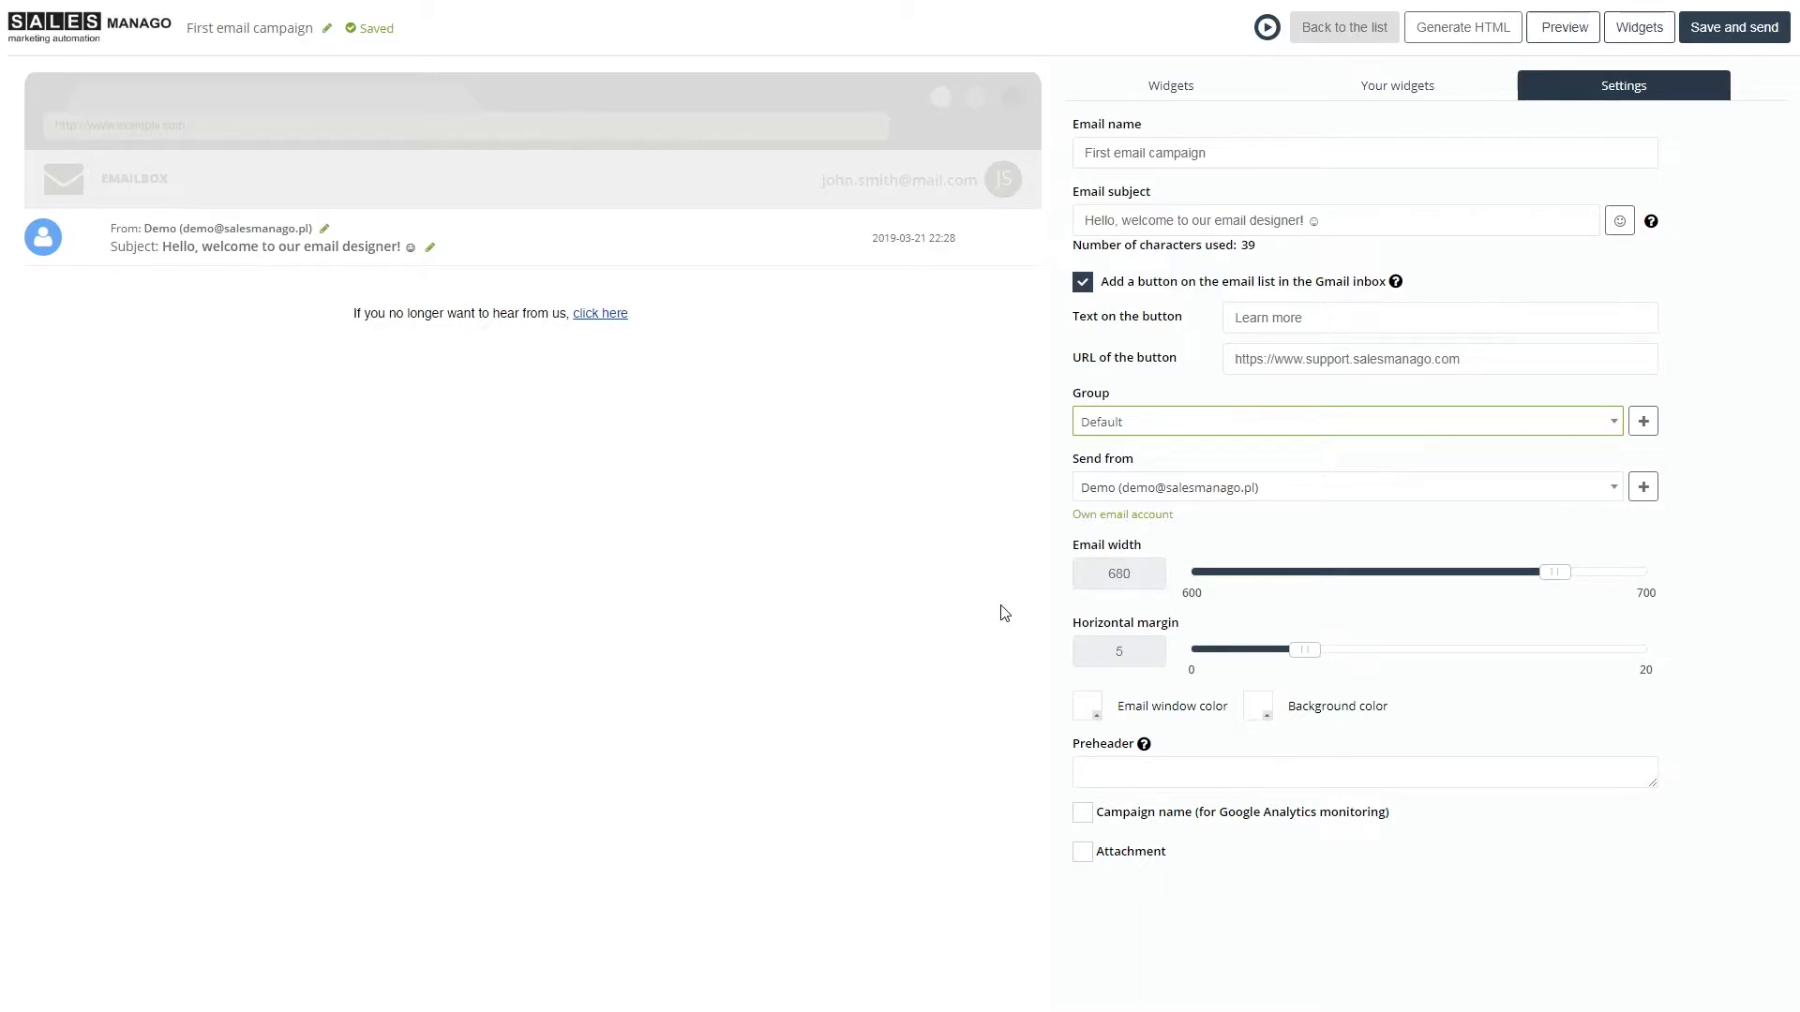
# Set the email window color to the very light pink #fff5f5.
pyautogui.click(1088, 714)
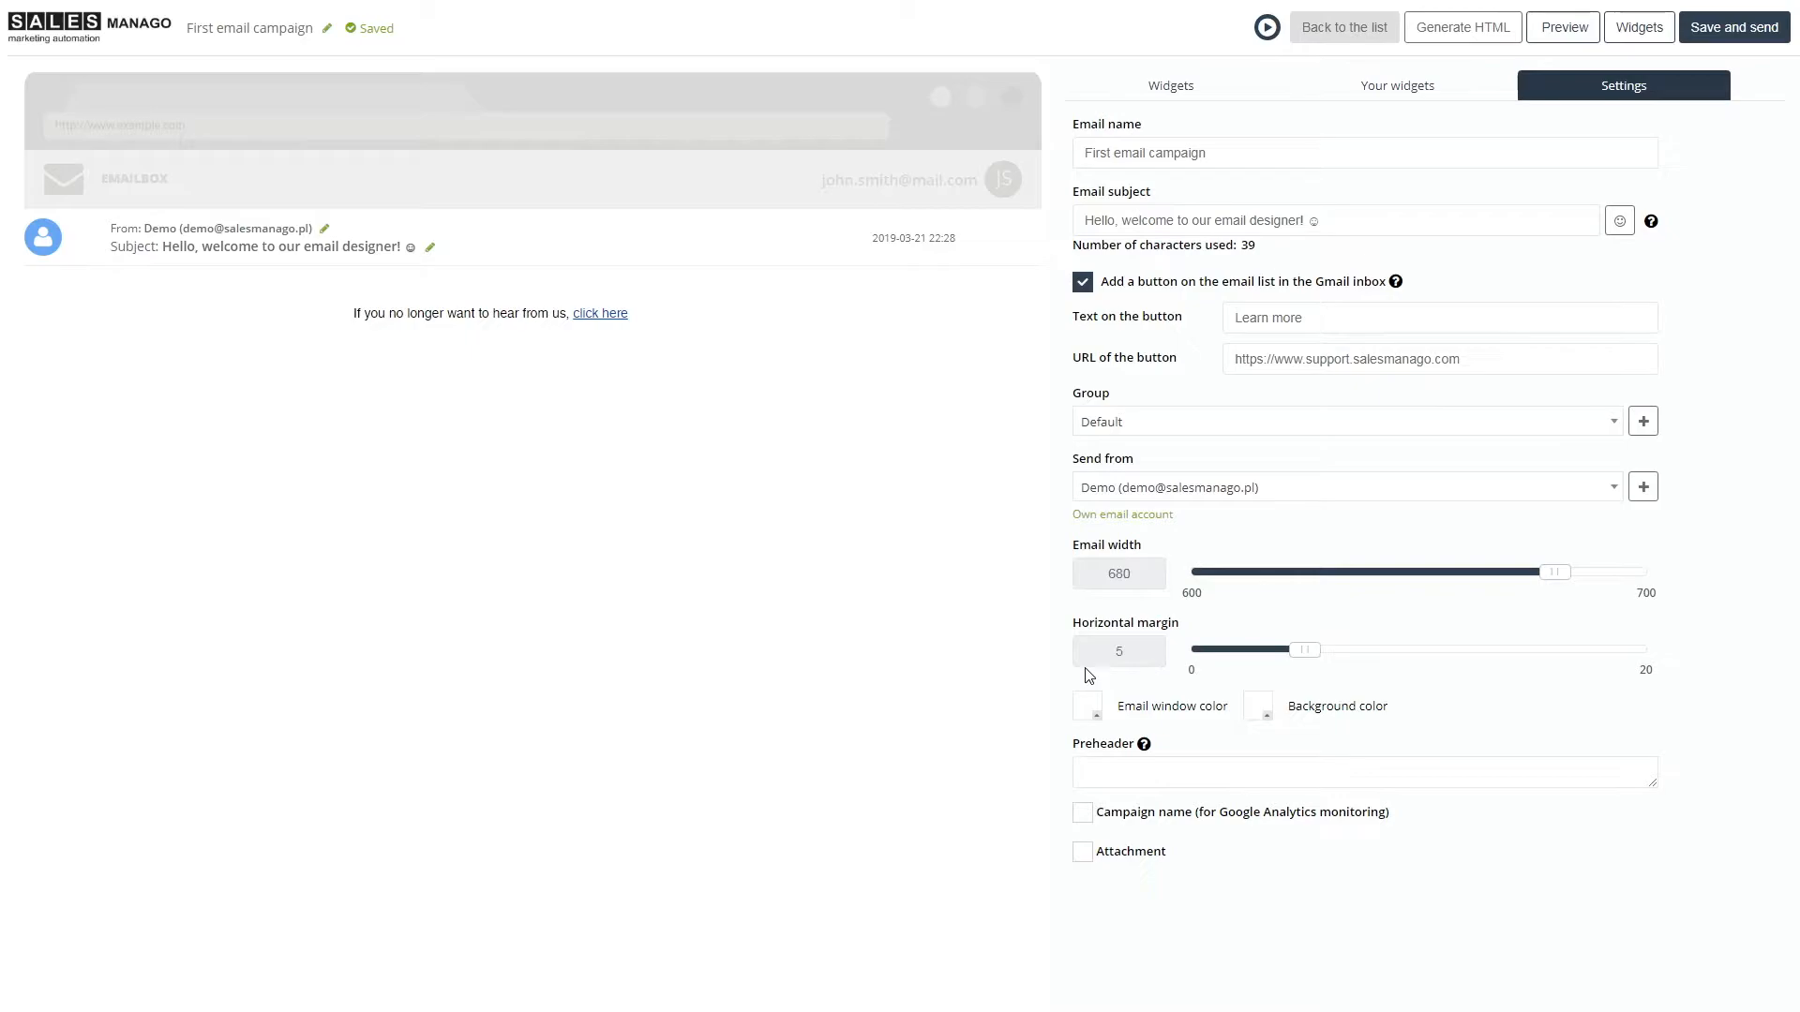
pyautogui.click(1088, 708)
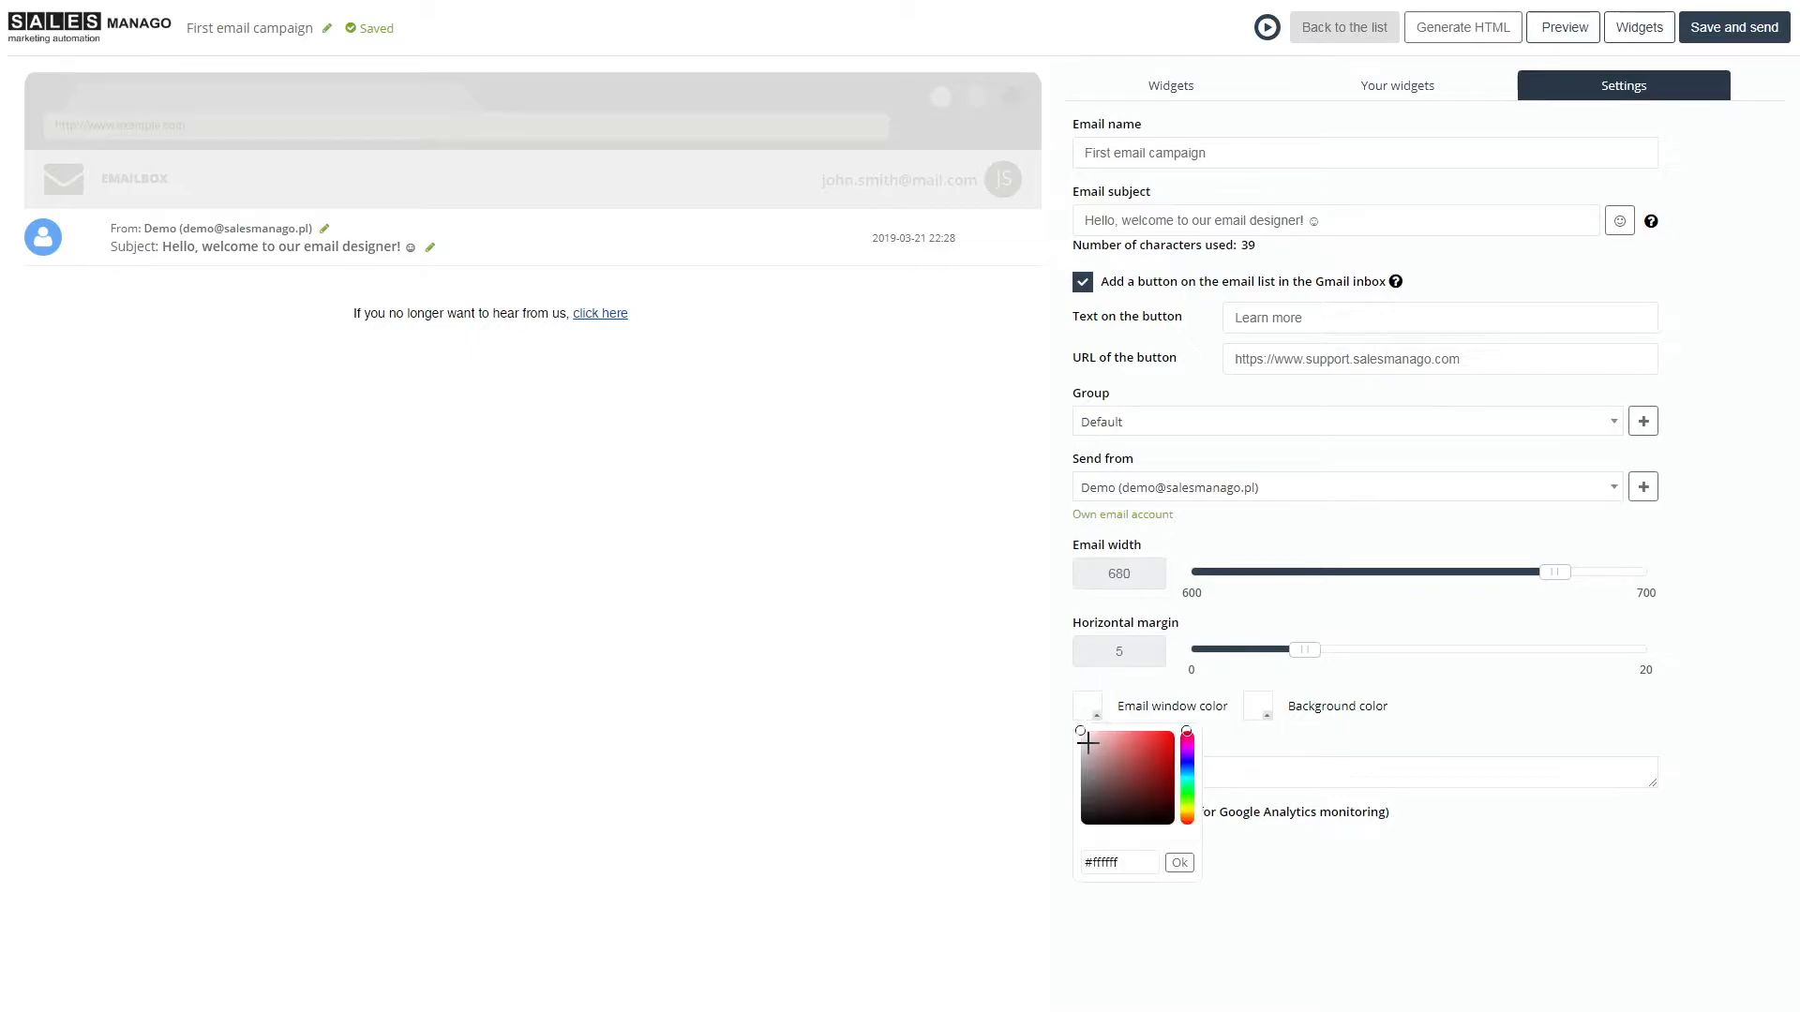
pyautogui.moveTo(1085, 742)
pyautogui.mouseDown()
pyautogui.moveTo(1078, 848)
pyautogui.moveTo(1084, 734)
pyautogui.mouseUp()
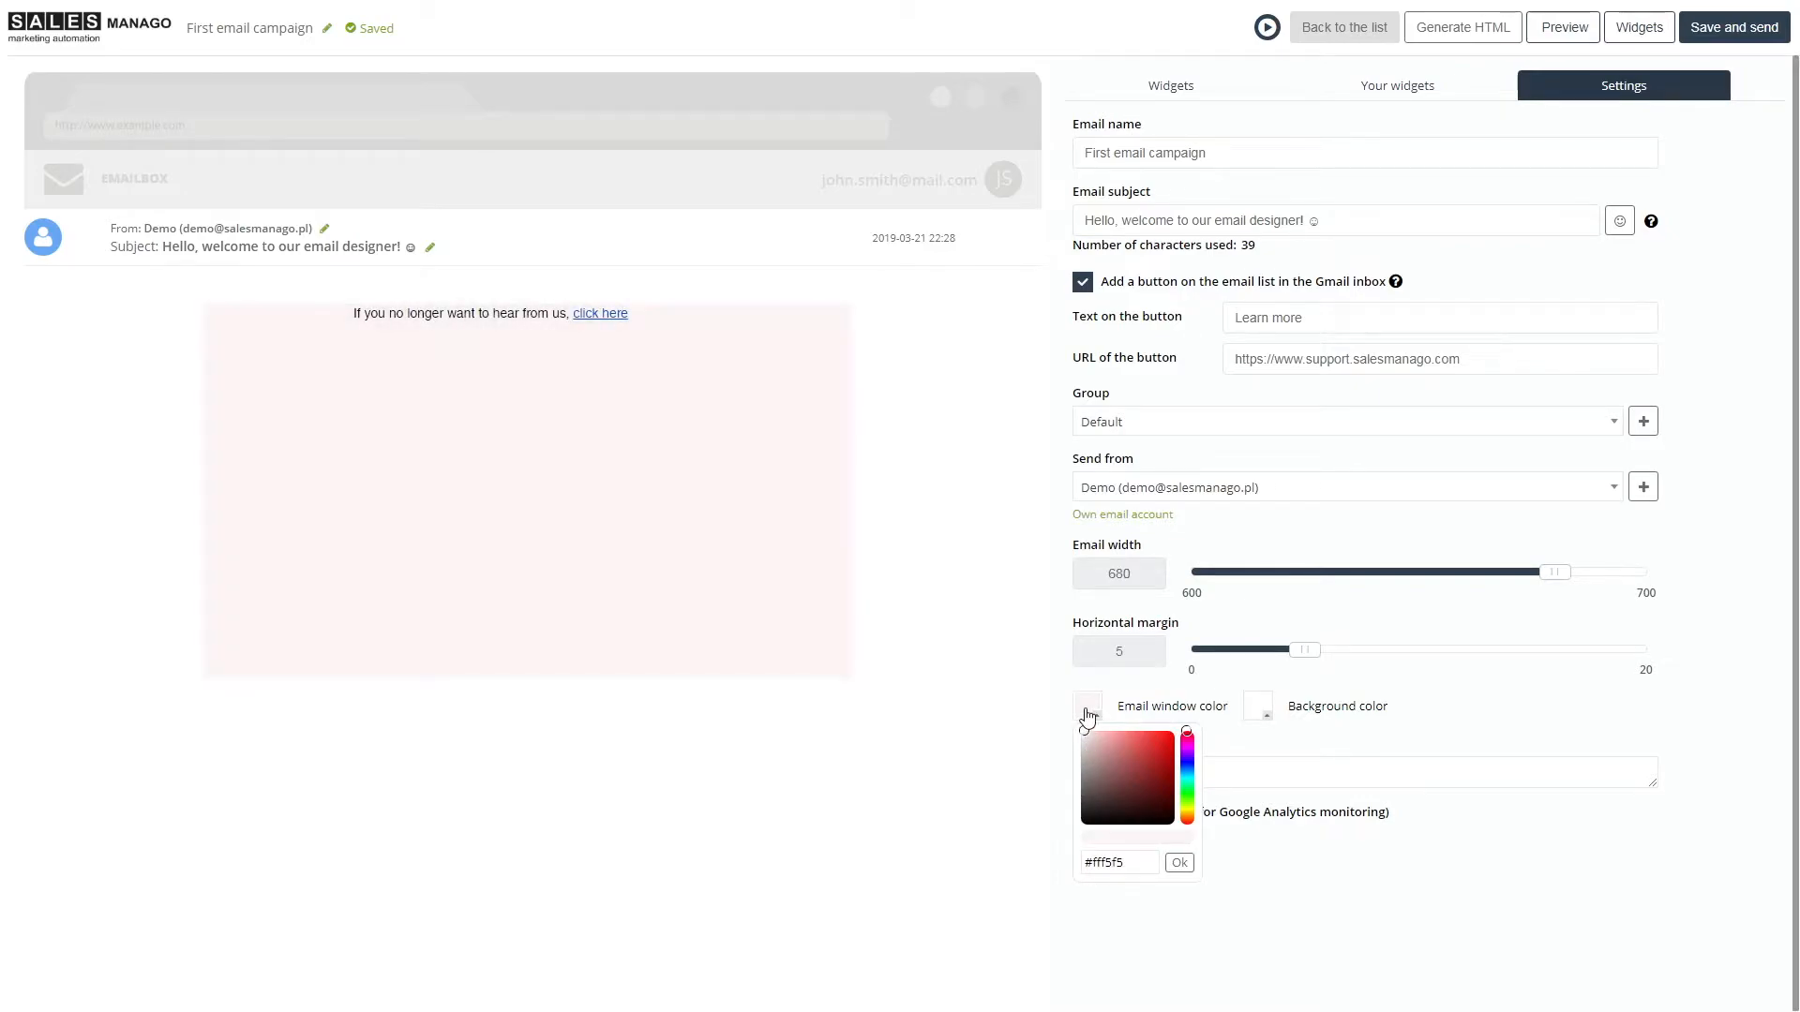
pyautogui.click(1261, 707)
pyautogui.moveTo(1261, 752)
pyautogui.mouseDown()
pyautogui.moveTo(1254, 839)
pyautogui.moveTo(1245, 723)
pyautogui.mouseUp()
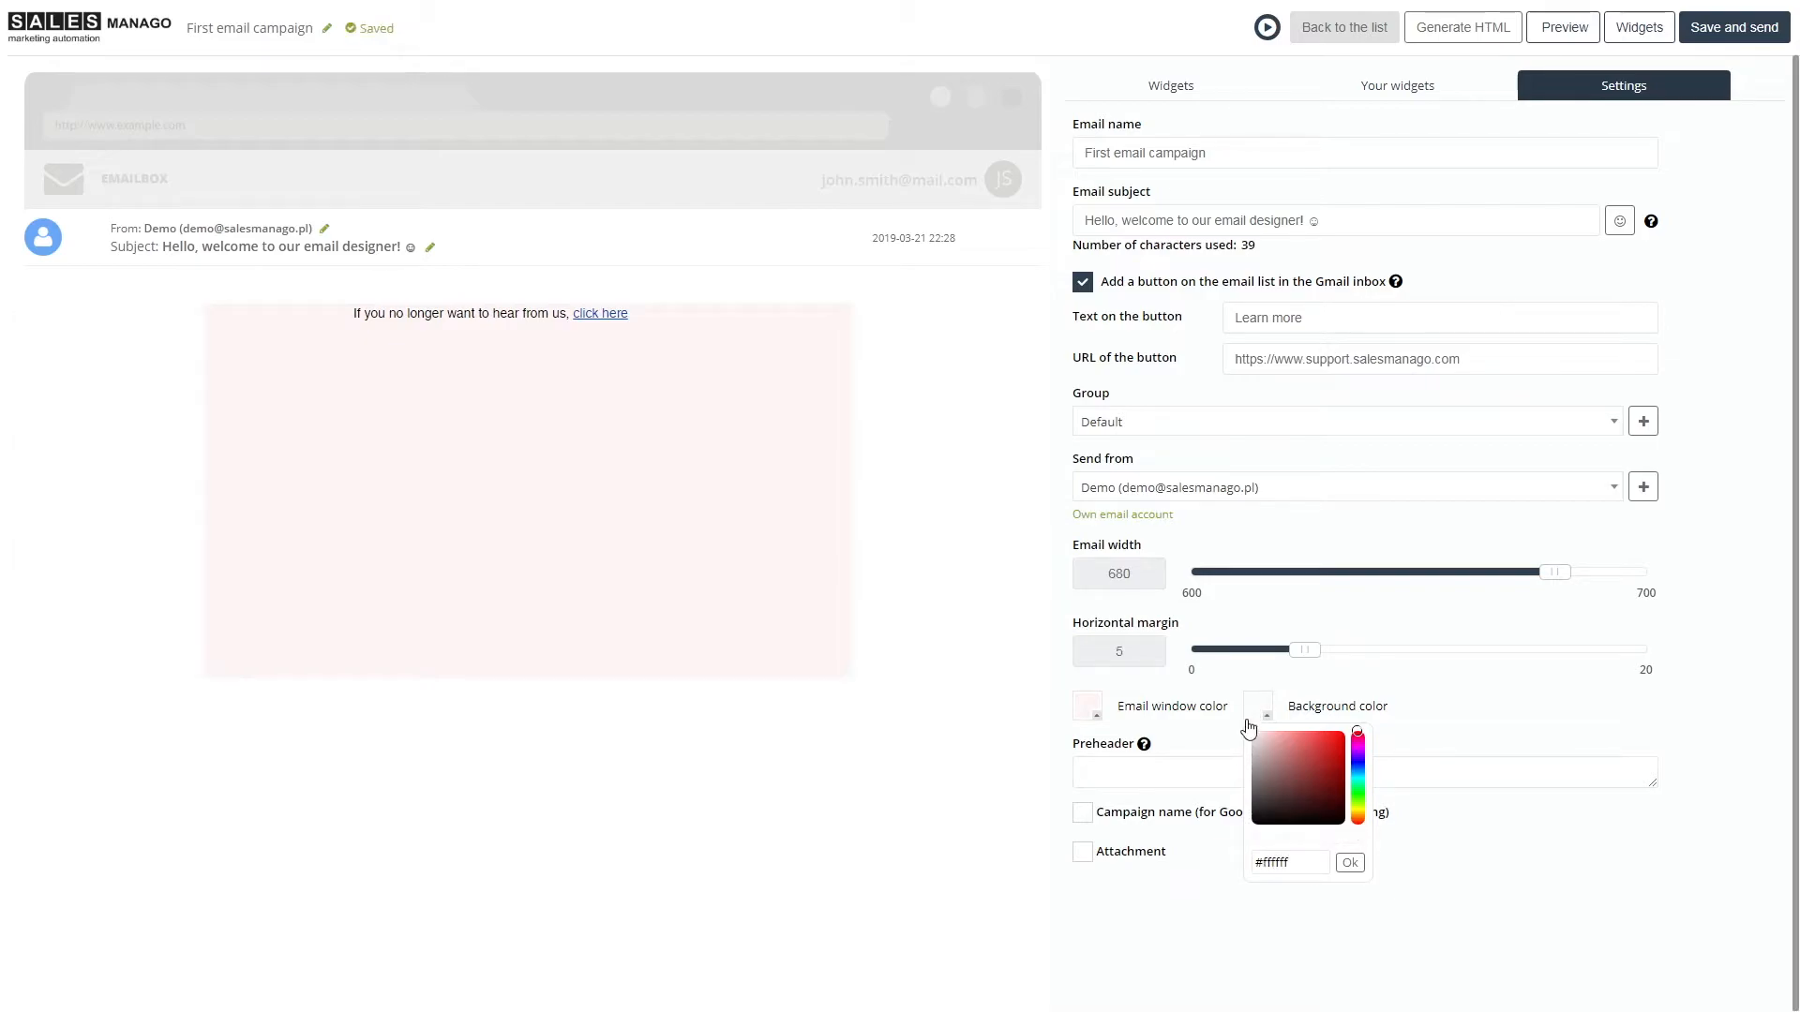
pyautogui.click(1339, 701)
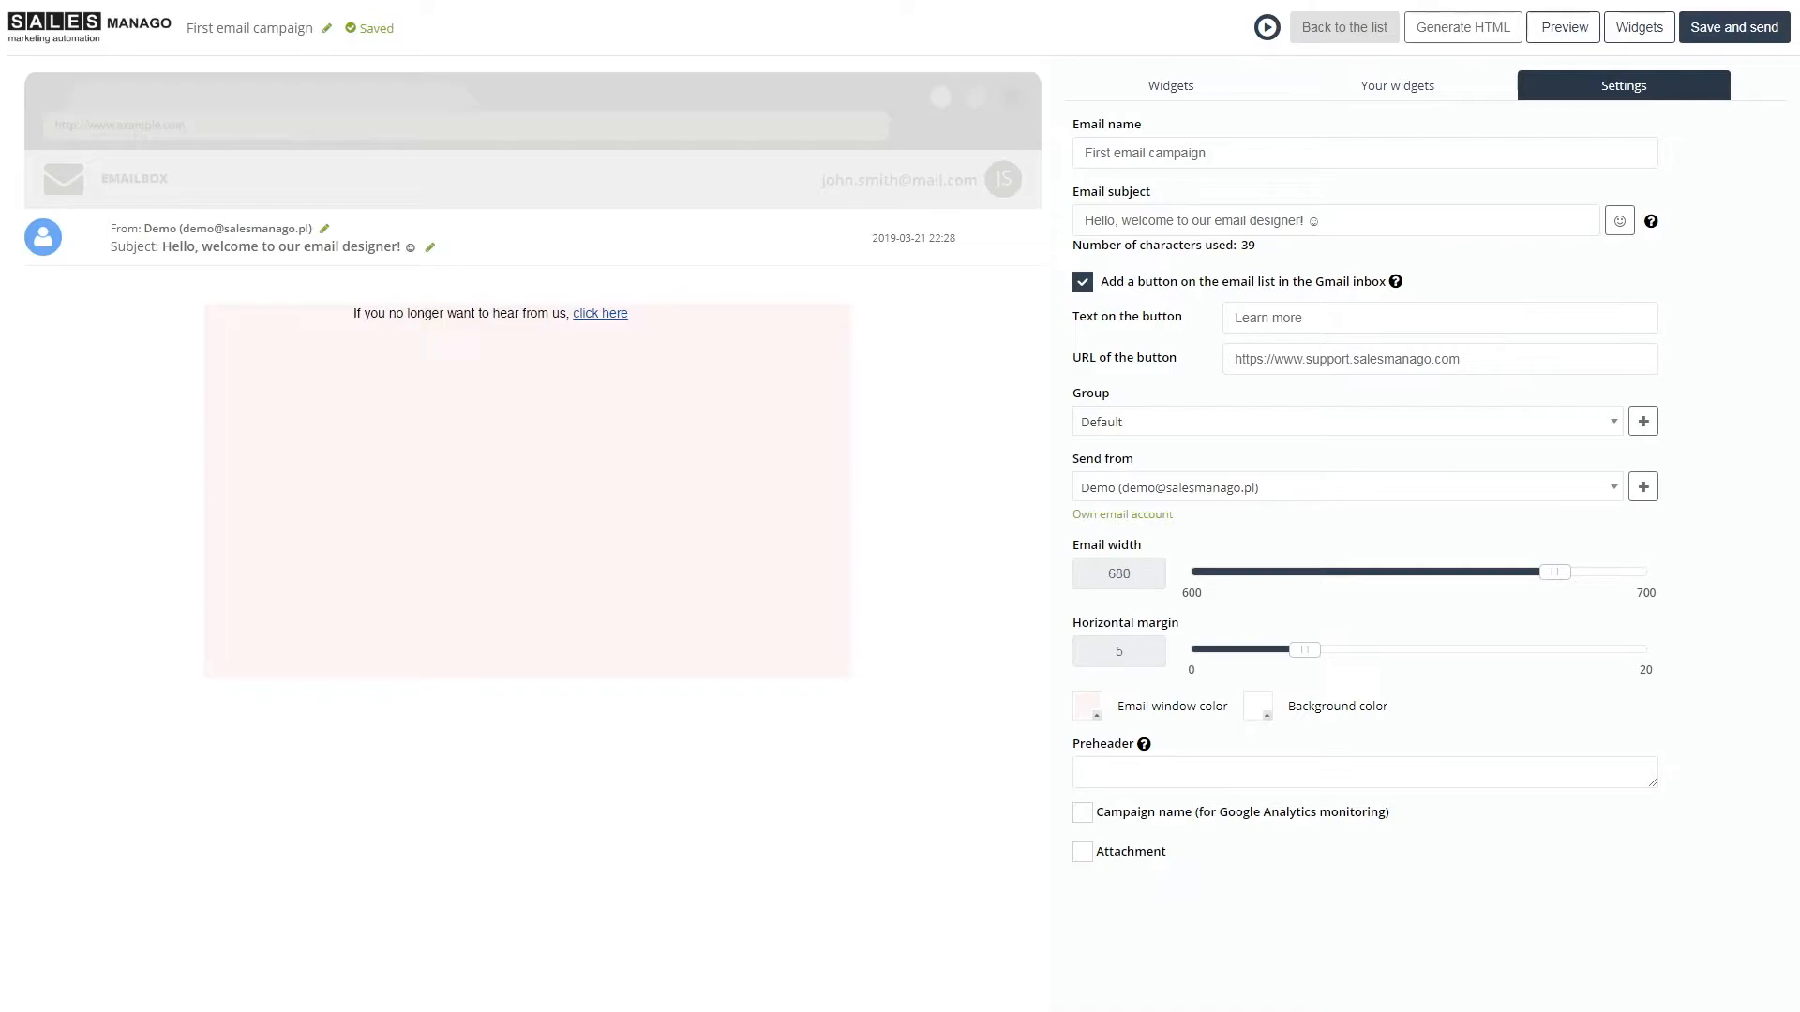
# Set the email window color to the grey-green #b7b79d.
pyautogui.click(1092, 713)
pyautogui.moveTo(1155, 862); pyautogui.dragTo(1060, 864)
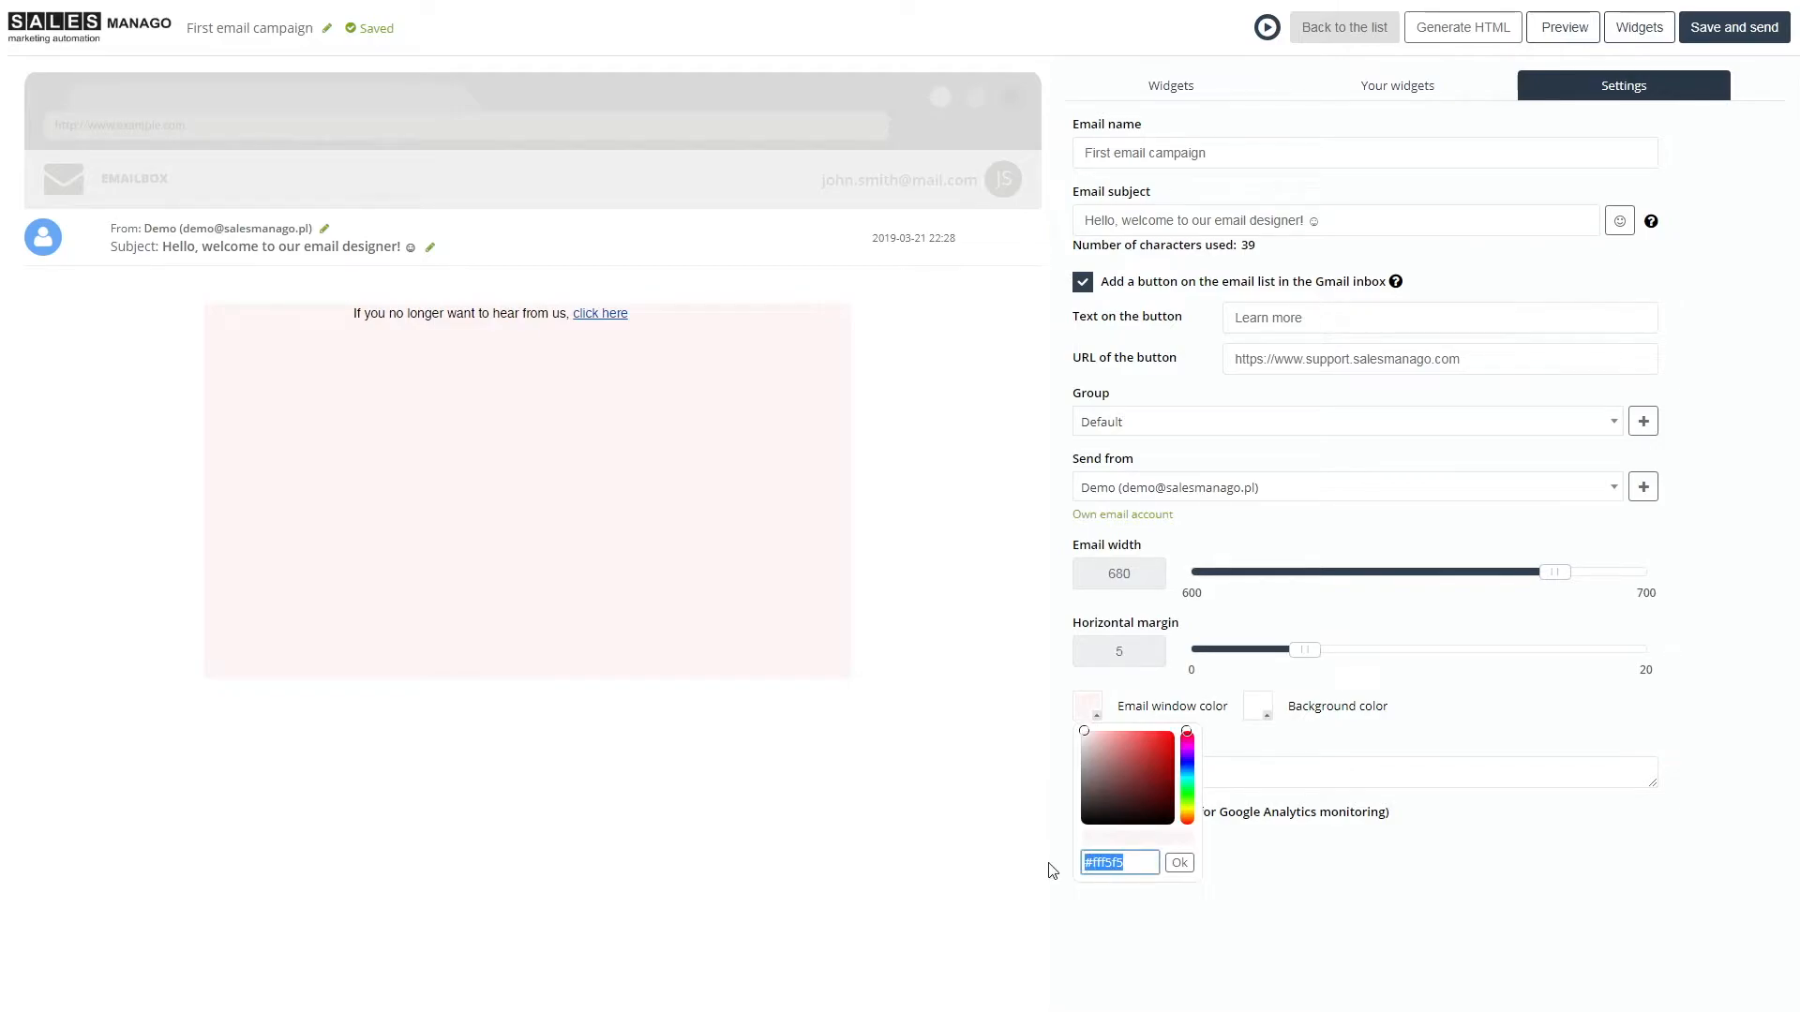
pyautogui.write('#b7b79d')
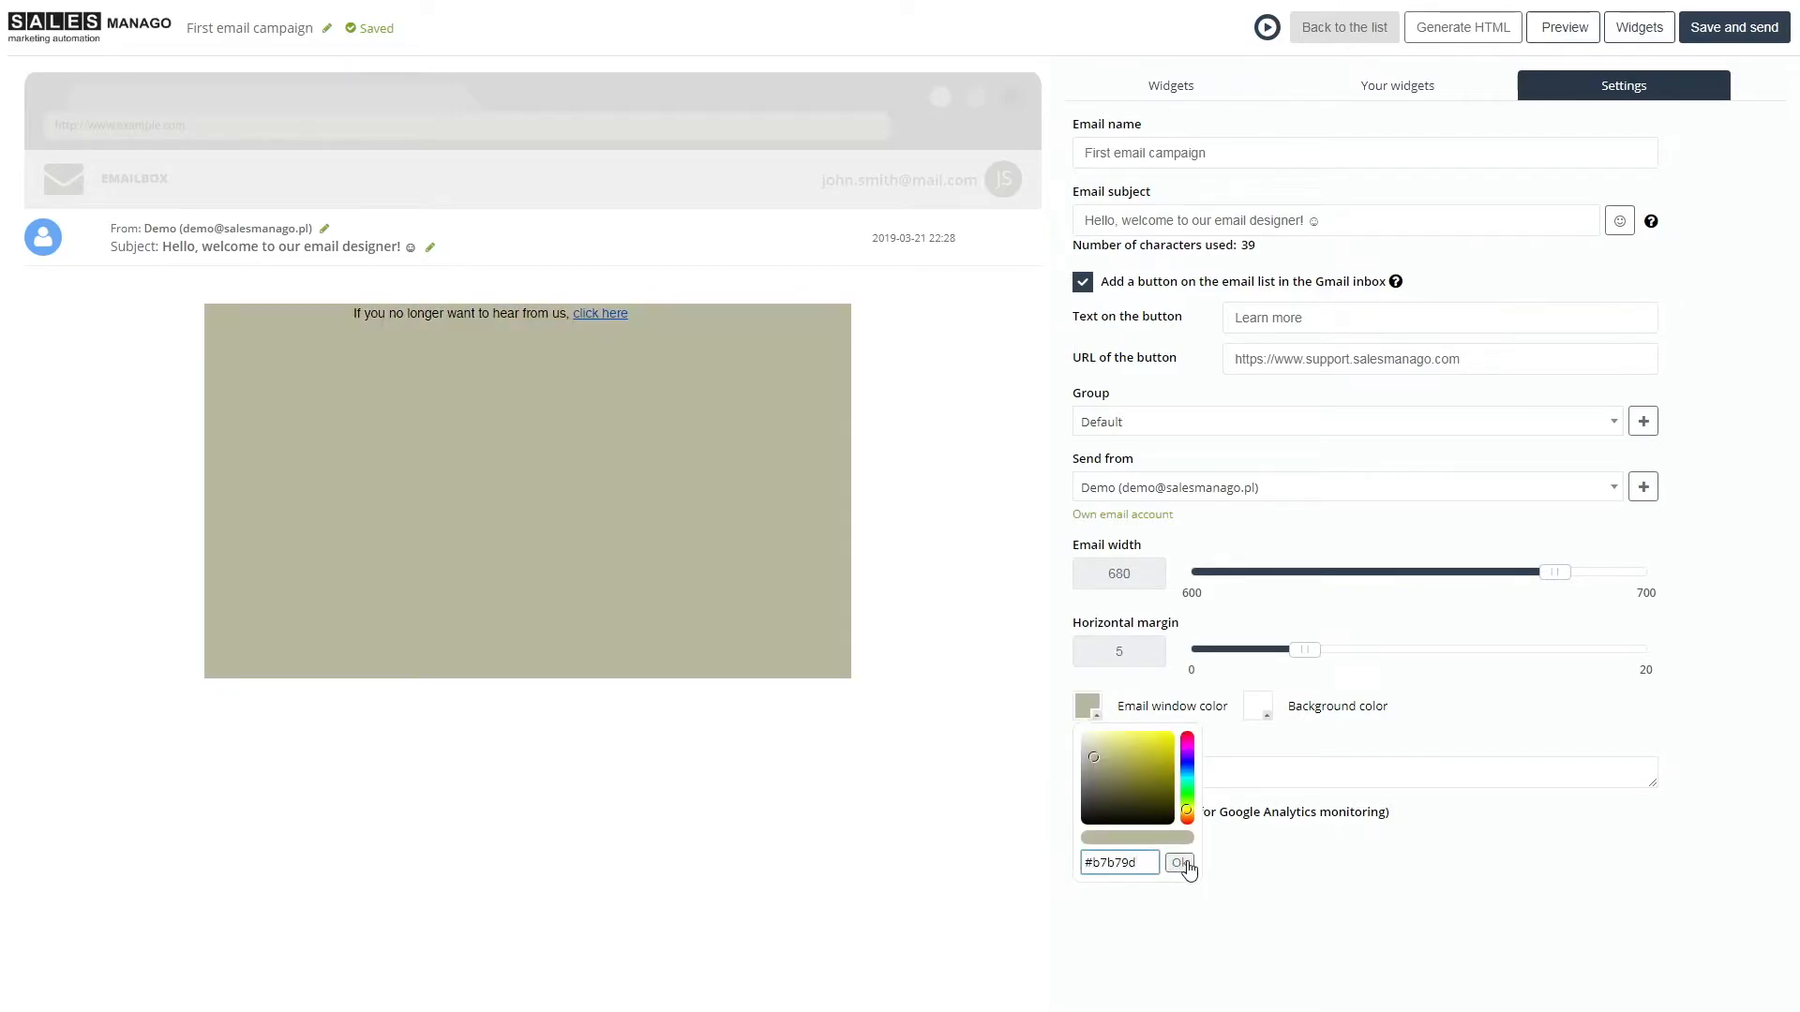
# Copy the email window's color code and change the window color to white #ffffff.
pyautogui.moveTo(1149, 862); pyautogui.dragTo(1053, 863)
pyautogui.hotkey('ctrl', 'c')
pyautogui.press('BackSpace')
pyautogui.write('#ffffff')
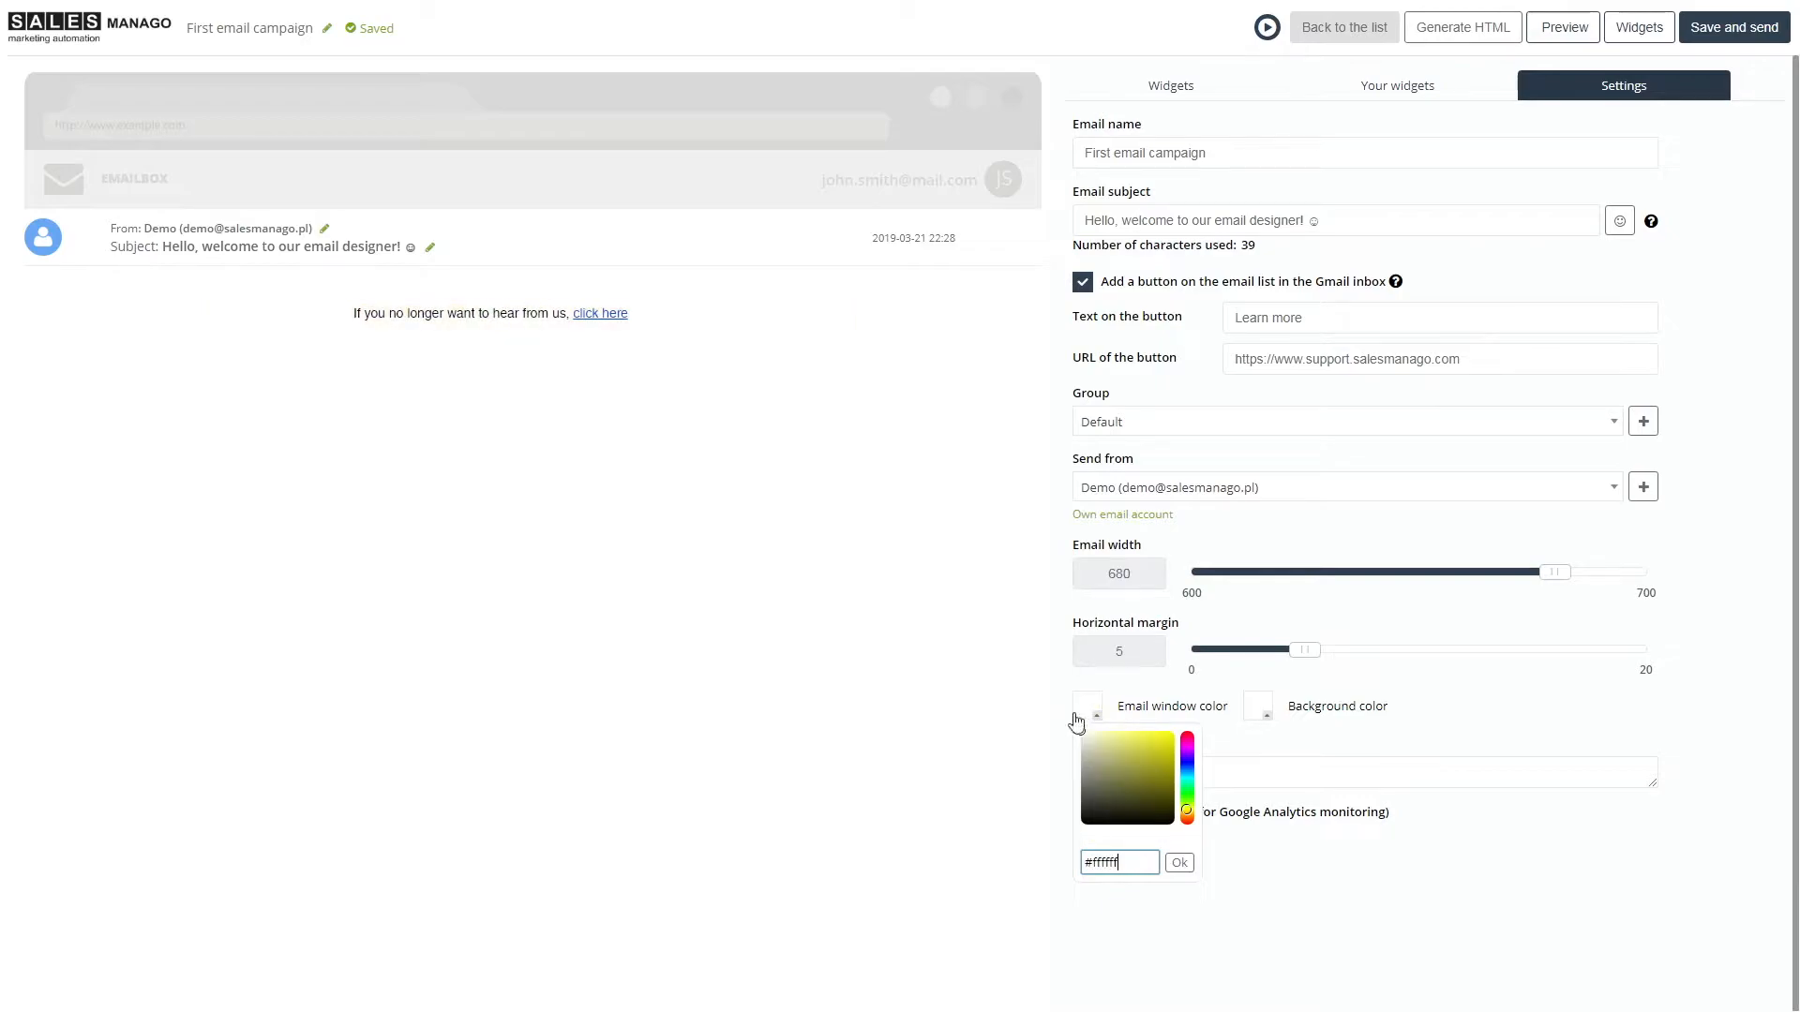
# Set the email's background color to #b7b79d by pasting the copied code.
pyautogui.click(1266, 752)
pyautogui.click(1258, 708)
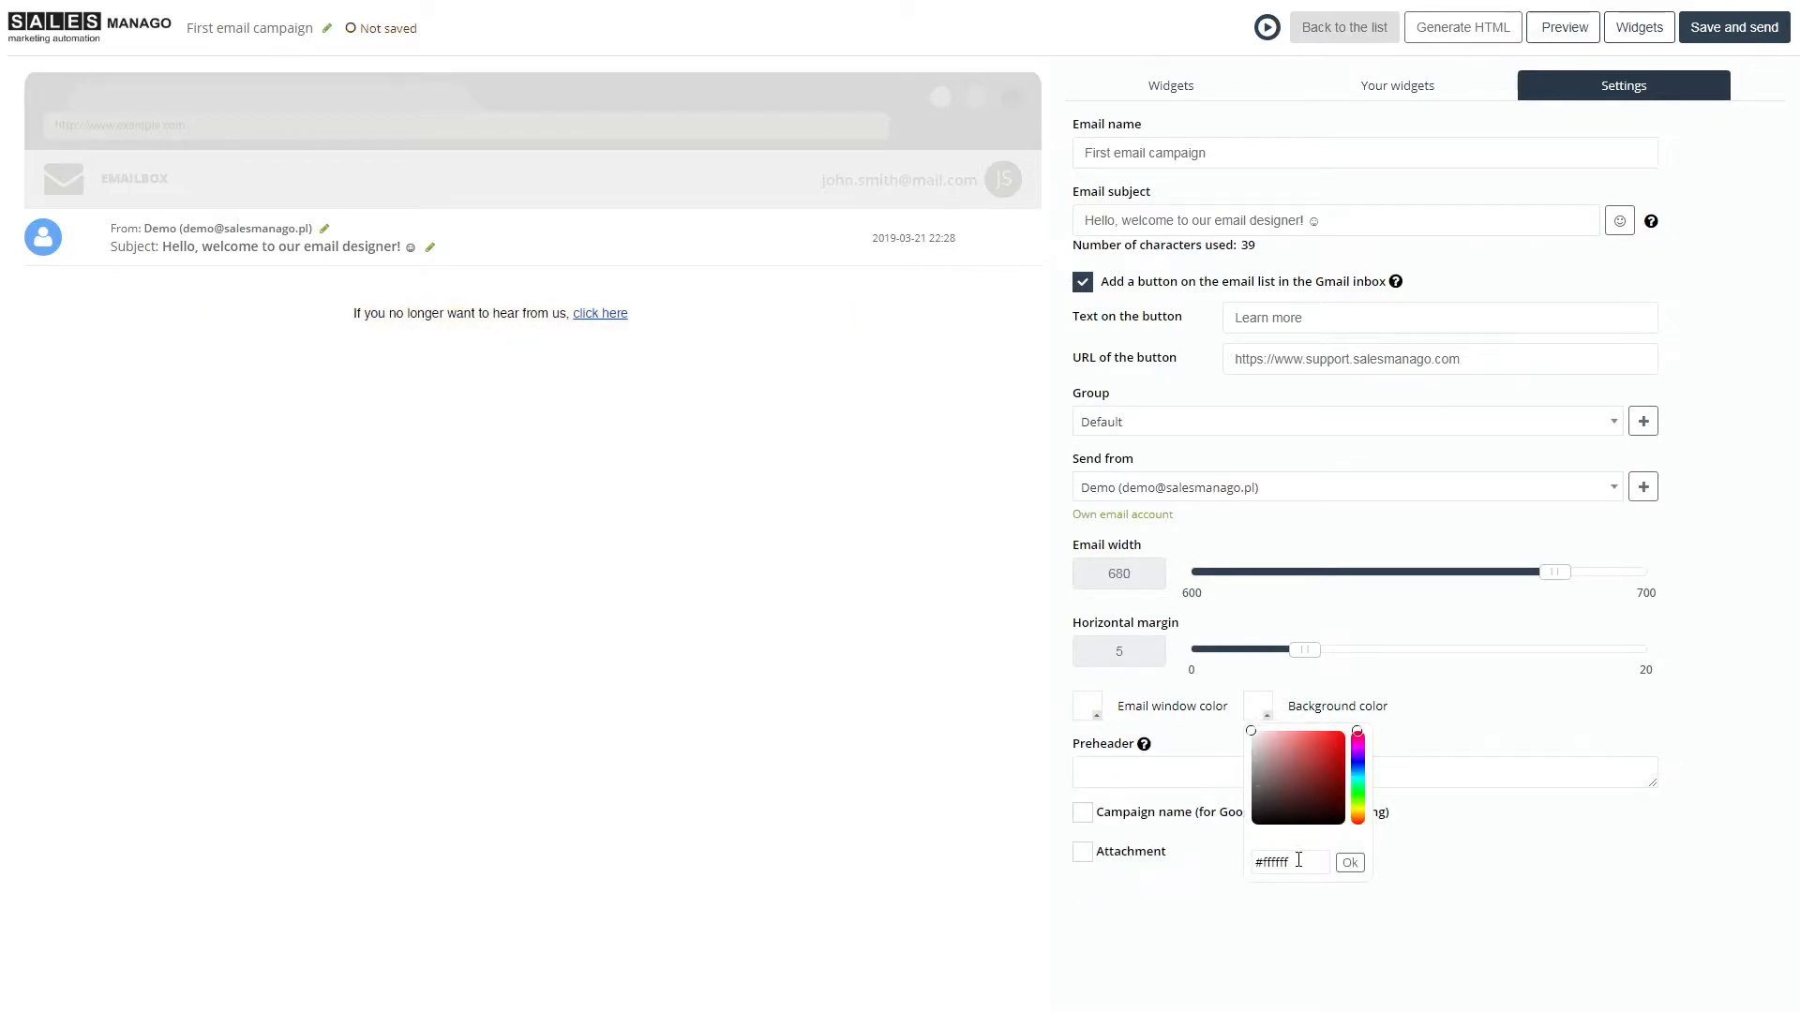
pyautogui.moveTo(1298, 860); pyautogui.dragTo(1247, 862)
pyautogui.hotkey('ctrl', 'v')
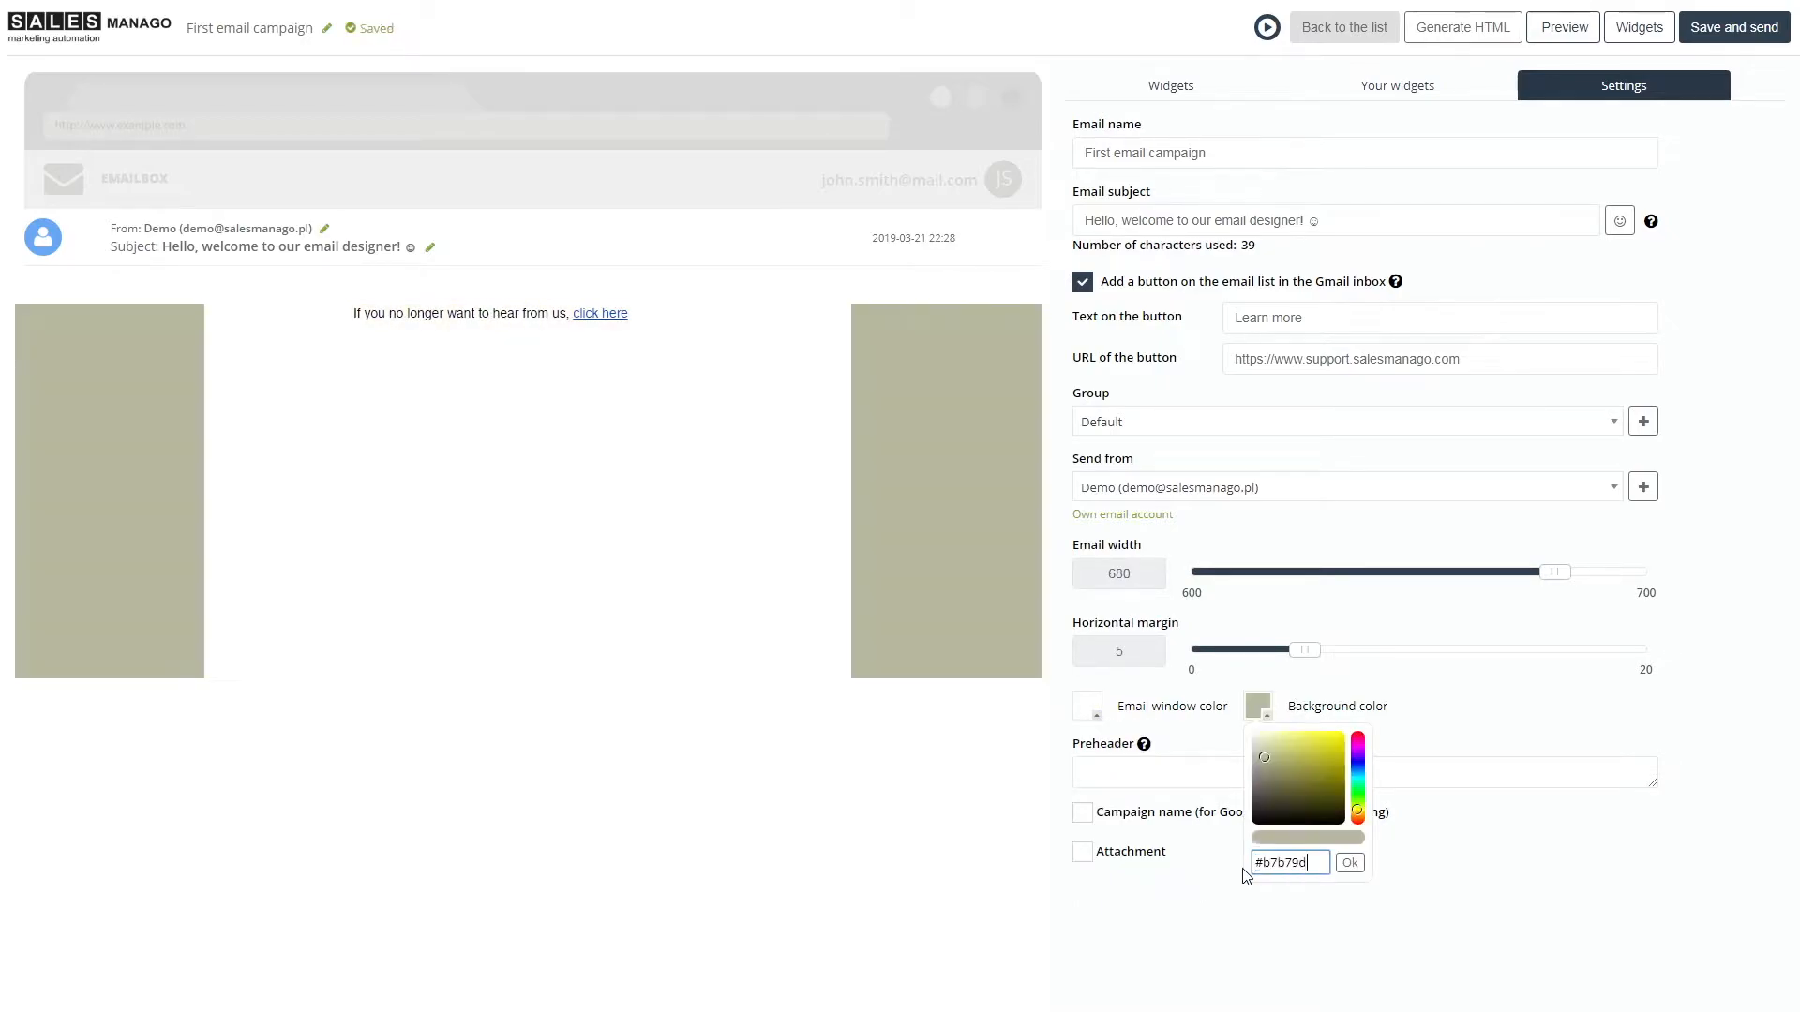
pyautogui.click(1347, 866)
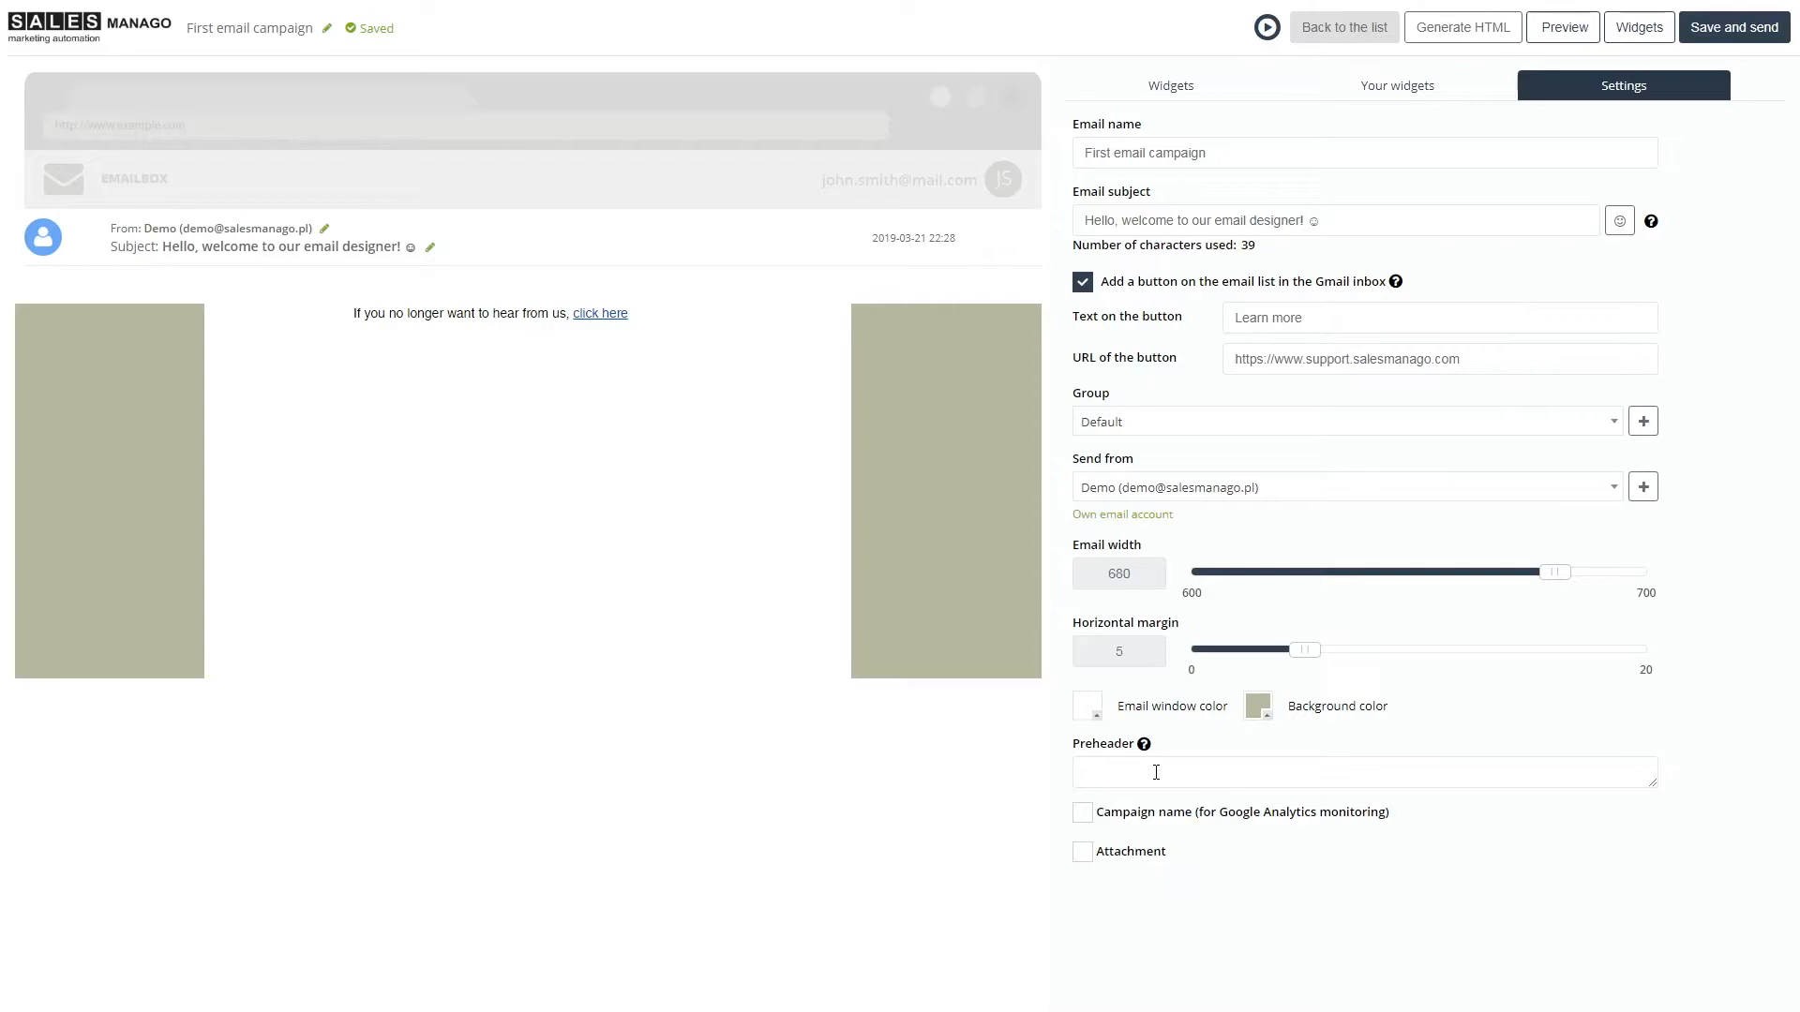
# Enter the preheader "Learn more about how to make your emails better!".
pyautogui.click(1156, 772)
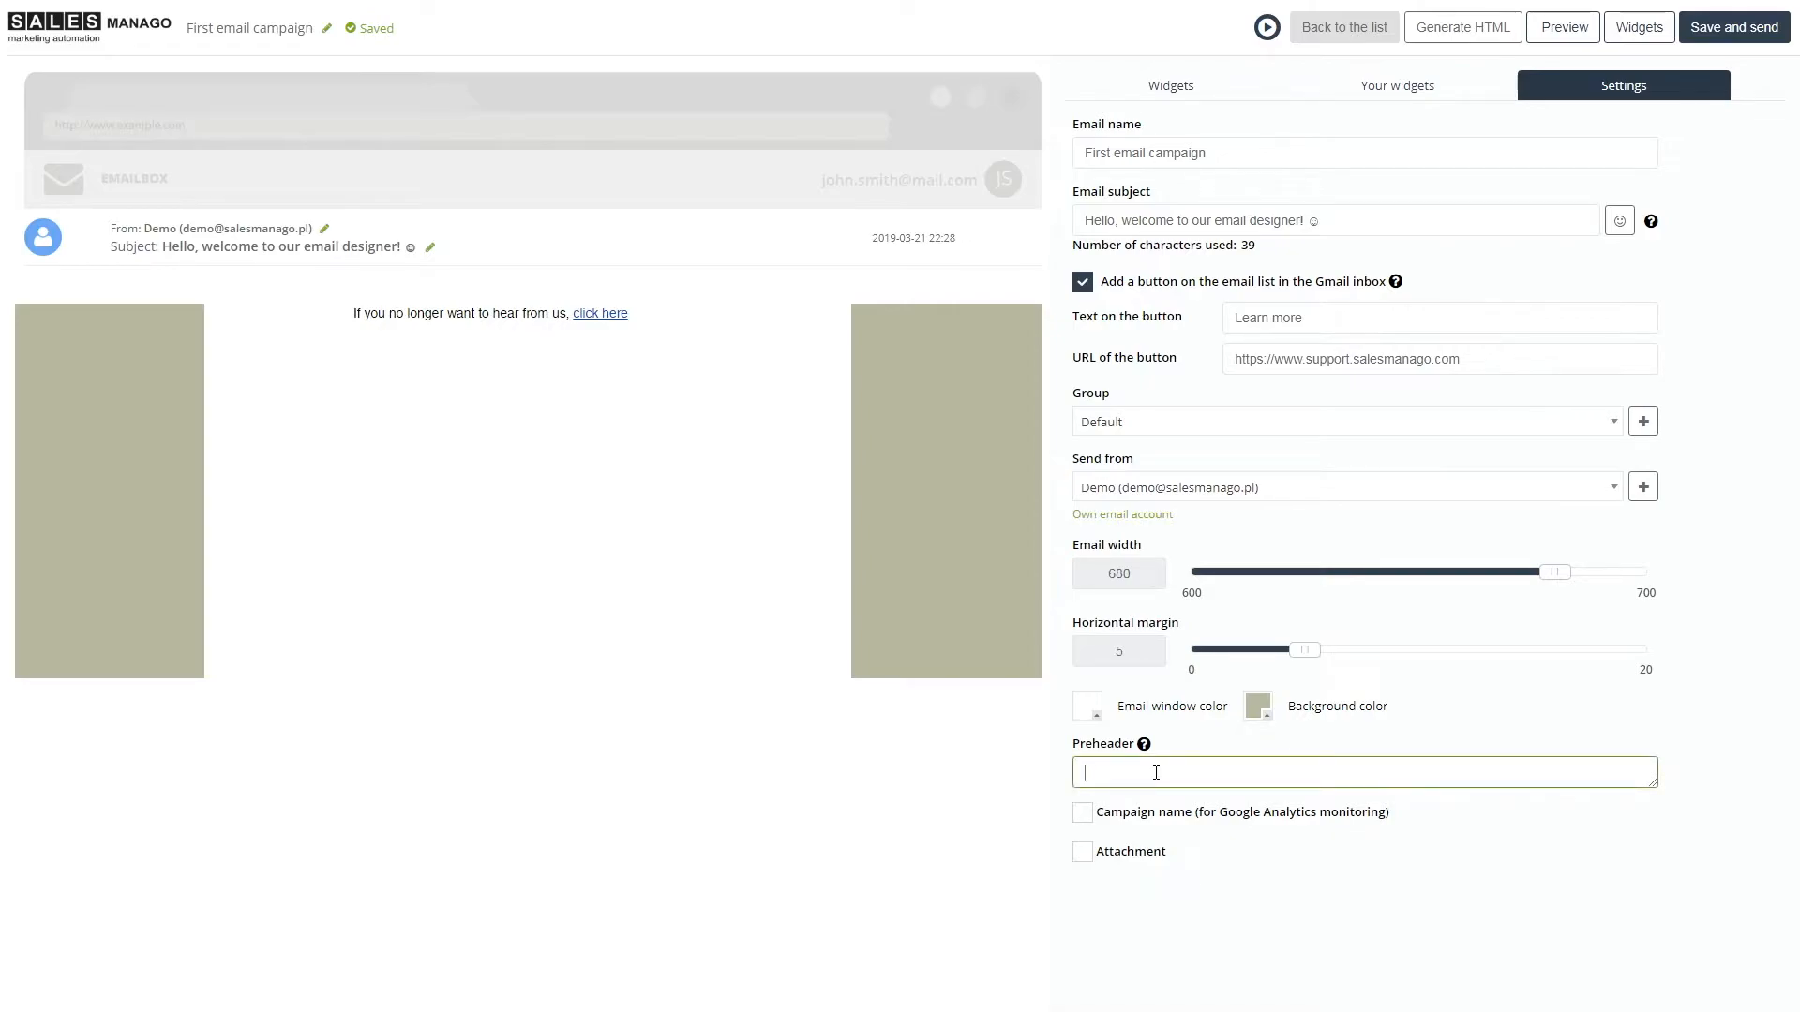
pyautogui.write('Learn more about how to make your emails better!')
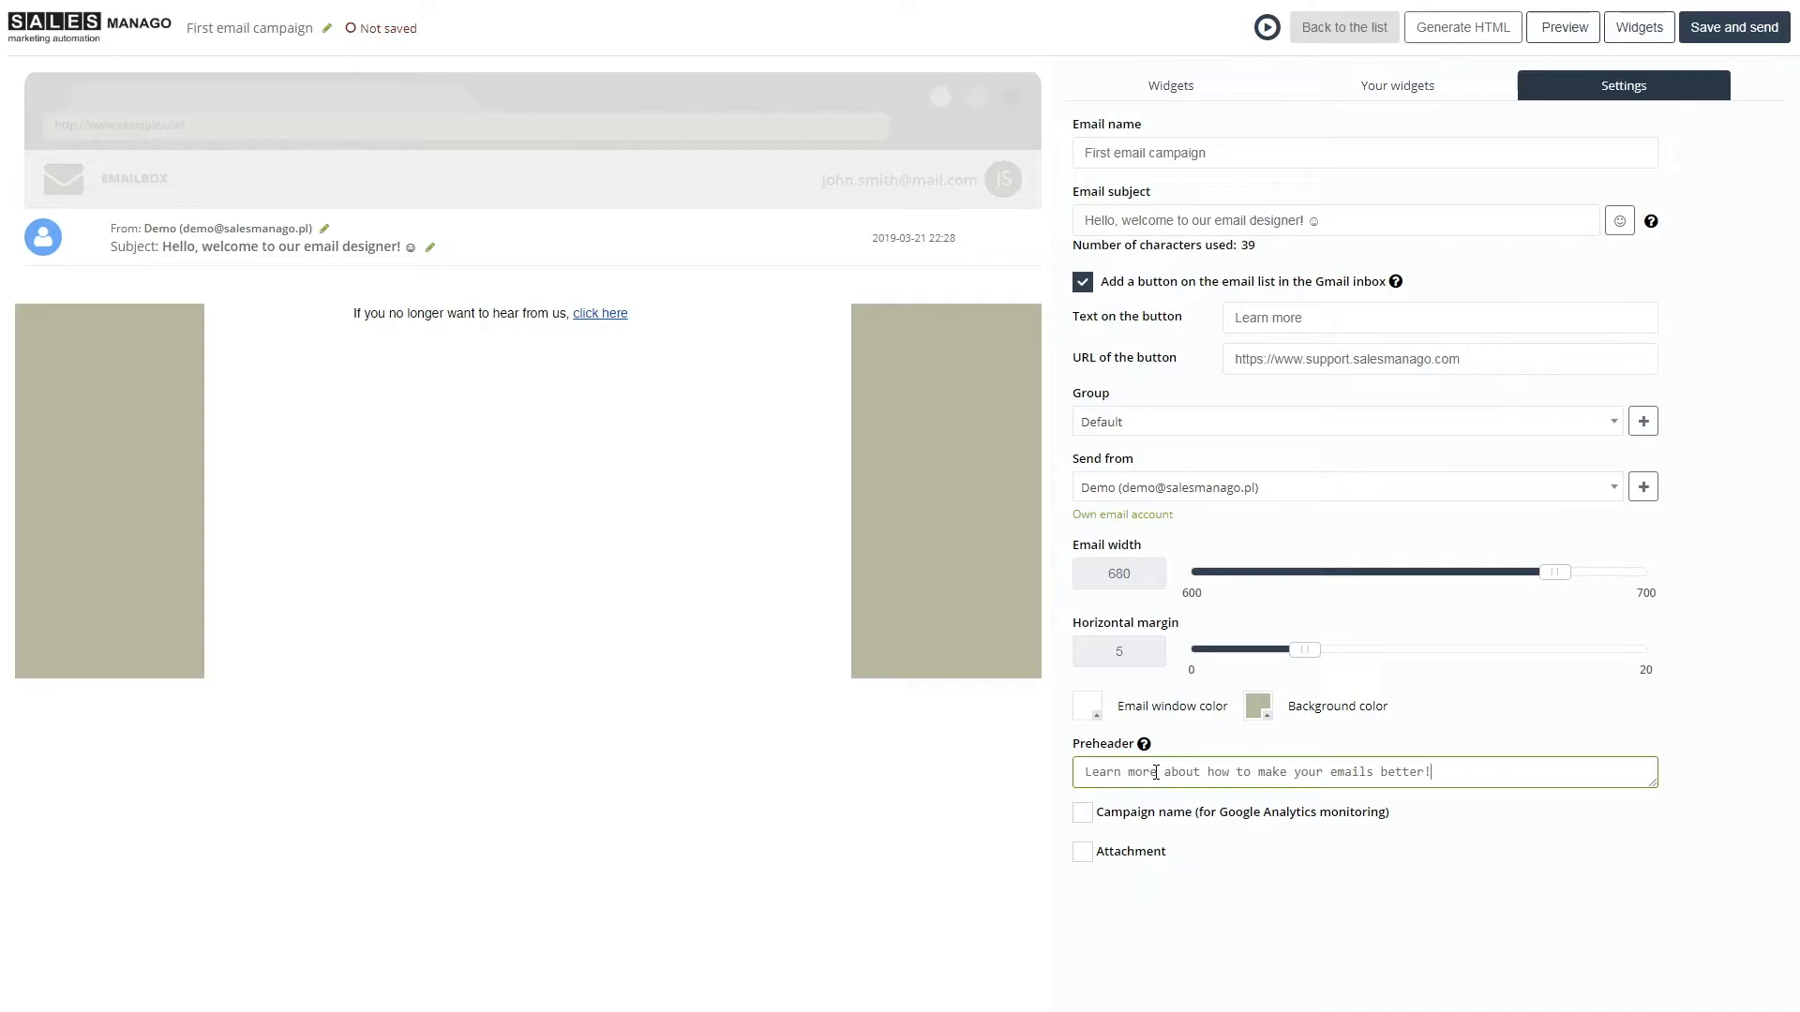
# Try out the Google Analytics campaign name option and the attachment option, switching each one back off.
pyautogui.click(1159, 824)
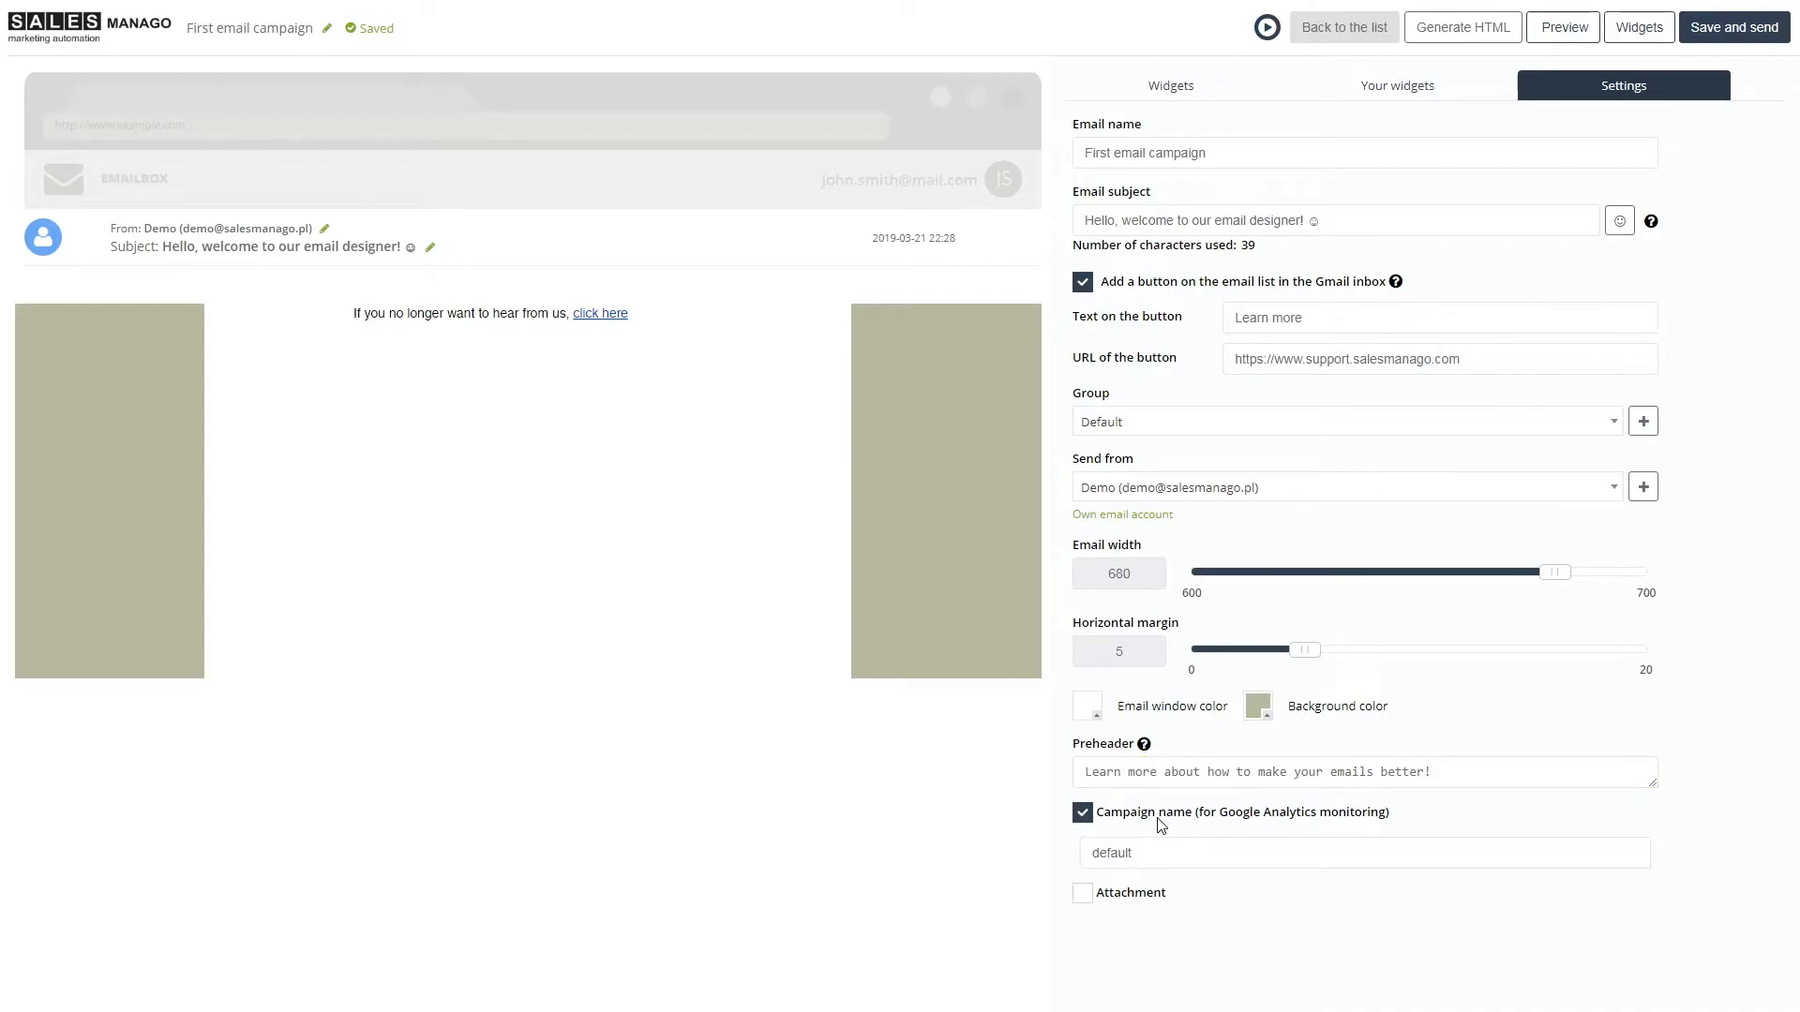
pyautogui.click(1084, 813)
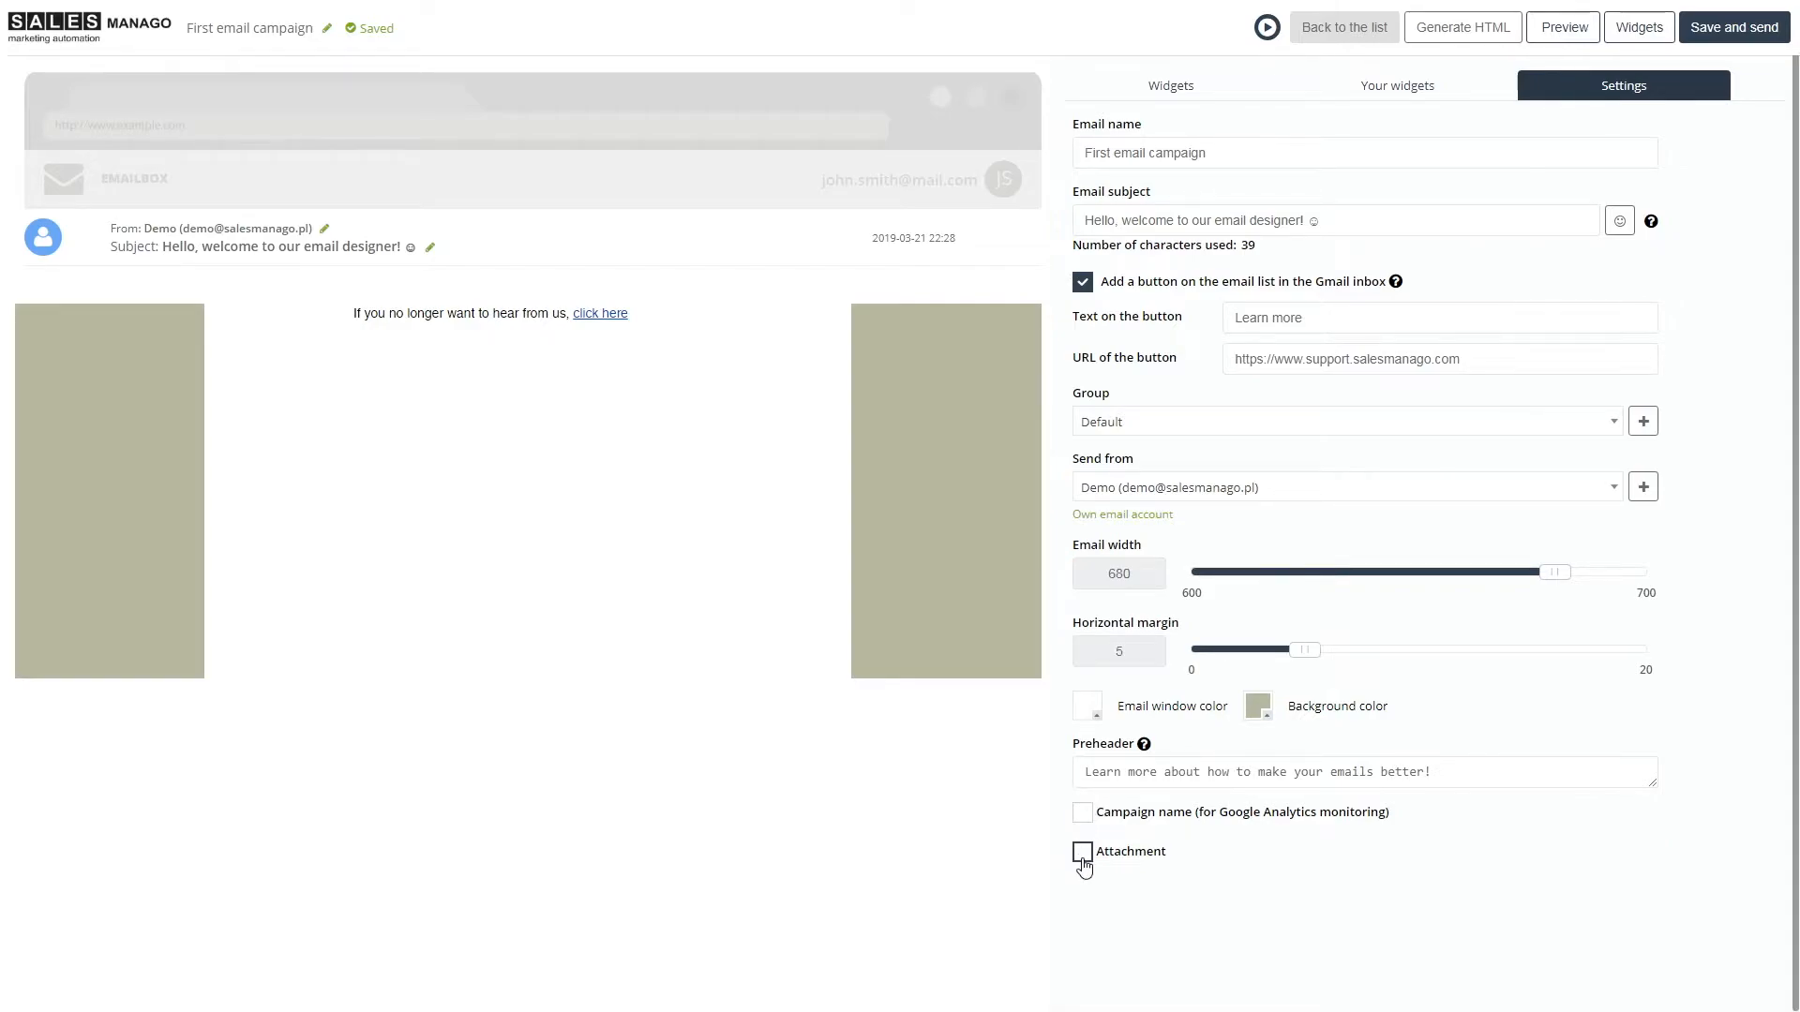
pyautogui.click(1084, 857)
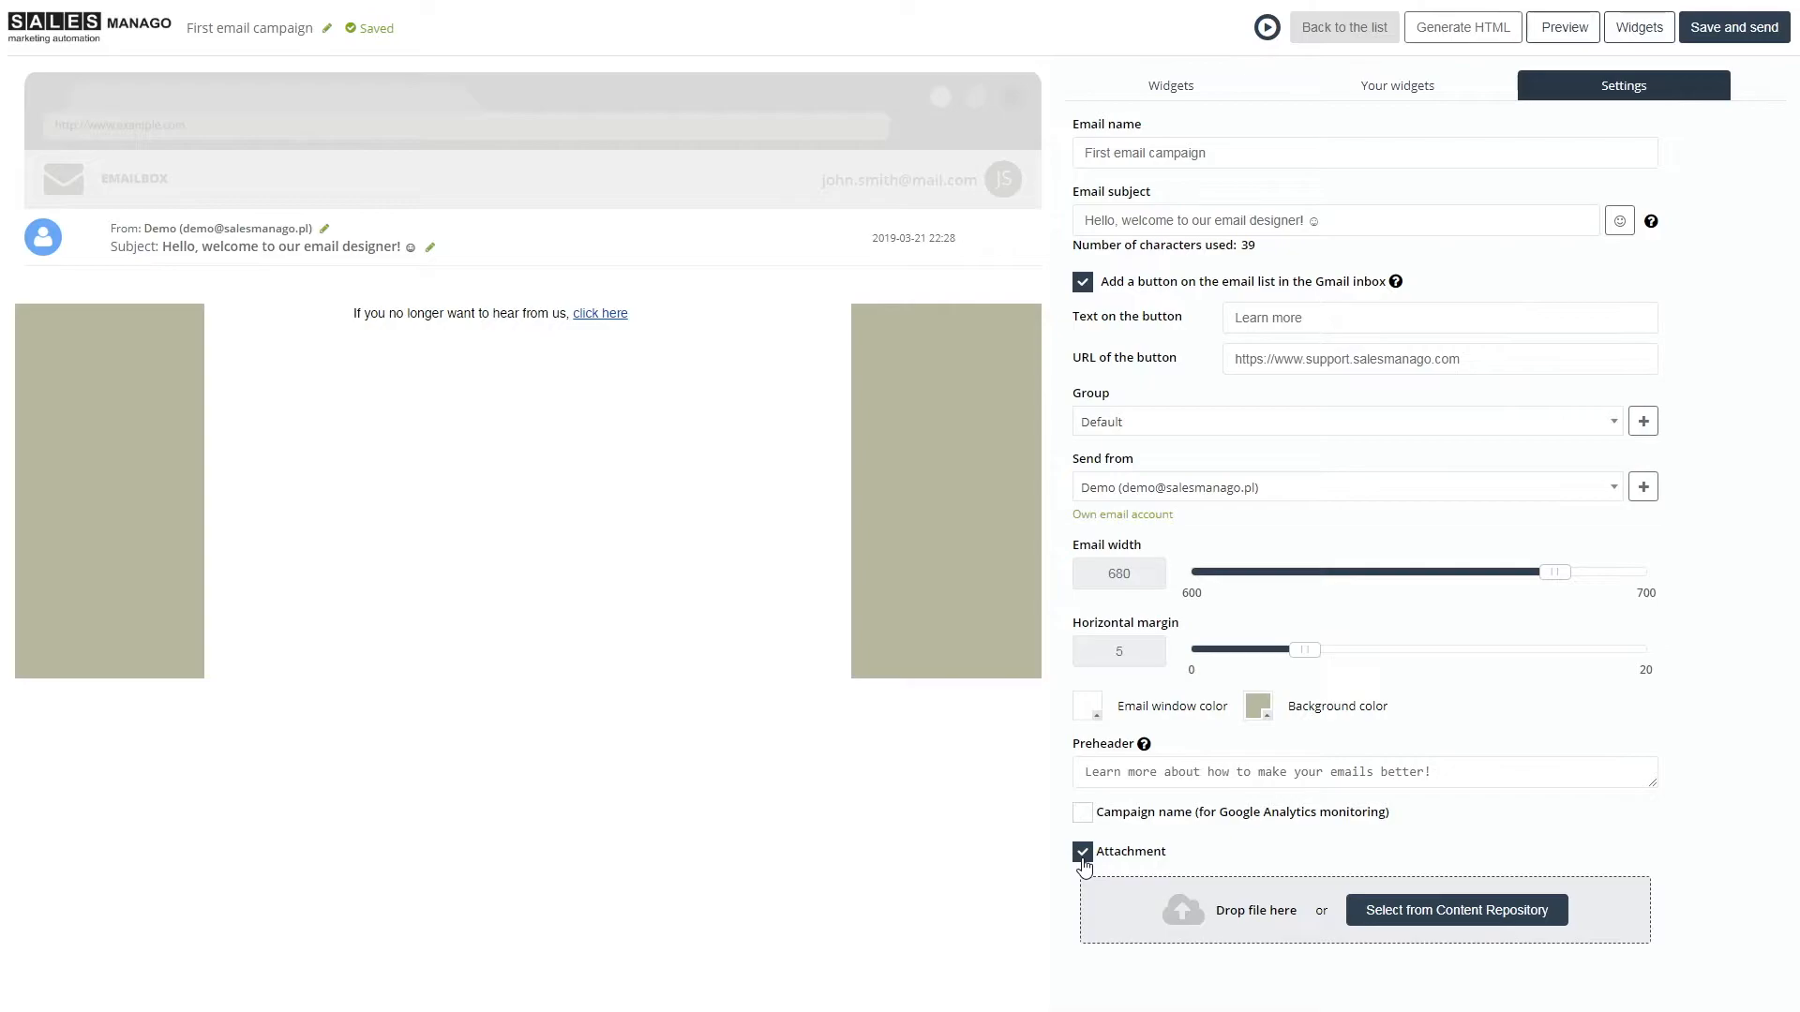
pyautogui.click(1084, 855)
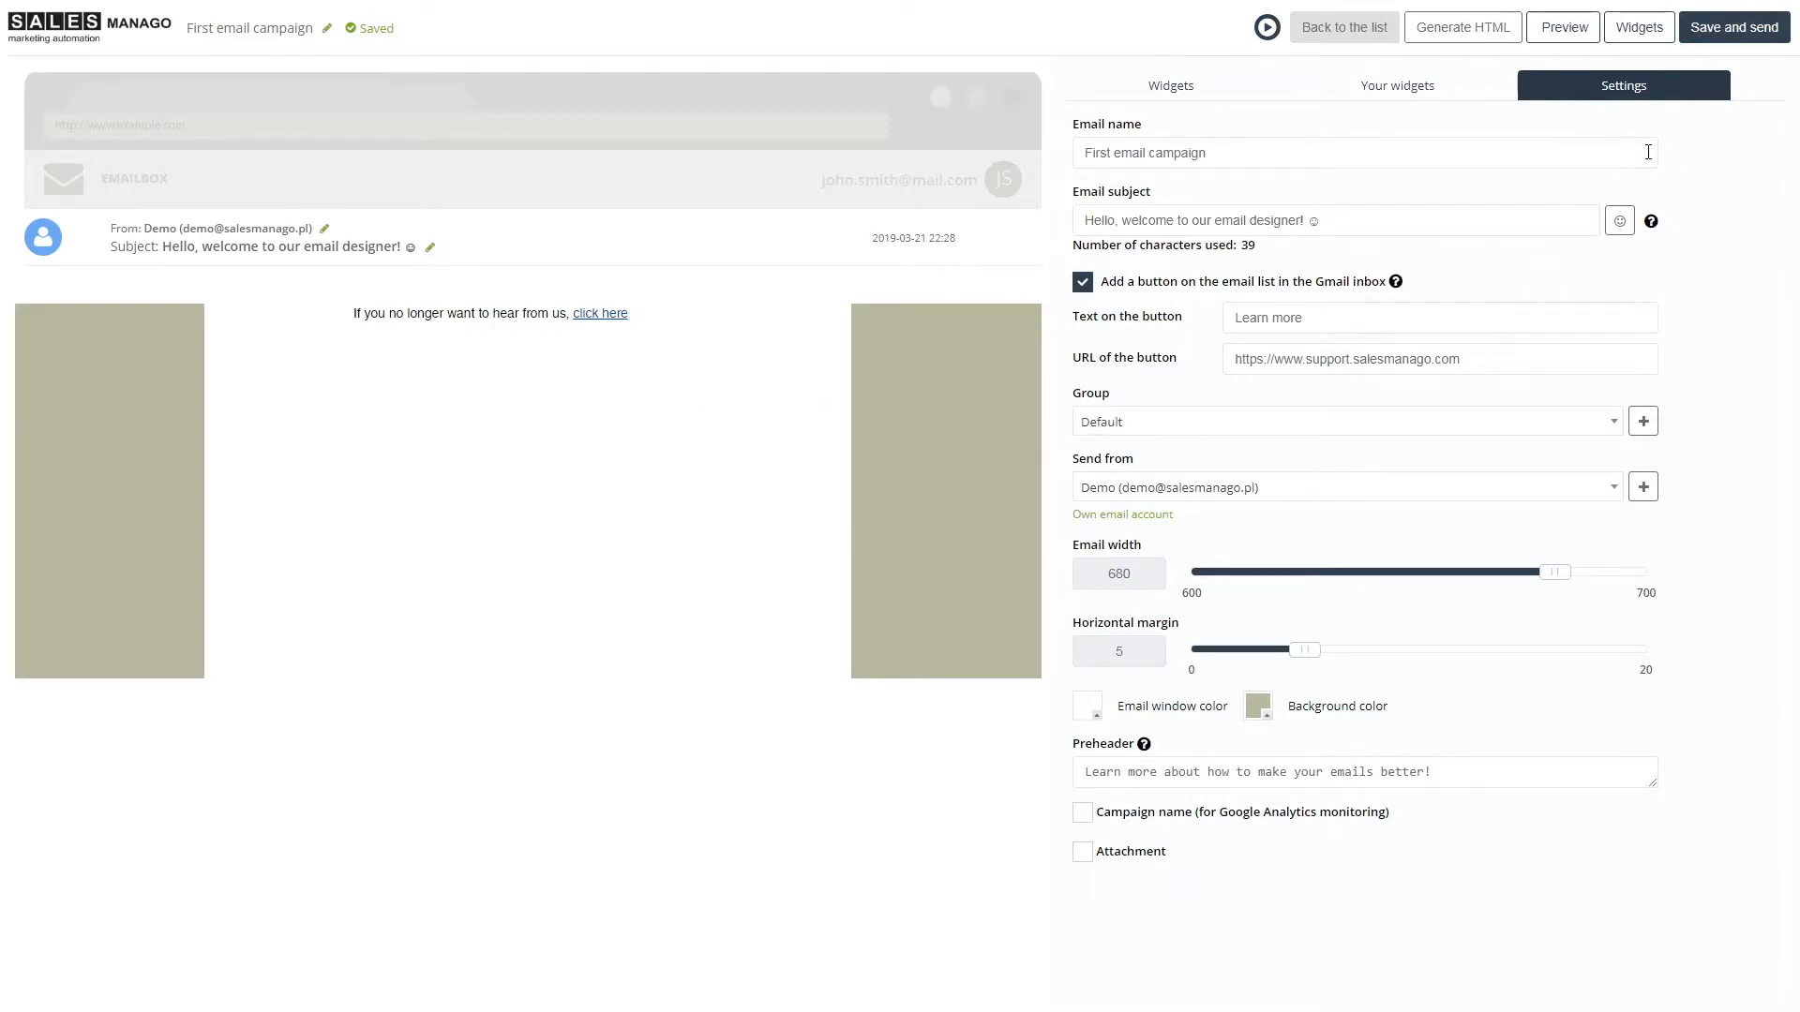
# Add a Text widget to the email body below the unsubscribe line and open its settings.
pyautogui.click(1636, 35)
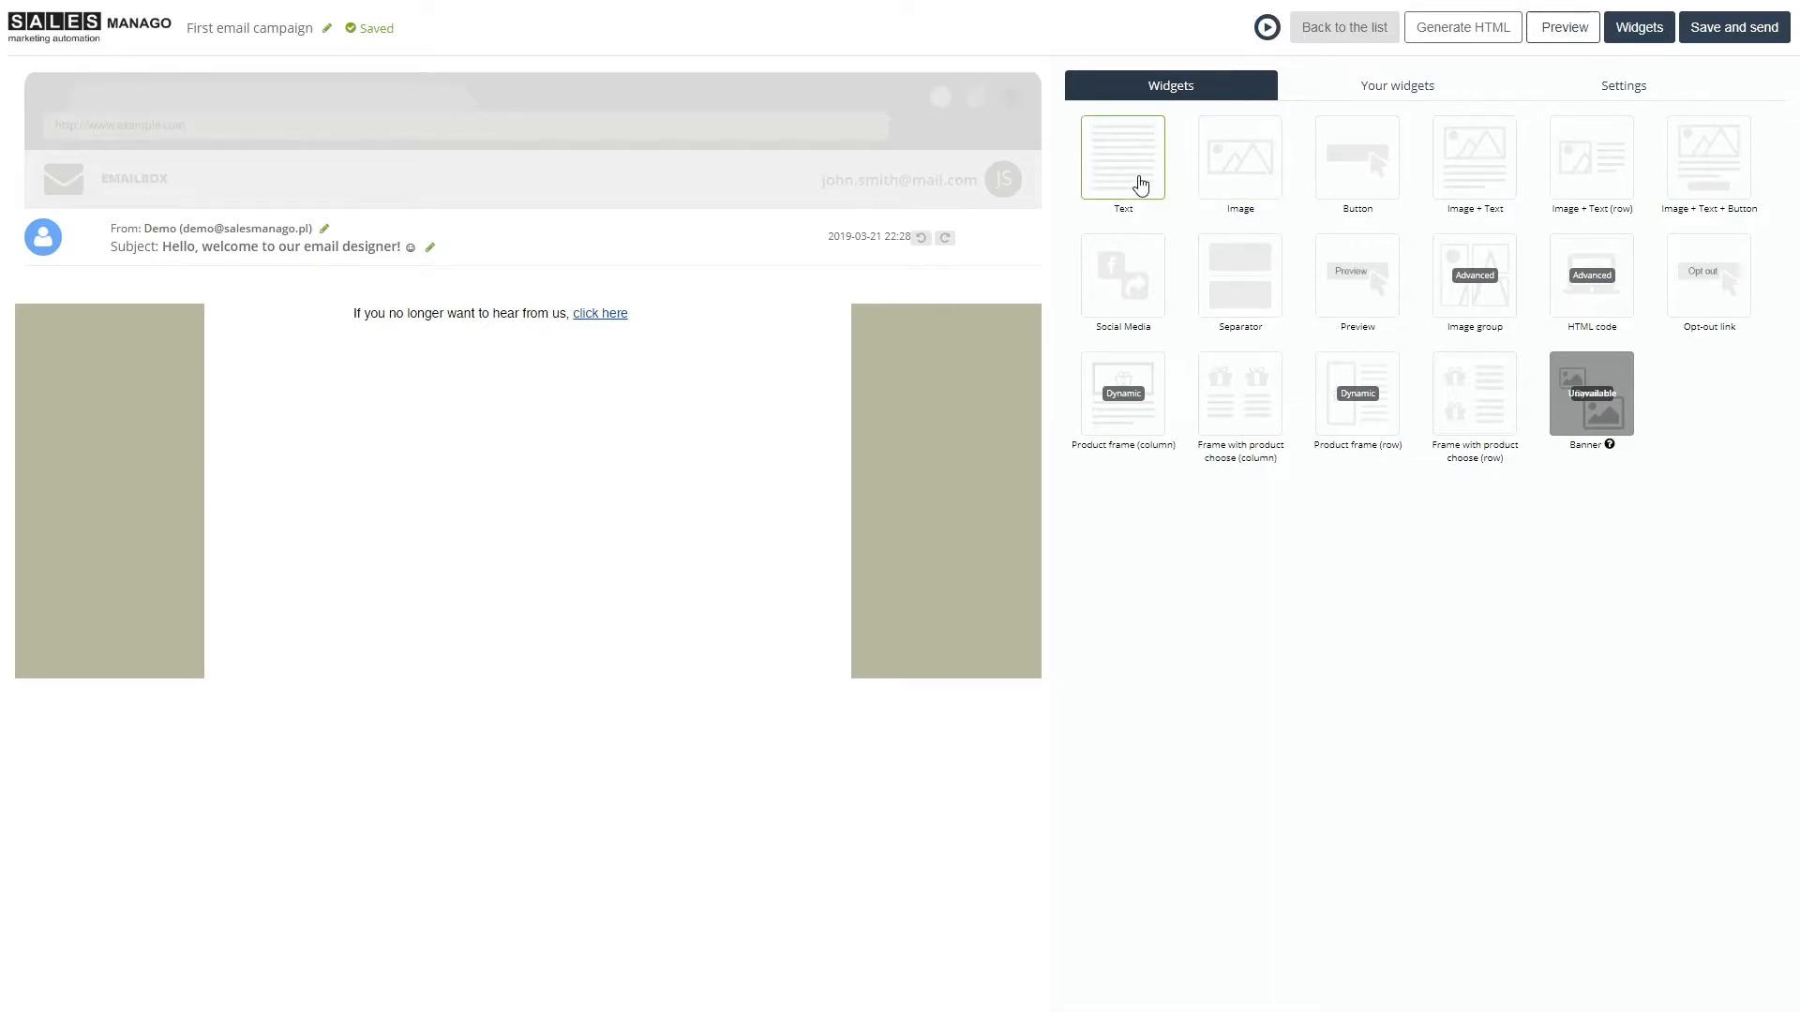
pyautogui.moveTo(1140, 184); pyautogui.dragTo(568, 406)
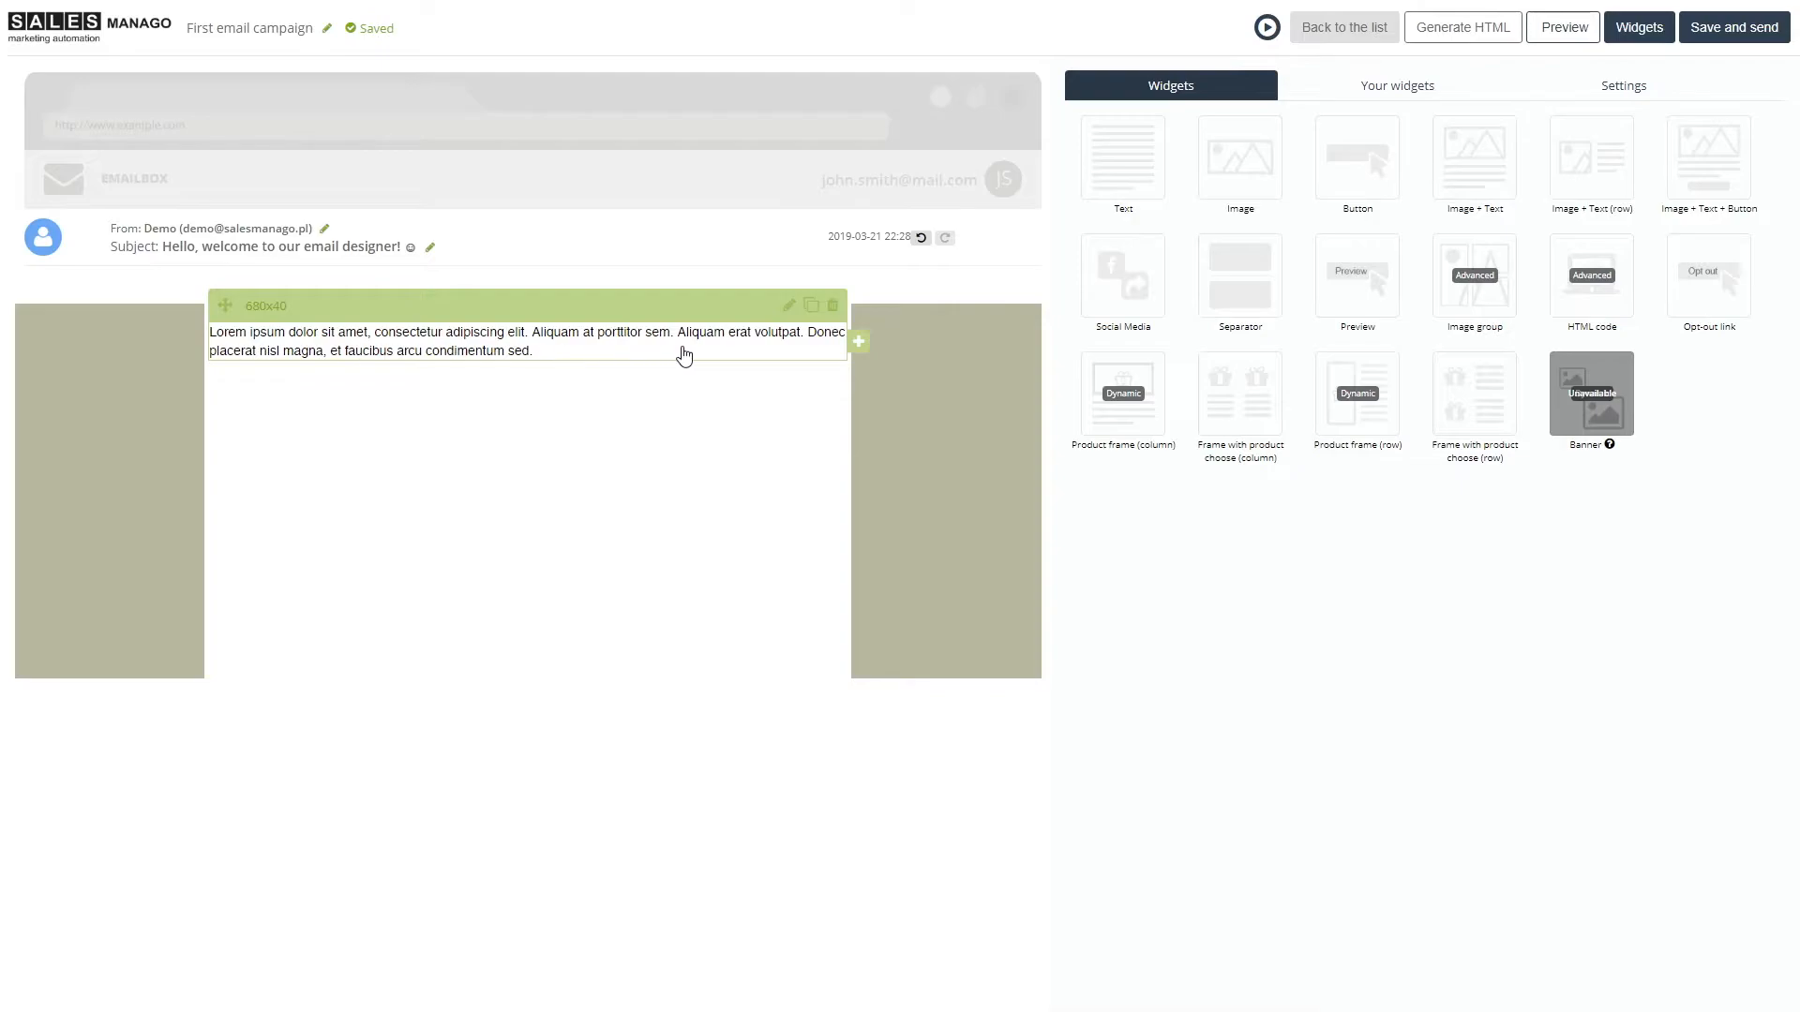
pyautogui.click(787, 312)
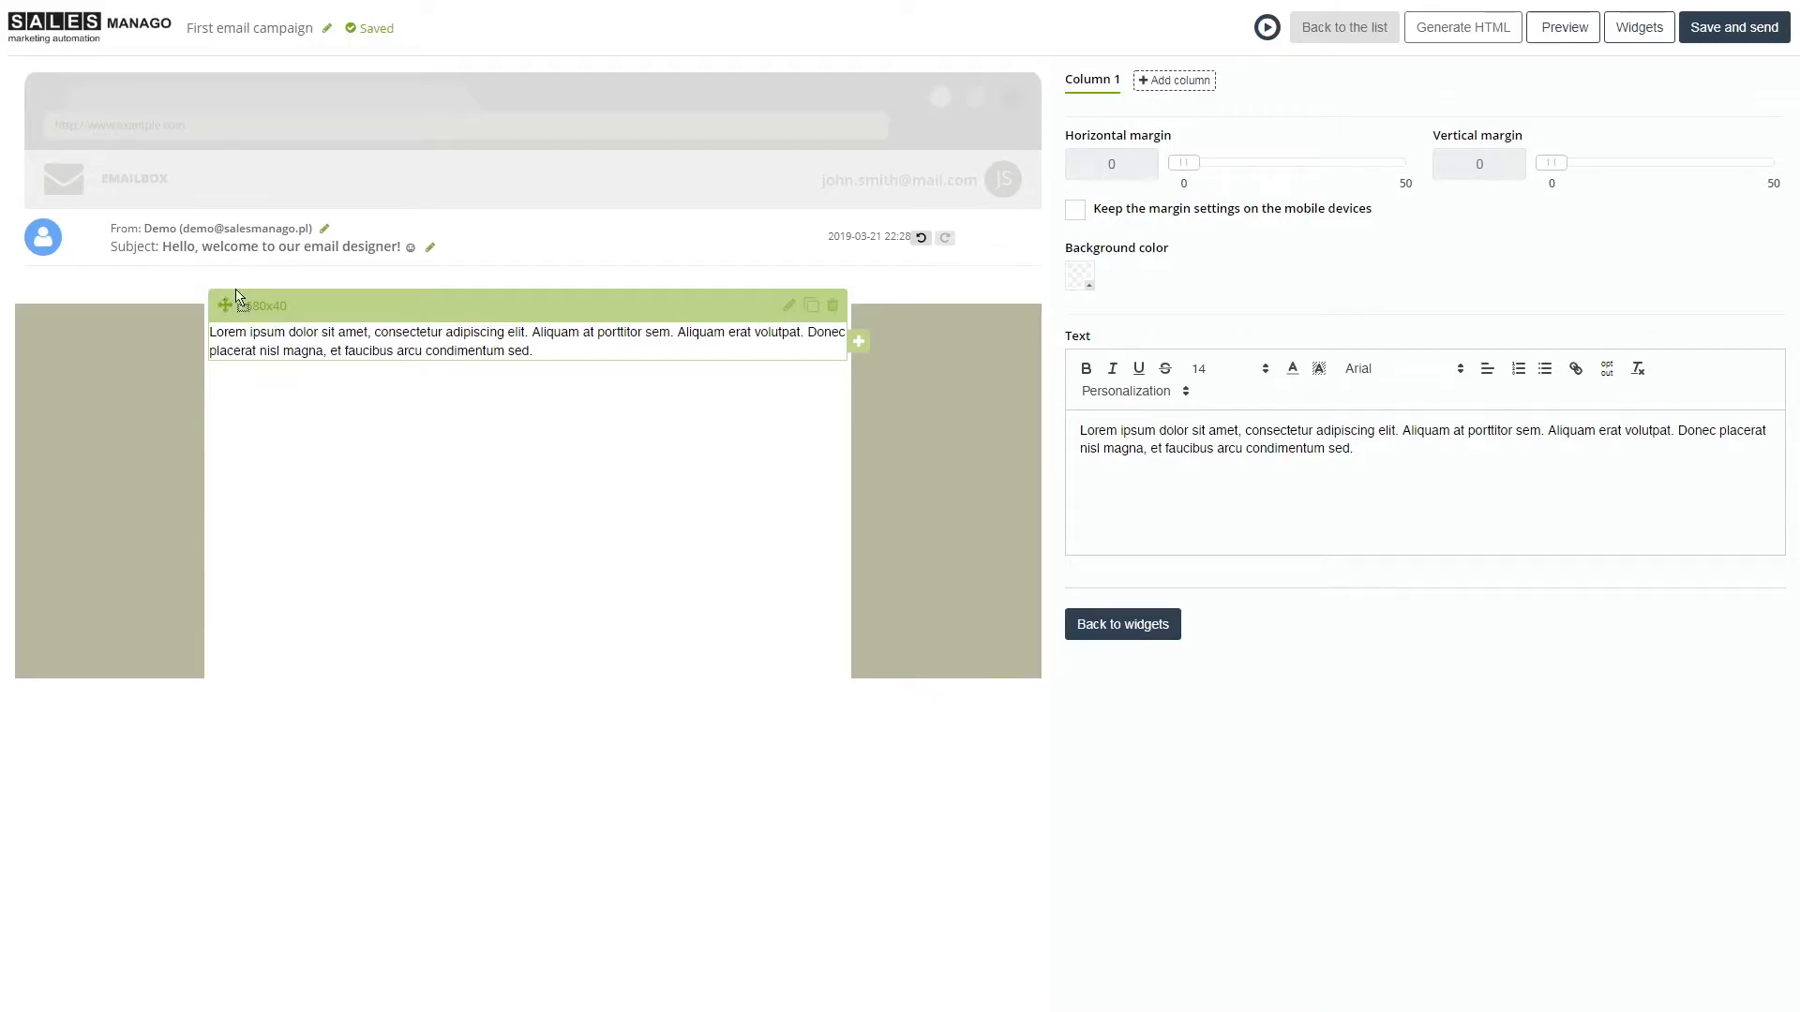
# Move the text widget above the unsubscribe line and back below it.
pyautogui.moveTo(229, 271); pyautogui.dragTo(234, 337)
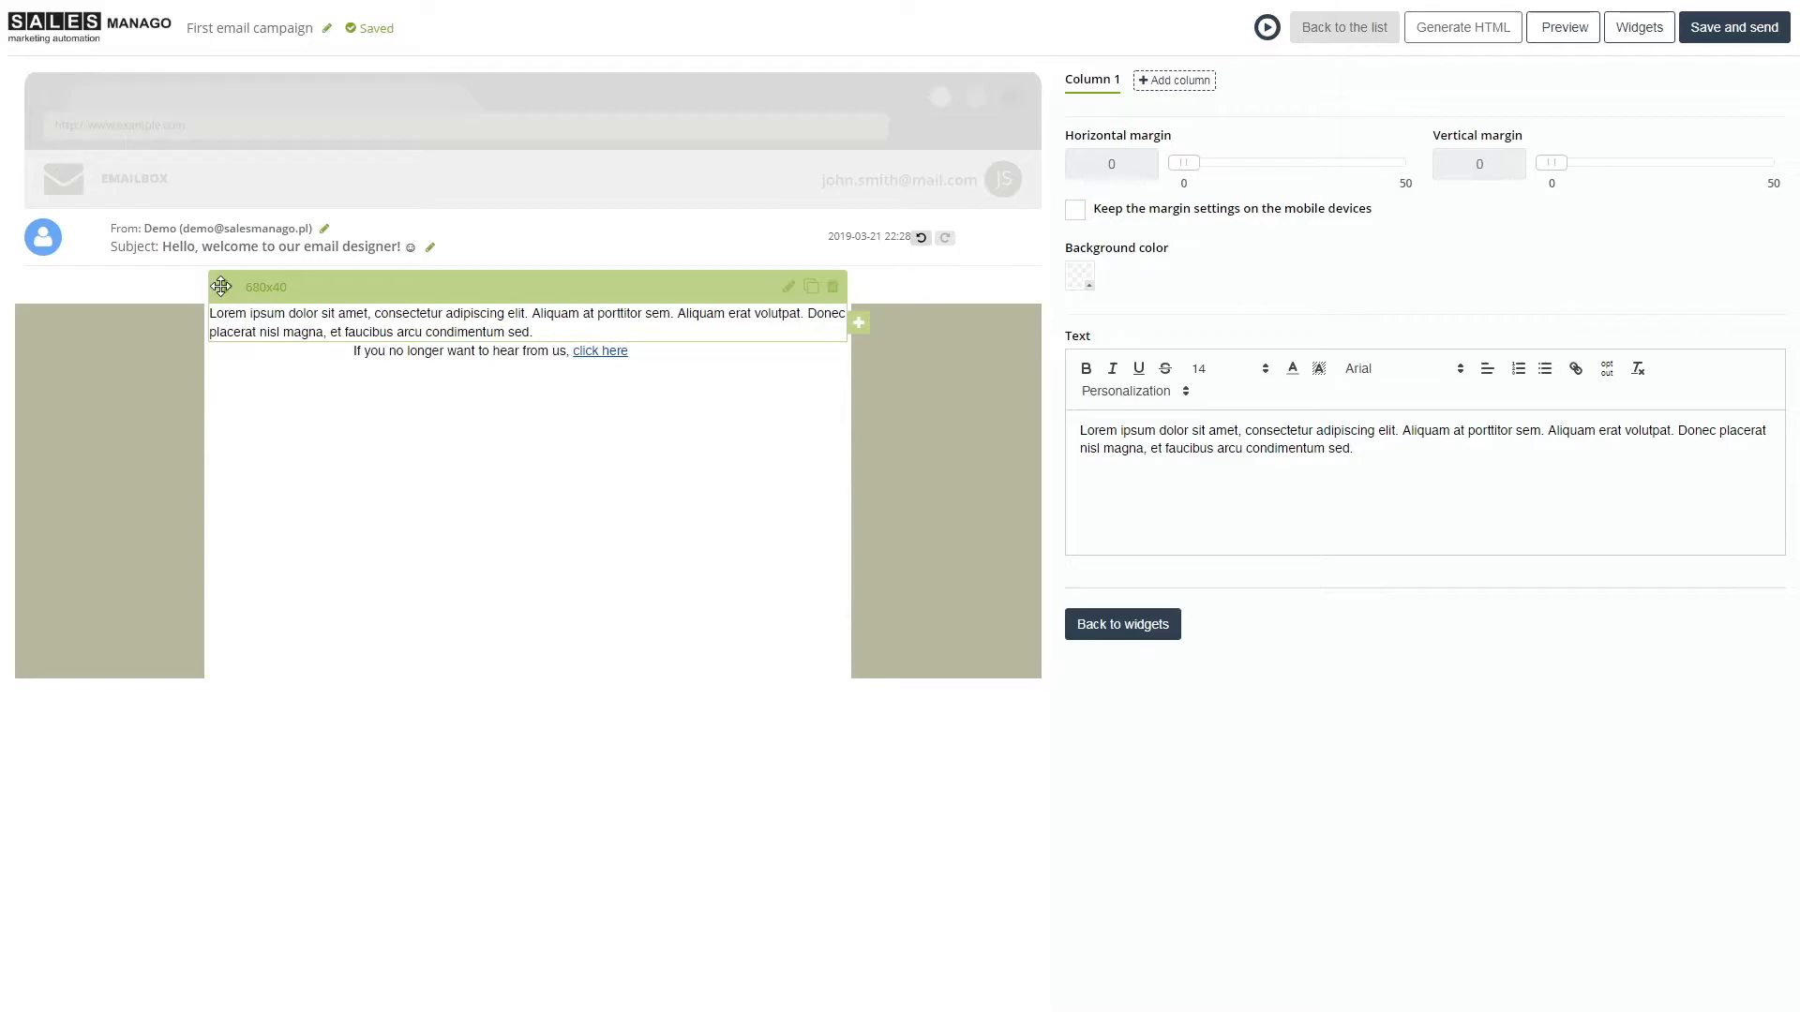
pyautogui.moveTo(226, 300); pyautogui.dragTo(254, 475)
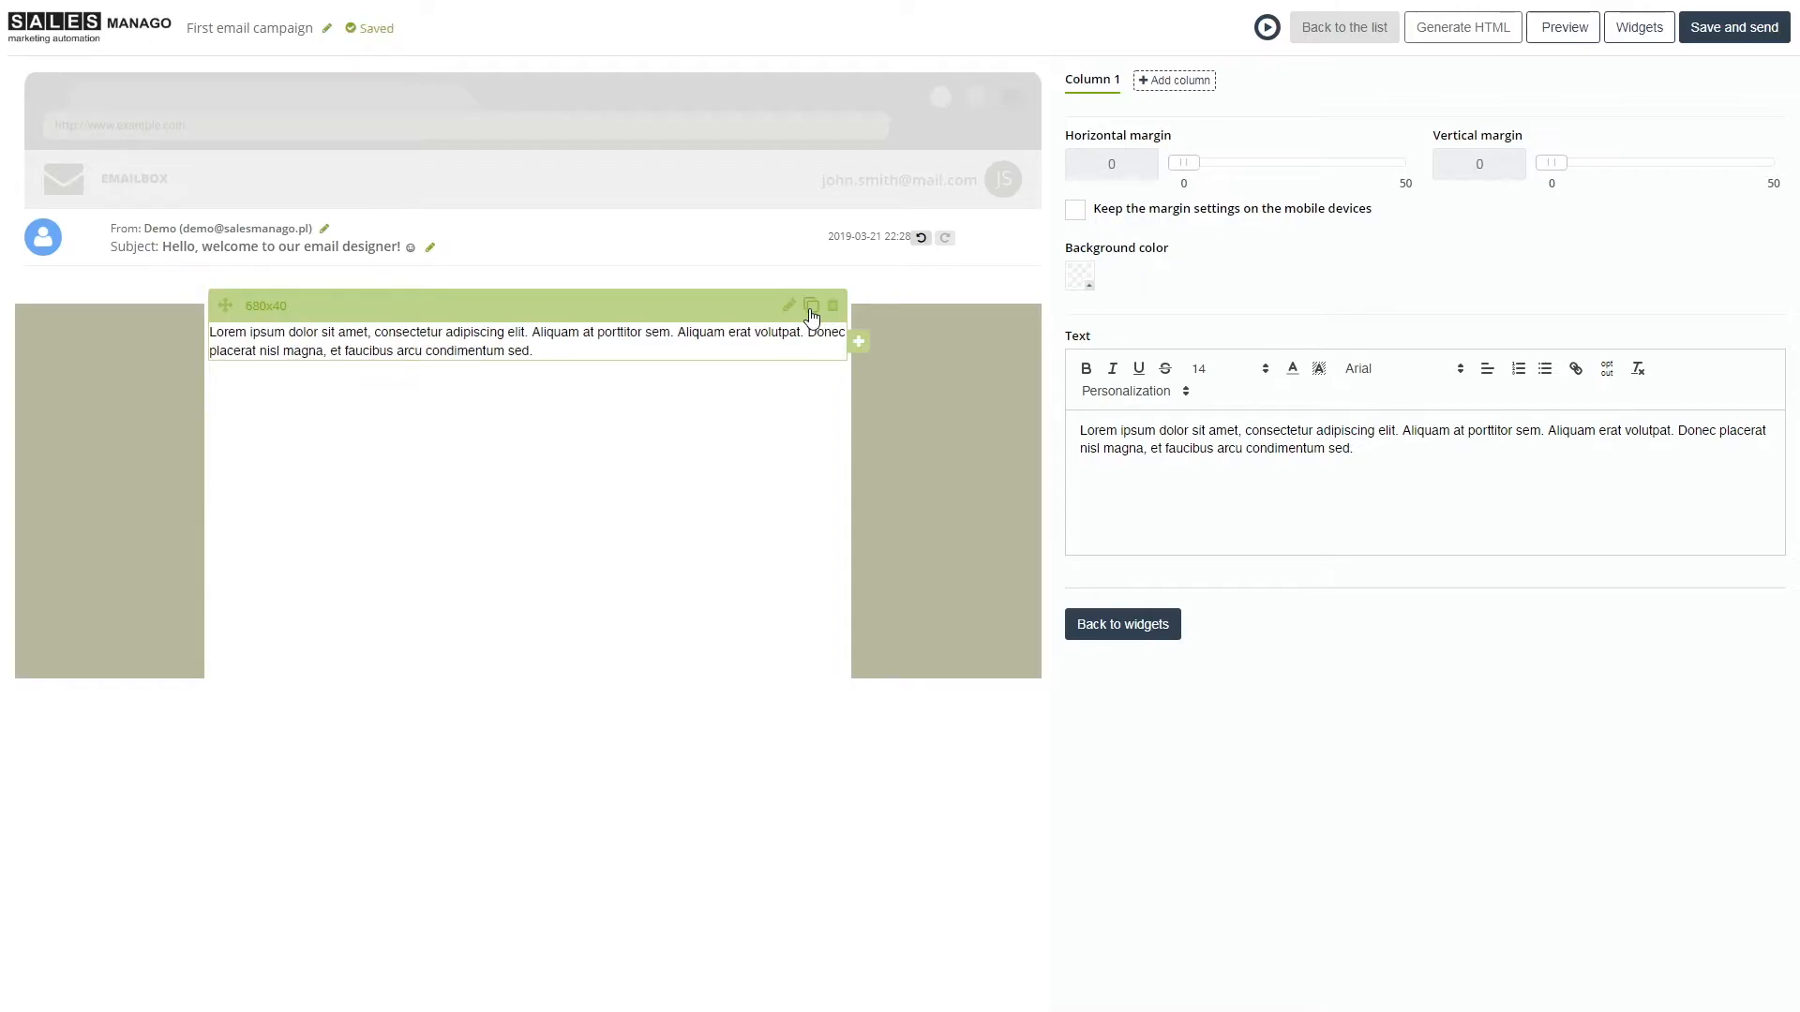
# Duplicate the text widget twice and delete both extra copies.
pyautogui.click(811, 310)
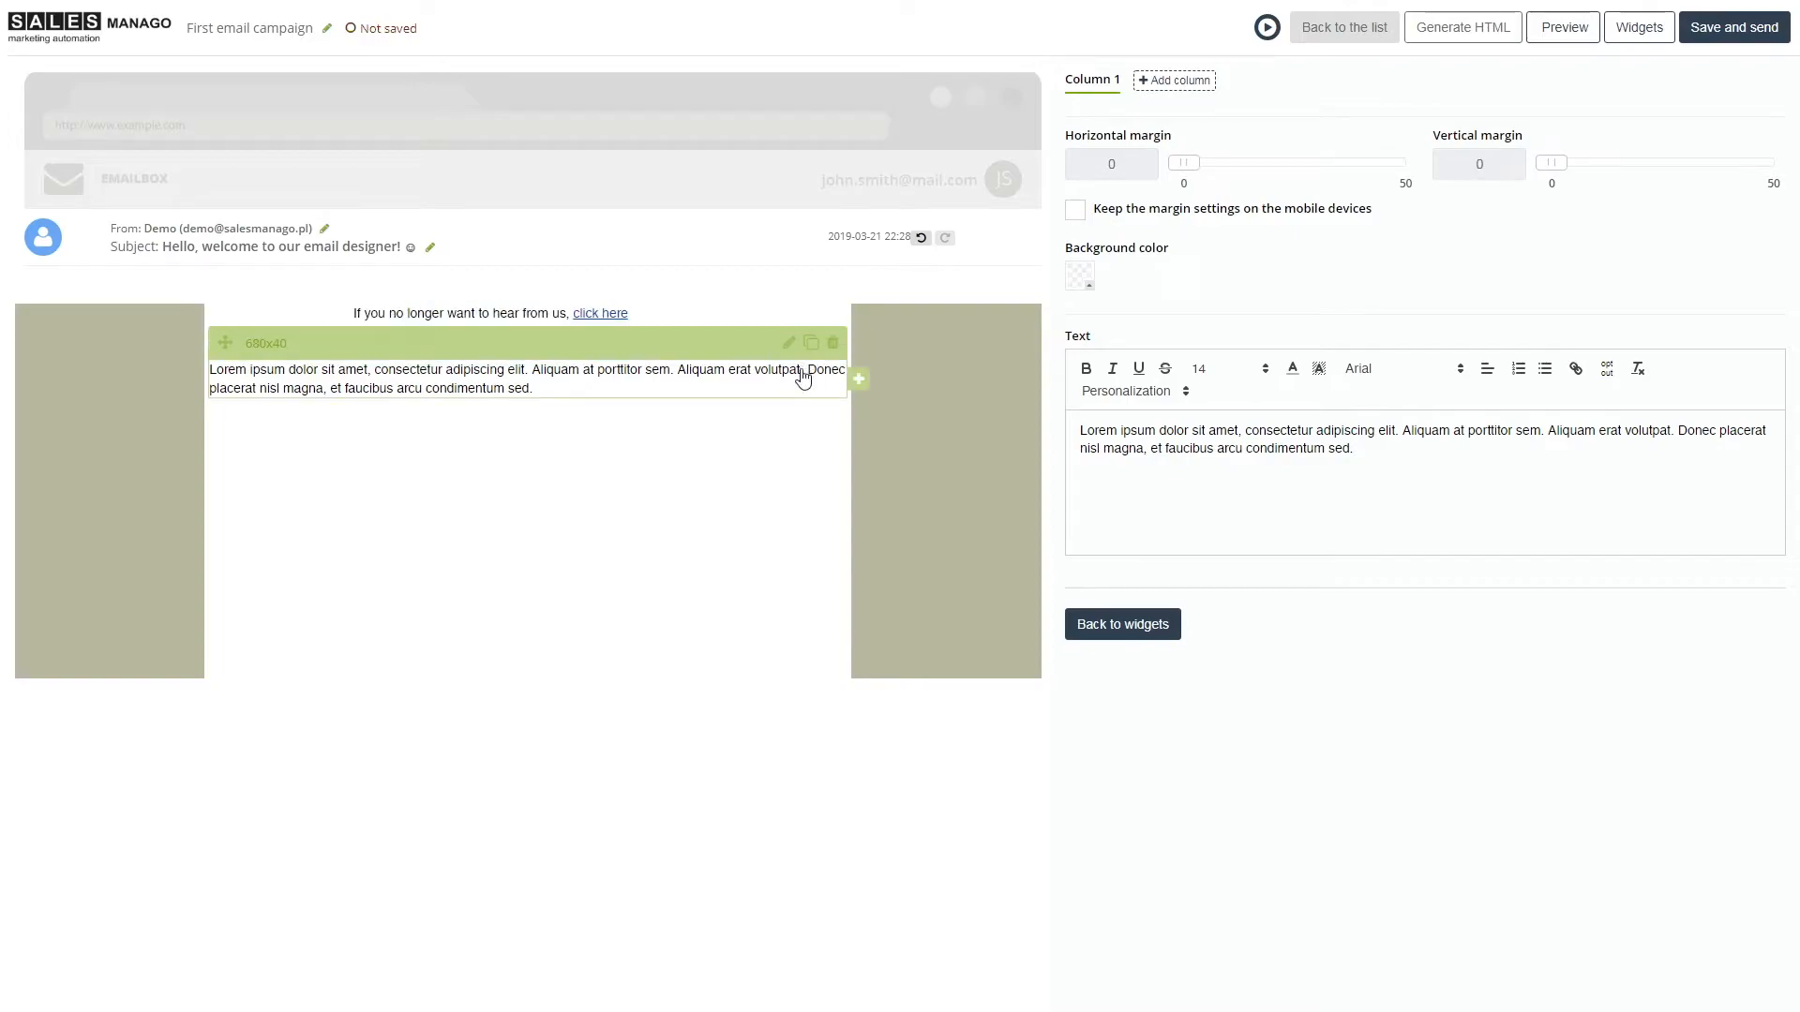
pyautogui.click(814, 346)
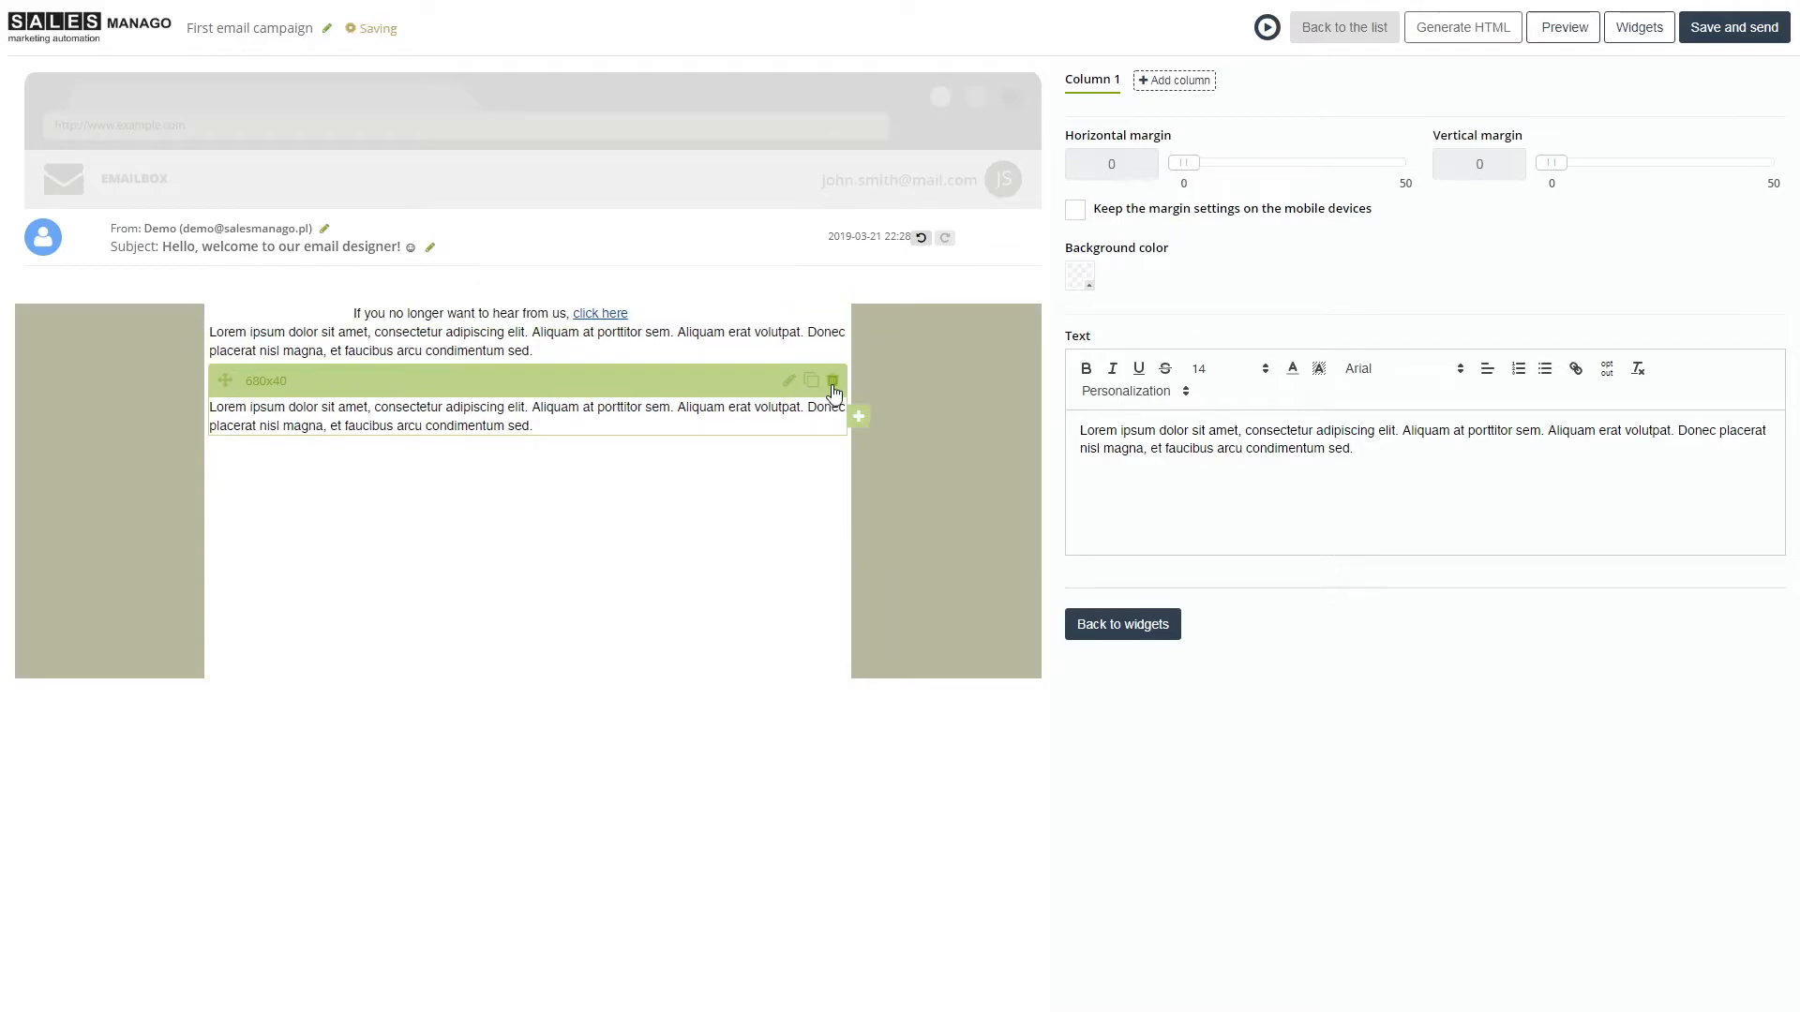
pyautogui.click(832, 383)
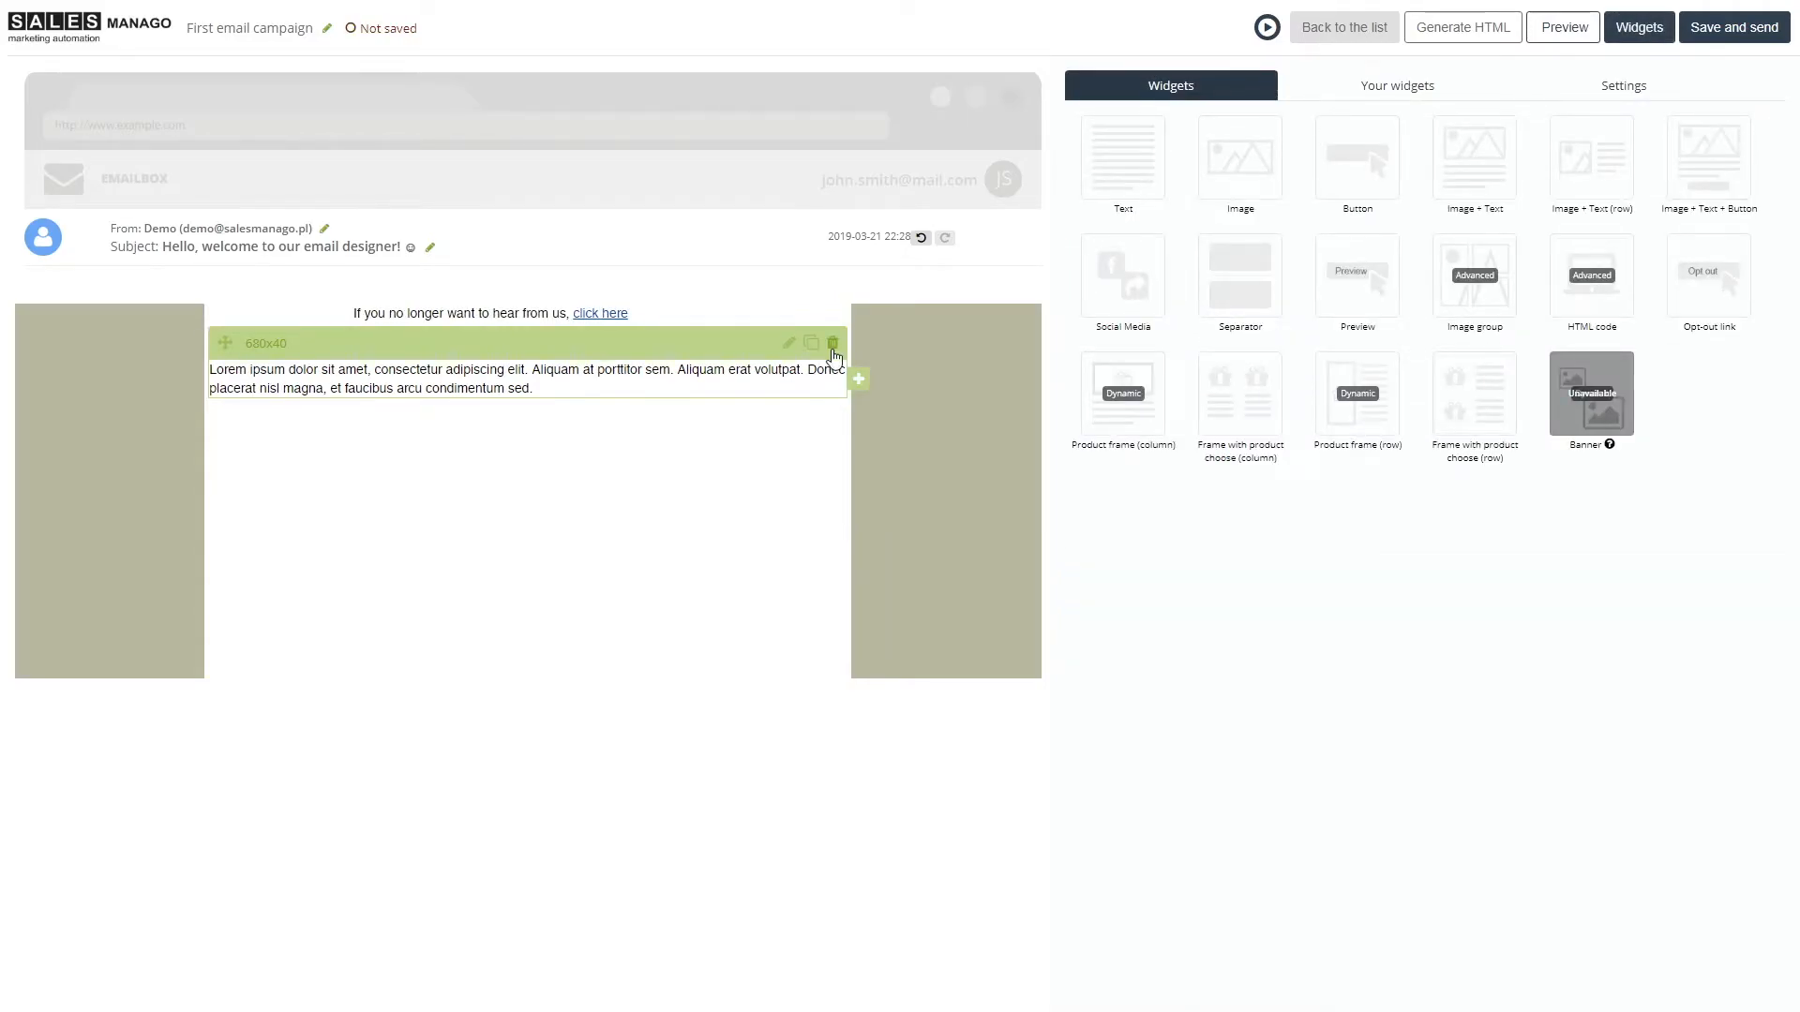
pyautogui.click(832, 347)
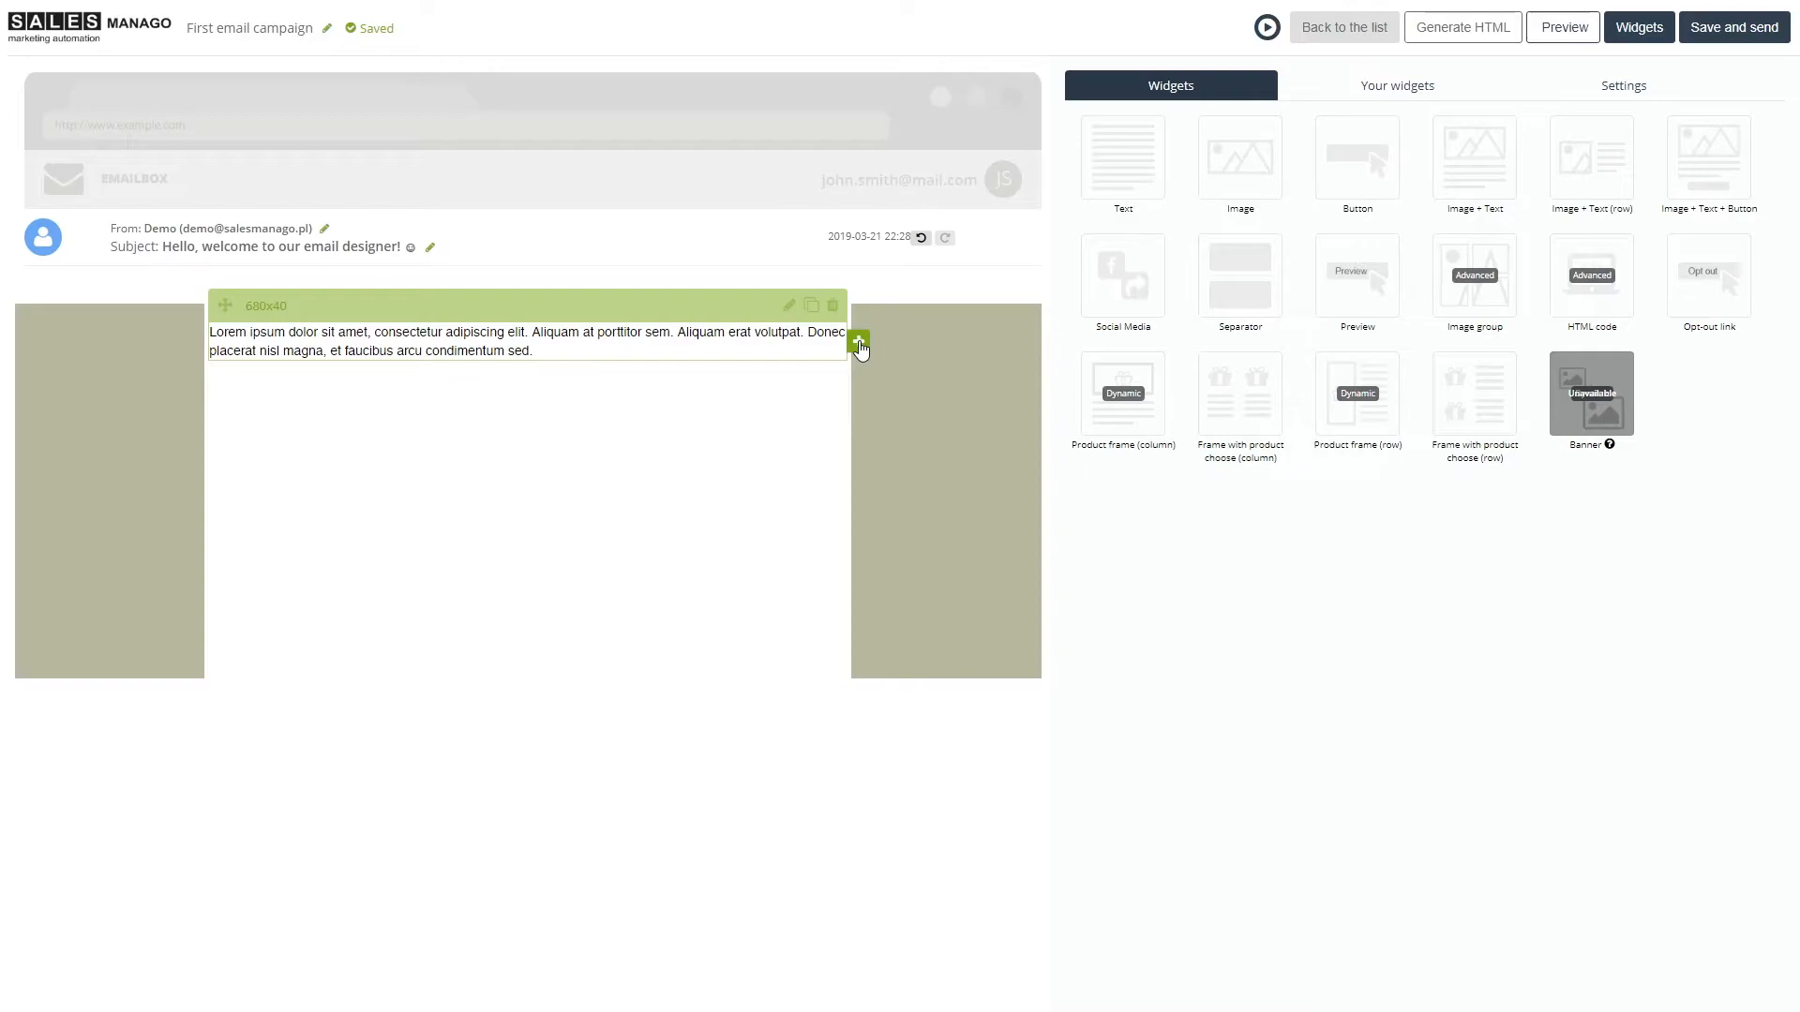
# Expand the text widget to four columns.
pyautogui.click(860, 343)
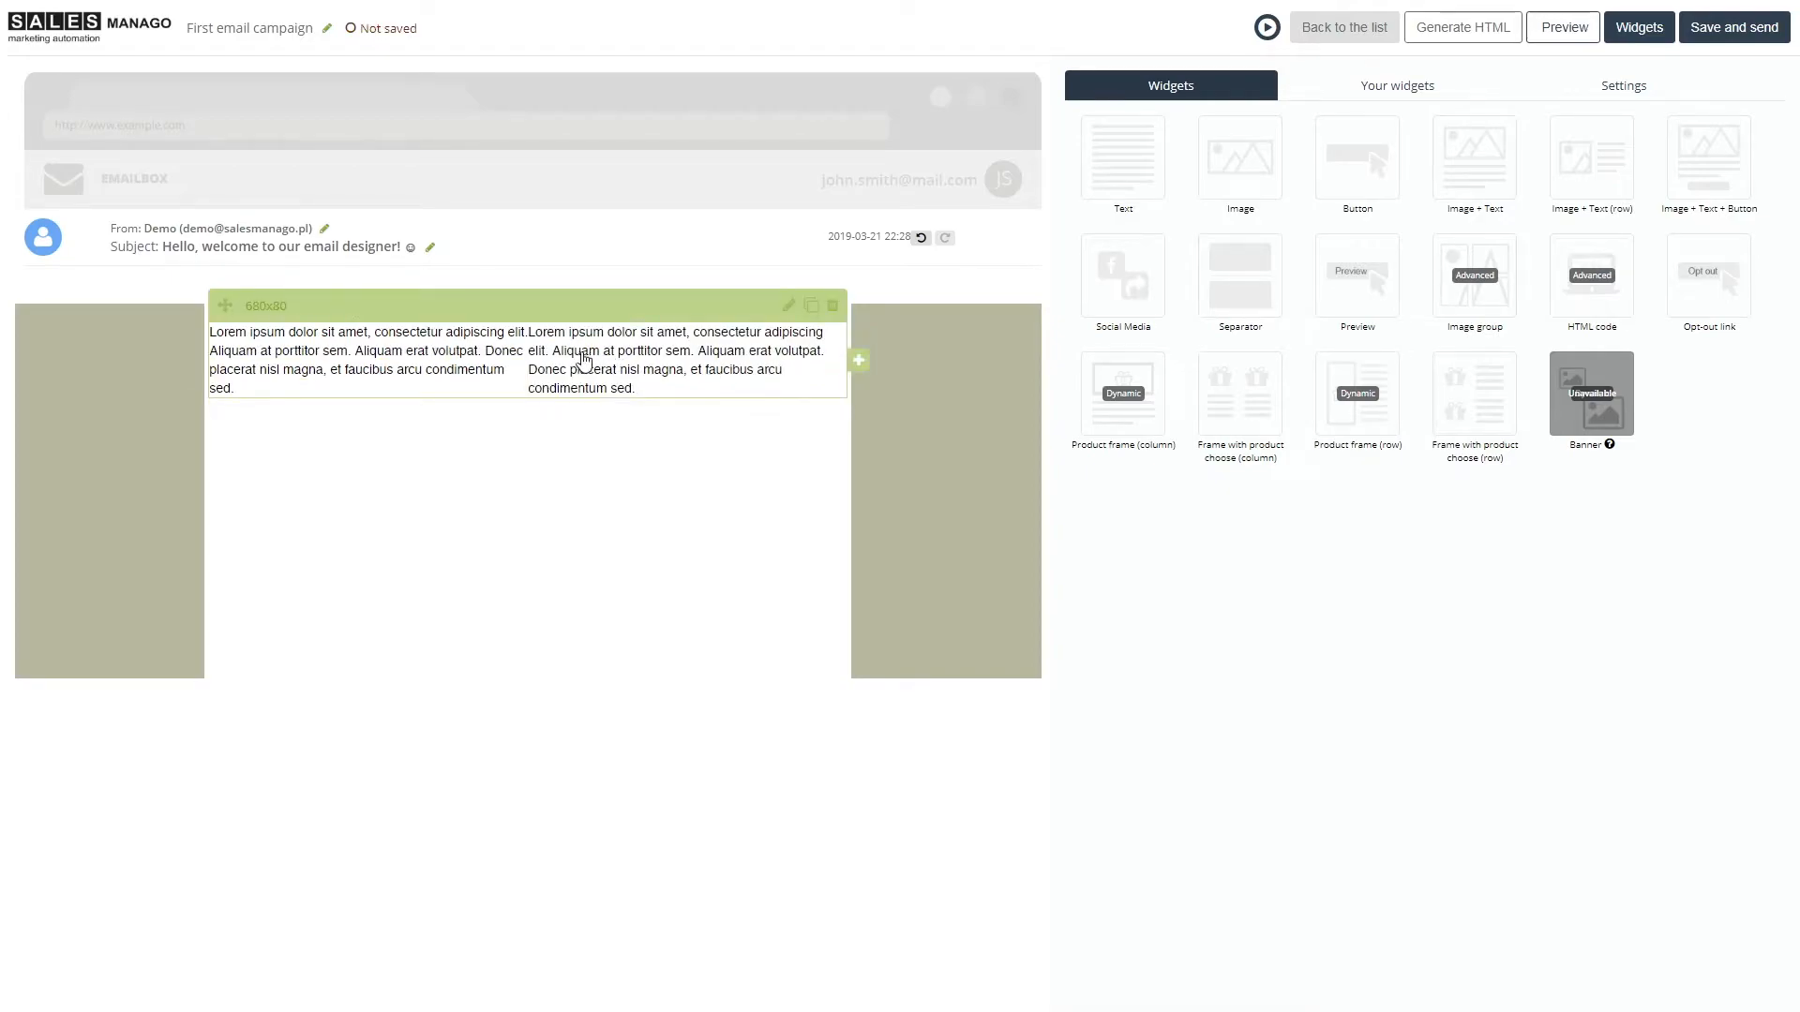
pyautogui.click(858, 361)
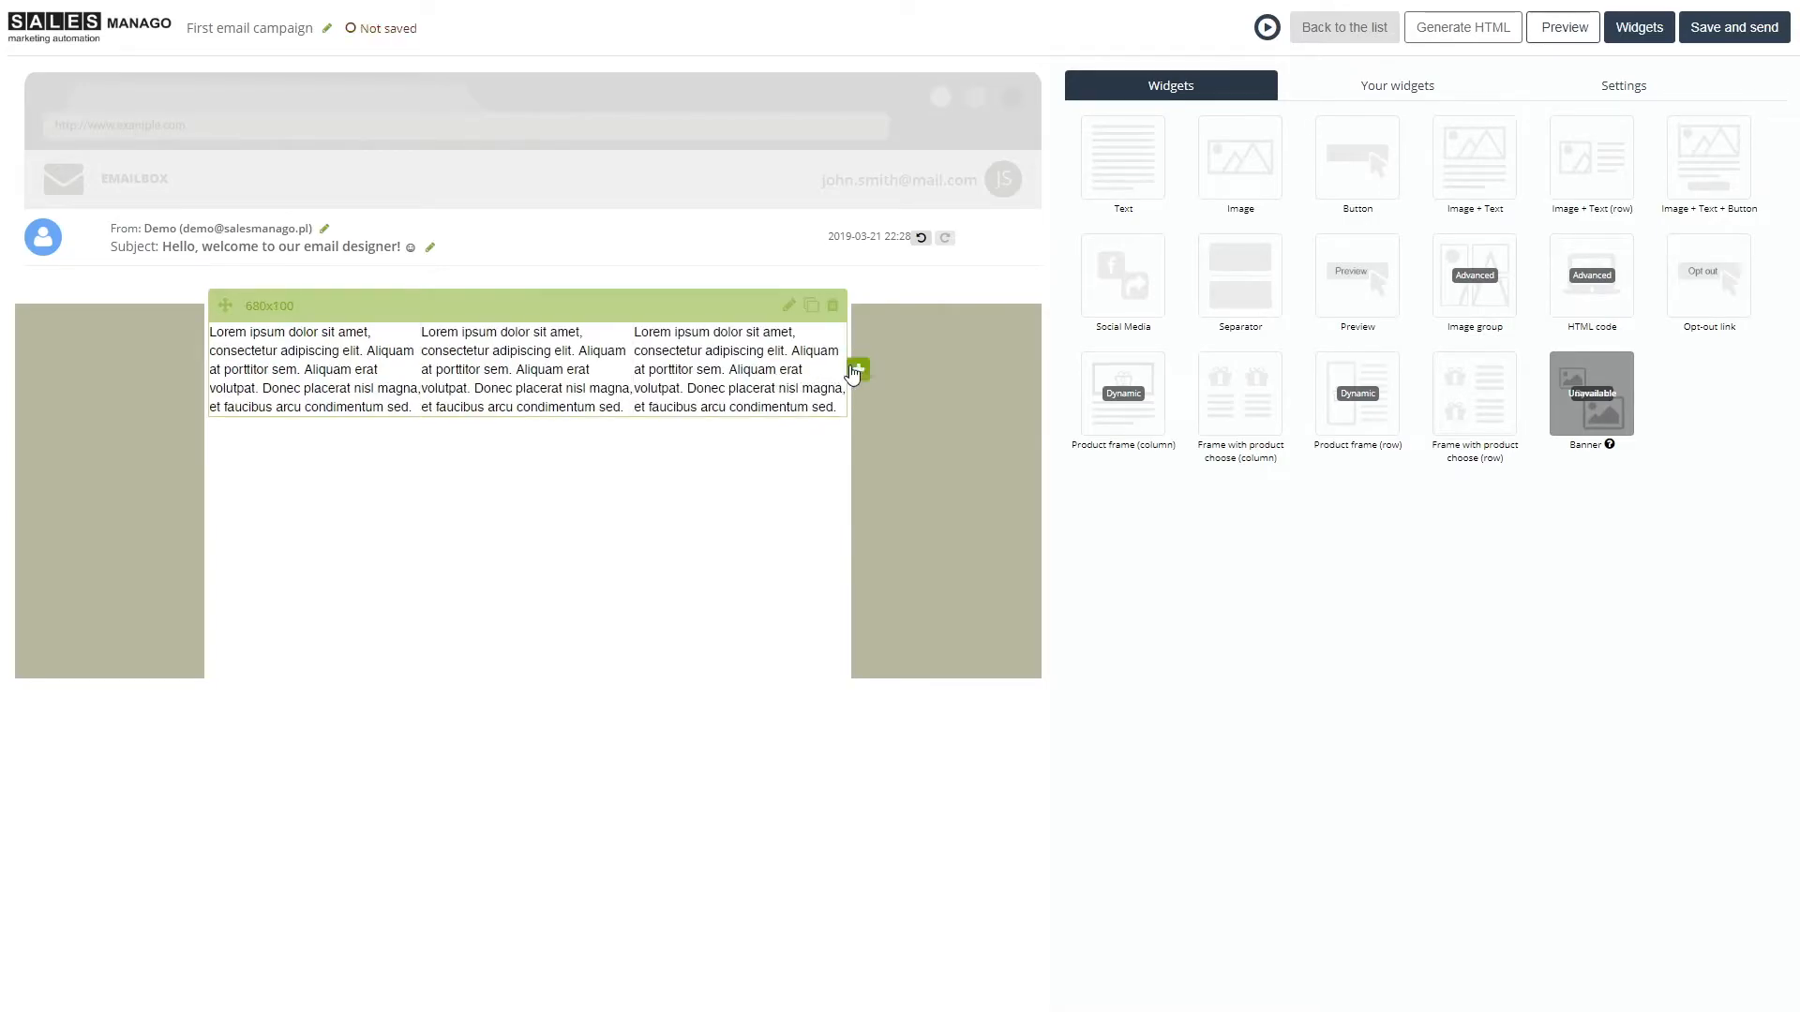
pyautogui.click(858, 370)
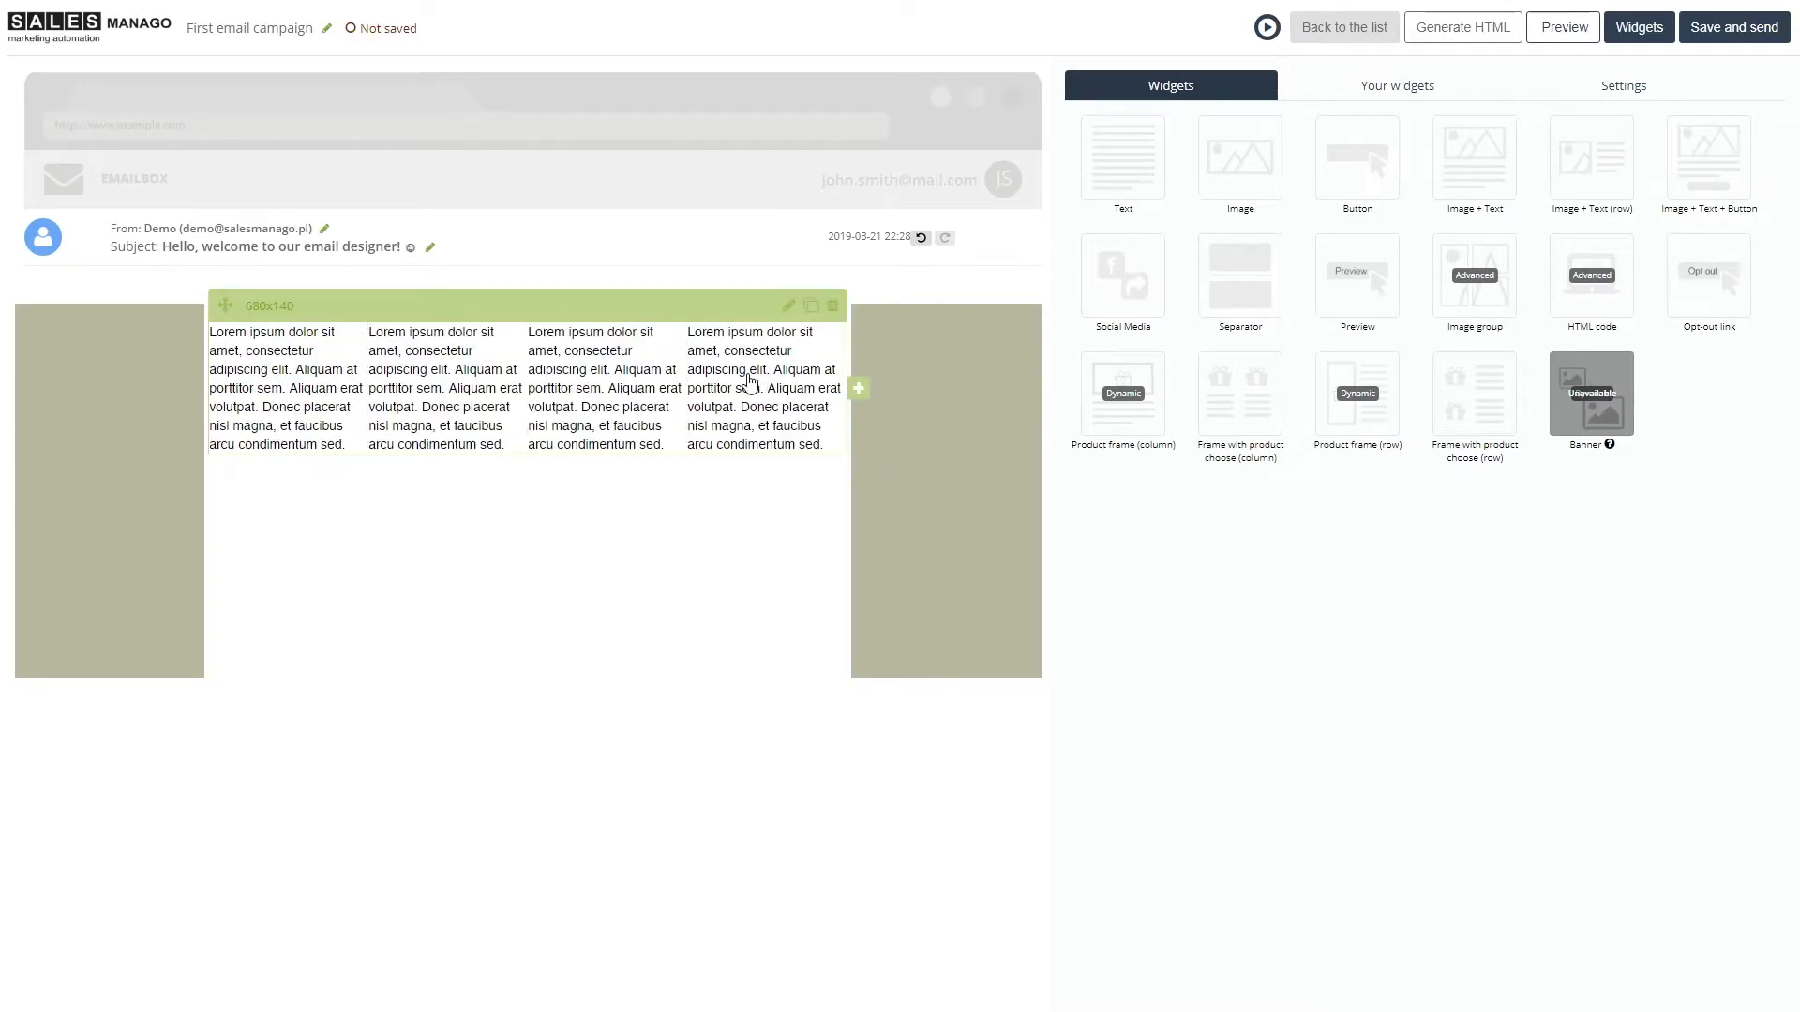
# Open the text widget's settings and delete its extra columns, keeping only Column 1.
pyautogui.click(664, 390)
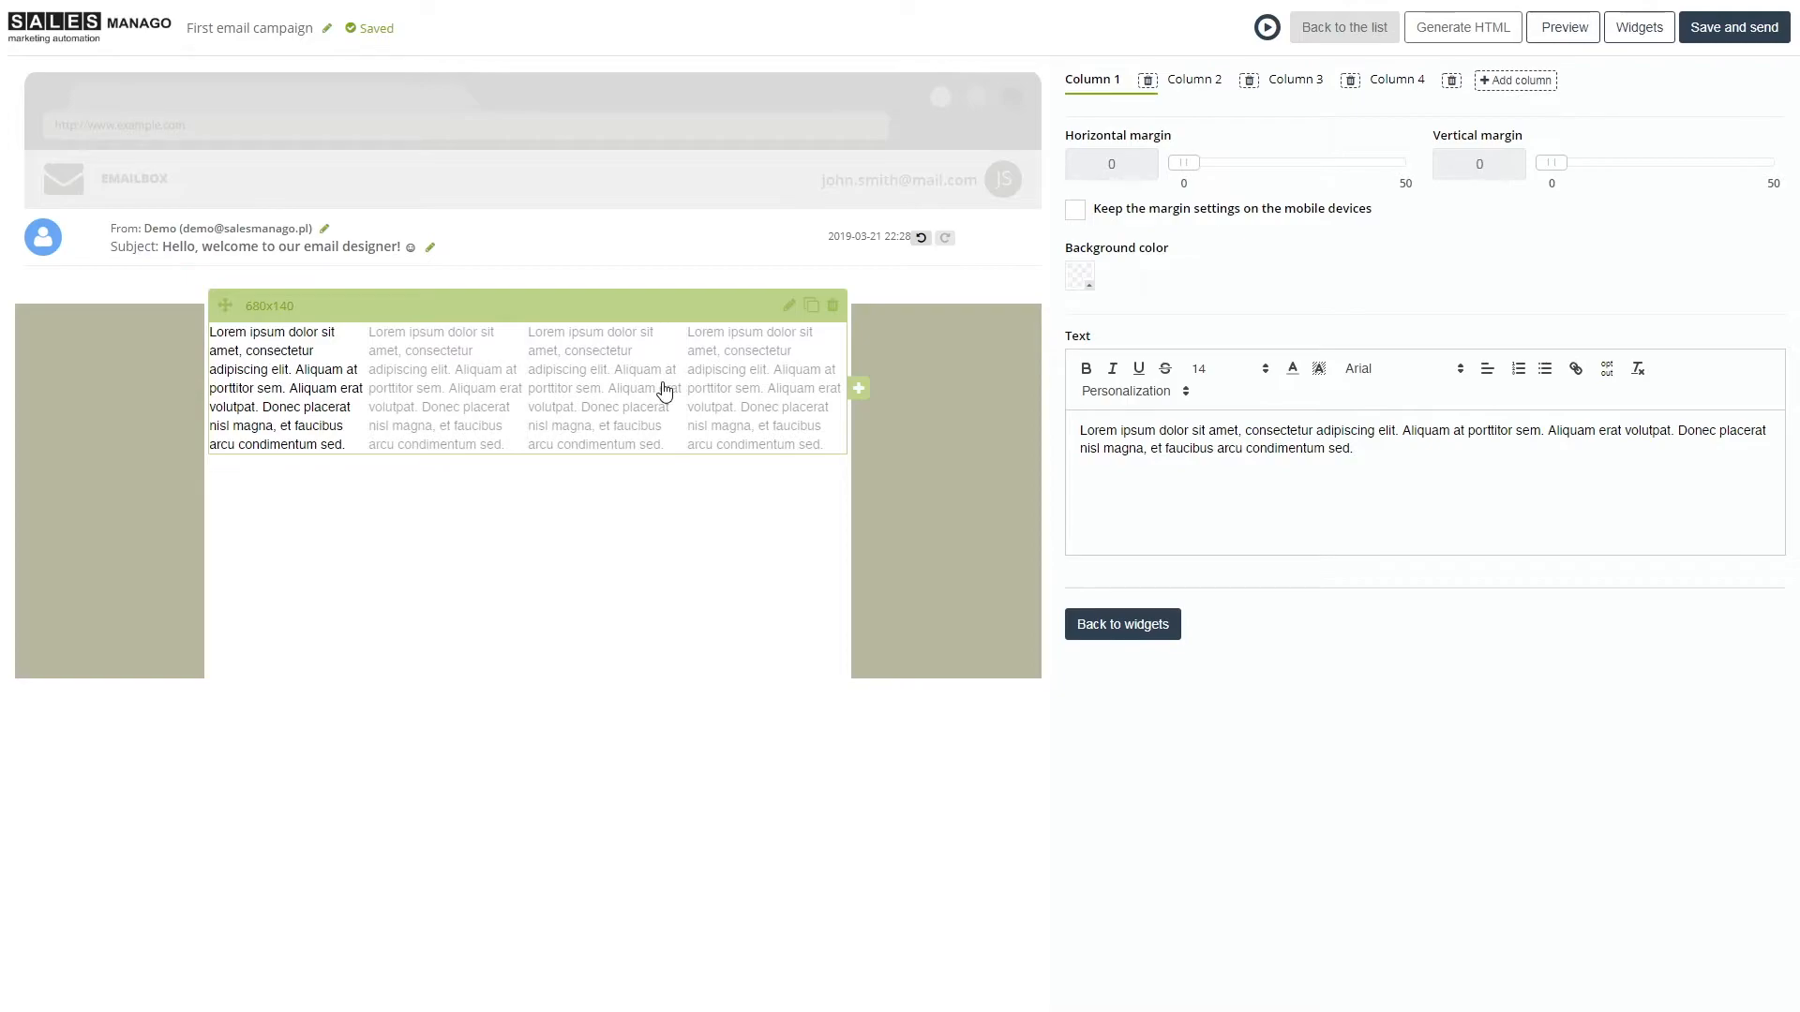
pyautogui.click(1249, 81)
pyautogui.click(1248, 81)
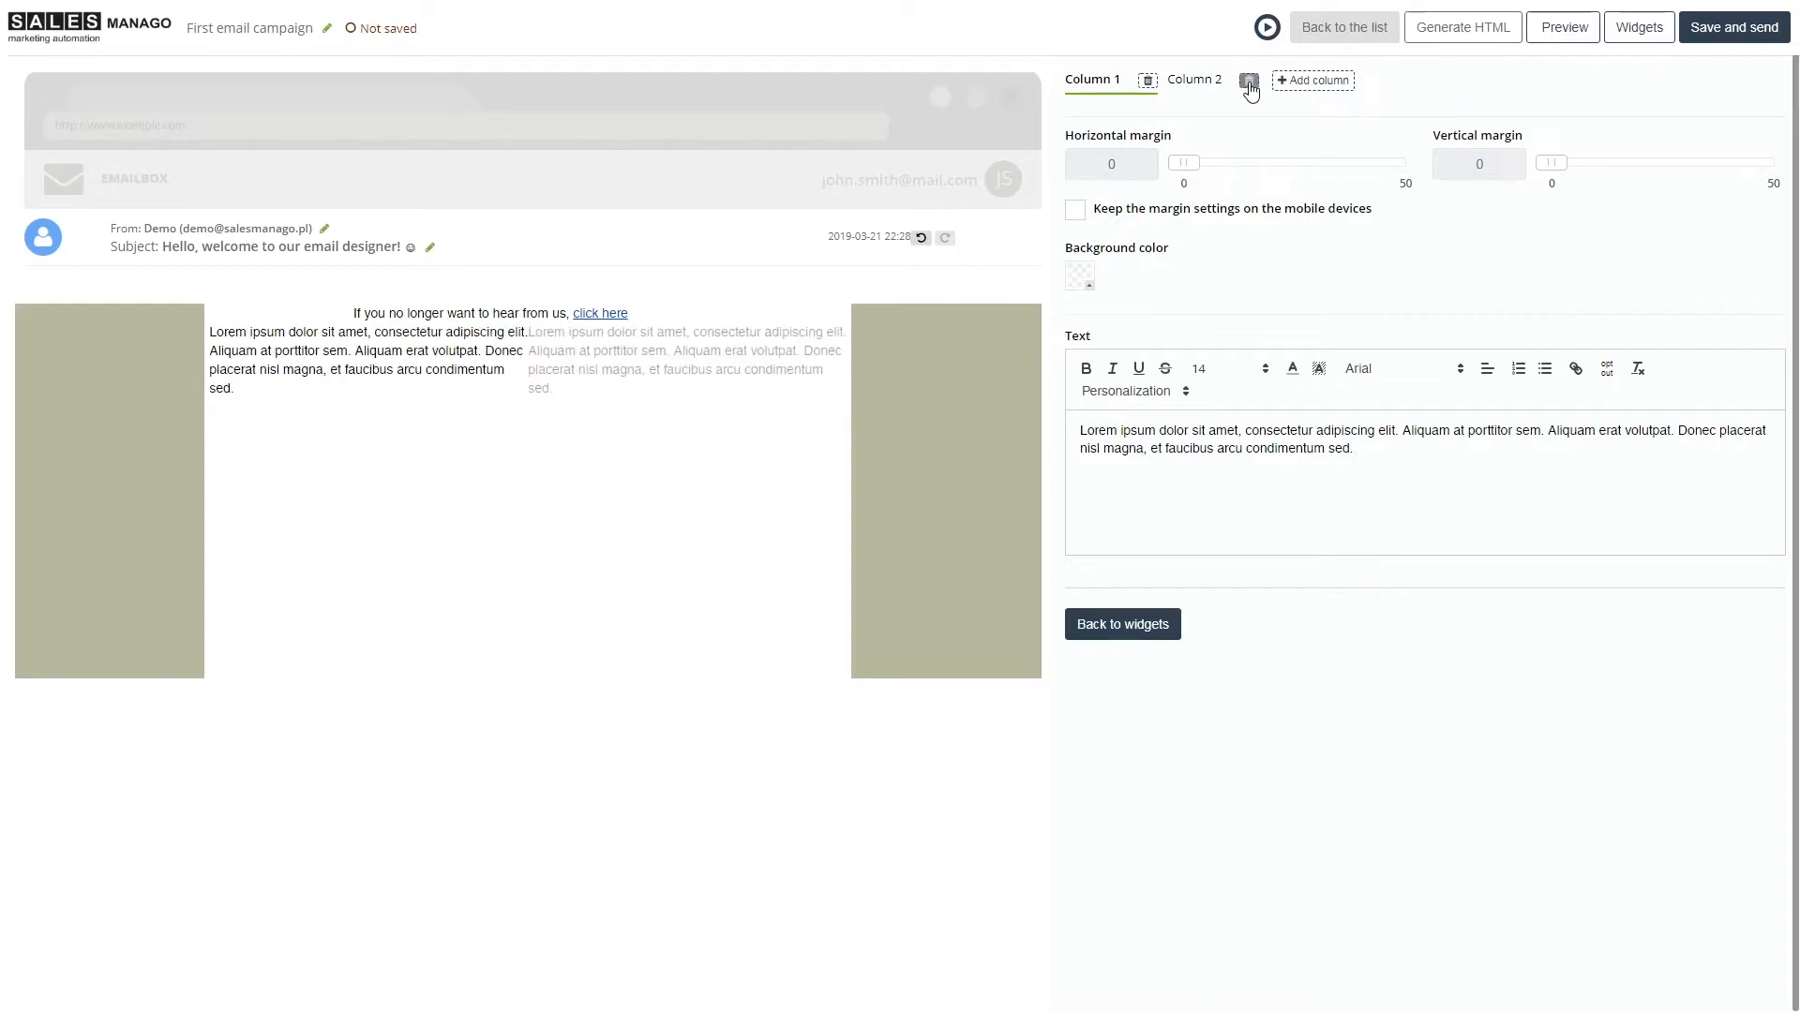
pyautogui.click(1249, 82)
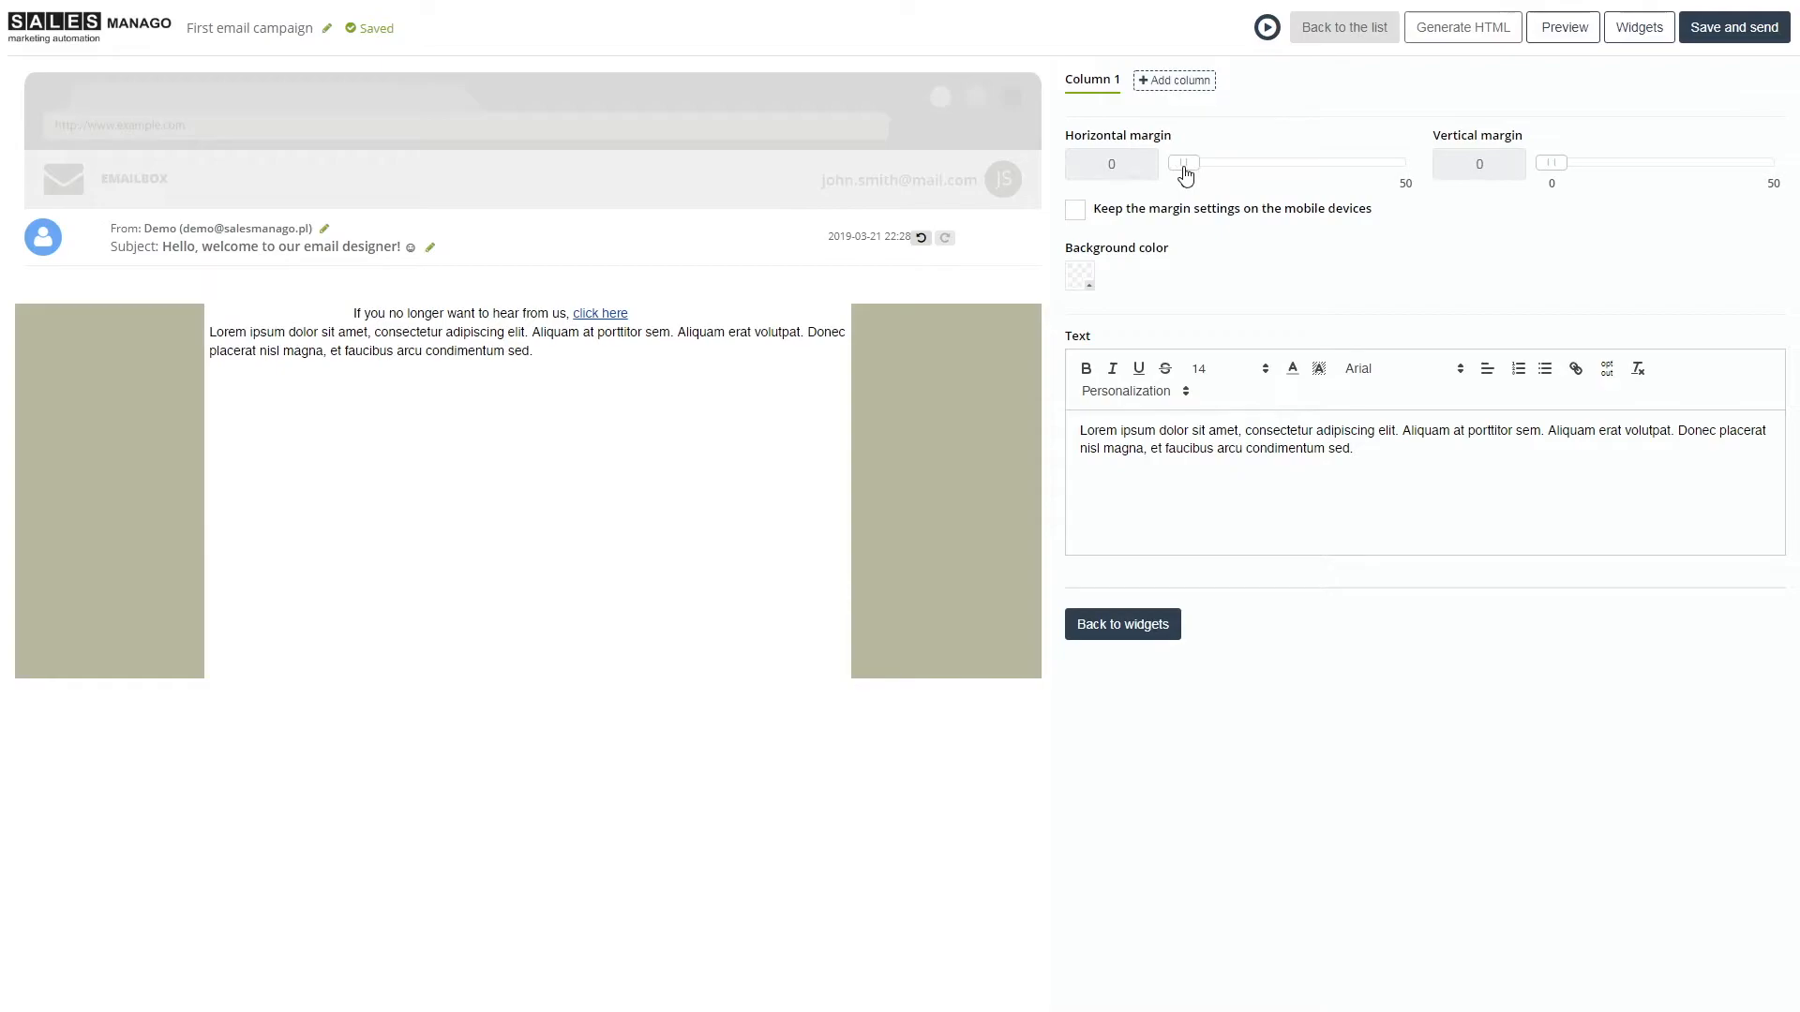
# Set the text widget's horizontal margin to 2.
pyautogui.moveTo(776, 341)
pyautogui.moveTo(1186, 165)
pyautogui.mouseDown()
pyautogui.moveTo(1358, 158)
pyautogui.moveTo(1190, 167)
pyautogui.mouseUp()
pyautogui.moveTo(1550, 171)
pyautogui.mouseDown()
pyautogui.moveTo(1699, 165)
pyautogui.moveTo(1539, 173)
pyautogui.mouseUp()
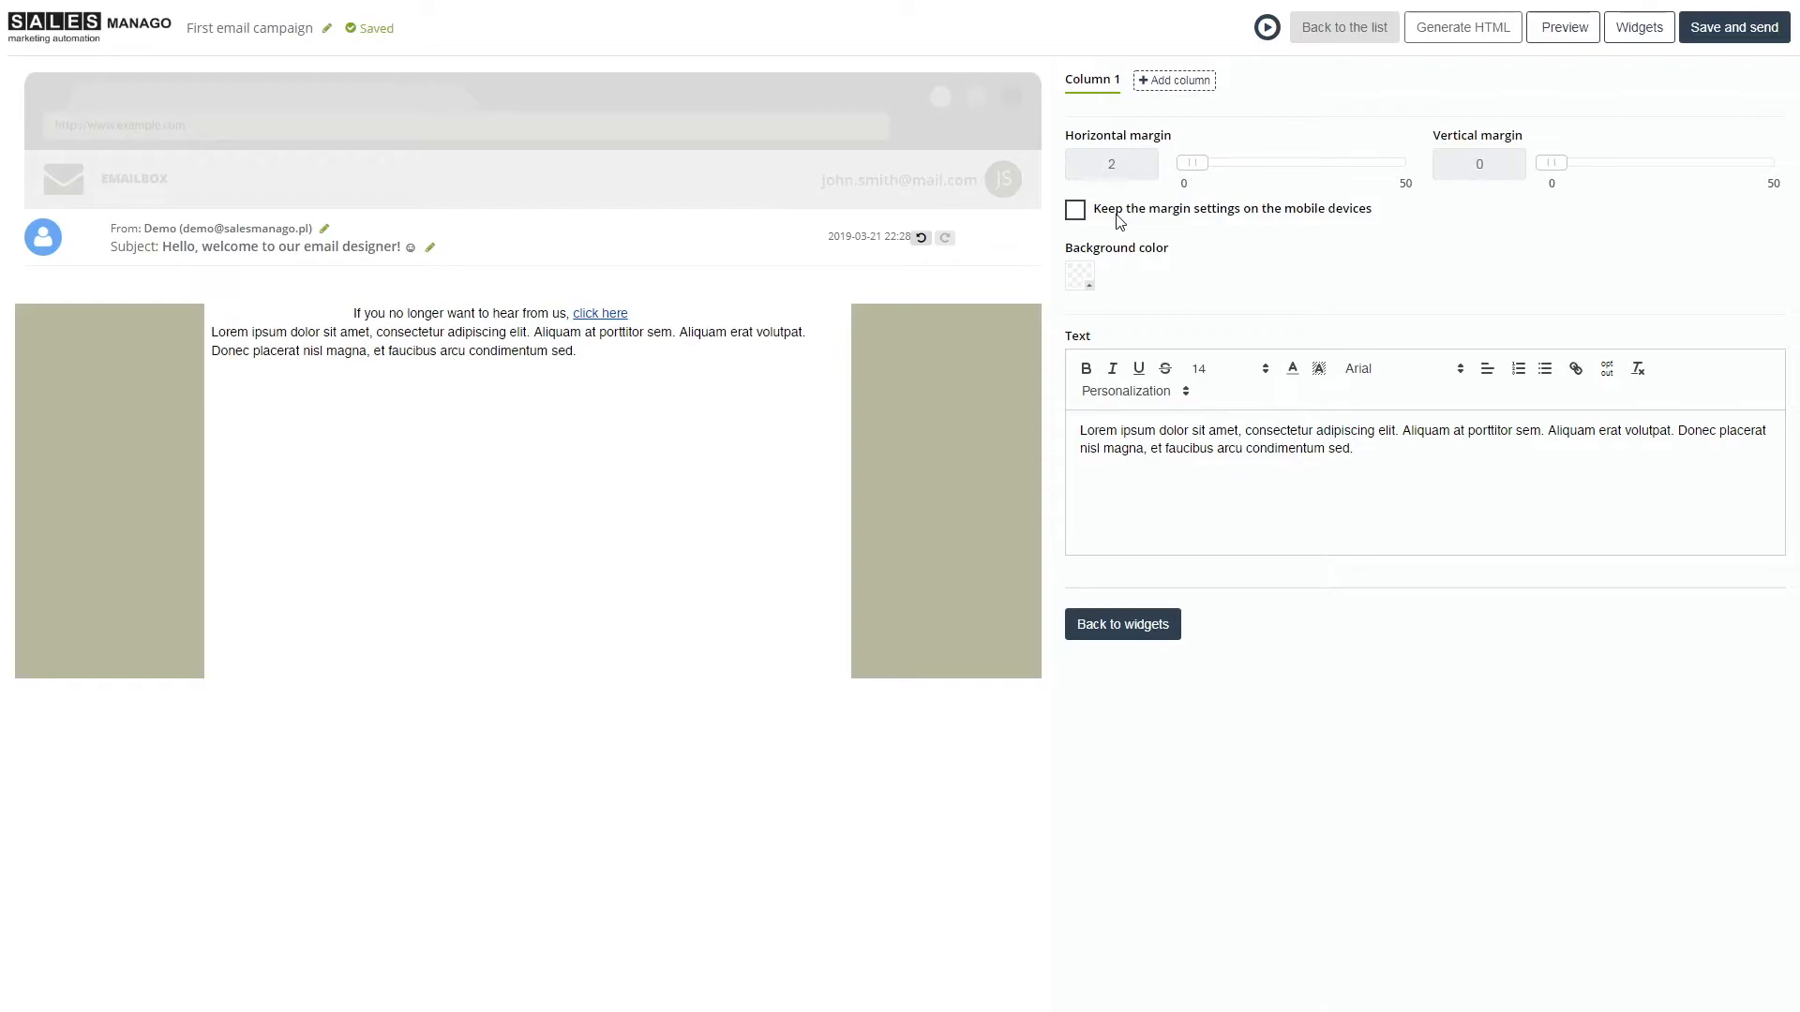
# Turn off the transparent option for the text widget's background color and restore it.
pyautogui.click(1080, 291)
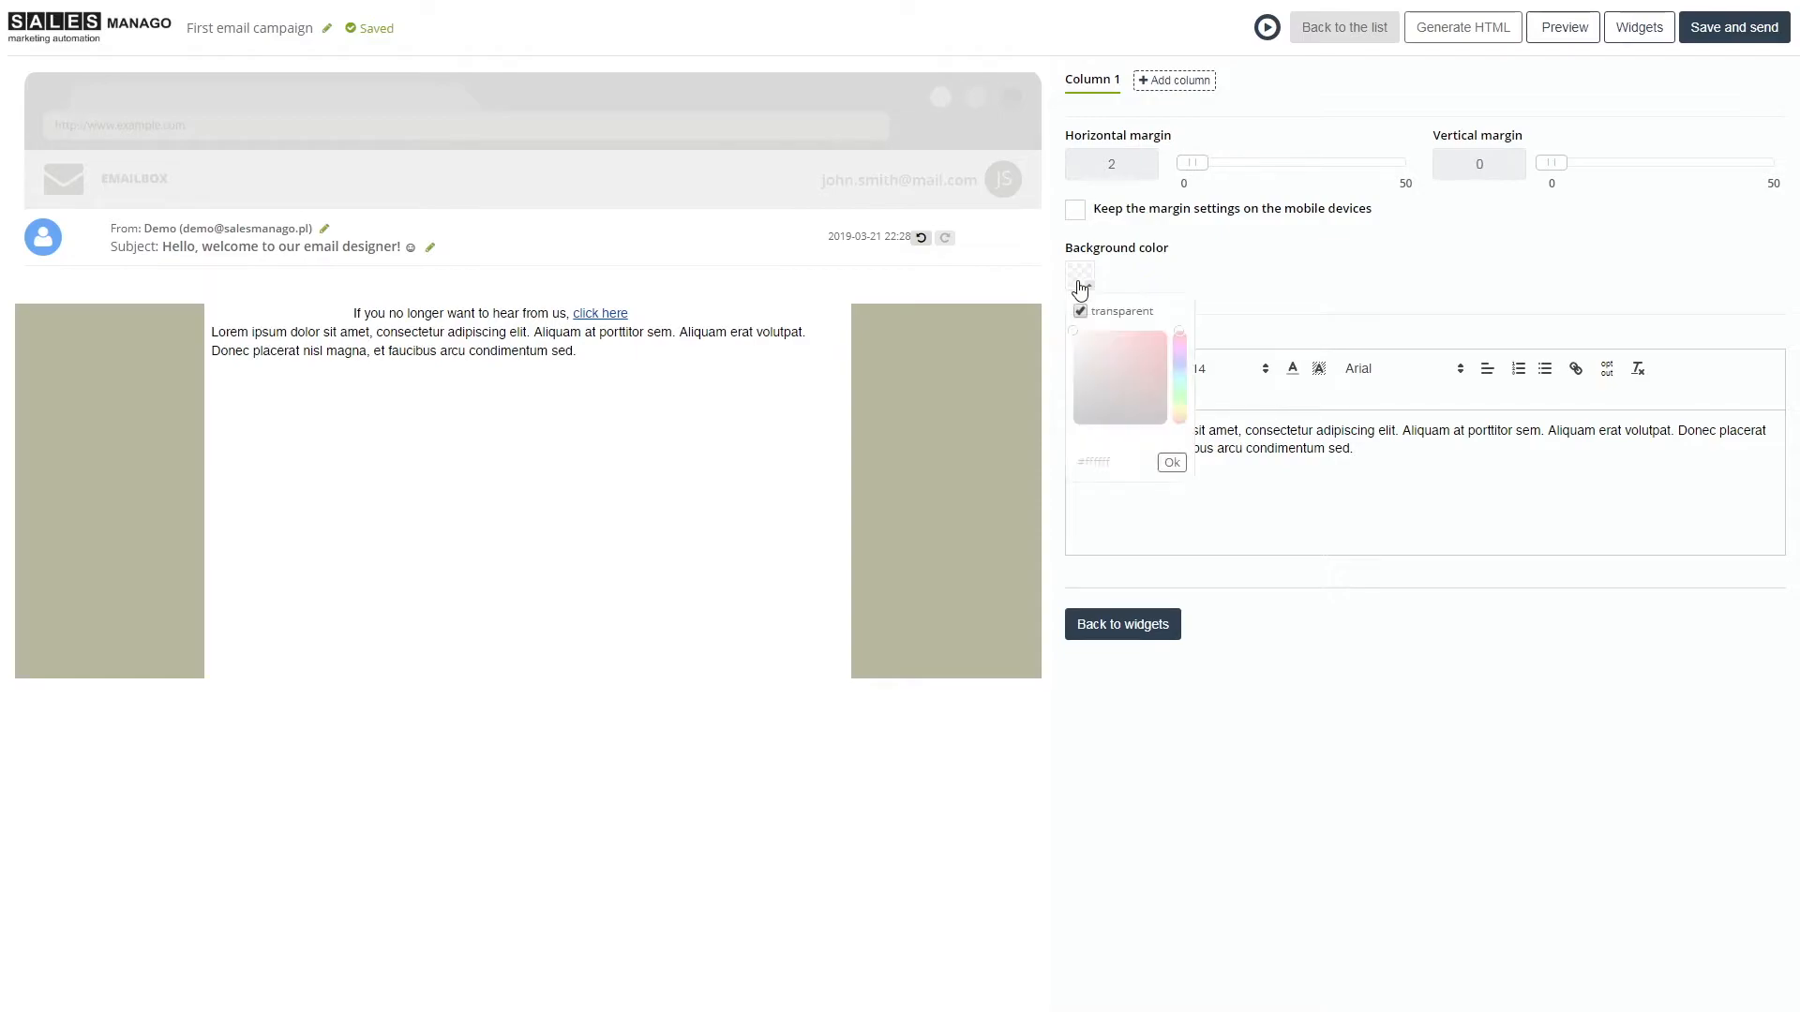
pyautogui.click(1081, 312)
pyautogui.click(1076, 404)
pyautogui.moveTo(1076, 404)
pyautogui.mouseDown()
pyautogui.moveTo(1075, 424)
pyautogui.moveTo(1066, 317)
pyautogui.mouseUp()
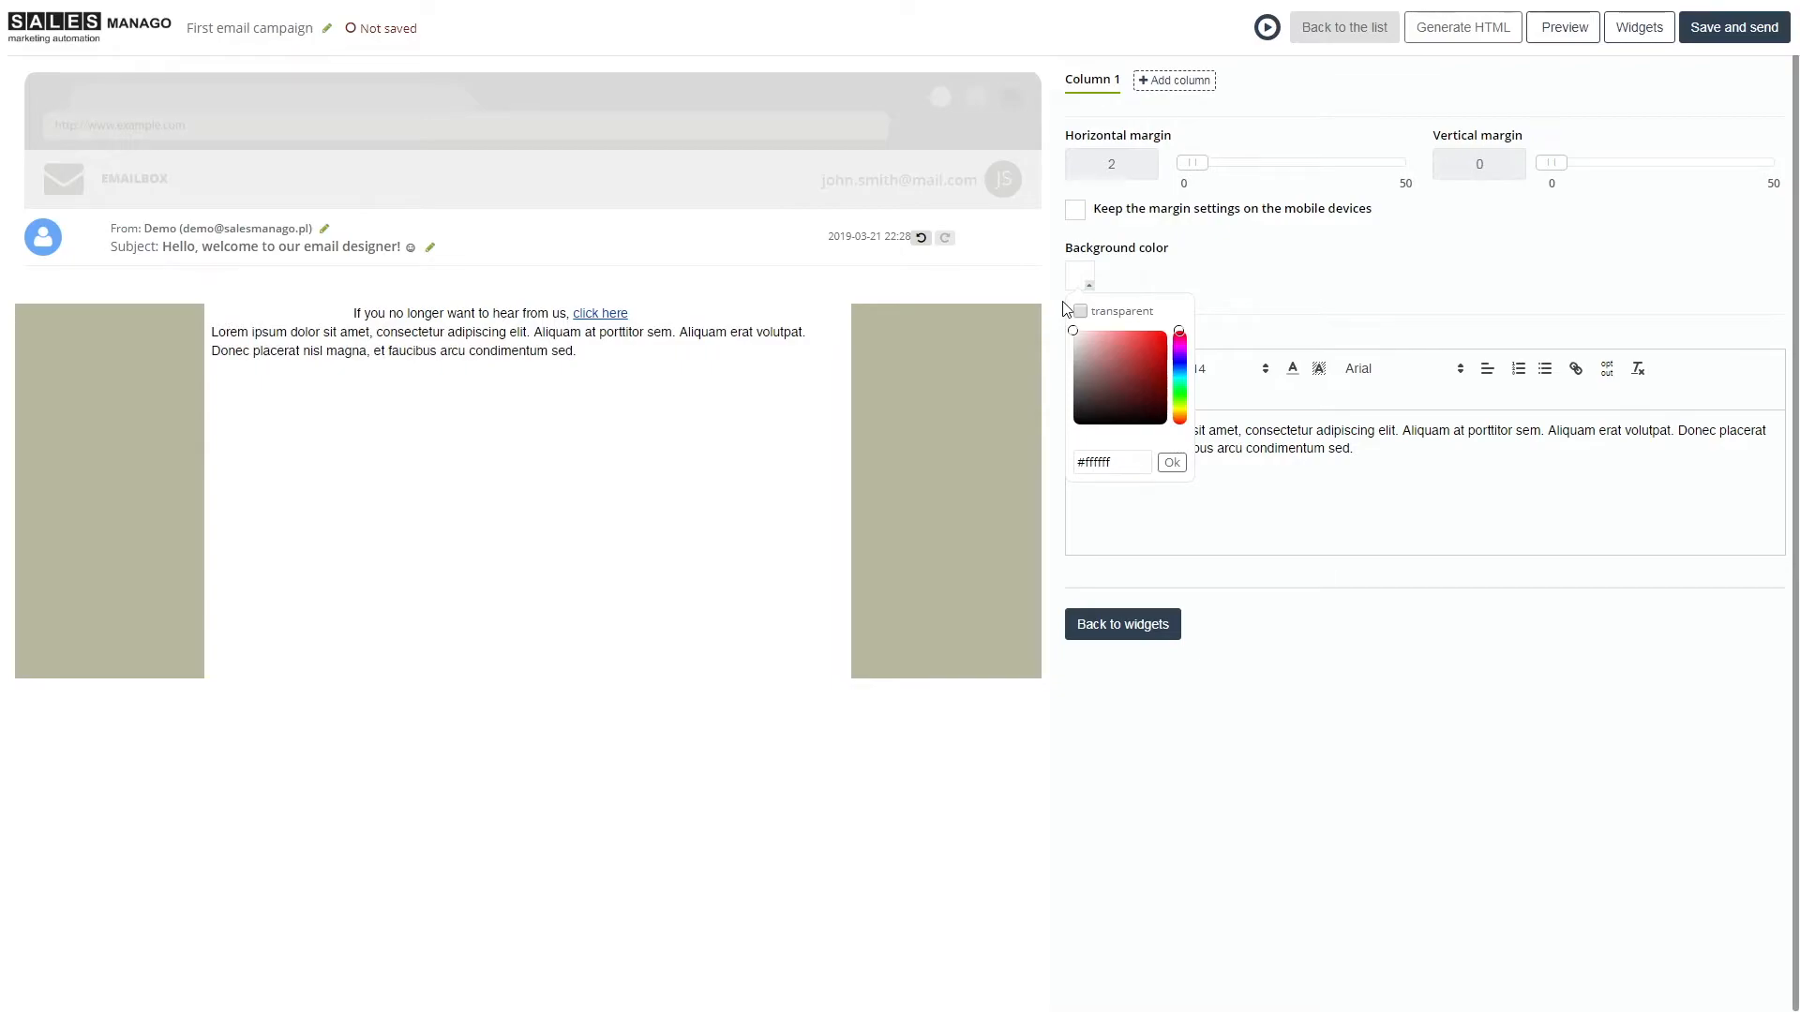
pyautogui.click(1081, 312)
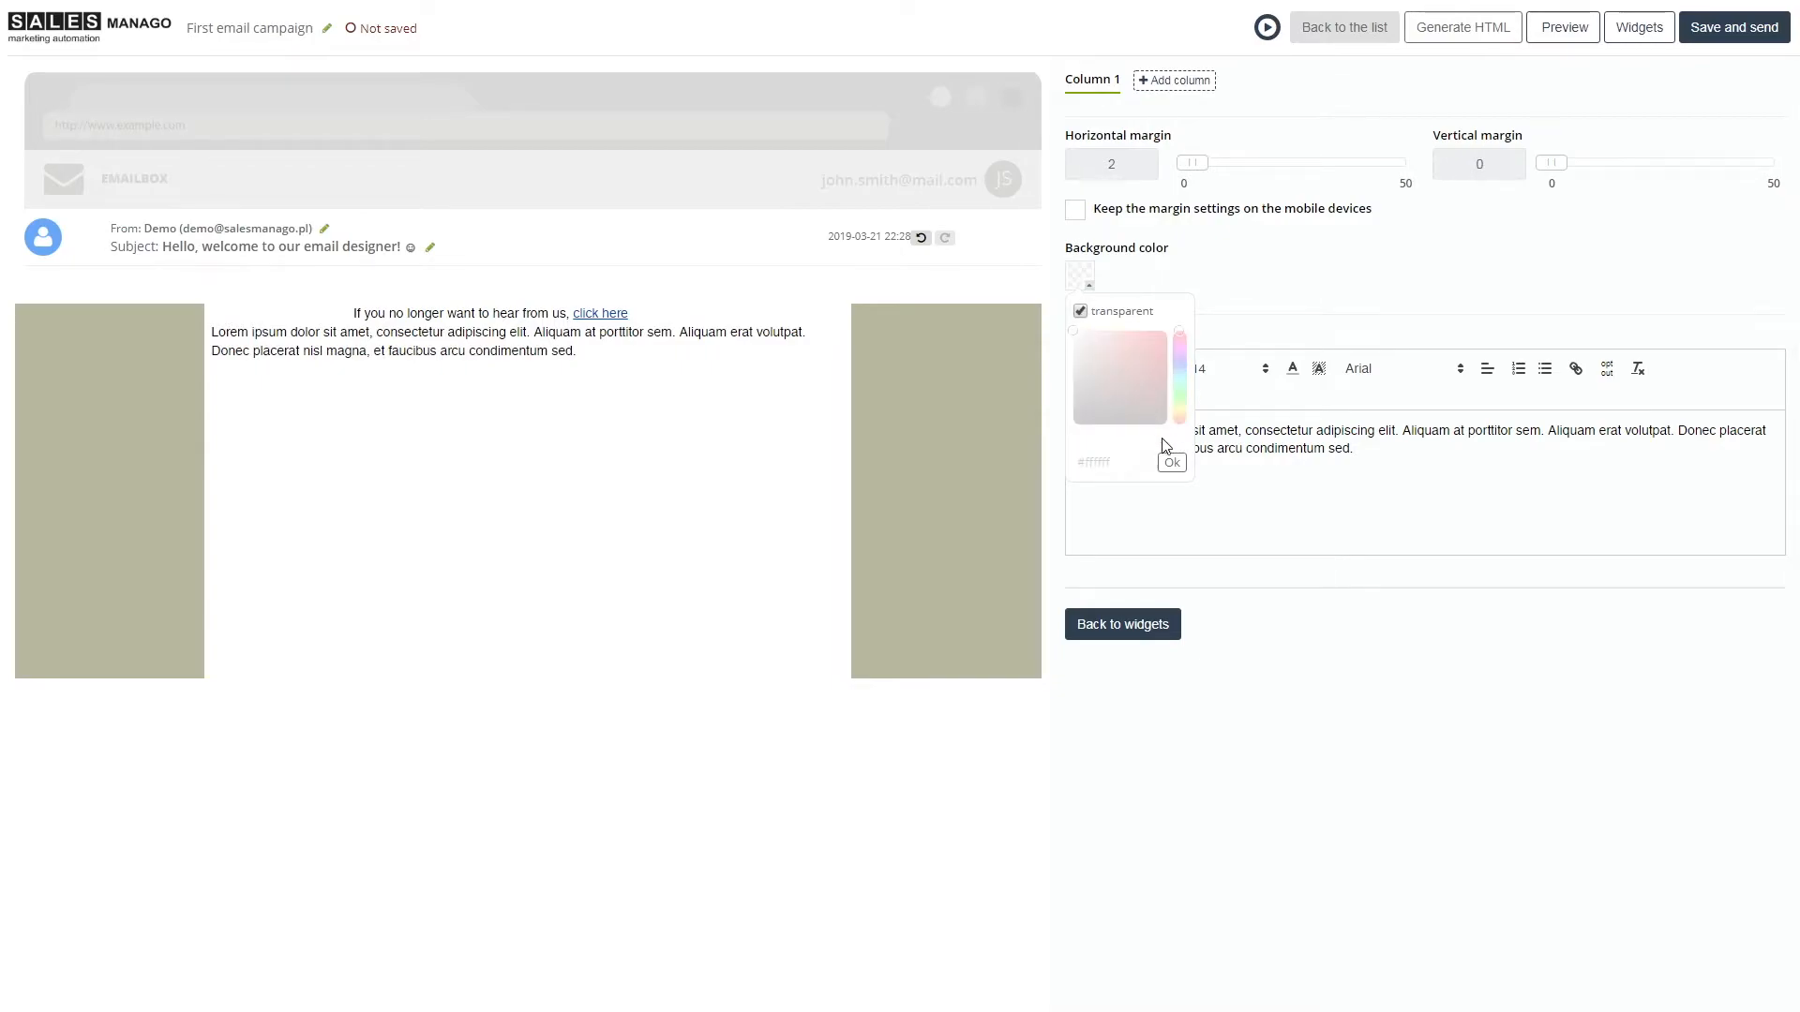
pyautogui.click(1171, 461)
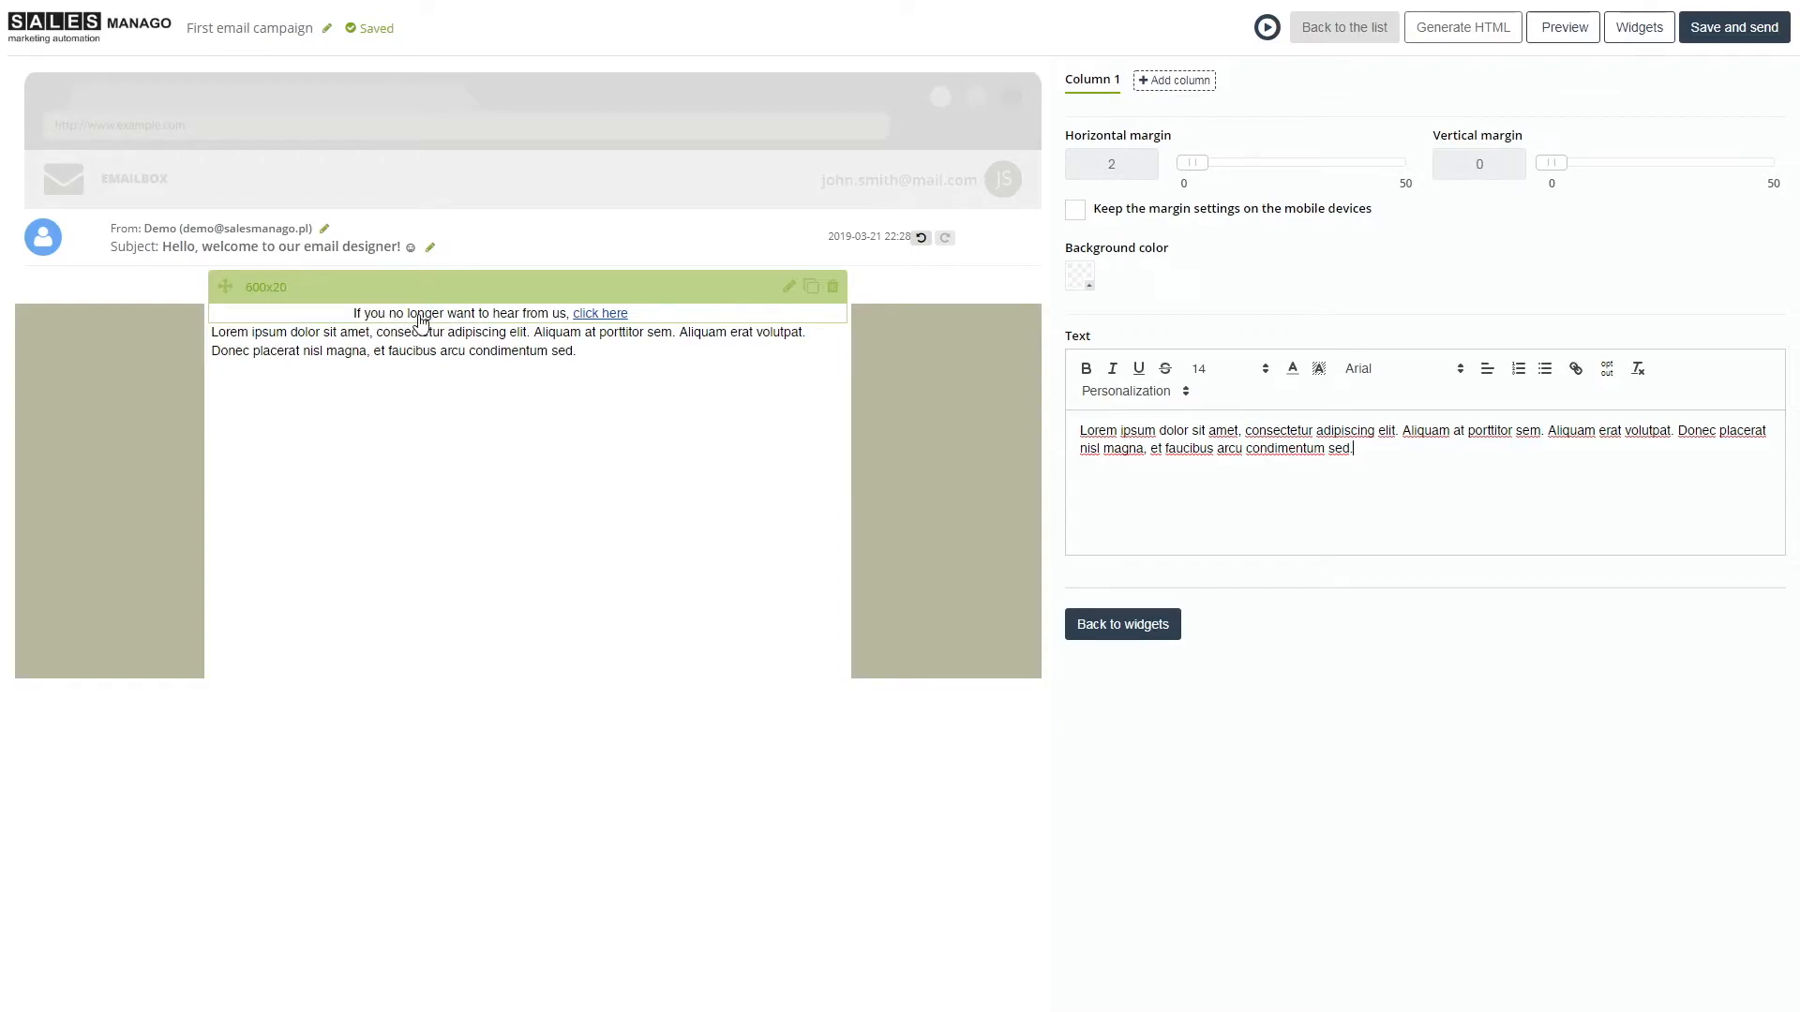
# Delete the unsubscribe line widget from the email.
pyautogui.click(833, 293)
# Replace the text widget's placeholder content with "Don't like our newsletters? You can unsubscribe here.".
pyautogui.moveTo(775, 318)
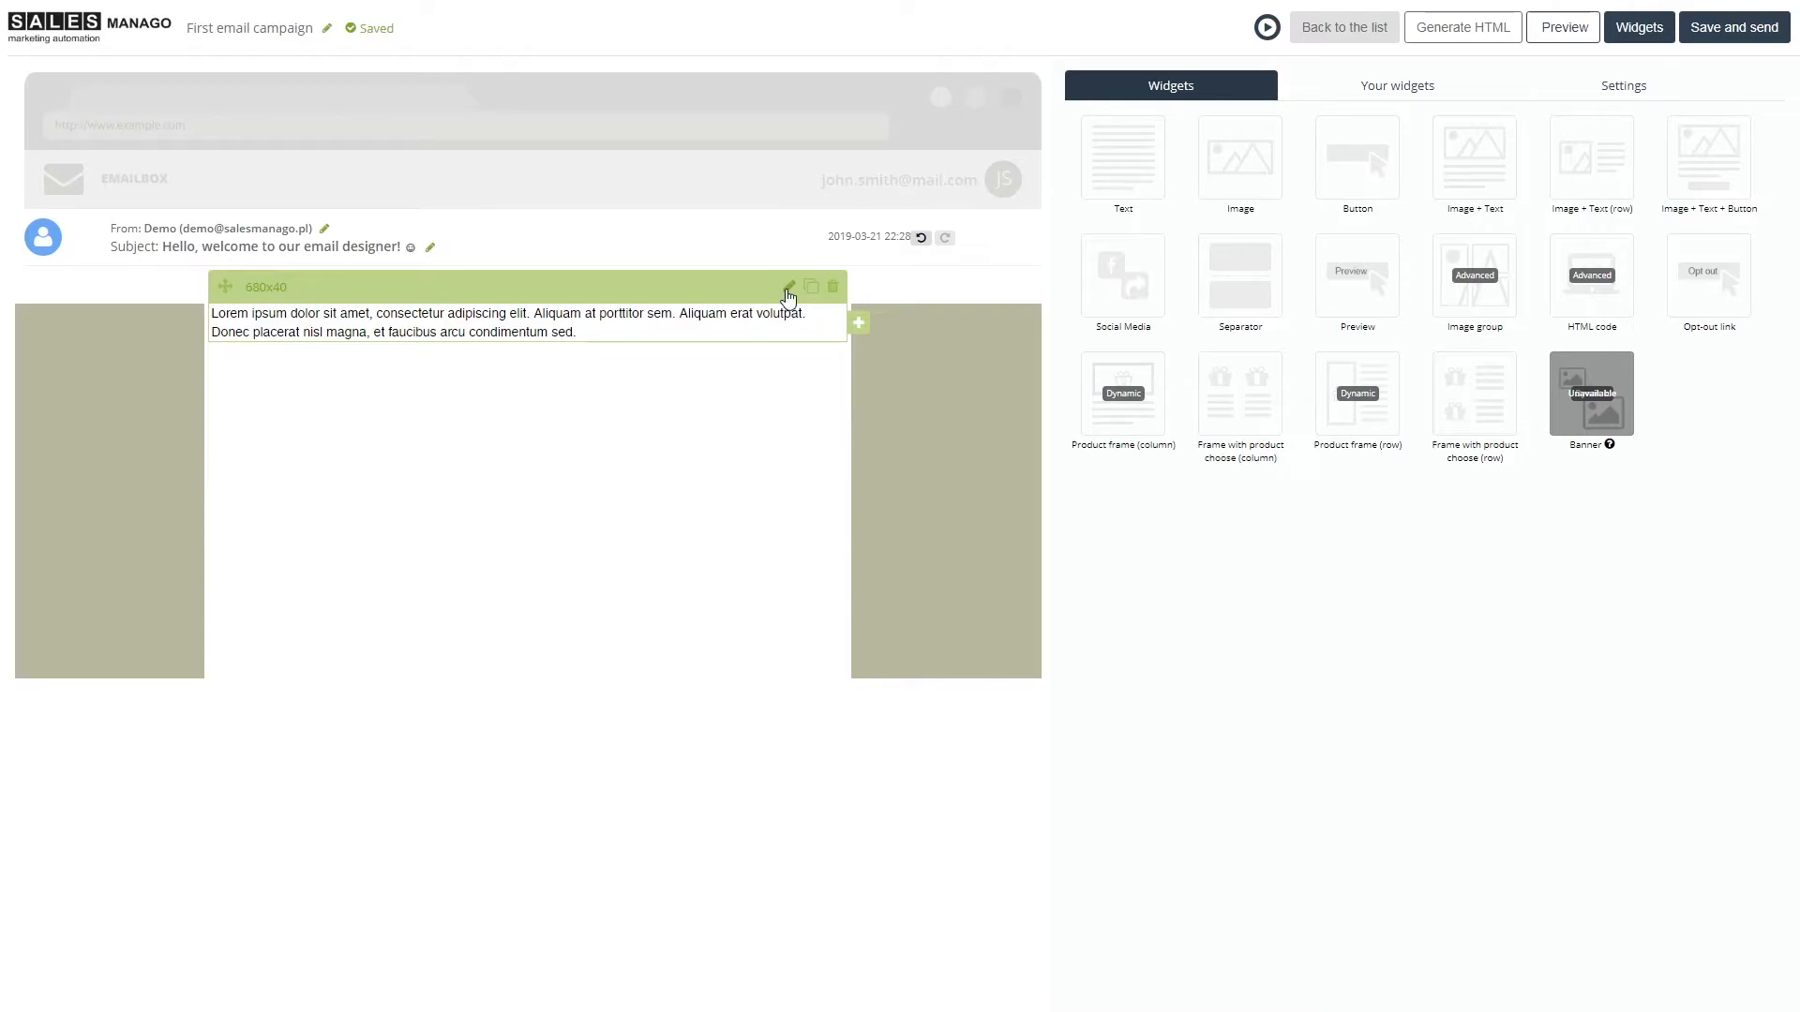
pyautogui.click(791, 291)
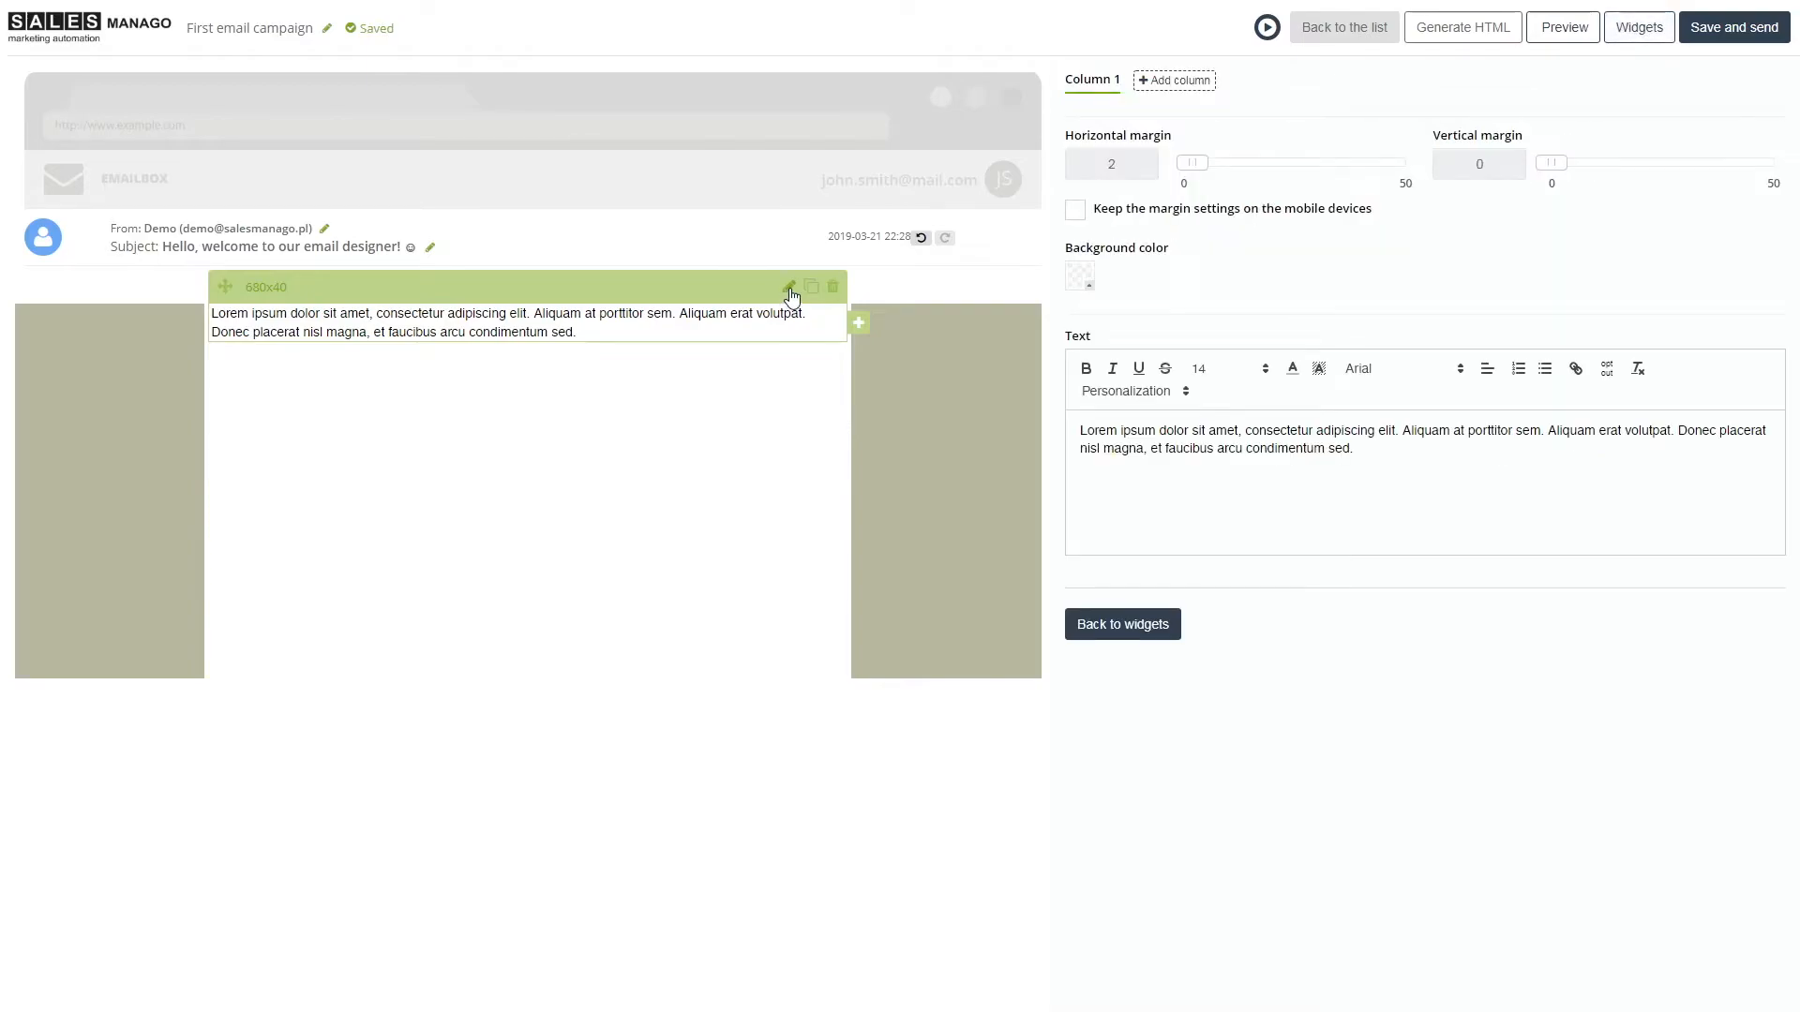
pyautogui.moveTo(1353, 451); pyautogui.dragTo(1053, 422)
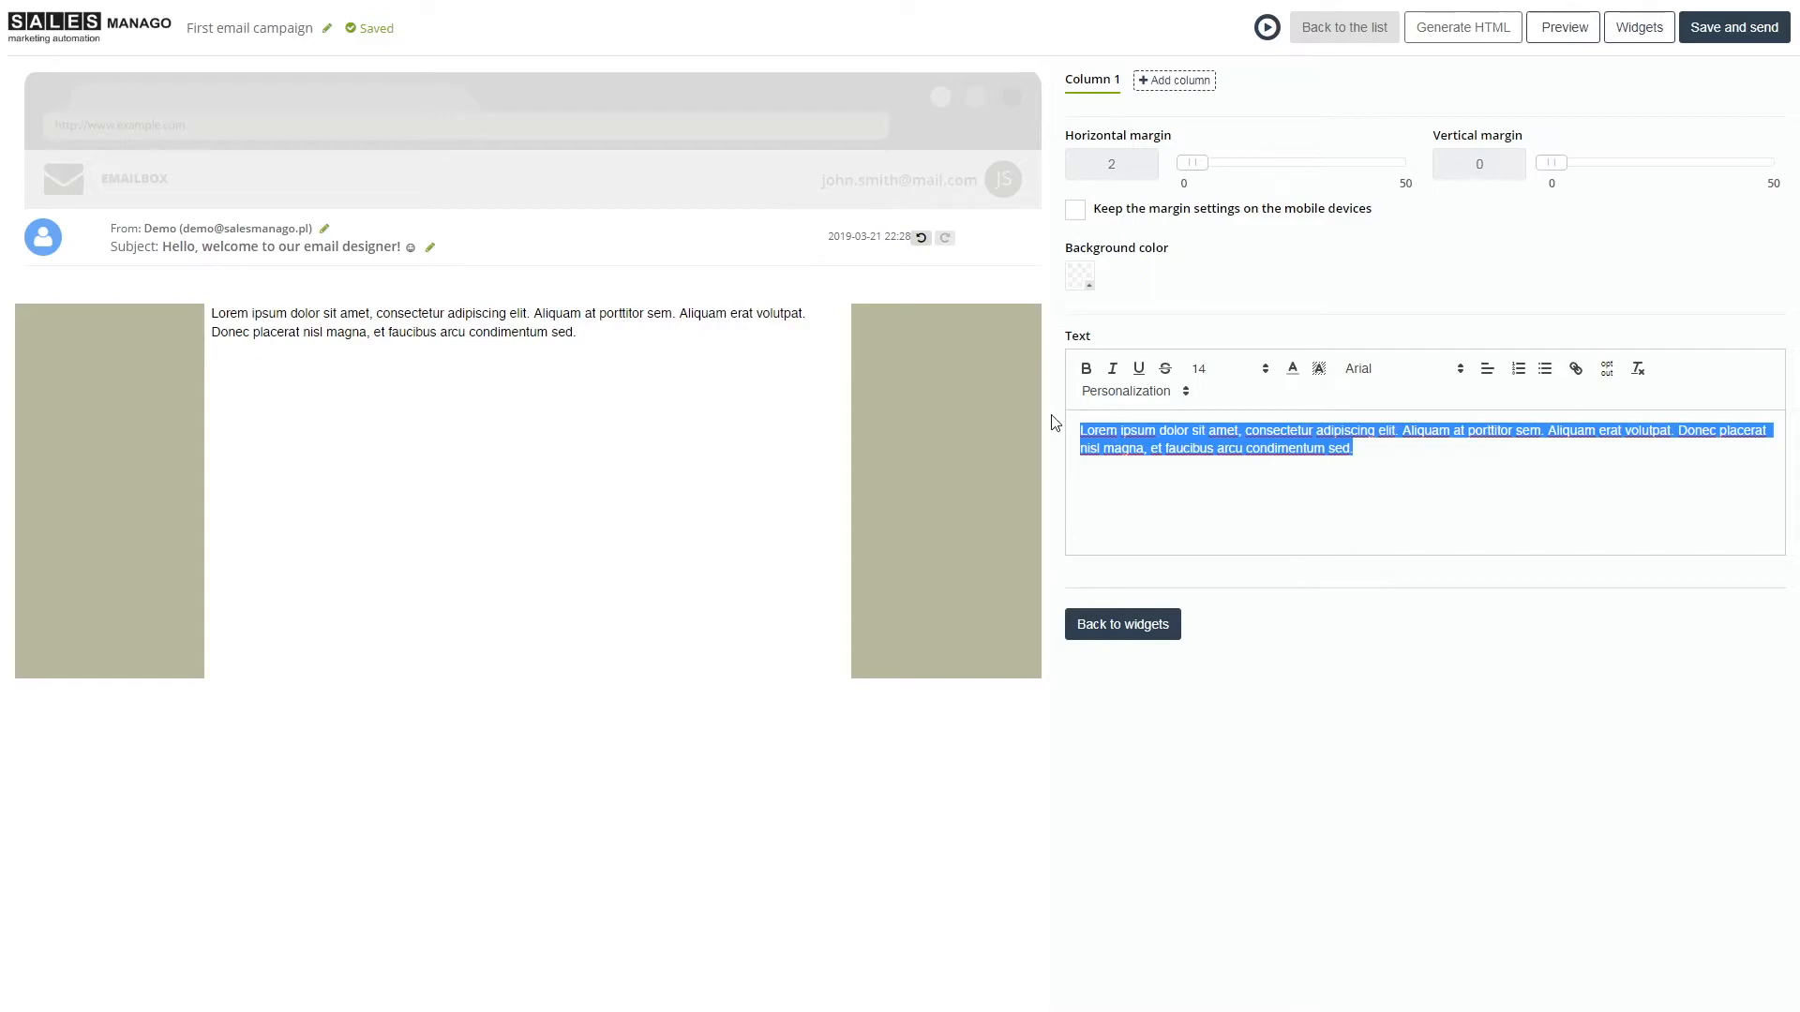
pyautogui.write("Don't like our newsletter")
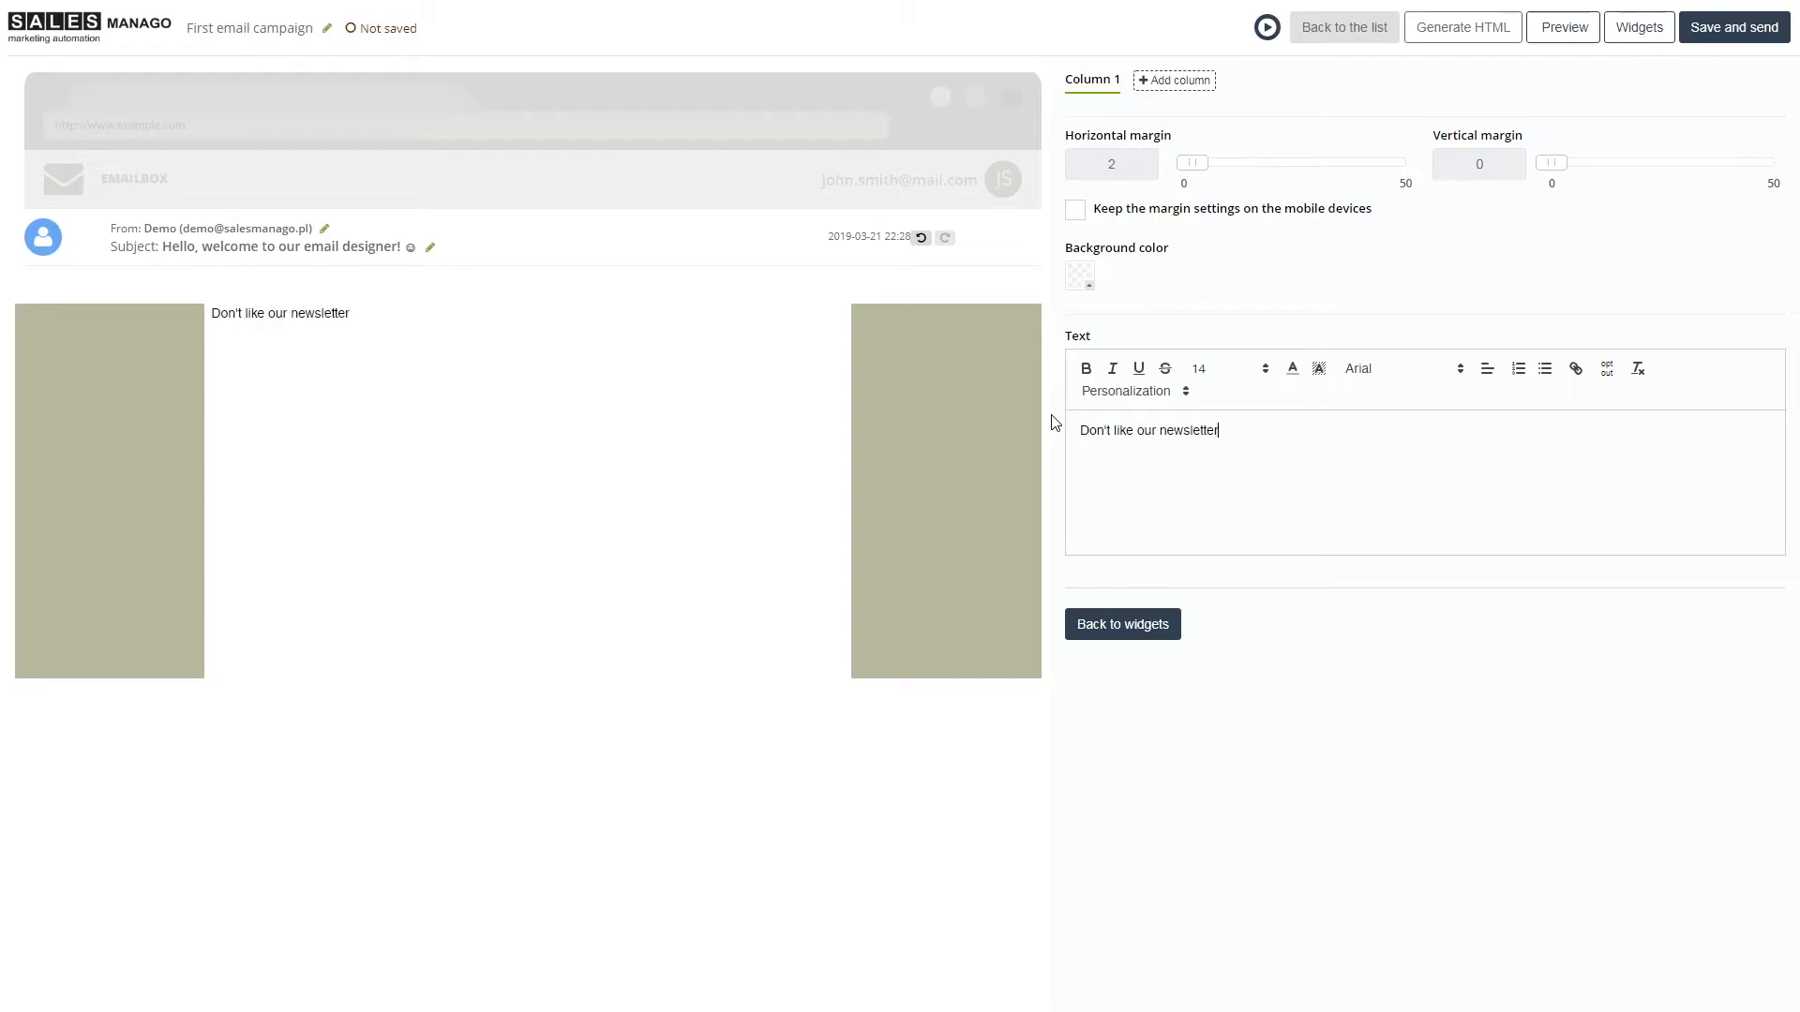
pyautogui.write('s? You can unsubscrib')
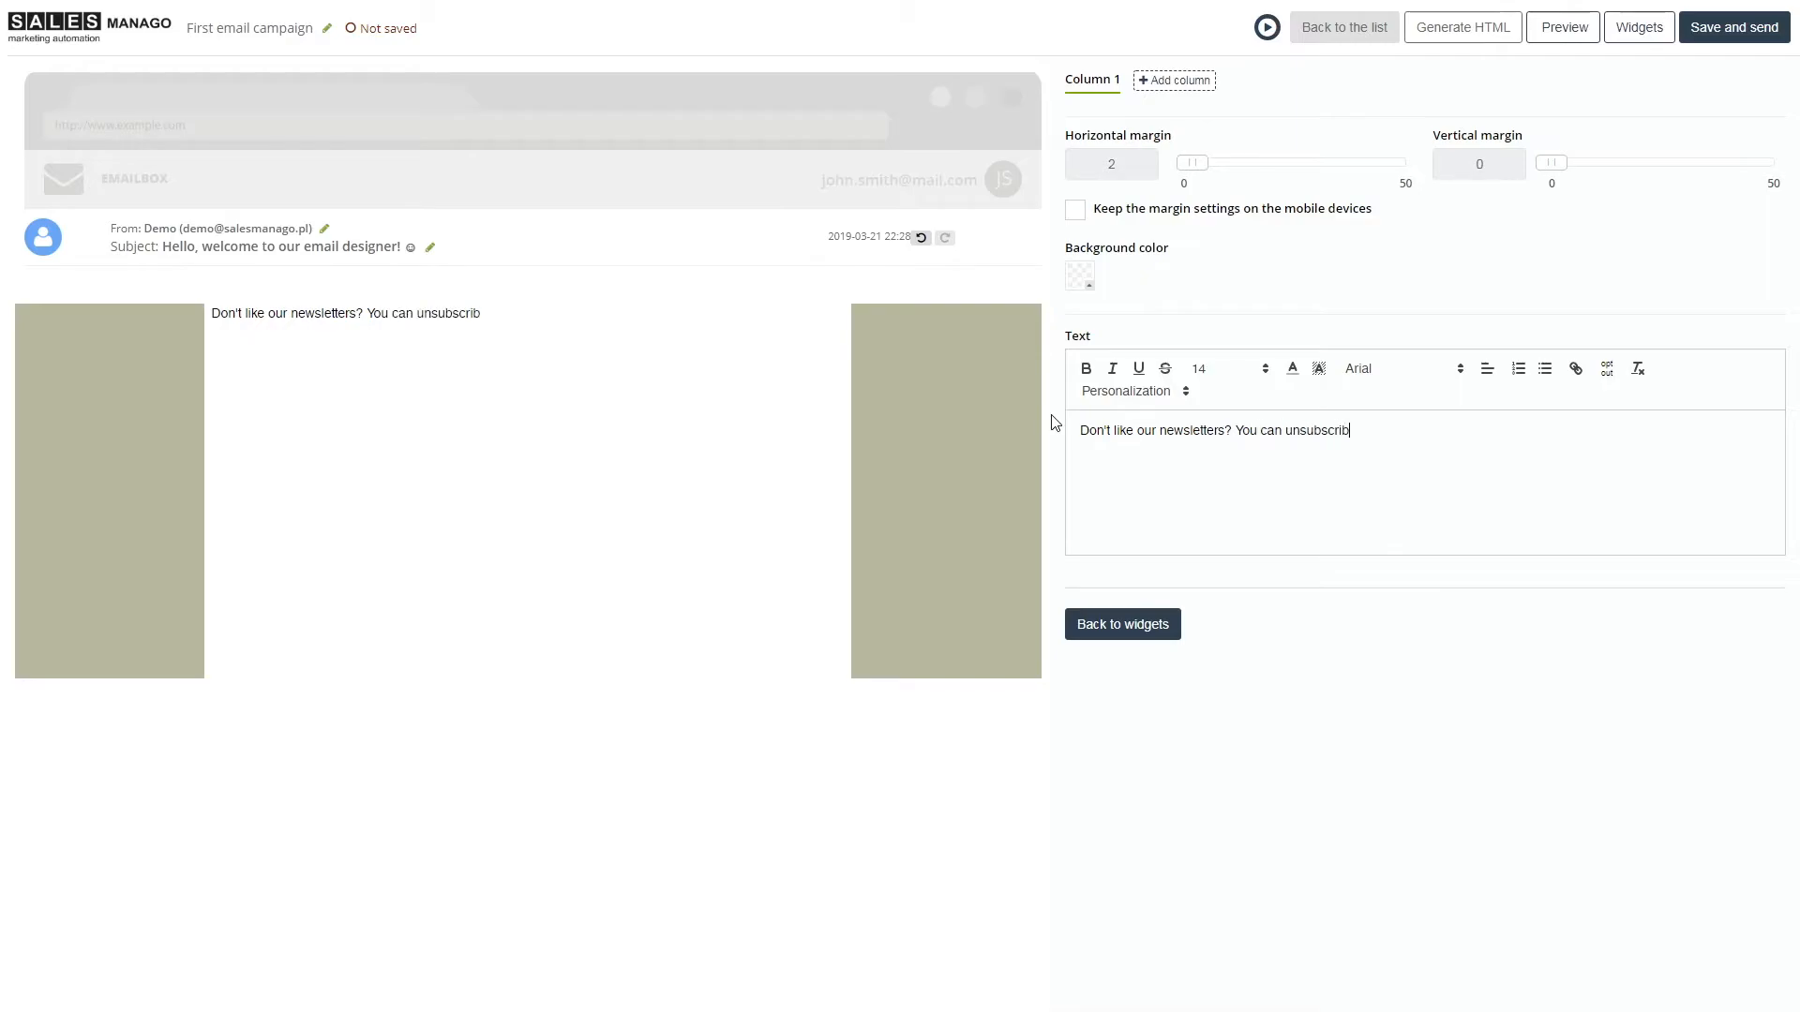
pyautogui.write('e here.')
pyautogui.moveTo(1360, 431); pyautogui.dragTo(1389, 430)
pyautogui.click(1610, 379)
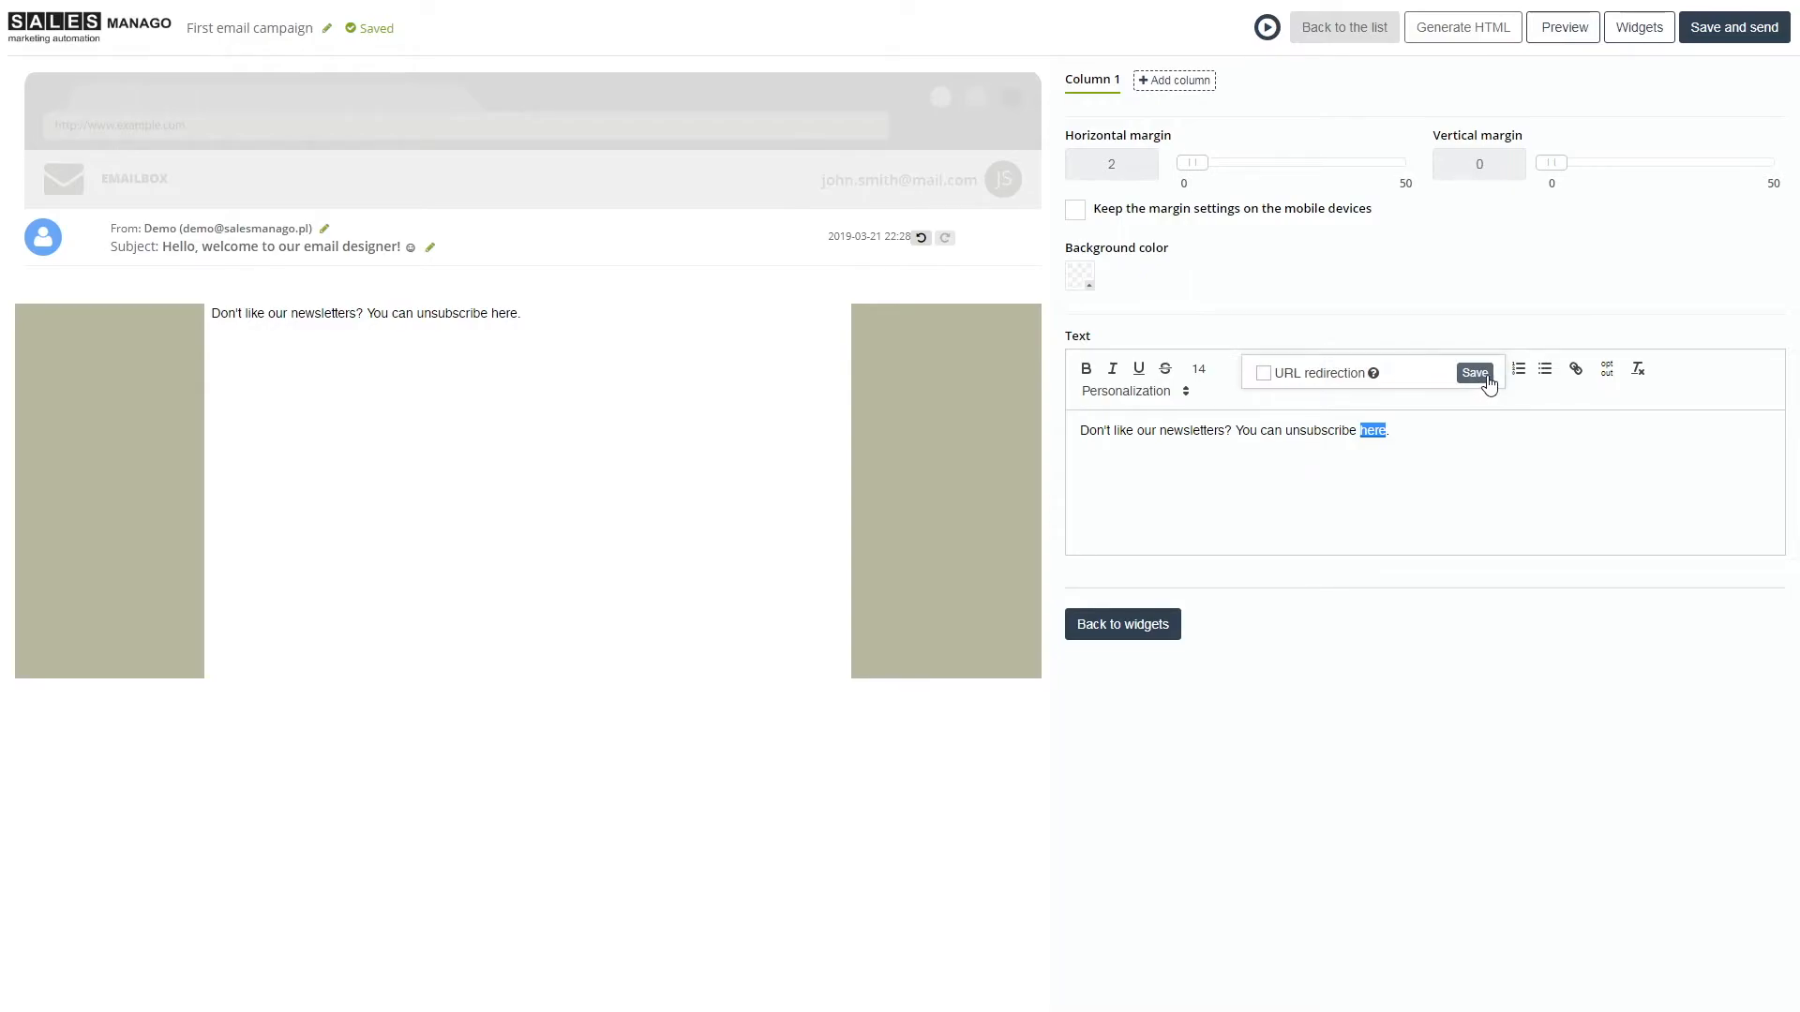
pyautogui.click(1263, 373)
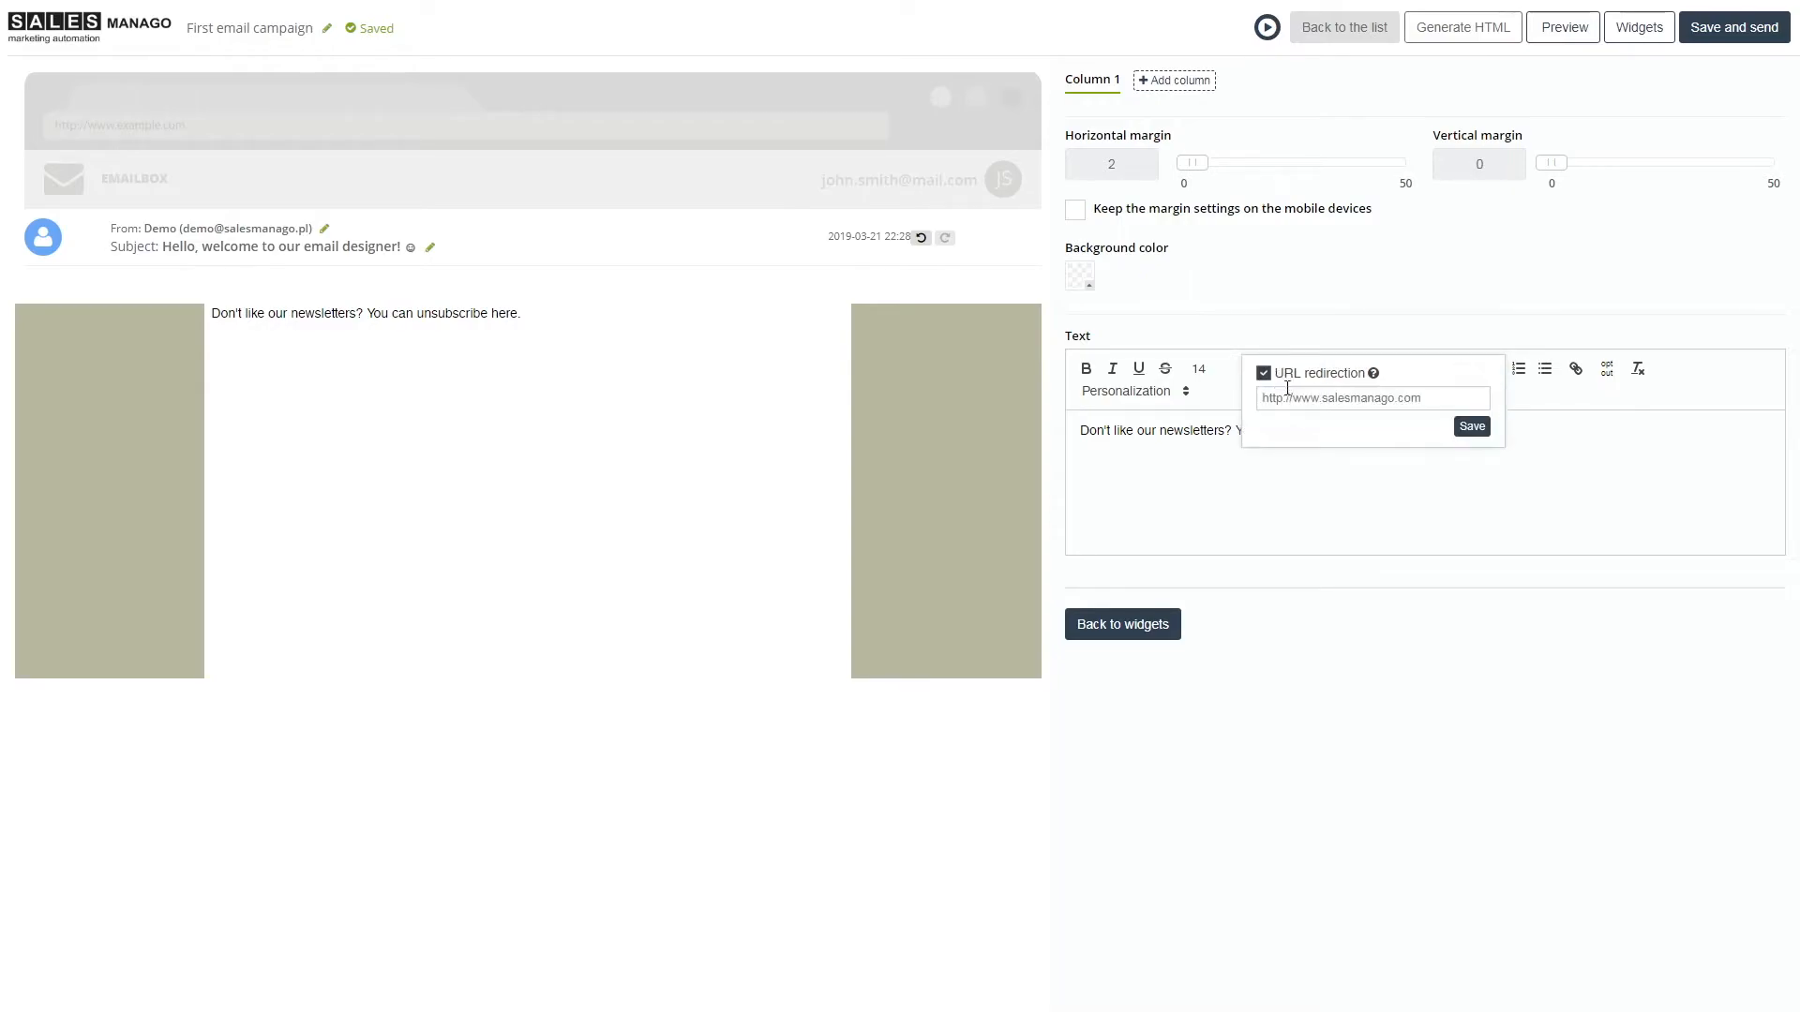
pyautogui.click(1430, 403)
pyautogui.write('https://www.salesmanago.')
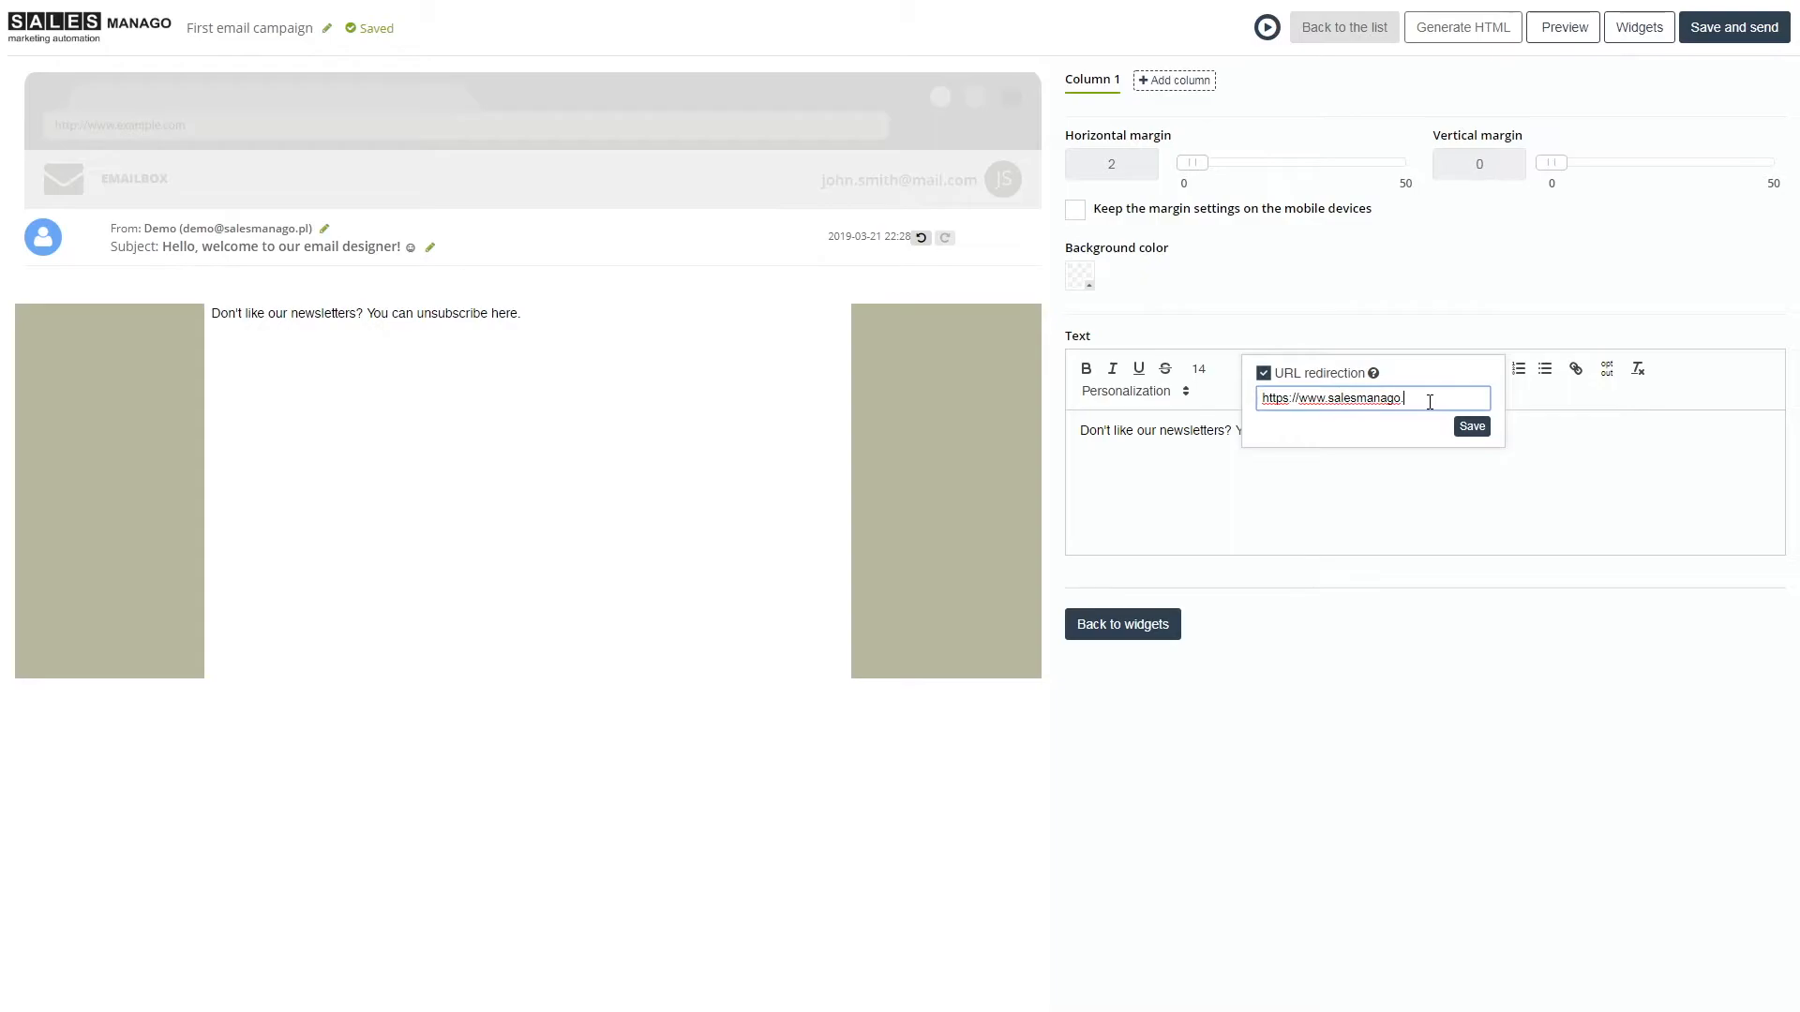
pyautogui.write('com')
pyautogui.click(1470, 426)
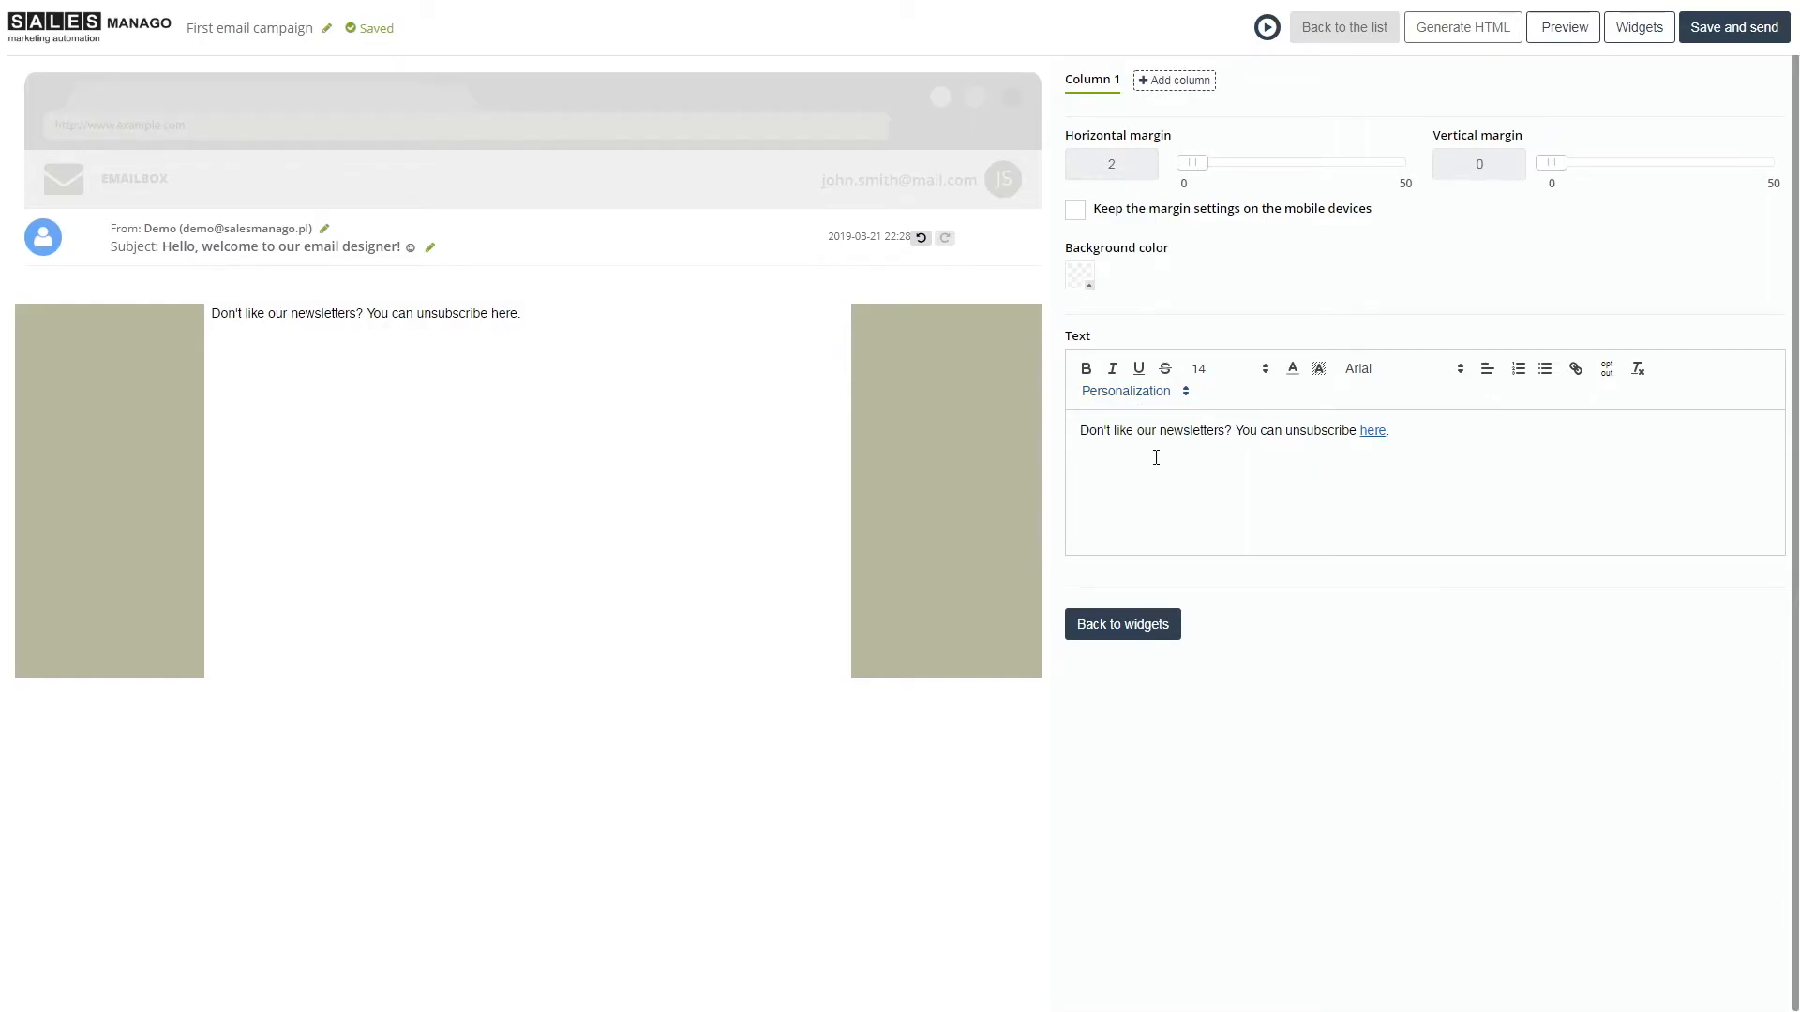
pyautogui.click(1098, 434)
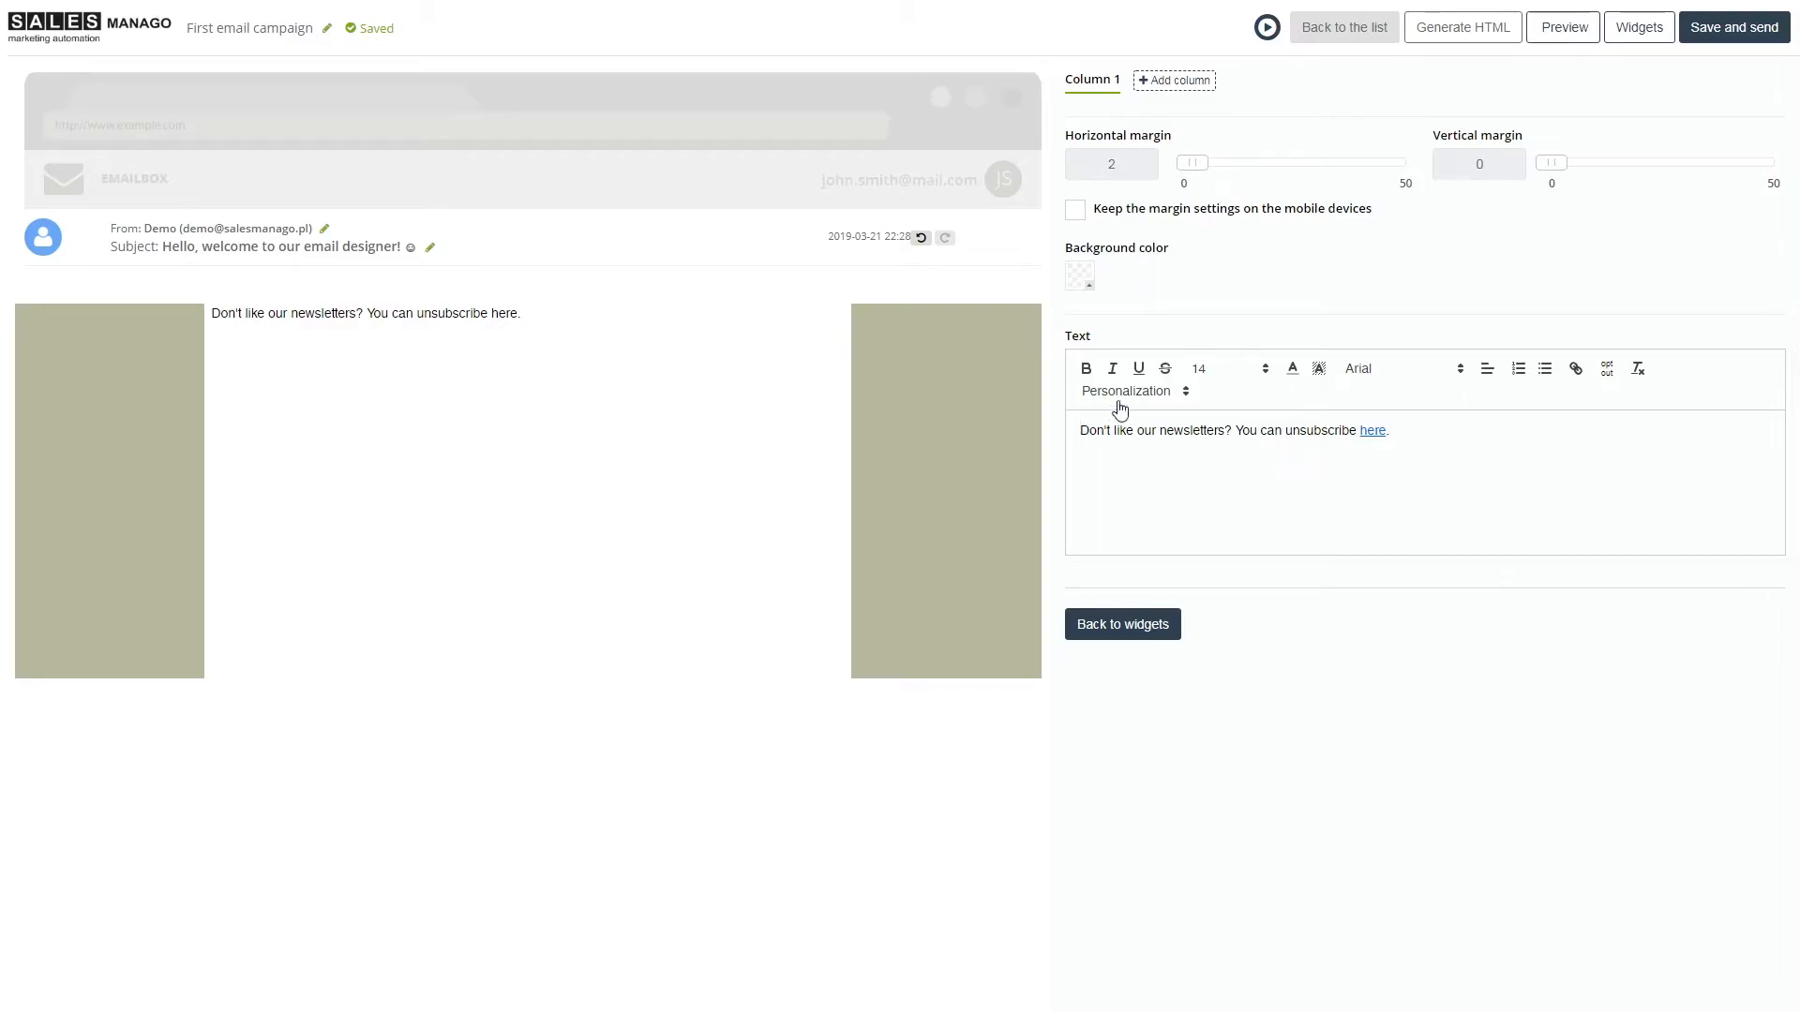
pyautogui.click(1170, 397)
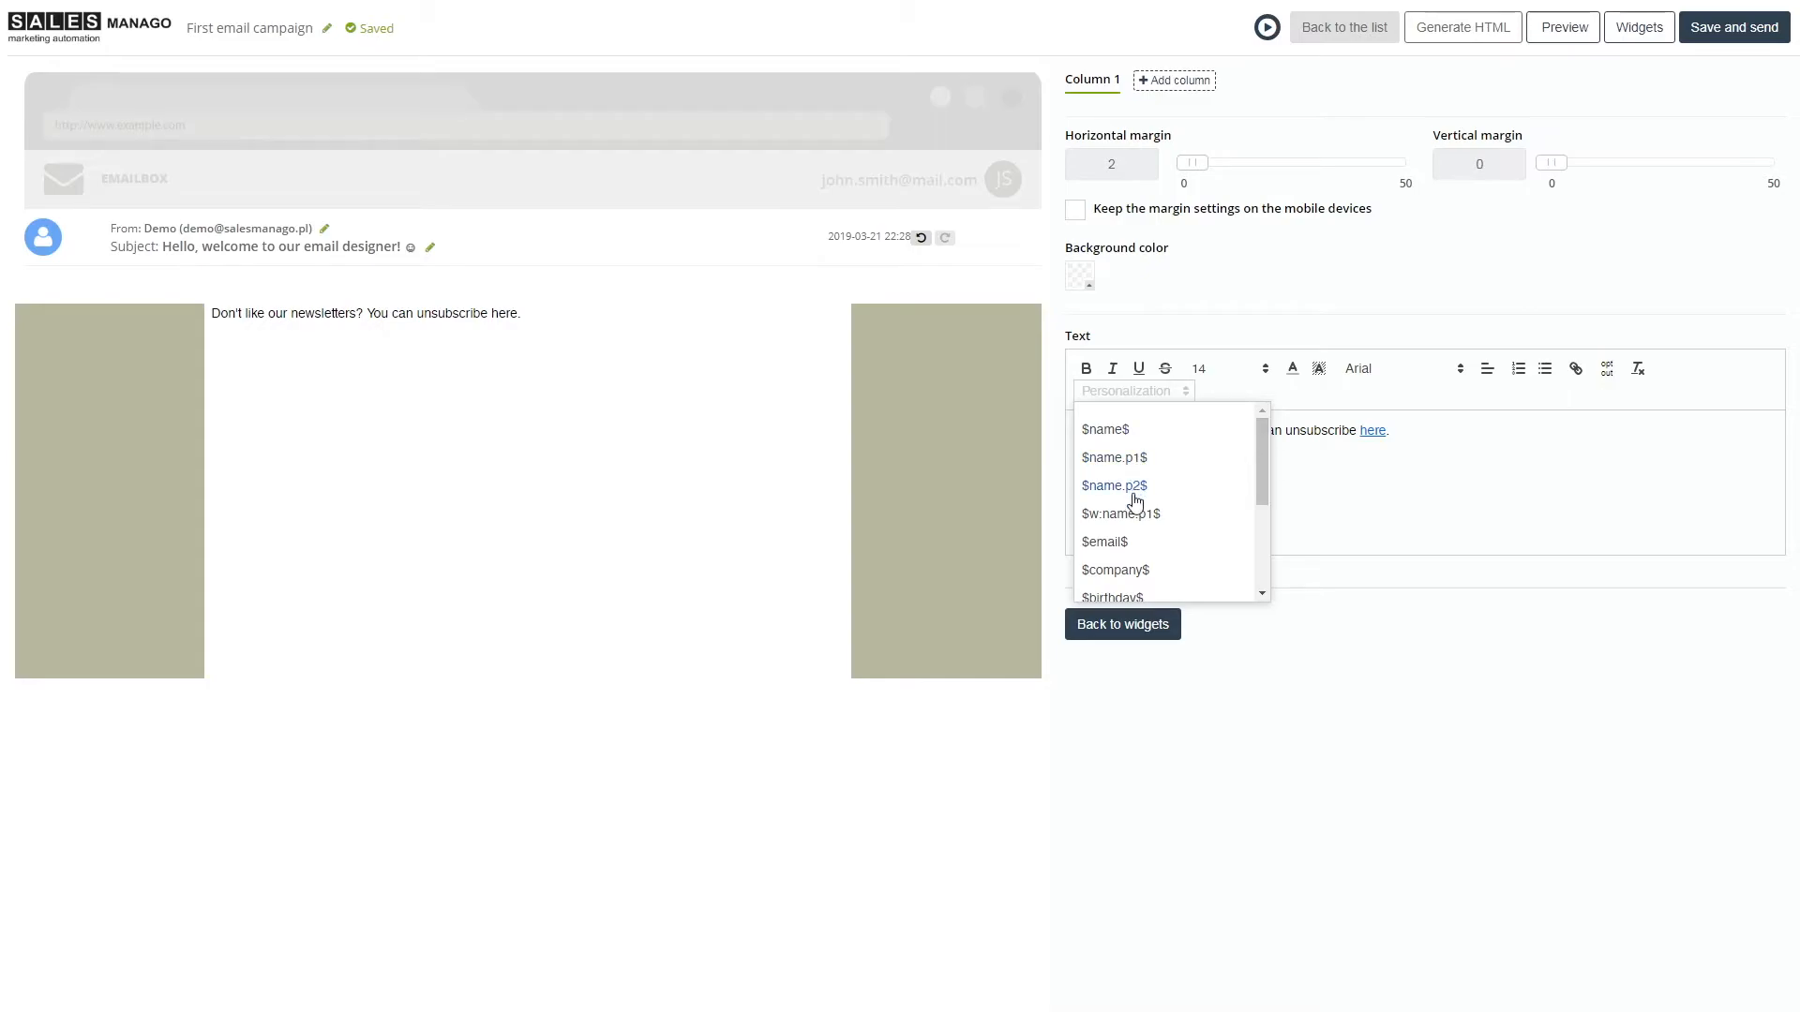
pyautogui.moveTo(1259, 466); pyautogui.dragTo(1255, 569)
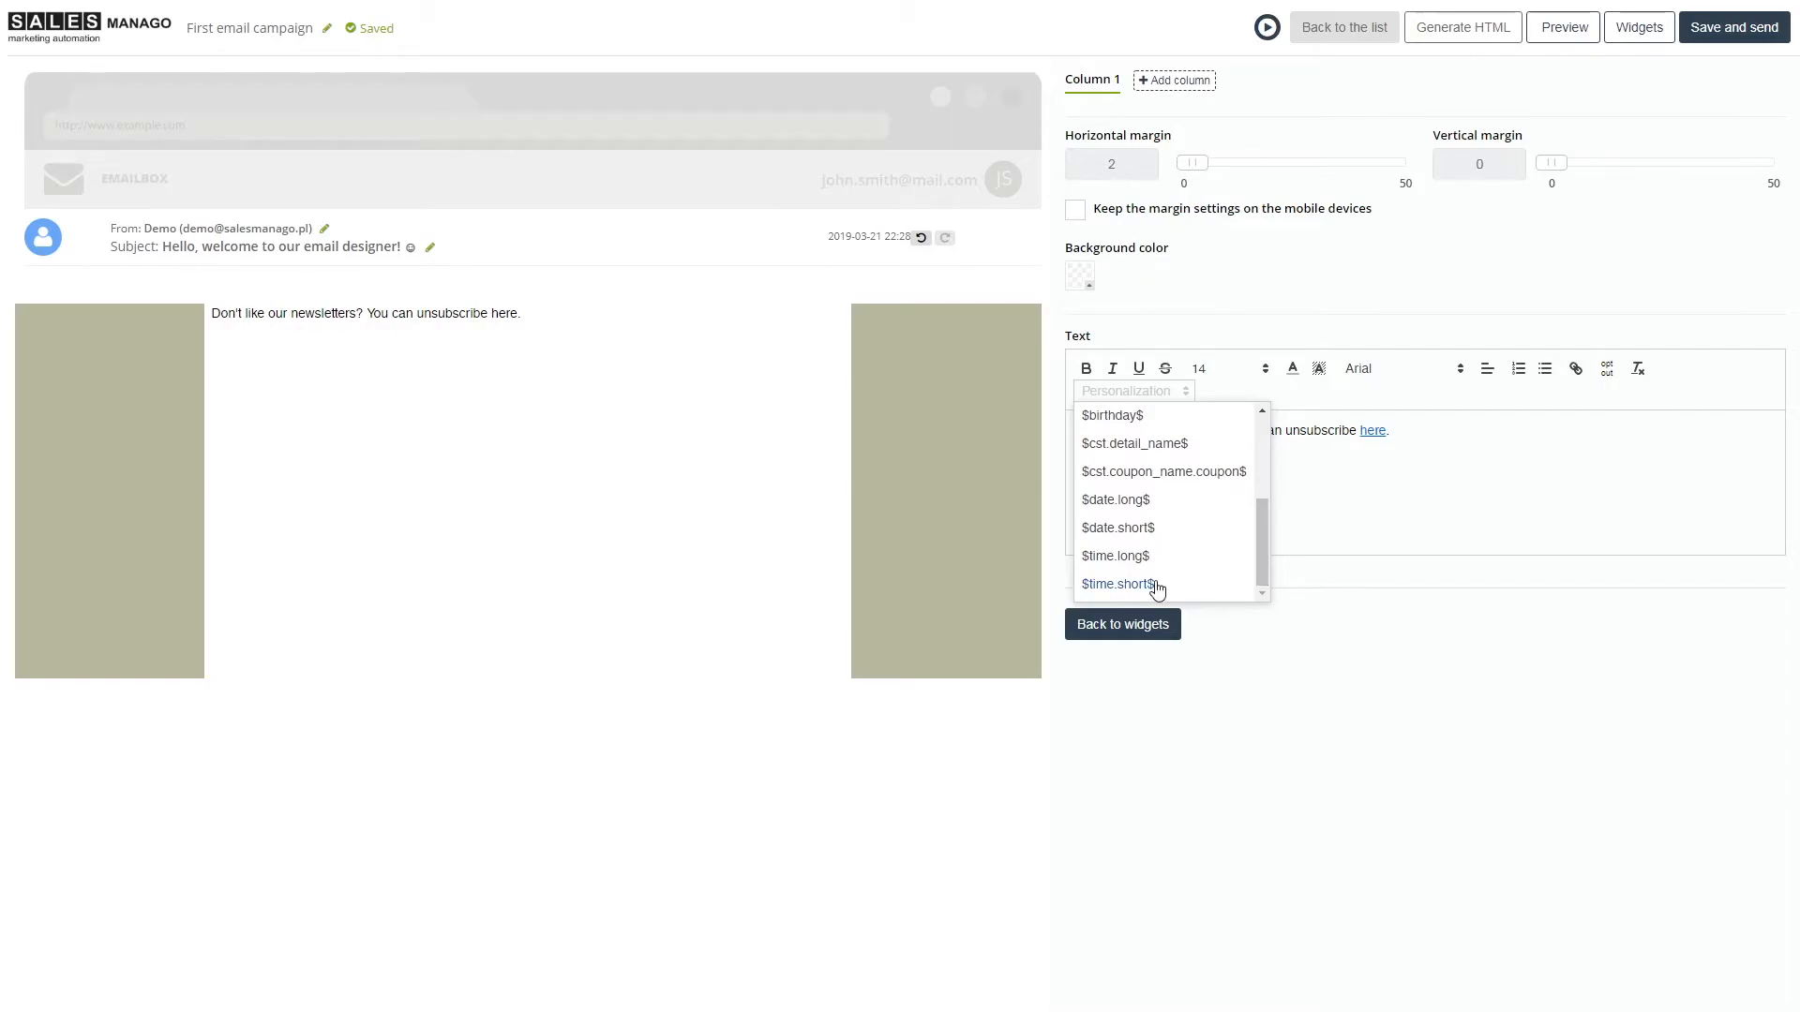
pyautogui.click(1353, 510)
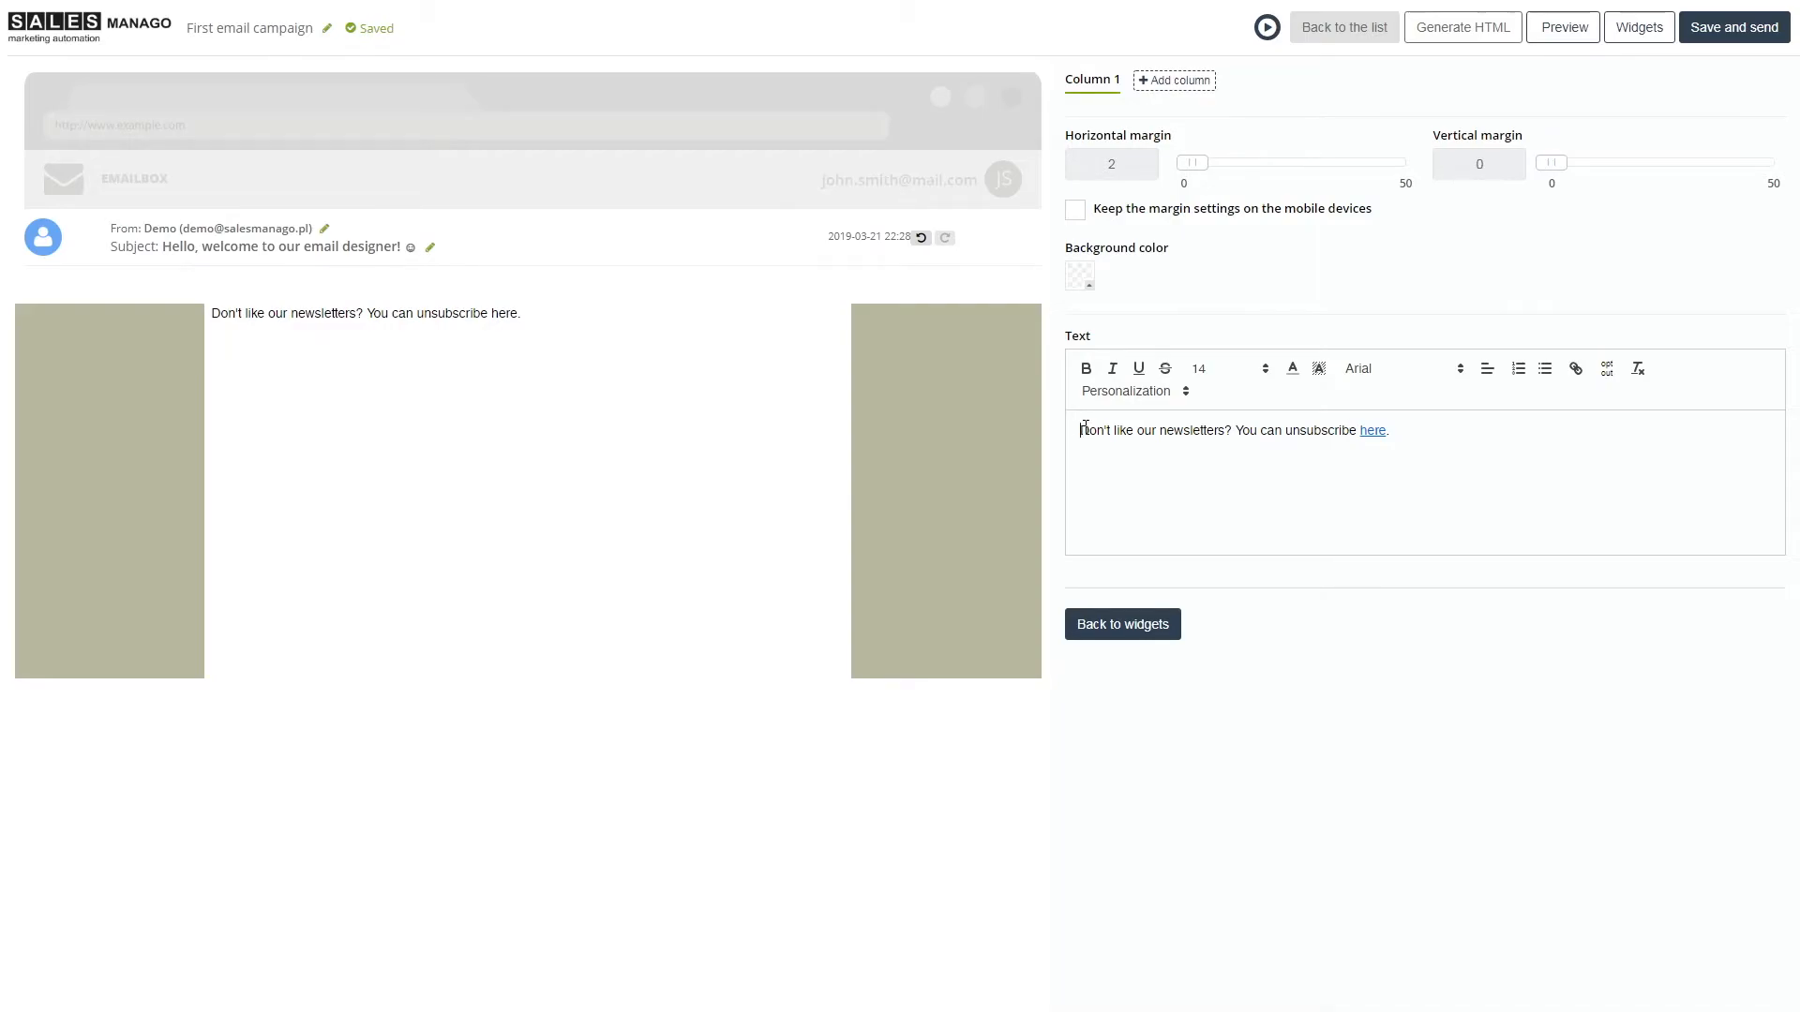
# Begin the text with "Hey there" followed by the $name.p1$ personalization attribute.
pyautogui.write('Hey t')
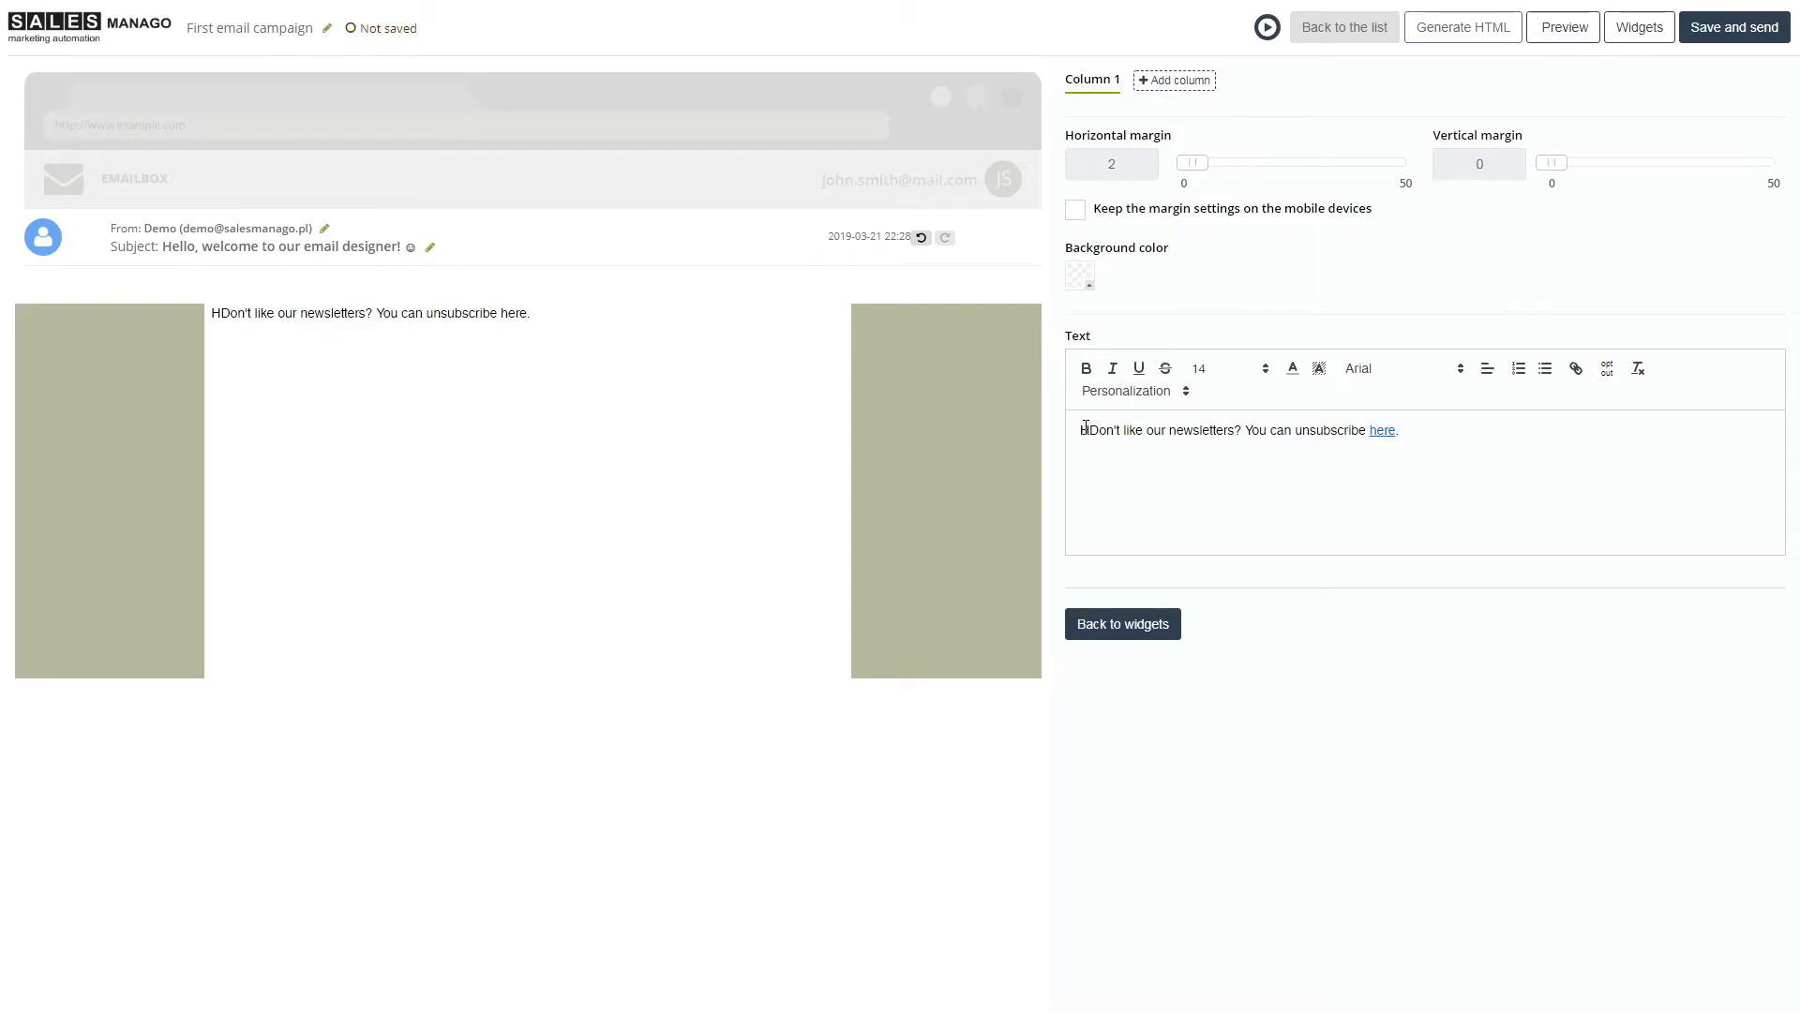
pyautogui.write('here')
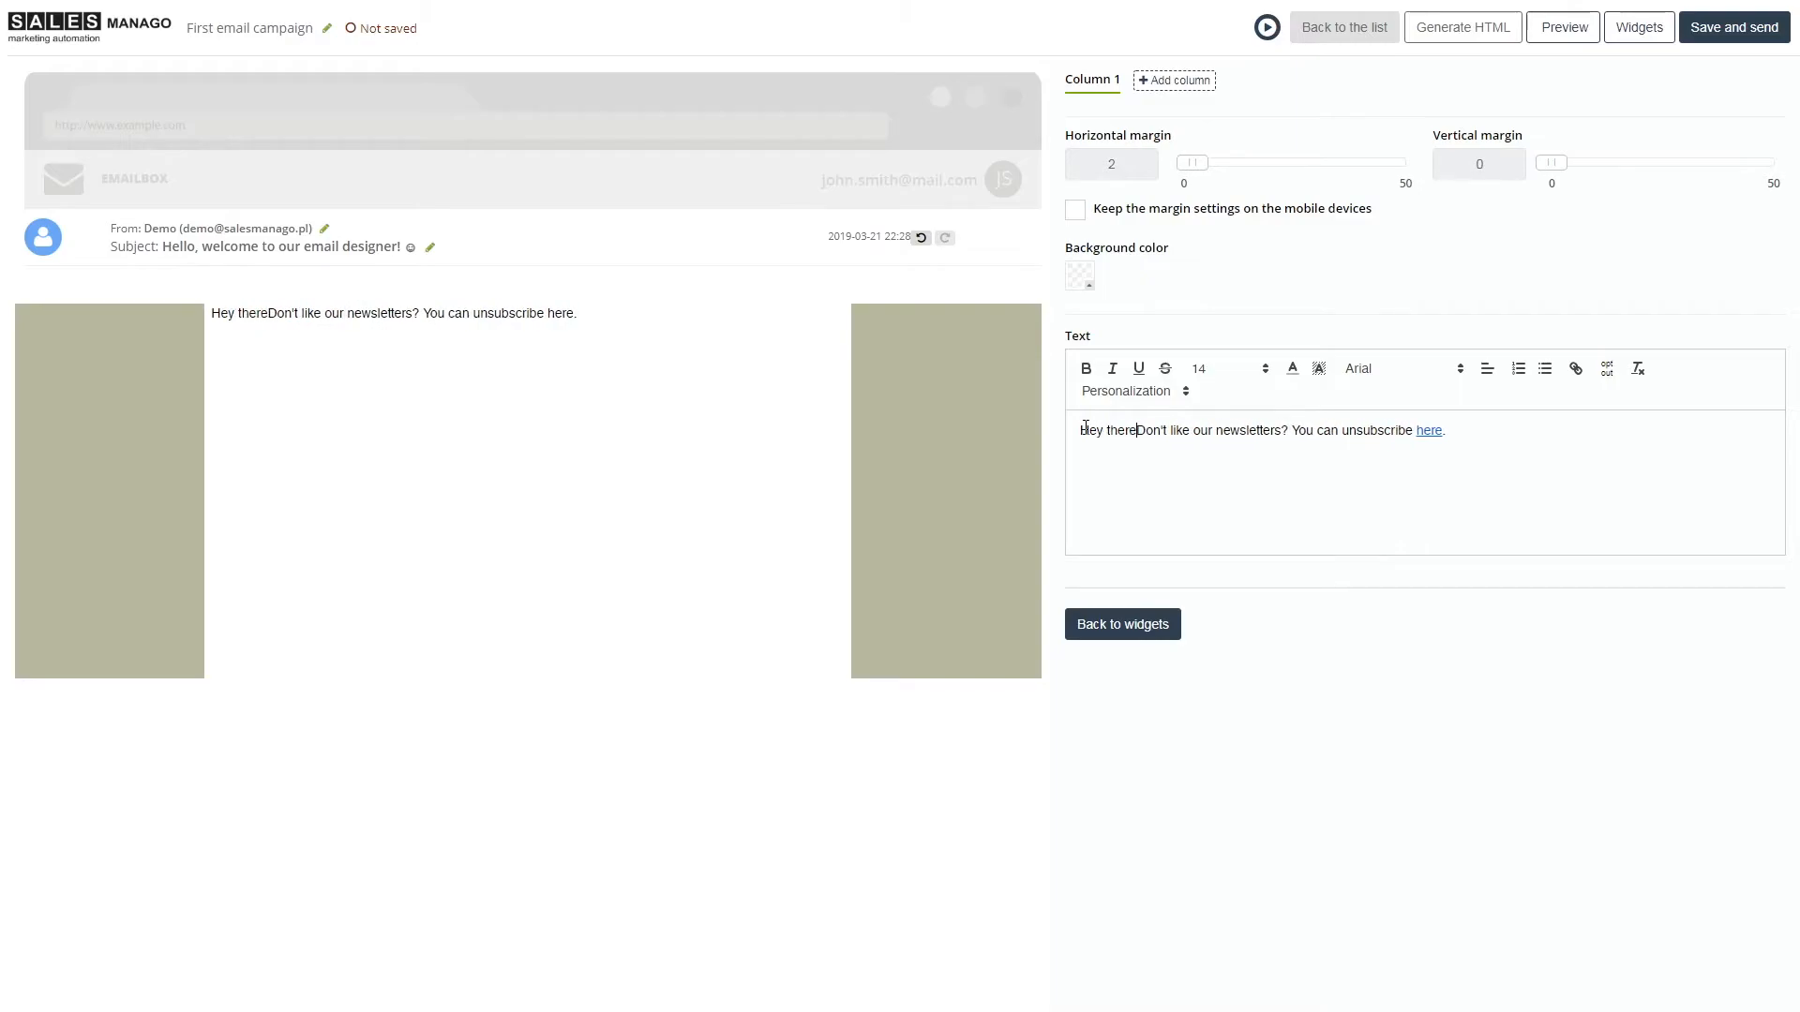
pyautogui.click(1178, 394)
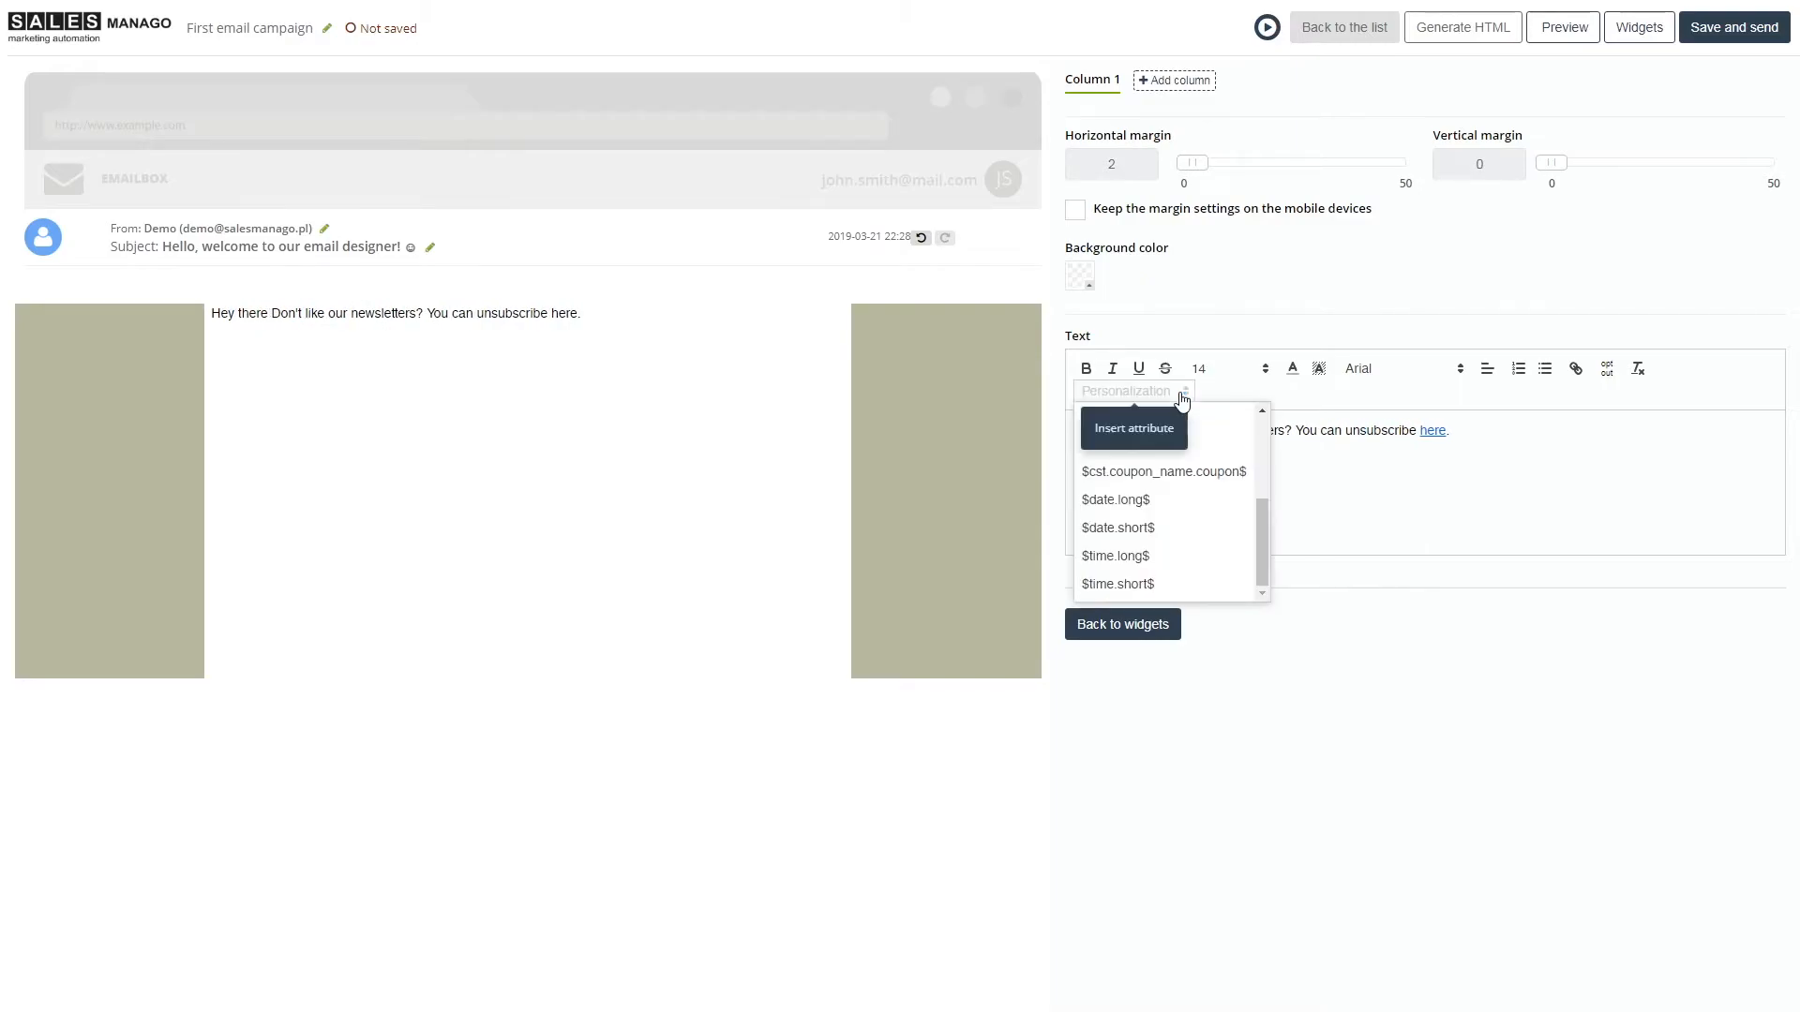
pyautogui.scroll(3, 1186, 456)
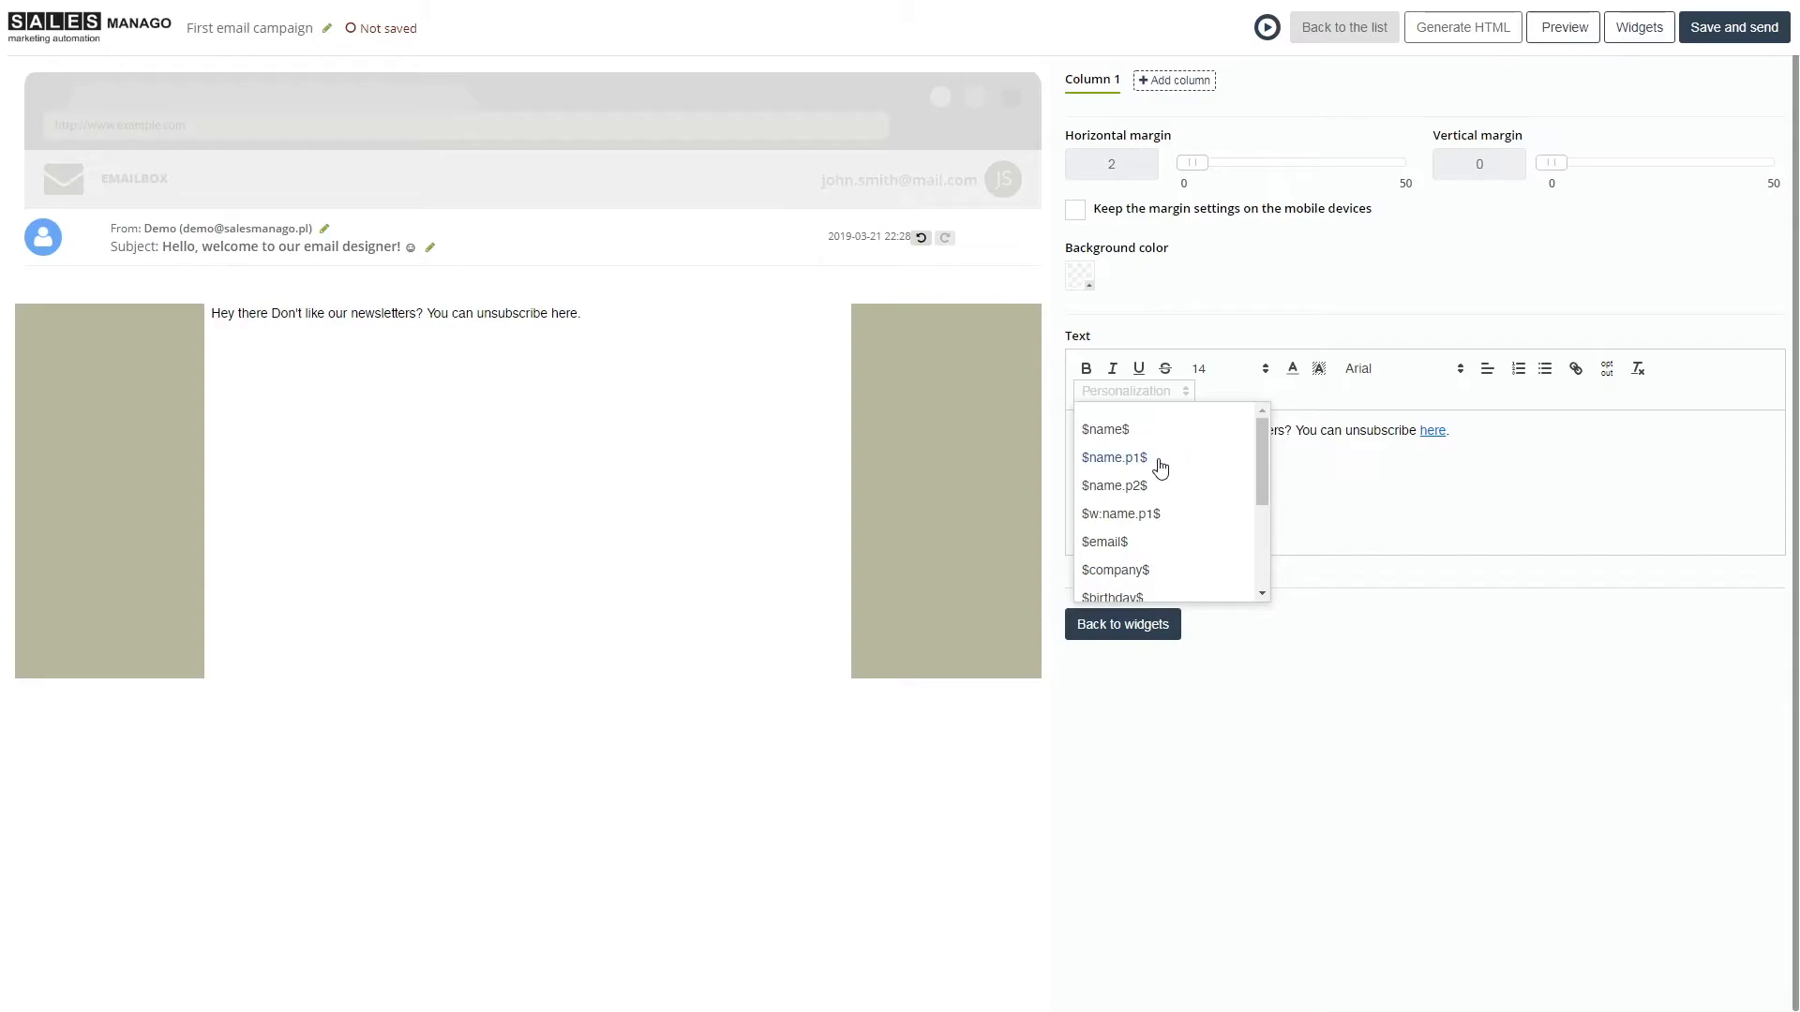
pyautogui.click(1158, 461)
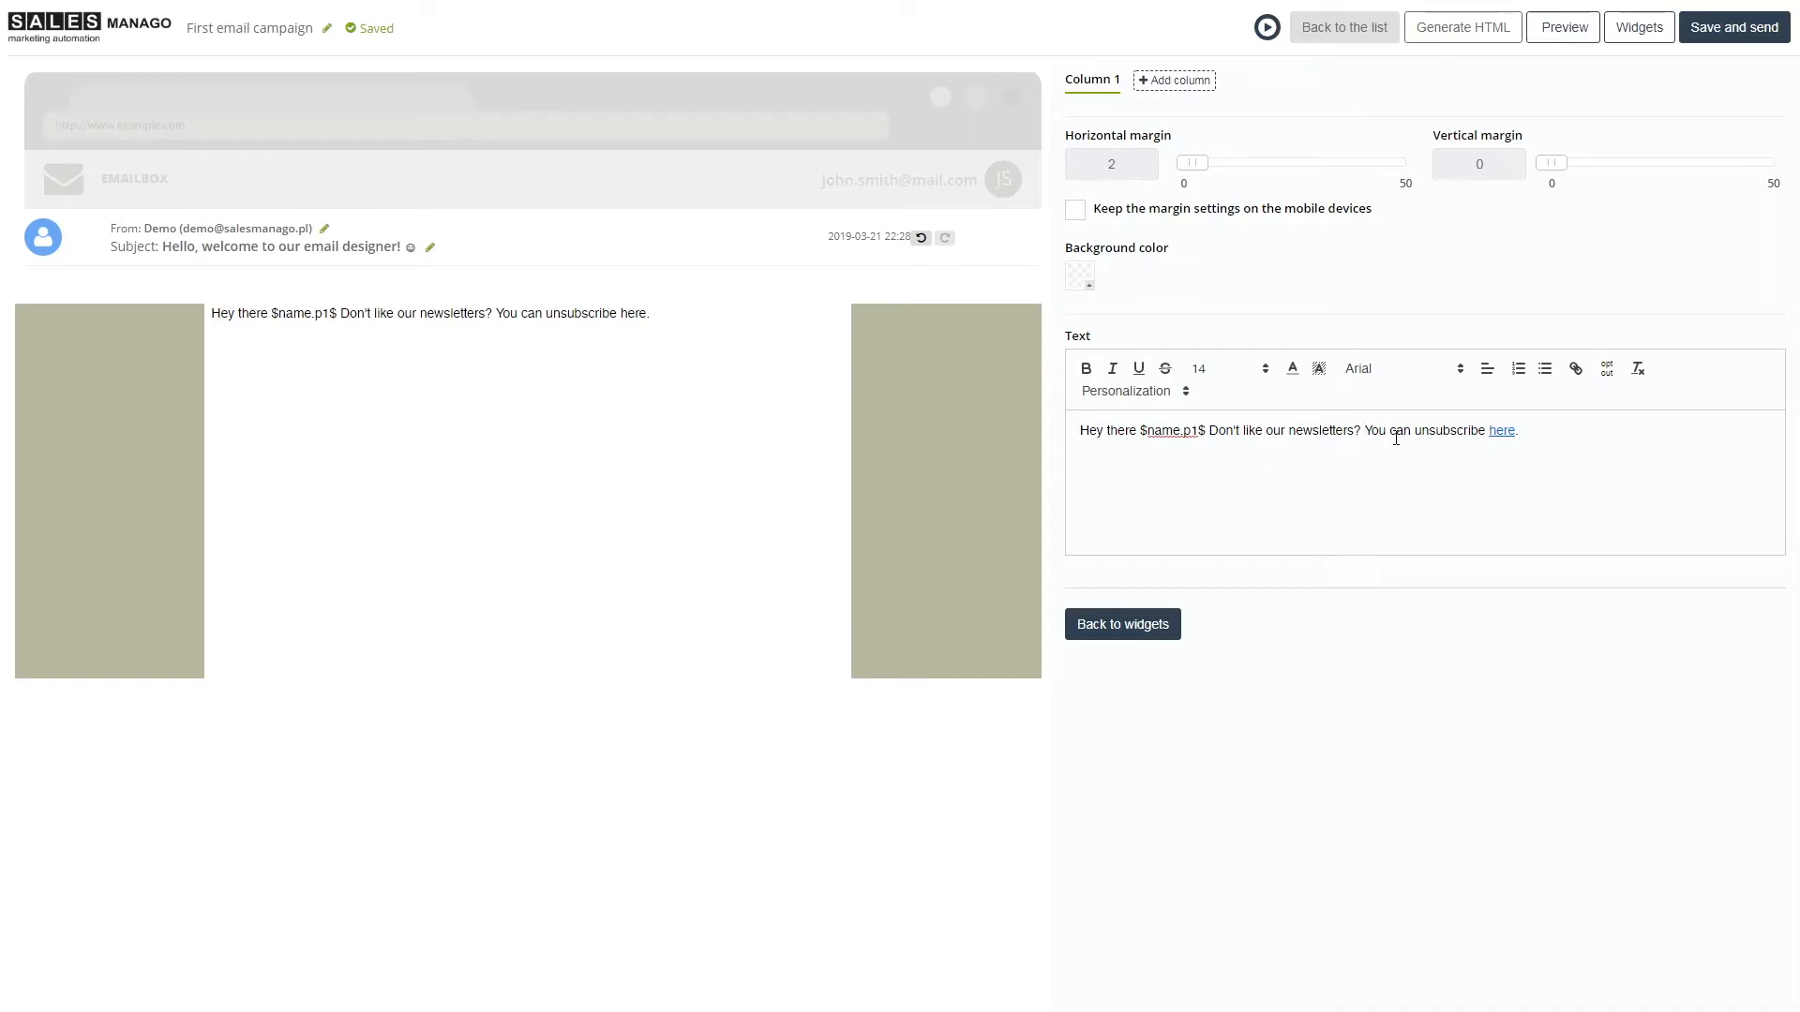
# Break the text onto a new line before "You can unsubscribe" and center both lines.
pyautogui.press('Return')
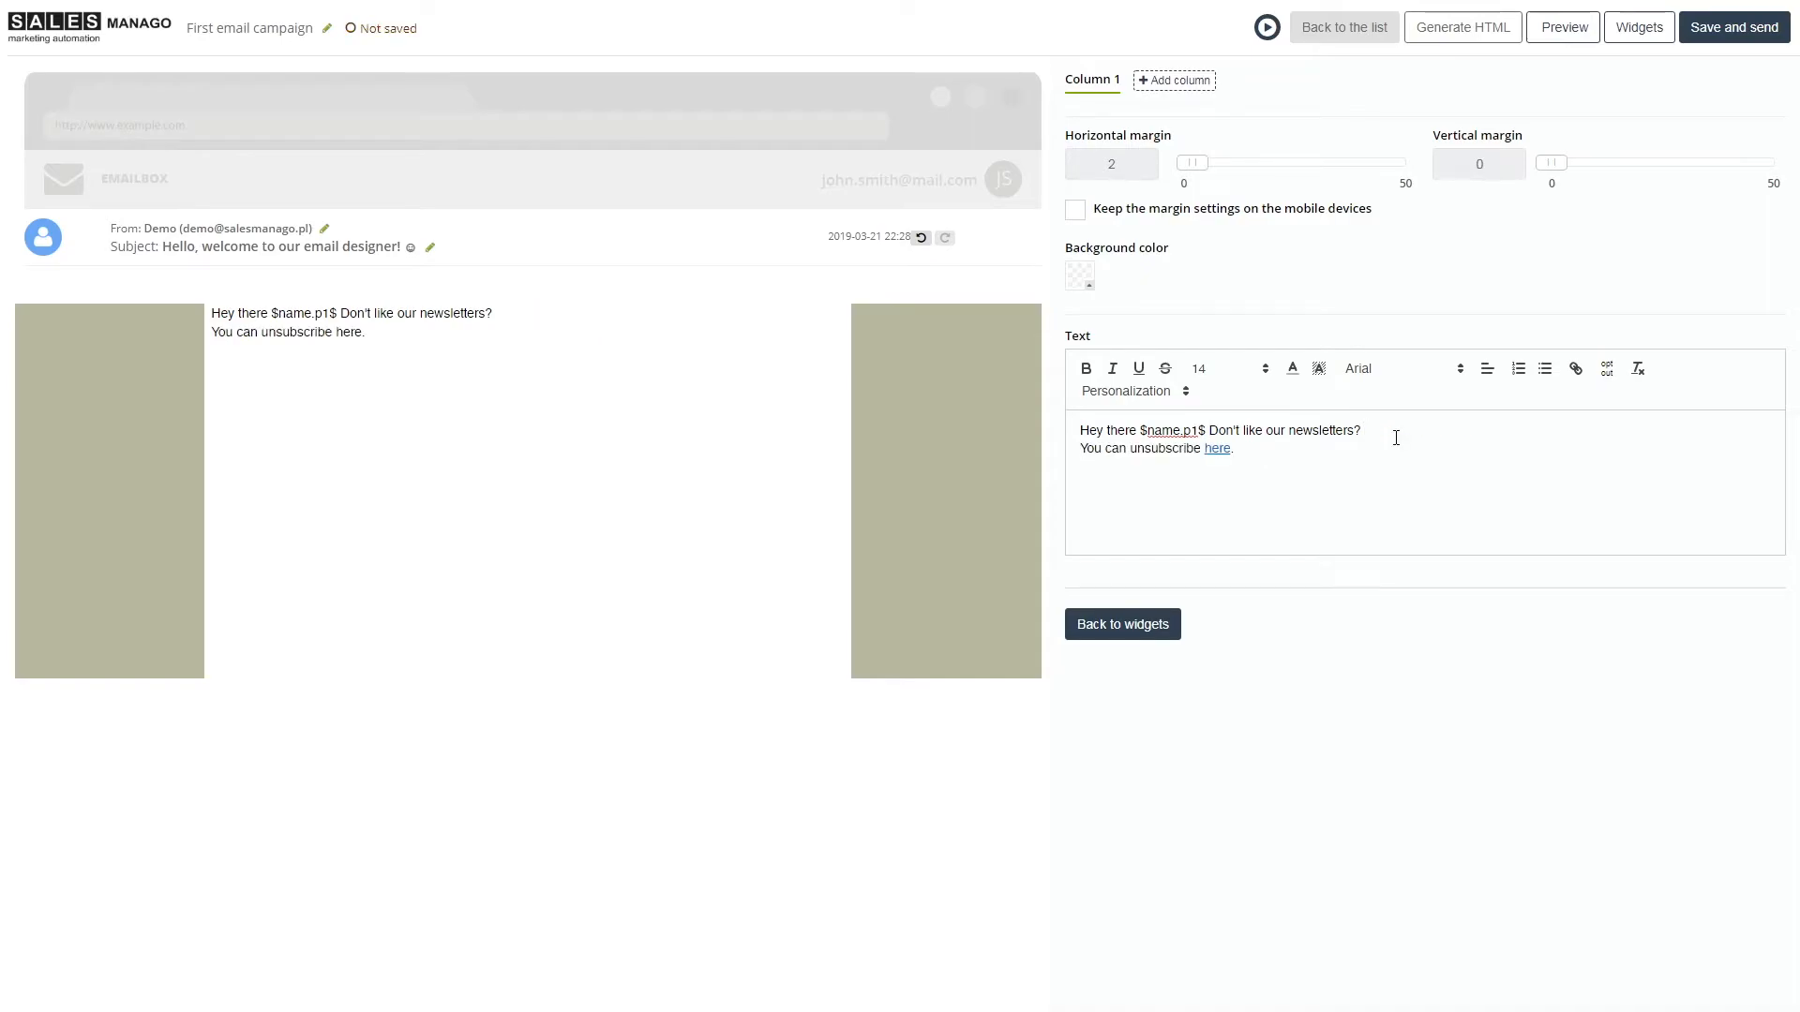
pyautogui.moveTo(1343, 456); pyautogui.dragTo(1074, 394)
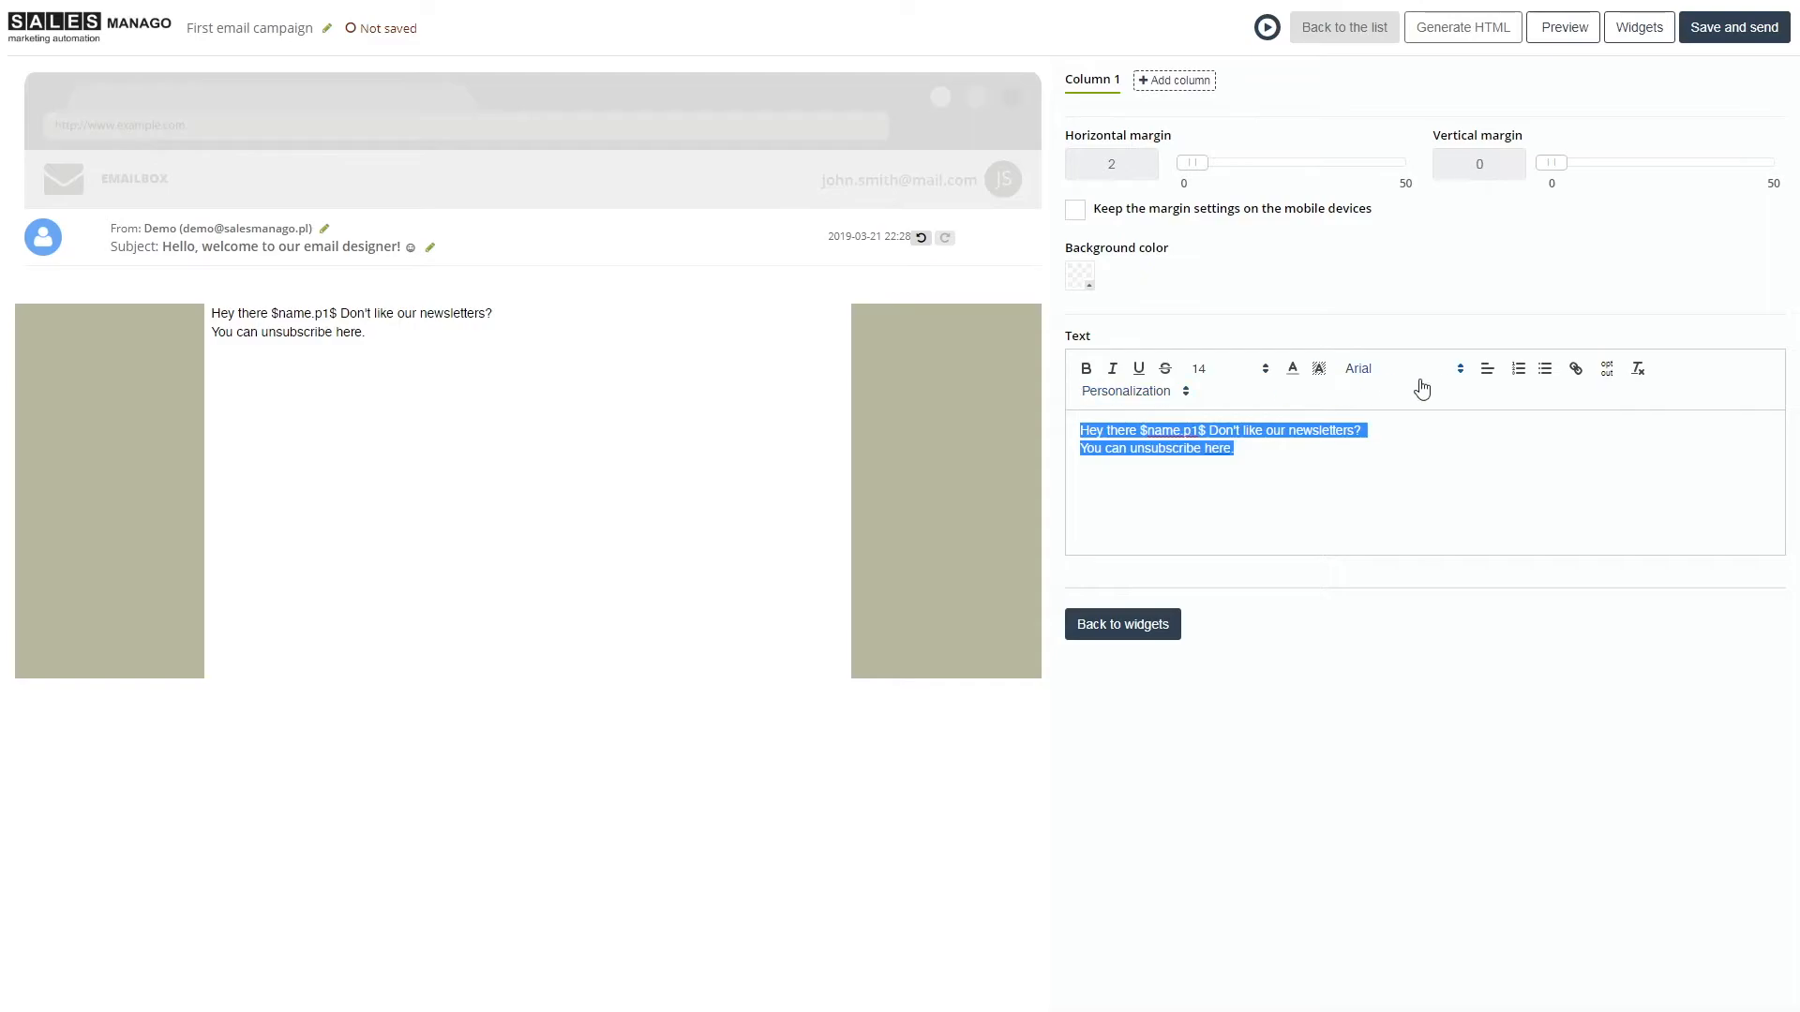
pyautogui.click(1487, 368)
pyautogui.click(1488, 415)
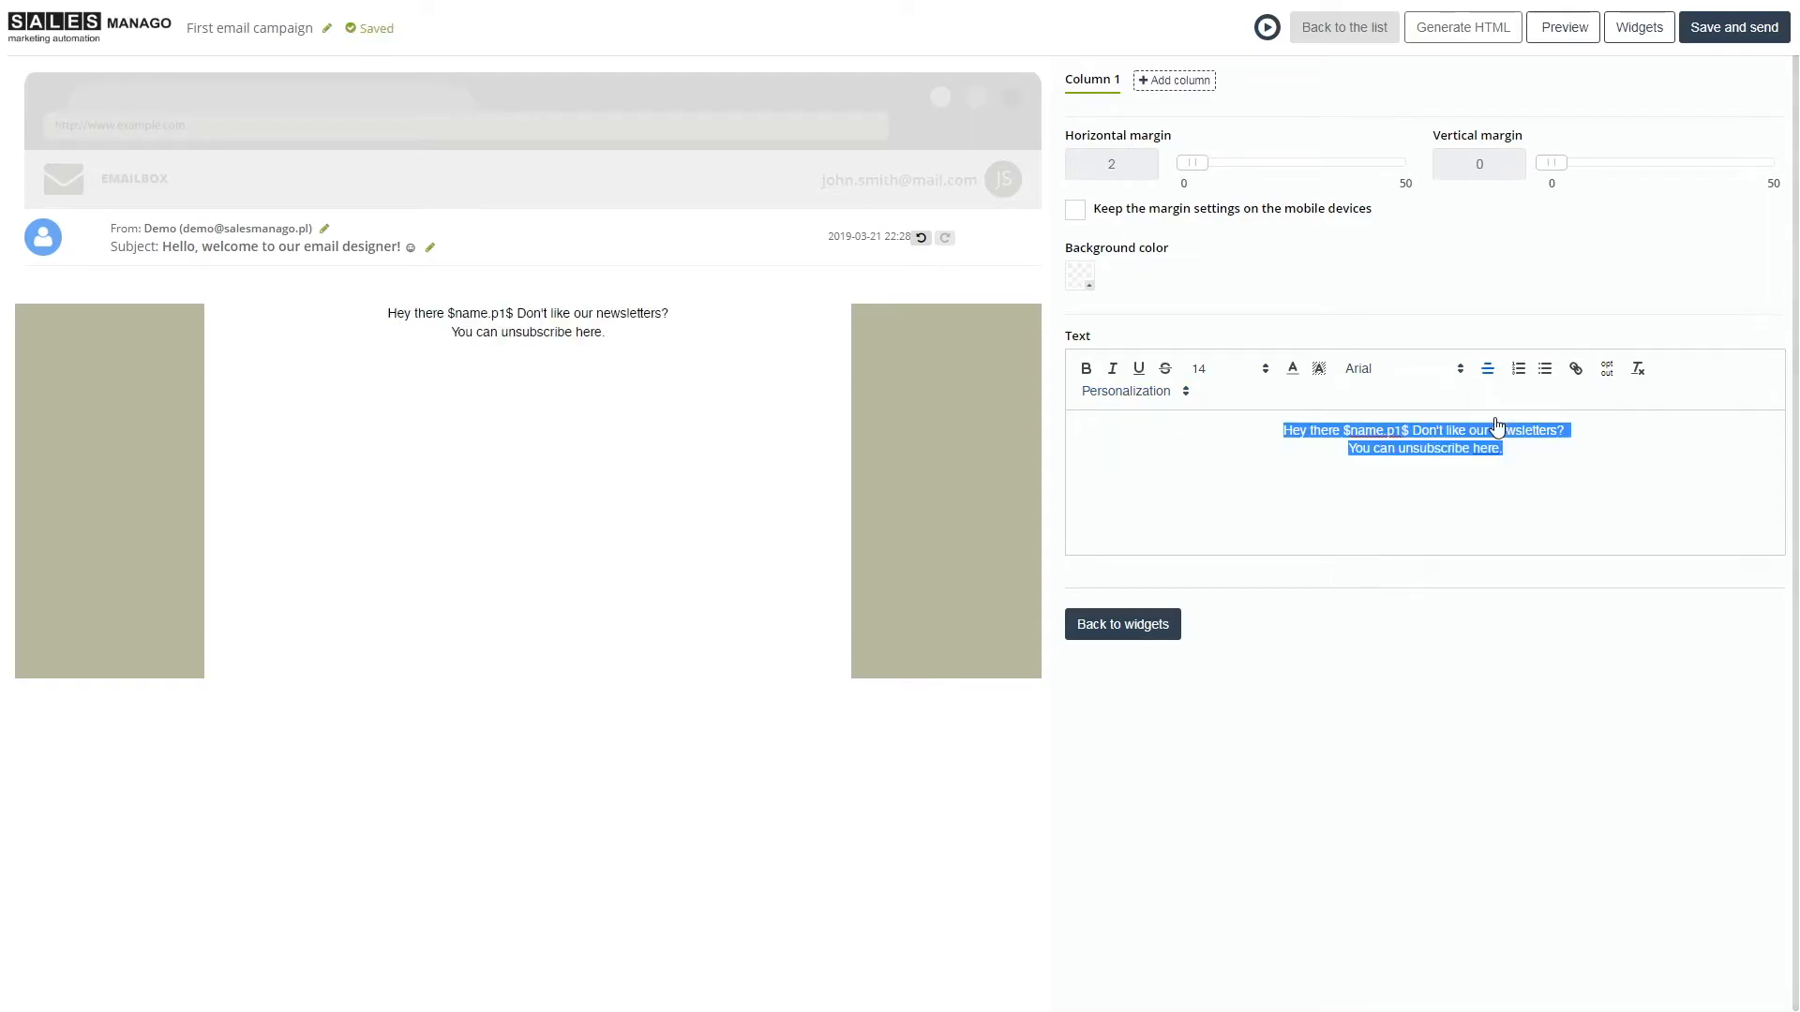
pyautogui.click(1261, 510)
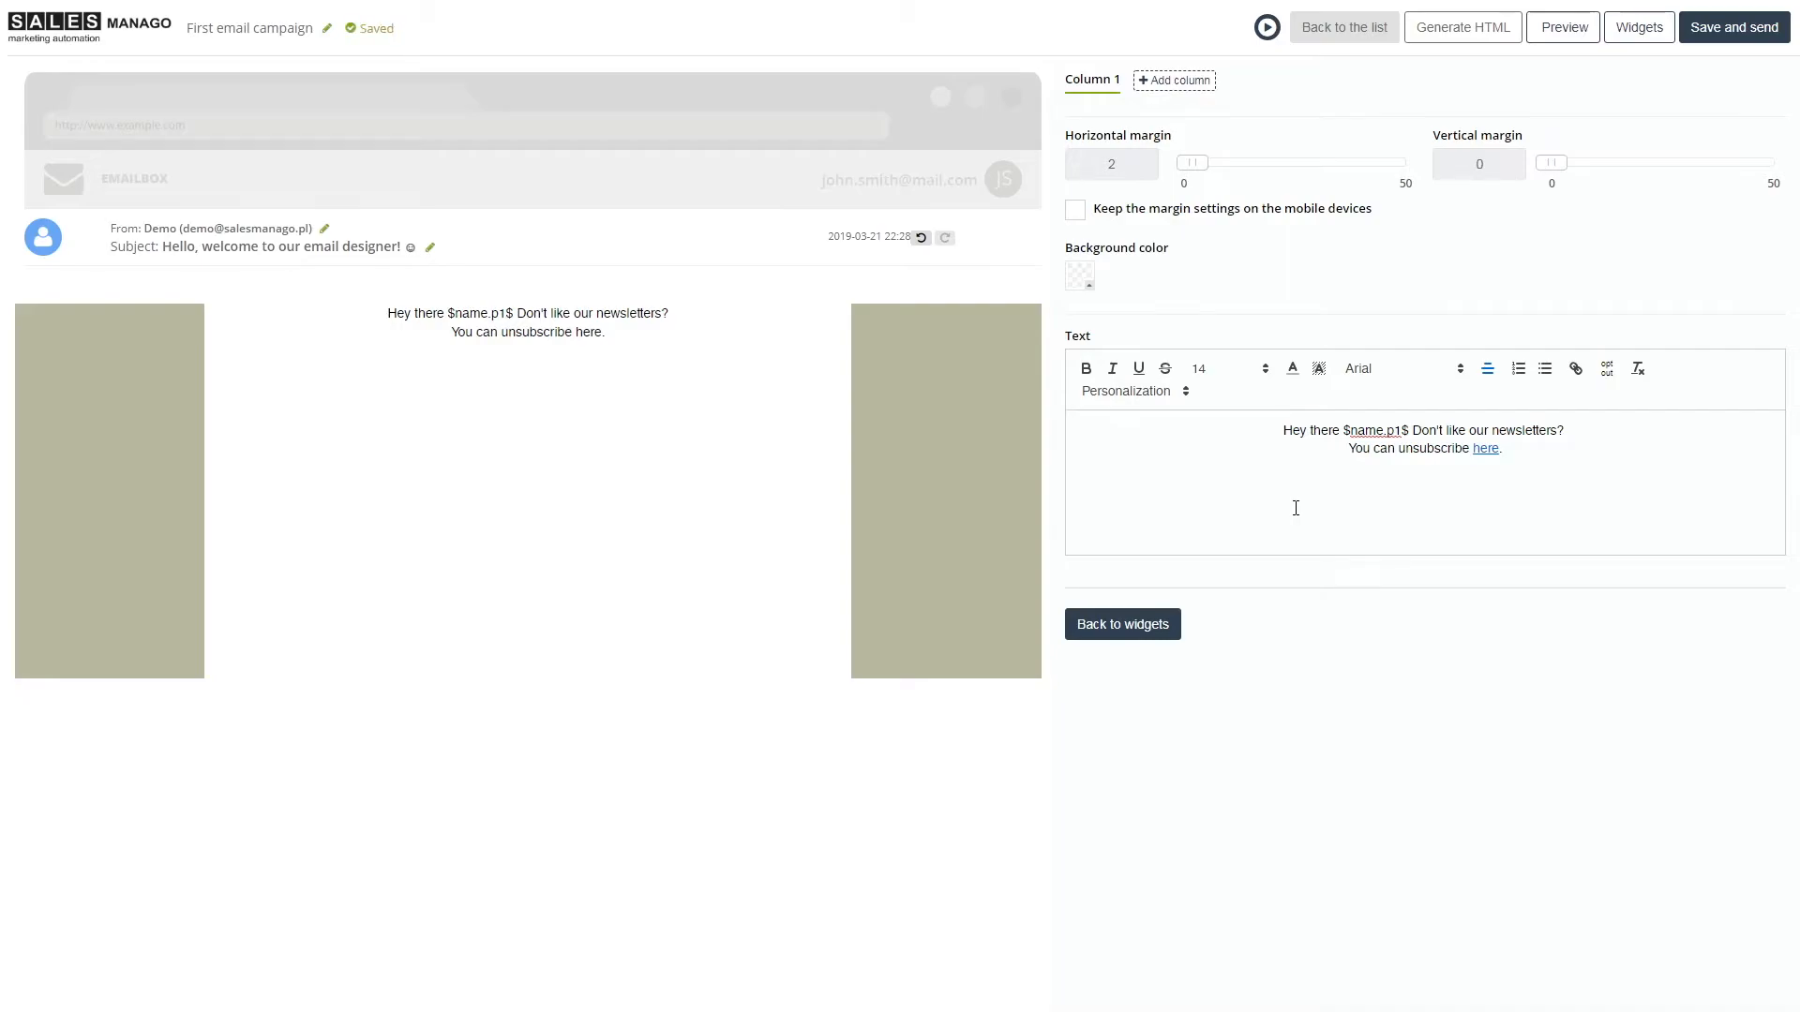
# Add an Image widget above the text with the SALESmanago logo 7ubnofelueelea23.jpg from your gallery files, and open its settings.
pyautogui.click(1648, 37)
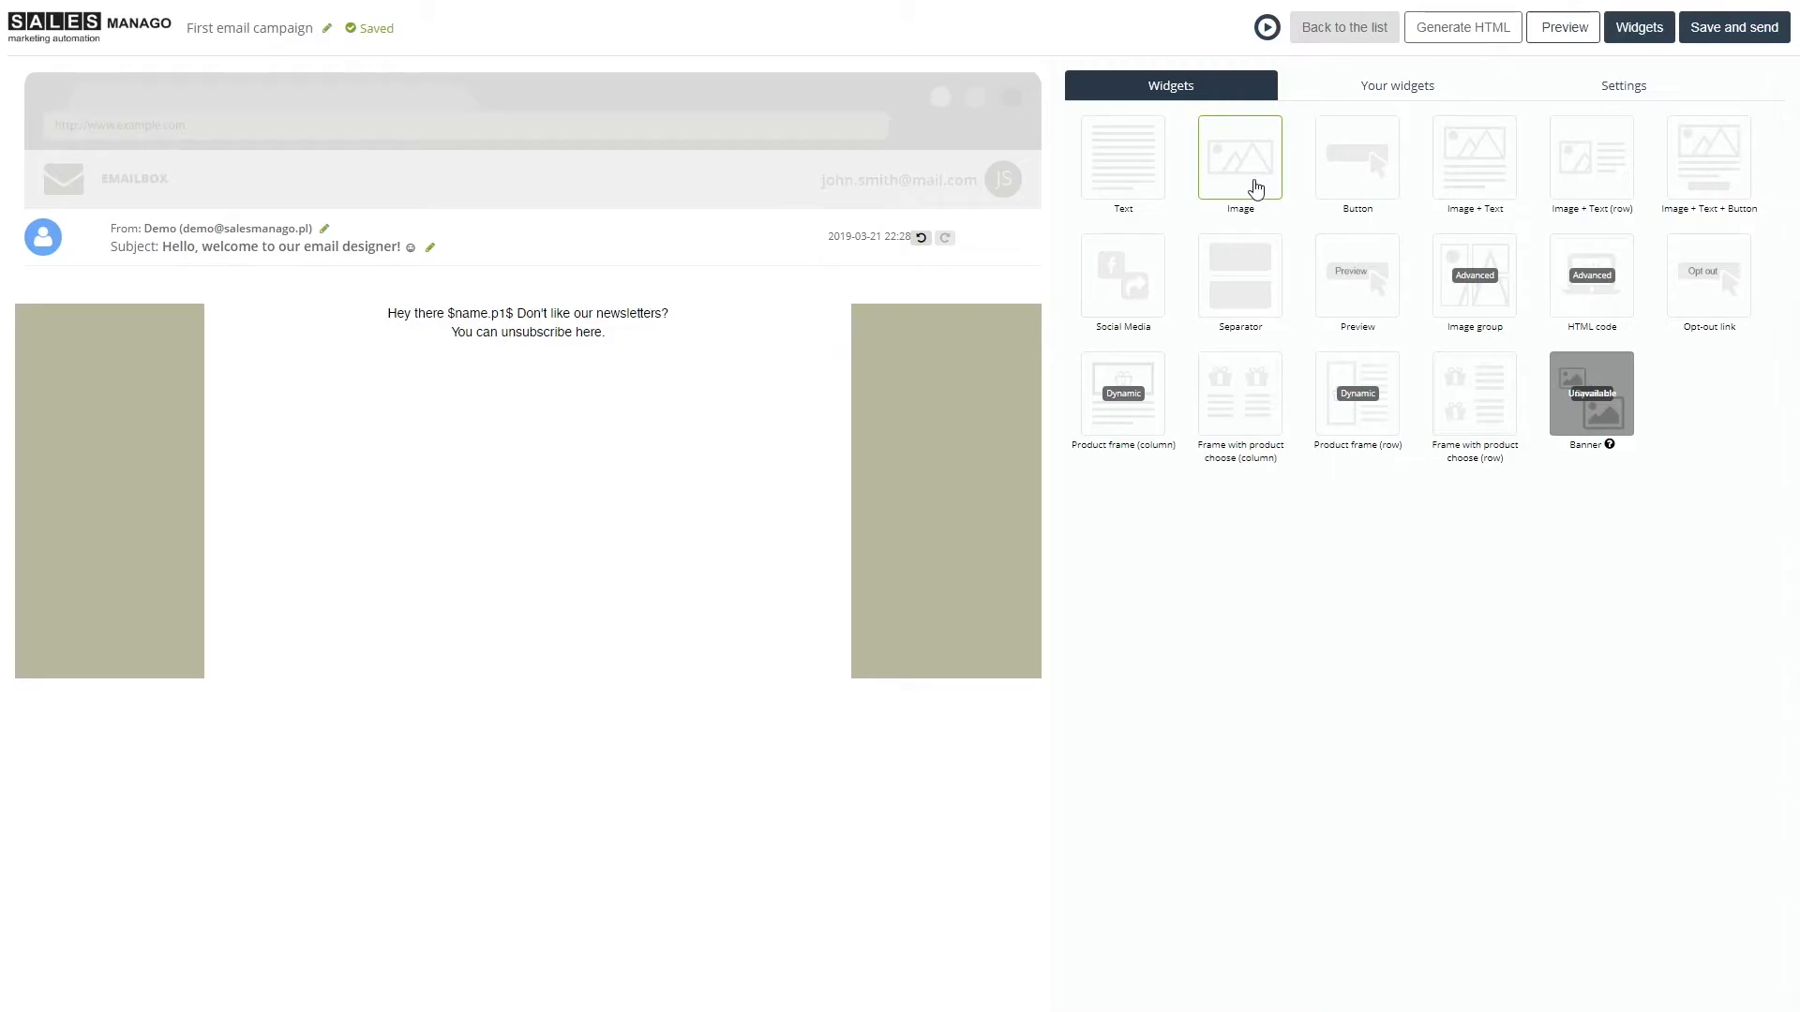
pyautogui.moveTo(1261, 178); pyautogui.dragTo(643, 328)
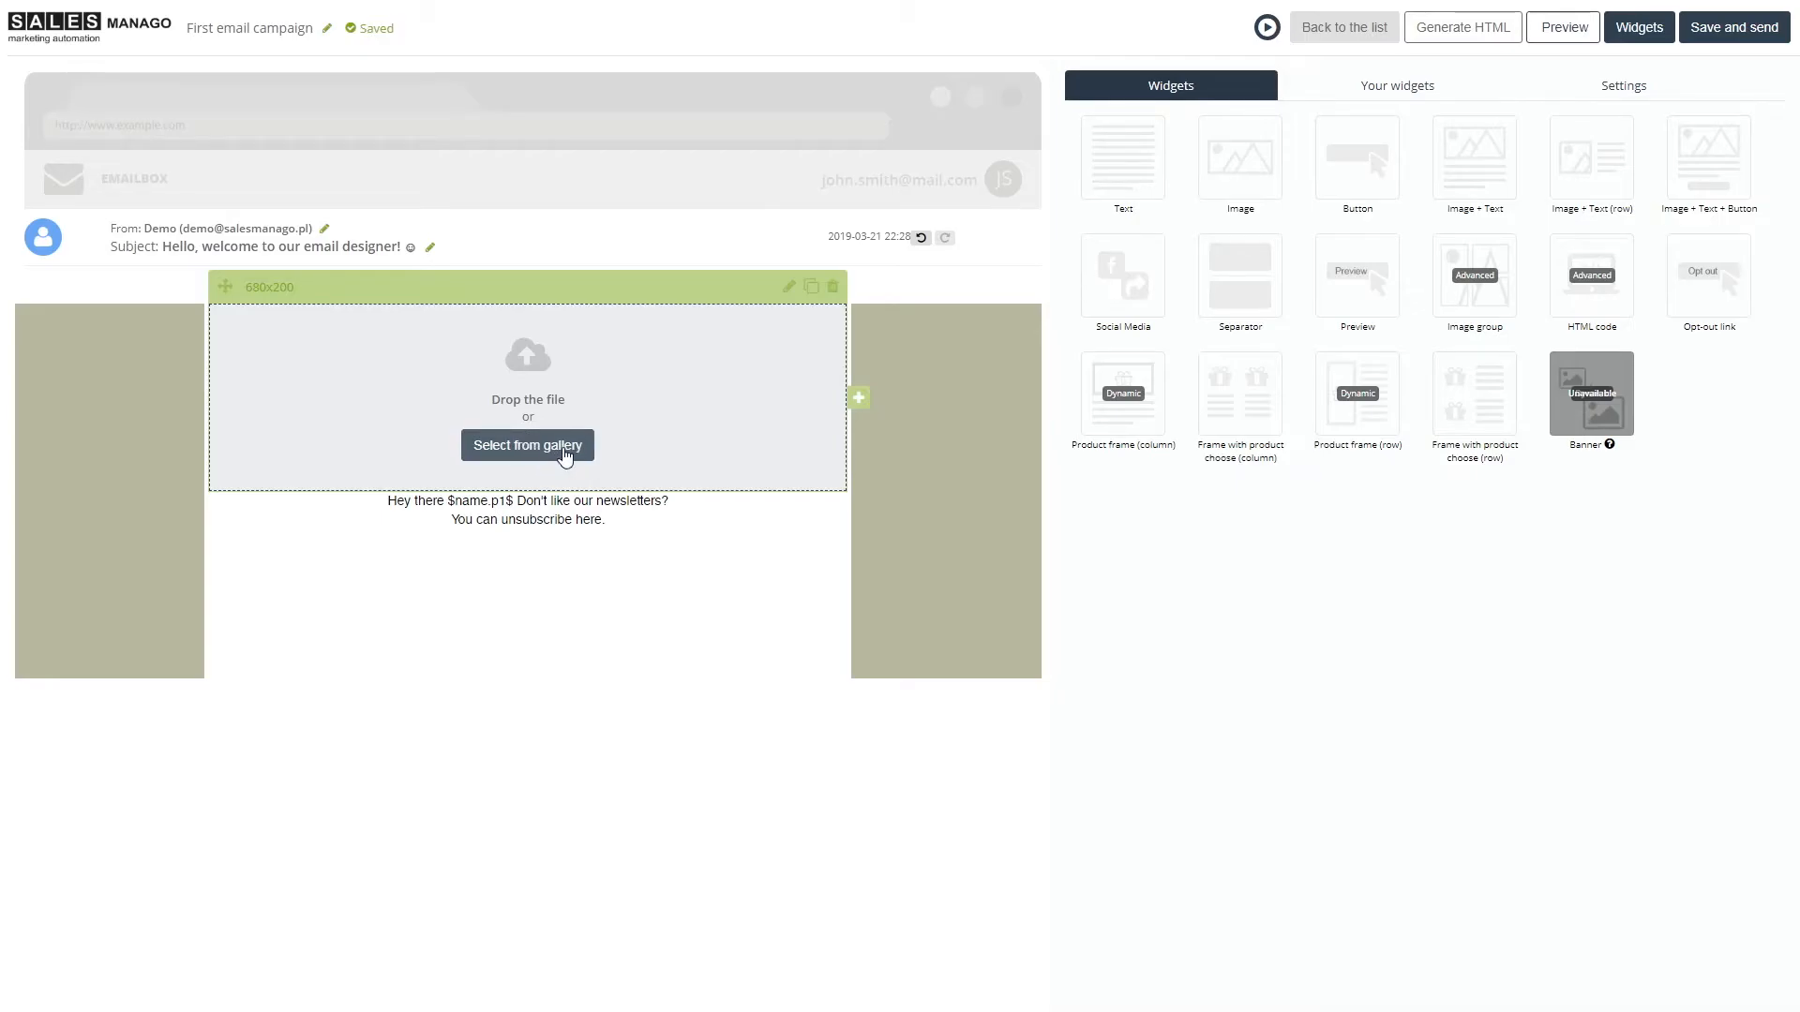
pyautogui.click(565, 457)
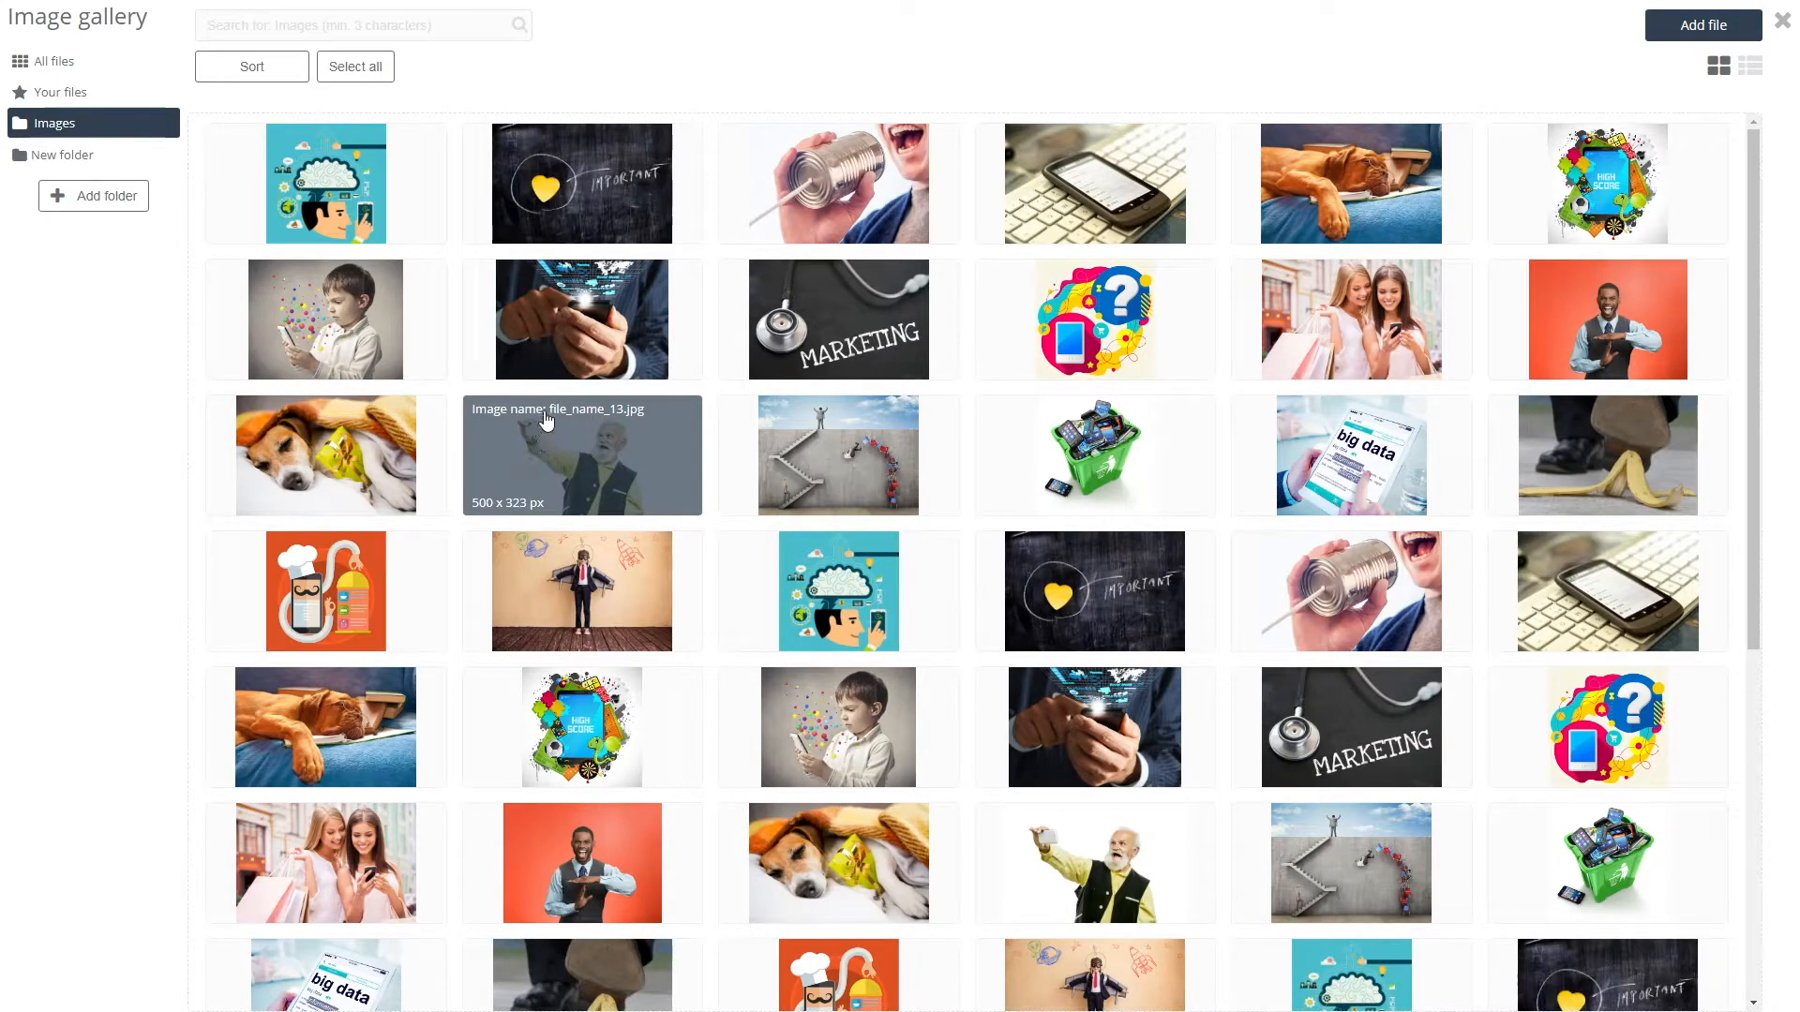
pyautogui.click(89, 99)
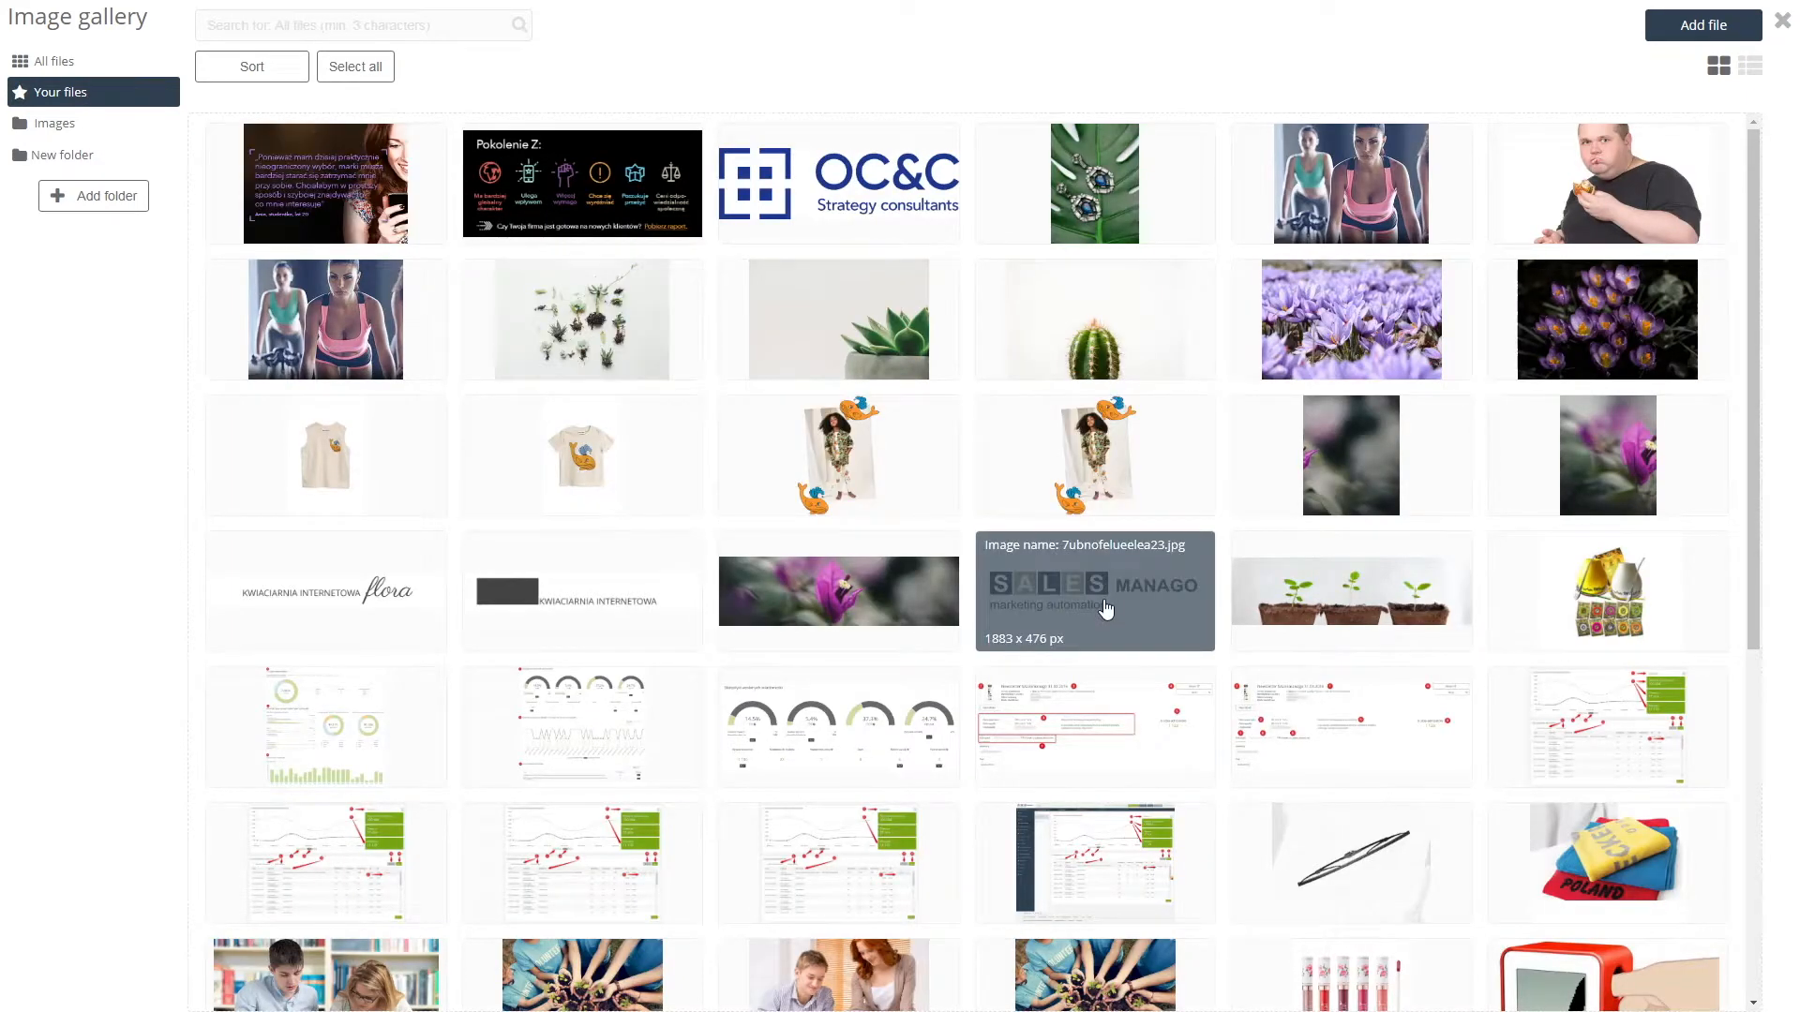
pyautogui.click(1107, 609)
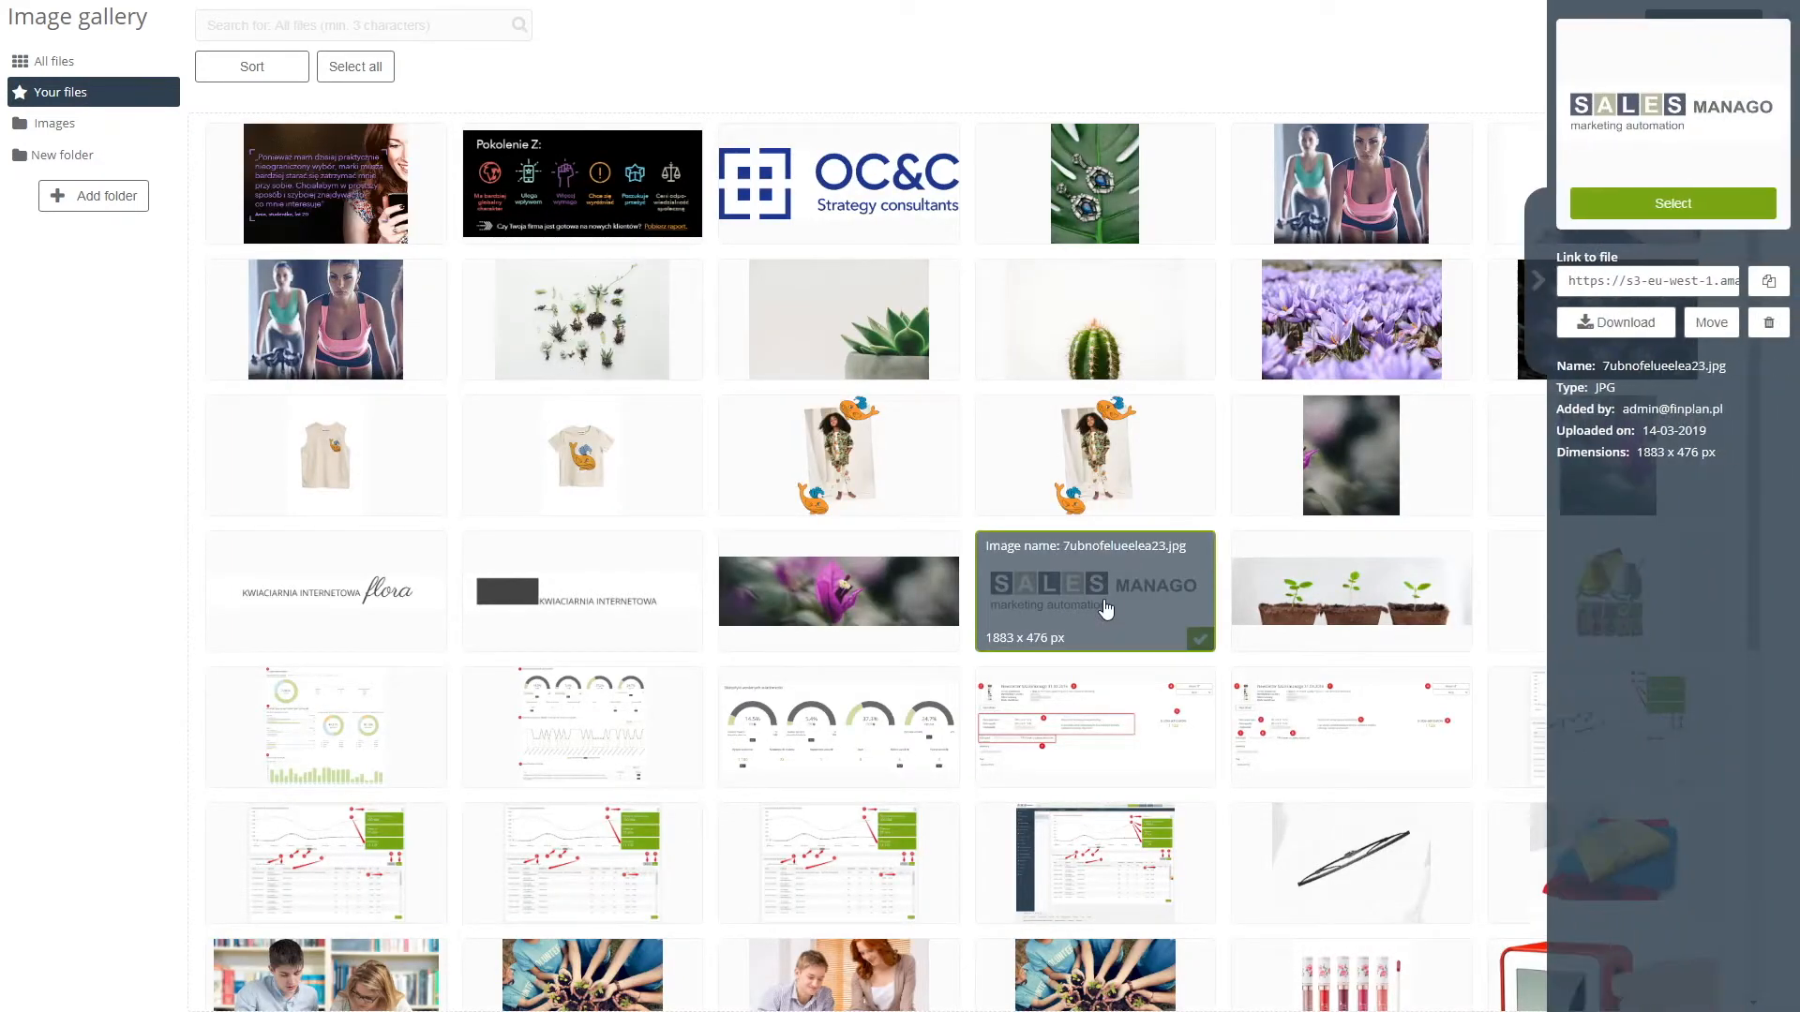
pyautogui.click(1699, 208)
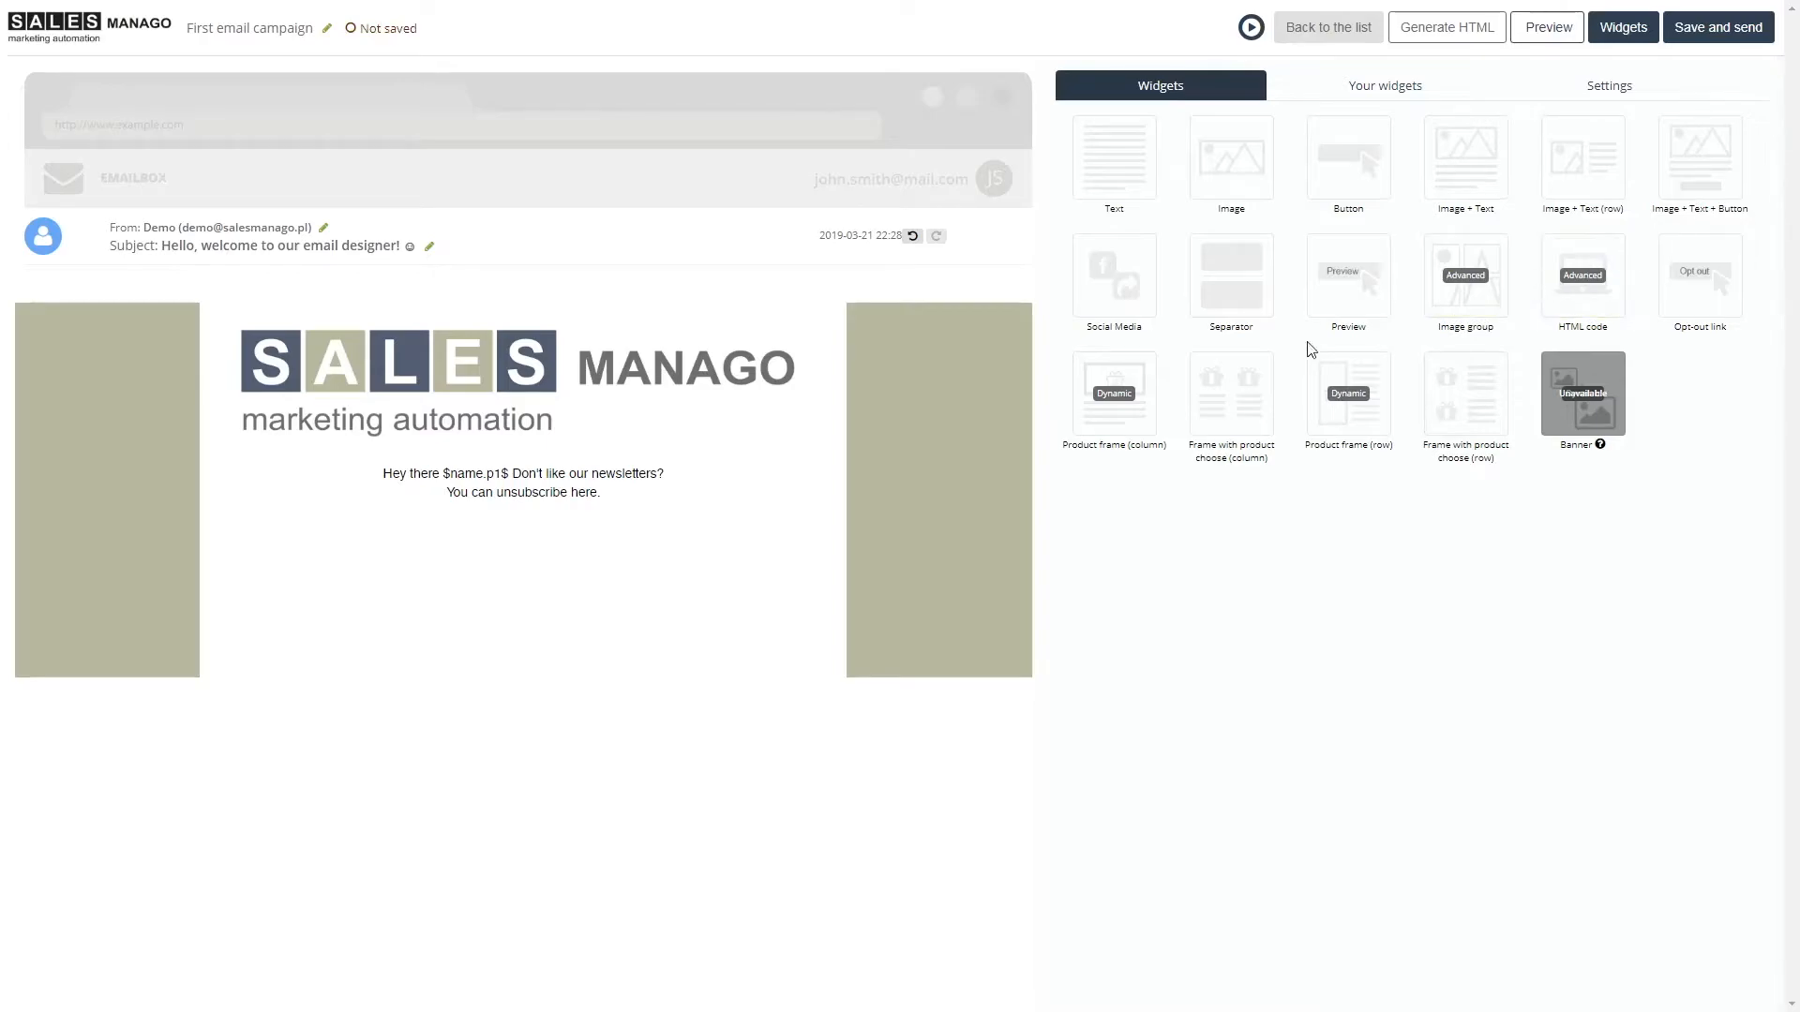
pyautogui.click(693, 359)
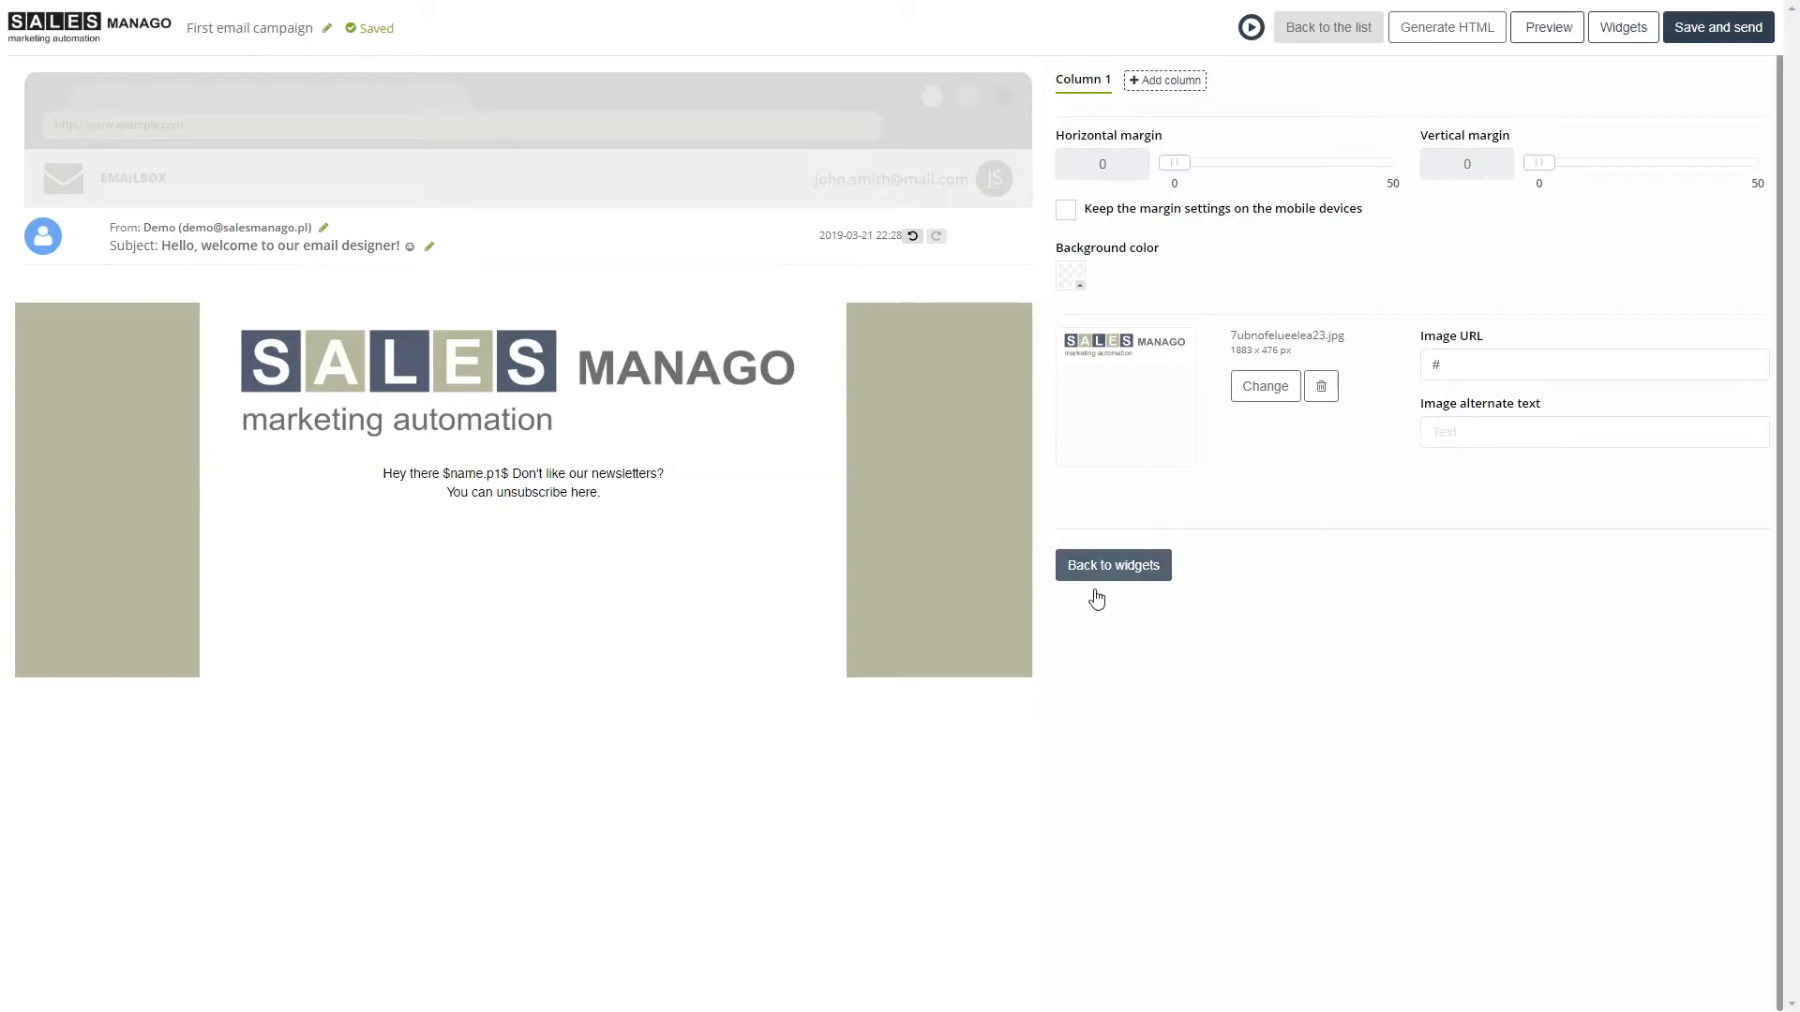
# Add a Button widget between the logo and the text and open its settings.
pyautogui.click(1624, 30)
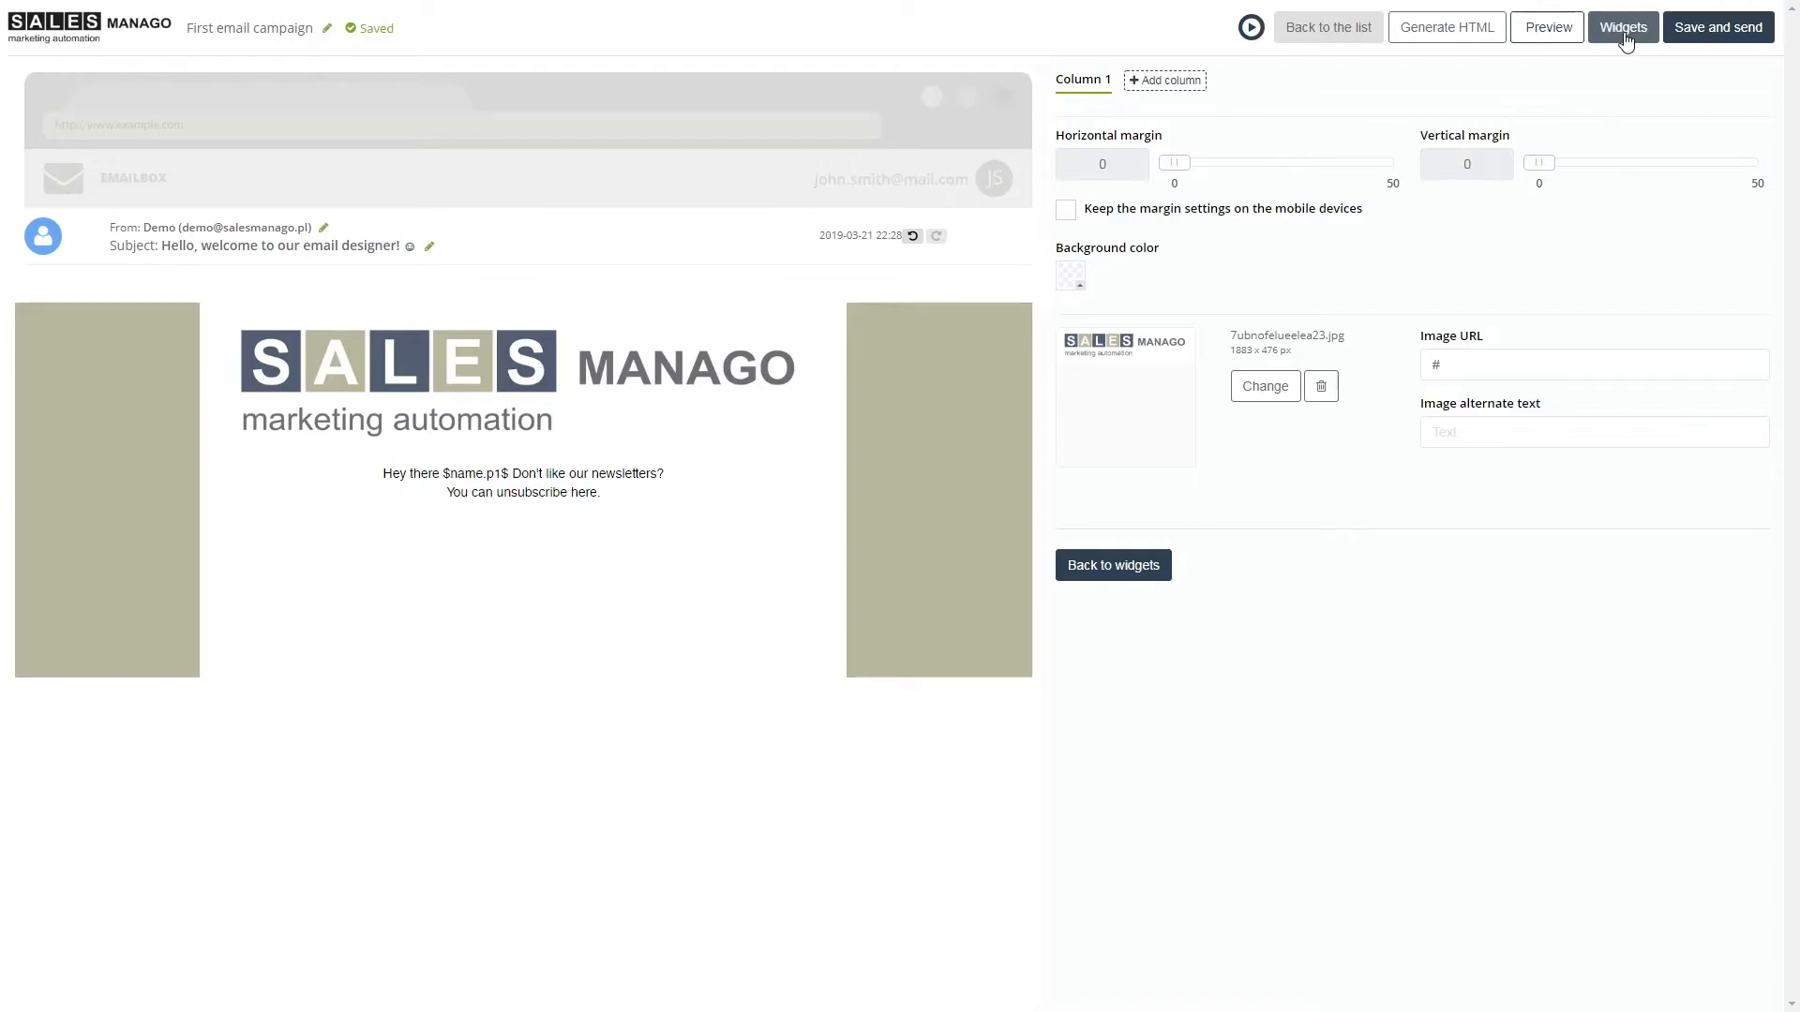
pyautogui.click(1625, 33)
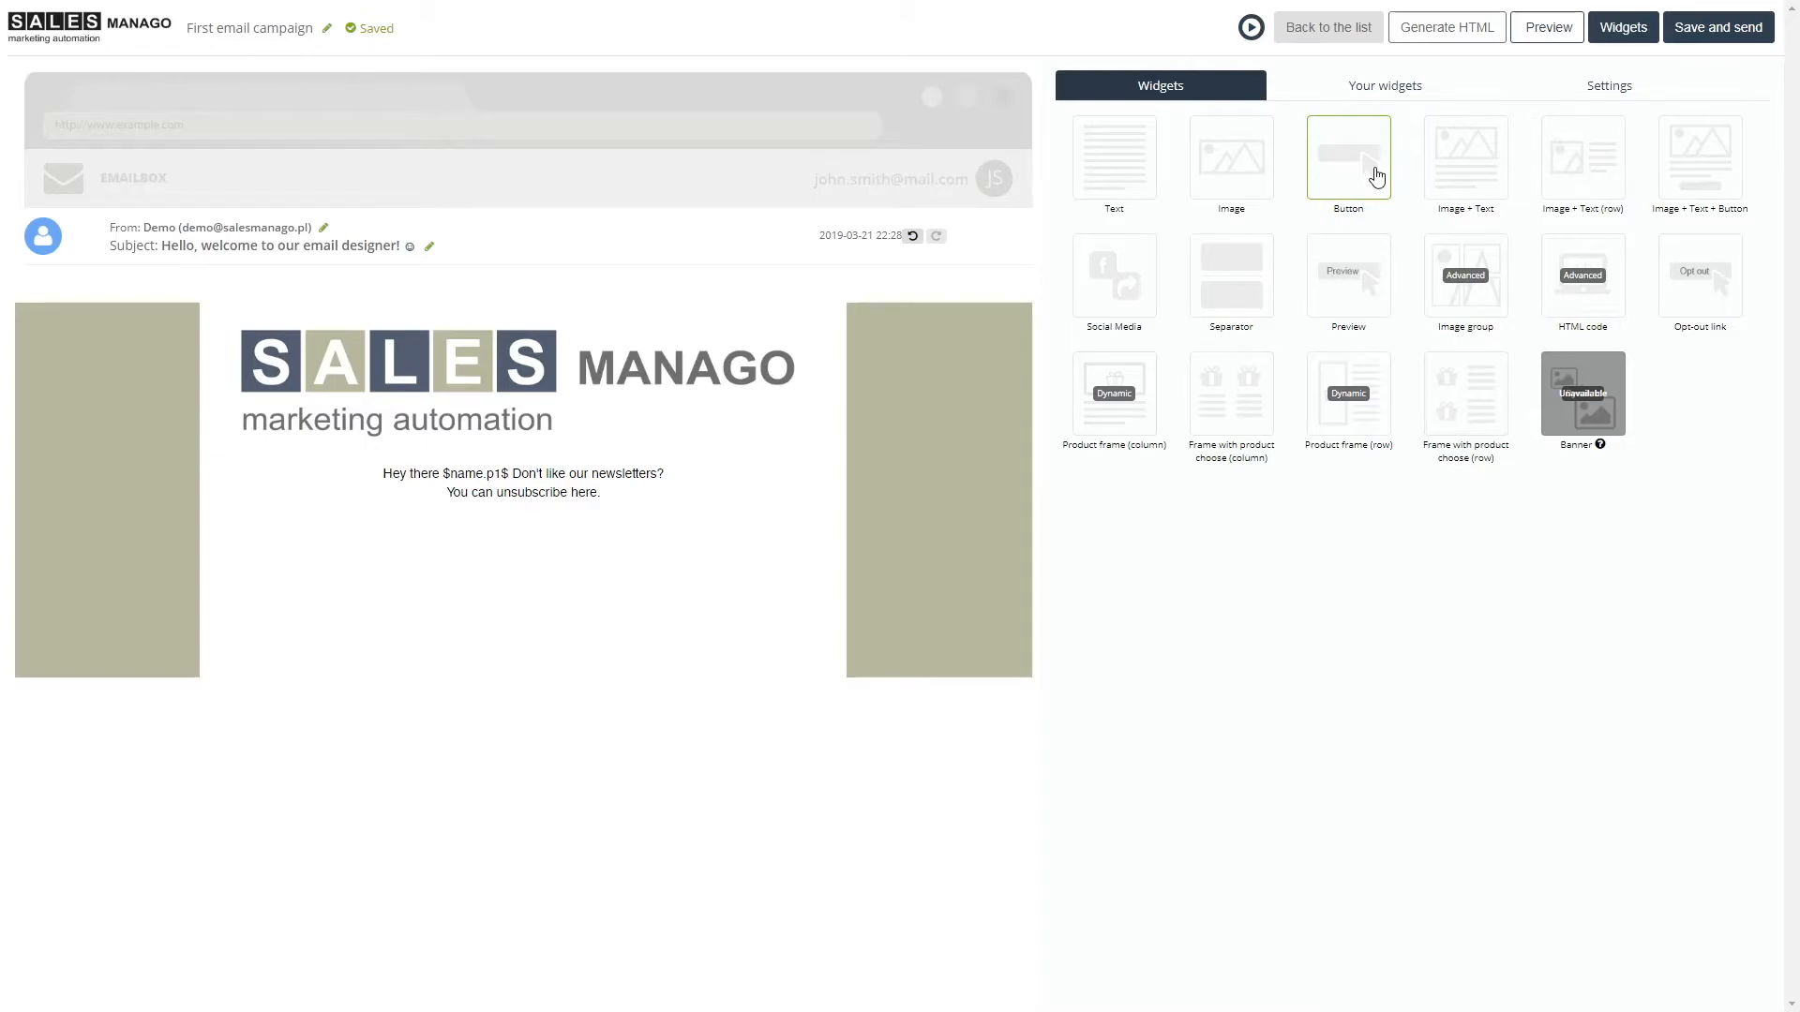
pyautogui.moveTo(1375, 177); pyautogui.dragTo(566, 547)
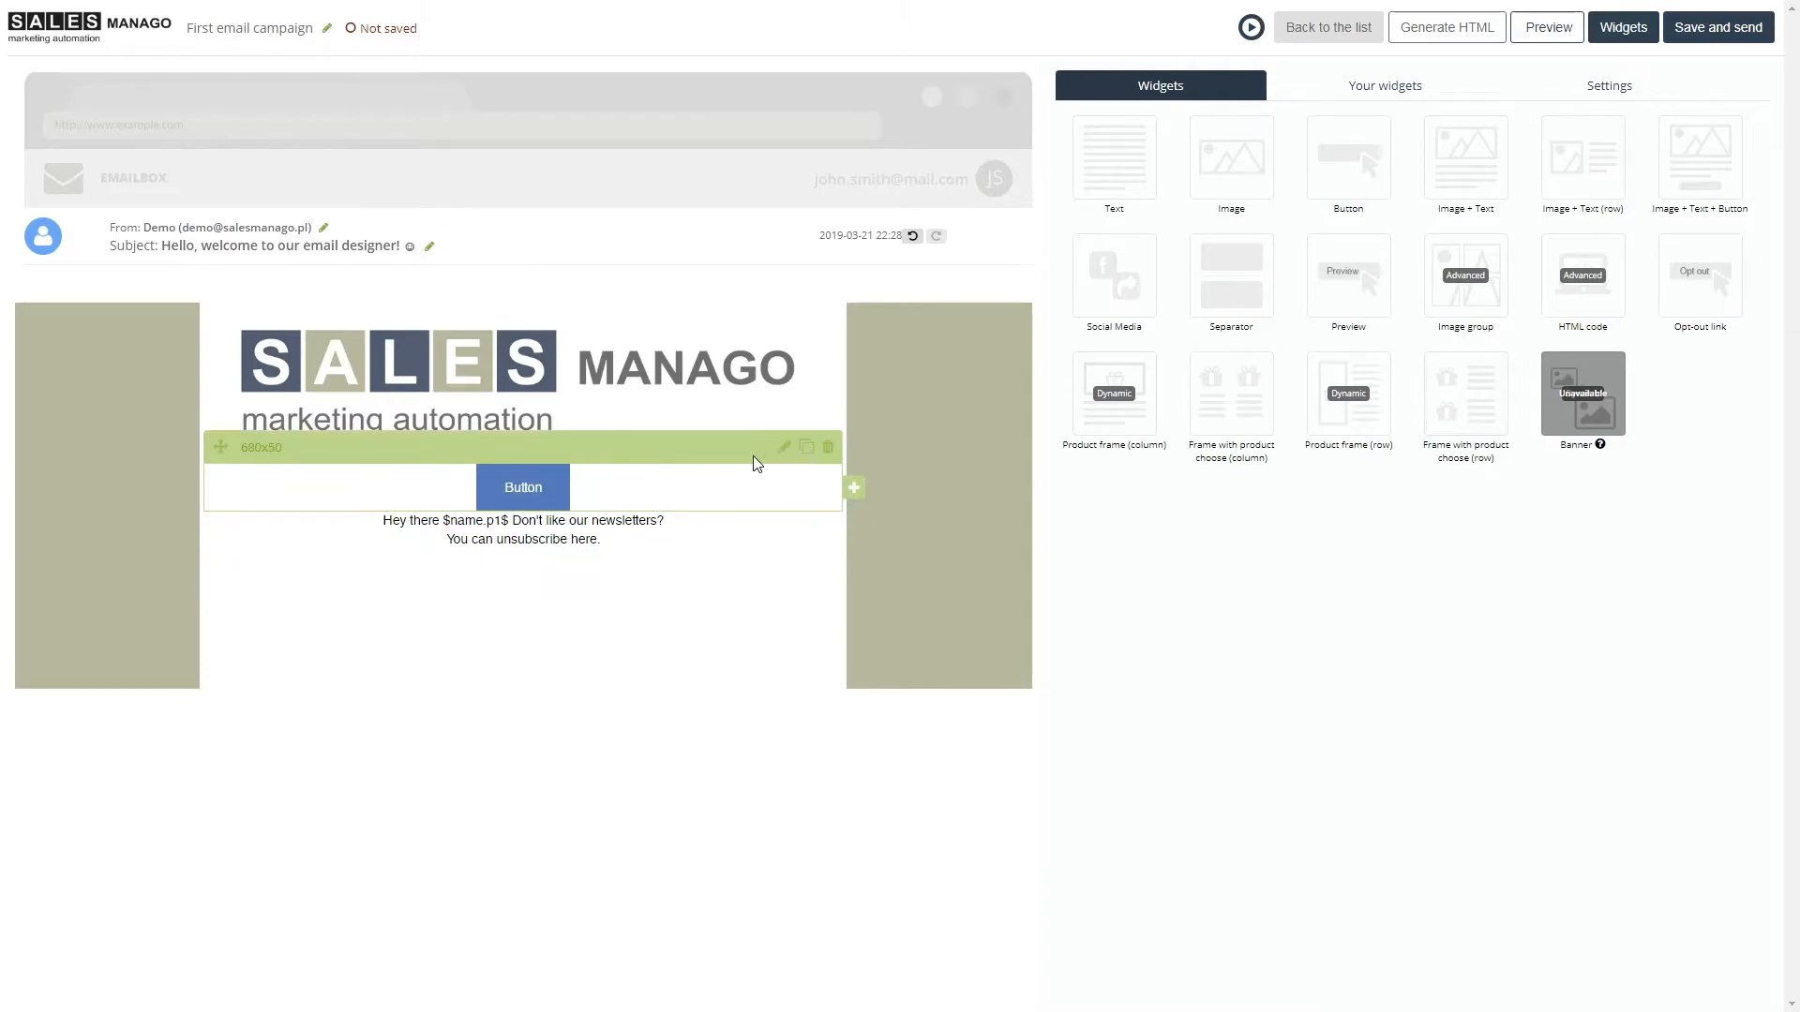
pyautogui.click(745, 501)
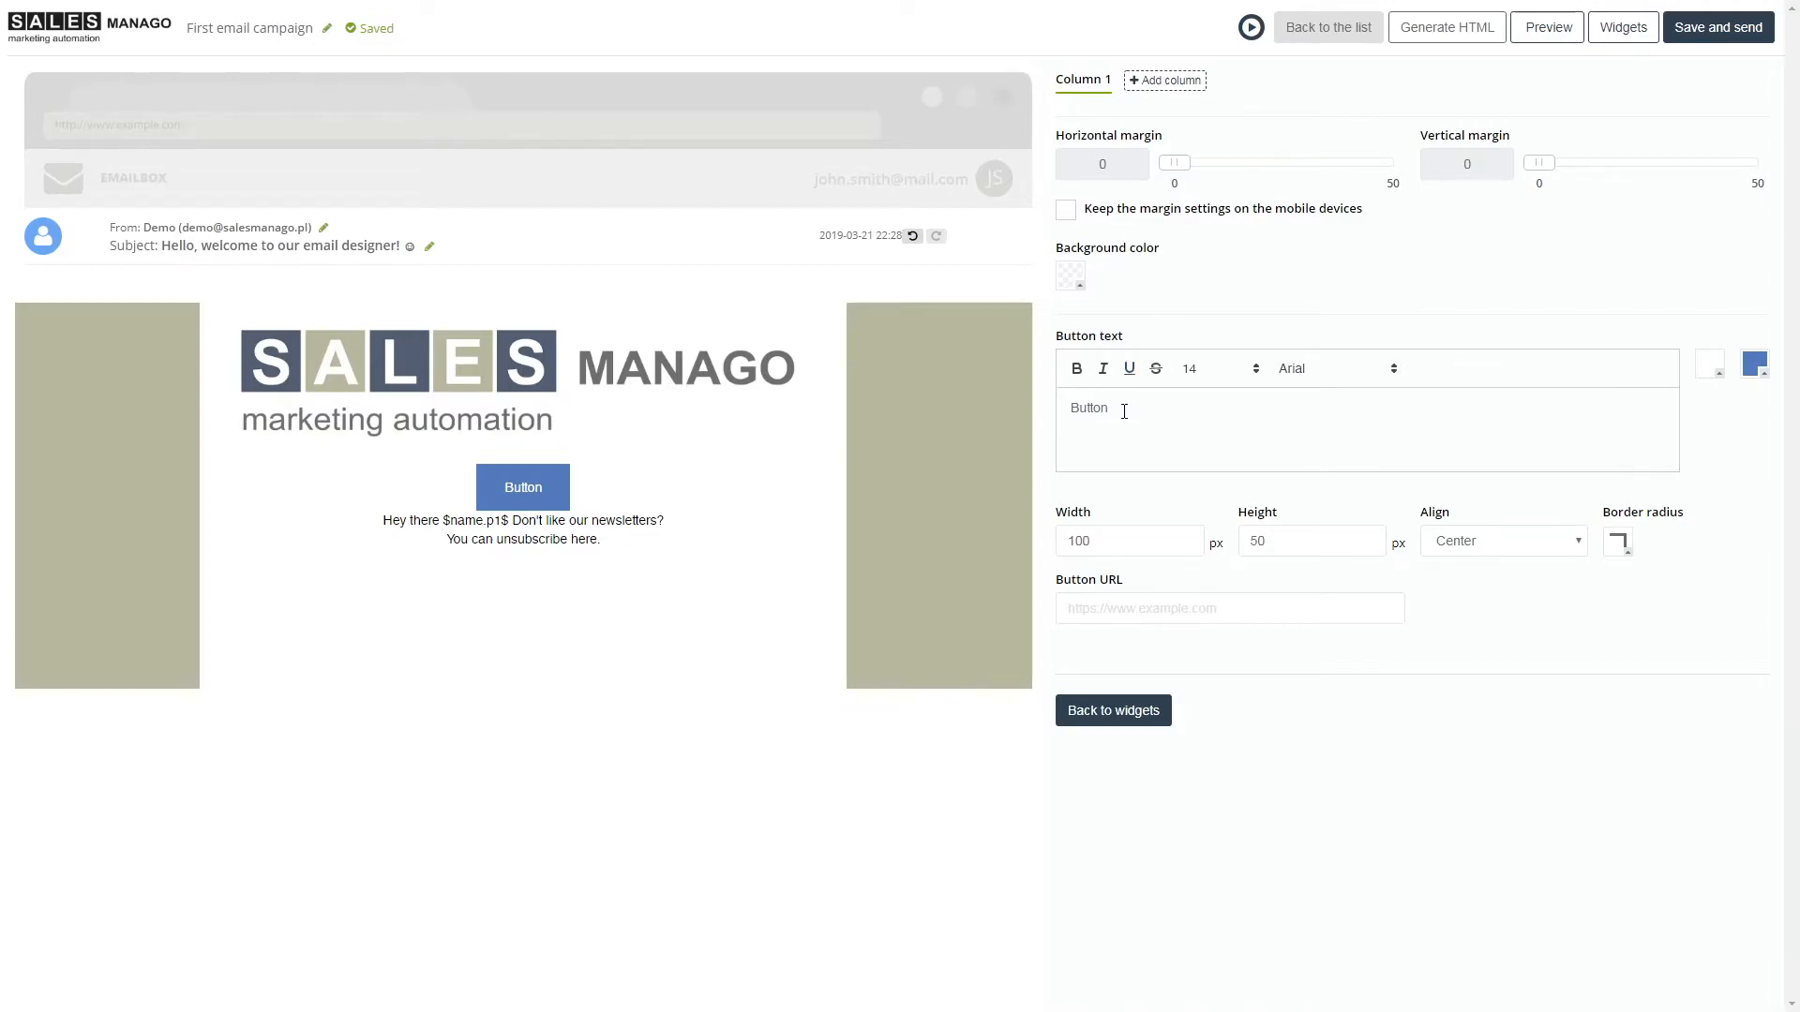
# Replace the button text with "Learn more here" and set its font to Lucida.
pyautogui.moveTo(1124, 411); pyautogui.dragTo(1064, 410)
pyautogui.write('Learn more here')
pyautogui.hotkey('ctrl', 'a')
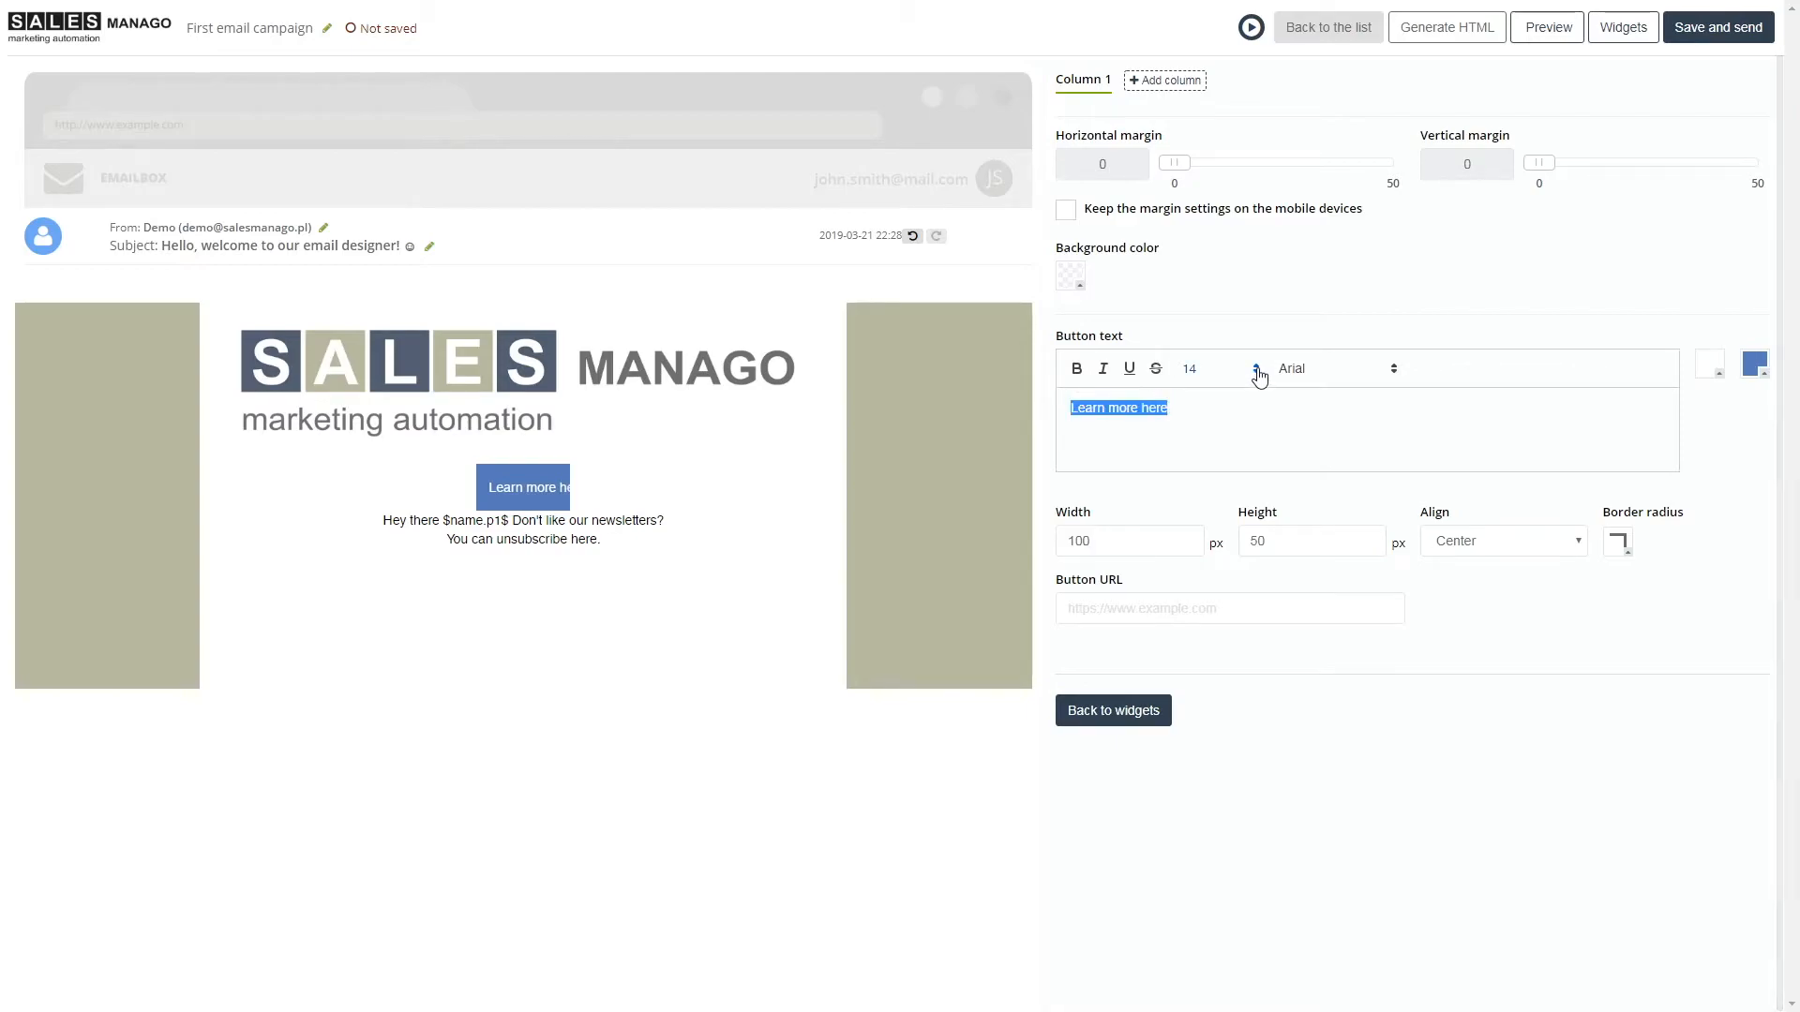
pyautogui.click(1329, 372)
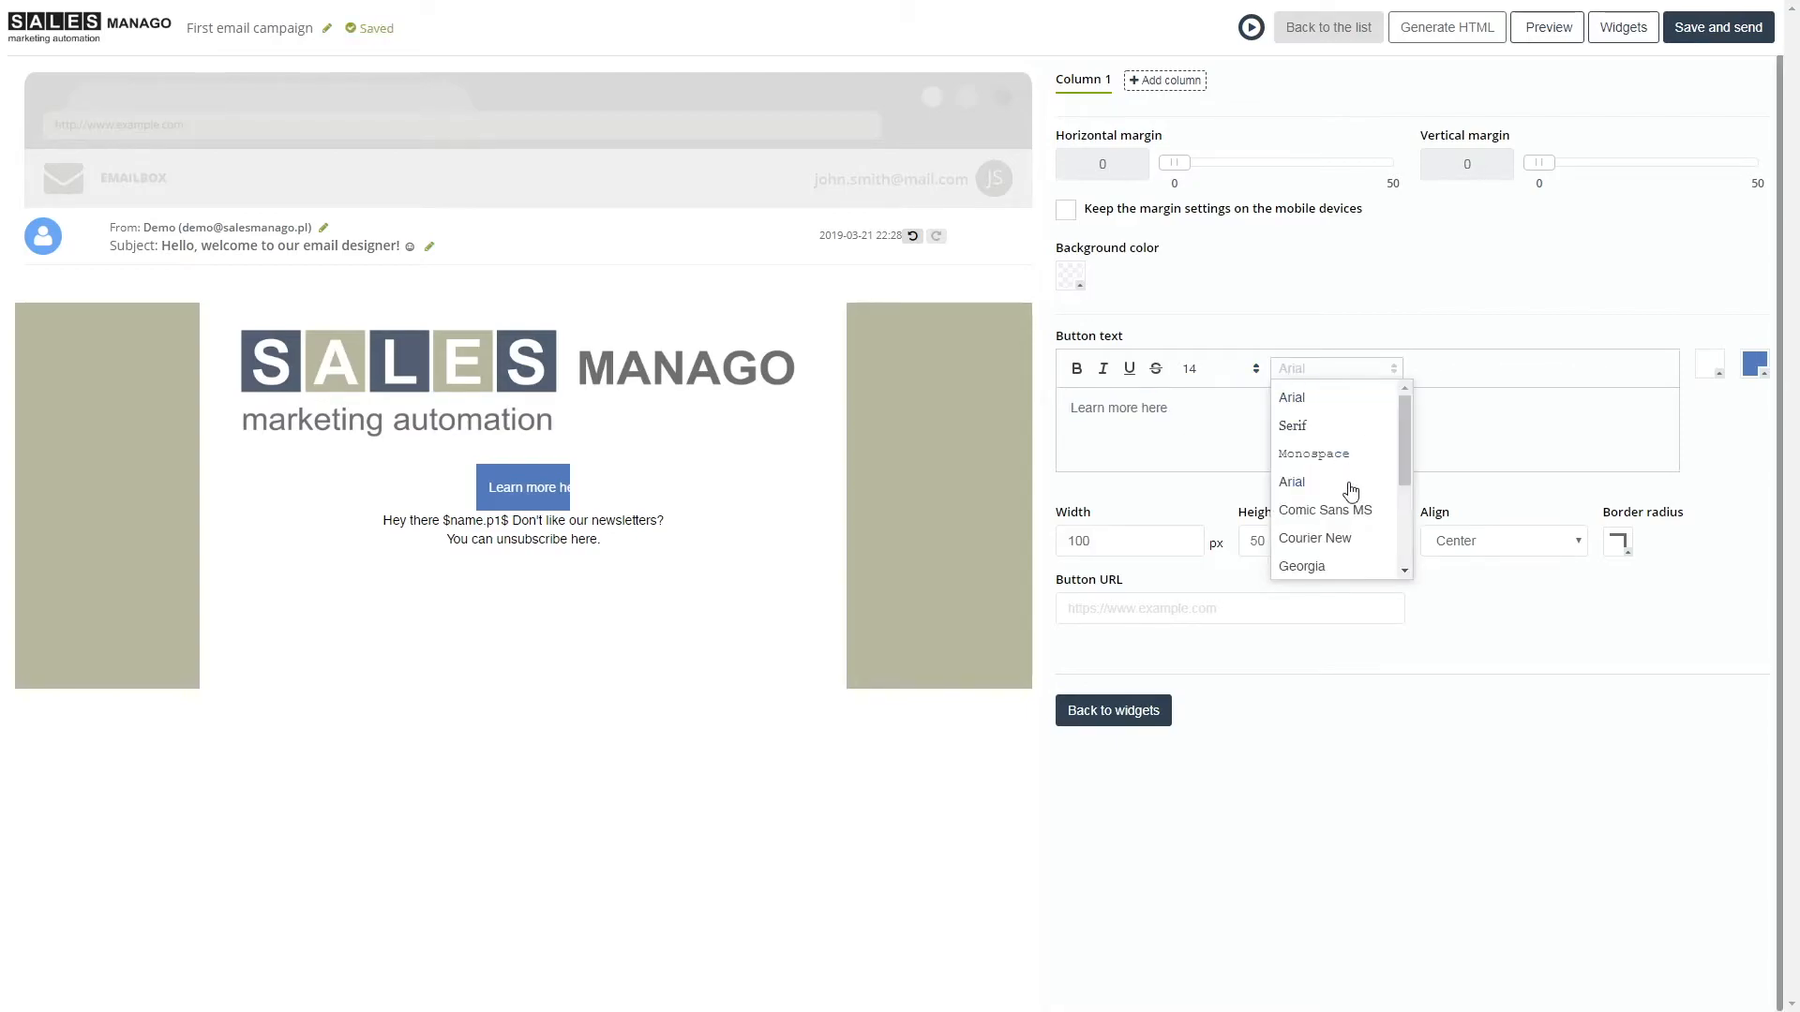
pyautogui.scroll(-1, 1355, 509)
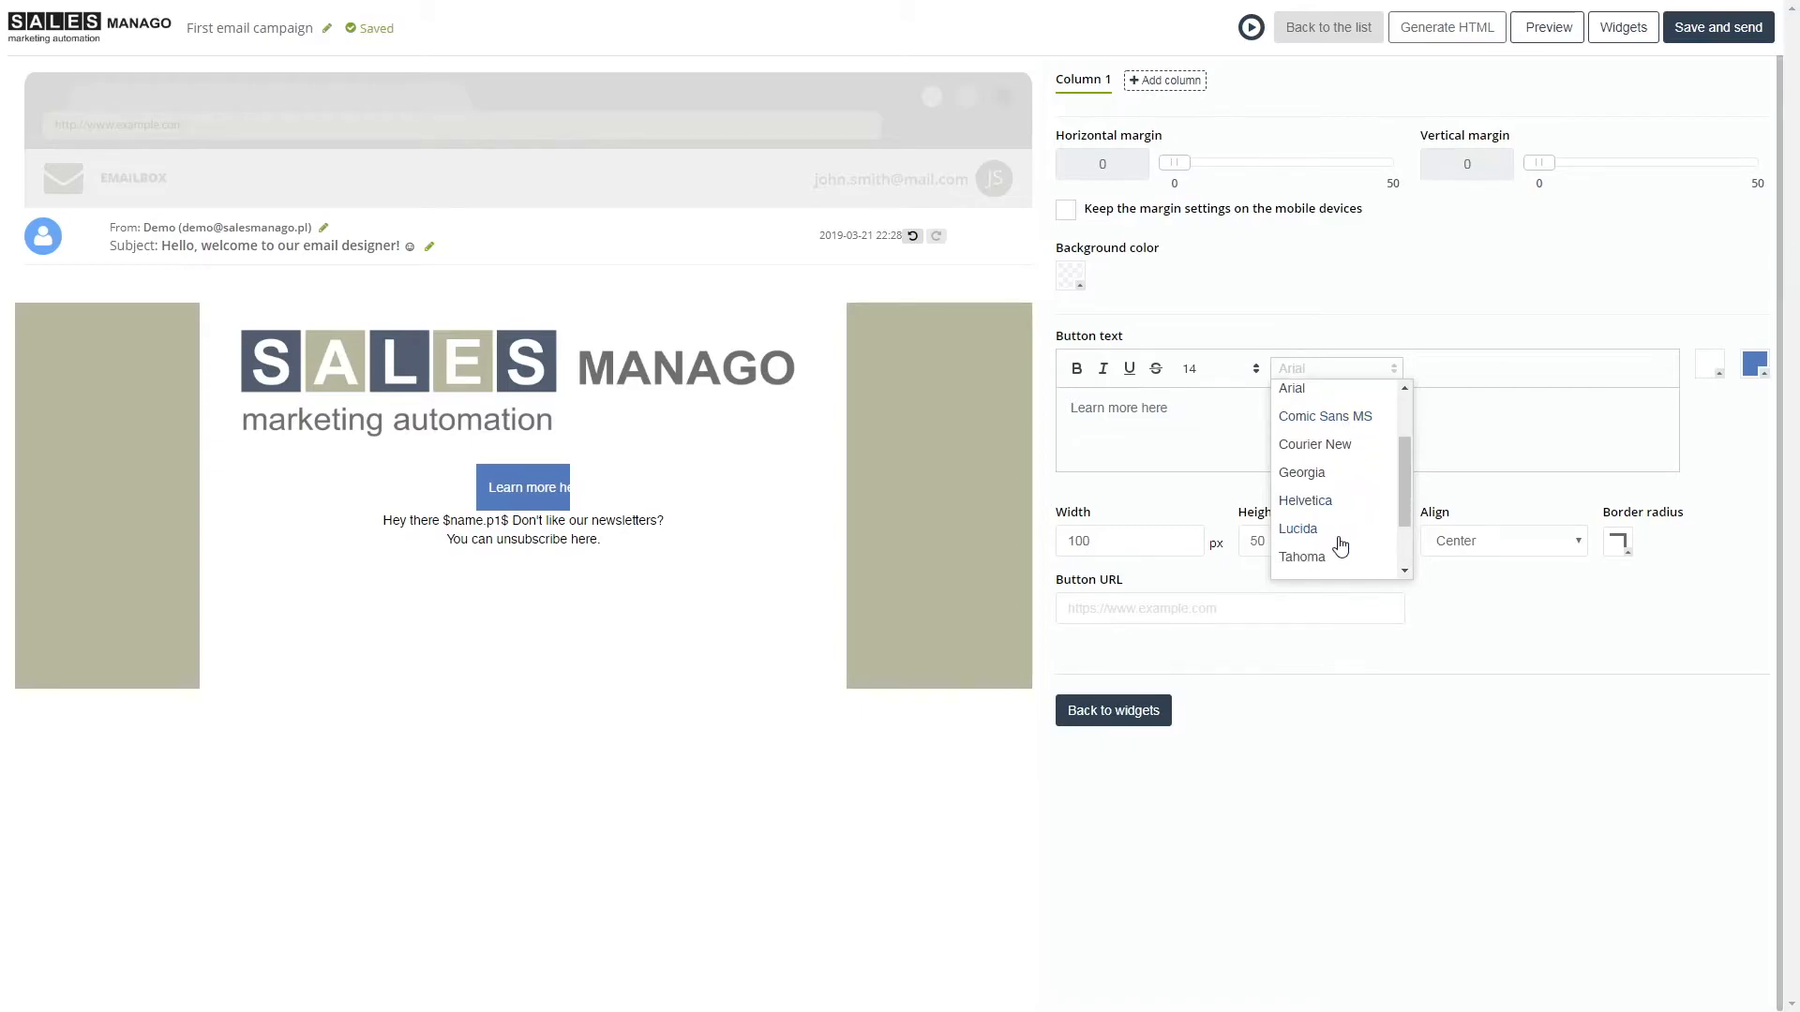
pyautogui.click(1341, 530)
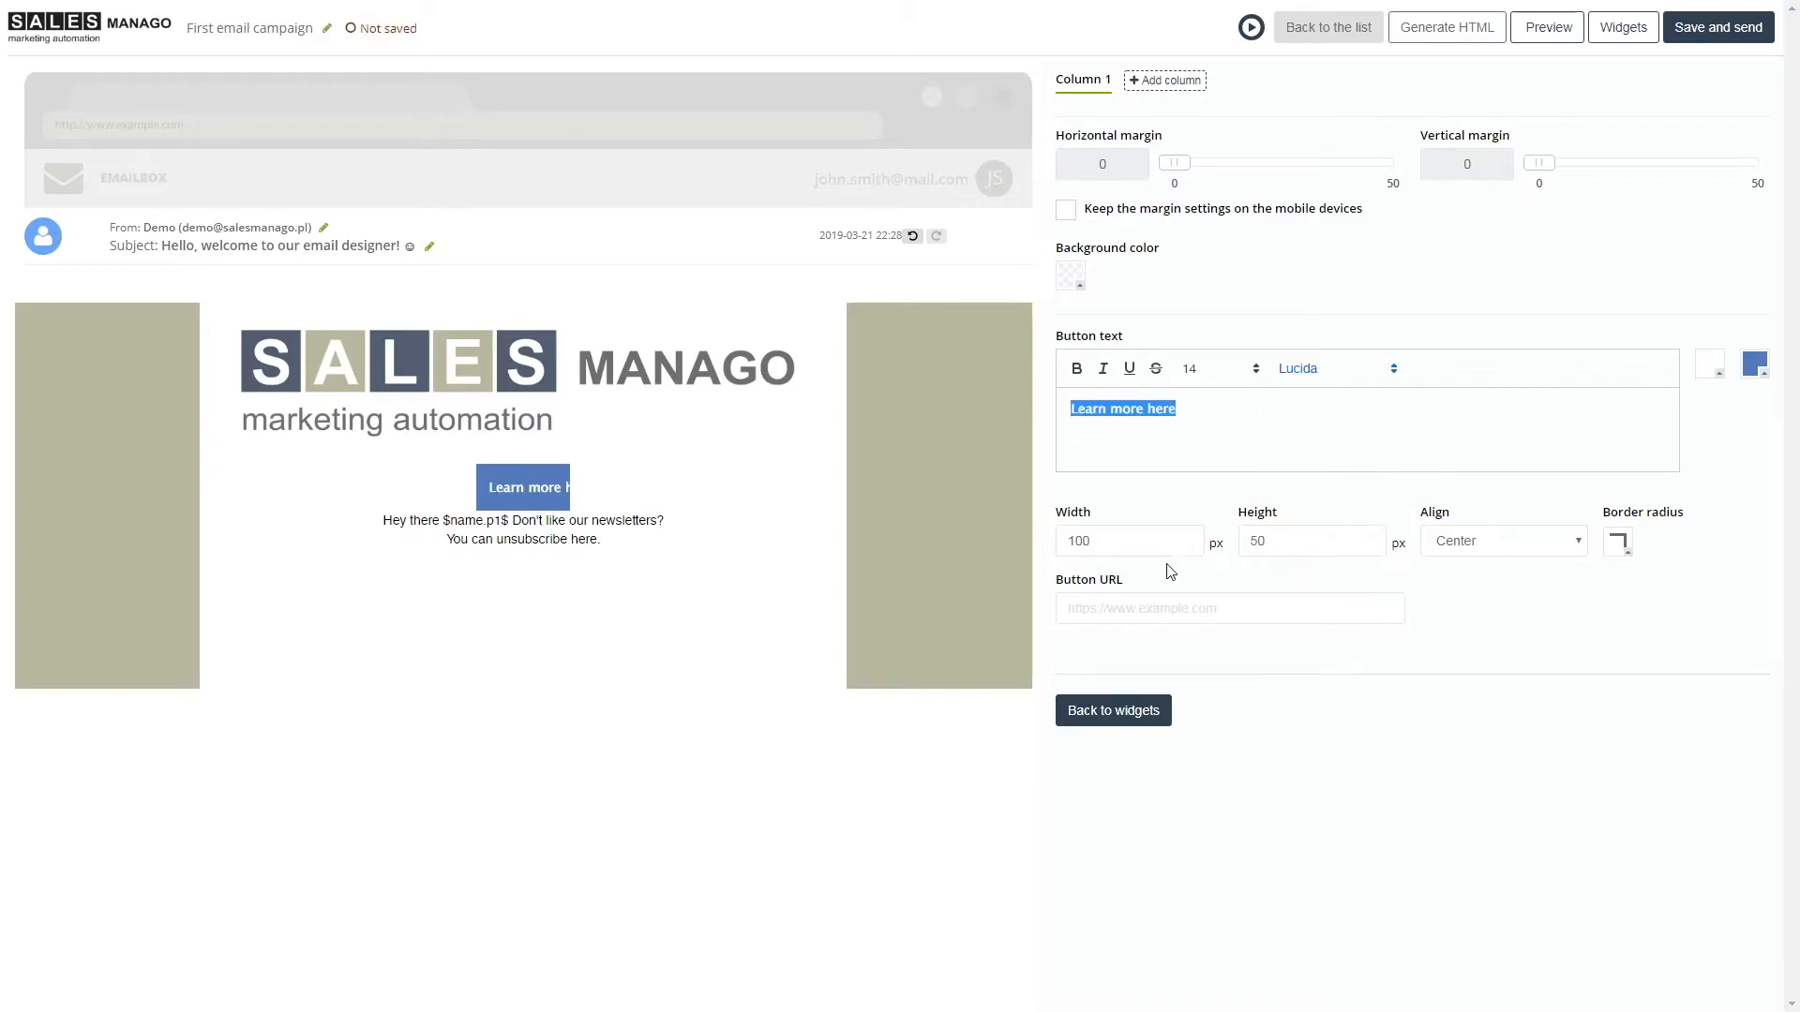
# Resize the button to 140 px wide and 40 px high, and give it rounded corners.
pyautogui.moveTo(1121, 542); pyautogui.dragTo(1061, 544)
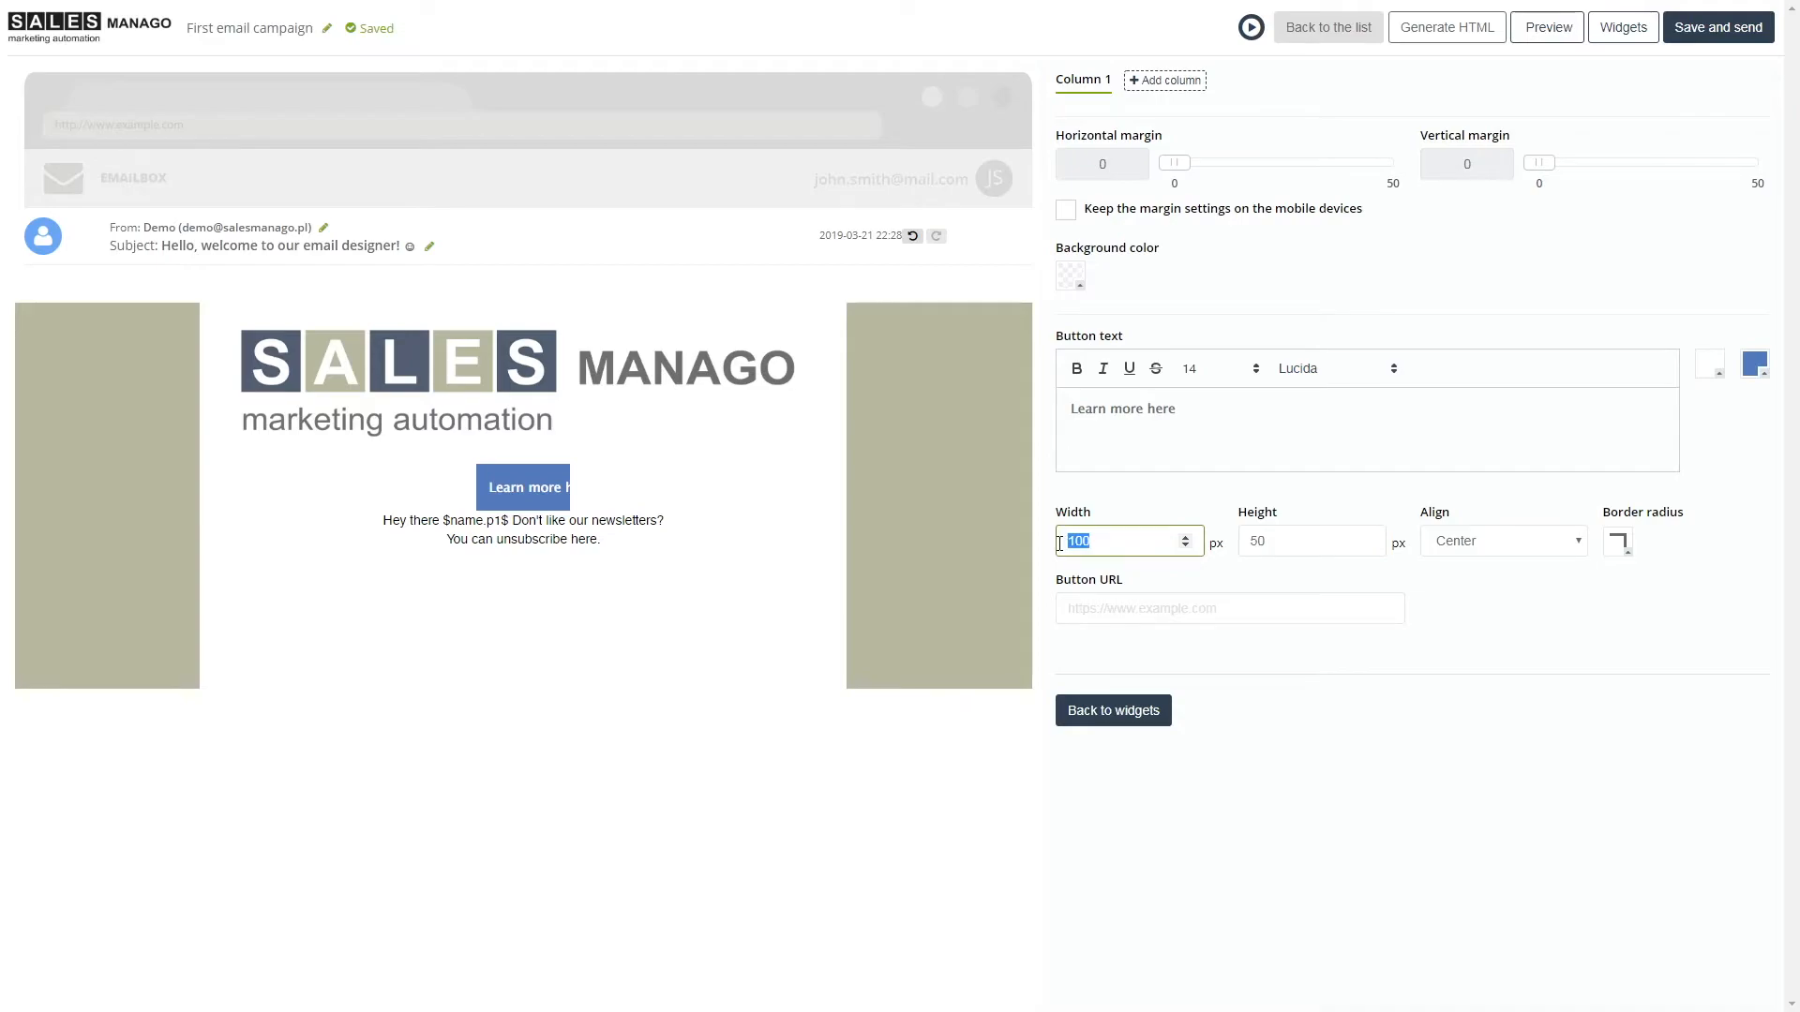
pyautogui.write('140')
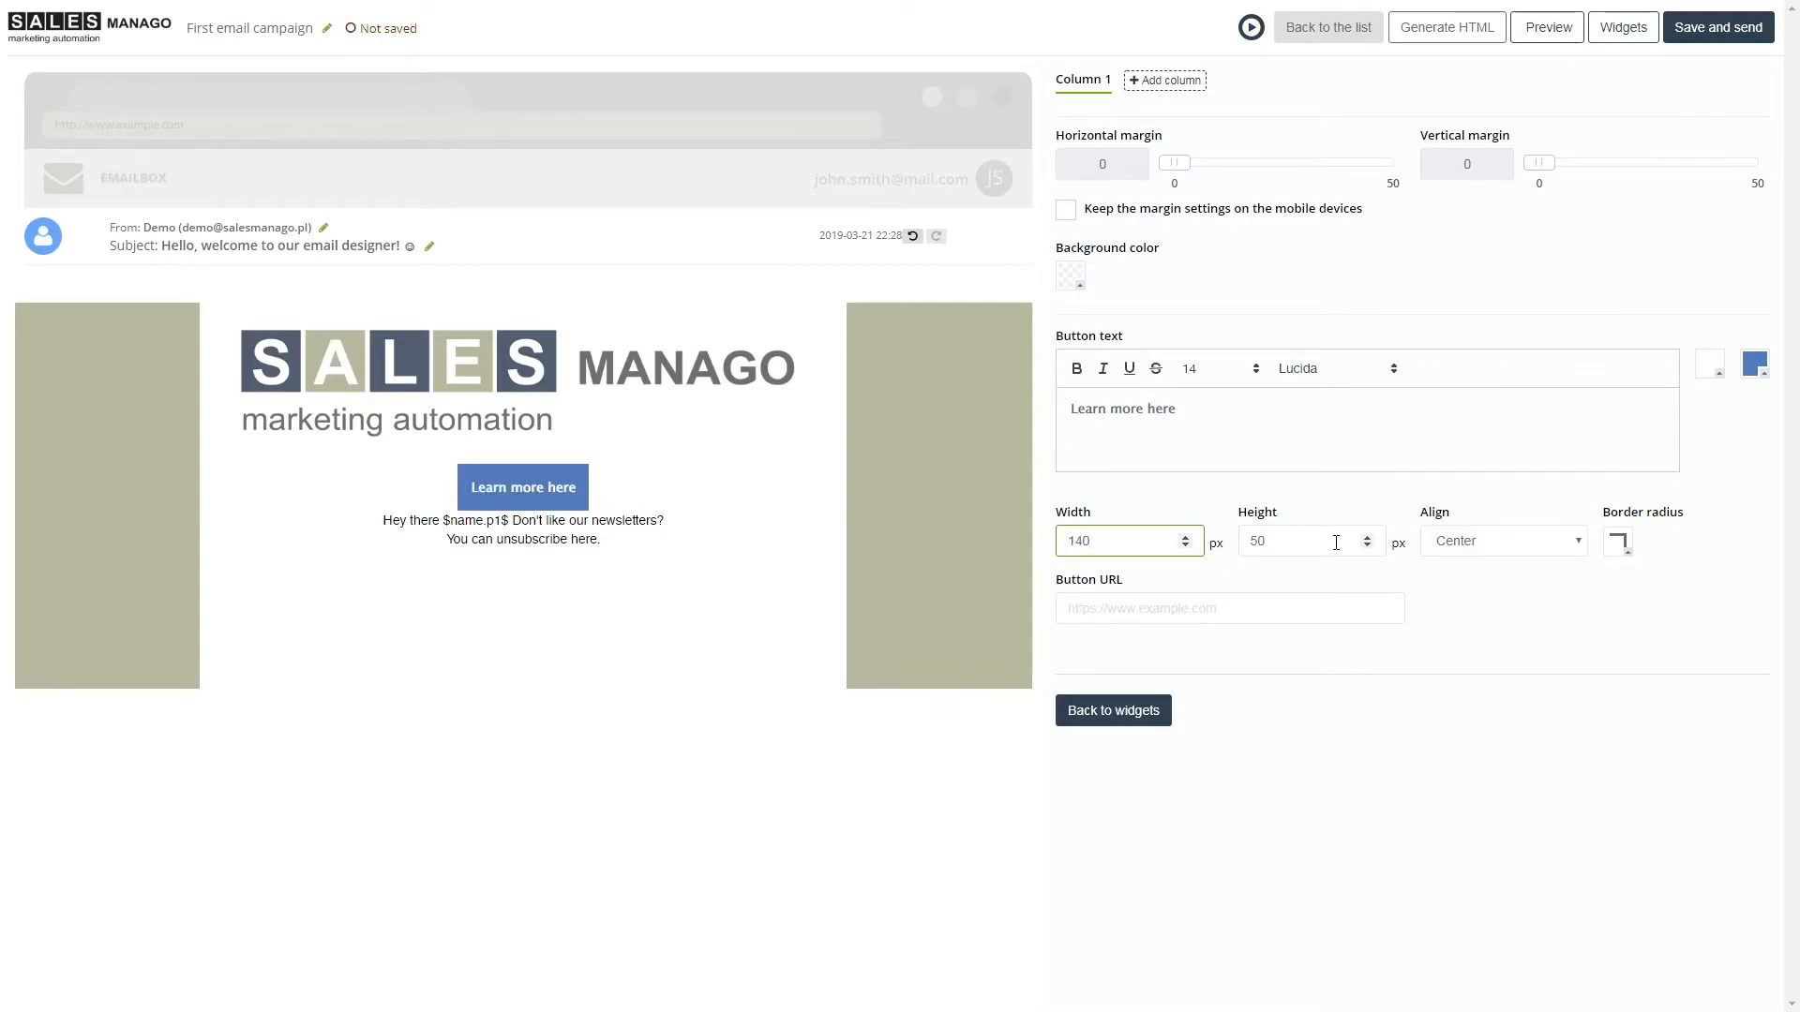
pyautogui.moveTo(1336, 542); pyautogui.dragTo(1232, 553)
pyautogui.write('40')
pyautogui.click(1622, 546)
pyautogui.click(1619, 604)
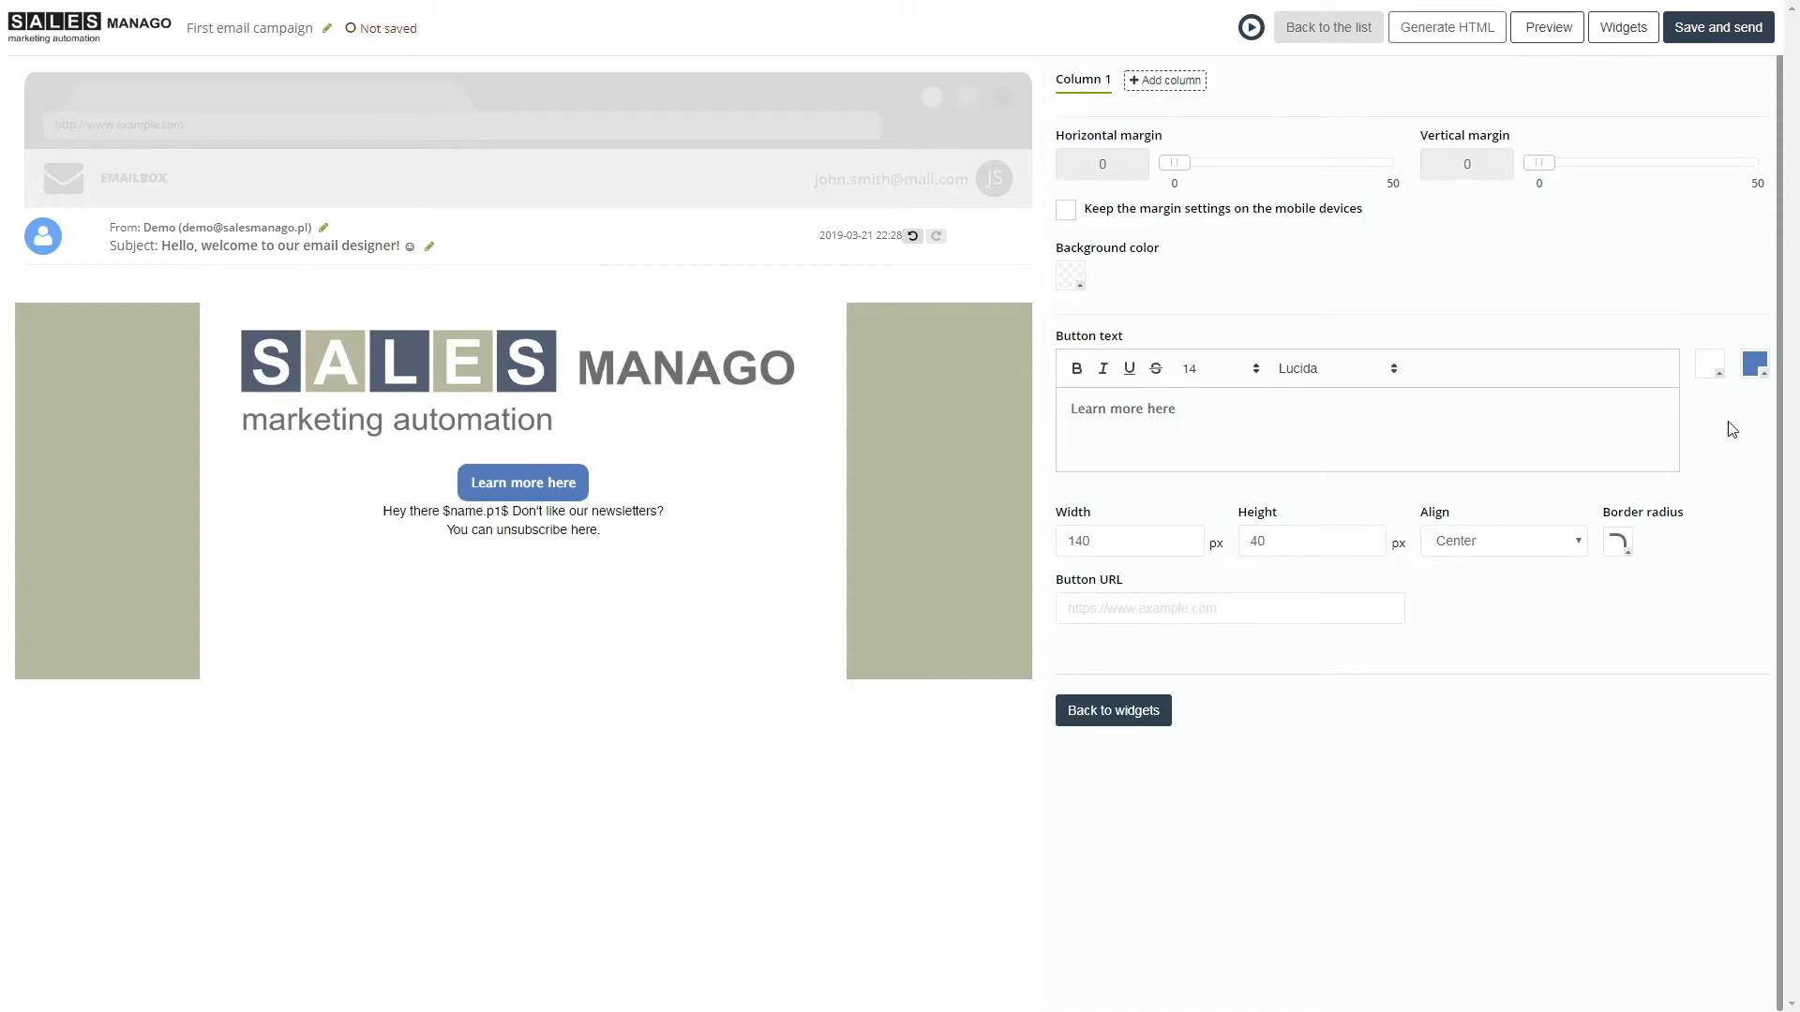
pyautogui.click(1753, 365)
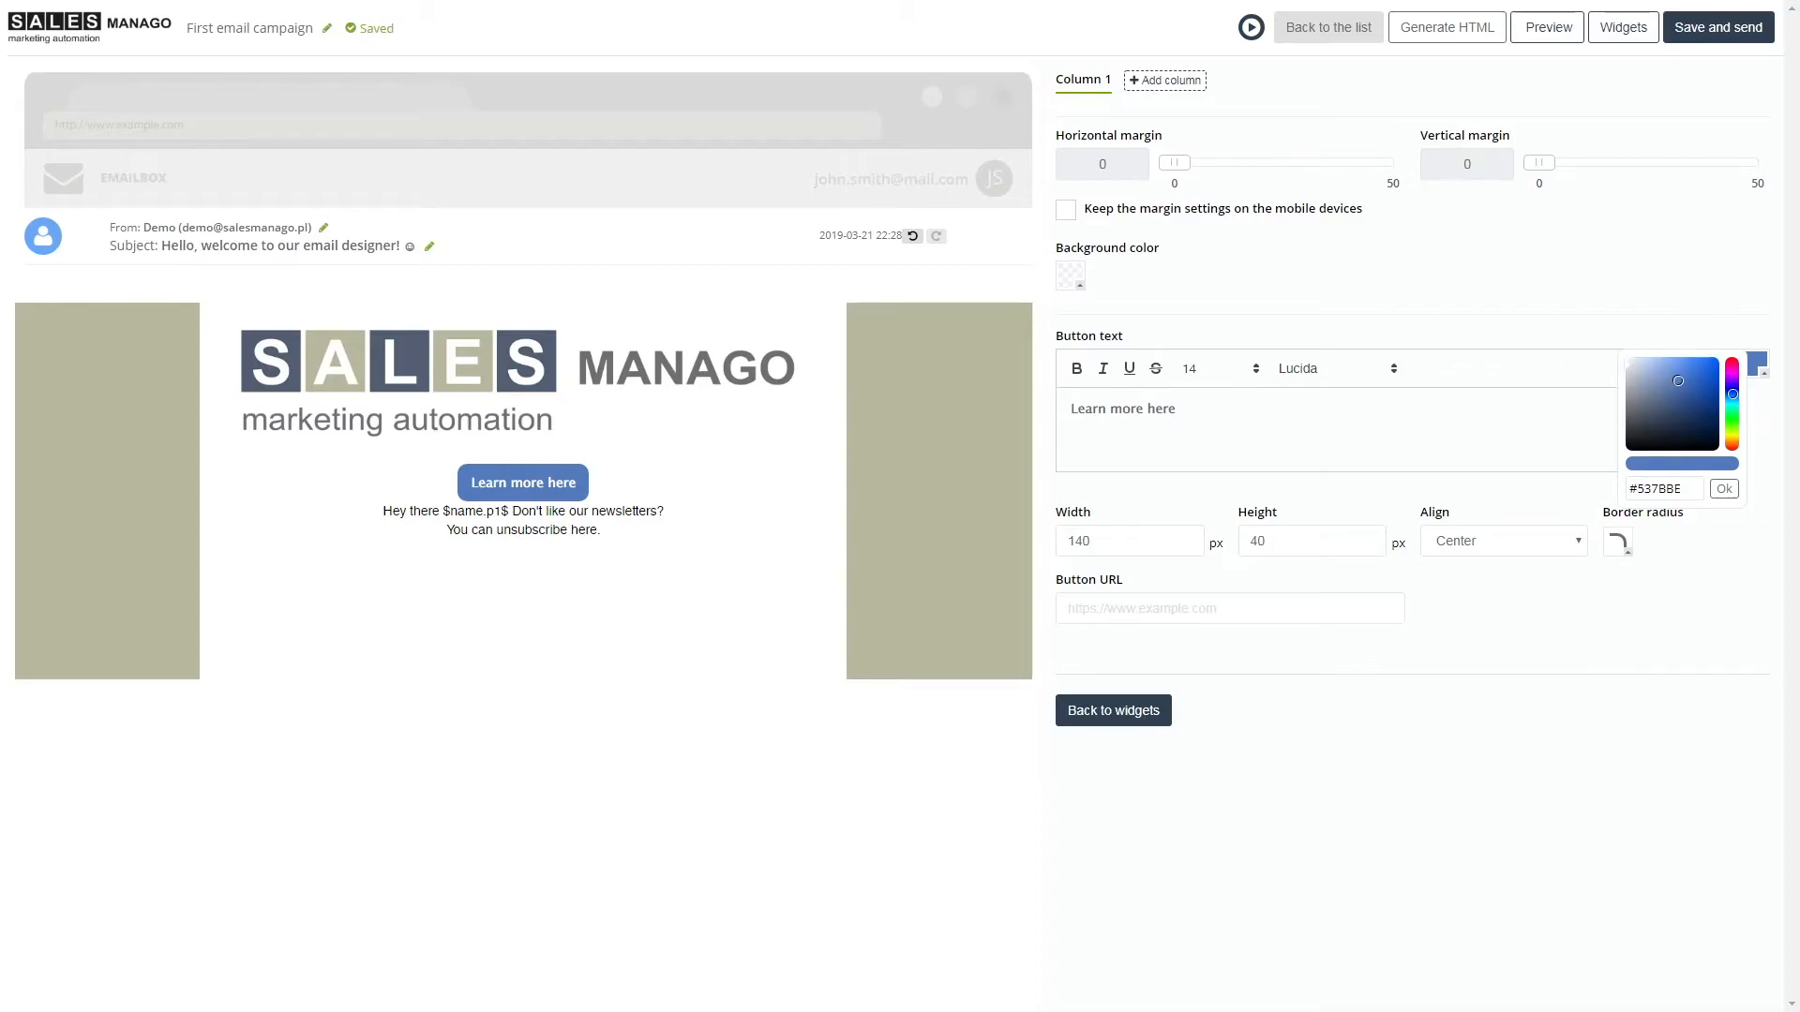
pyautogui.moveTo(1690, 490); pyautogui.dragTo(1624, 508)
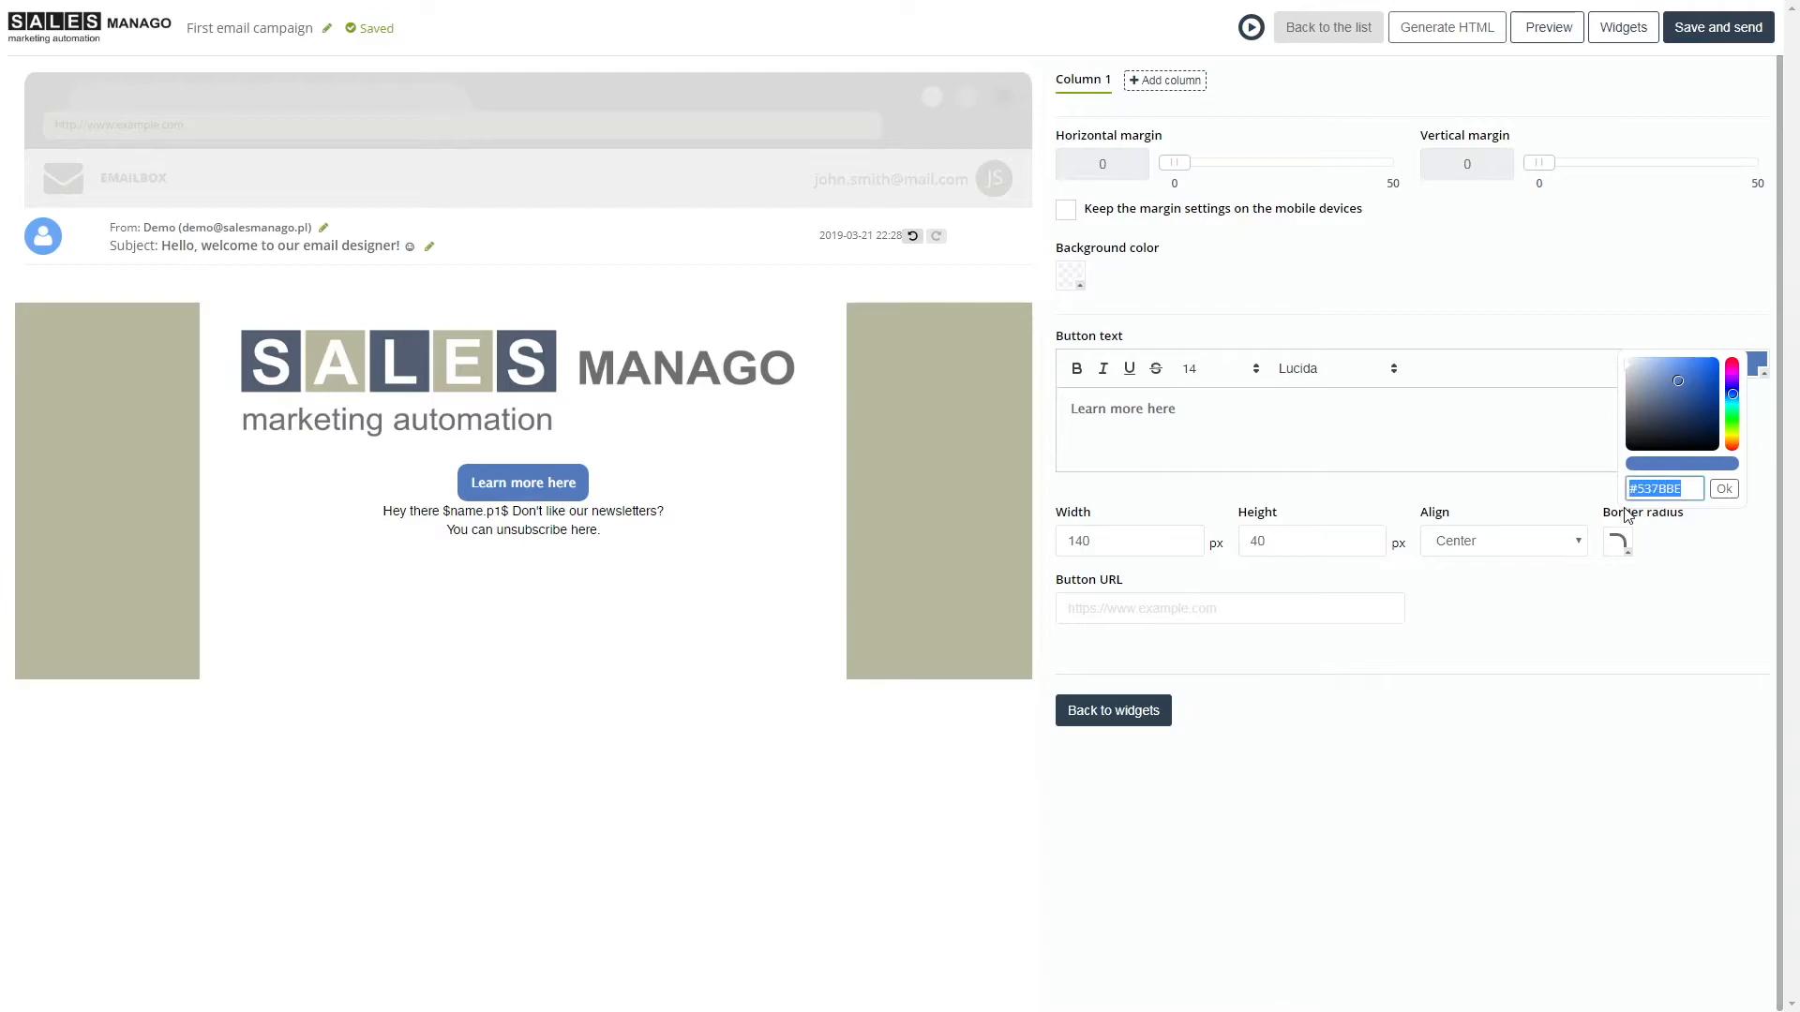
pyautogui.hotkey('ctrl', 'v')
pyautogui.click(1725, 489)
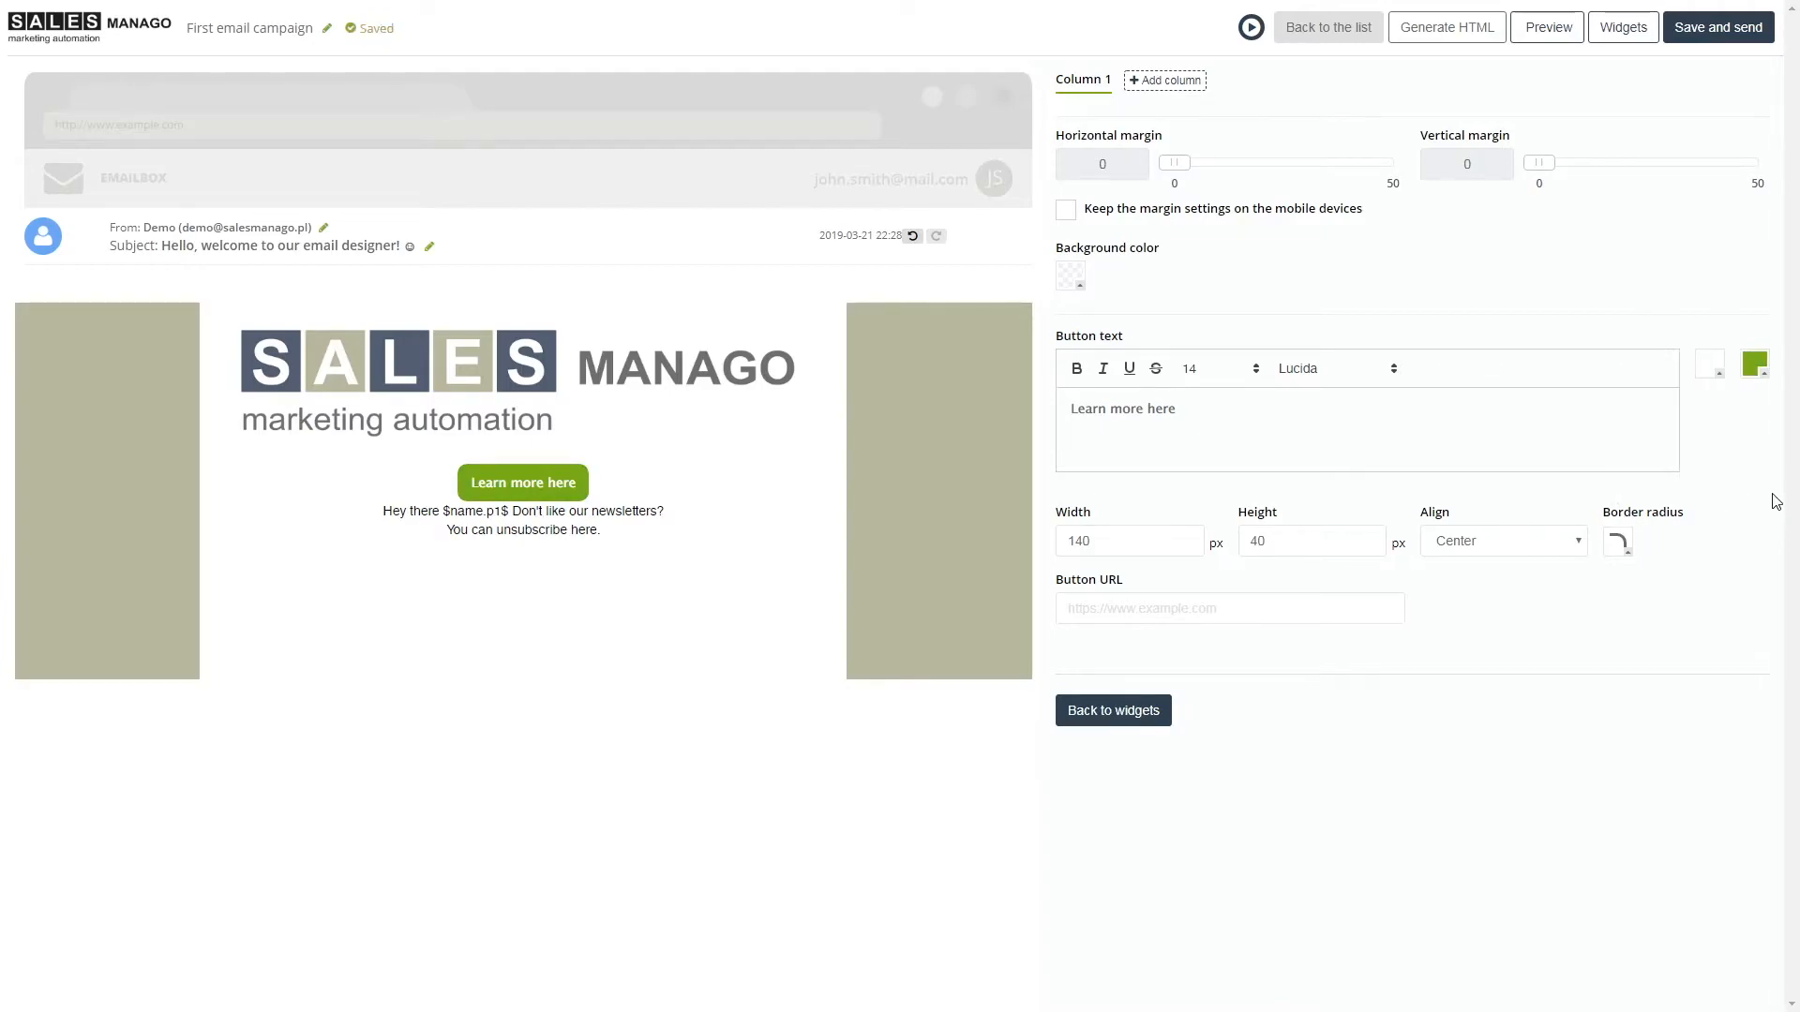
pyautogui.click(1151, 614)
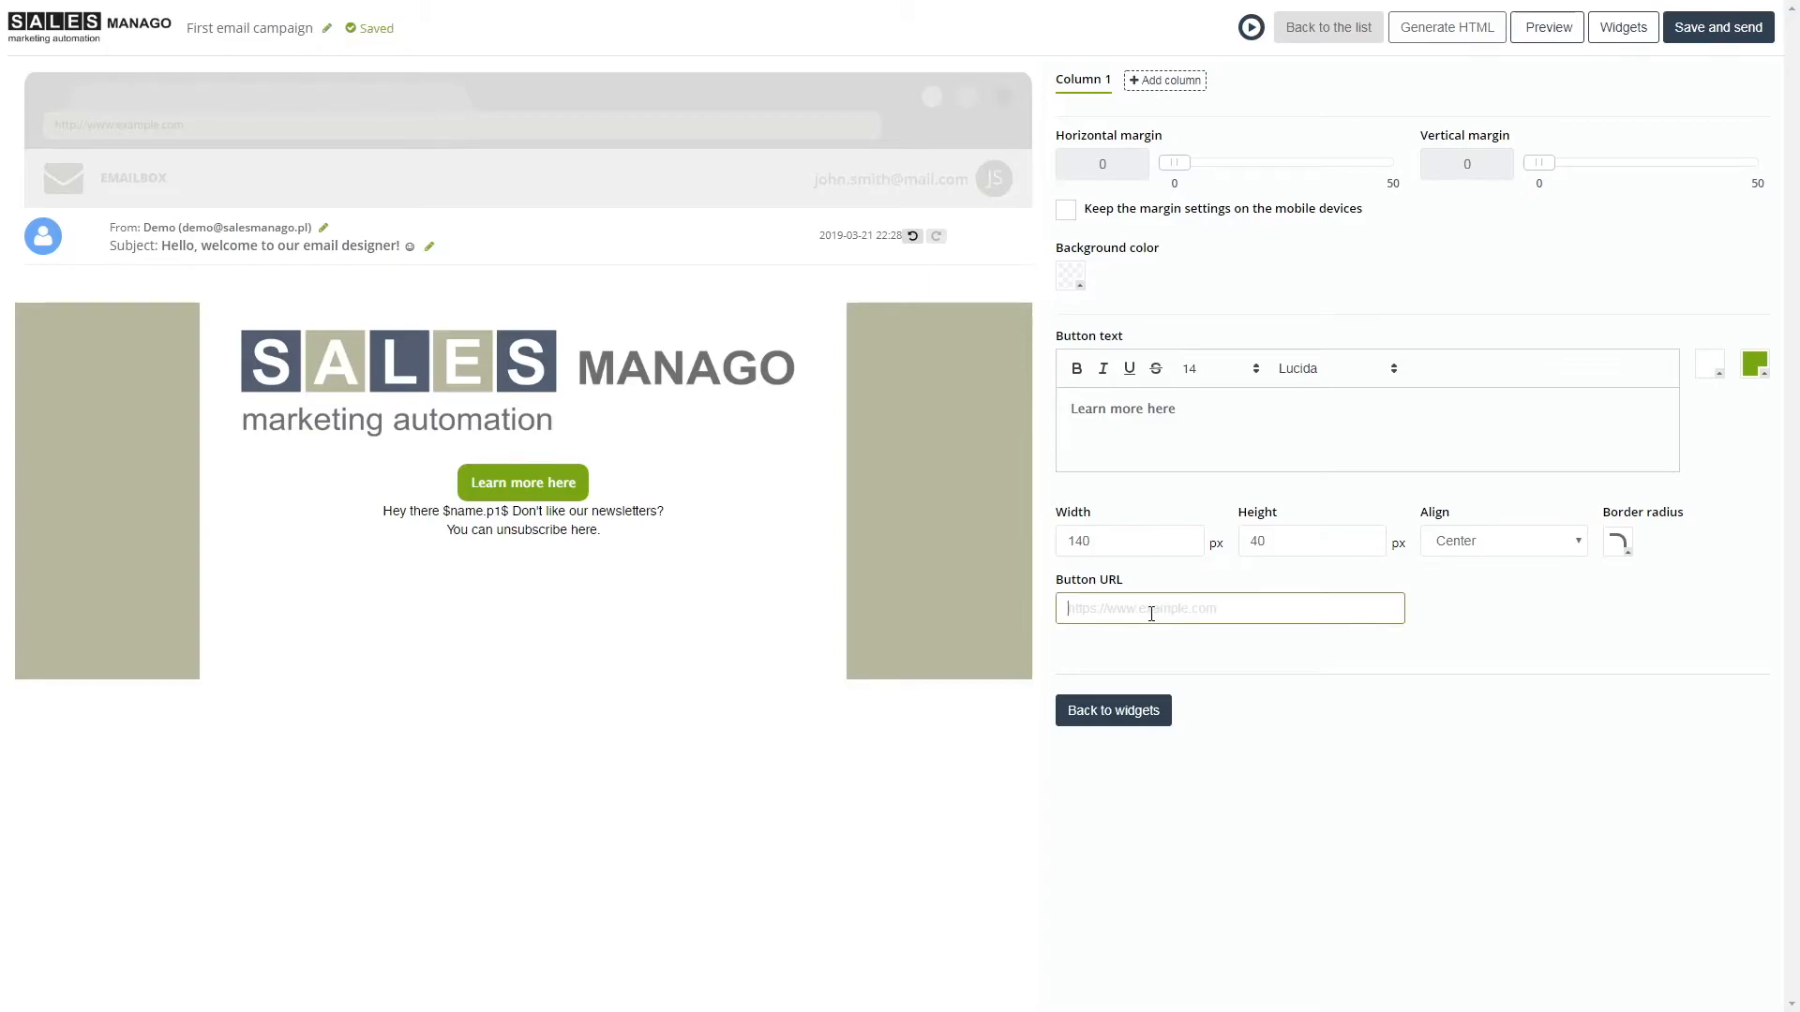
pyautogui.click(1152, 647)
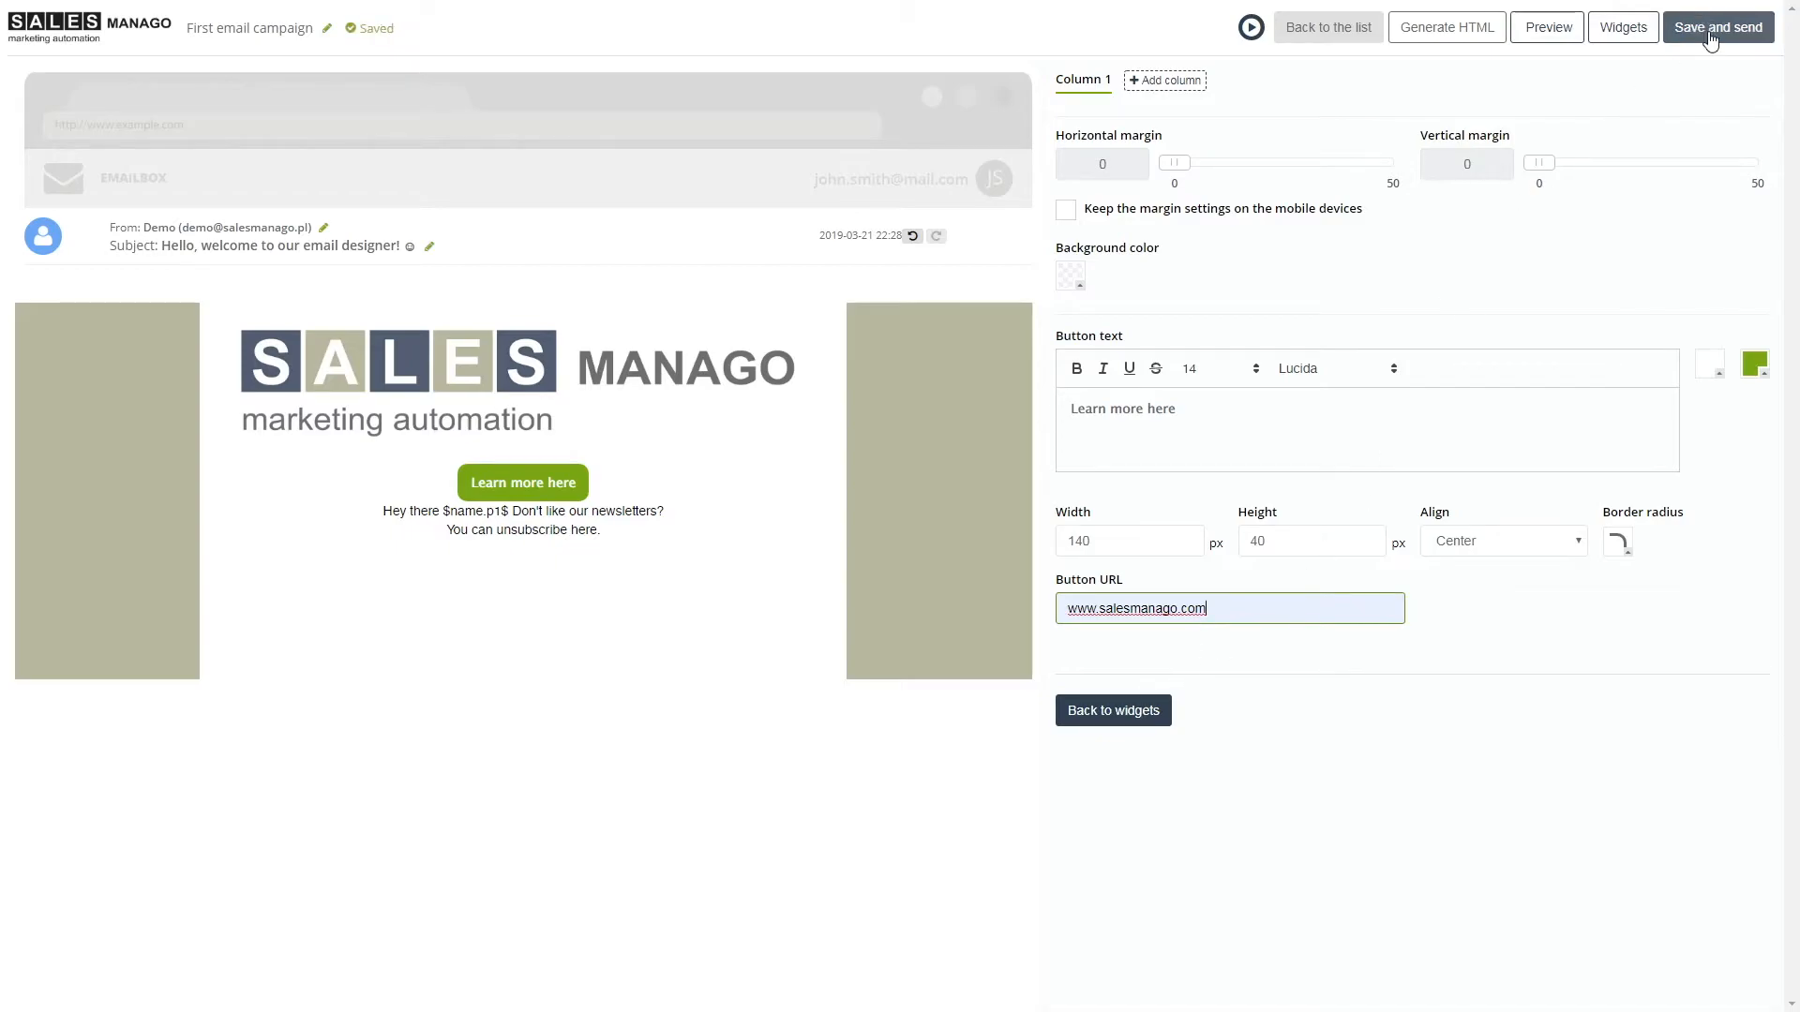
# Try out an Image + Text + Button widget below the logo, reviewing its settings, and delete it.
pyautogui.click(1626, 38)
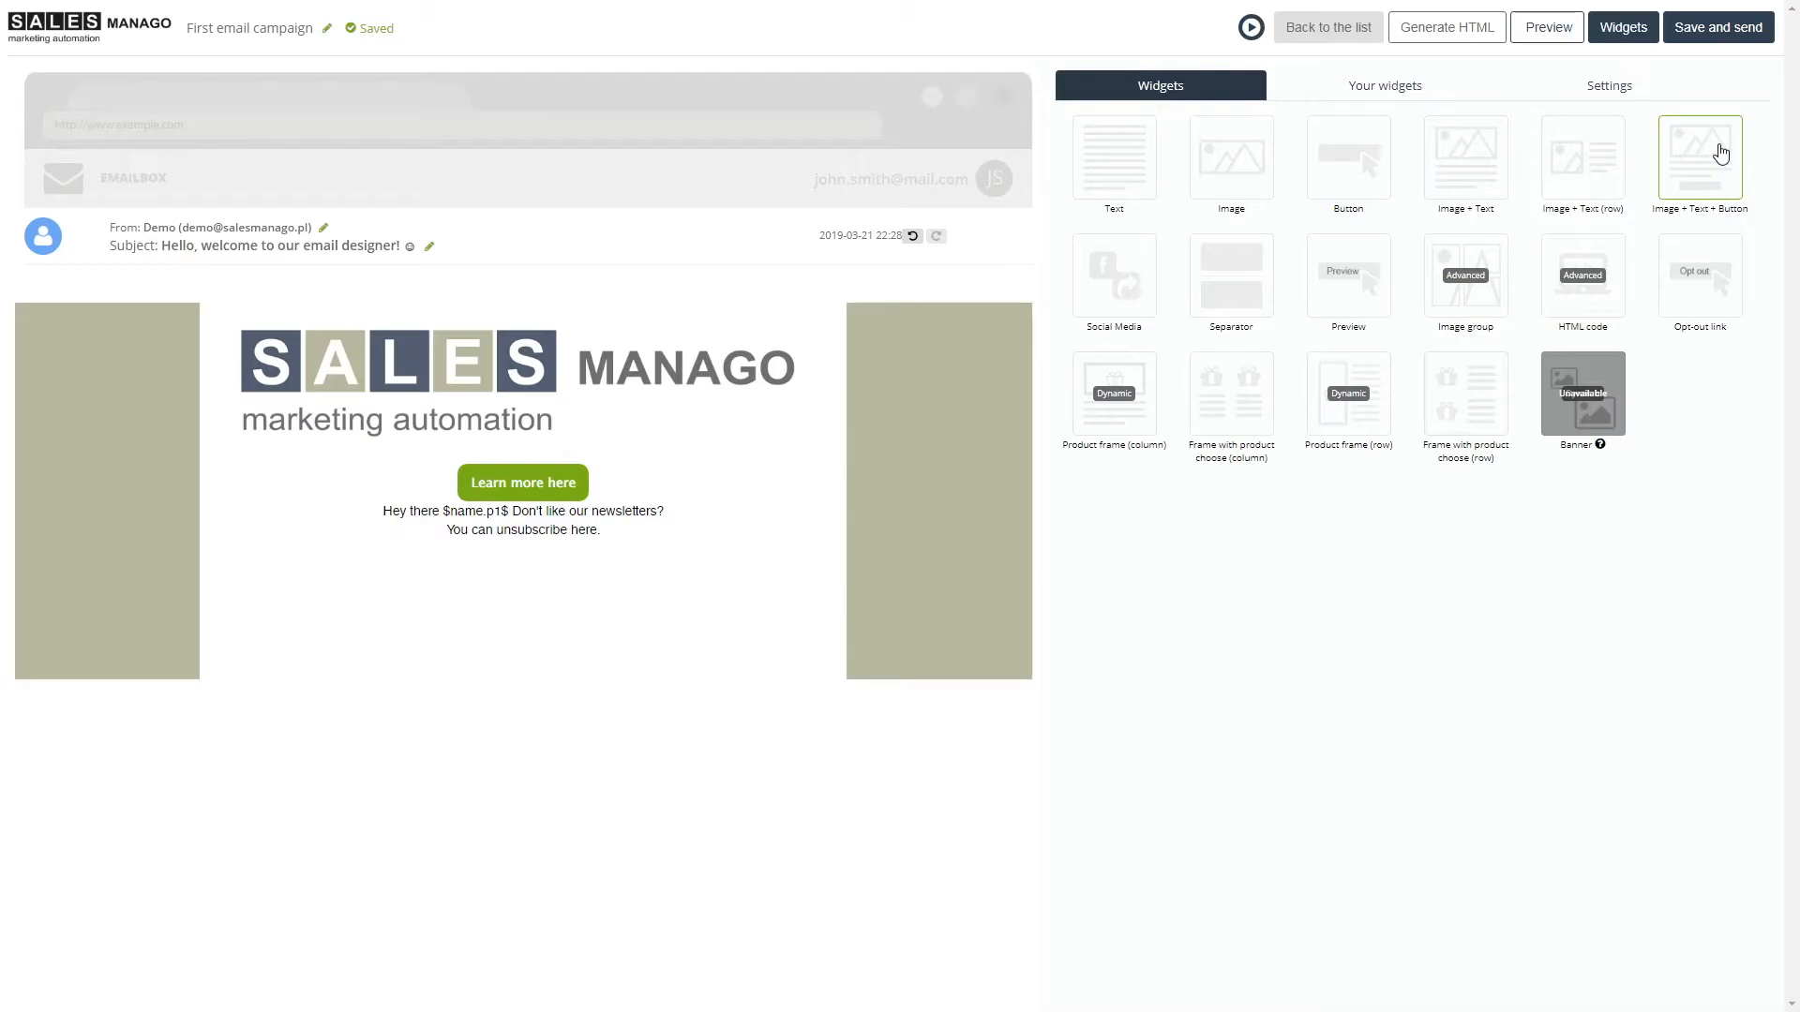
pyautogui.moveTo(1720, 153); pyautogui.dragTo(635, 526)
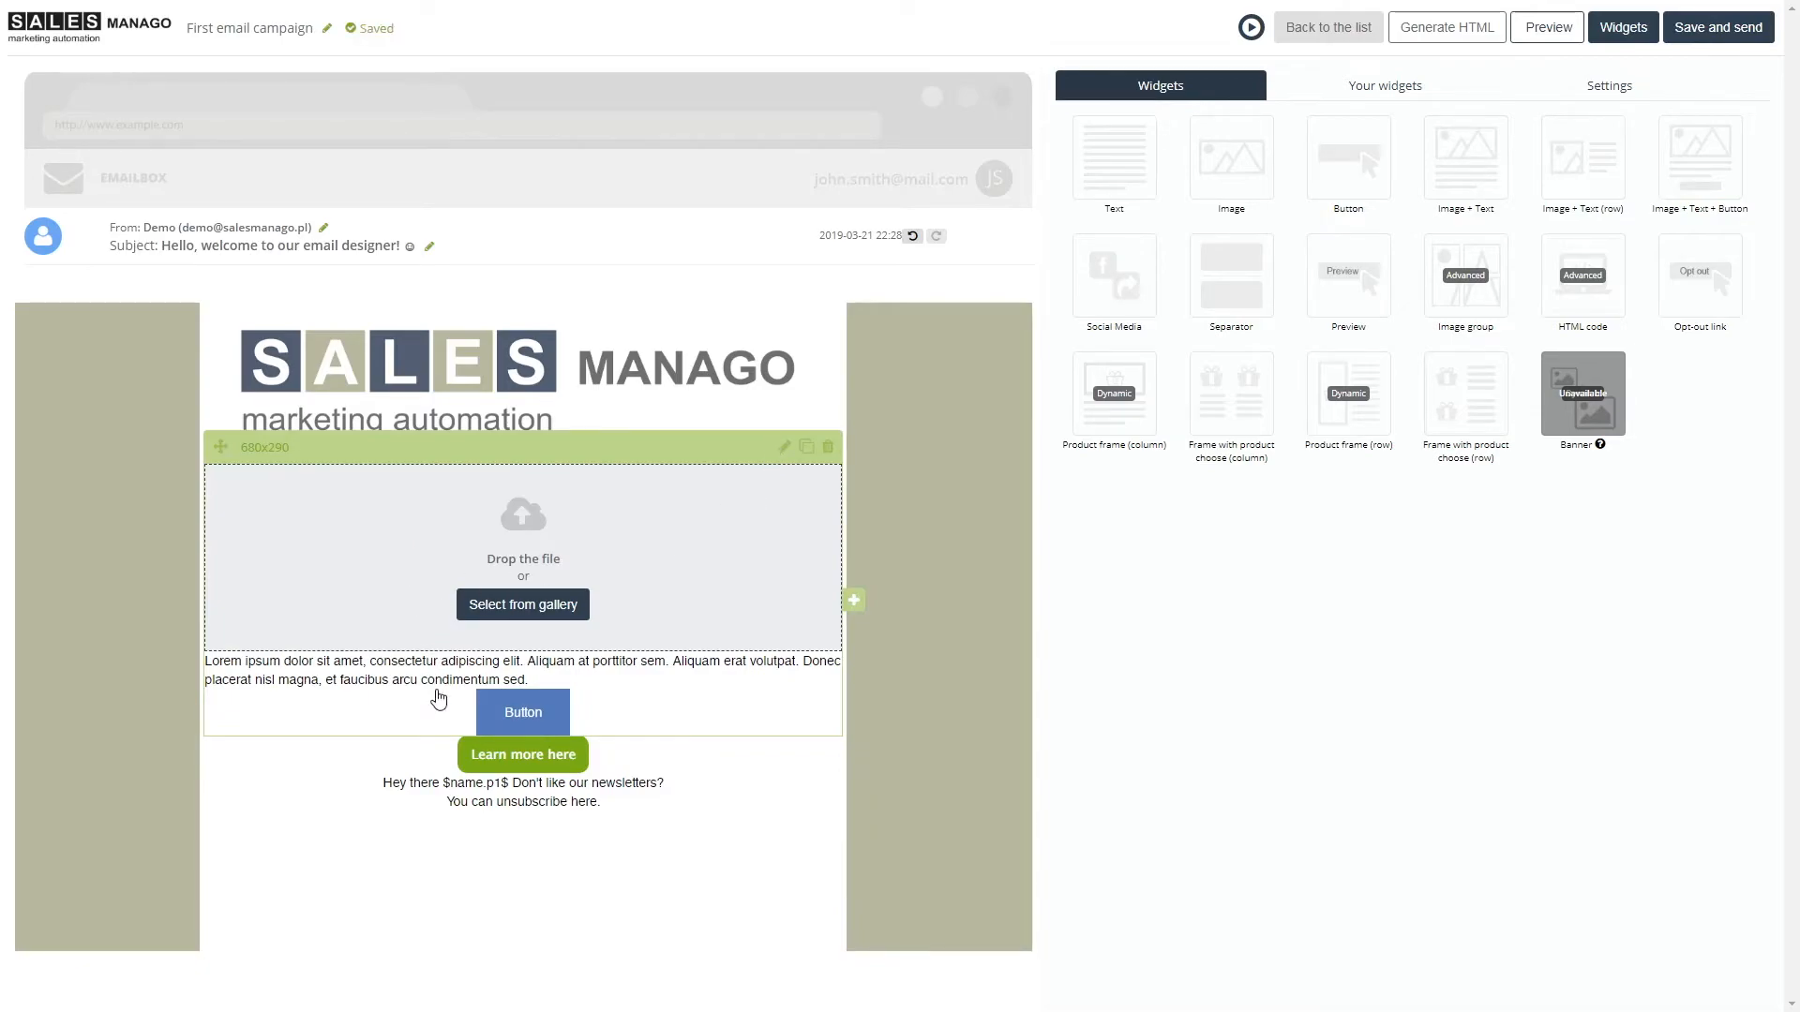
pyautogui.click(743, 555)
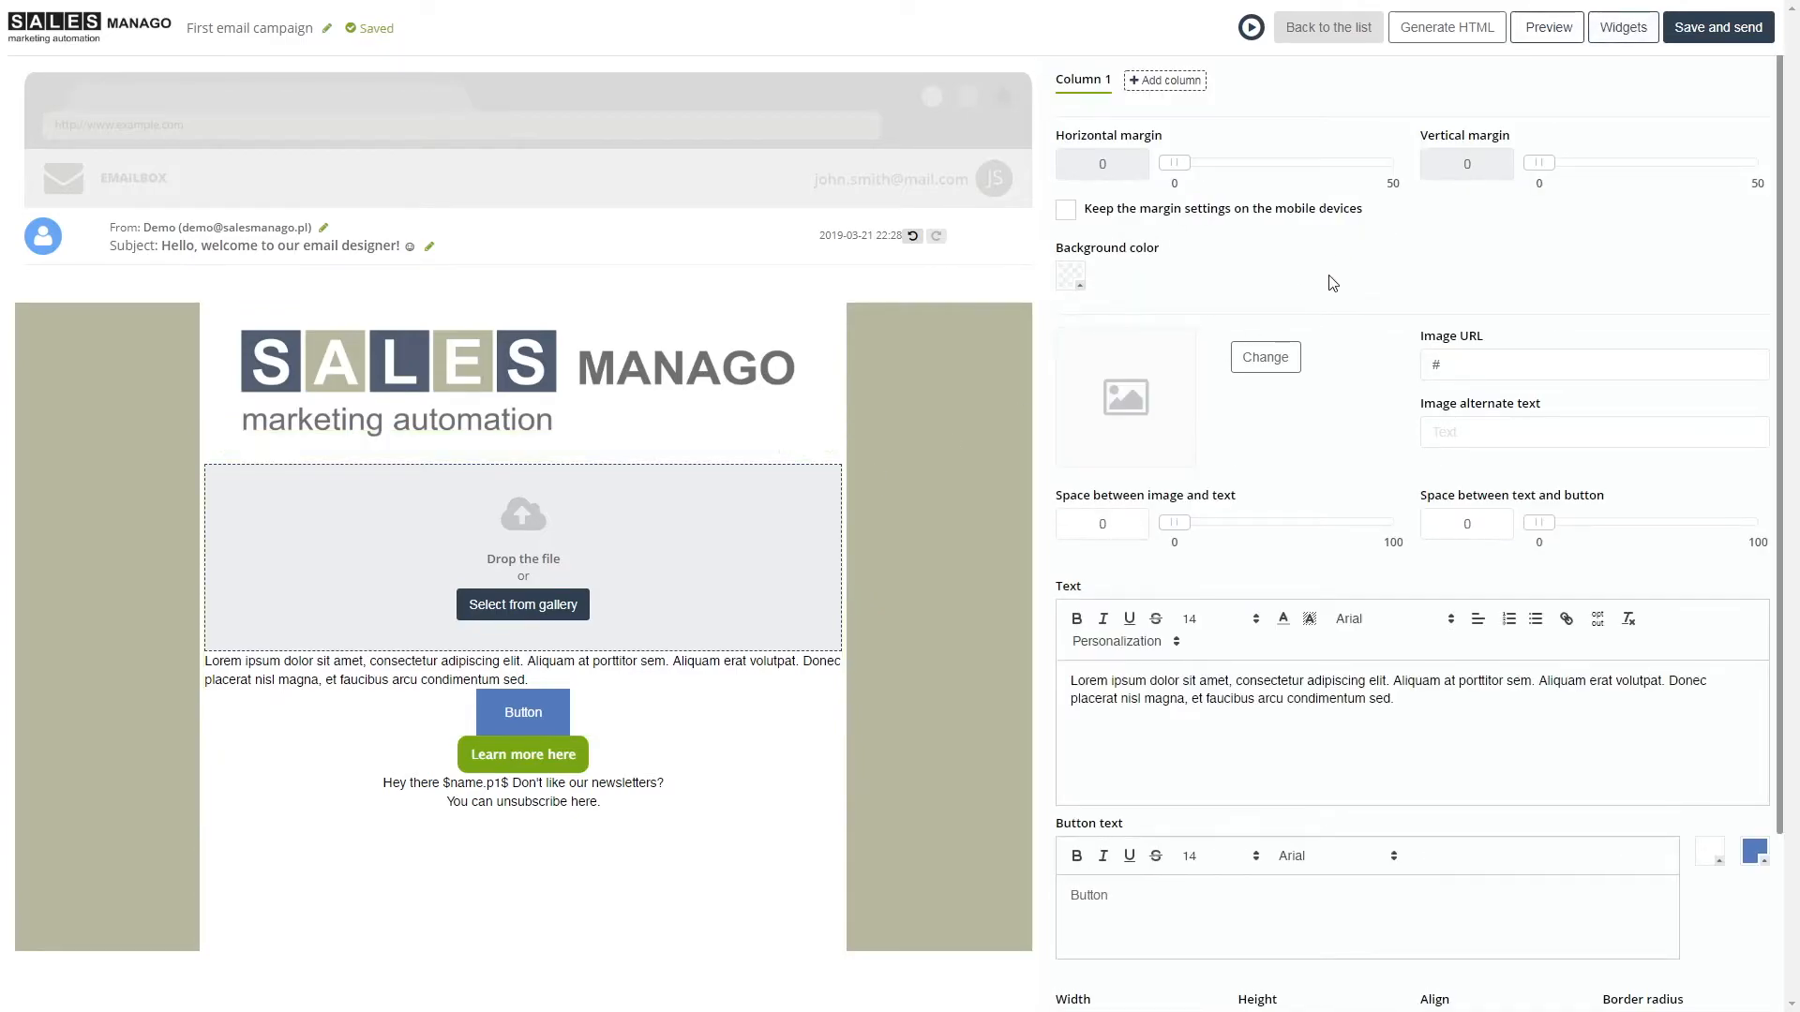
pyautogui.scroll(-3, 1332, 283)
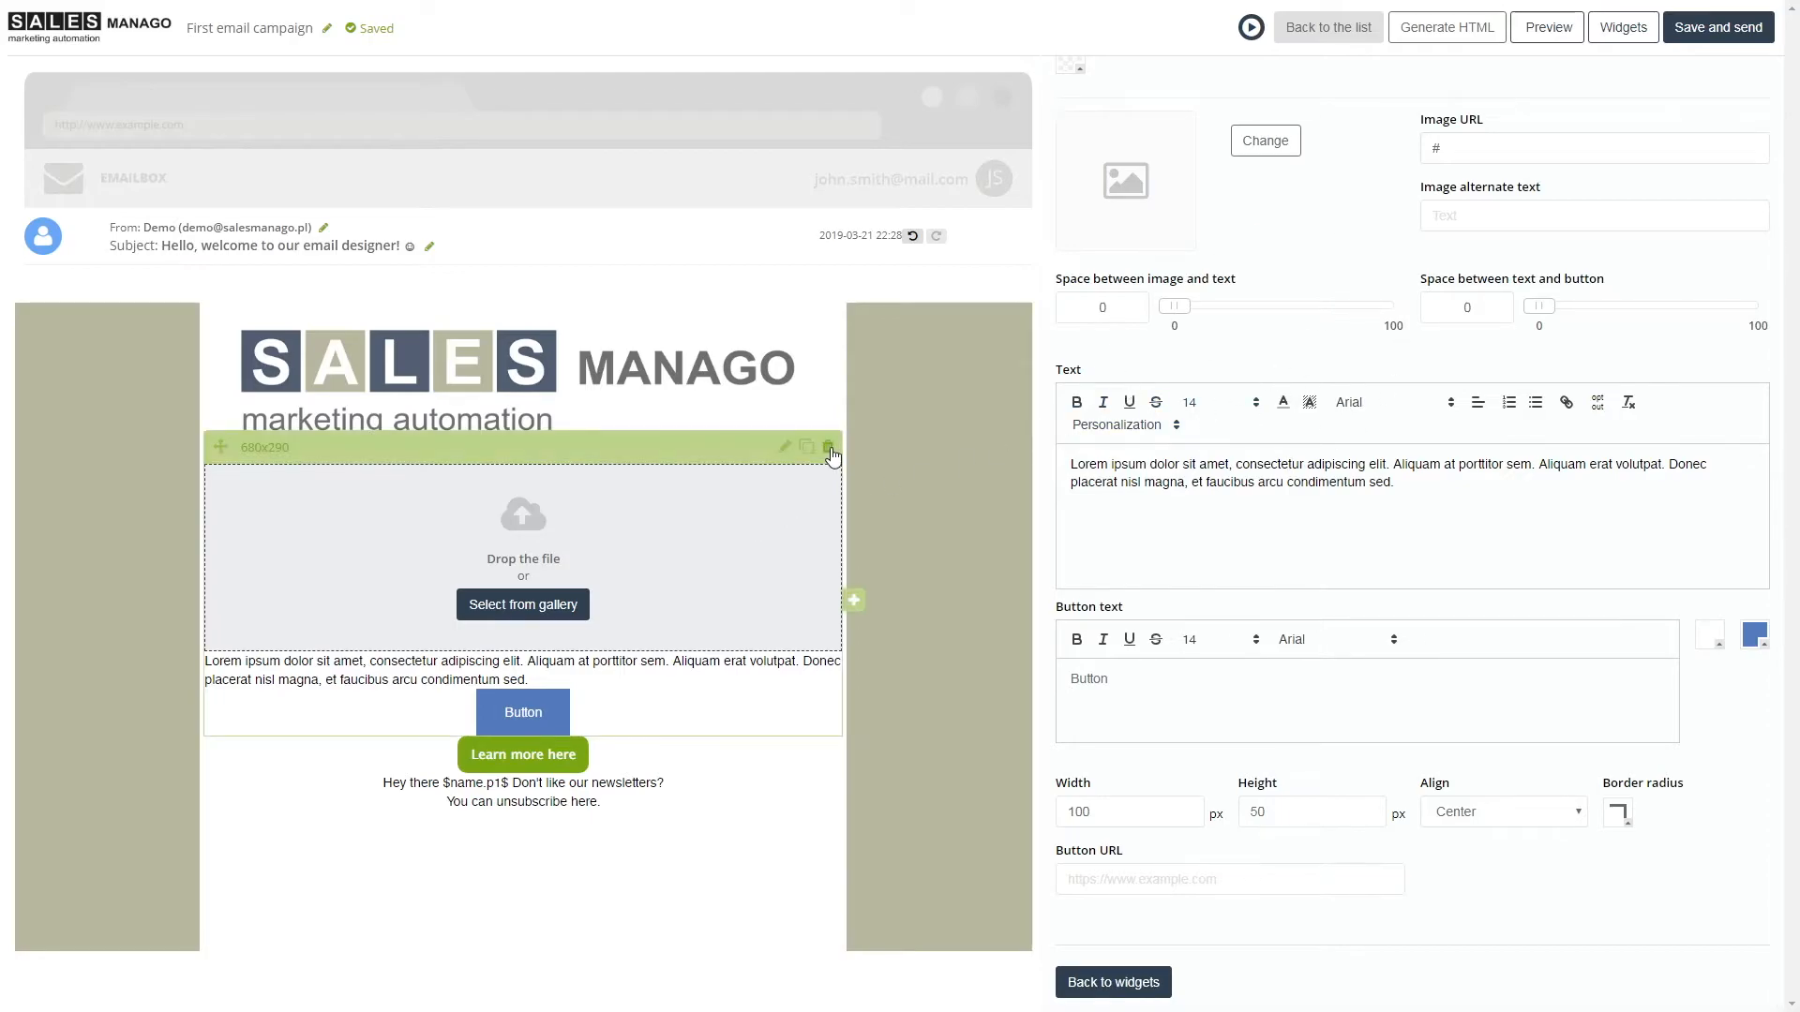
pyautogui.click(829, 449)
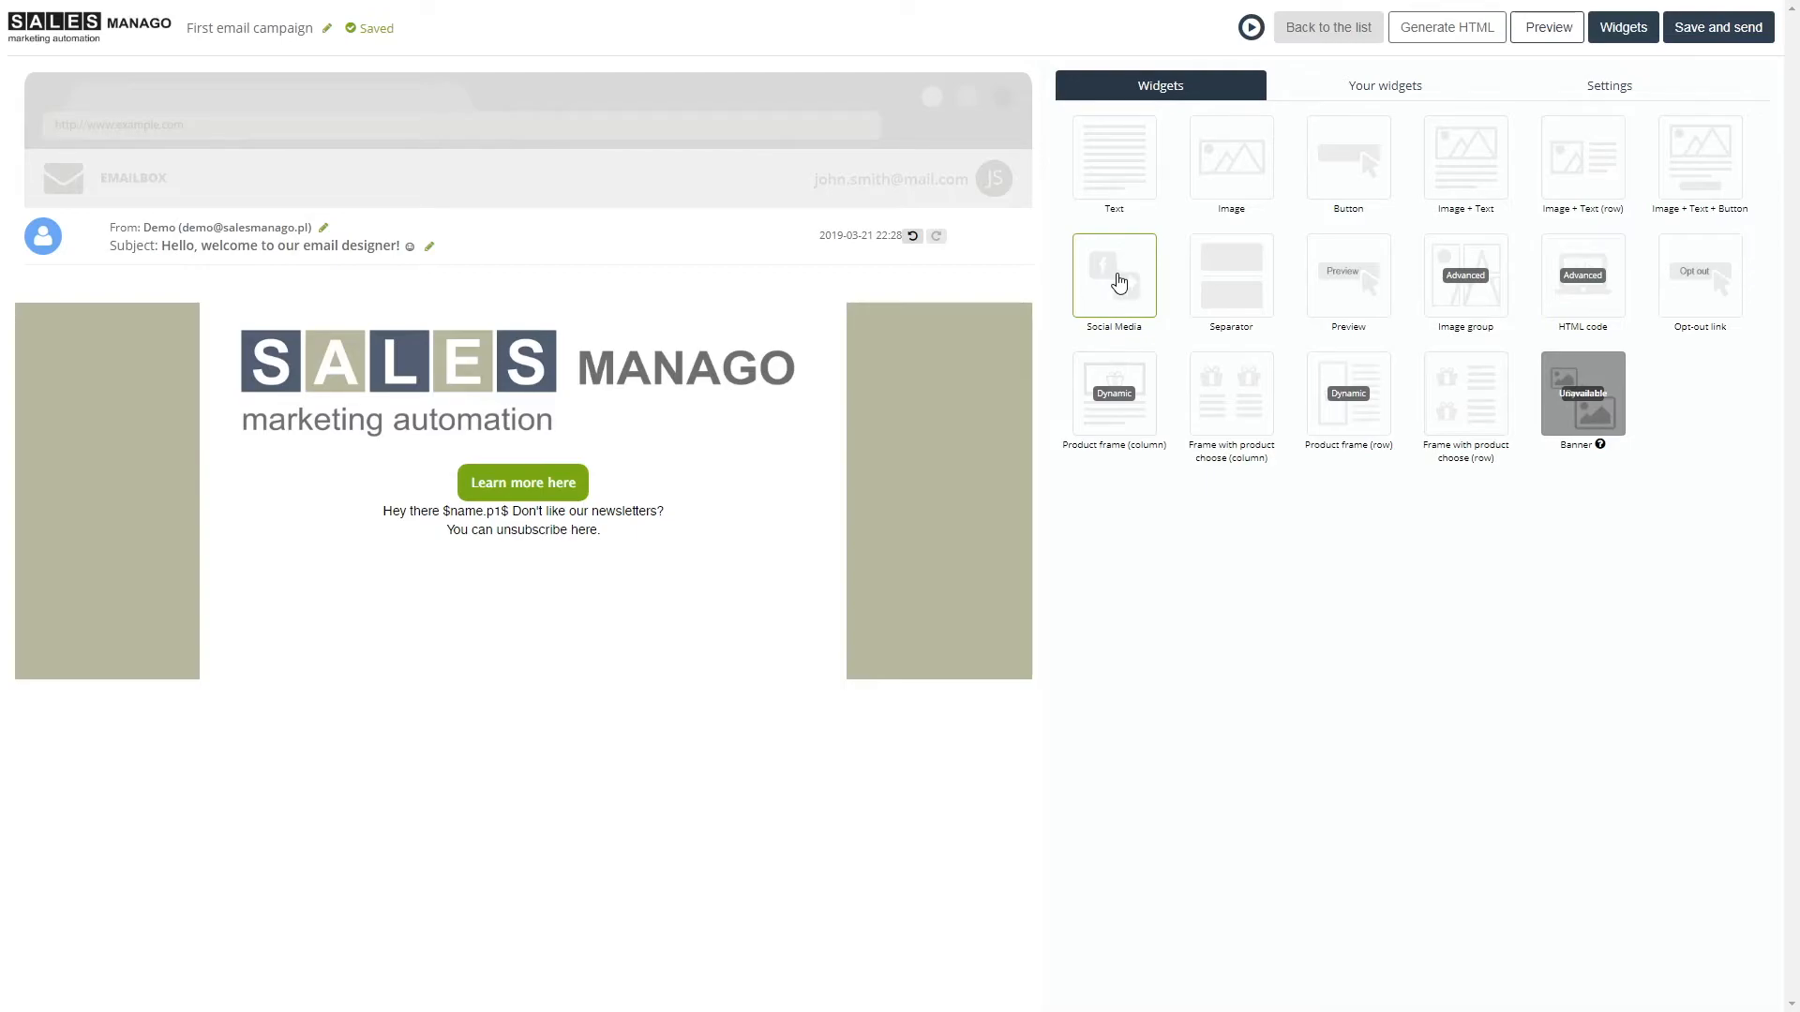
# Add a Social Media widget between the green button and the text, and exclude Google+ from its icons.
pyautogui.moveTo(1119, 283); pyautogui.dragTo(549, 600)
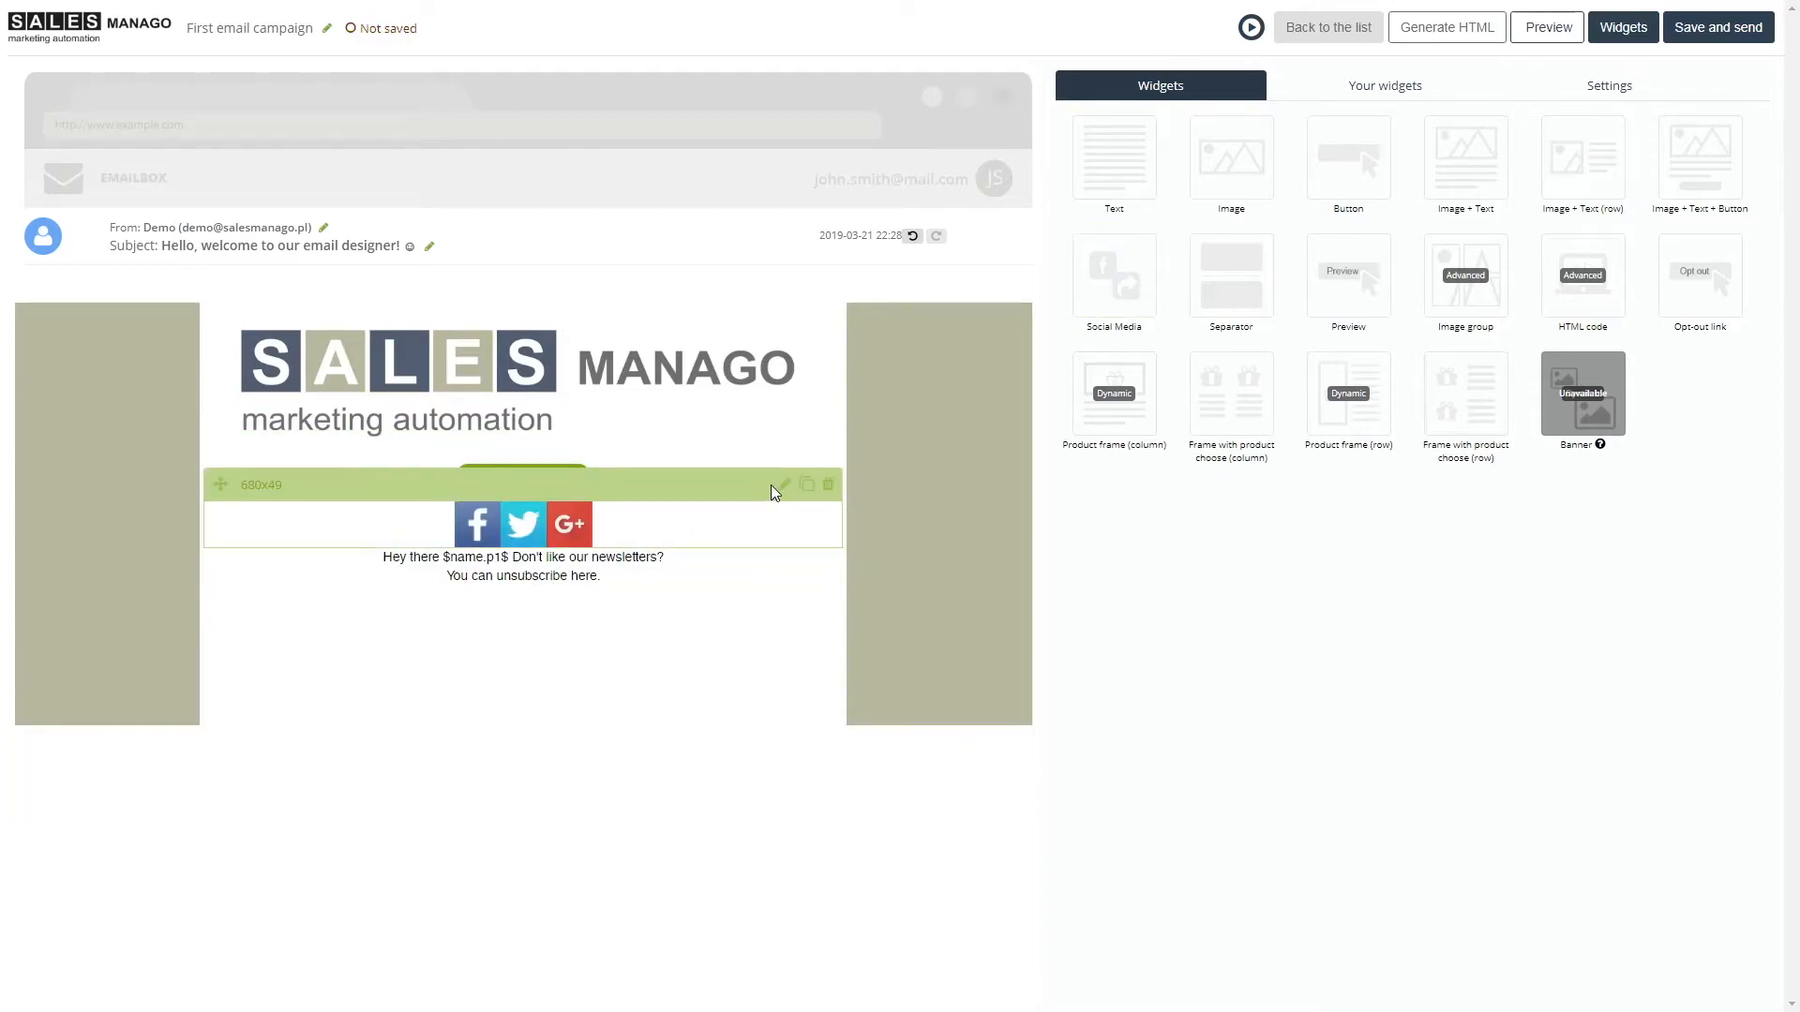
pyautogui.click(785, 487)
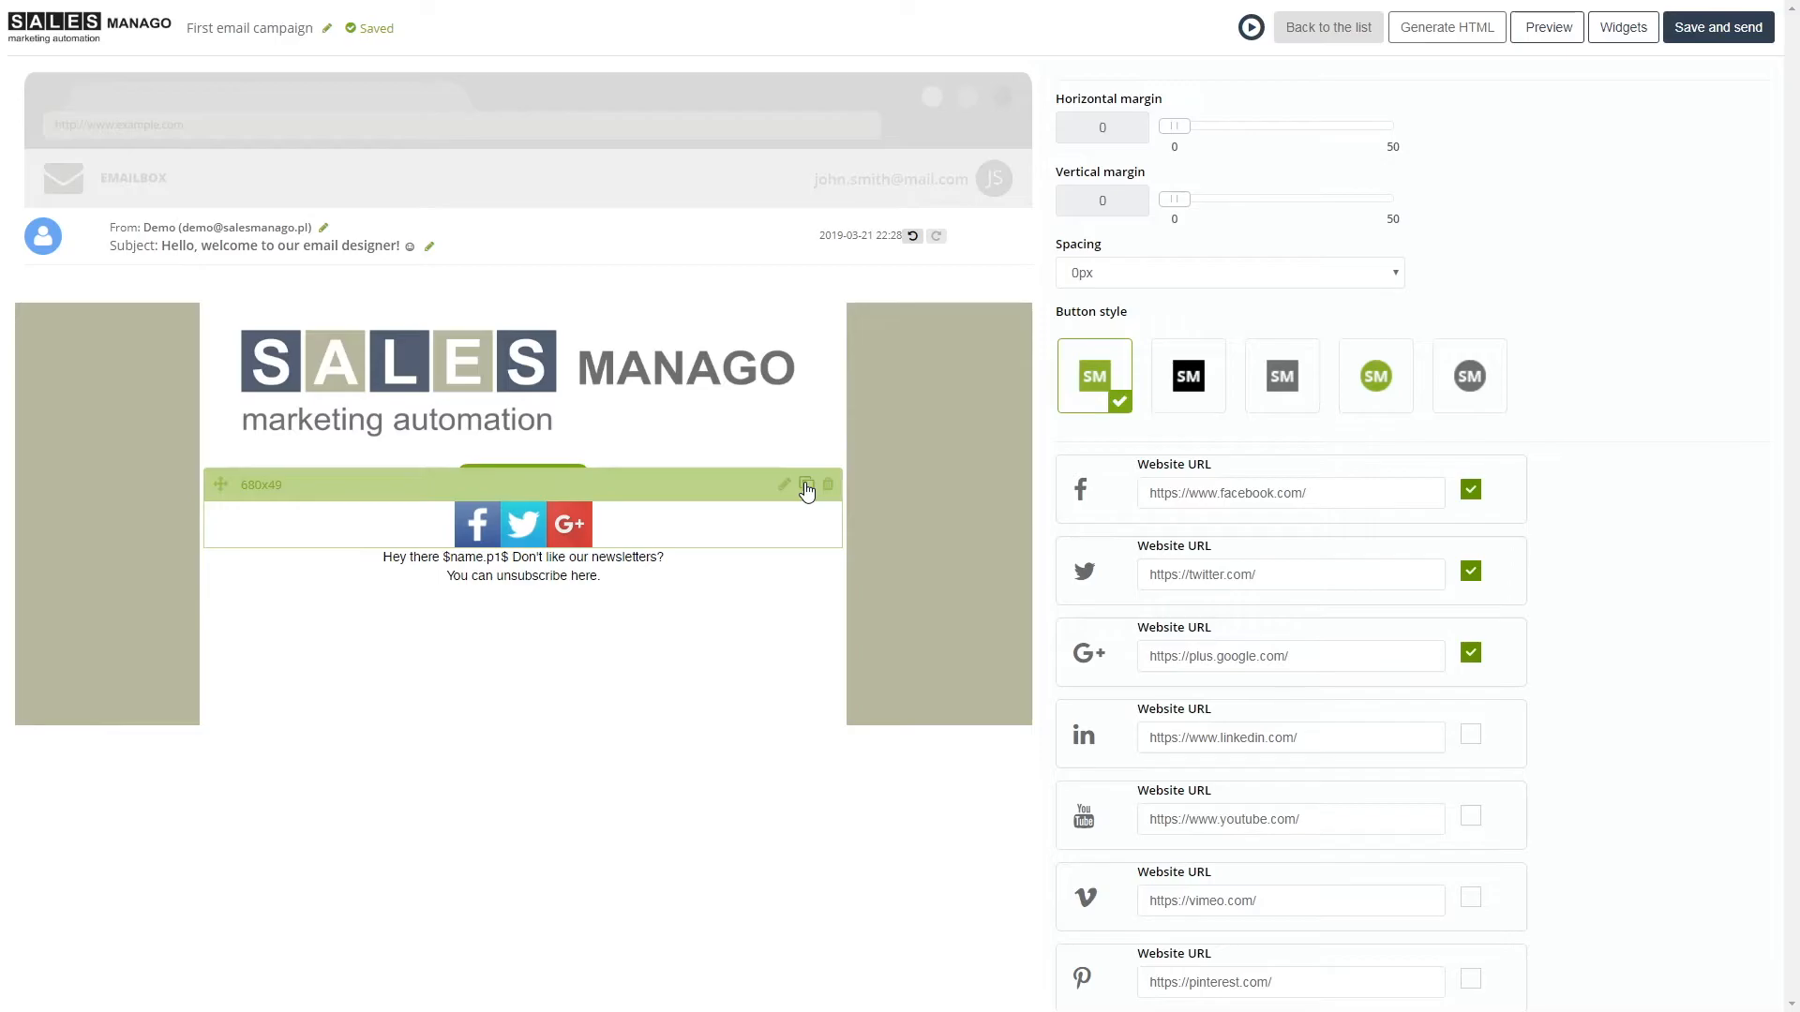
pyautogui.scroll(-7, 1628, 489)
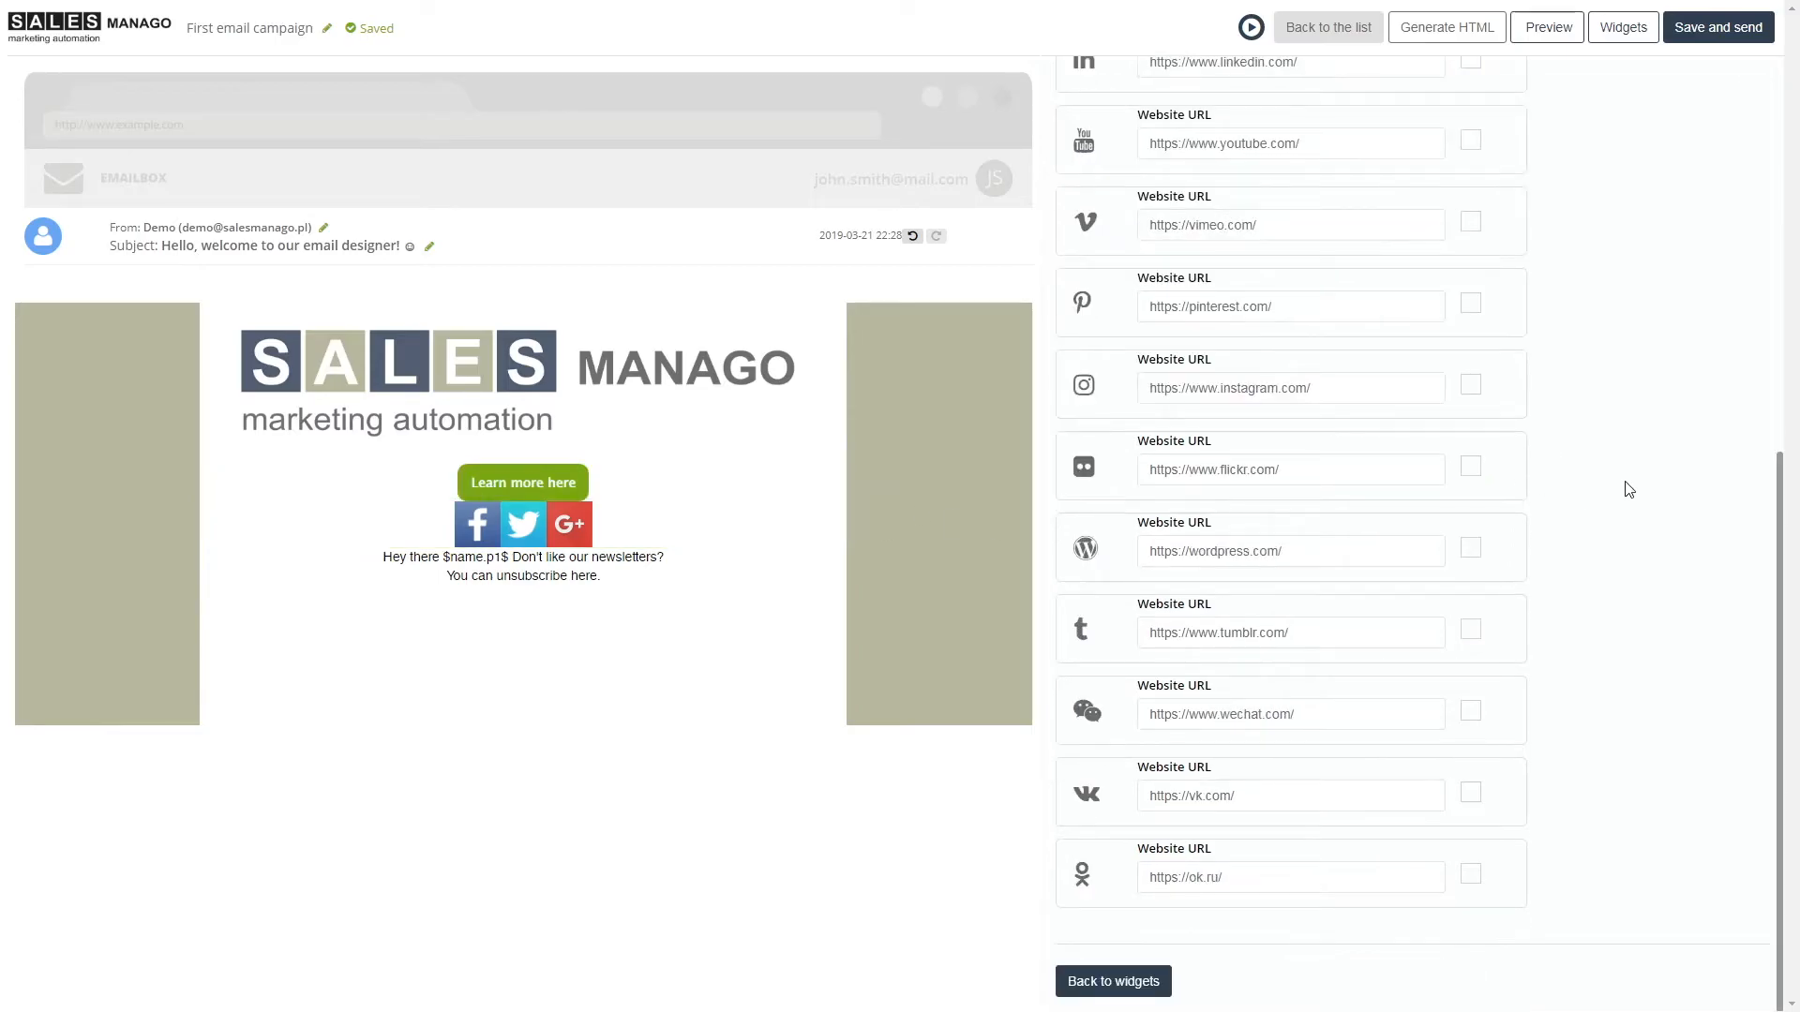
pyautogui.scroll(7, 1629, 490)
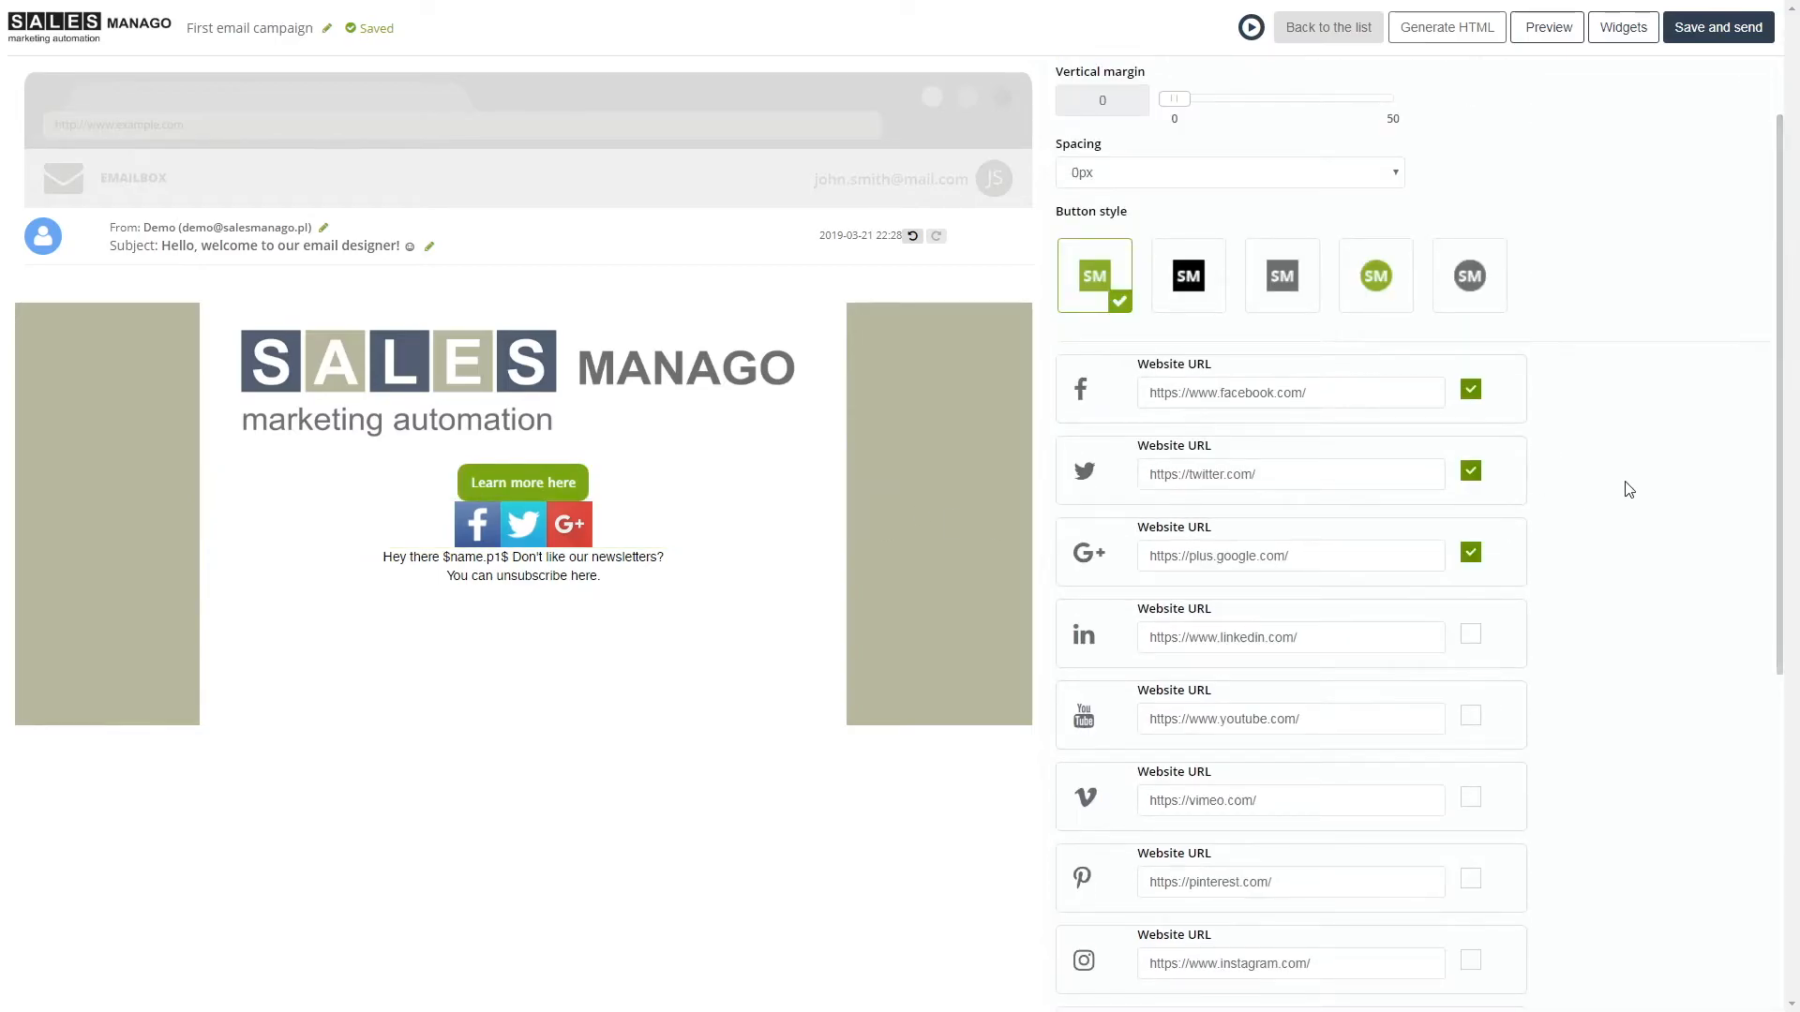
pyautogui.click(1470, 555)
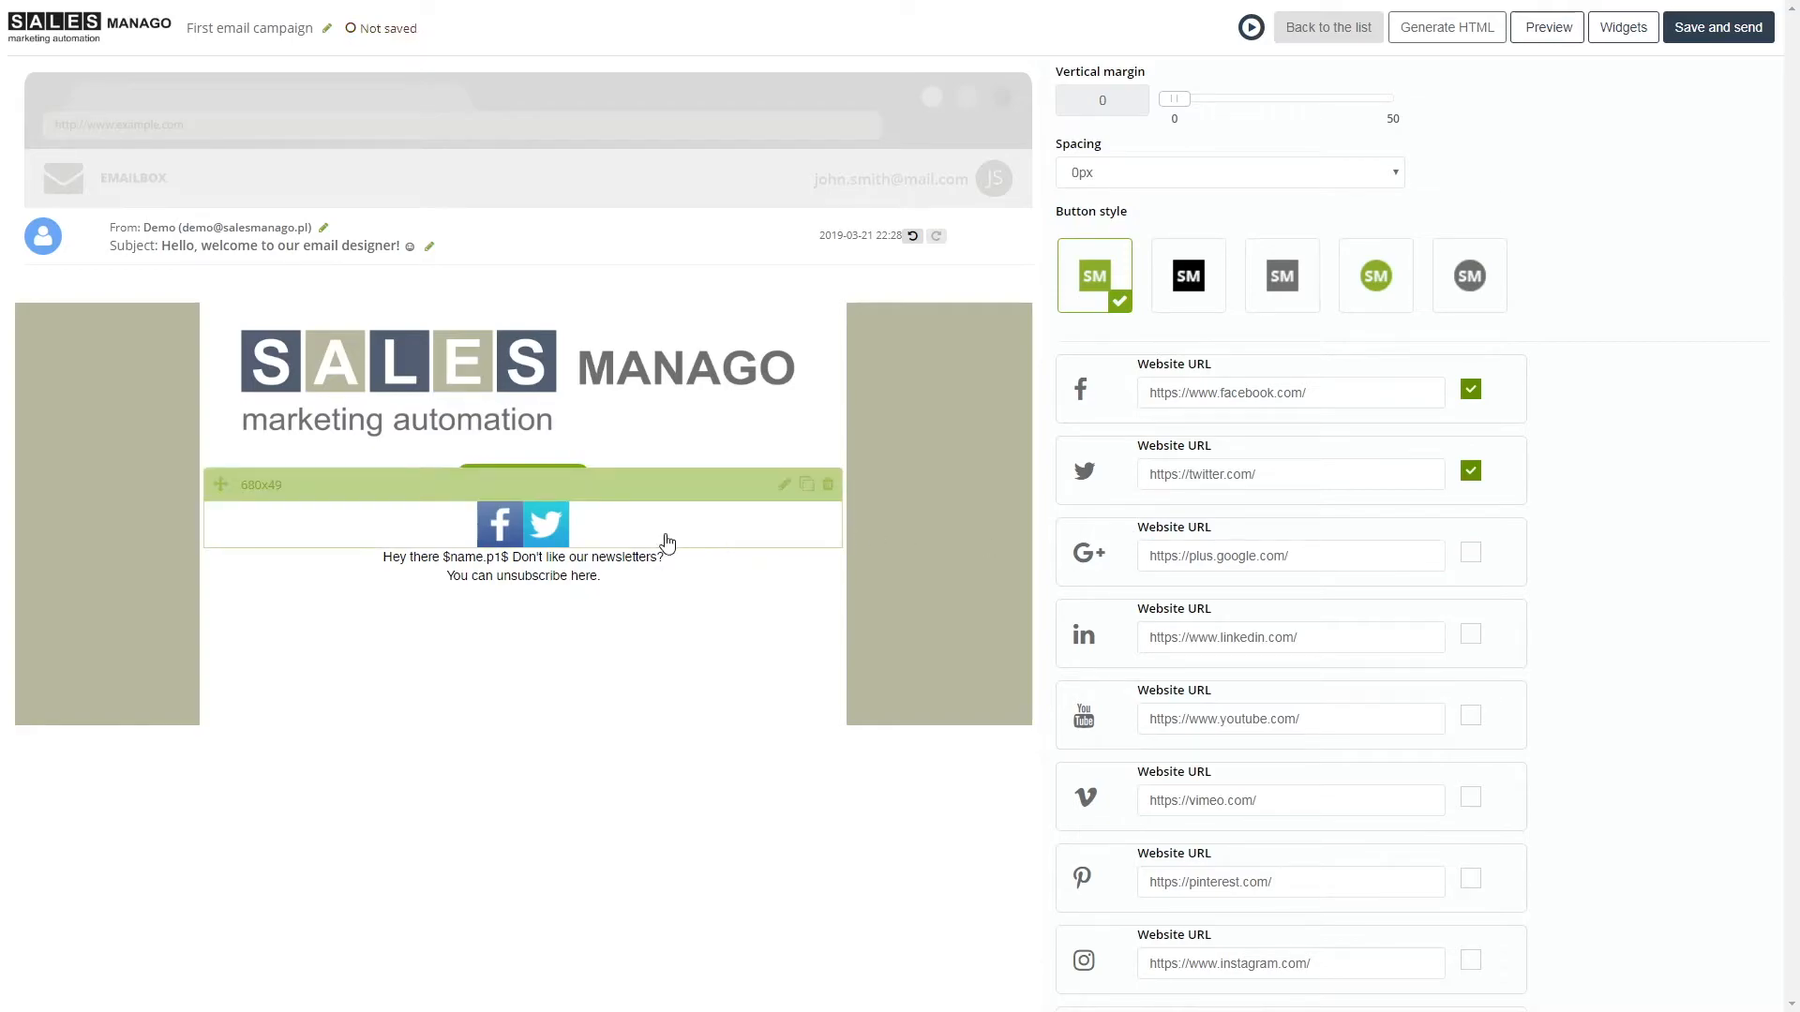
# Set the spacing between the social media icons to 10px.
pyautogui.scroll(1, 1660, 527)
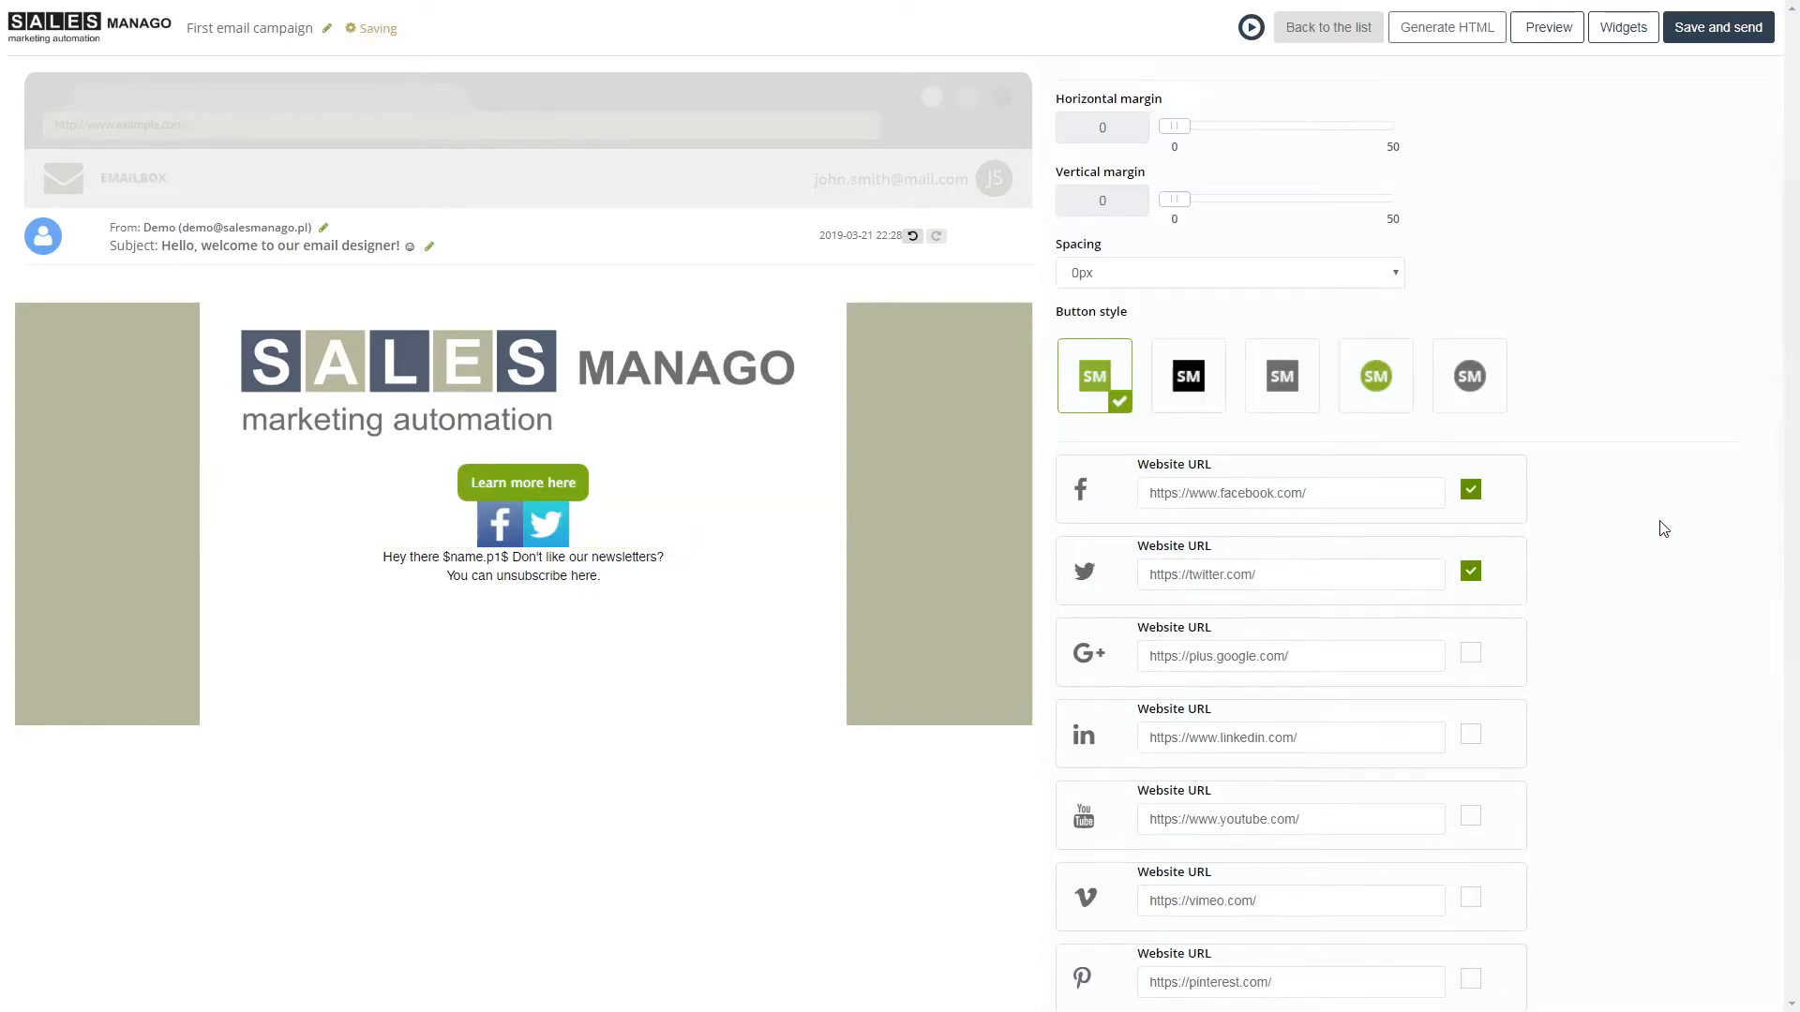
pyautogui.click(1356, 282)
pyautogui.click(1342, 338)
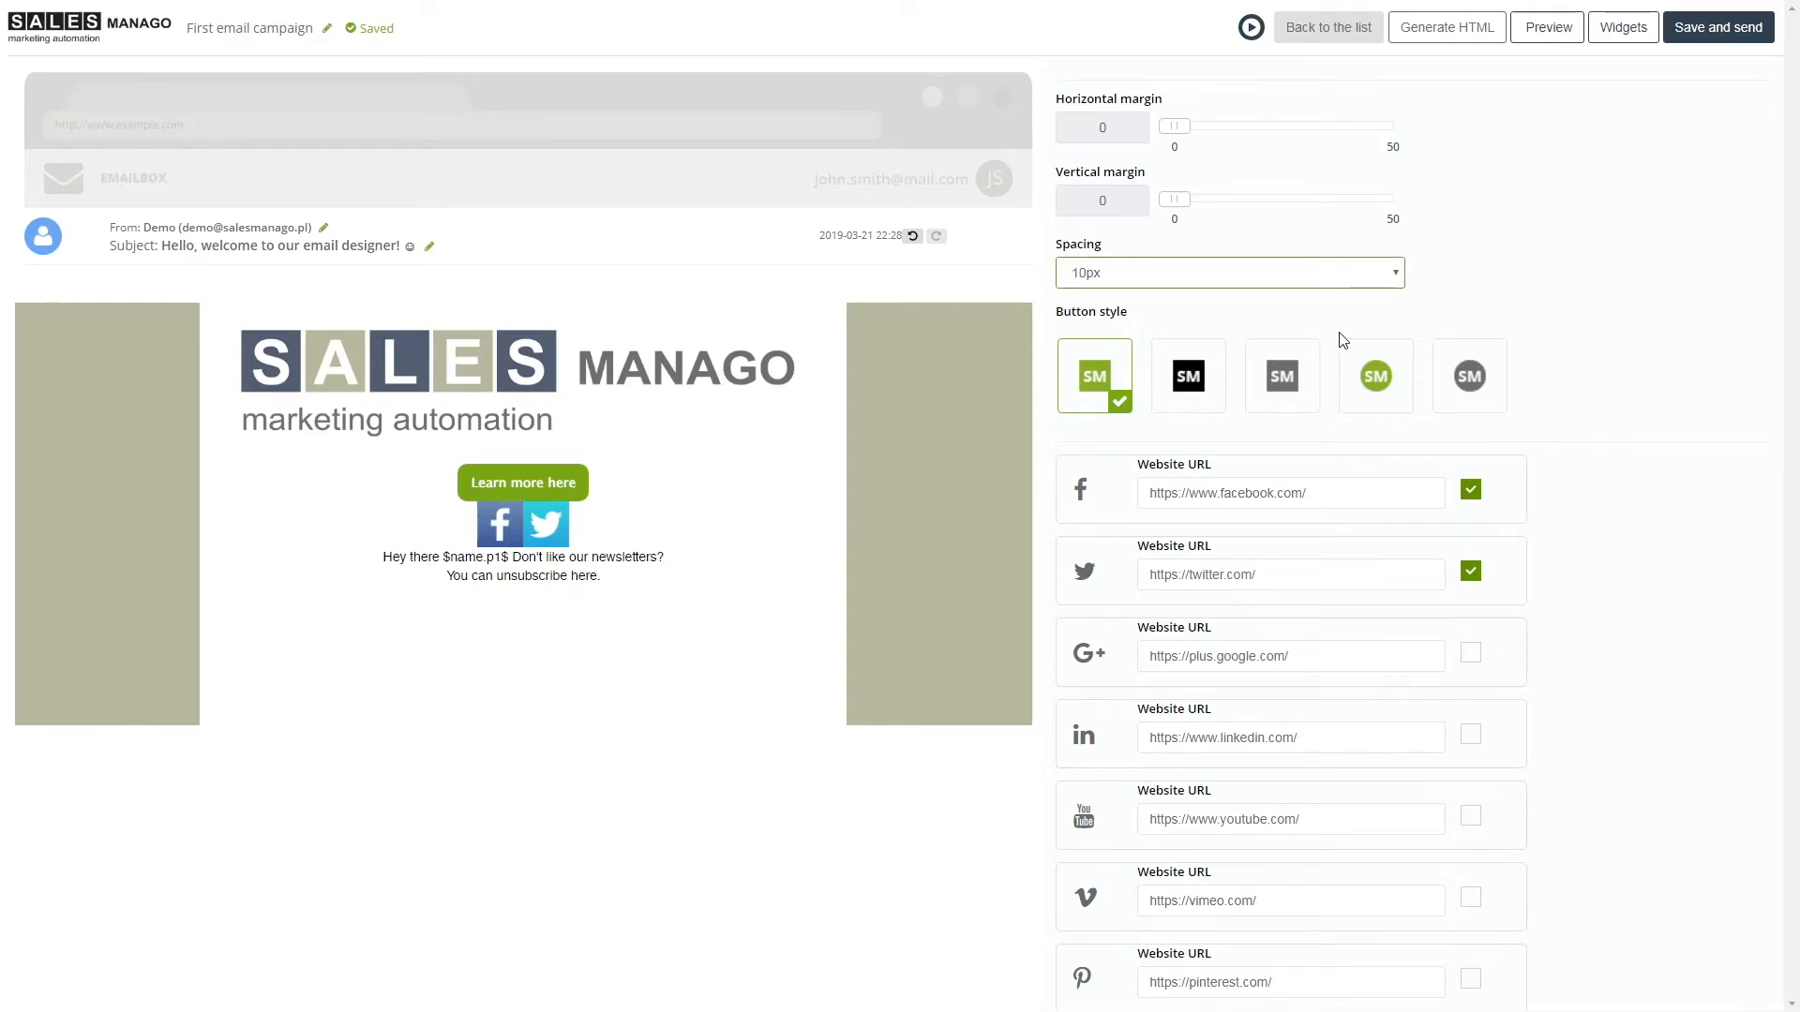
# Try the other social media button styles and go back to the colored square style.
pyautogui.click(1196, 379)
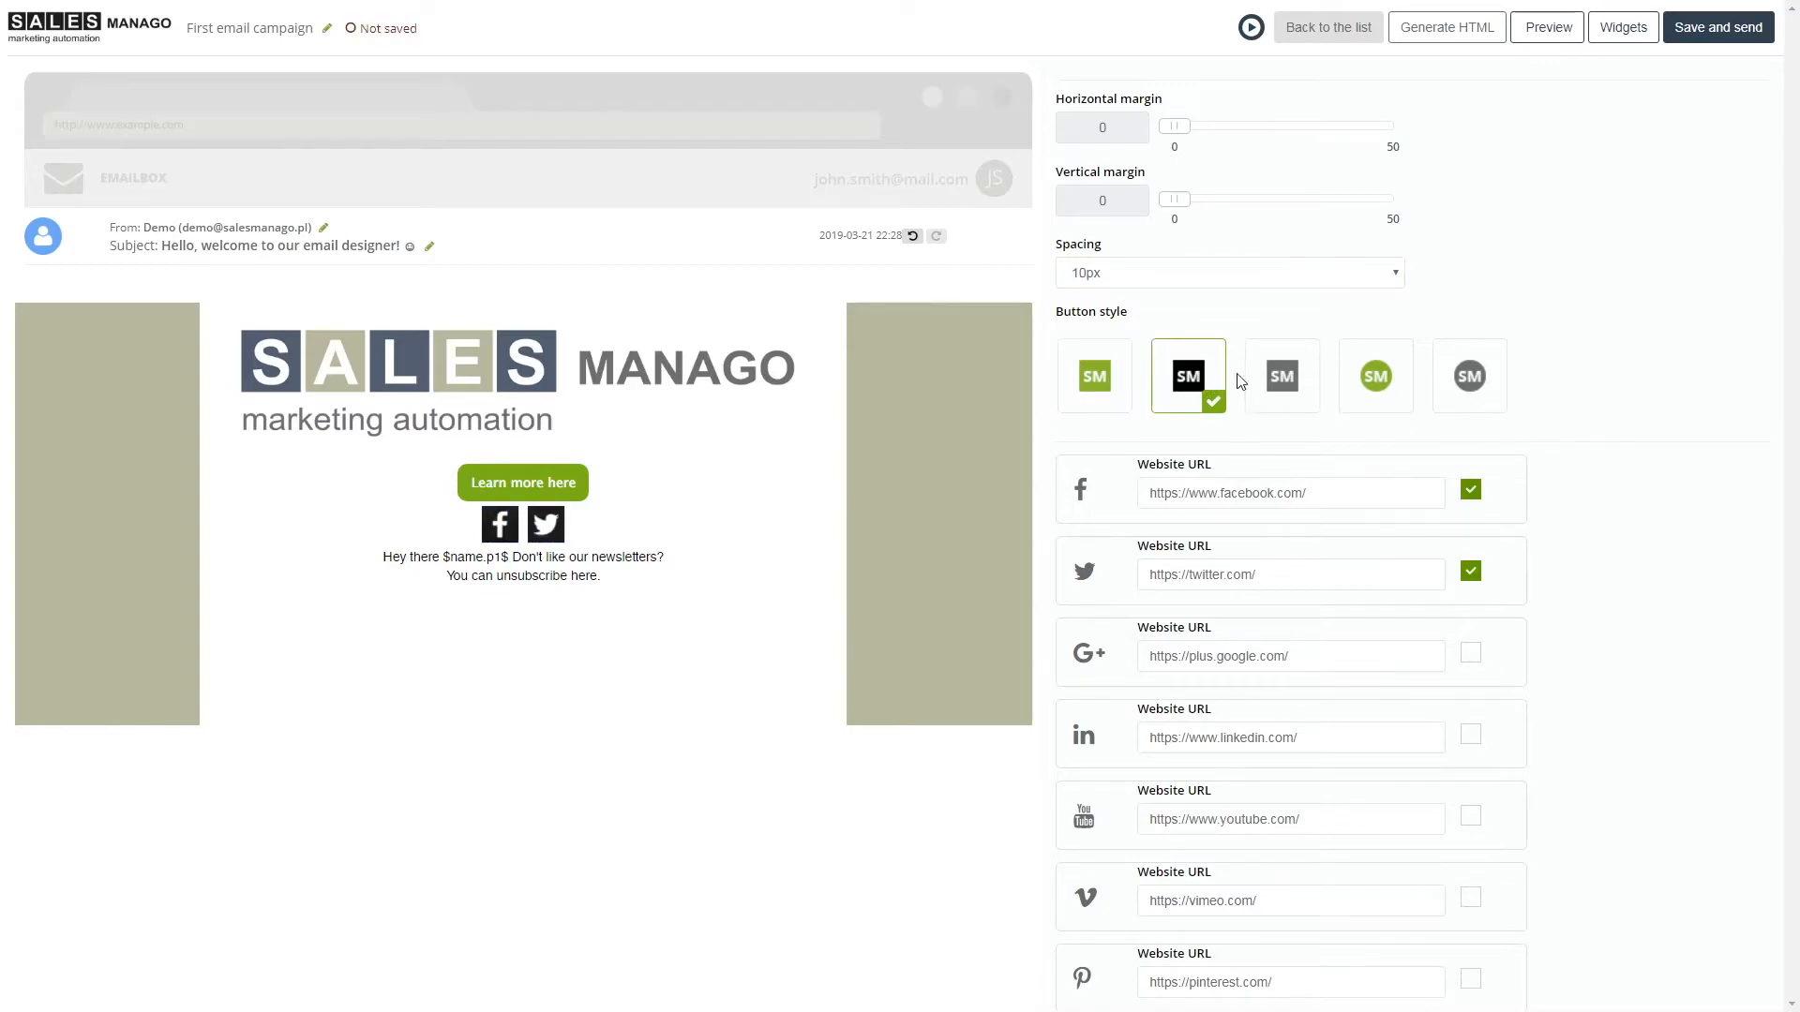
pyautogui.click(1282, 378)
pyautogui.click(1375, 378)
pyautogui.click(1435, 379)
pyautogui.click(1095, 376)
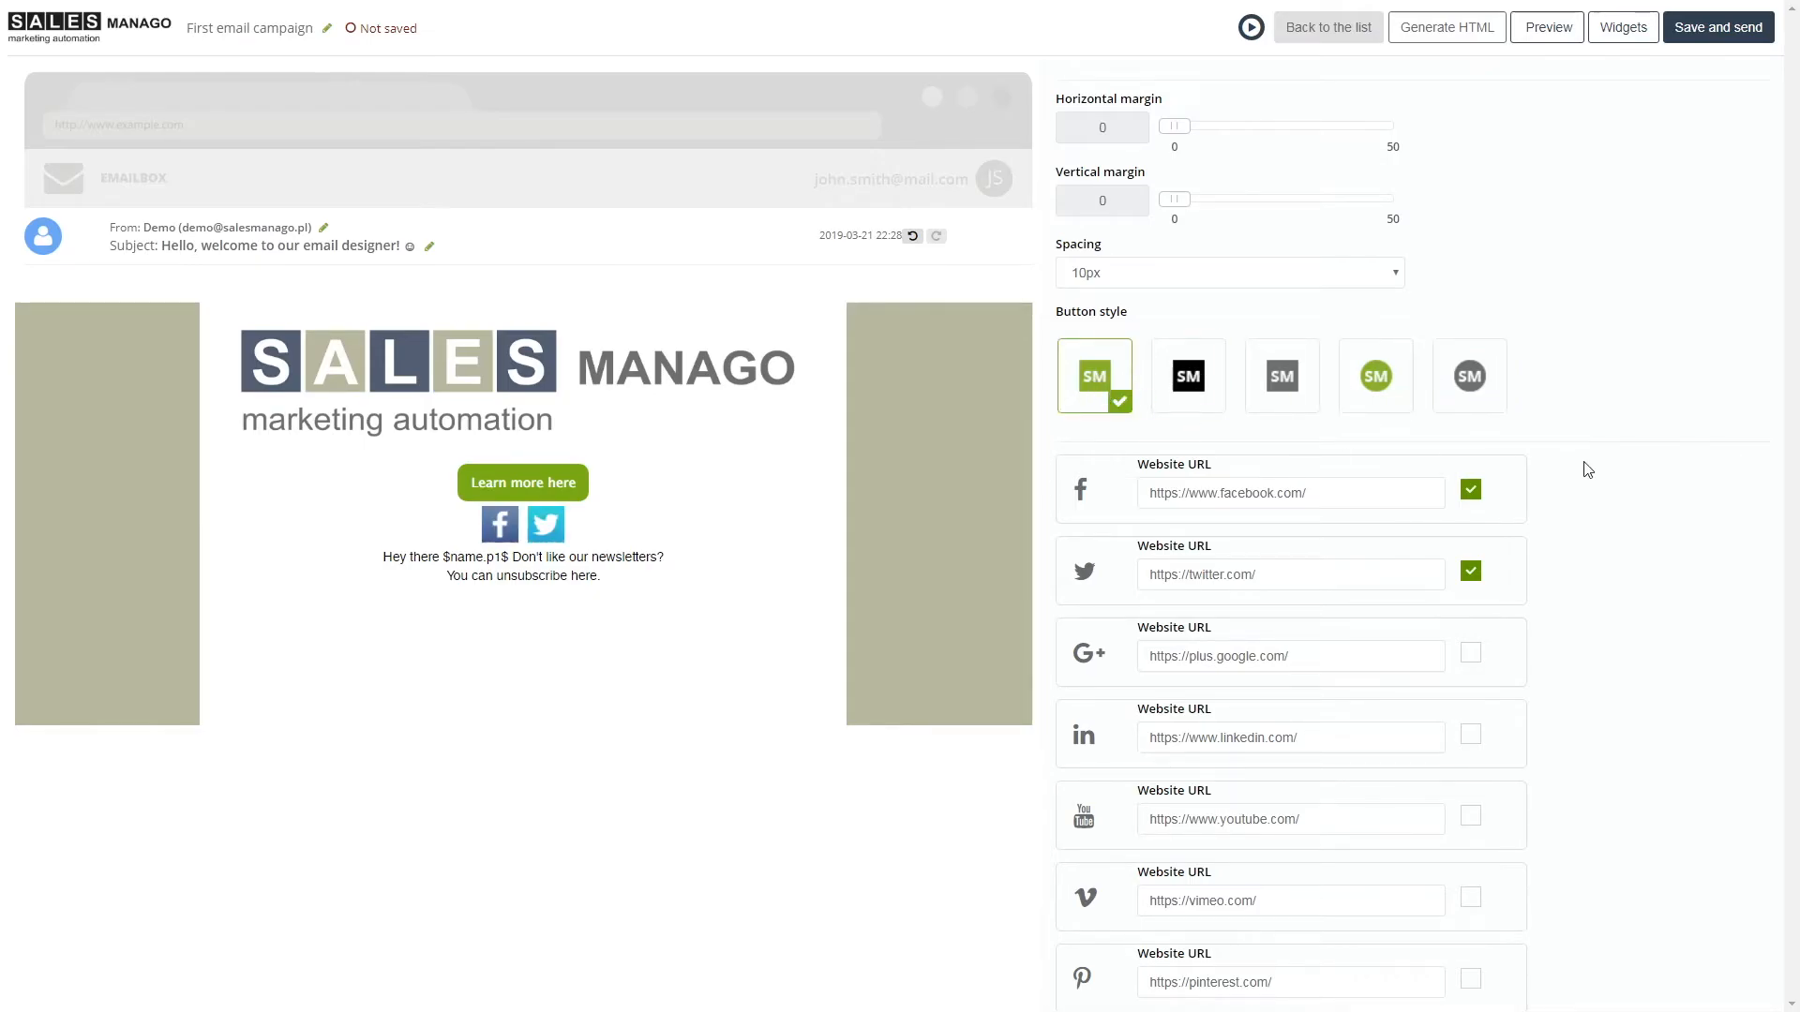
# Add a Separator widget between the logo and the green button, and open its settings.
pyautogui.scroll(-7, 1589, 469)
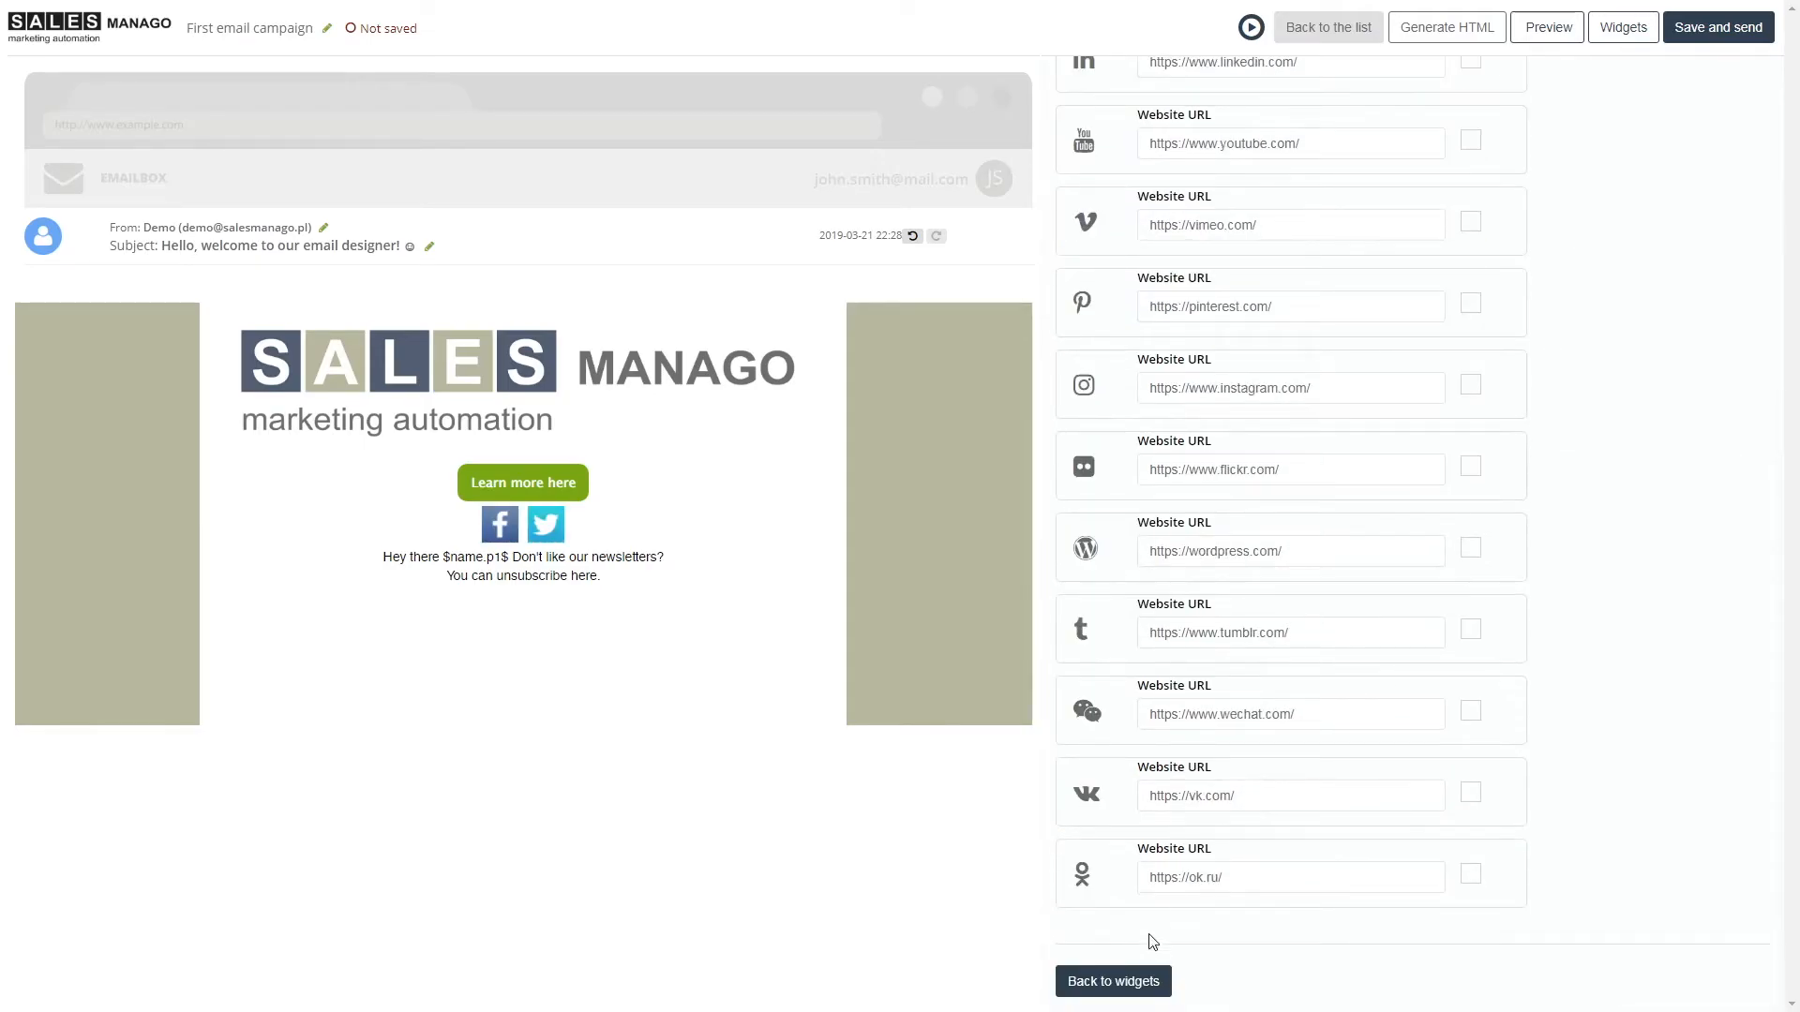
pyautogui.click(1144, 986)
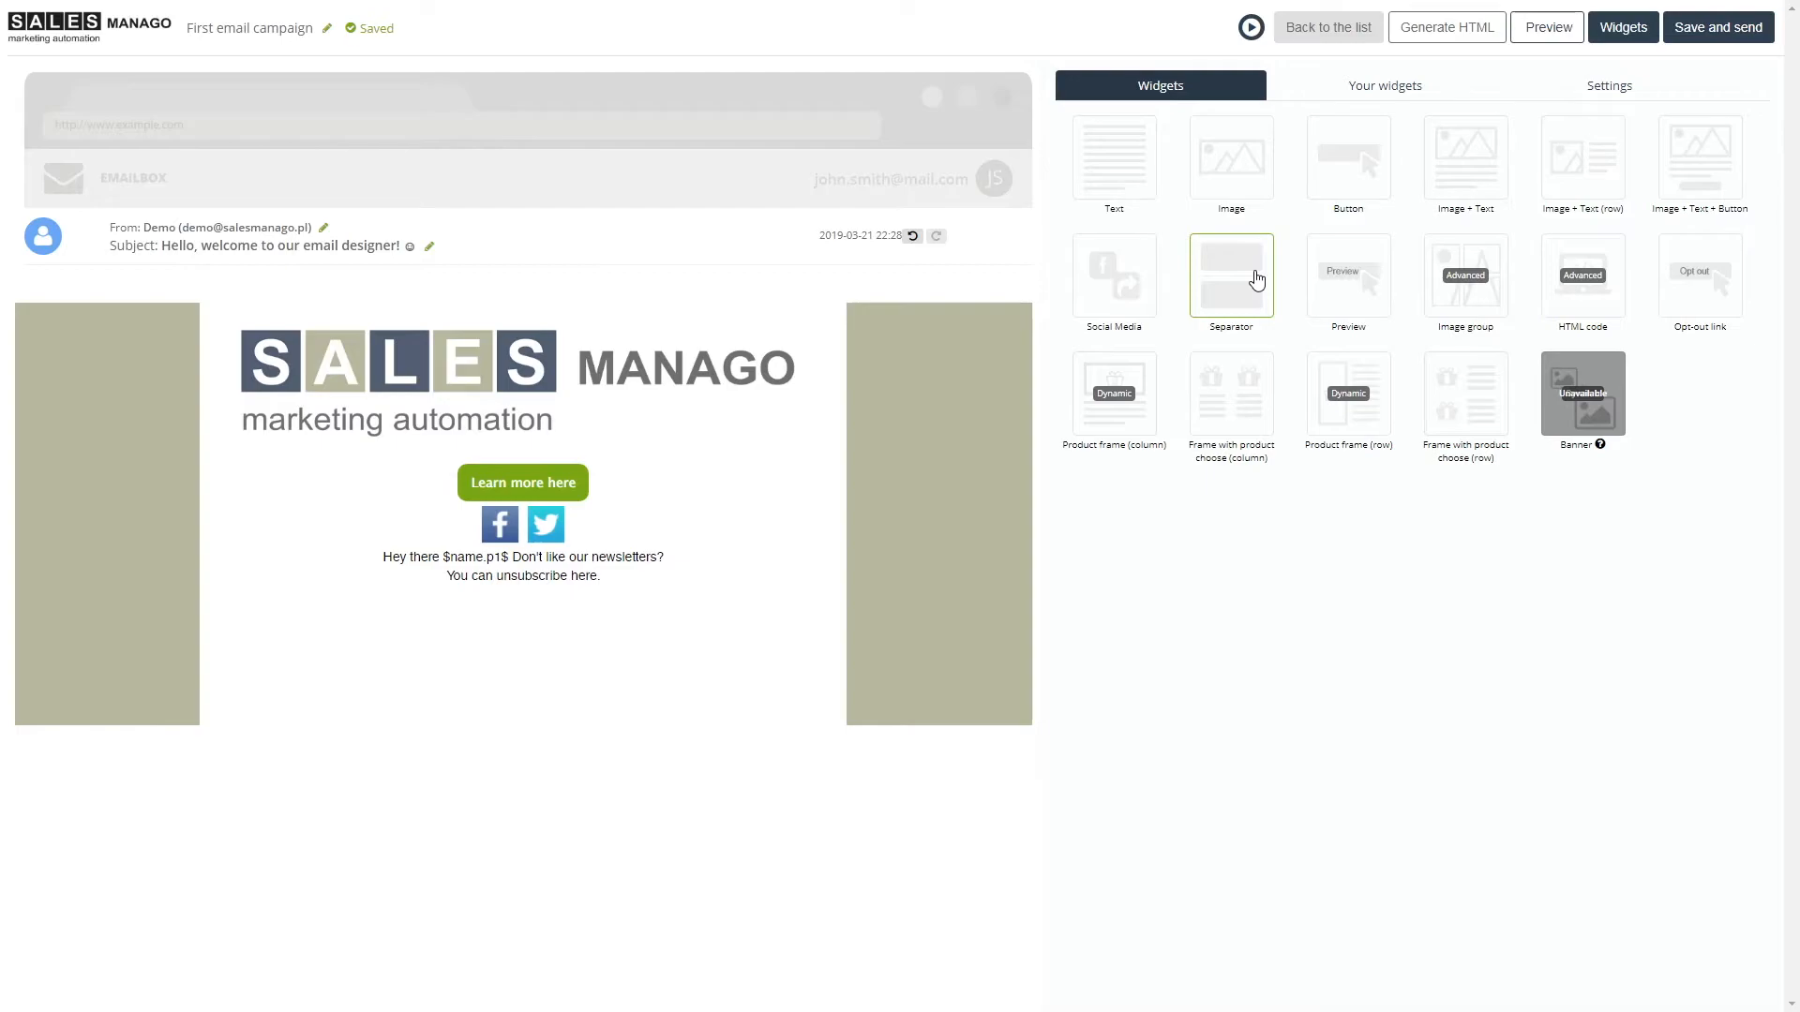
pyautogui.moveTo(1257, 280); pyautogui.dragTo(631, 478)
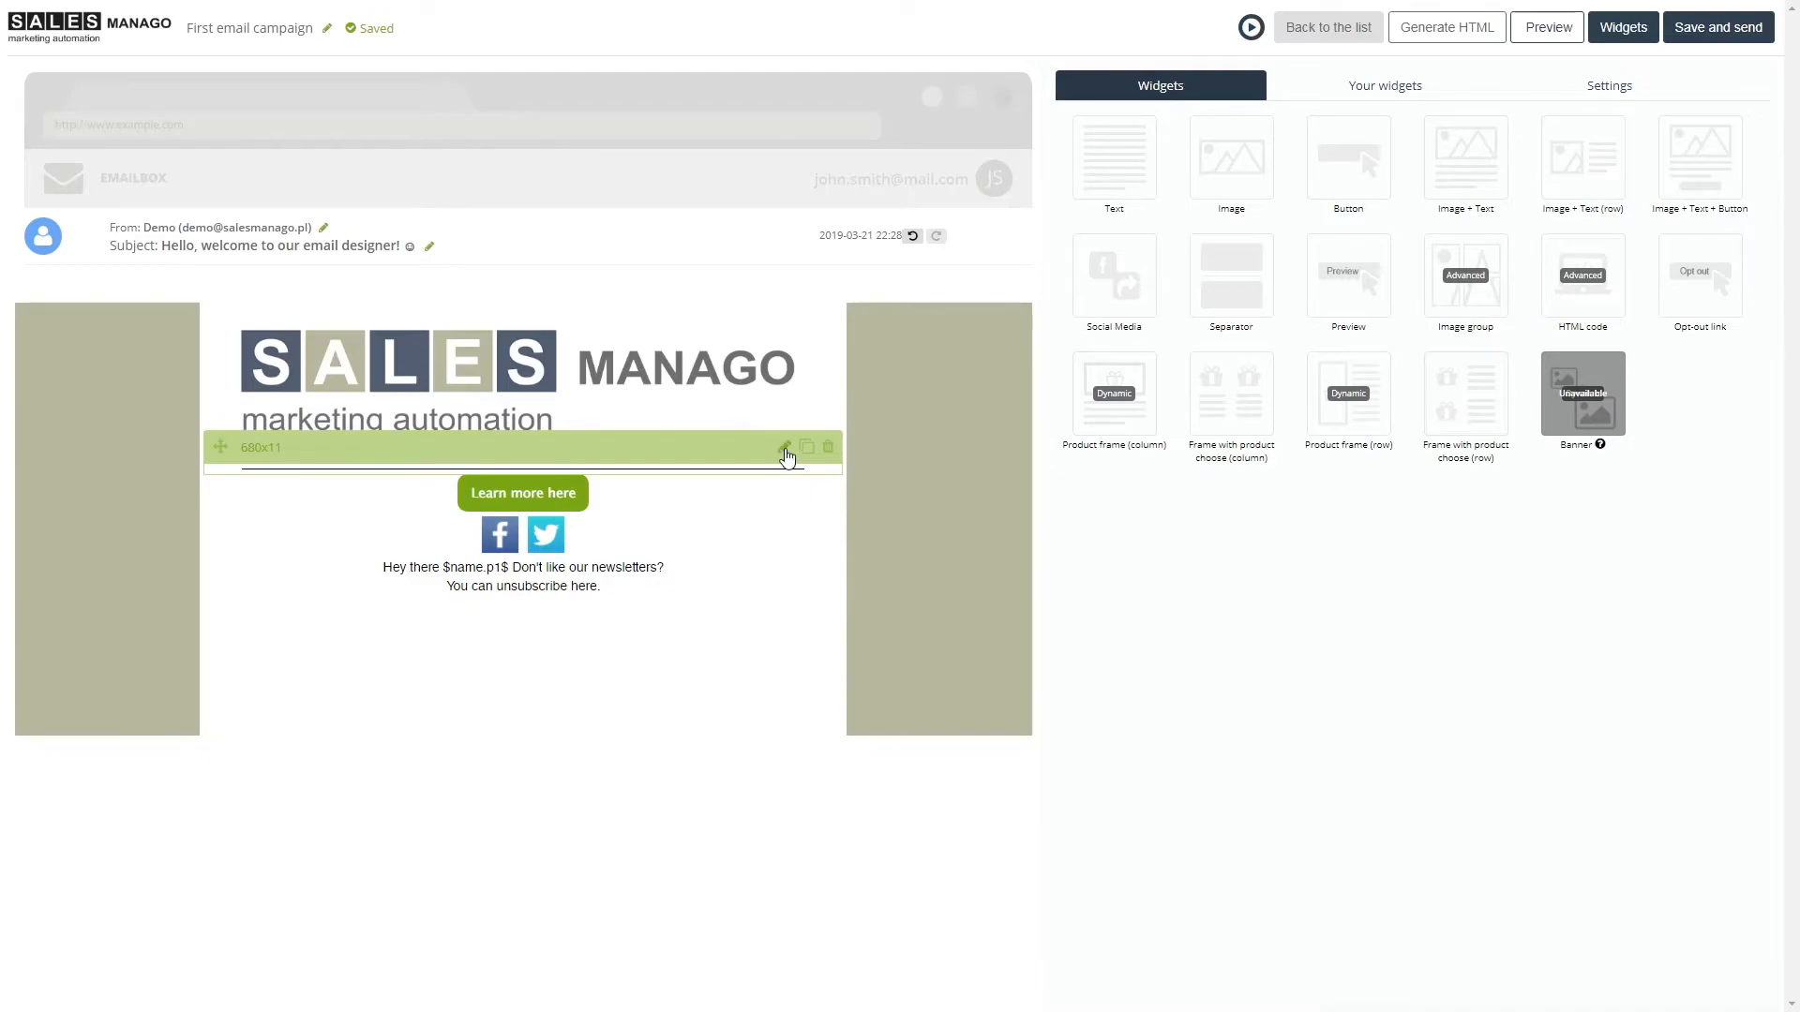
pyautogui.click(785, 448)
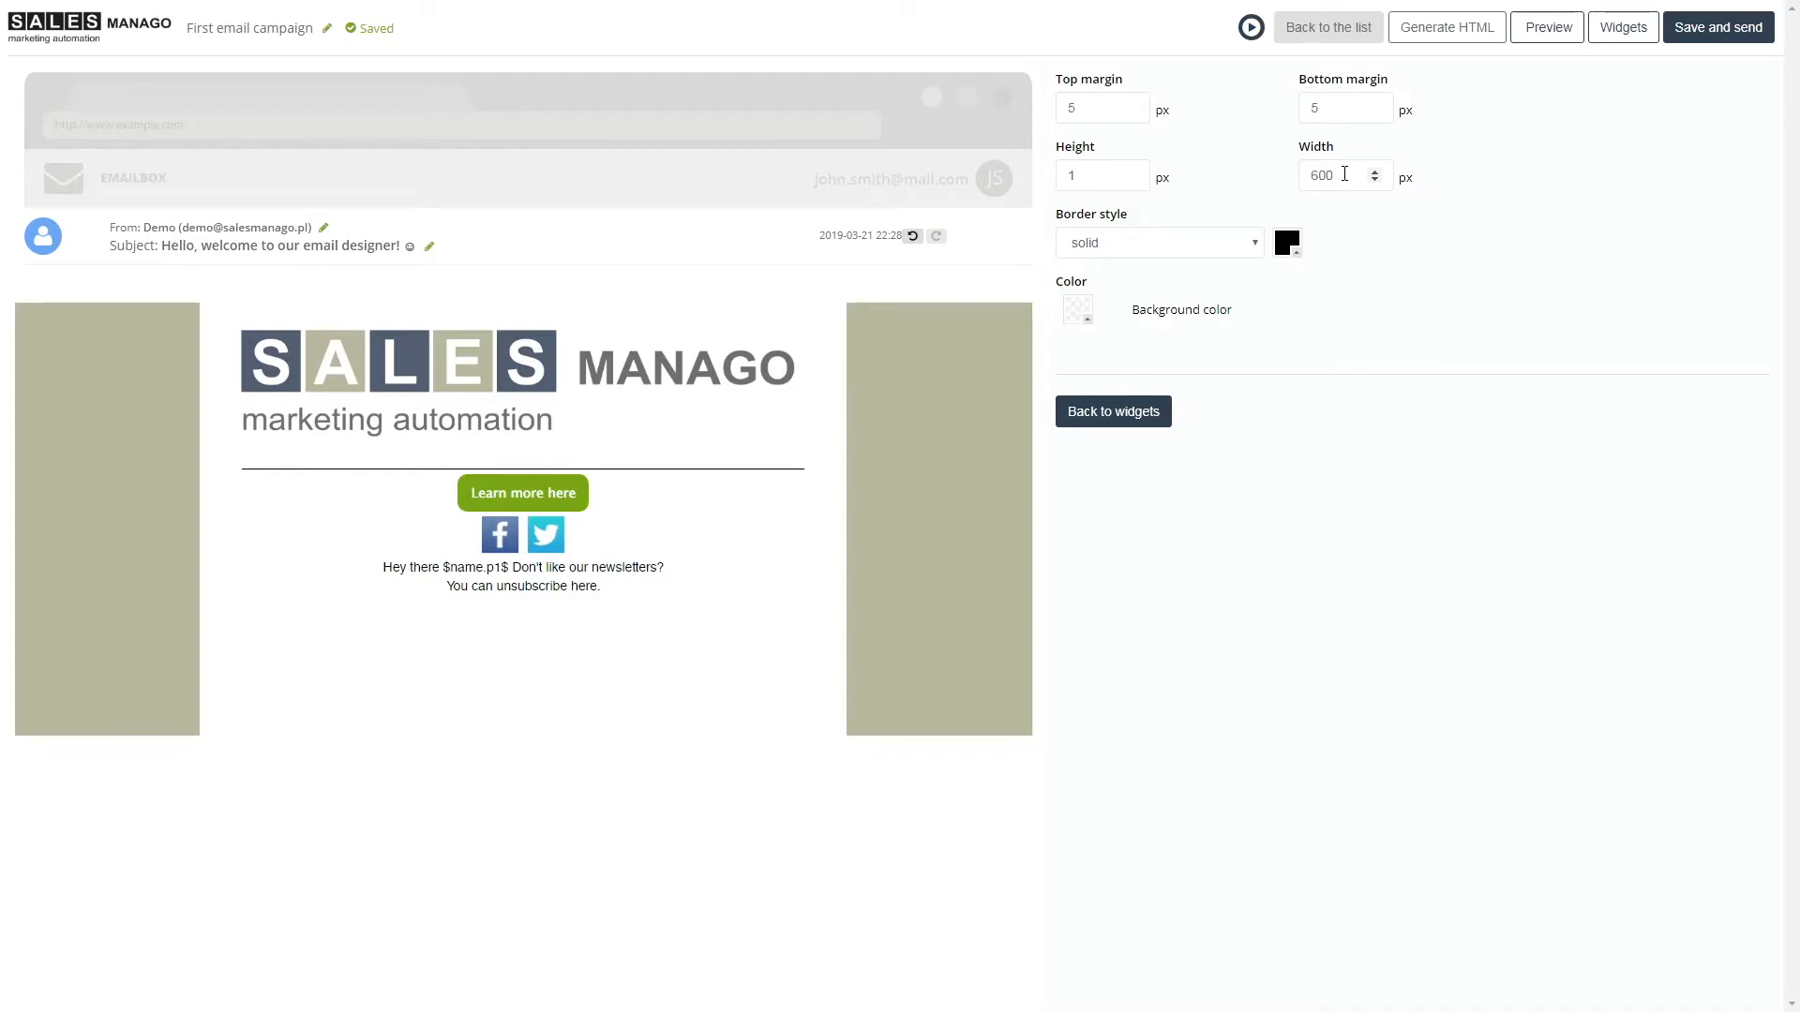
# Set the separator's height to 7 px.
pyautogui.click(1097, 176)
pyautogui.click(1132, 172)
pyautogui.click(1131, 172)
pyautogui.click(1132, 173)
pyautogui.click(1132, 173)
pyautogui.click(1131, 172)
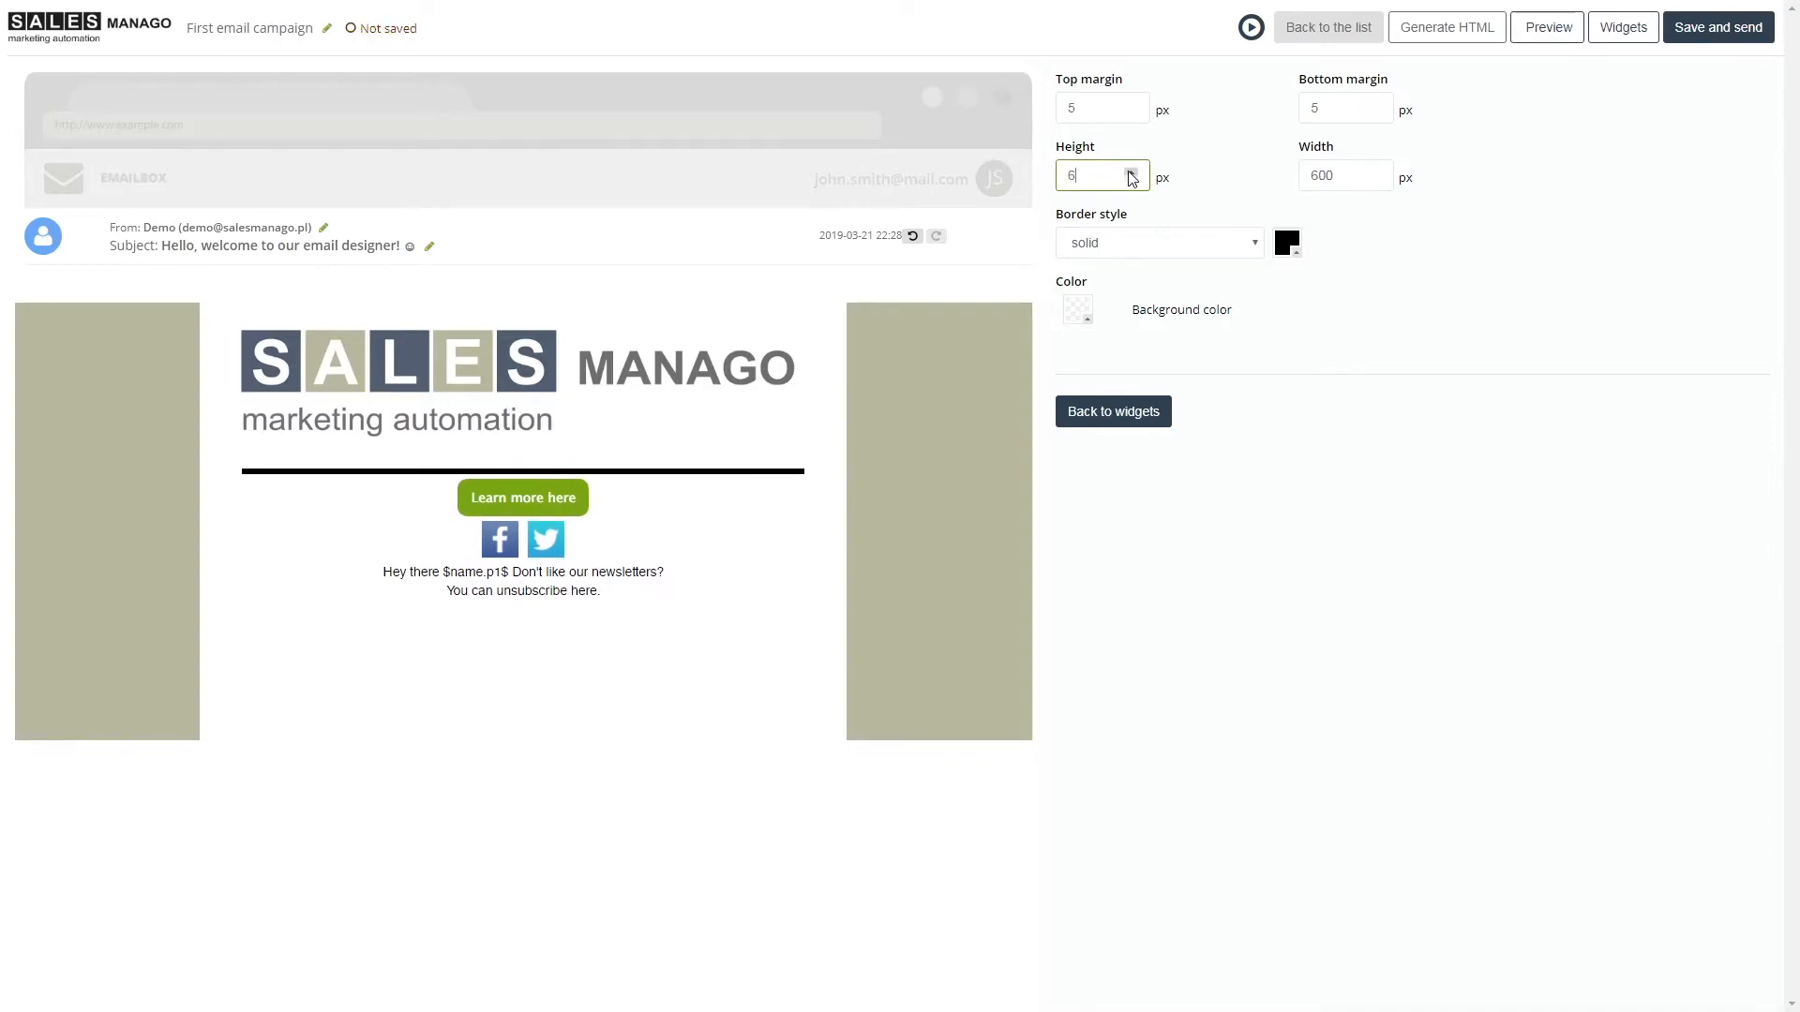
pyautogui.click(1132, 173)
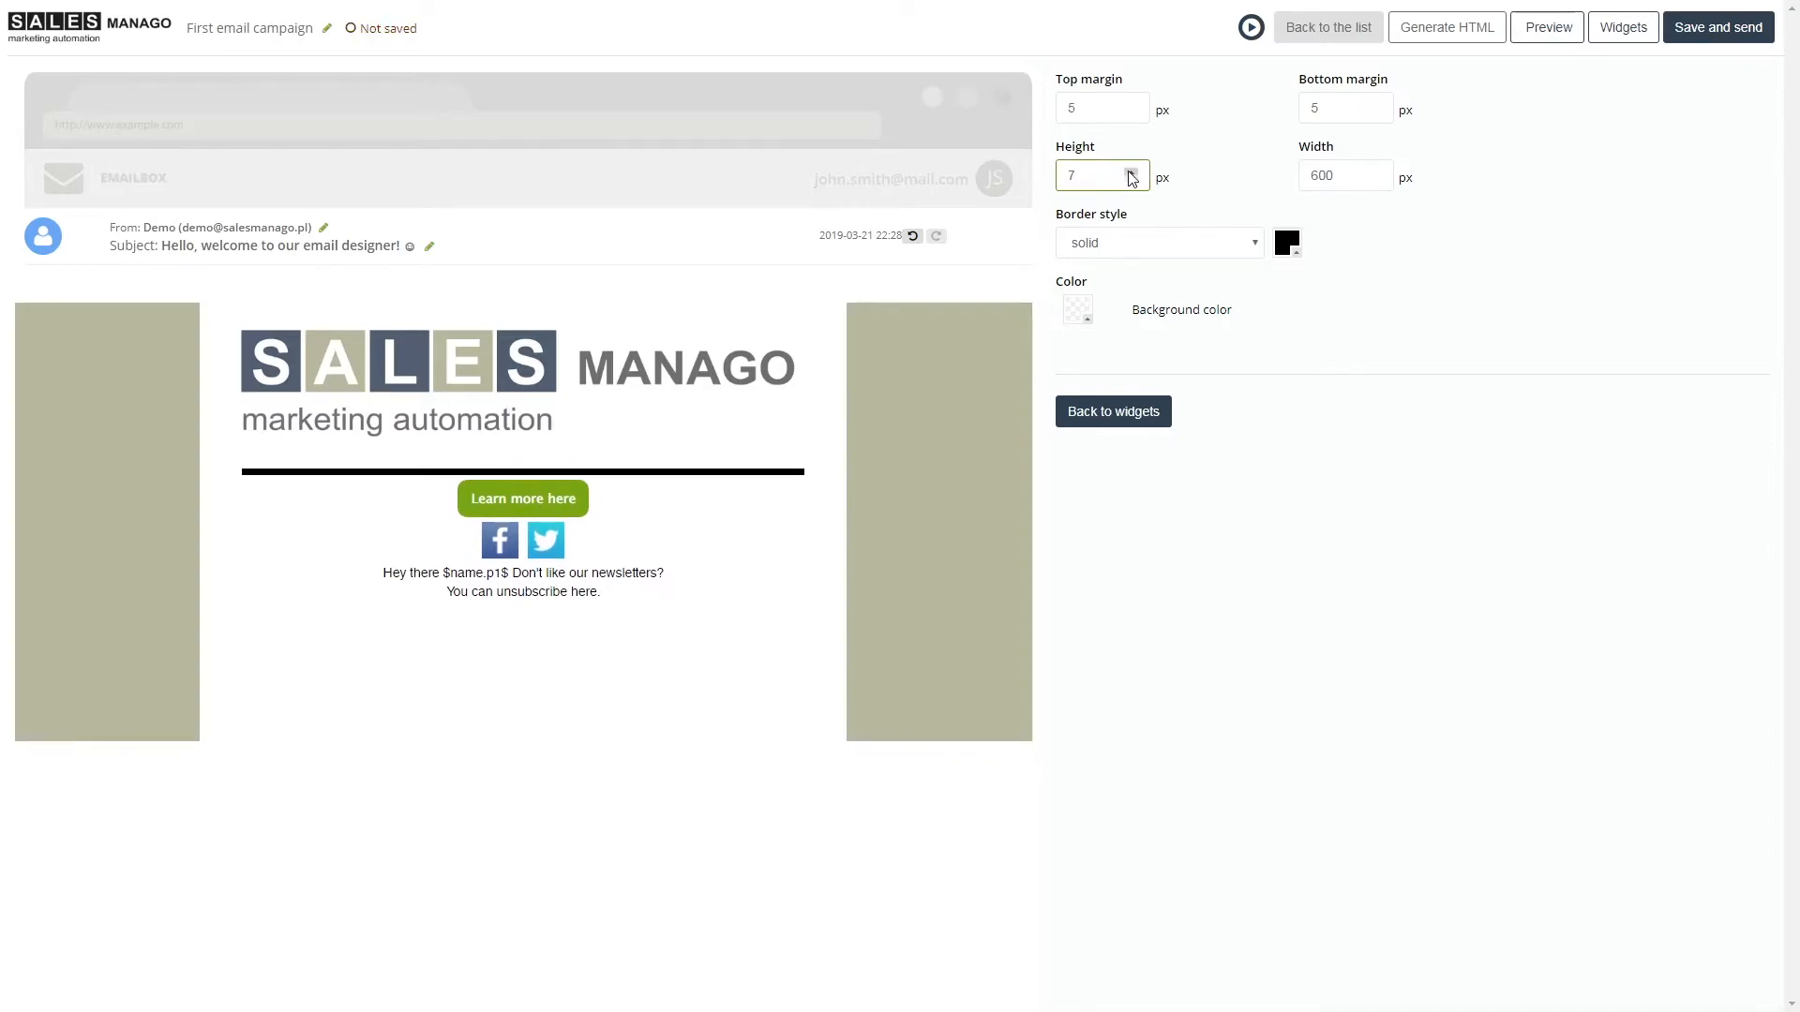
# Try the border style none on the separator, and set it to dotted.
pyautogui.click(1135, 244)
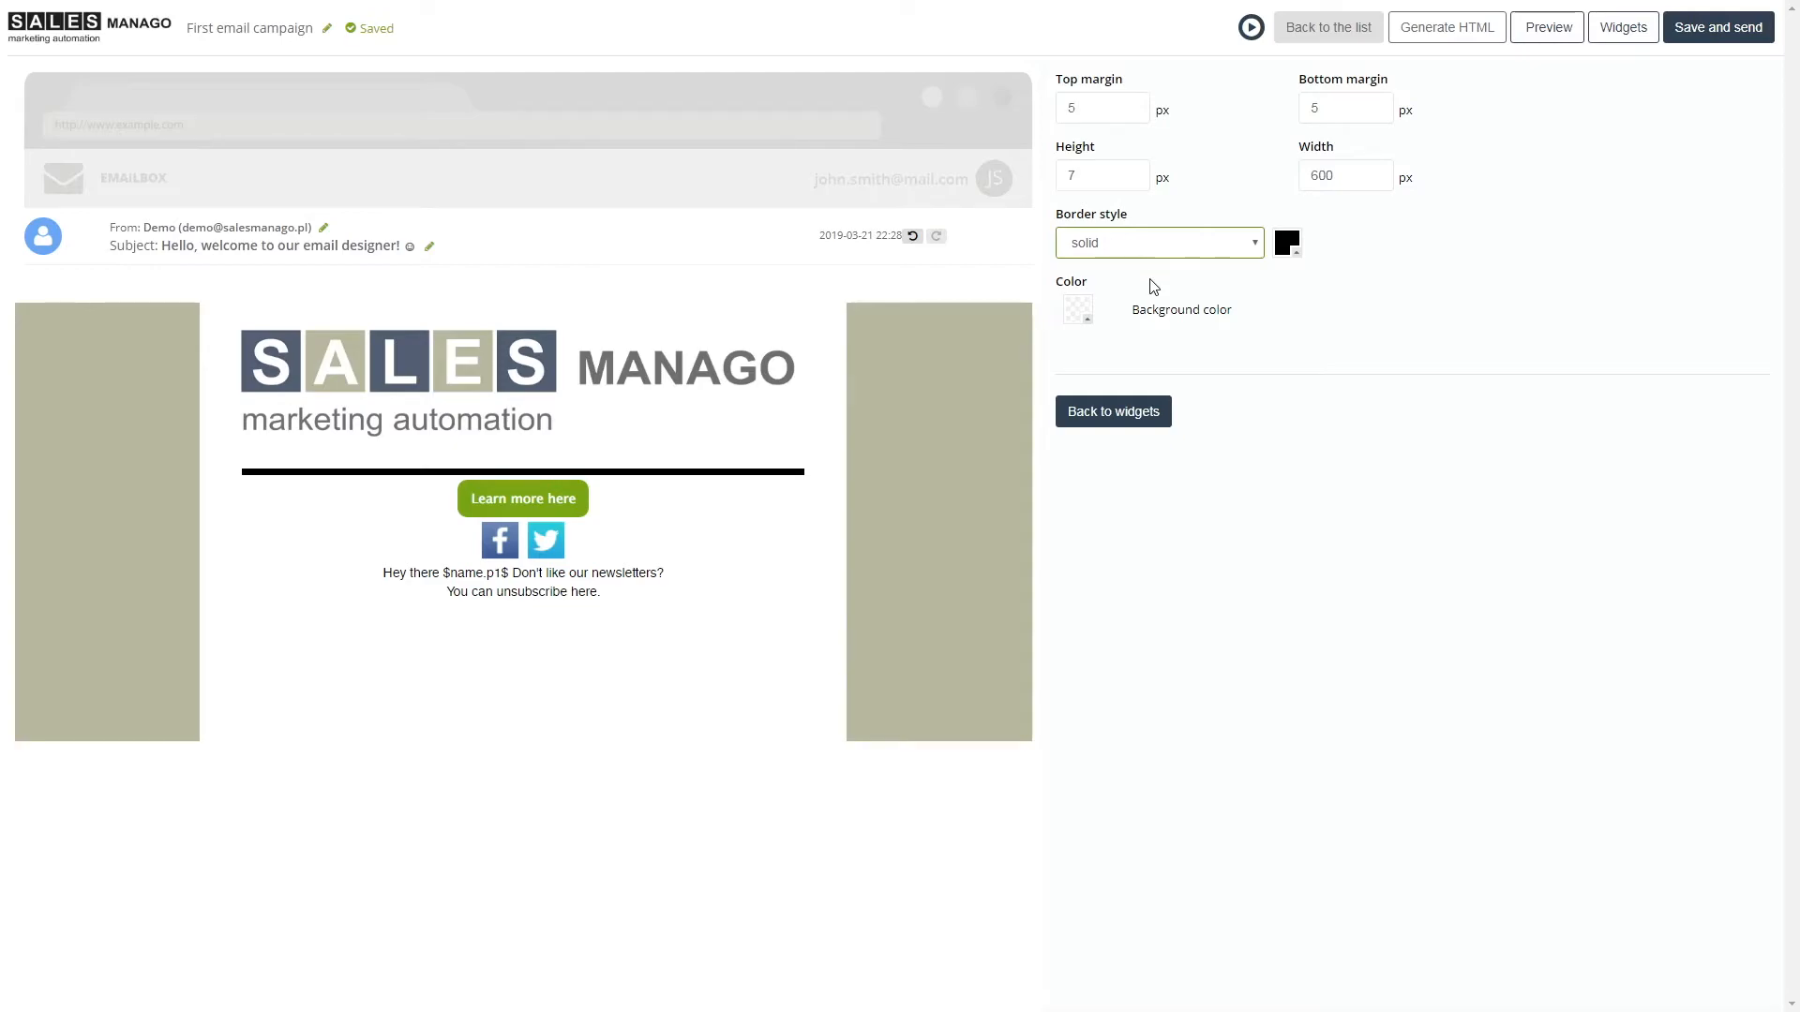
pyautogui.click(1153, 283)
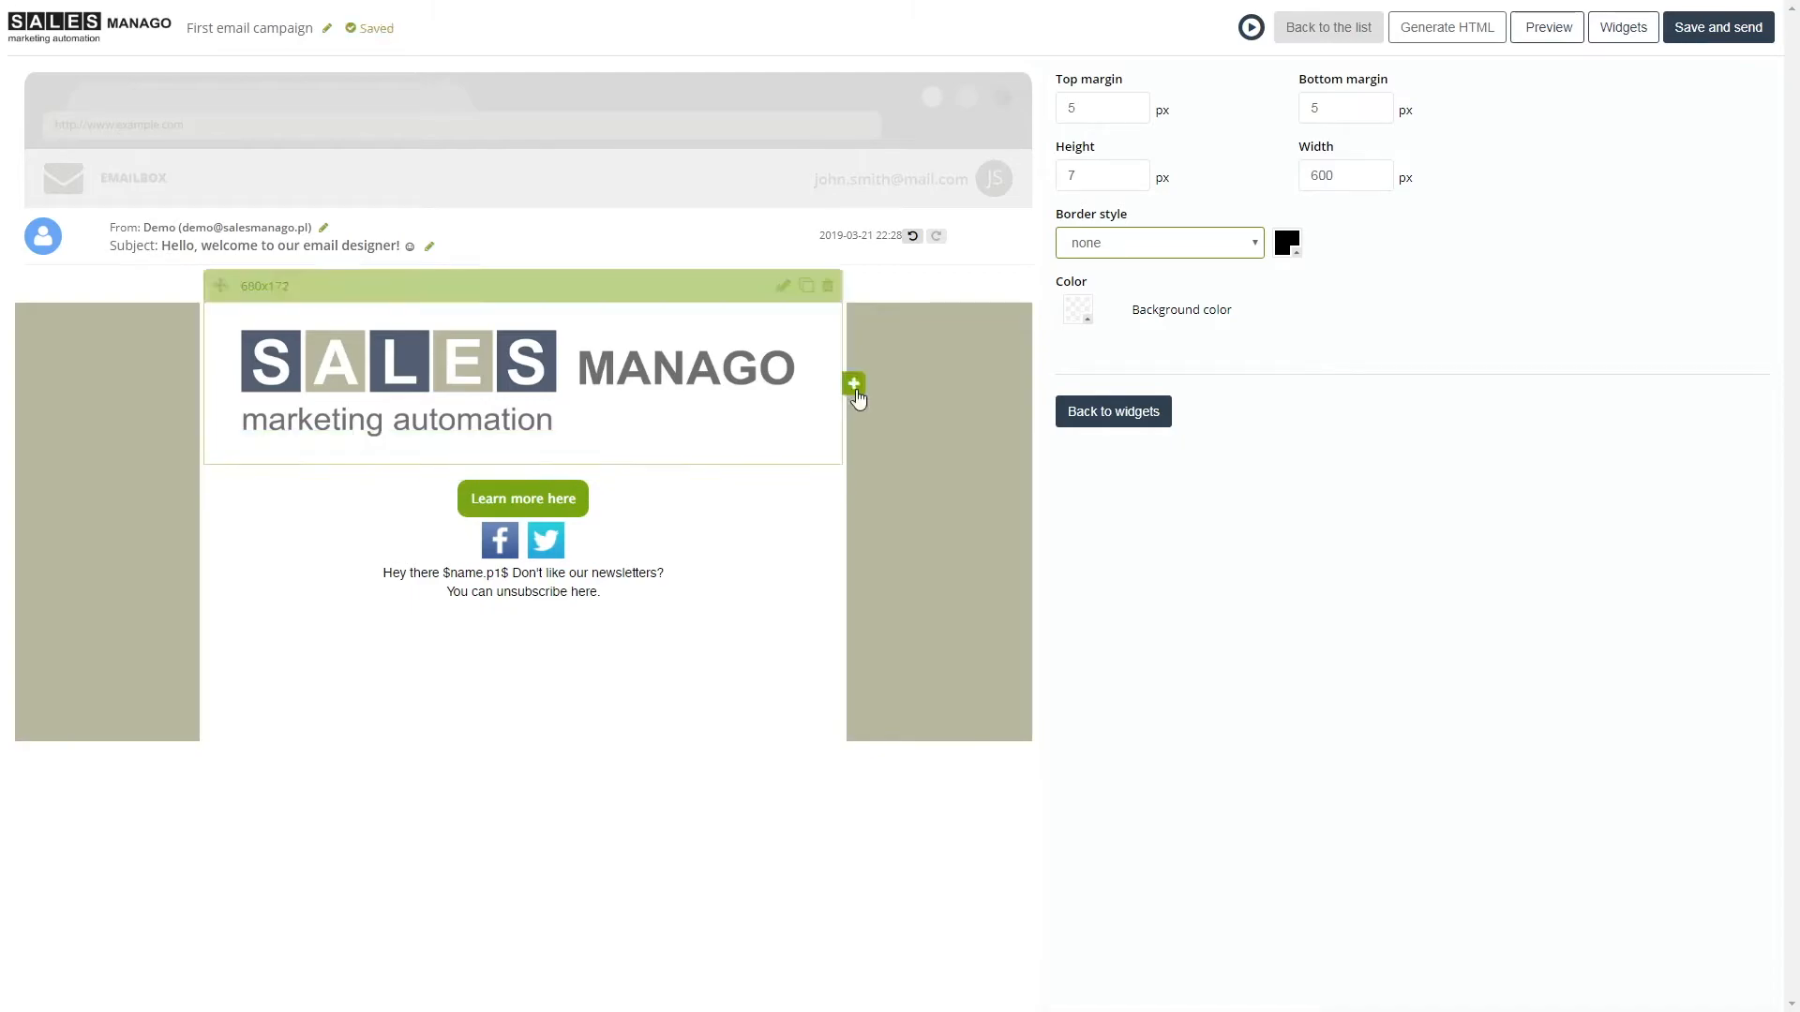
pyautogui.click(1146, 246)
pyautogui.click(1140, 323)
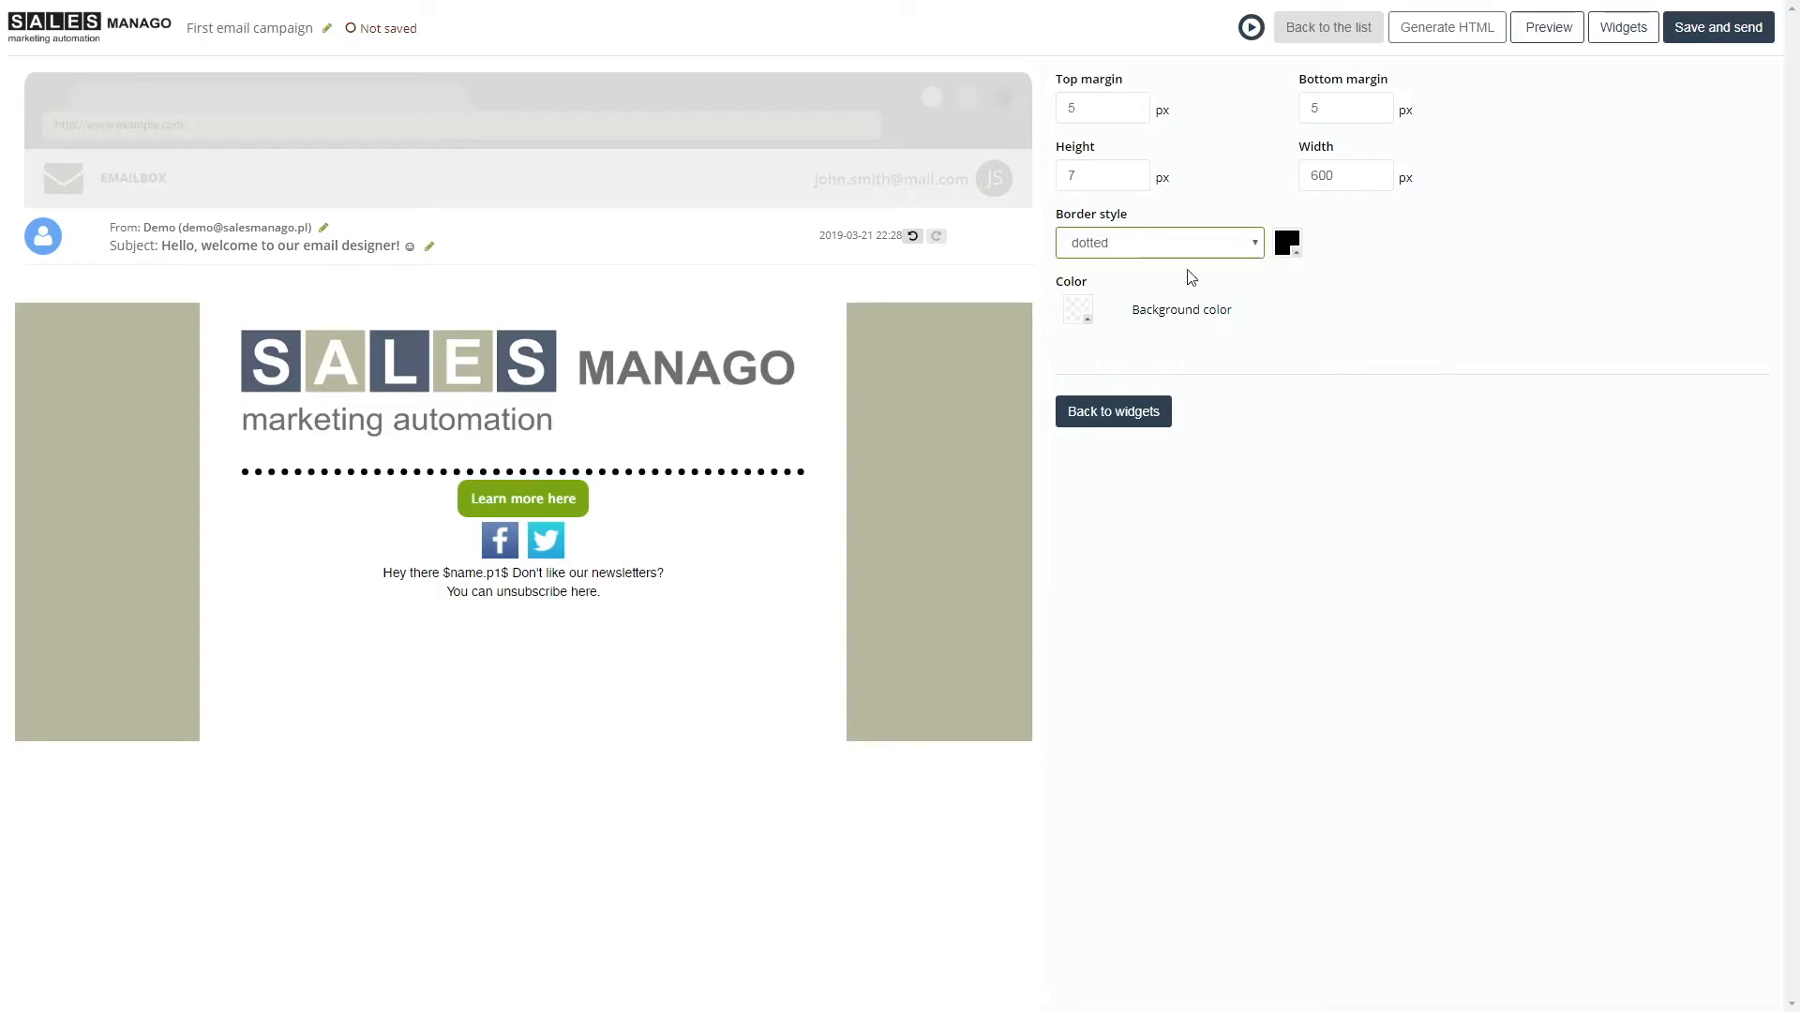
# Set the dotted separator's border color to #b7b79d.
pyautogui.click(1287, 242)
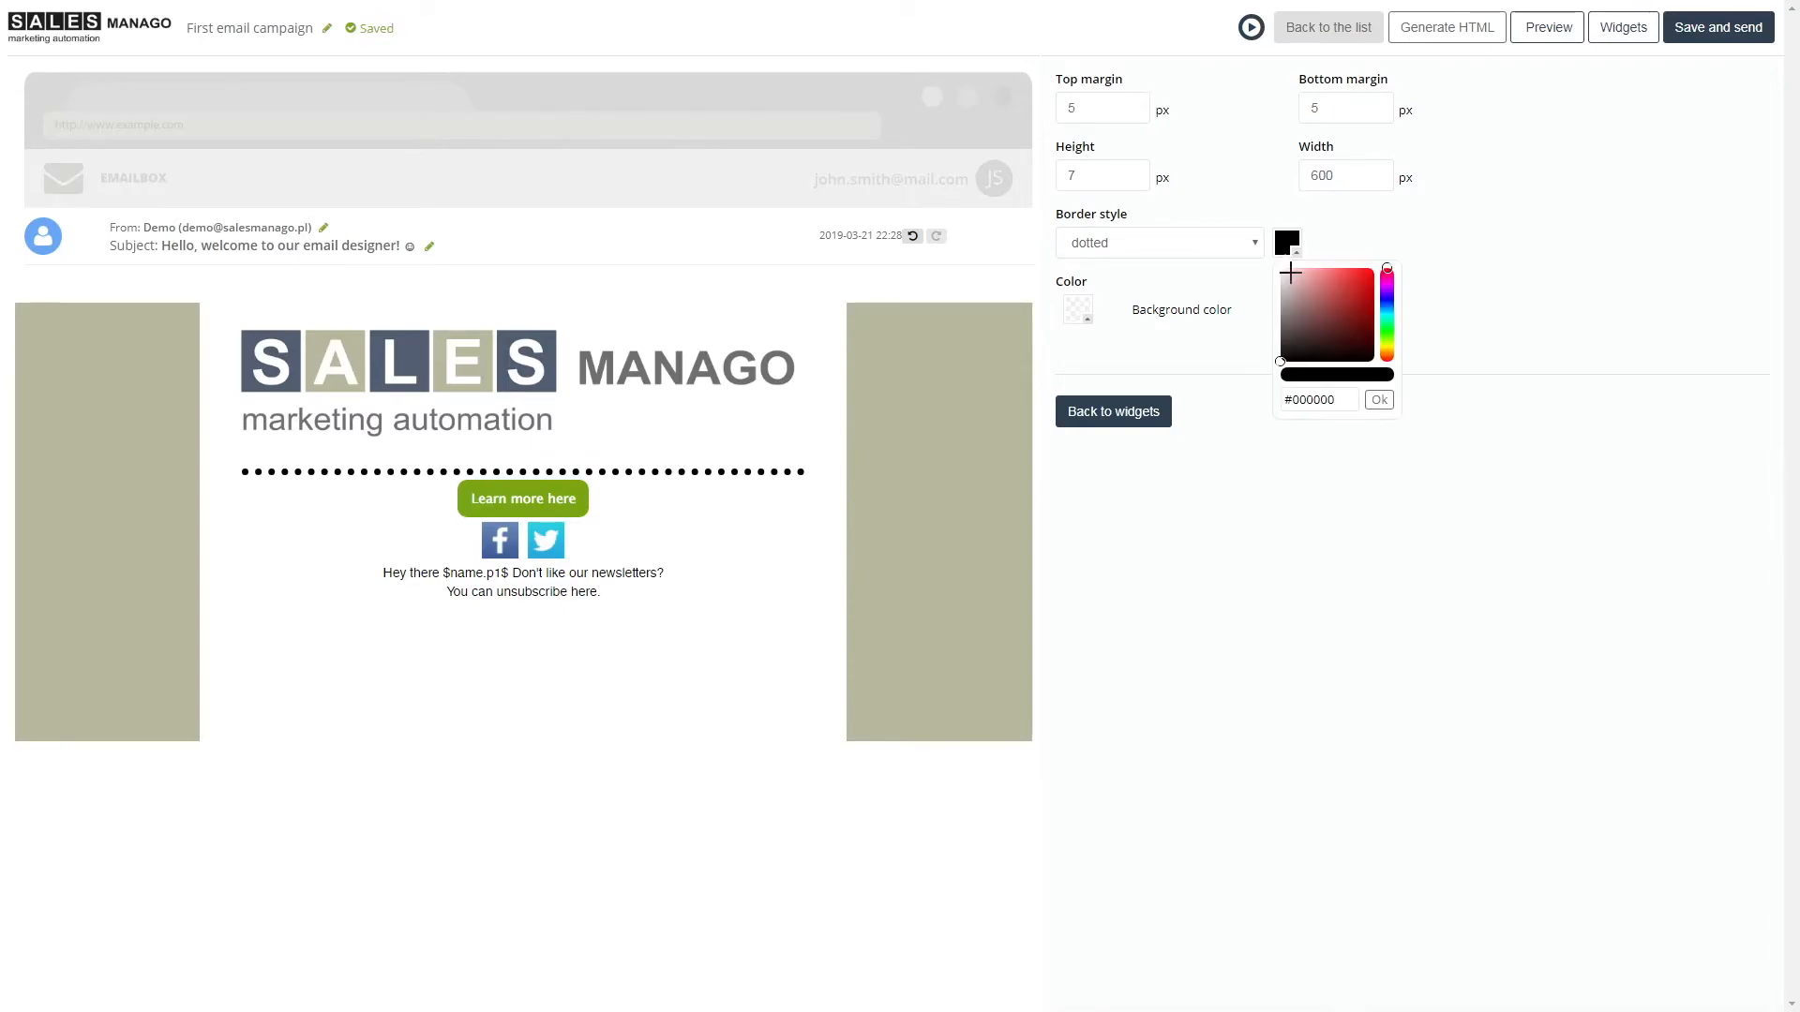
pyautogui.moveTo(1338, 401); pyautogui.dragTo(1266, 409)
pyautogui.hotkey('ctrl', 'v')
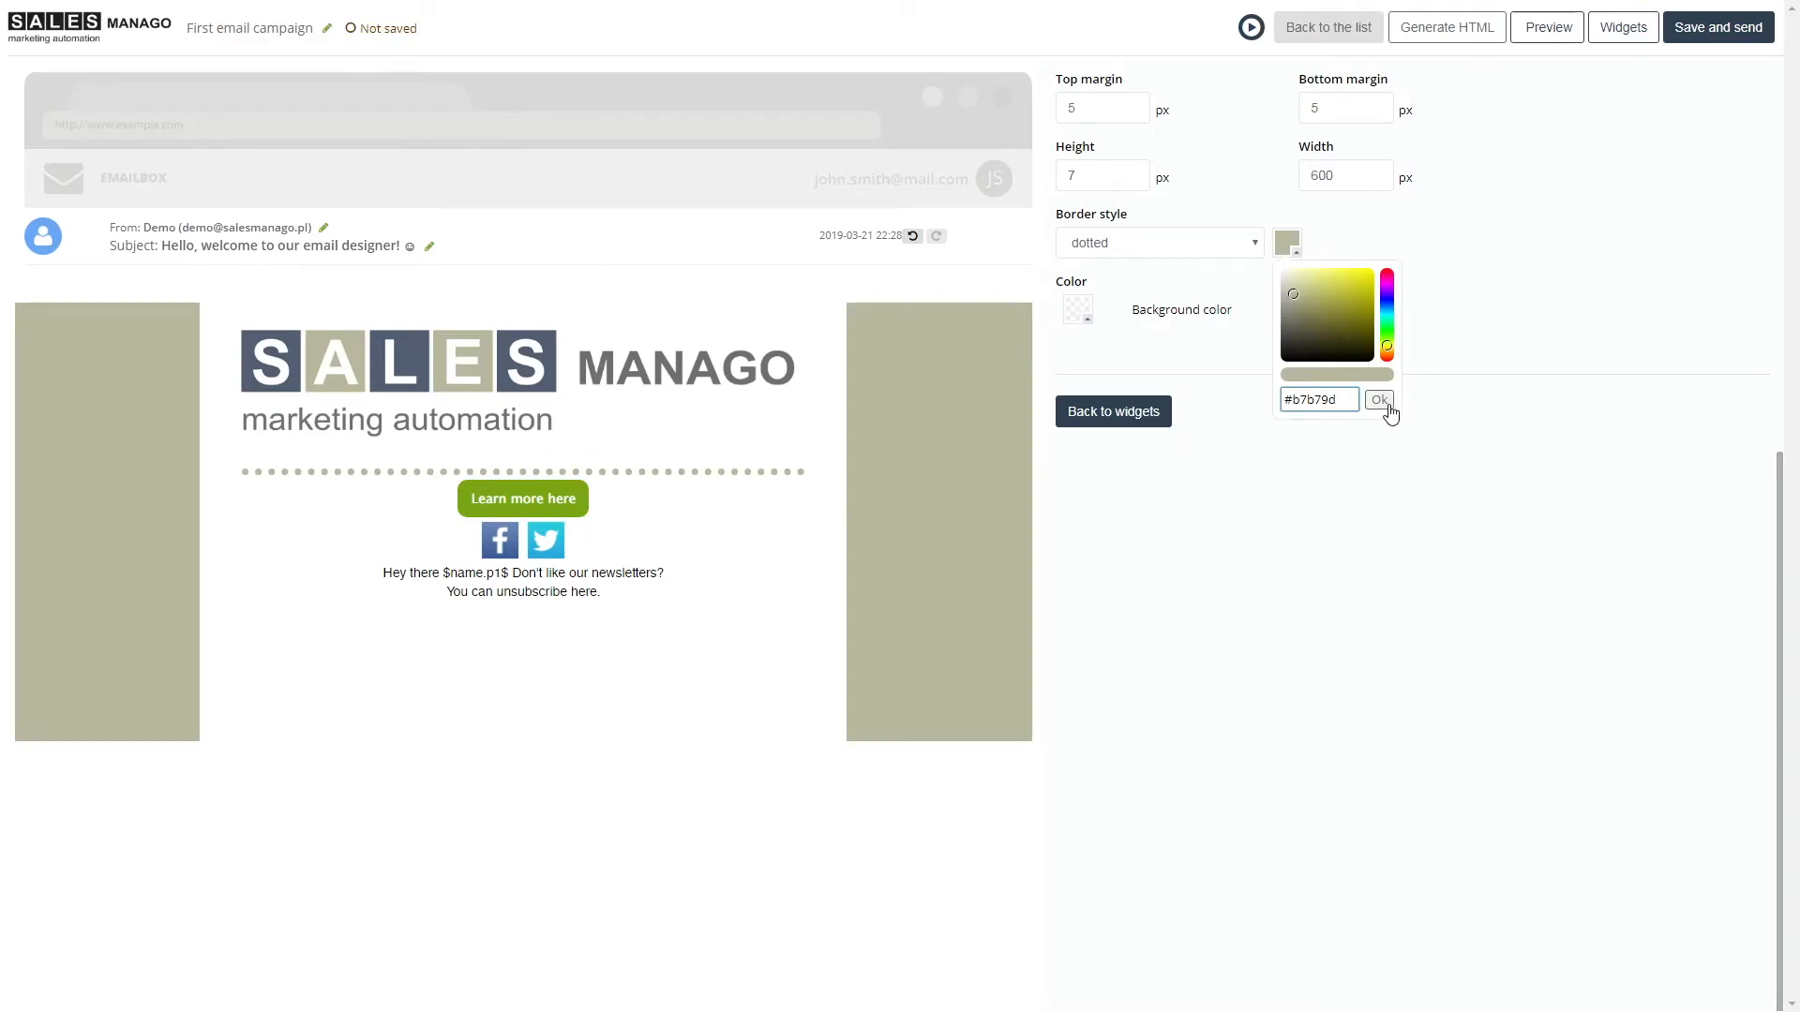
pyautogui.click(1379, 400)
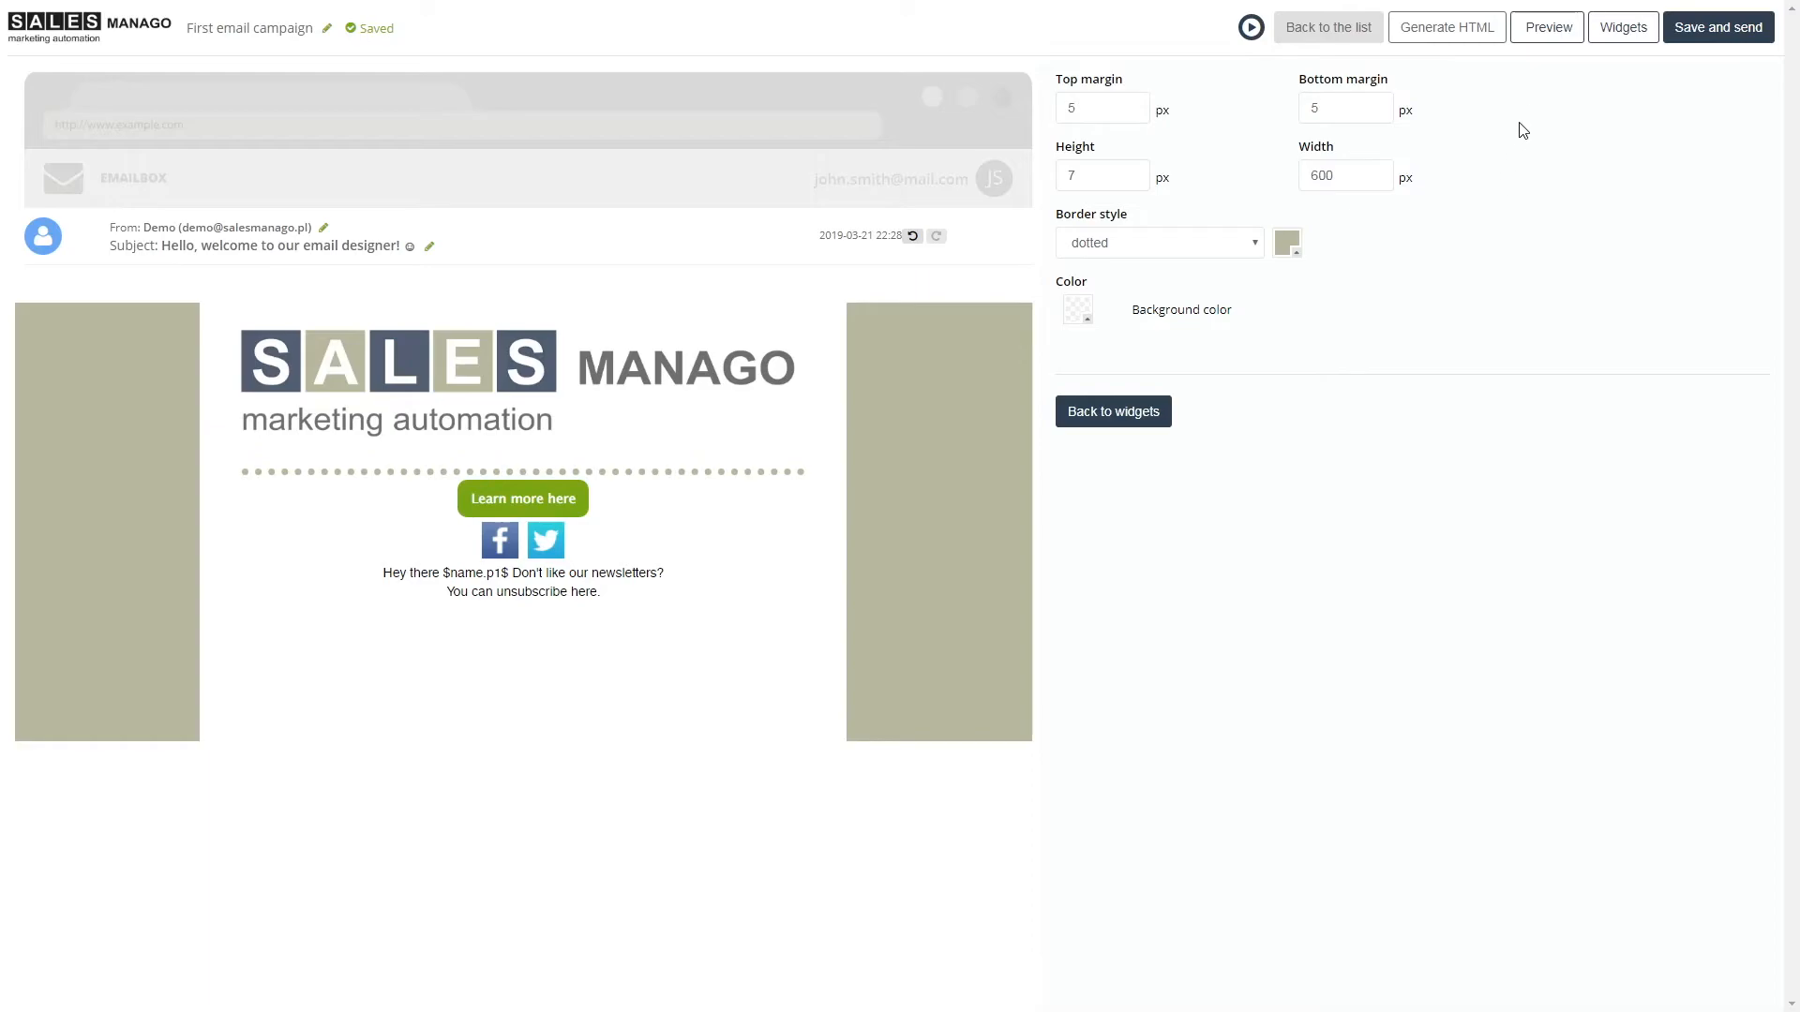
# Preview the email in the desktop, tablet and mobile views, and return to editing.
pyautogui.click(1560, 35)
pyautogui.click(1552, 36)
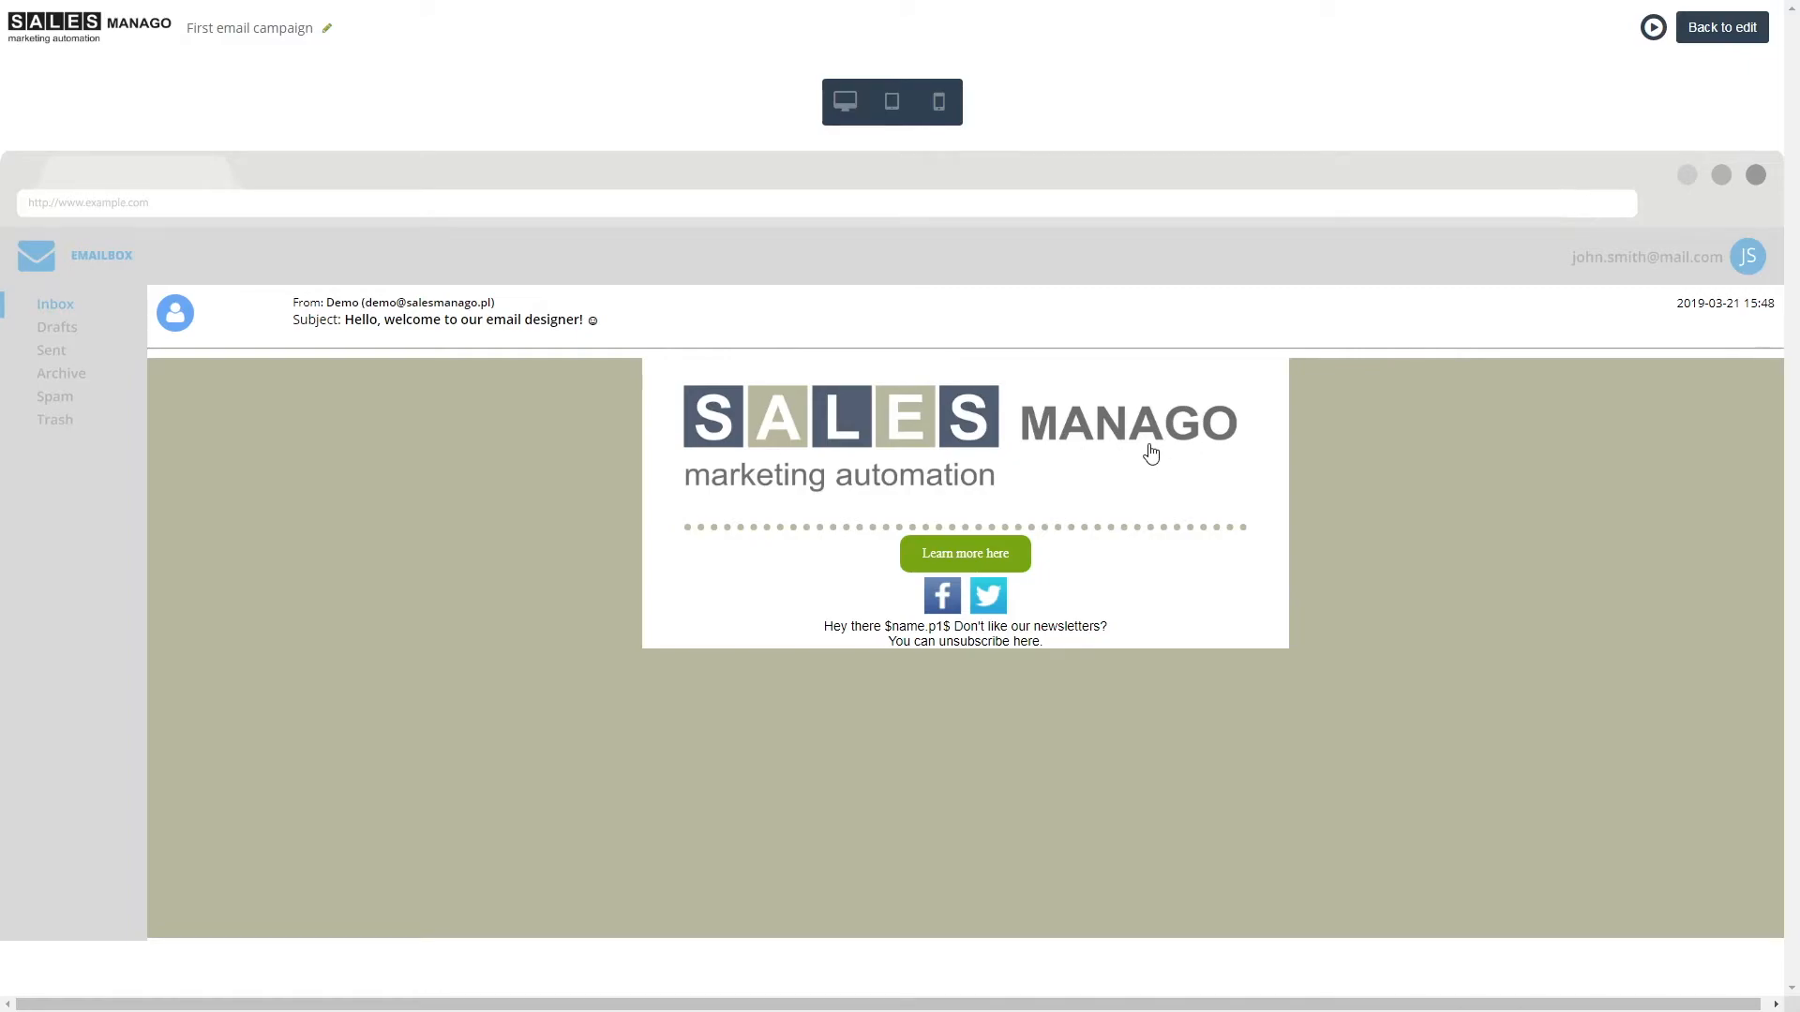
pyautogui.click(887, 100)
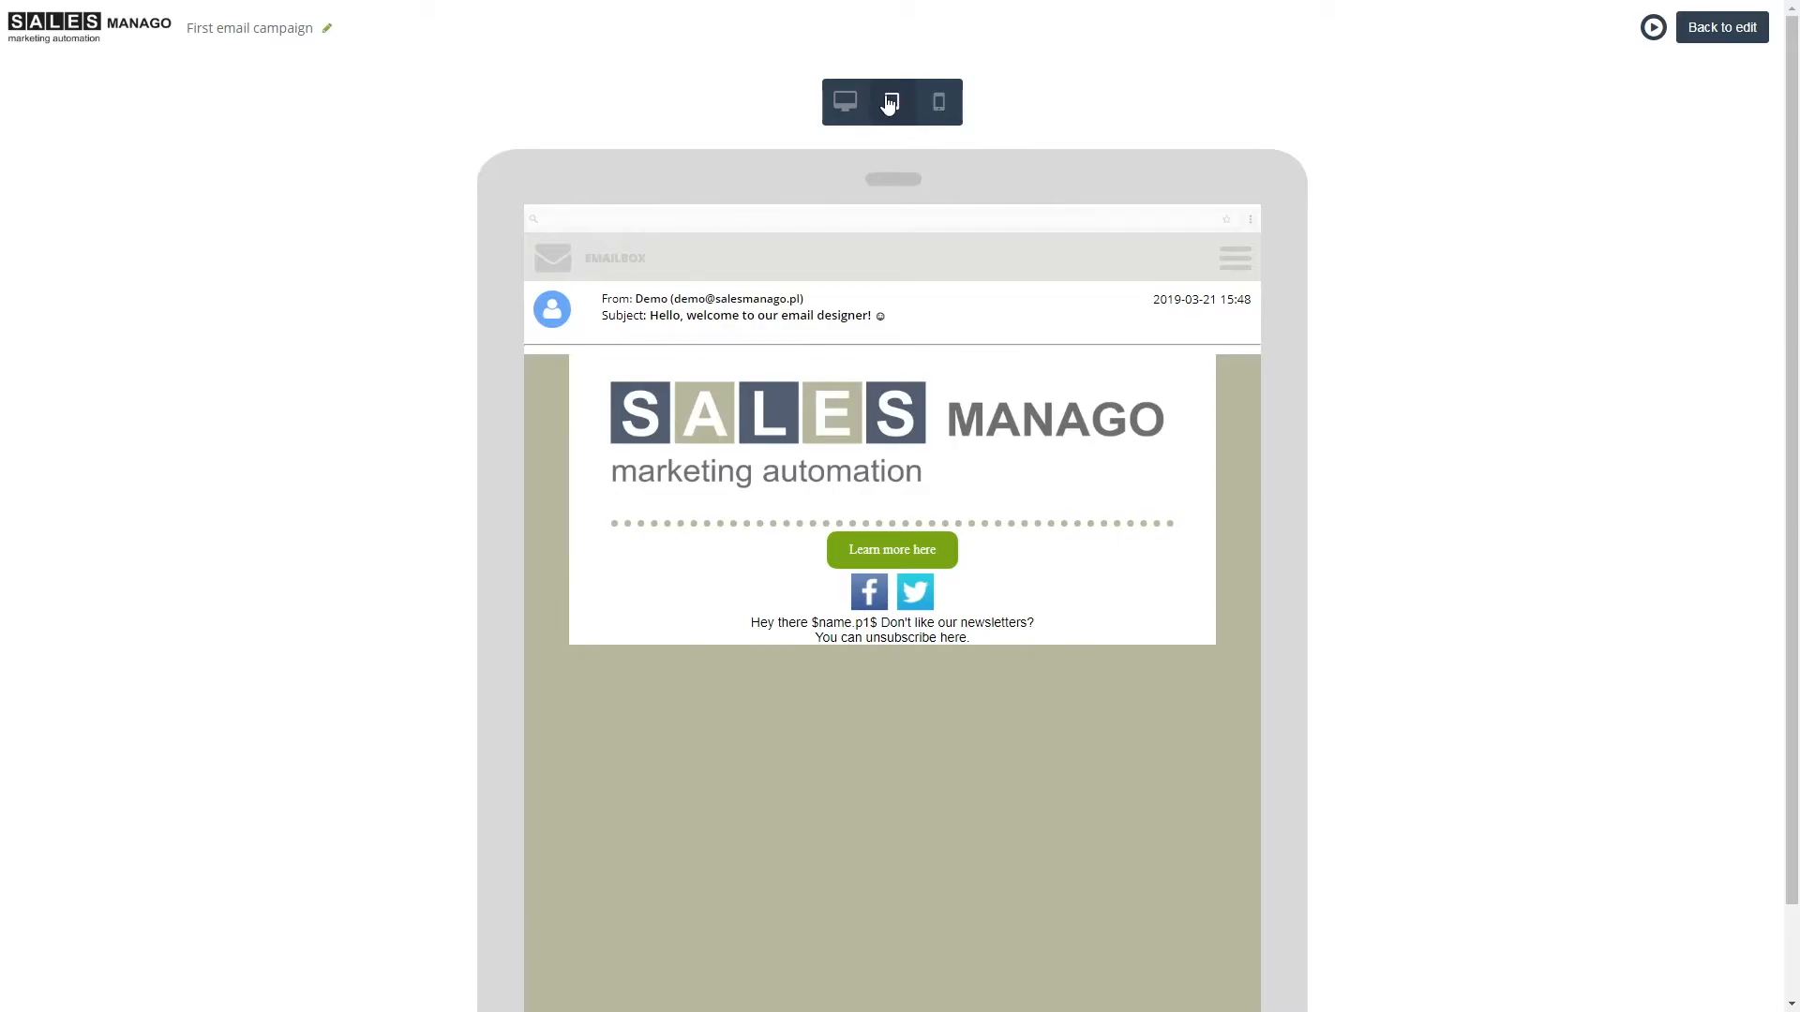
pyautogui.click(941, 104)
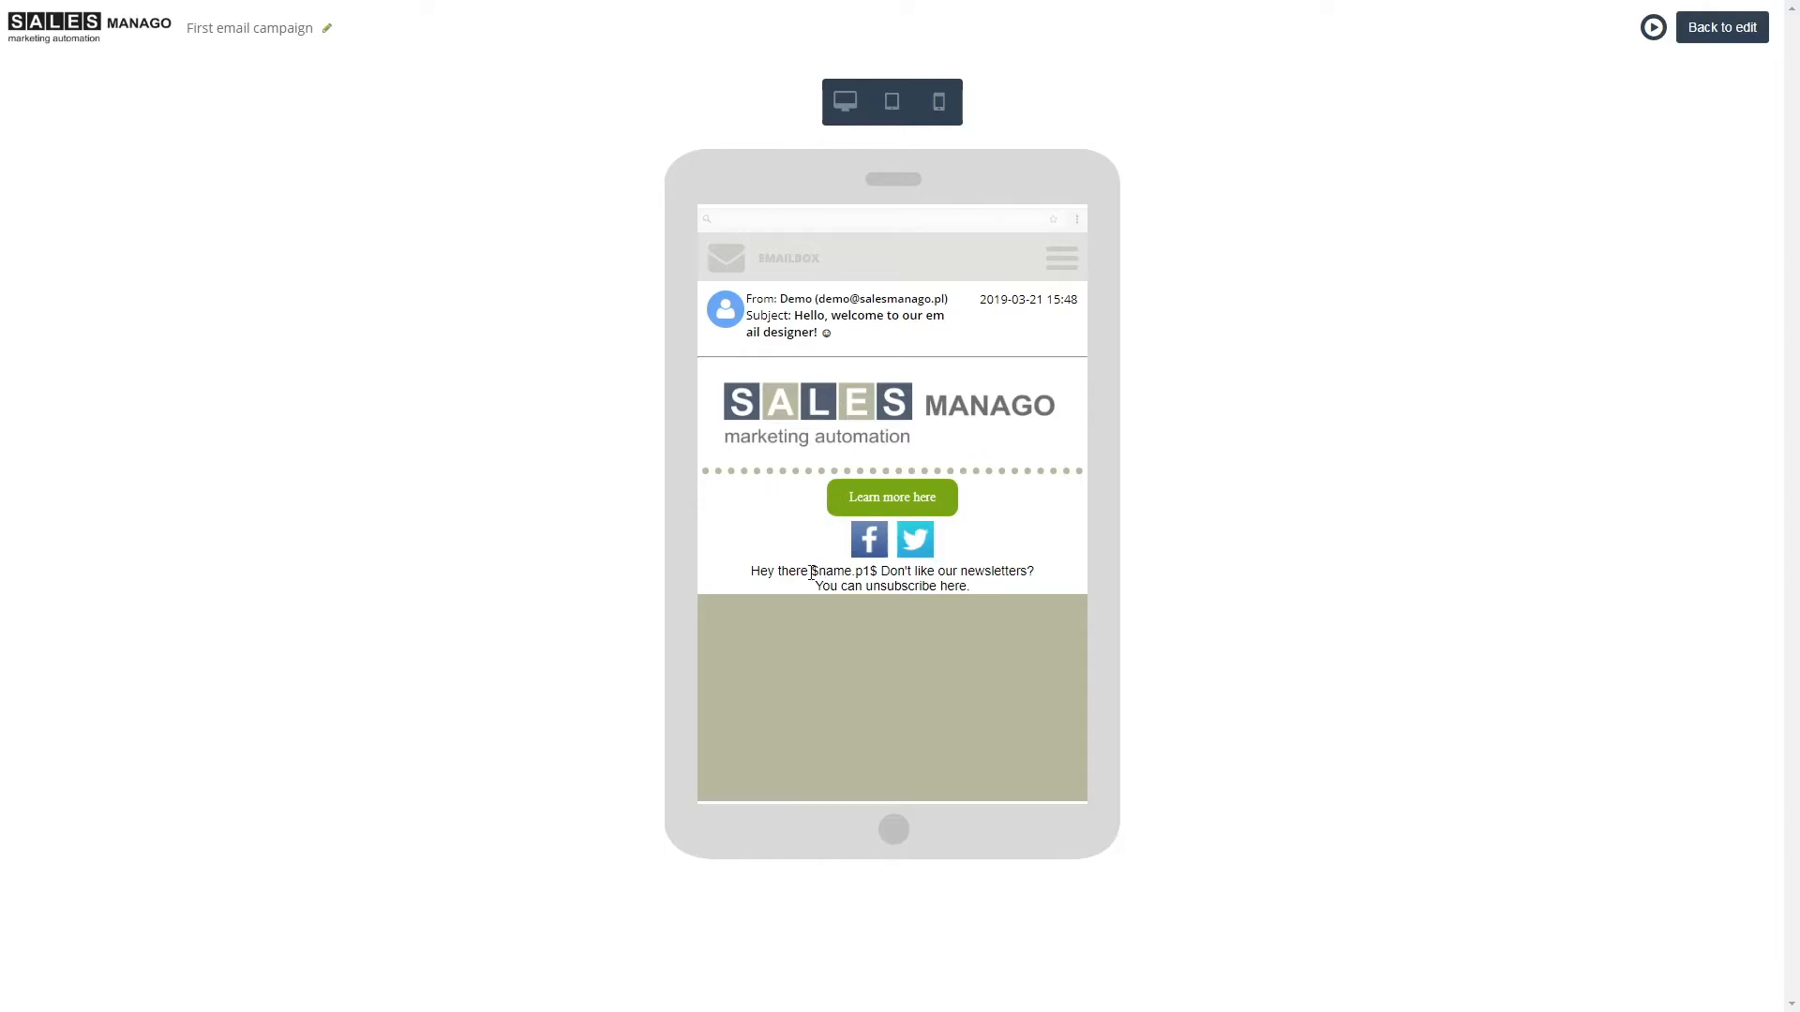
pyautogui.click(845, 103)
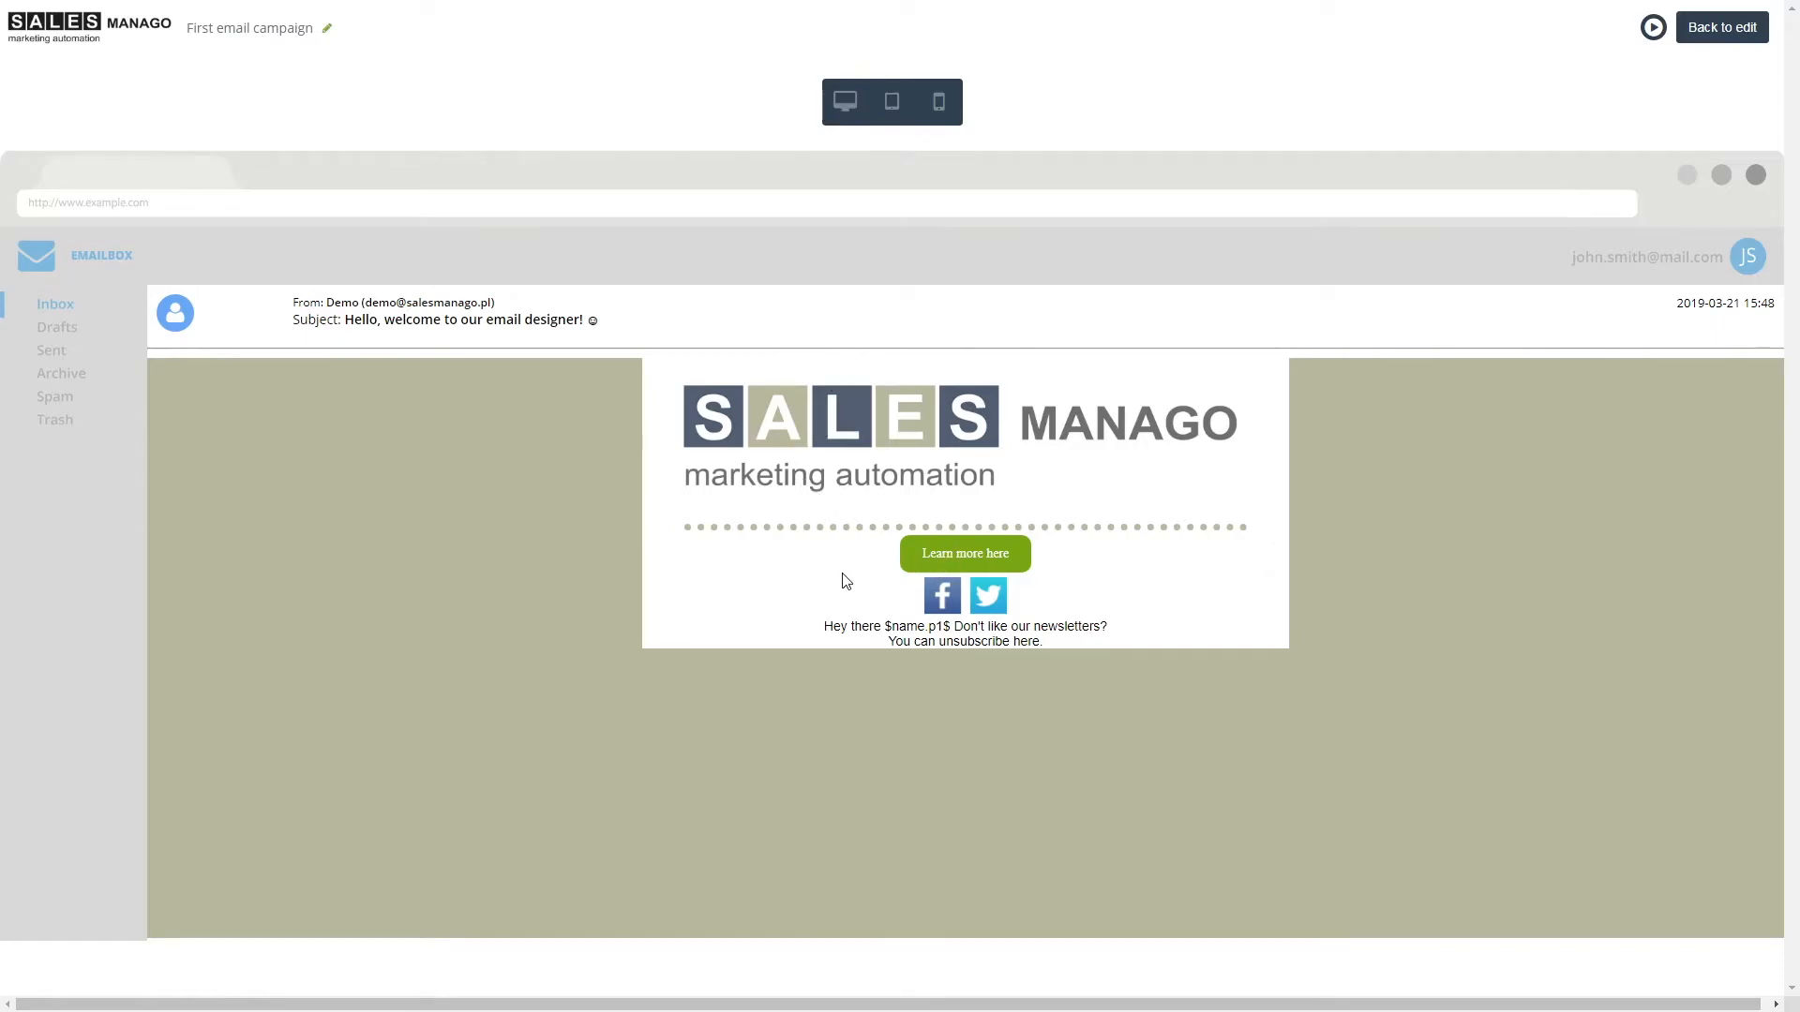
pyautogui.click(1697, 28)
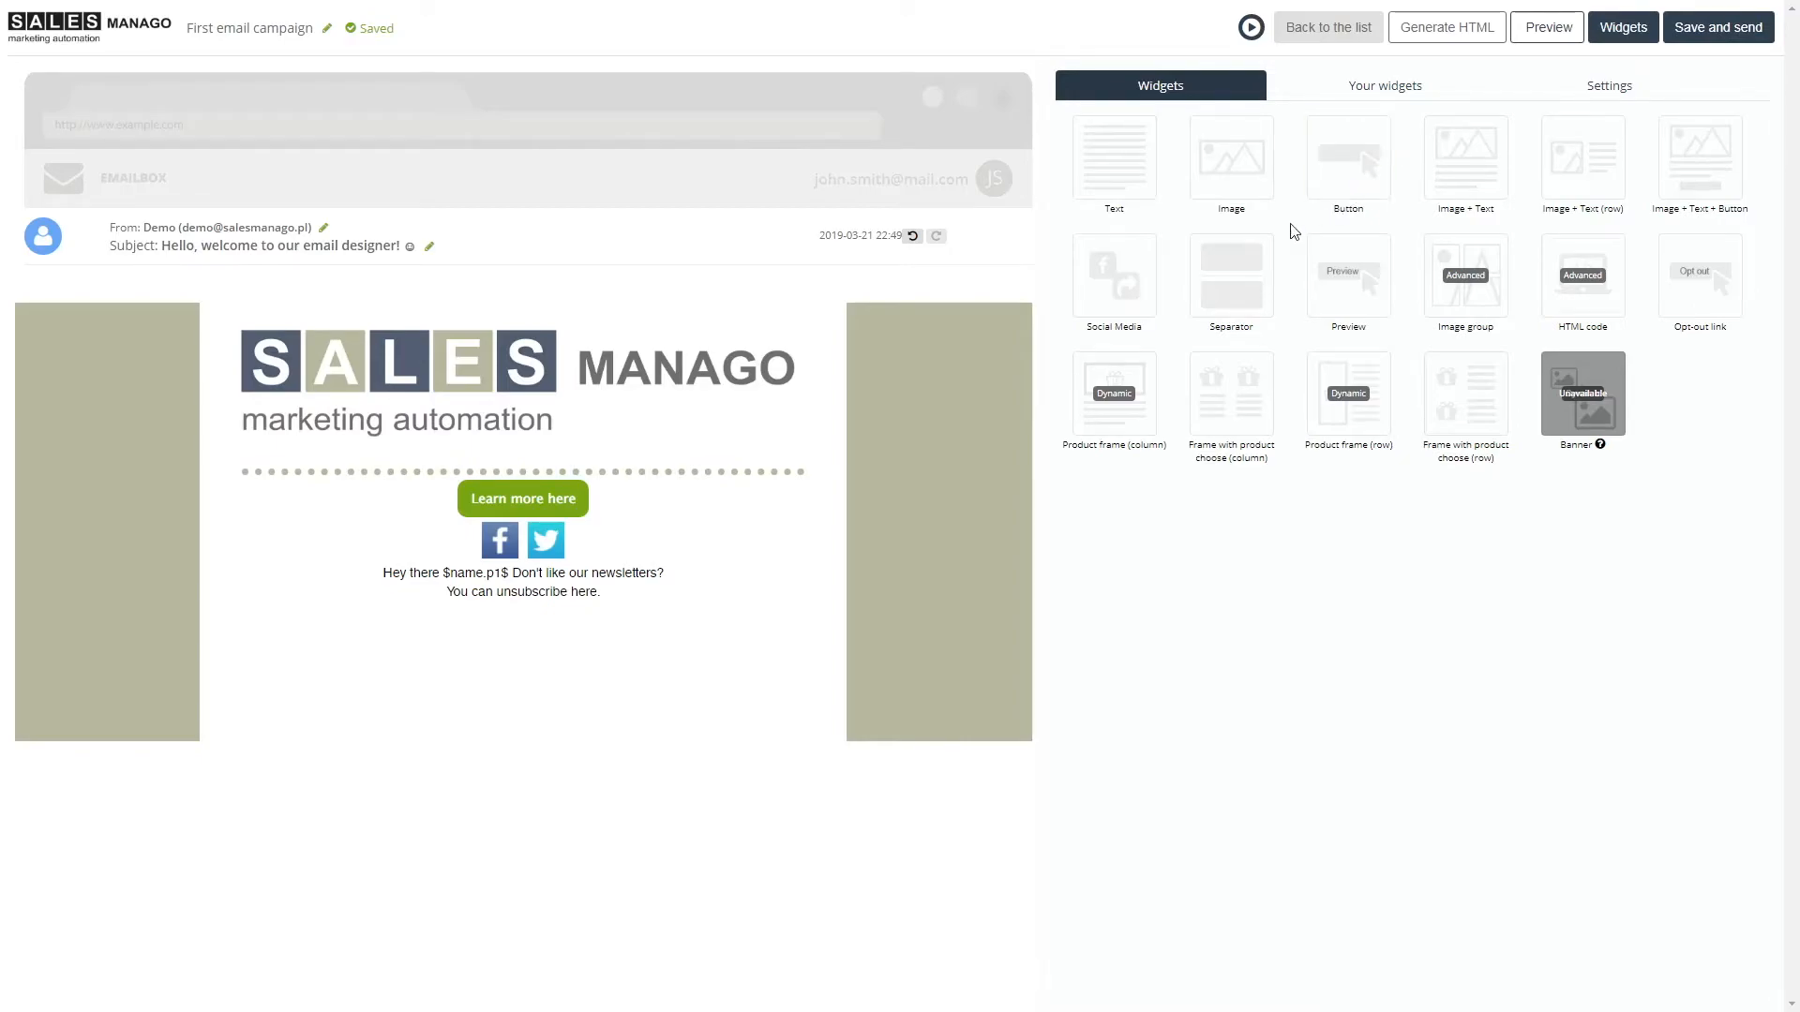
# Reopen the dotted separator's settings and set its height to 10 px.
pyautogui.click(739, 486)
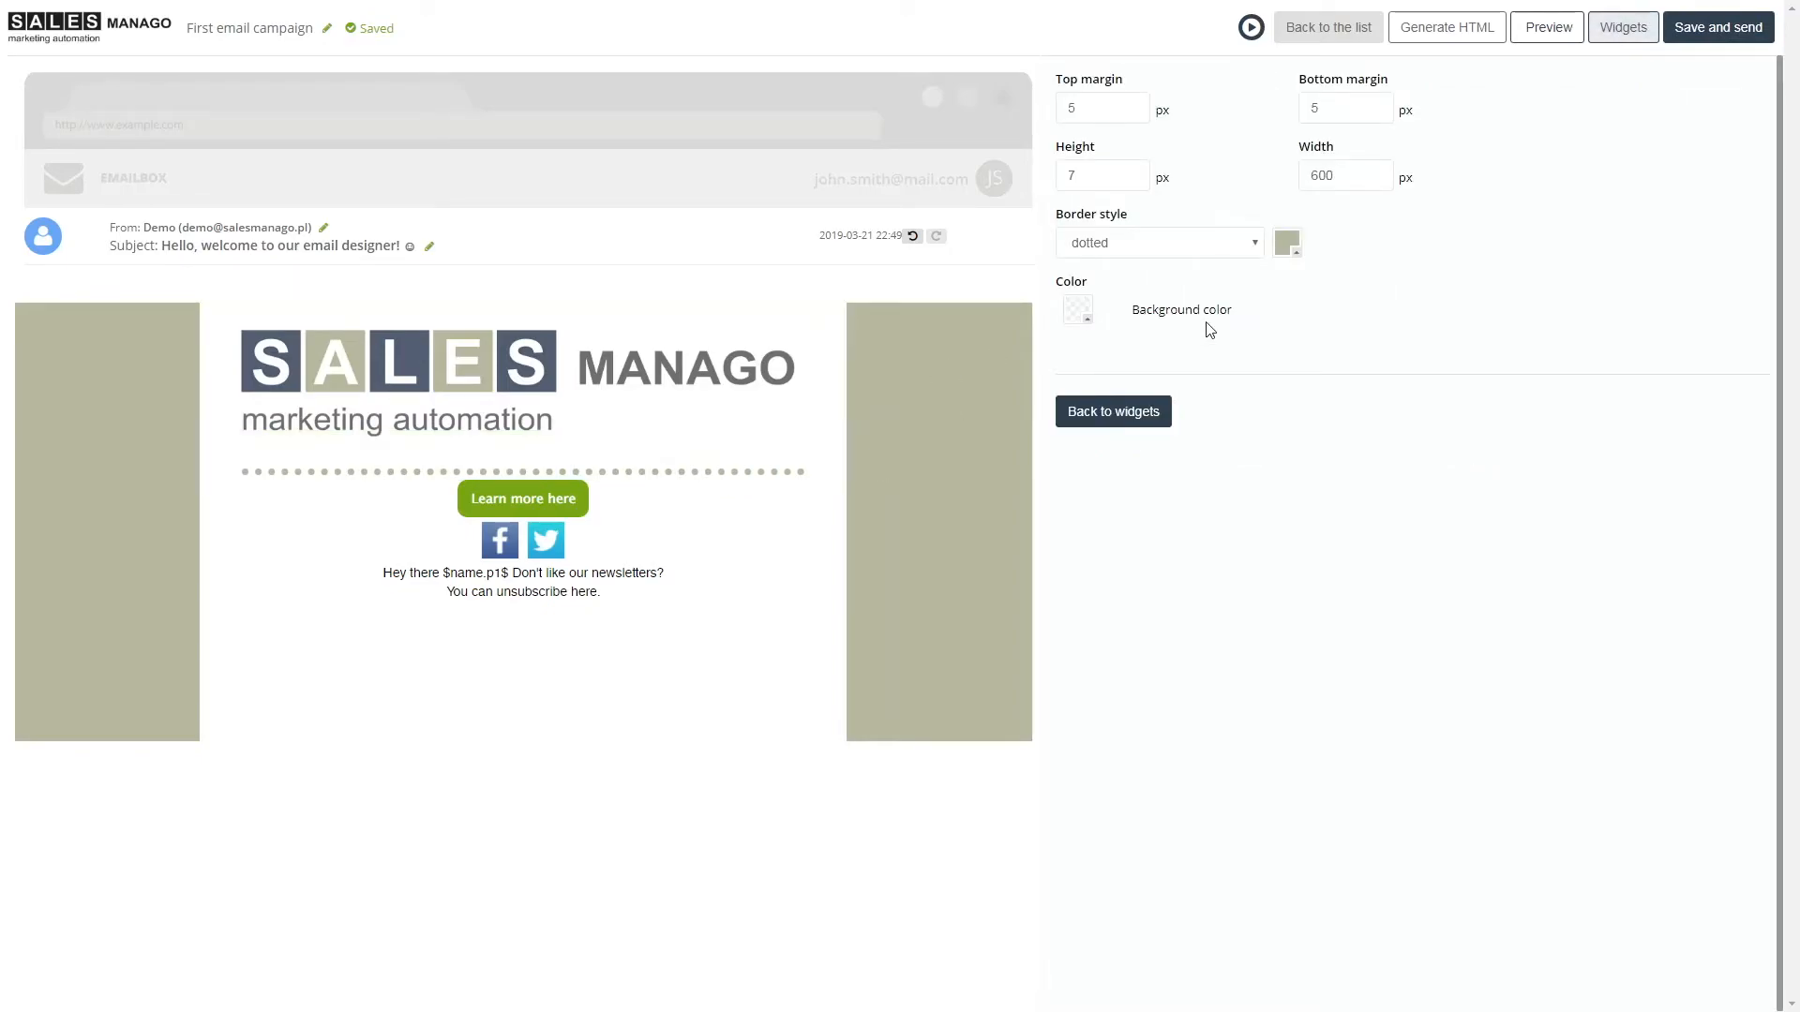
pyautogui.doubleClick(1125, 176)
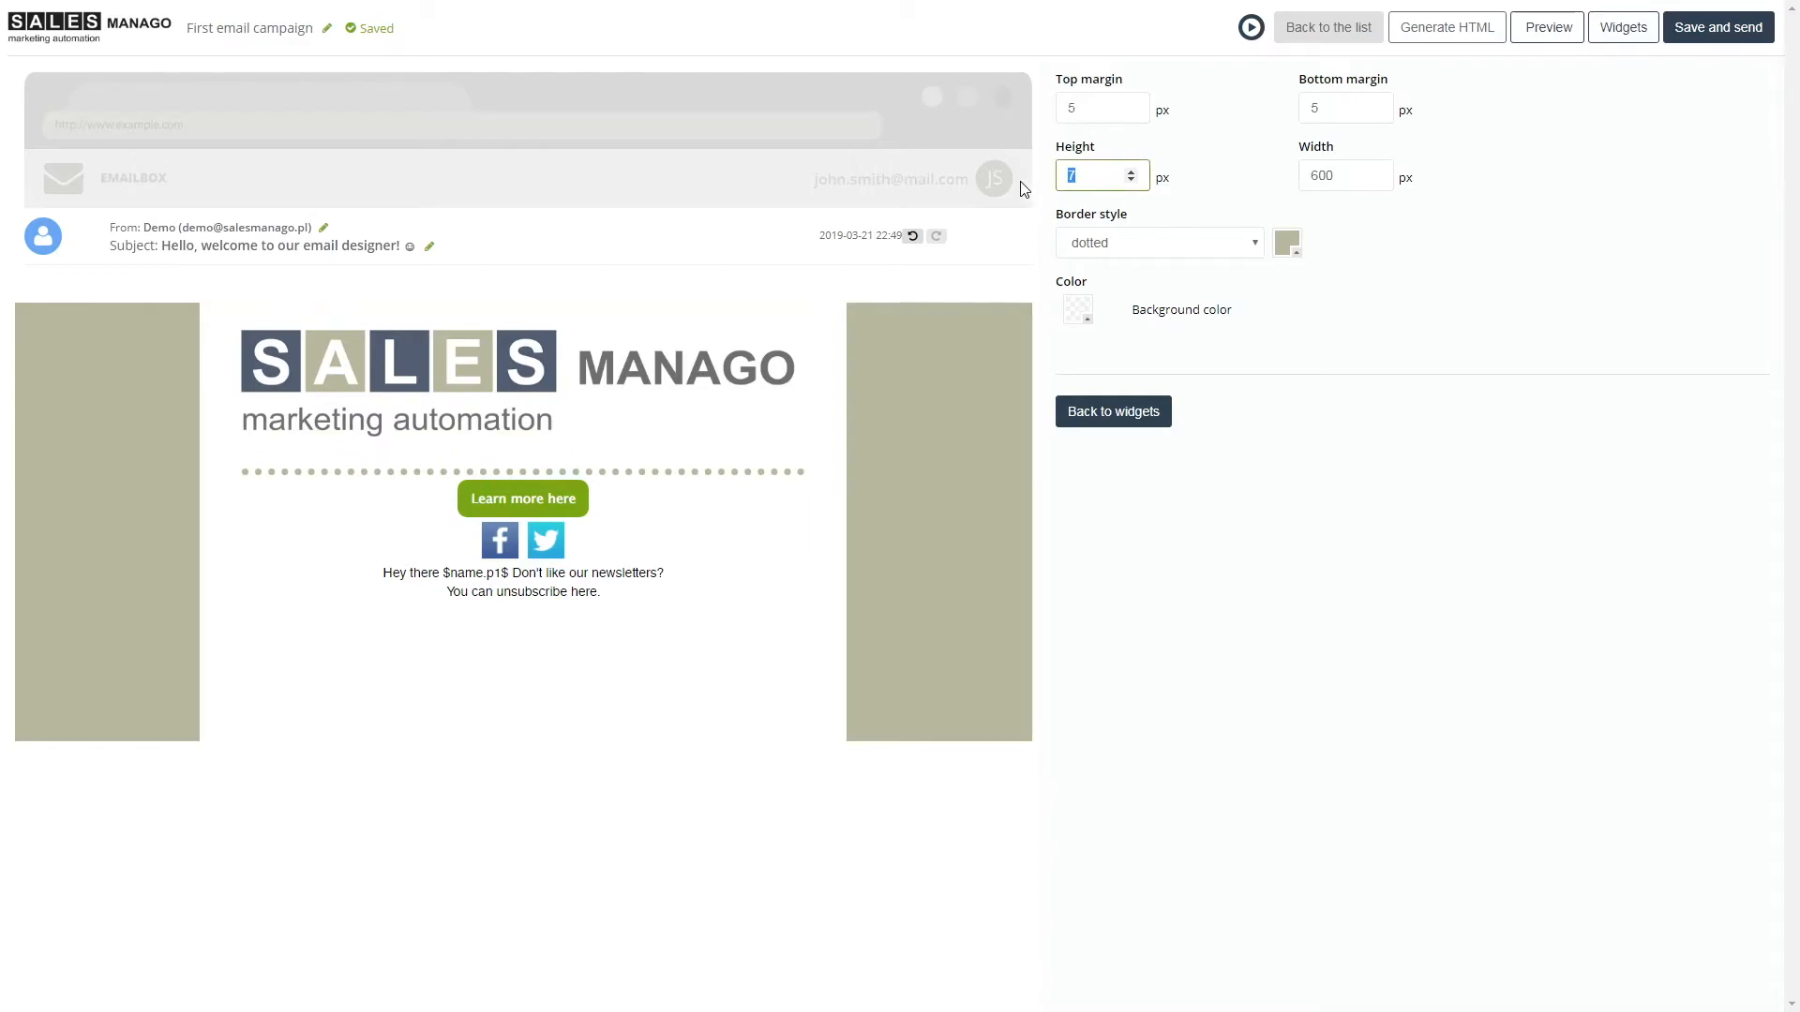
pyautogui.write('10')
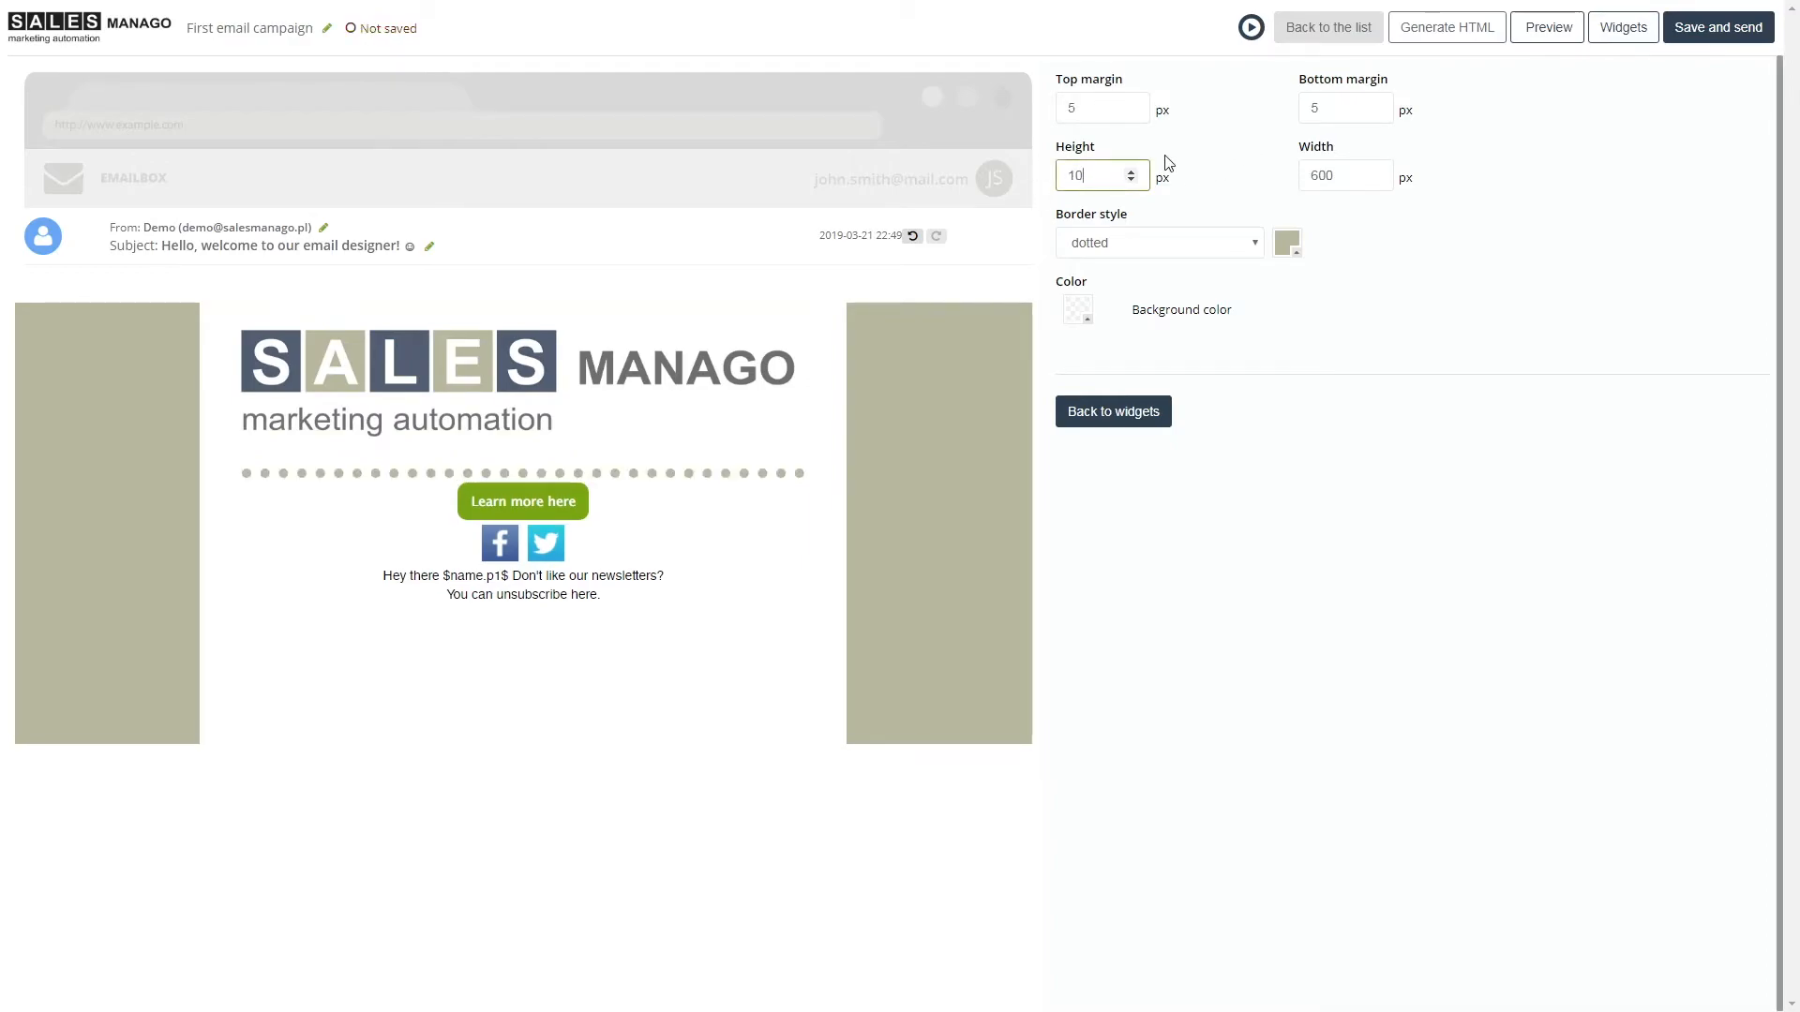
# Try a width of 800 px on the separator, and set it back to 600 px.
pyautogui.click(1336, 175)
pyautogui.doubleClick(1336, 176)
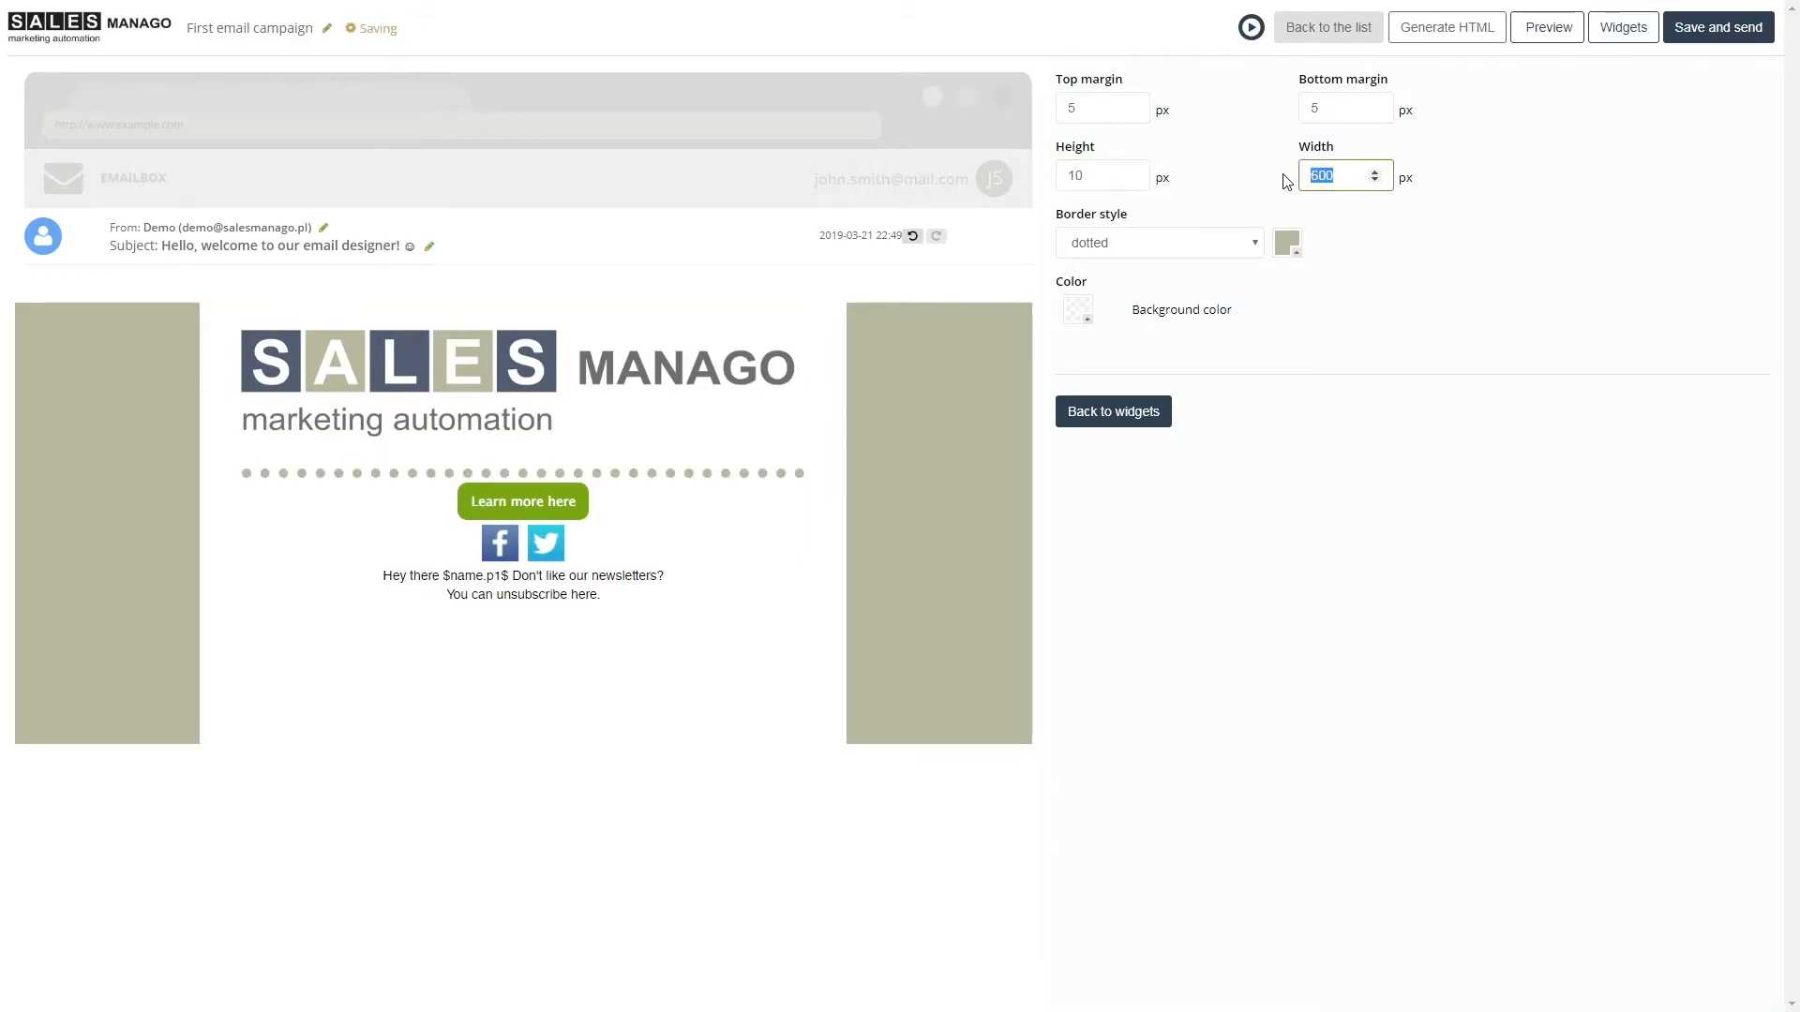
pyautogui.write('800')
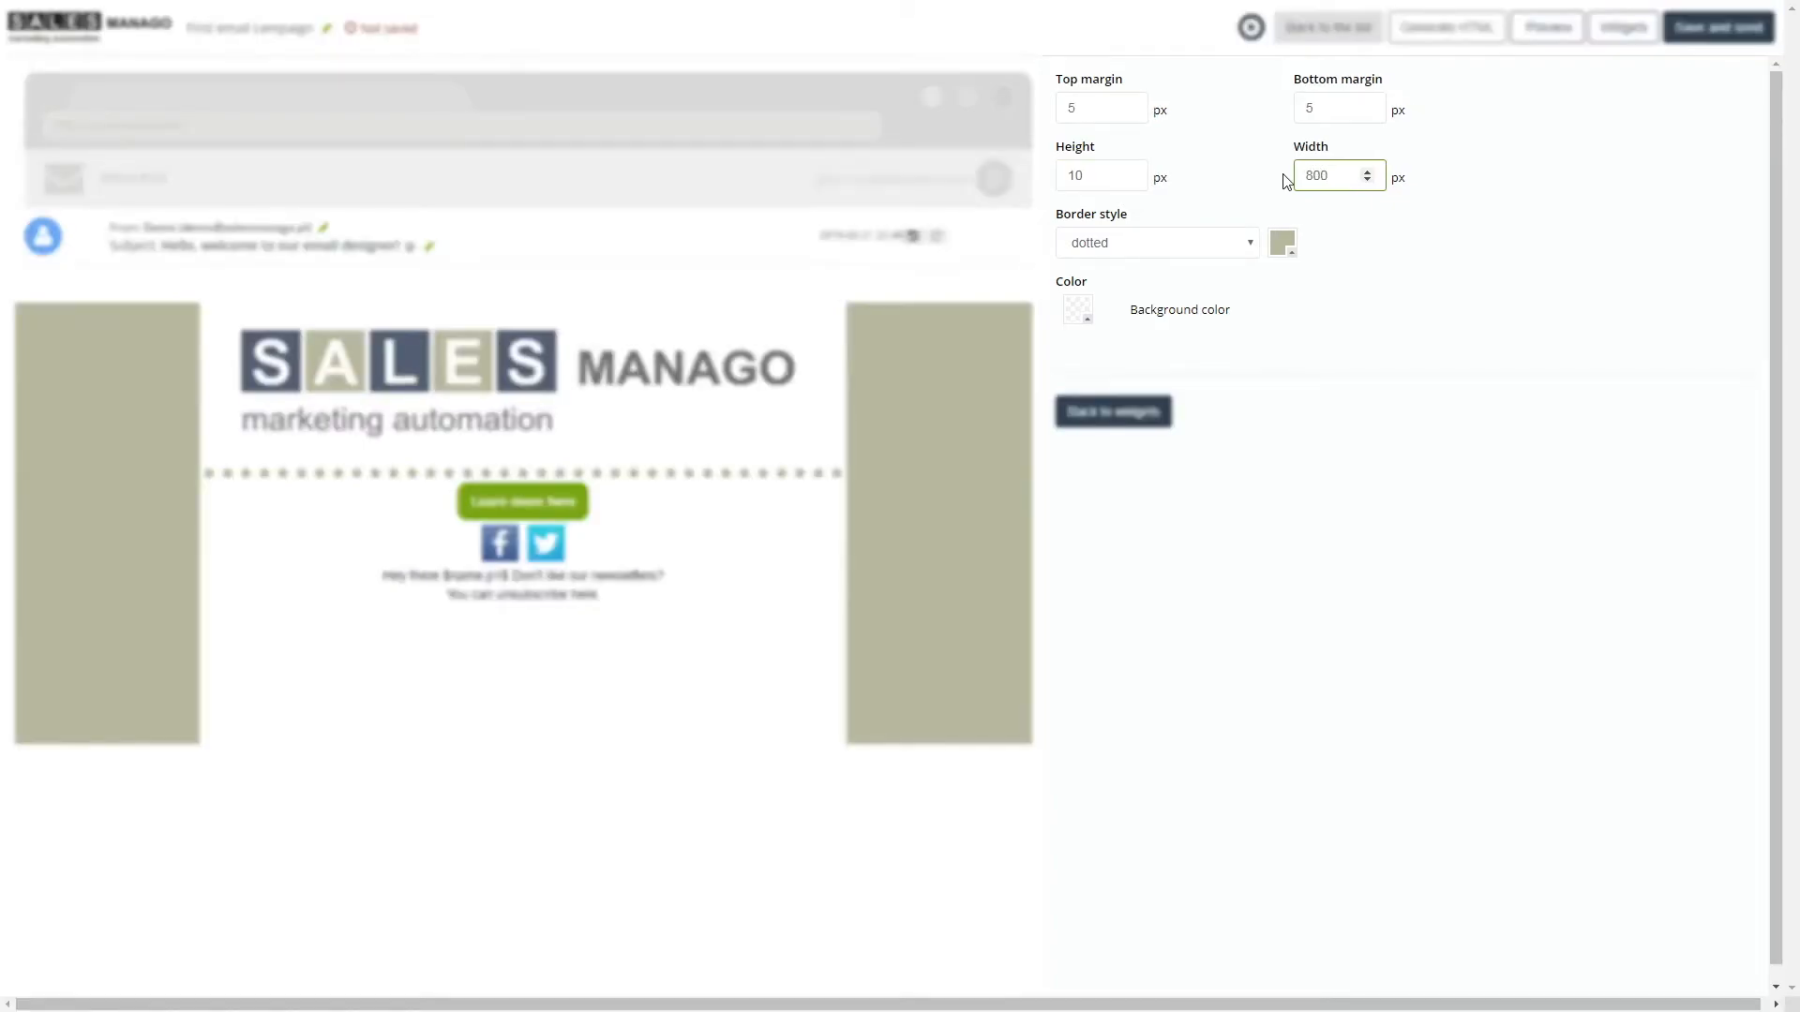
pyautogui.press('BackSpace')
pyautogui.press('BackSpace')
pyautogui.press('BackSpace')
pyautogui.write('600')
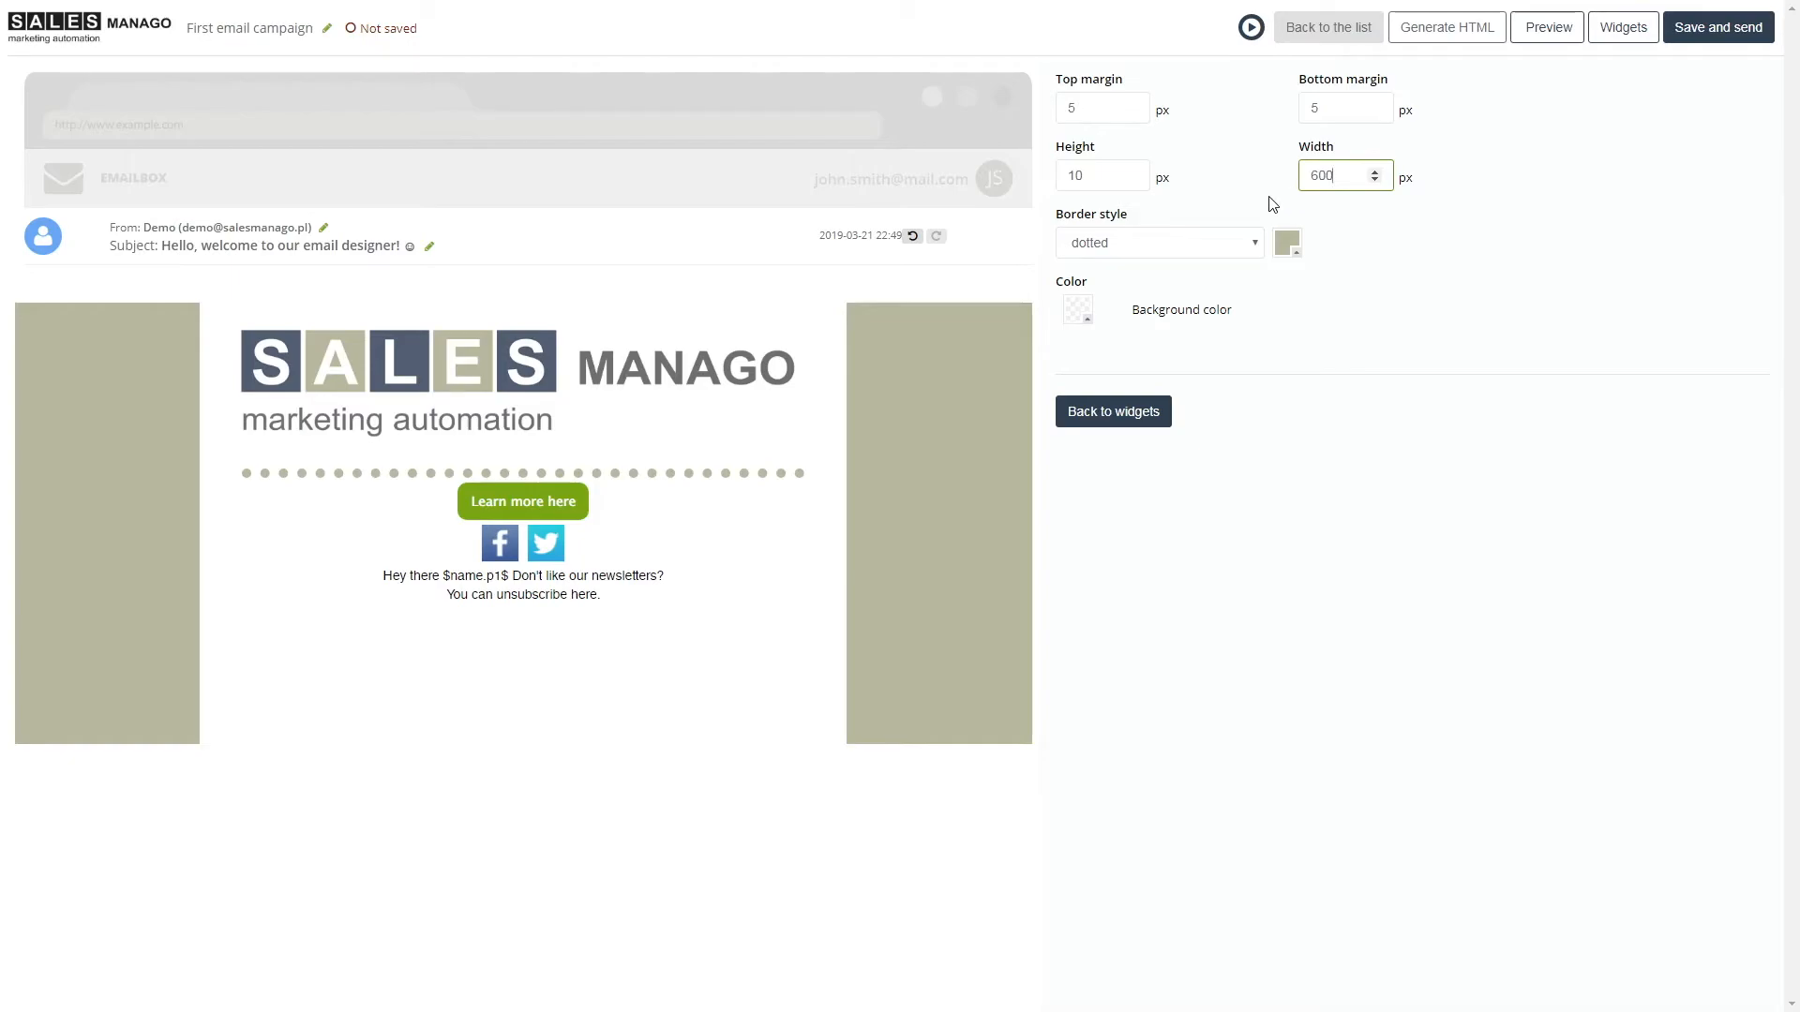
# Reduce the email's horizontal margin to 0 in the email settings.
pyautogui.click(430, 247)
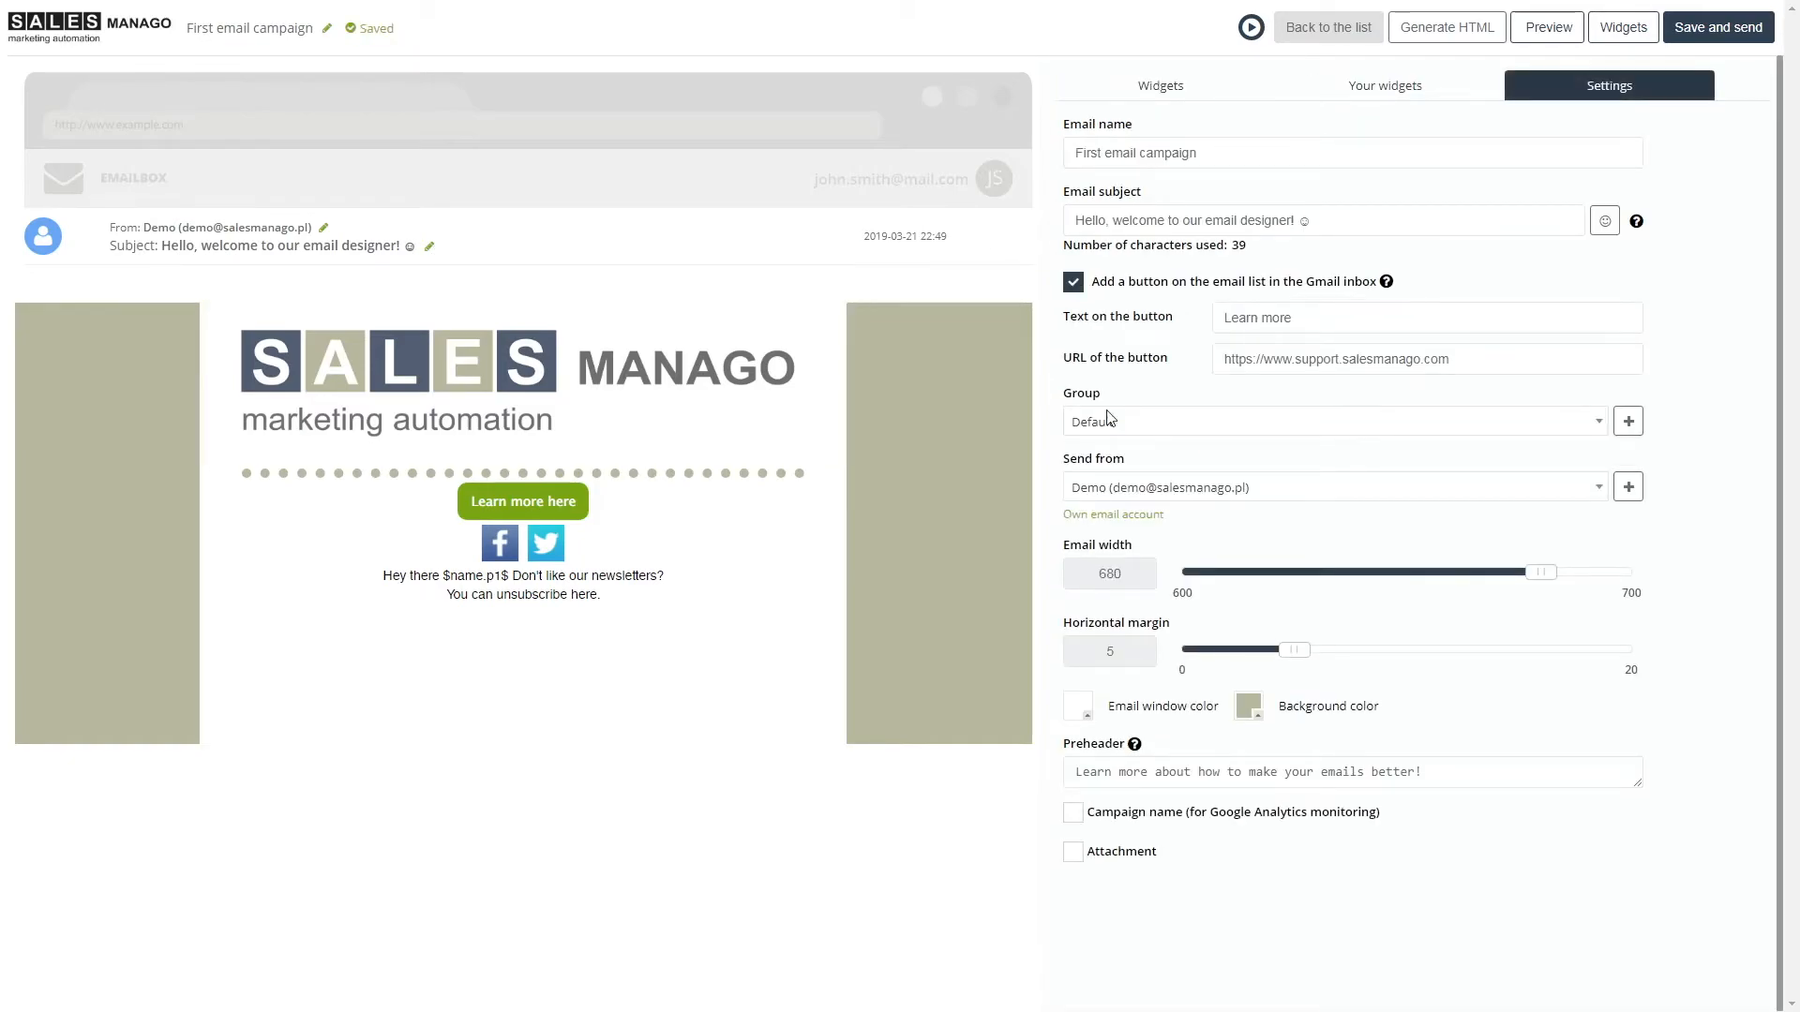
pyautogui.moveTo(1295, 651); pyautogui.dragTo(1177, 659)
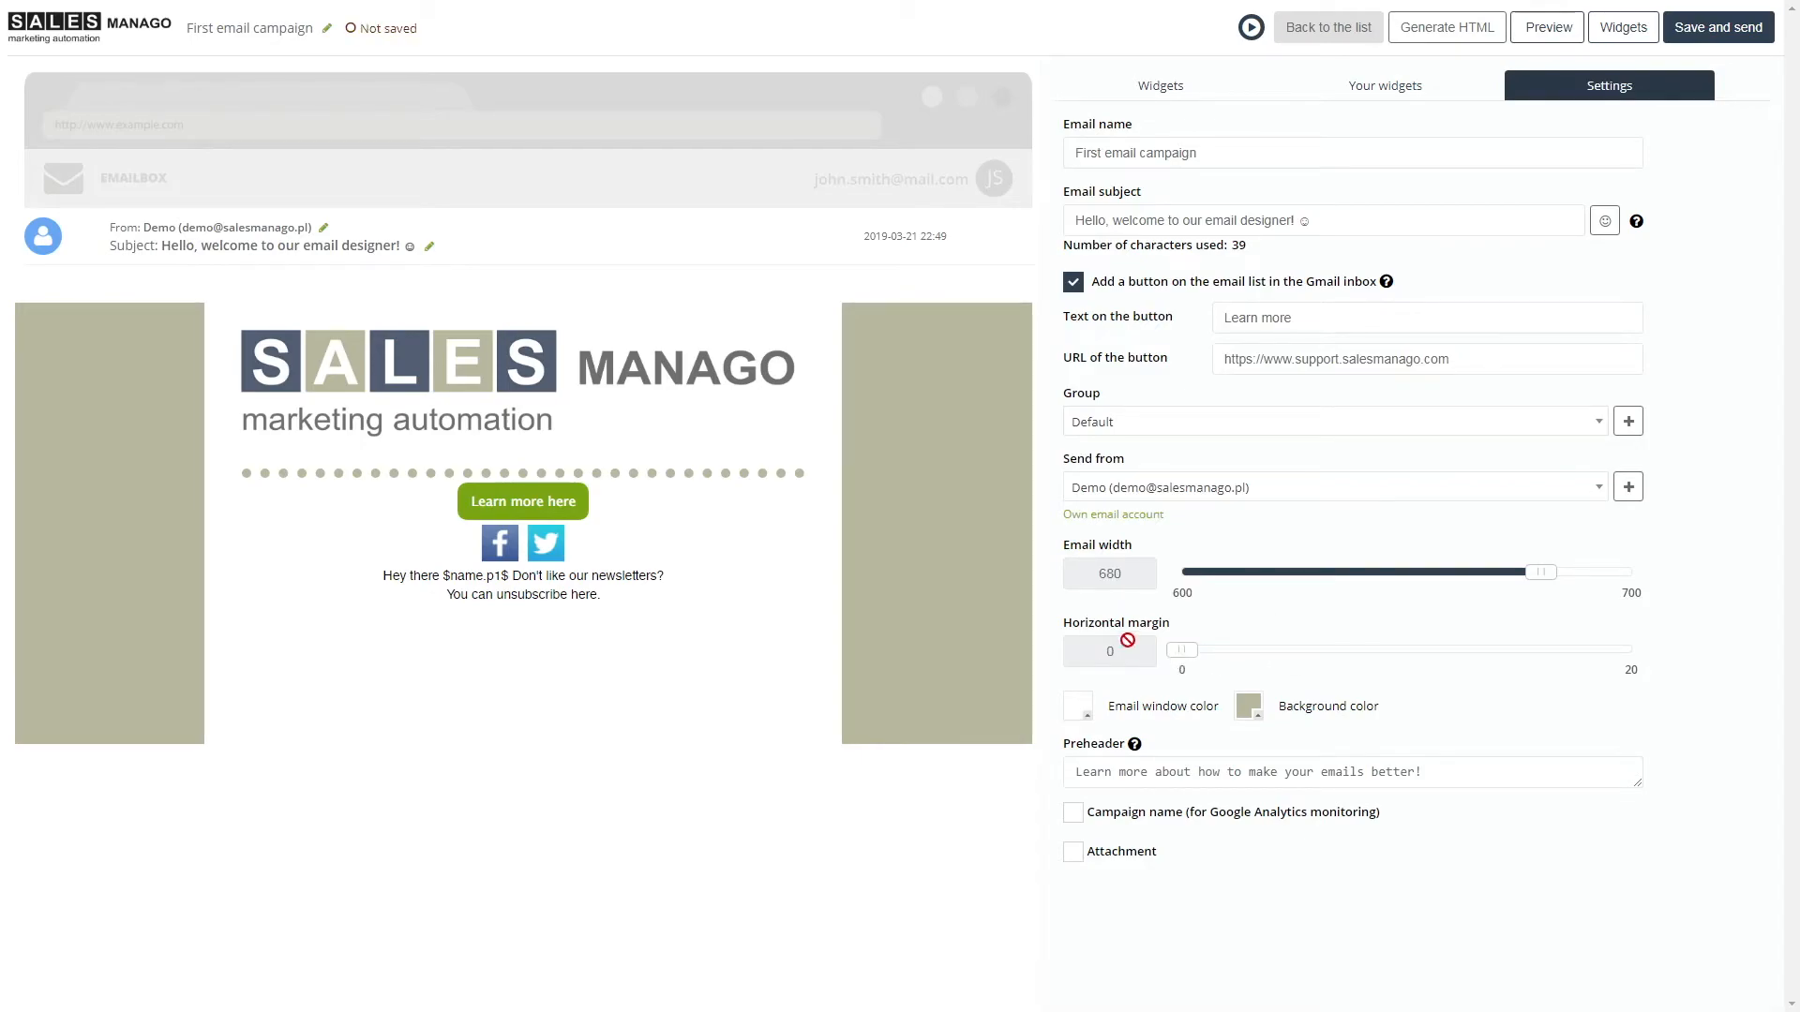
# Try a width of 700 px on the separator, and set it to 650 px.
pyautogui.click(811, 485)
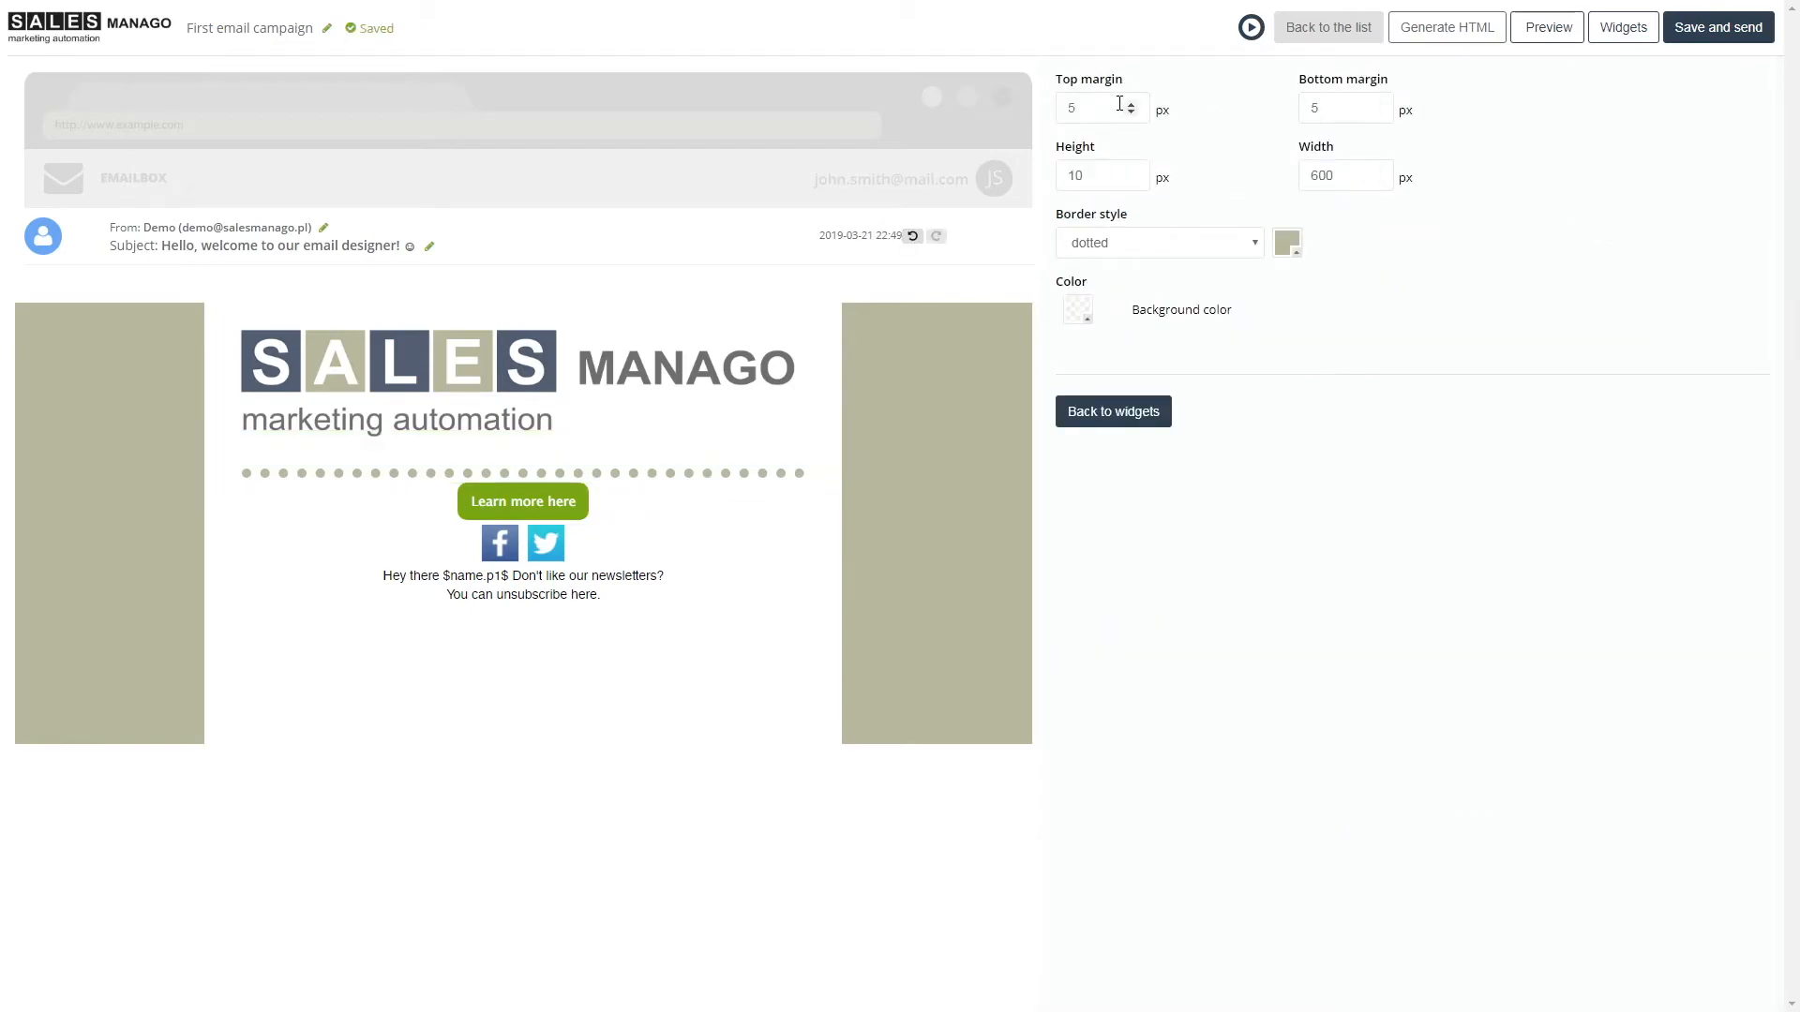
pyautogui.doubleClick(1302, 180)
pyautogui.write('700')
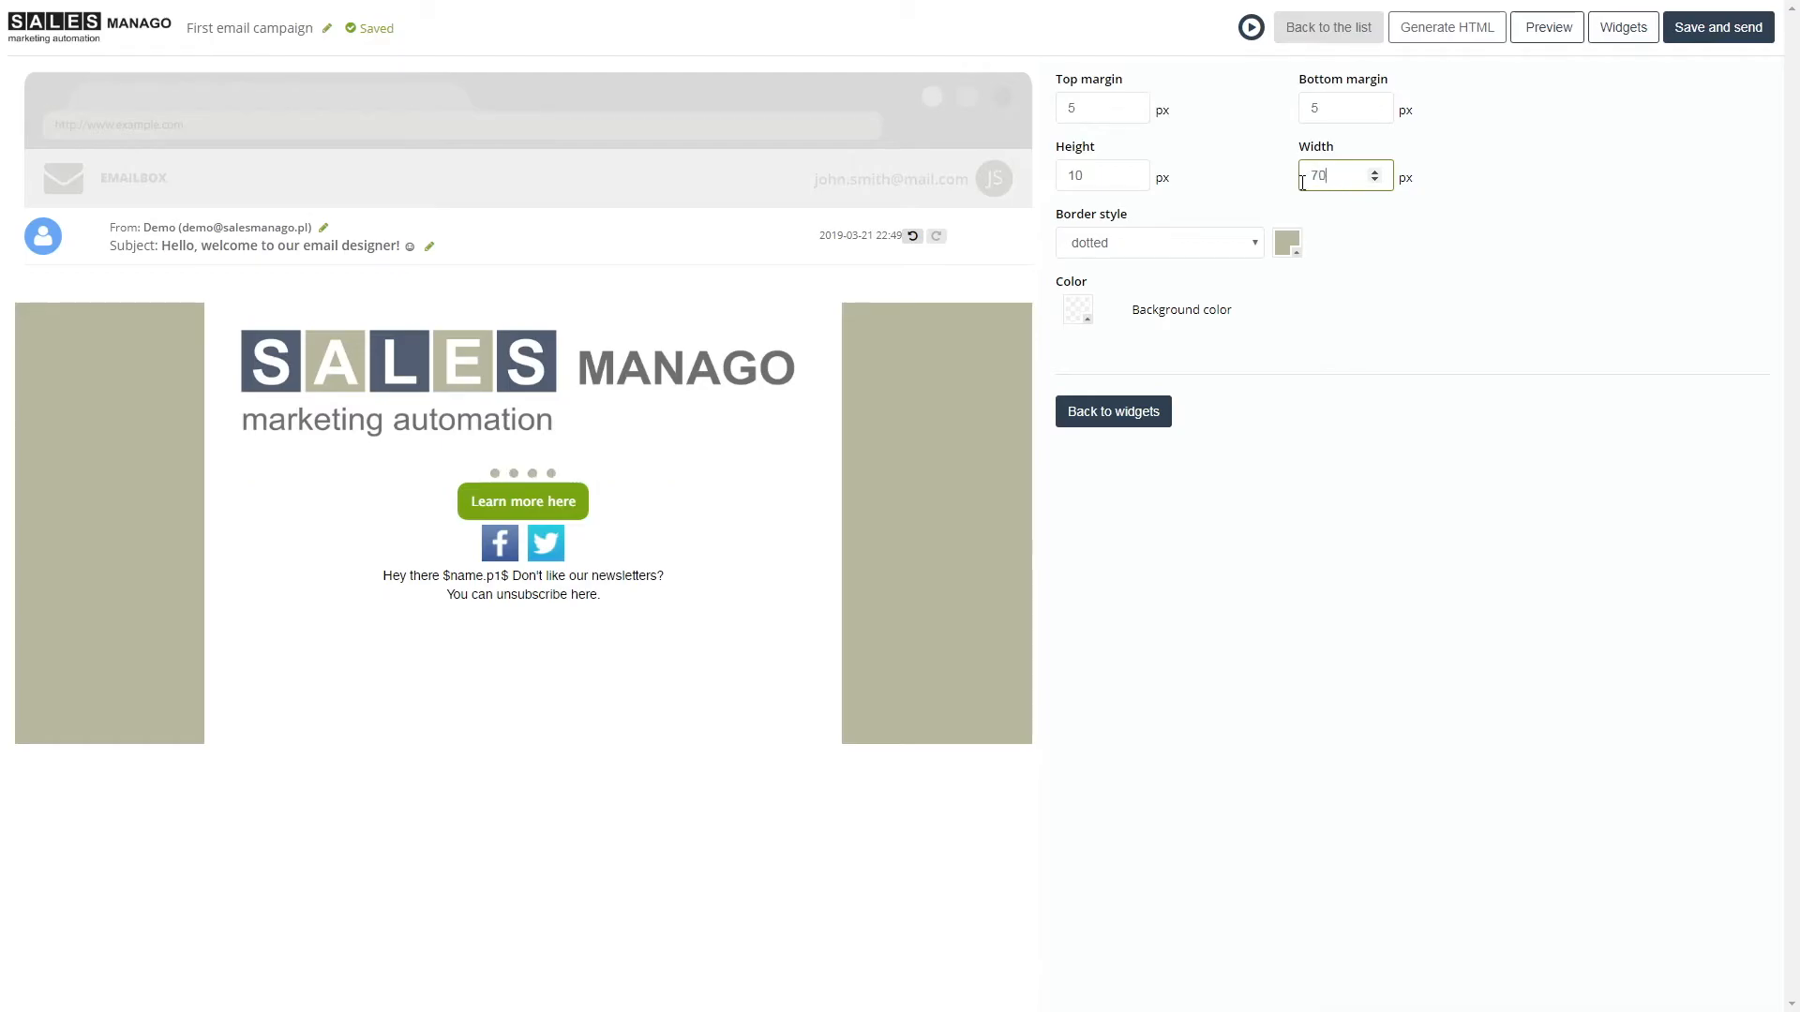
pyautogui.press('BackSpace')
pyautogui.press('BackSpace')
pyautogui.press('BackSpace')
pyautogui.write('650')
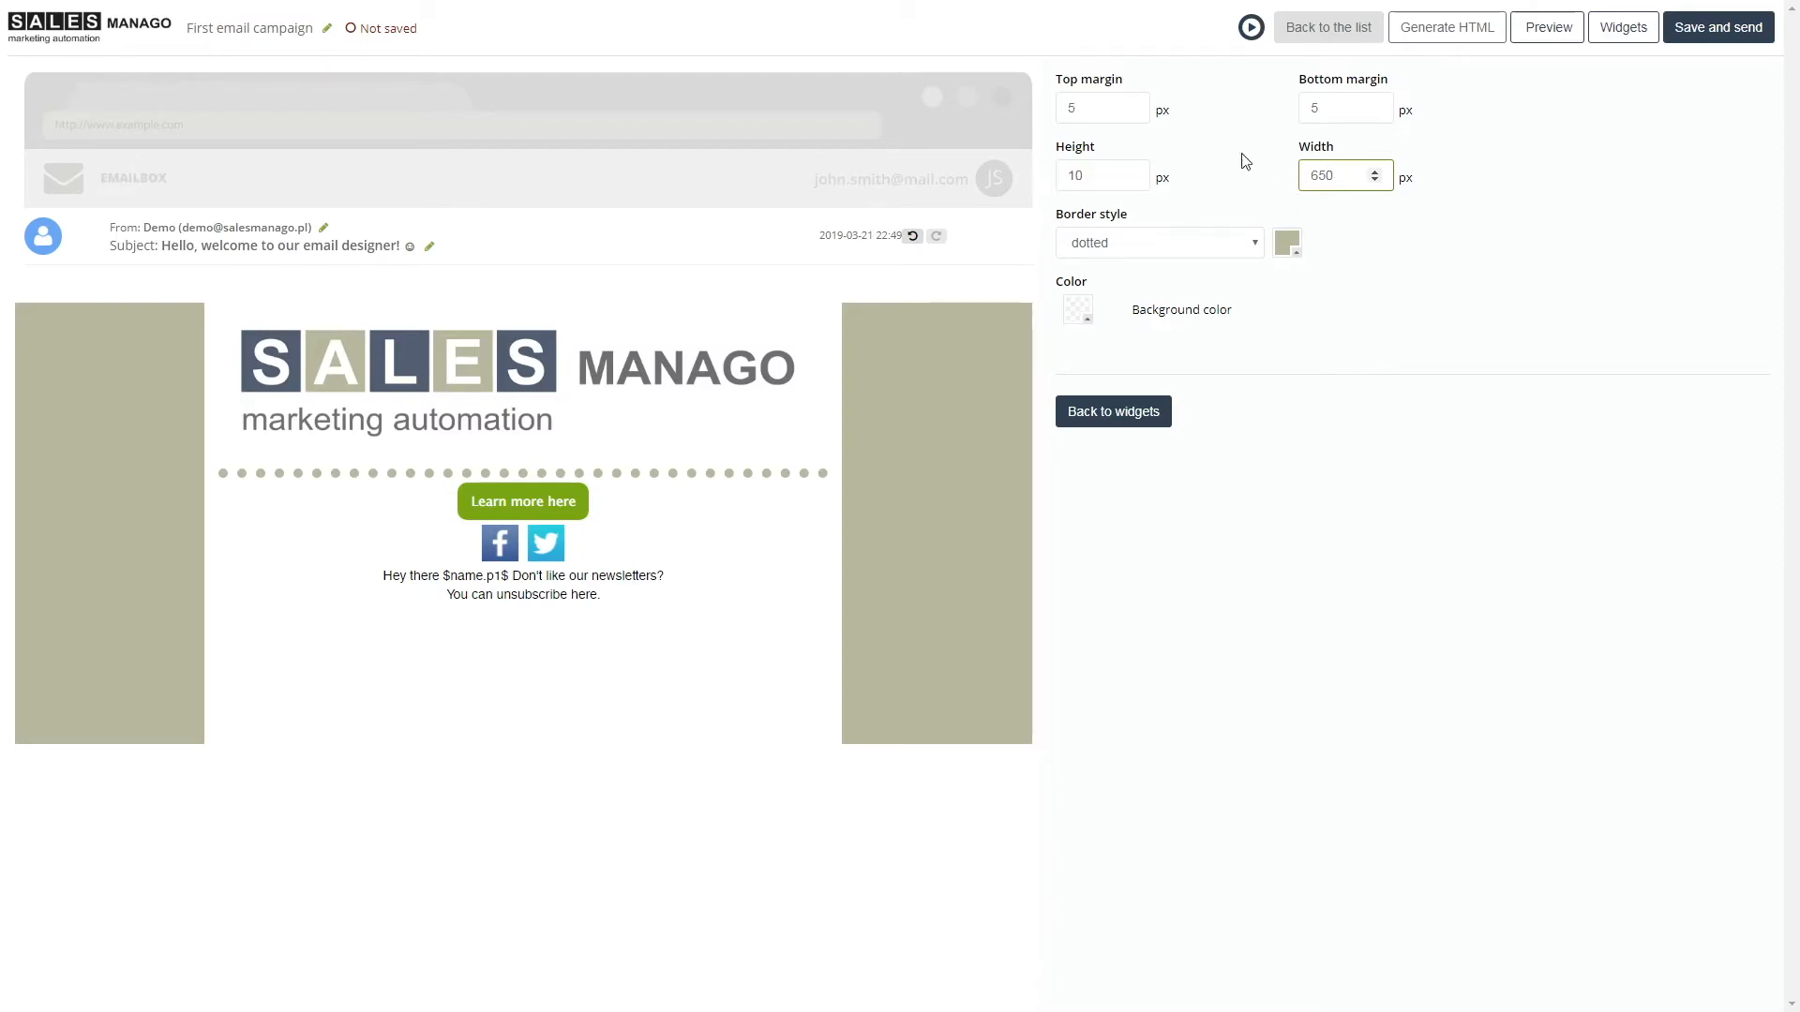
# Reduce the email width to 600 in the email settings.
pyautogui.click(430, 249)
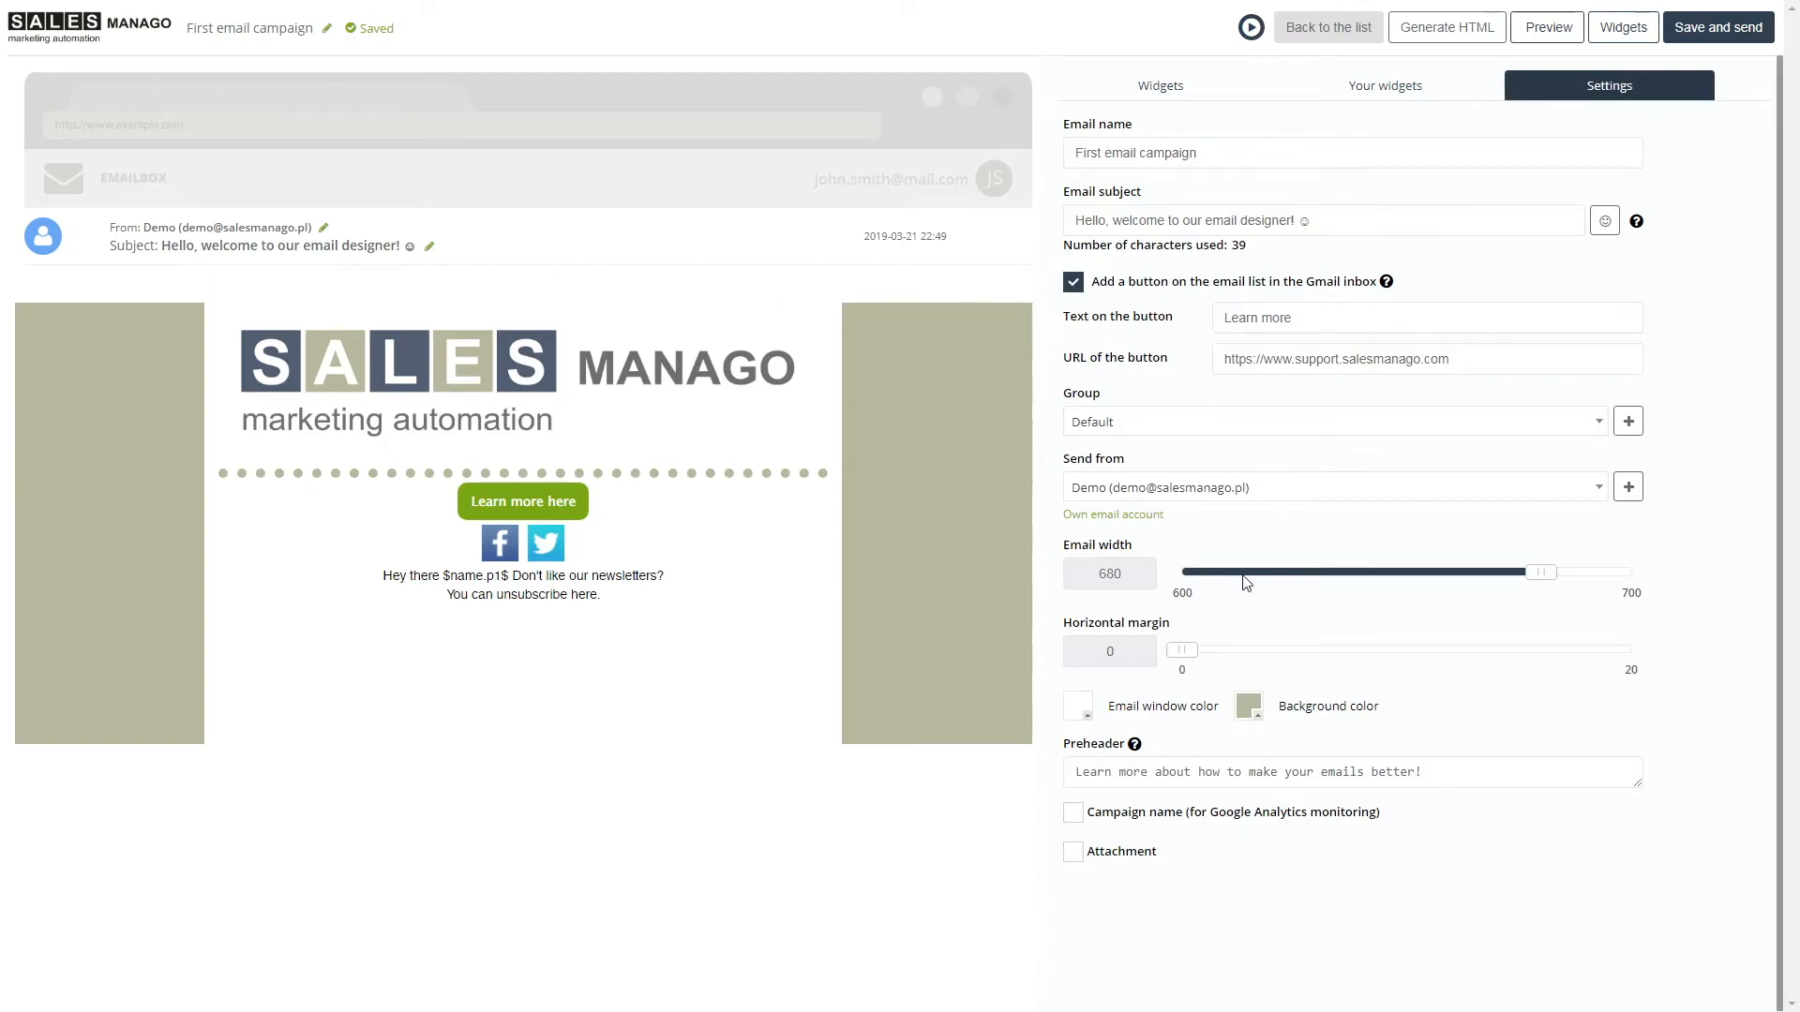
pyautogui.moveTo(1541, 573); pyautogui.dragTo(1155, 580)
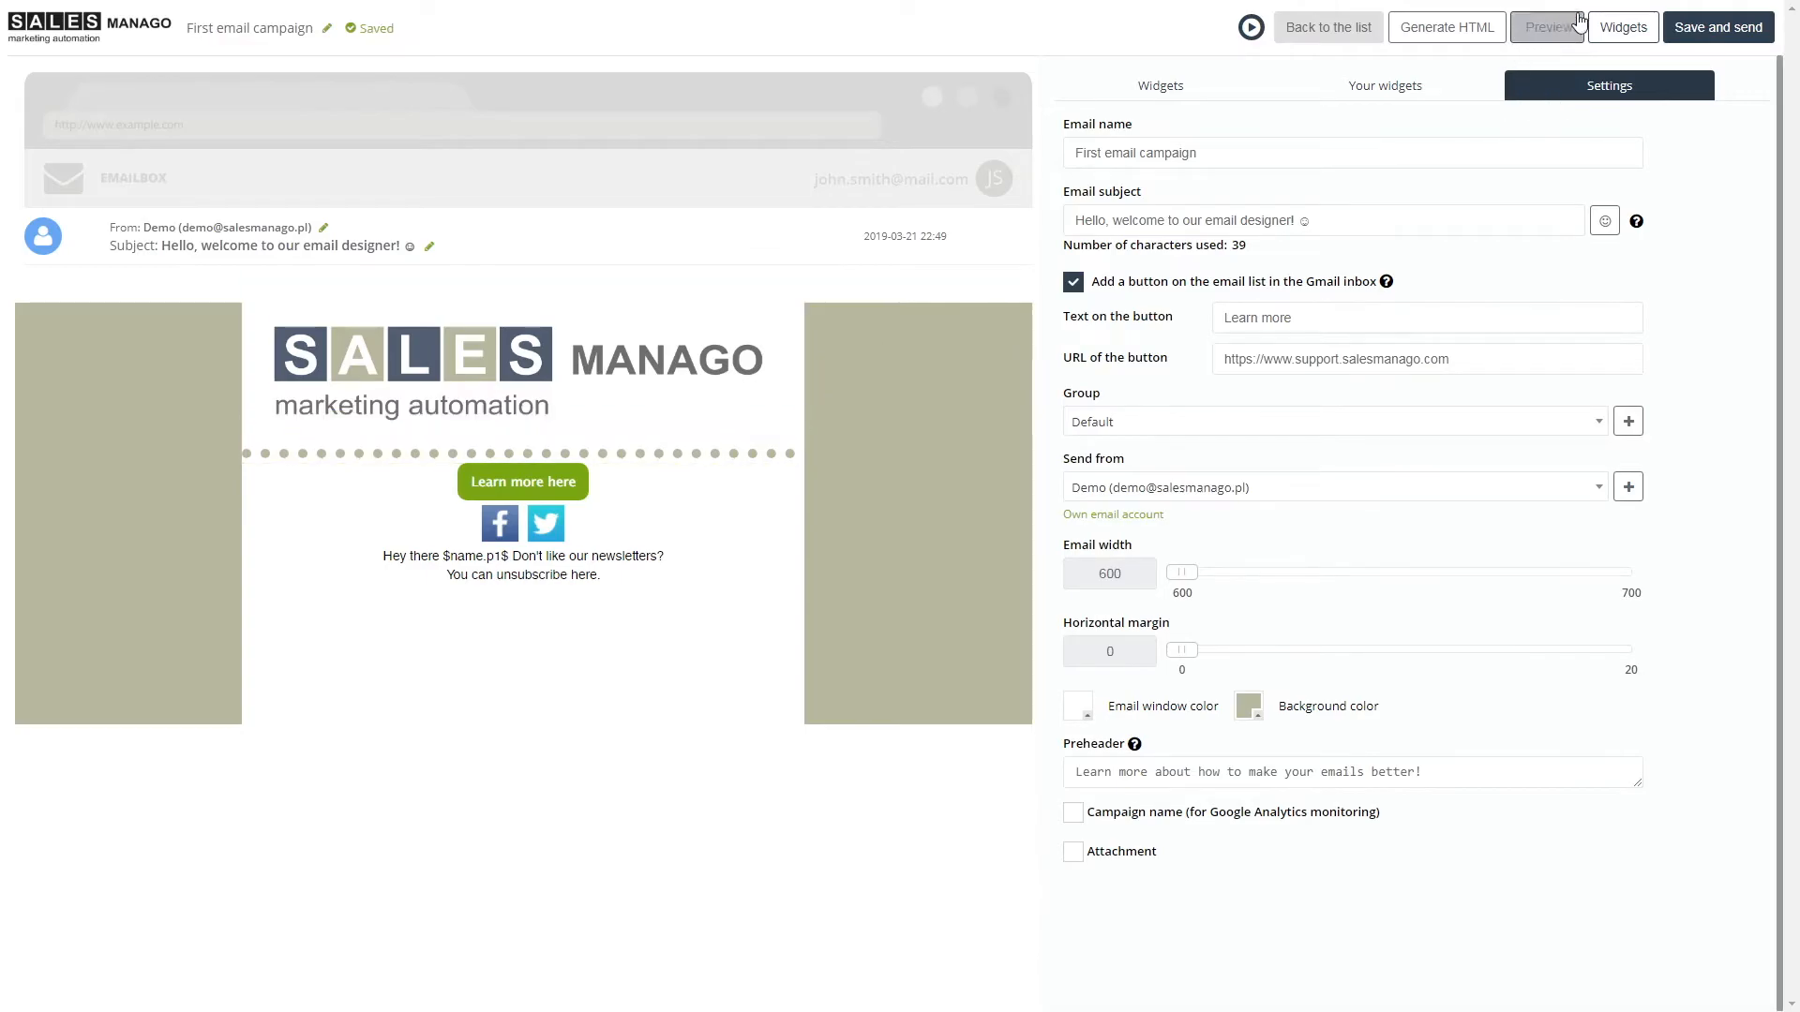
# Add a Preview widget above the logo, and inspect its browser-view link in the widget's settings.
pyautogui.click(1623, 27)
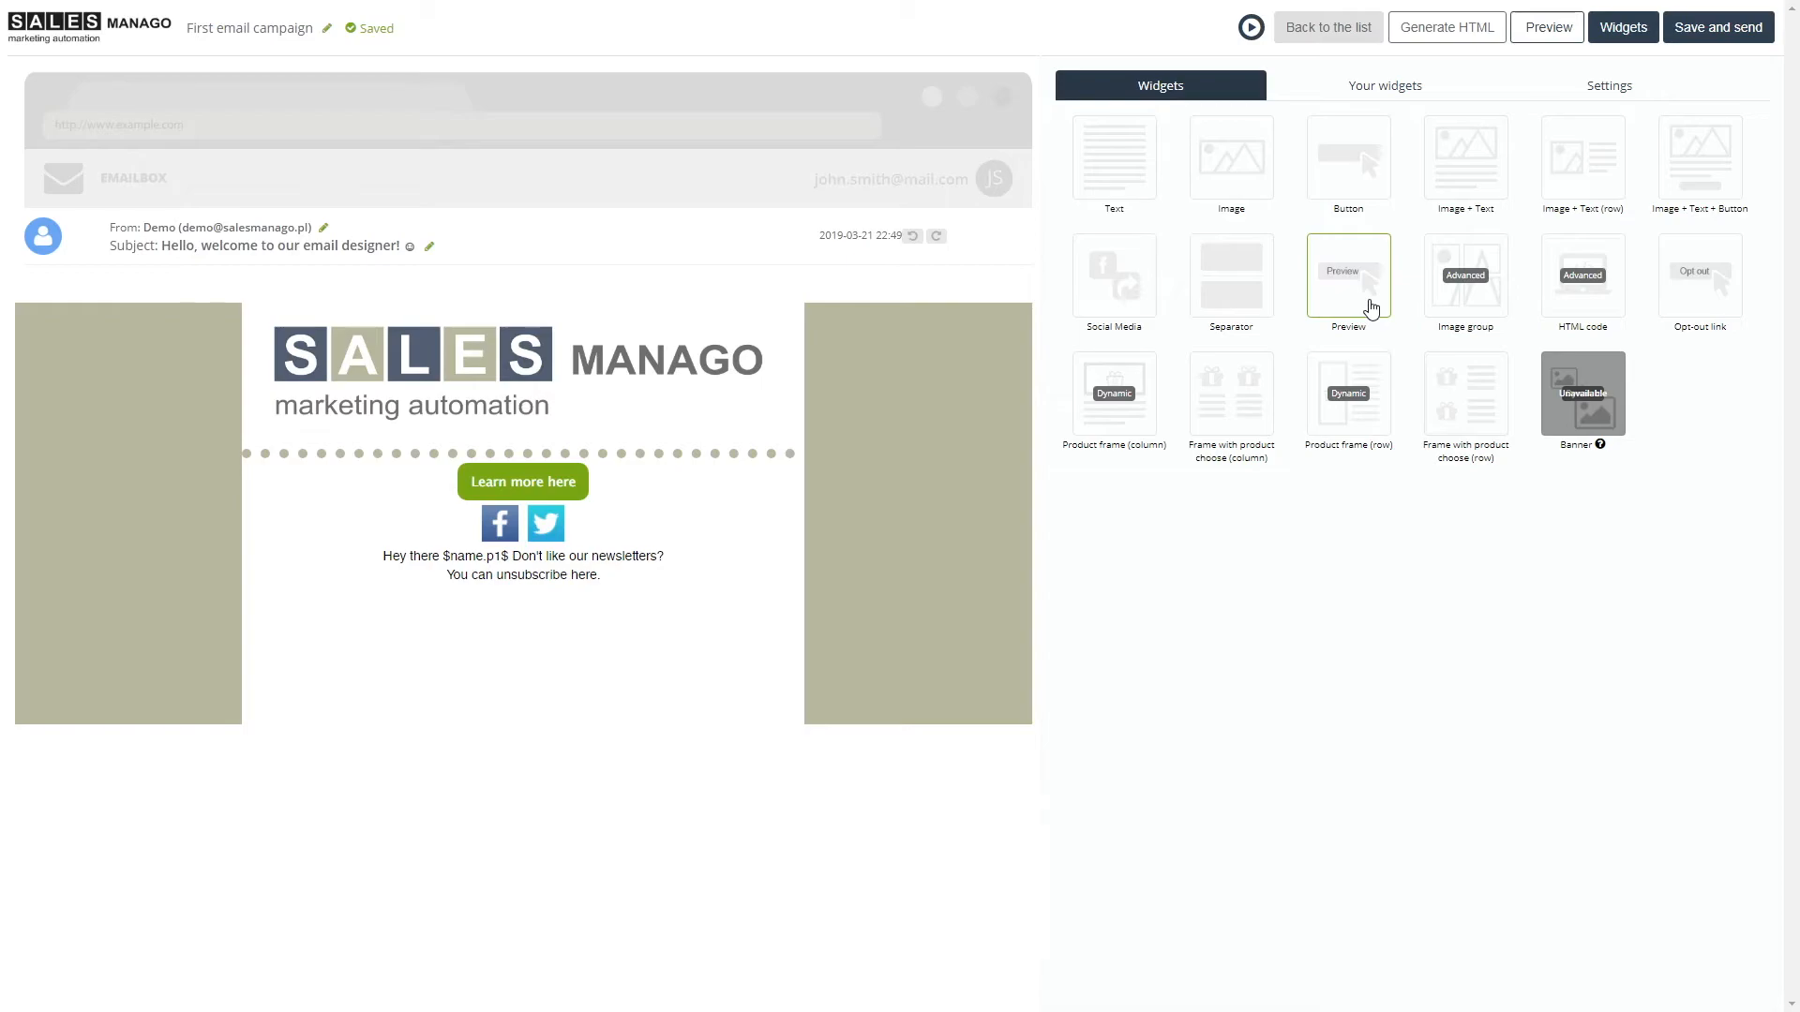
pyautogui.moveTo(1371, 289); pyautogui.dragTo(584, 334)
pyautogui.click(746, 286)
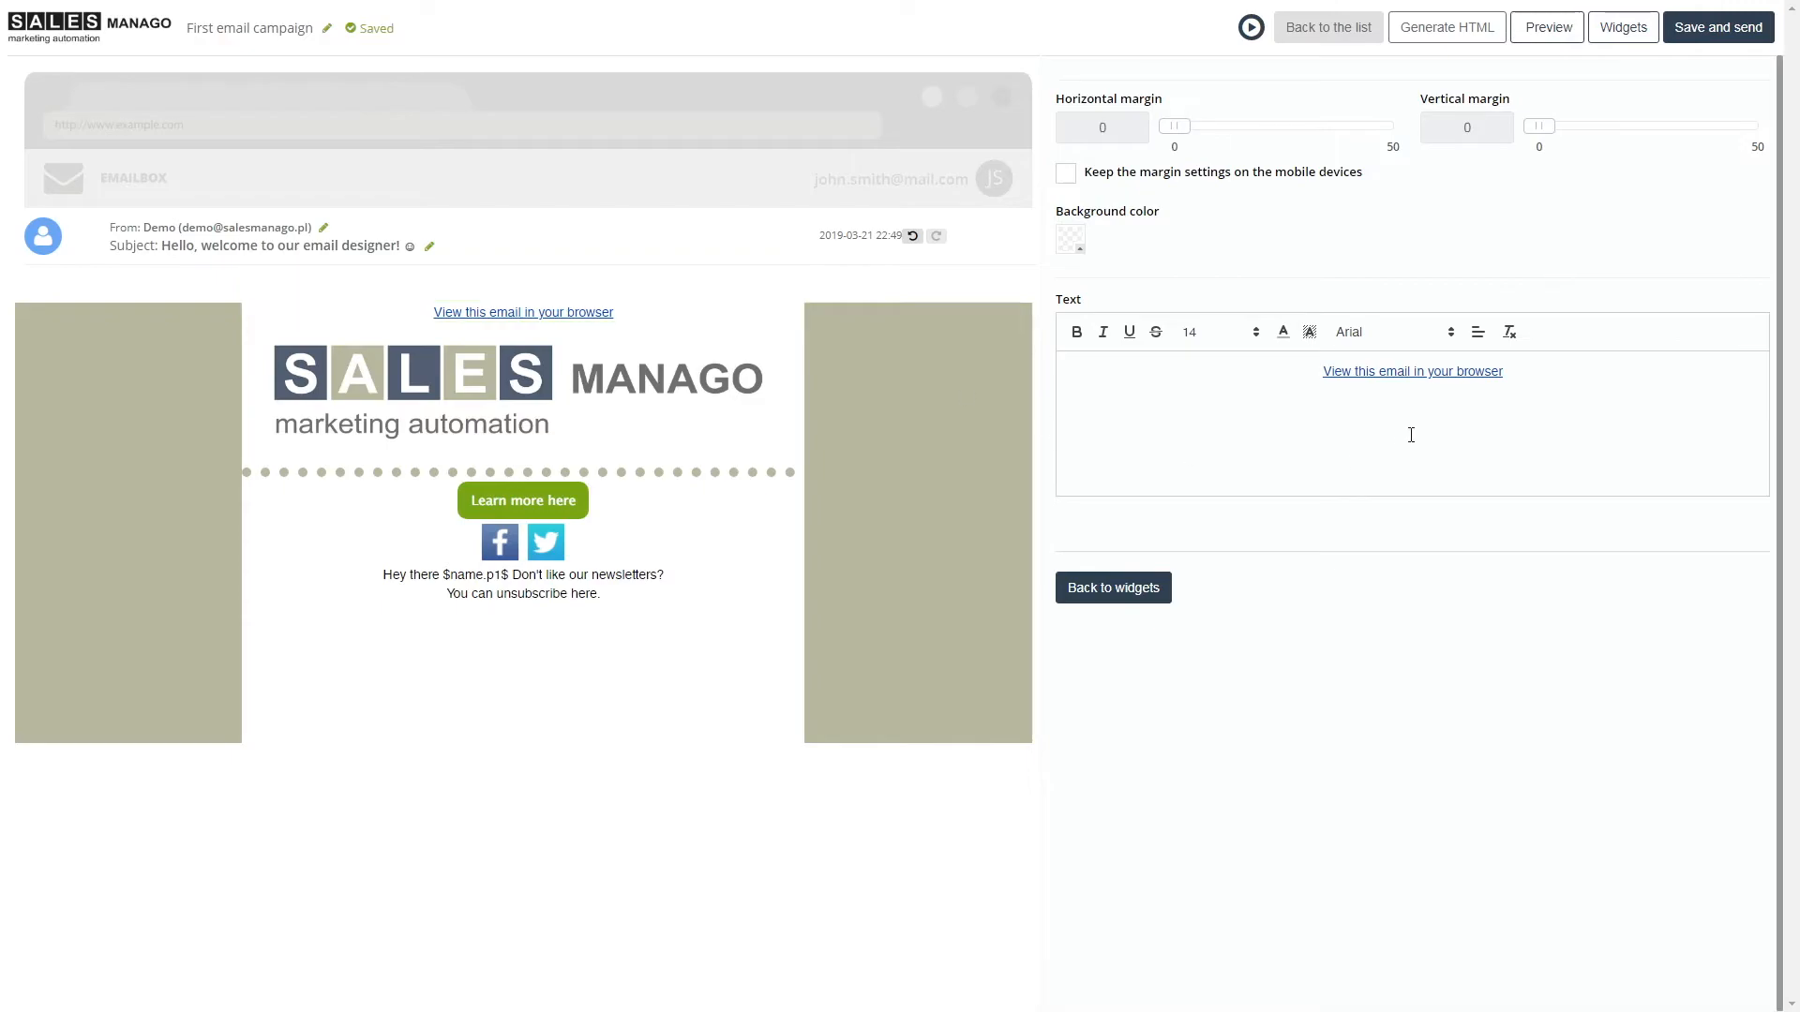
pyautogui.click(1449, 373)
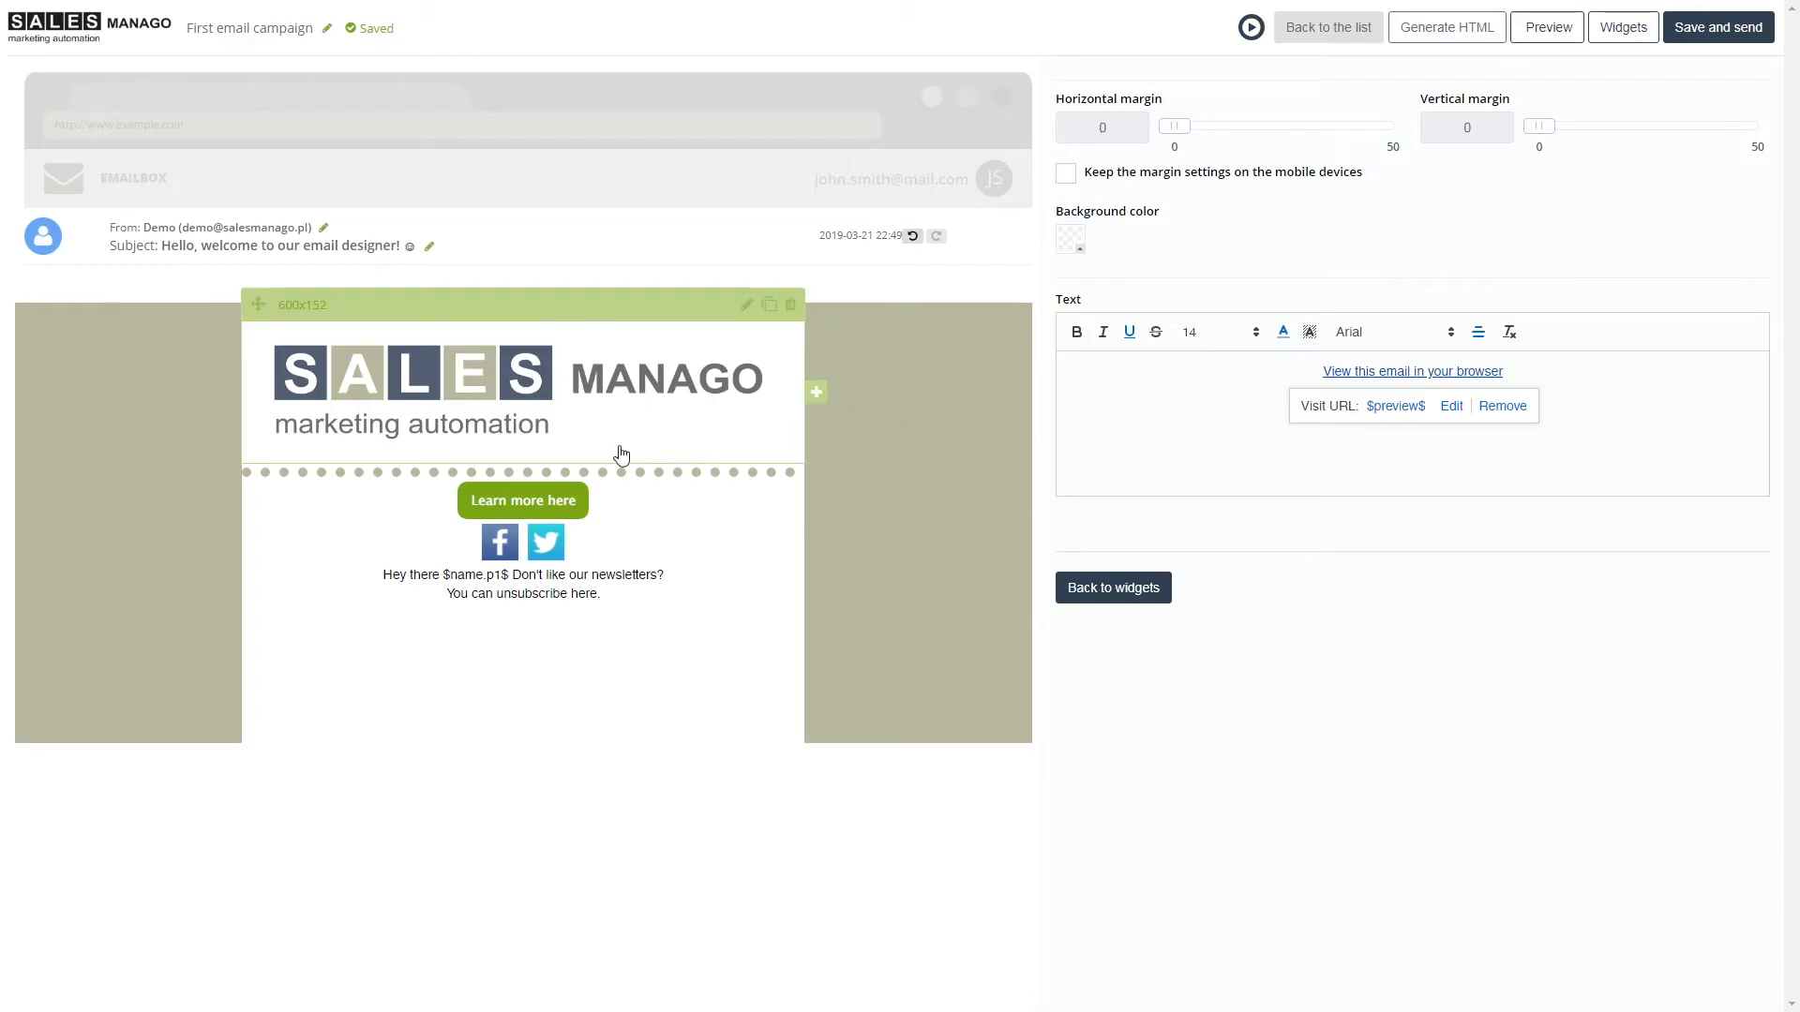
# Add an Image group widget between the logo and the separator, and fill it with the uprooted succulents photo from the gallery.
pyautogui.click(1632, 32)
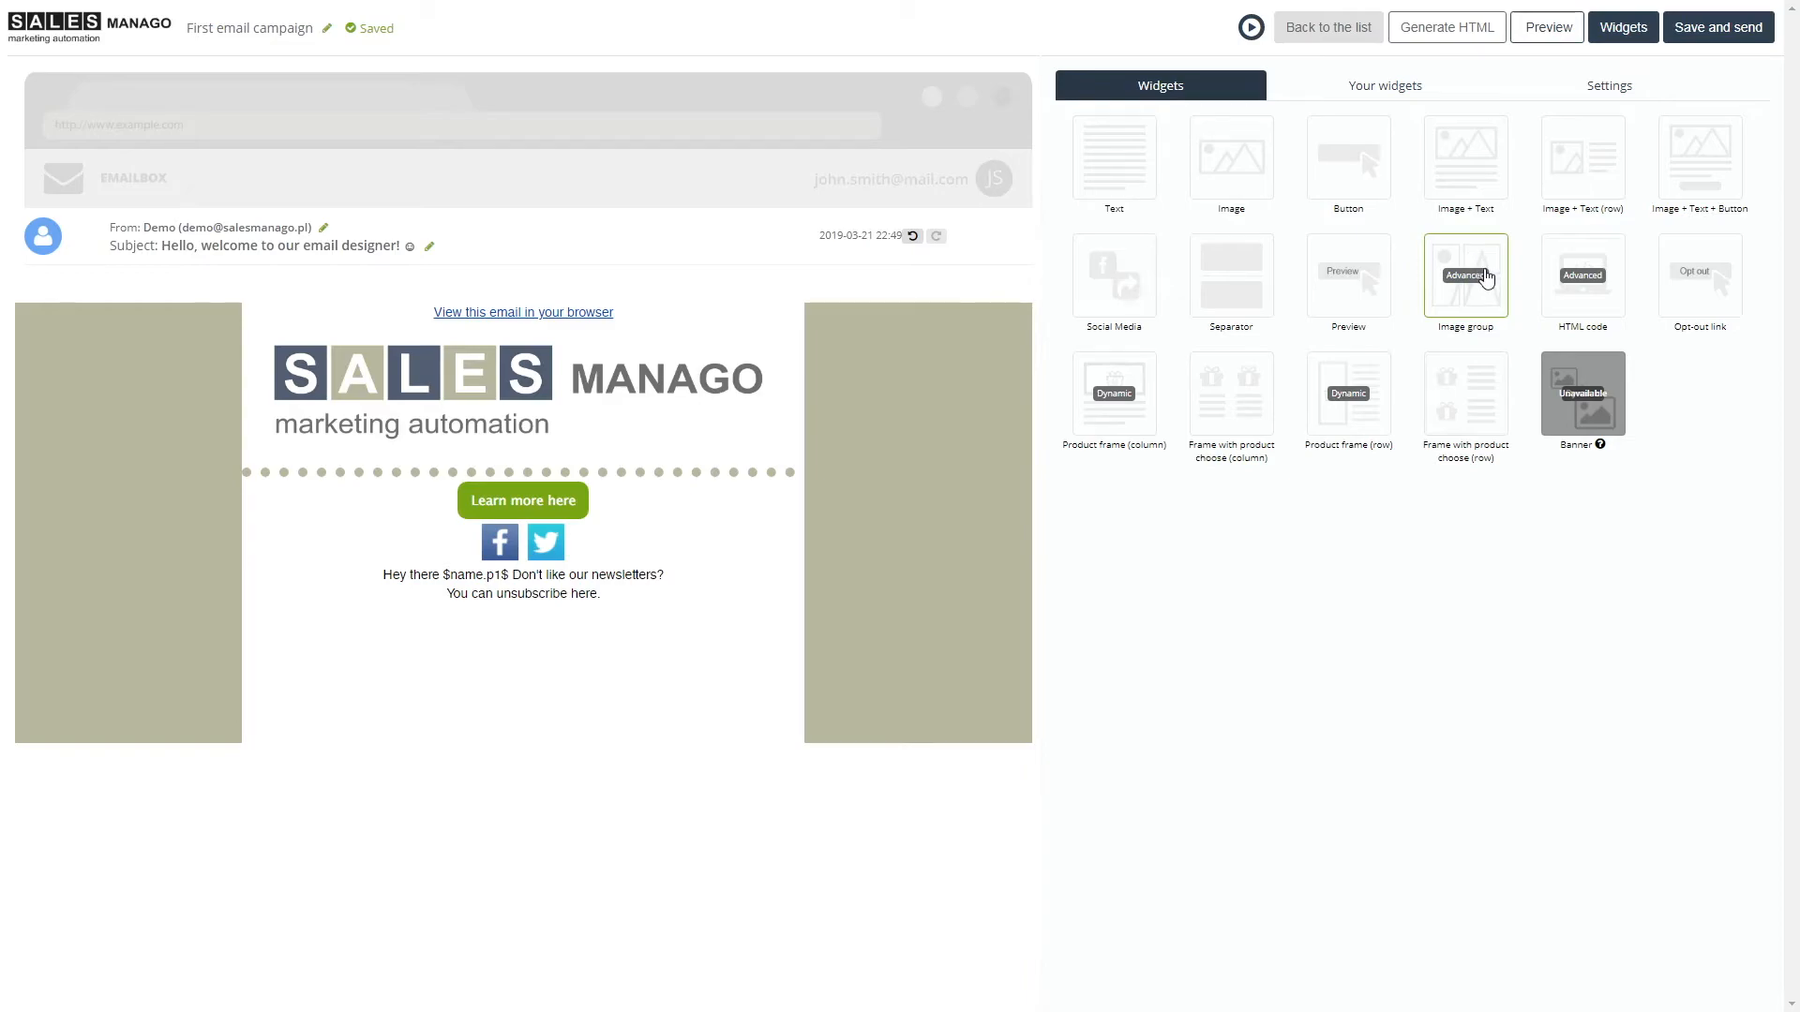
pyautogui.moveTo(1485, 278); pyautogui.dragTo(574, 520)
pyautogui.click(540, 746)
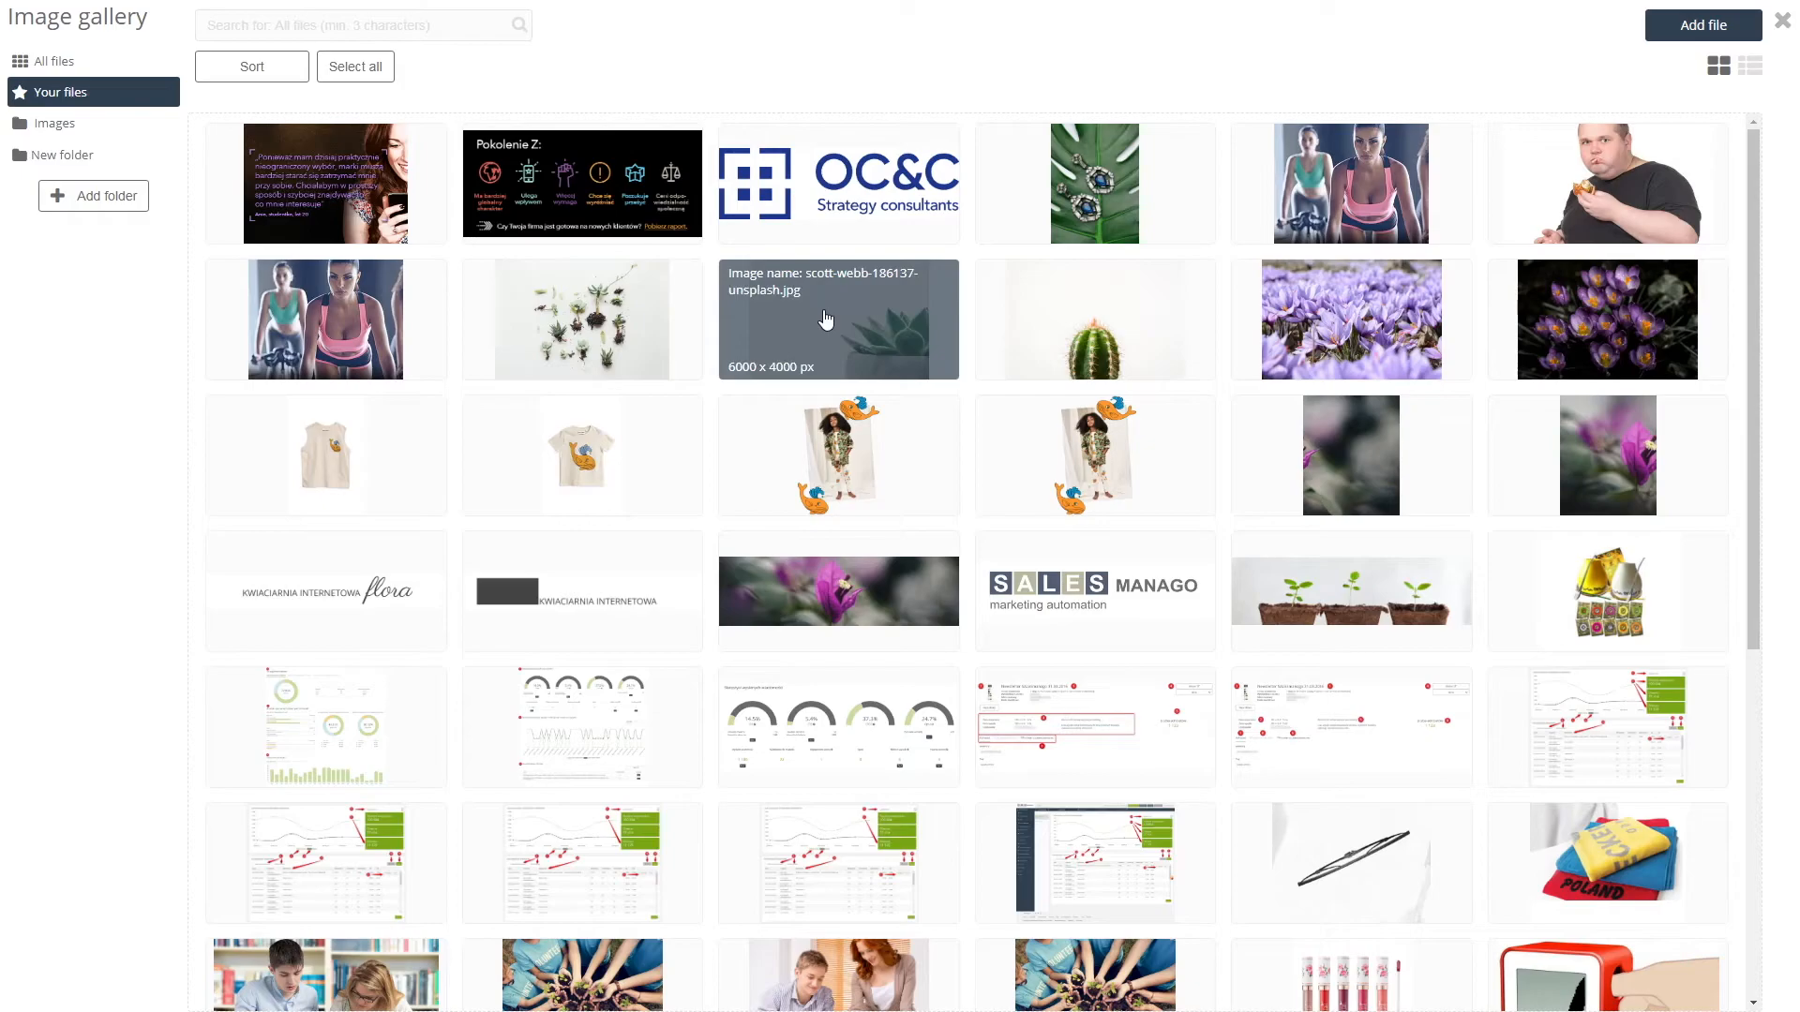
pyautogui.click(633, 334)
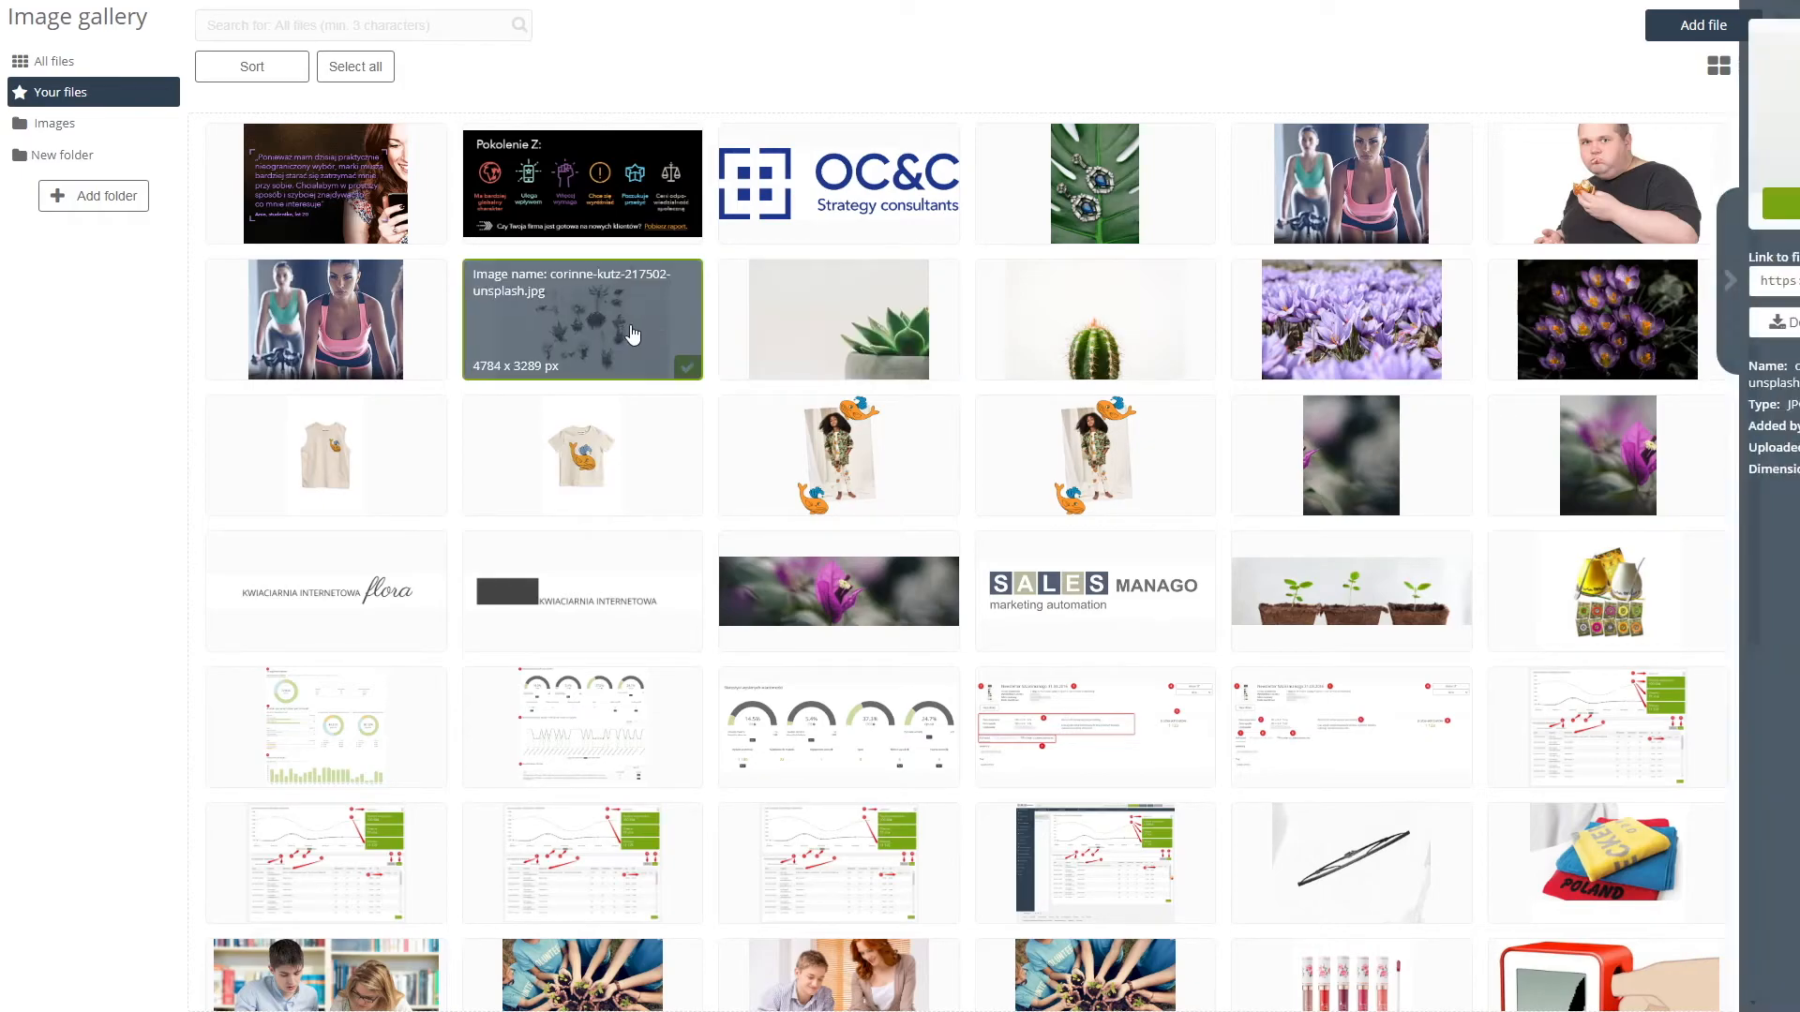
pyautogui.click(1683, 204)
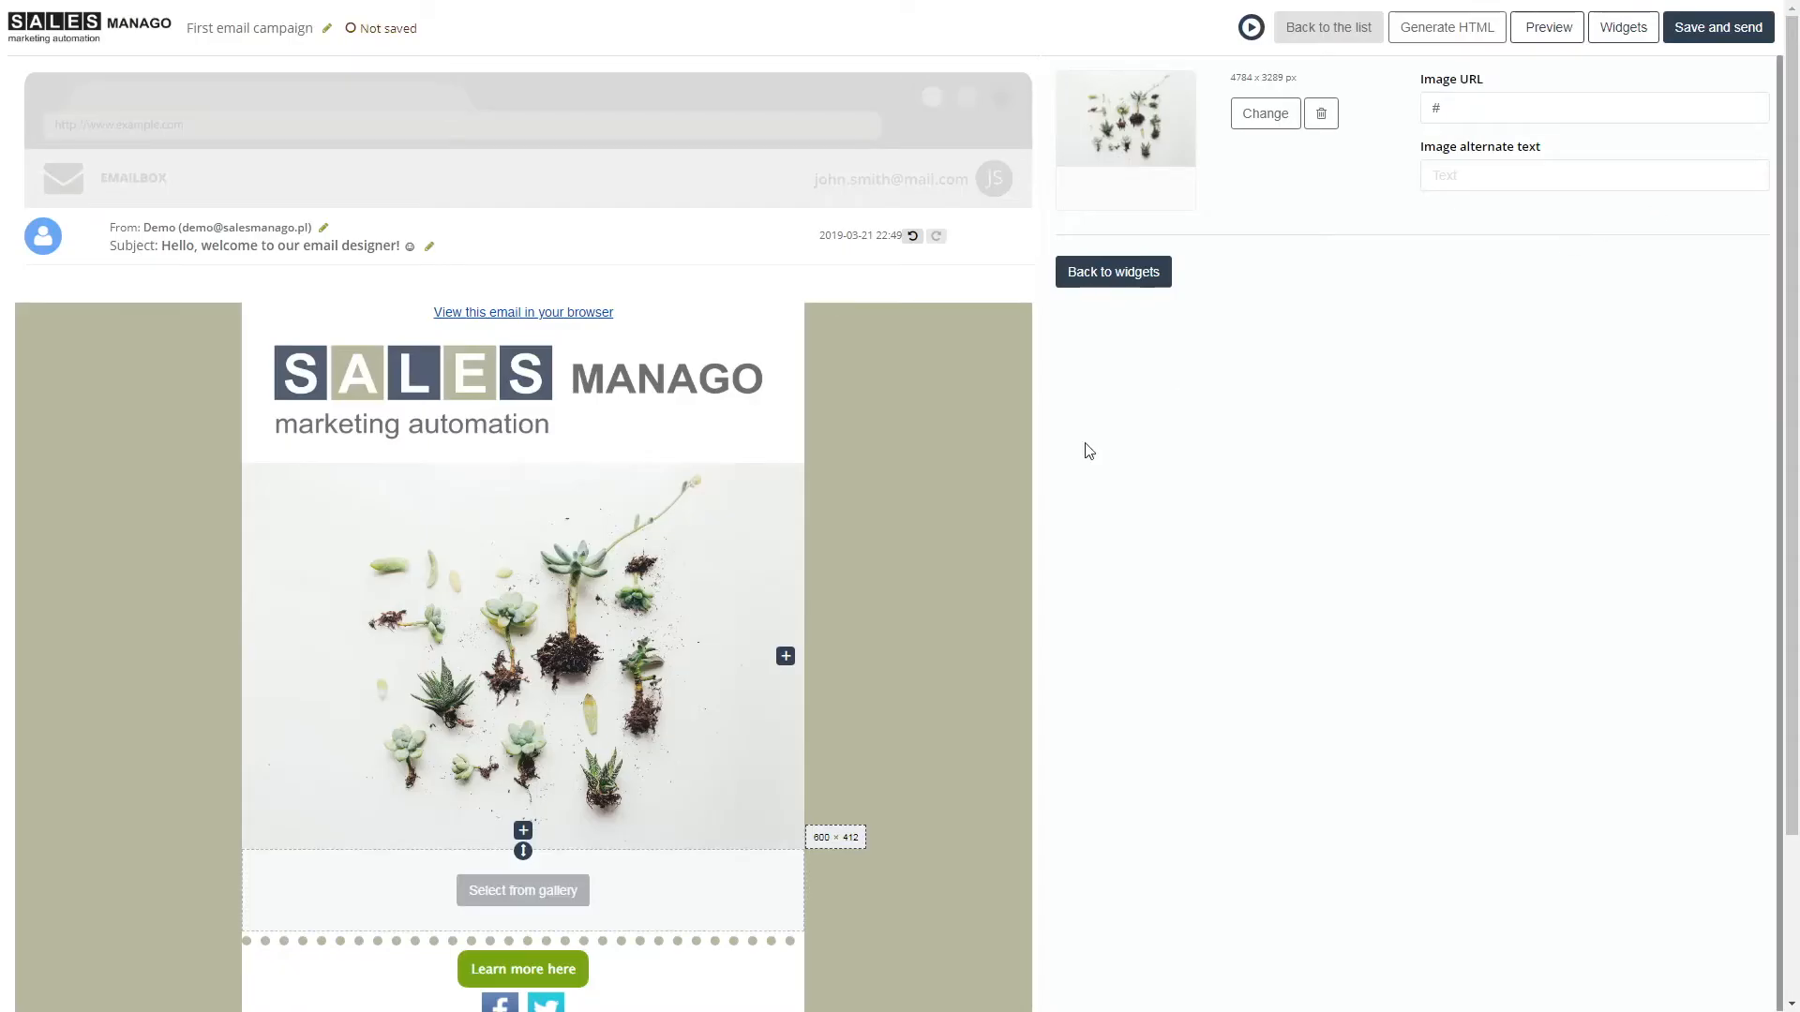
# Add a second image cell beside the succulents photo, and fill it with the cactus photo from the gallery.
pyautogui.click(786, 656)
pyautogui.click(664, 703)
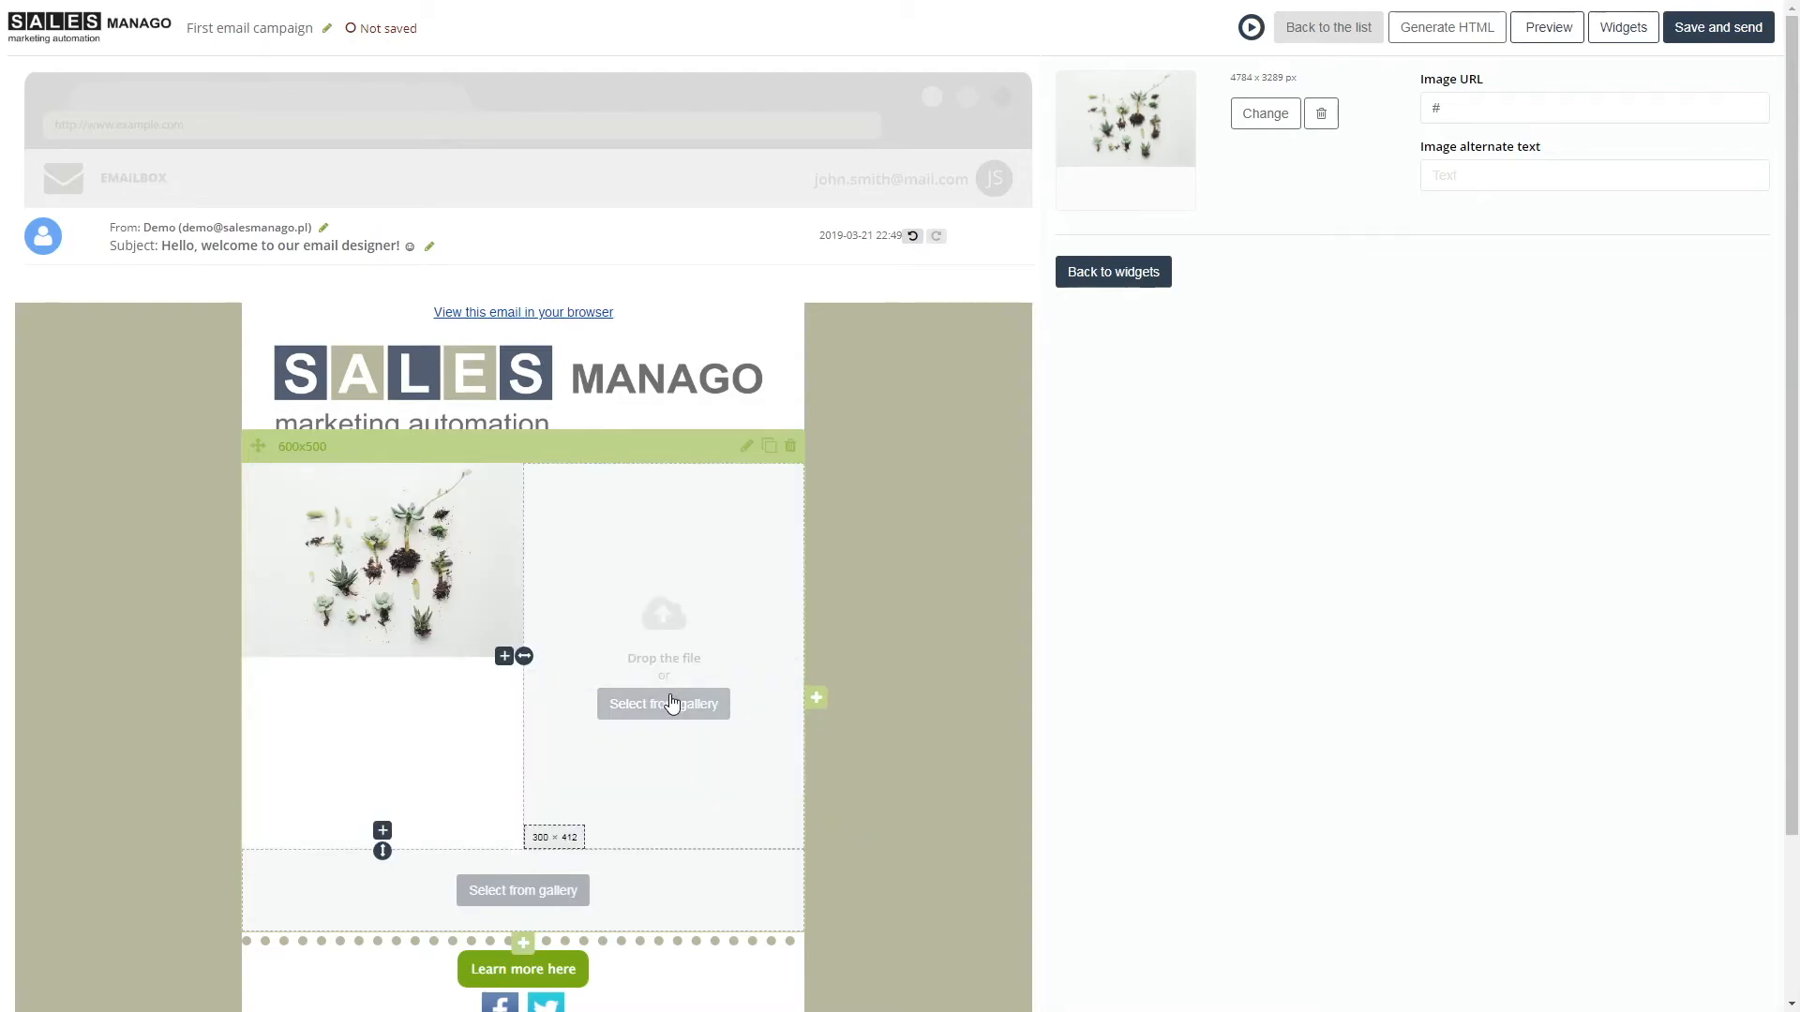
pyautogui.click(1081, 300)
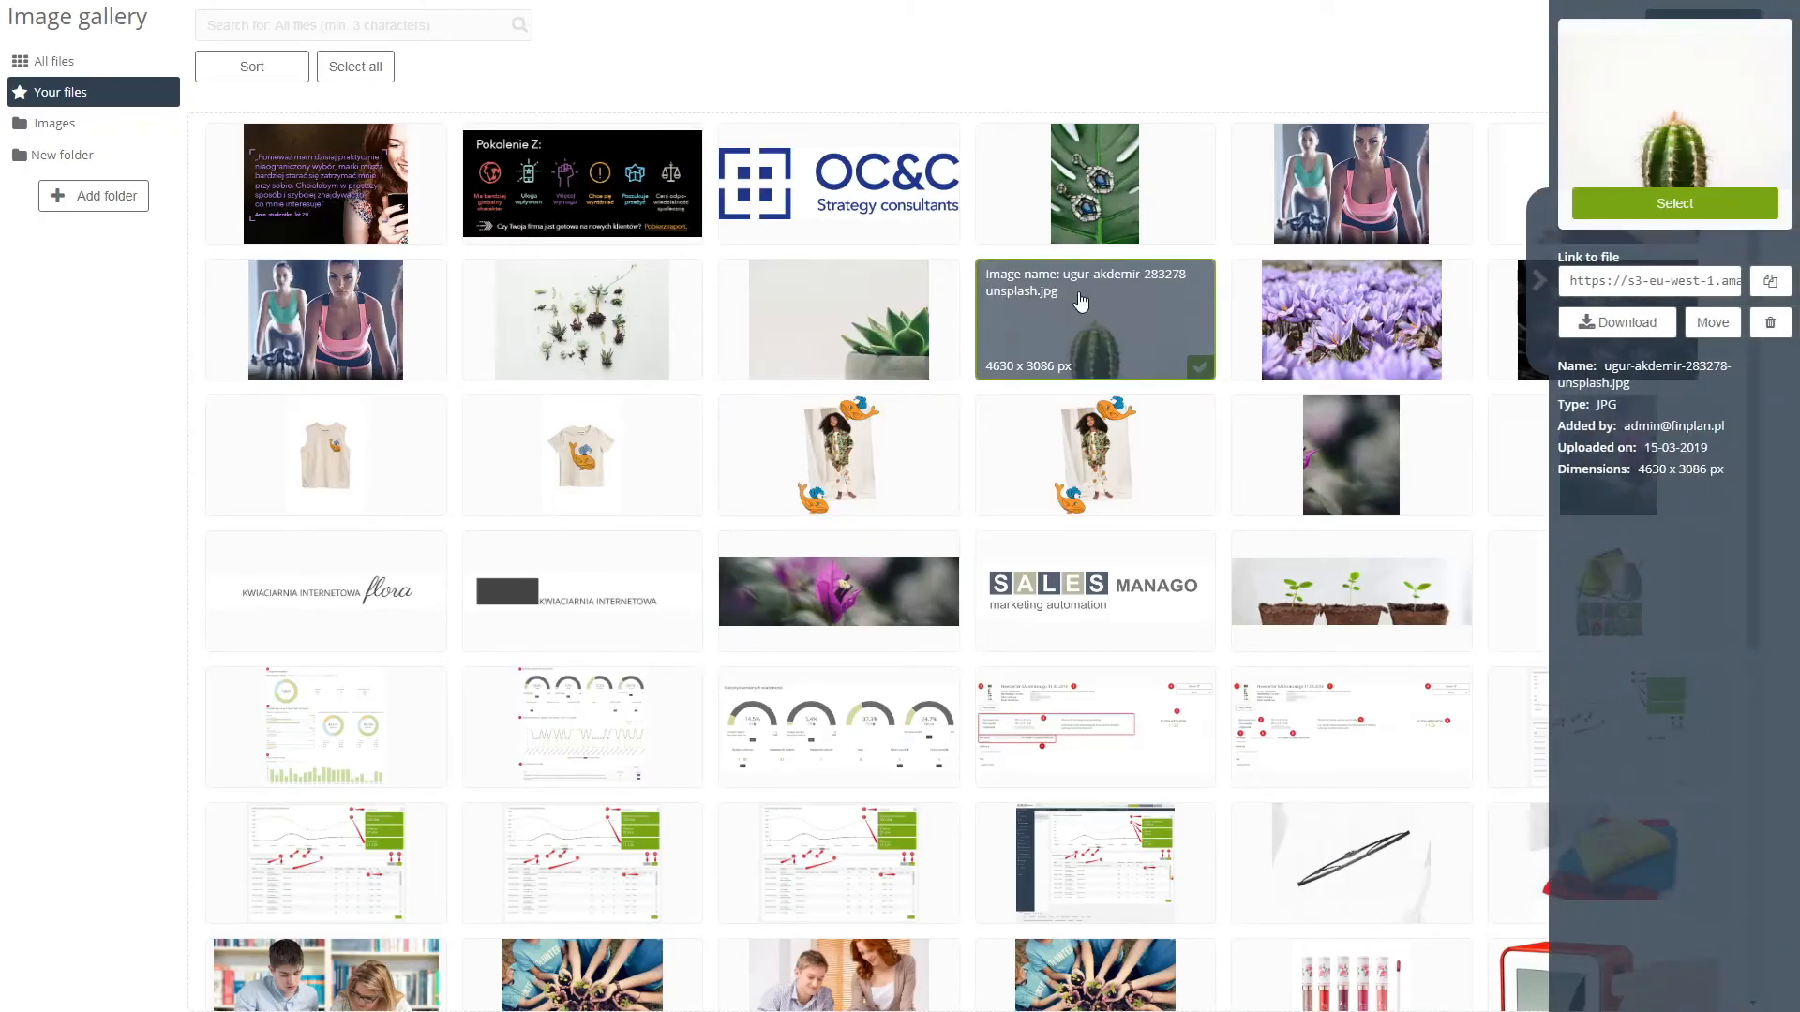
pyautogui.click(1683, 204)
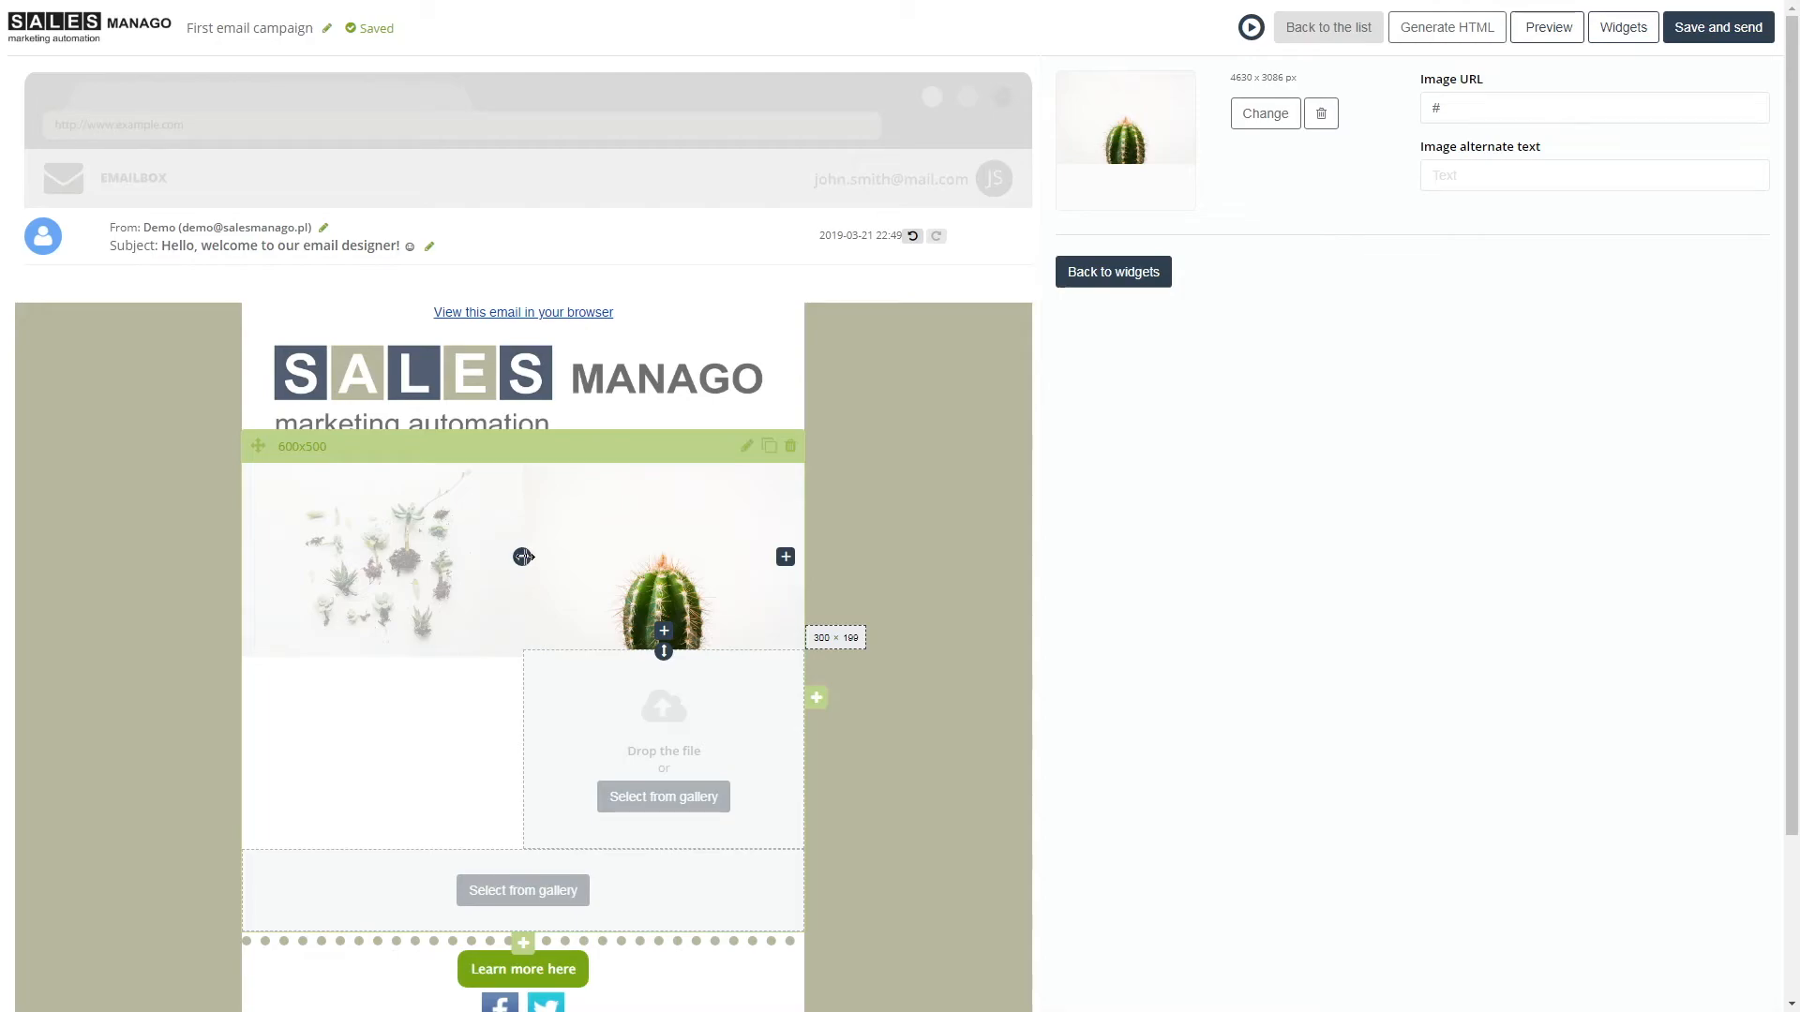
# Widen the succulents photo's column in the image group, and delete the whole Image group widget.
pyautogui.moveTo(522, 557); pyautogui.dragTo(605, 563)
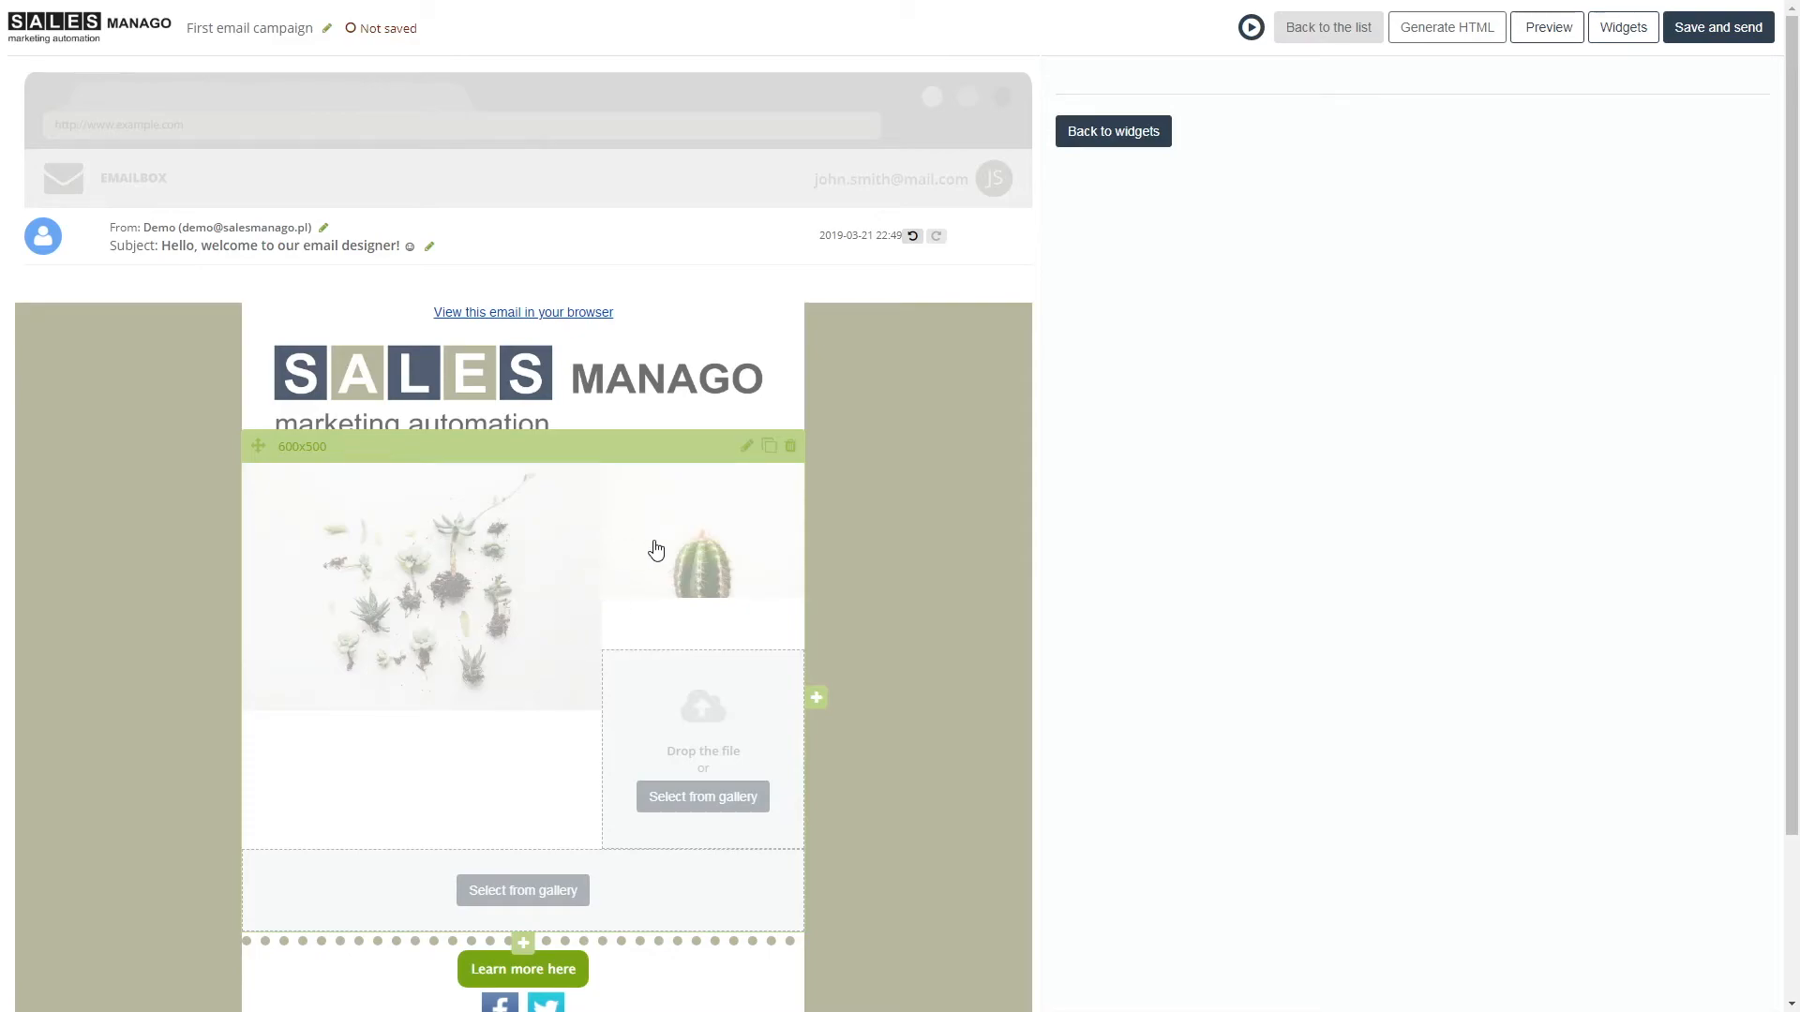
pyautogui.click(792, 450)
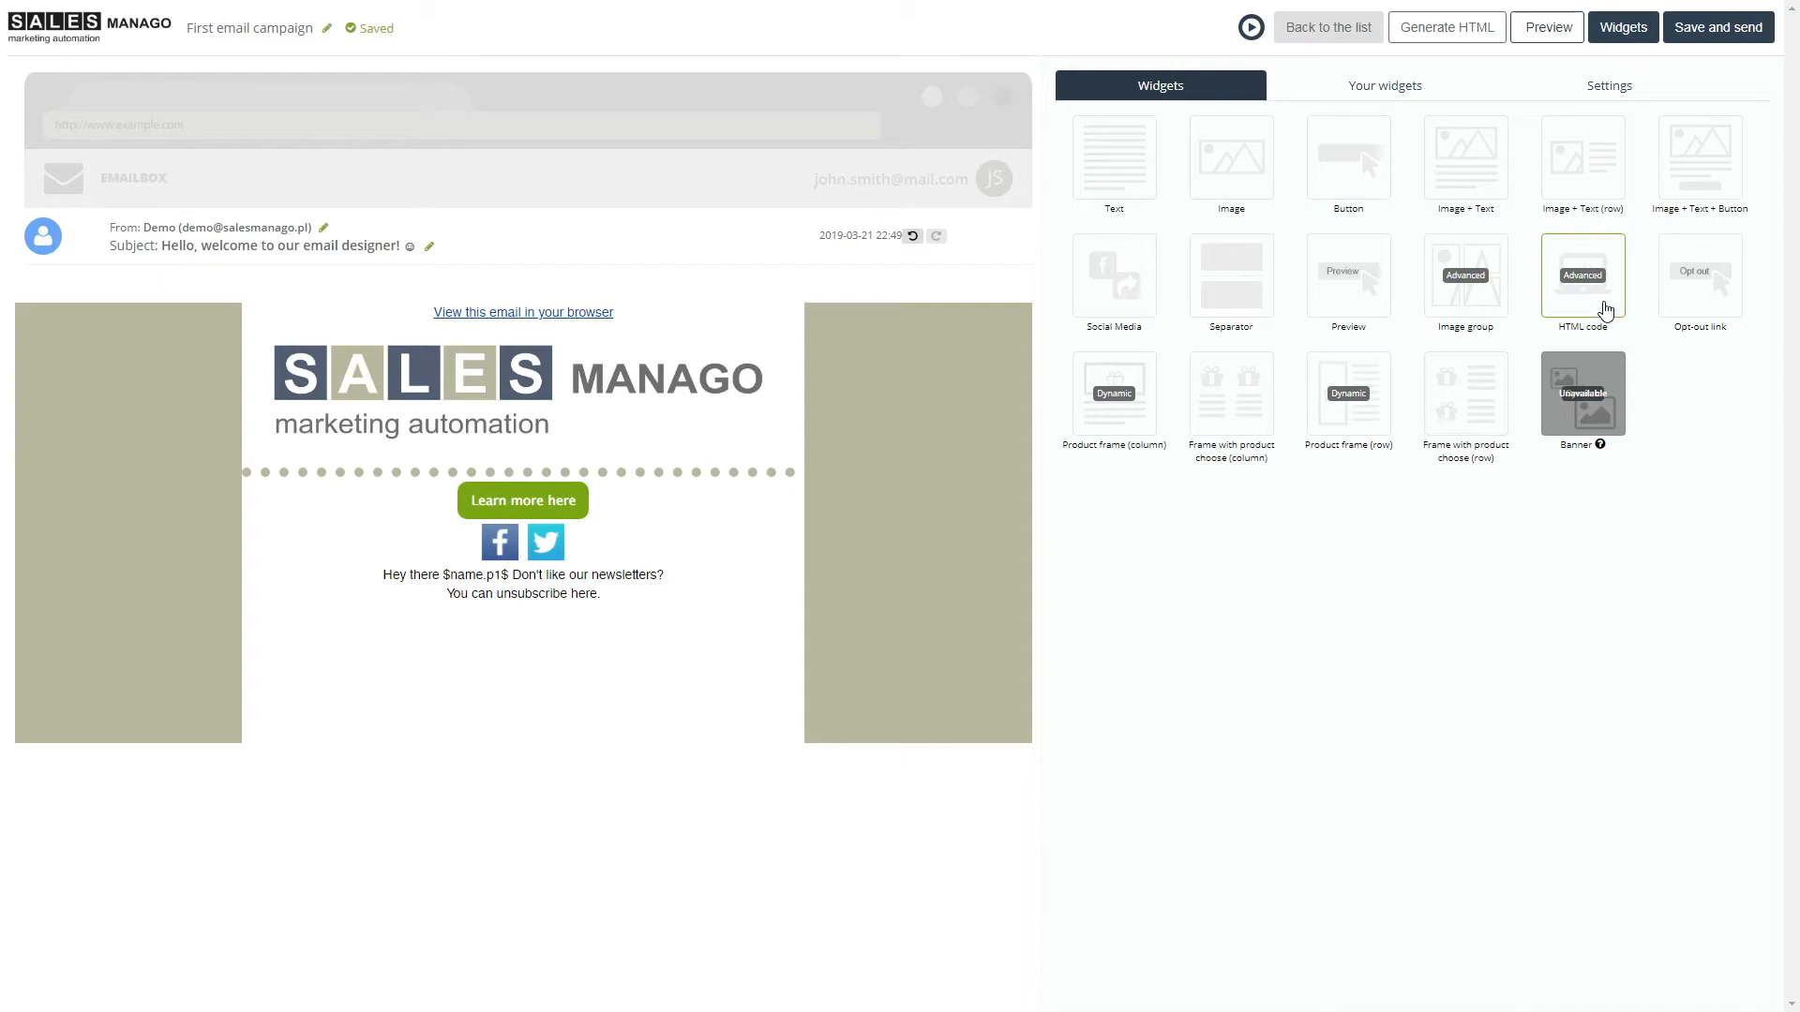
# Add an HTML code widget between the logo and the dotted separator, and open its code for editing.
pyautogui.moveTo(1605, 310); pyautogui.dragTo(548, 522)
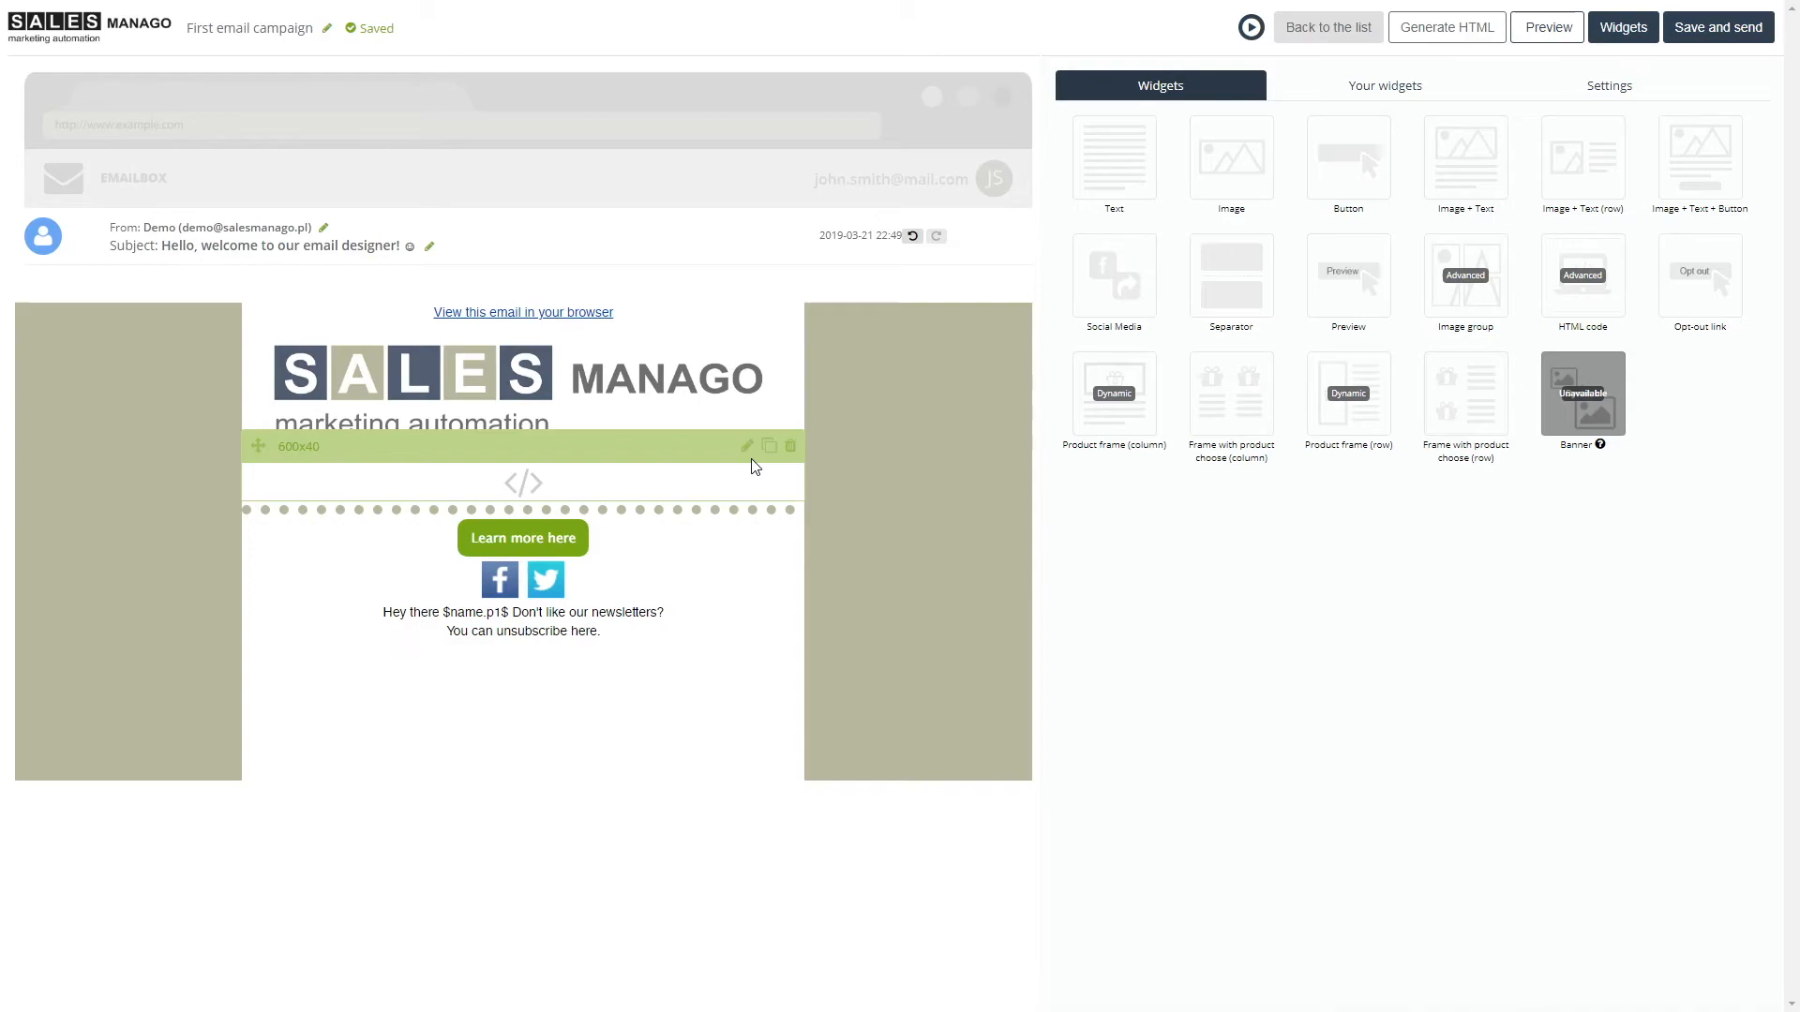
pyautogui.click(747, 448)
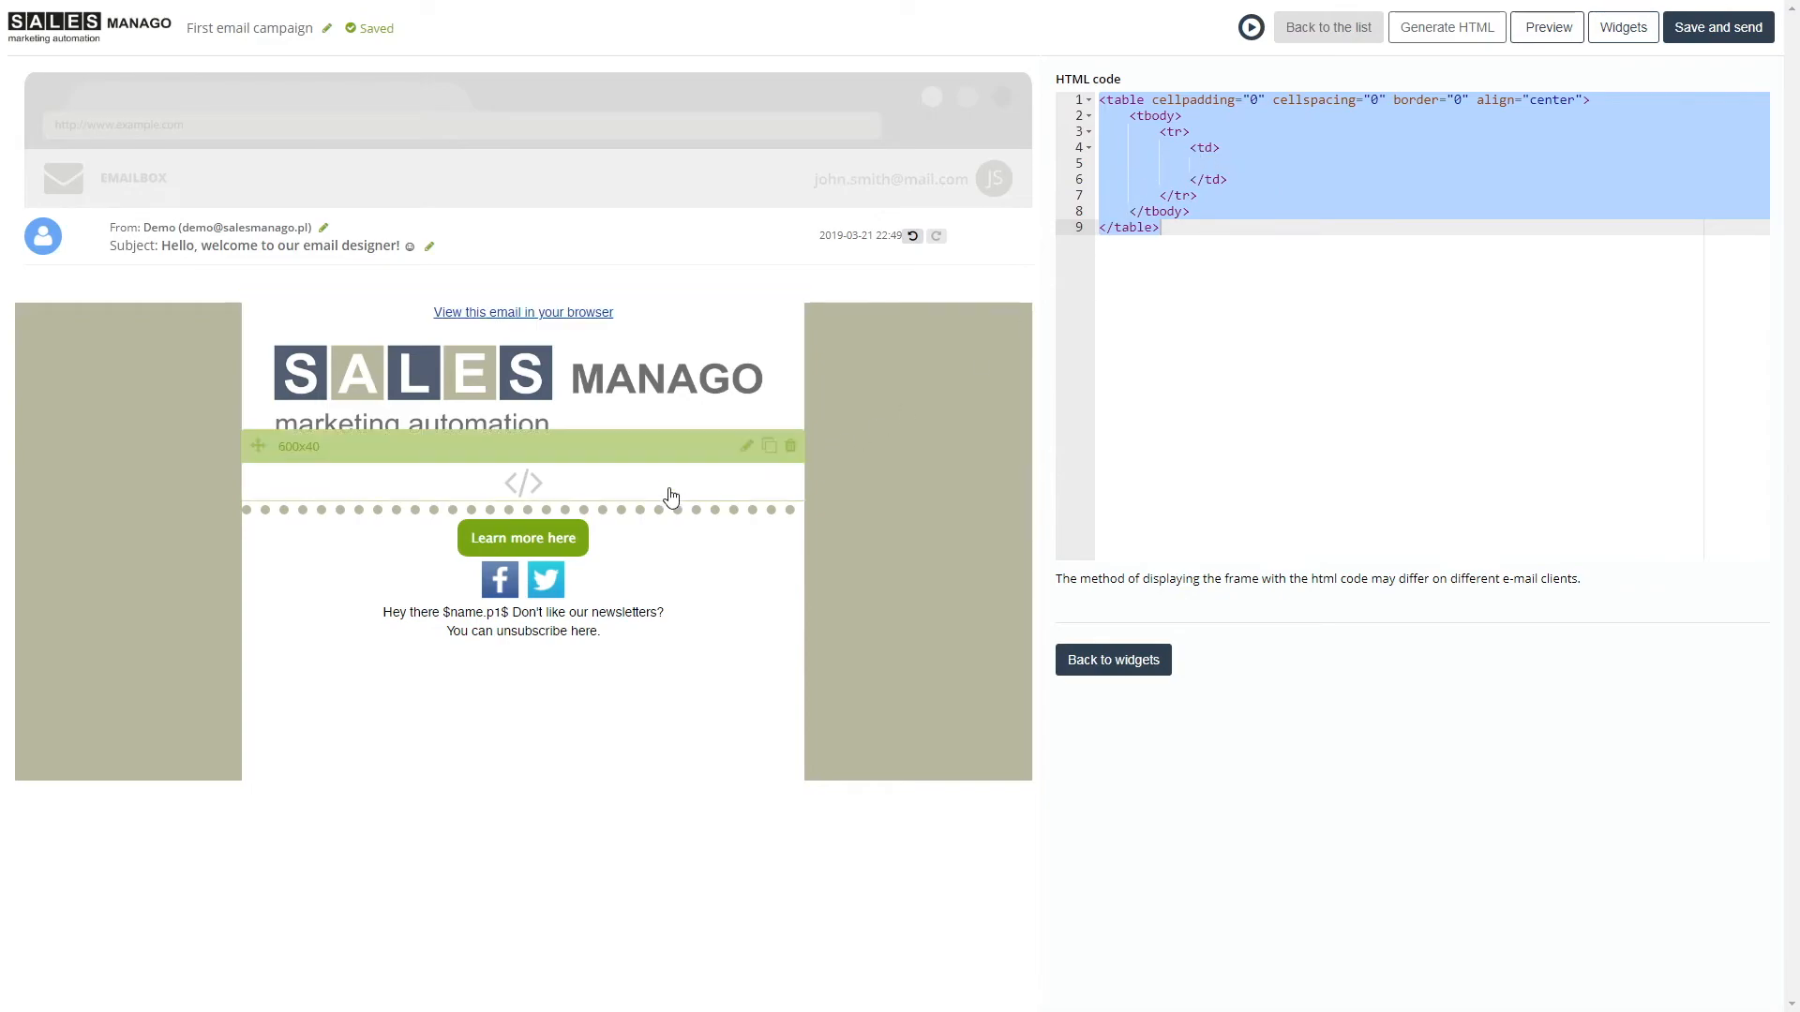
# Delete the HTML code widget between the logo and the dotted separator.
pyautogui.click(793, 449)
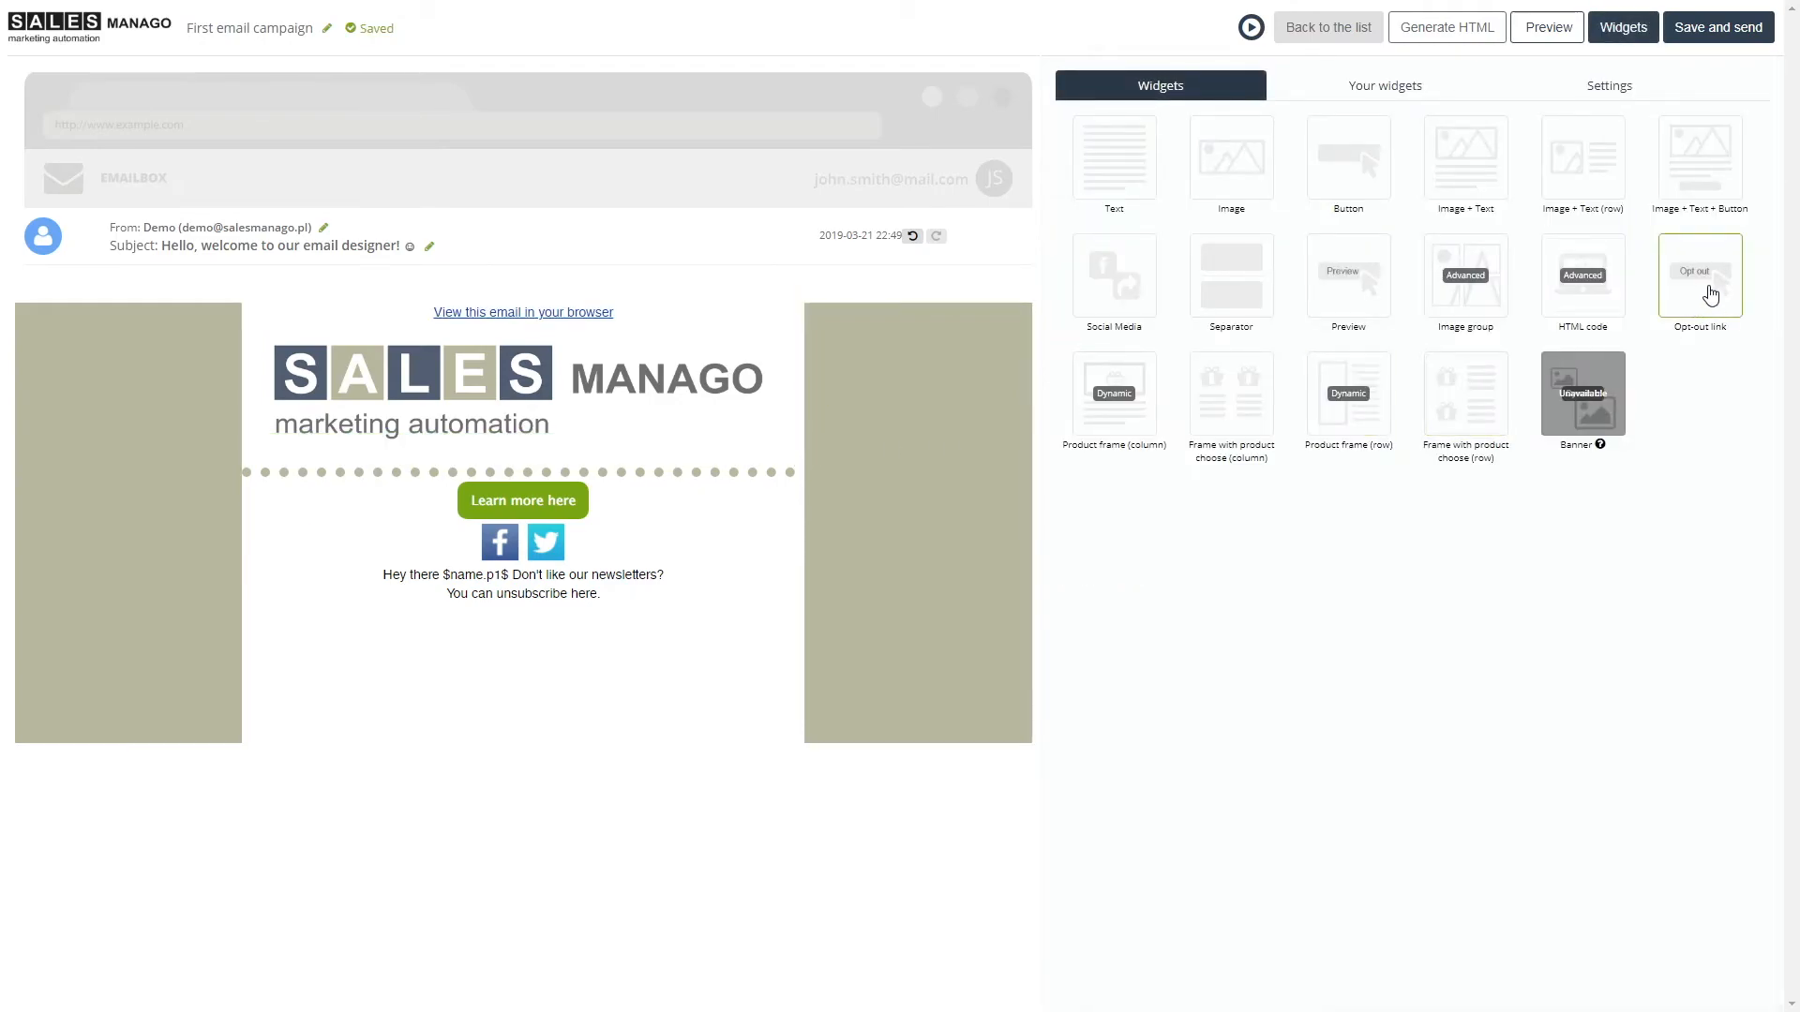
# Add an Opt-out link widget below the unsubscribe text, check the target of its "click here" link, and delete the widget.
pyautogui.moveTo(1710, 294); pyautogui.dragTo(643, 651)
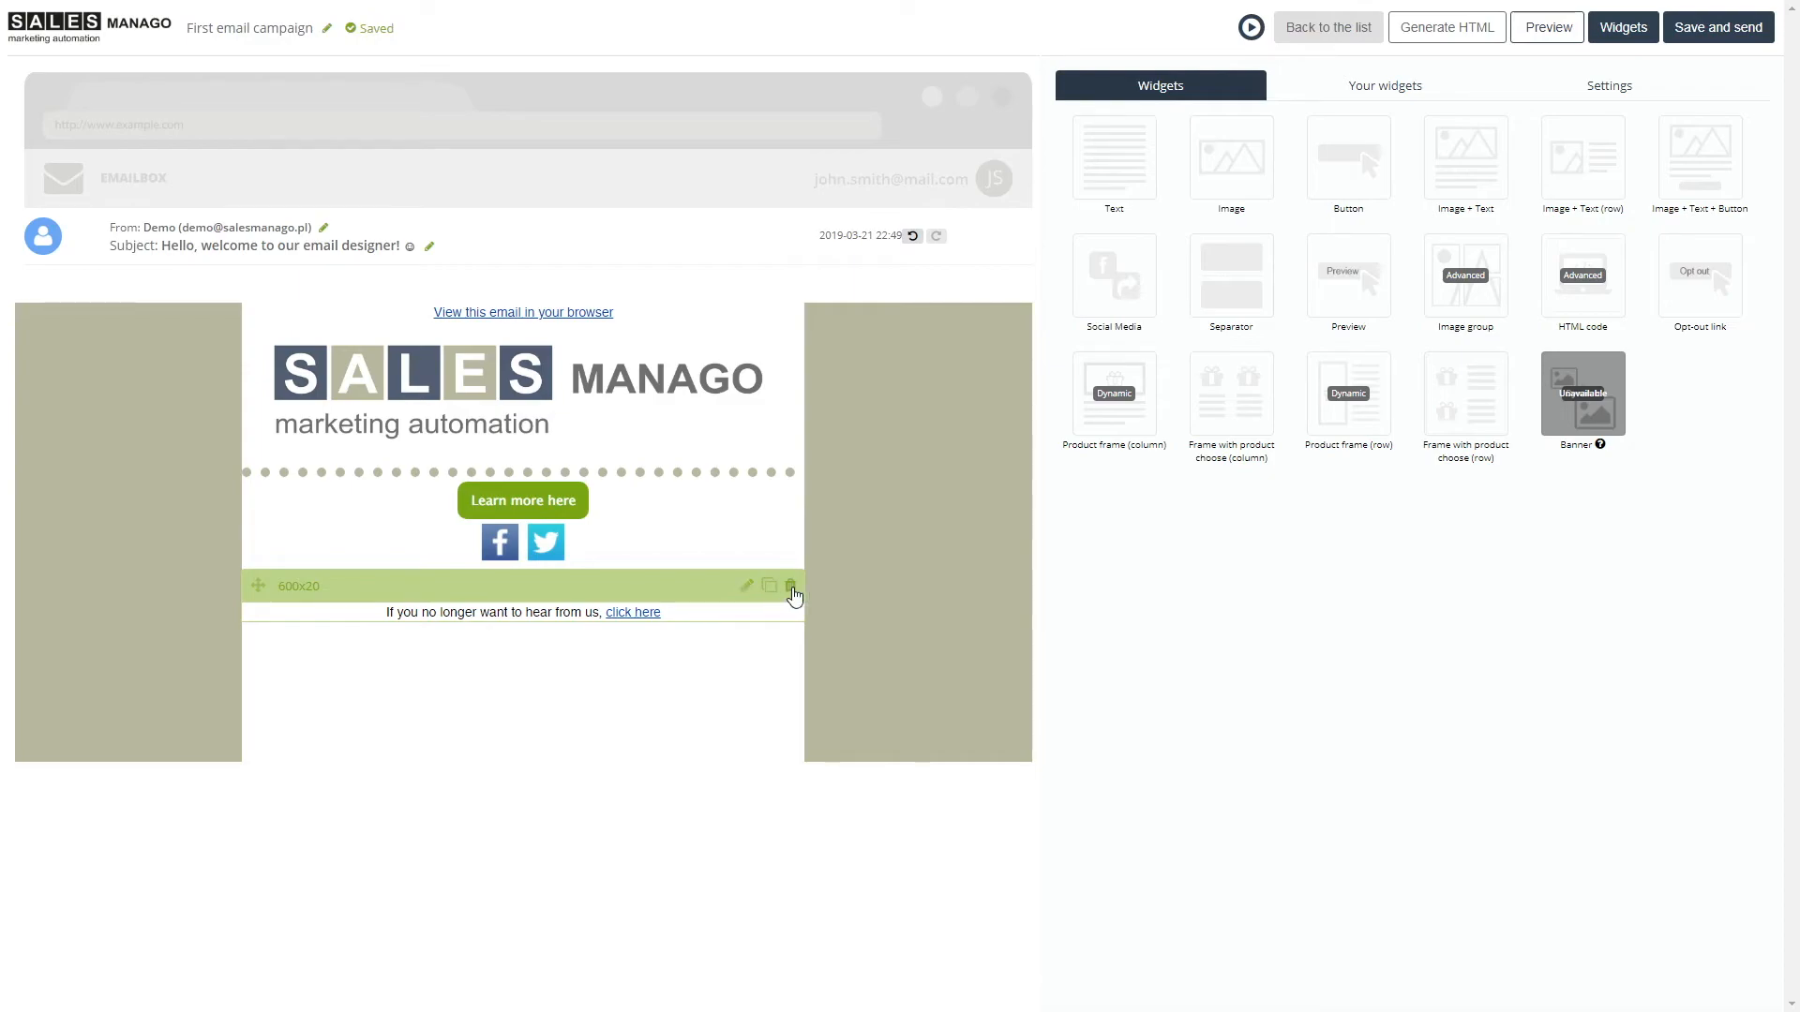
pyautogui.click(745, 585)
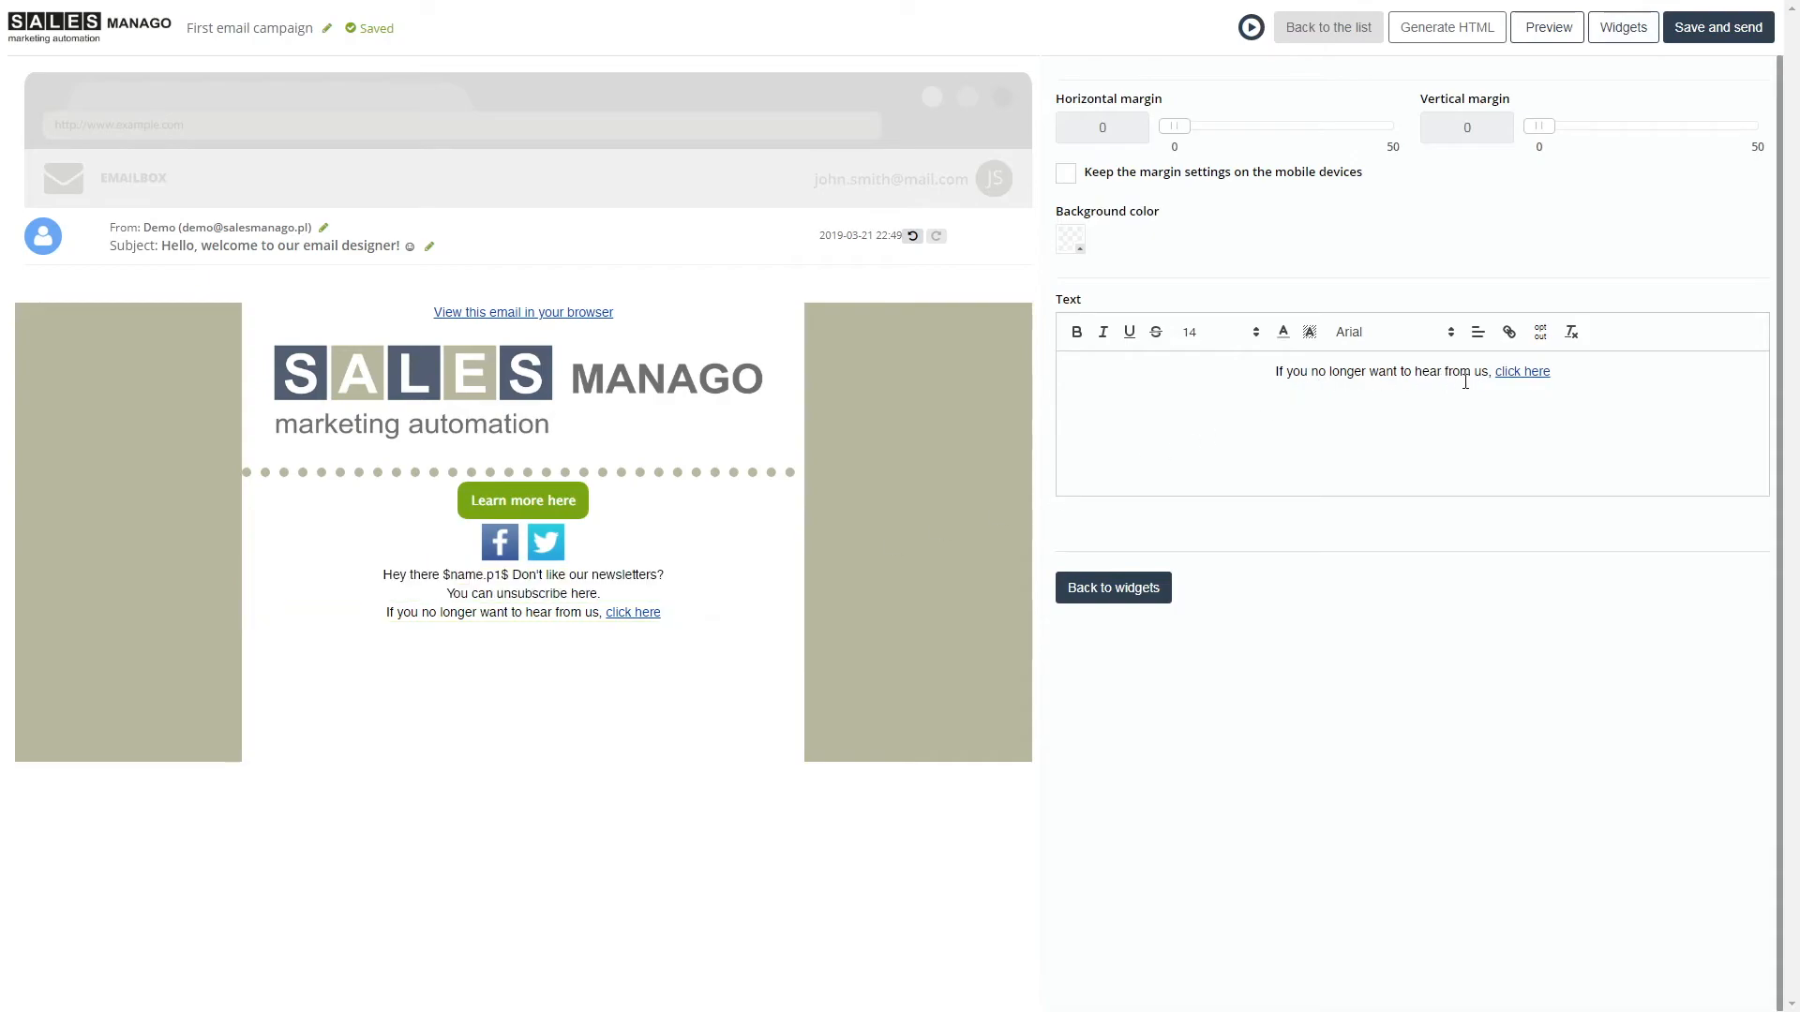
pyautogui.click(1513, 371)
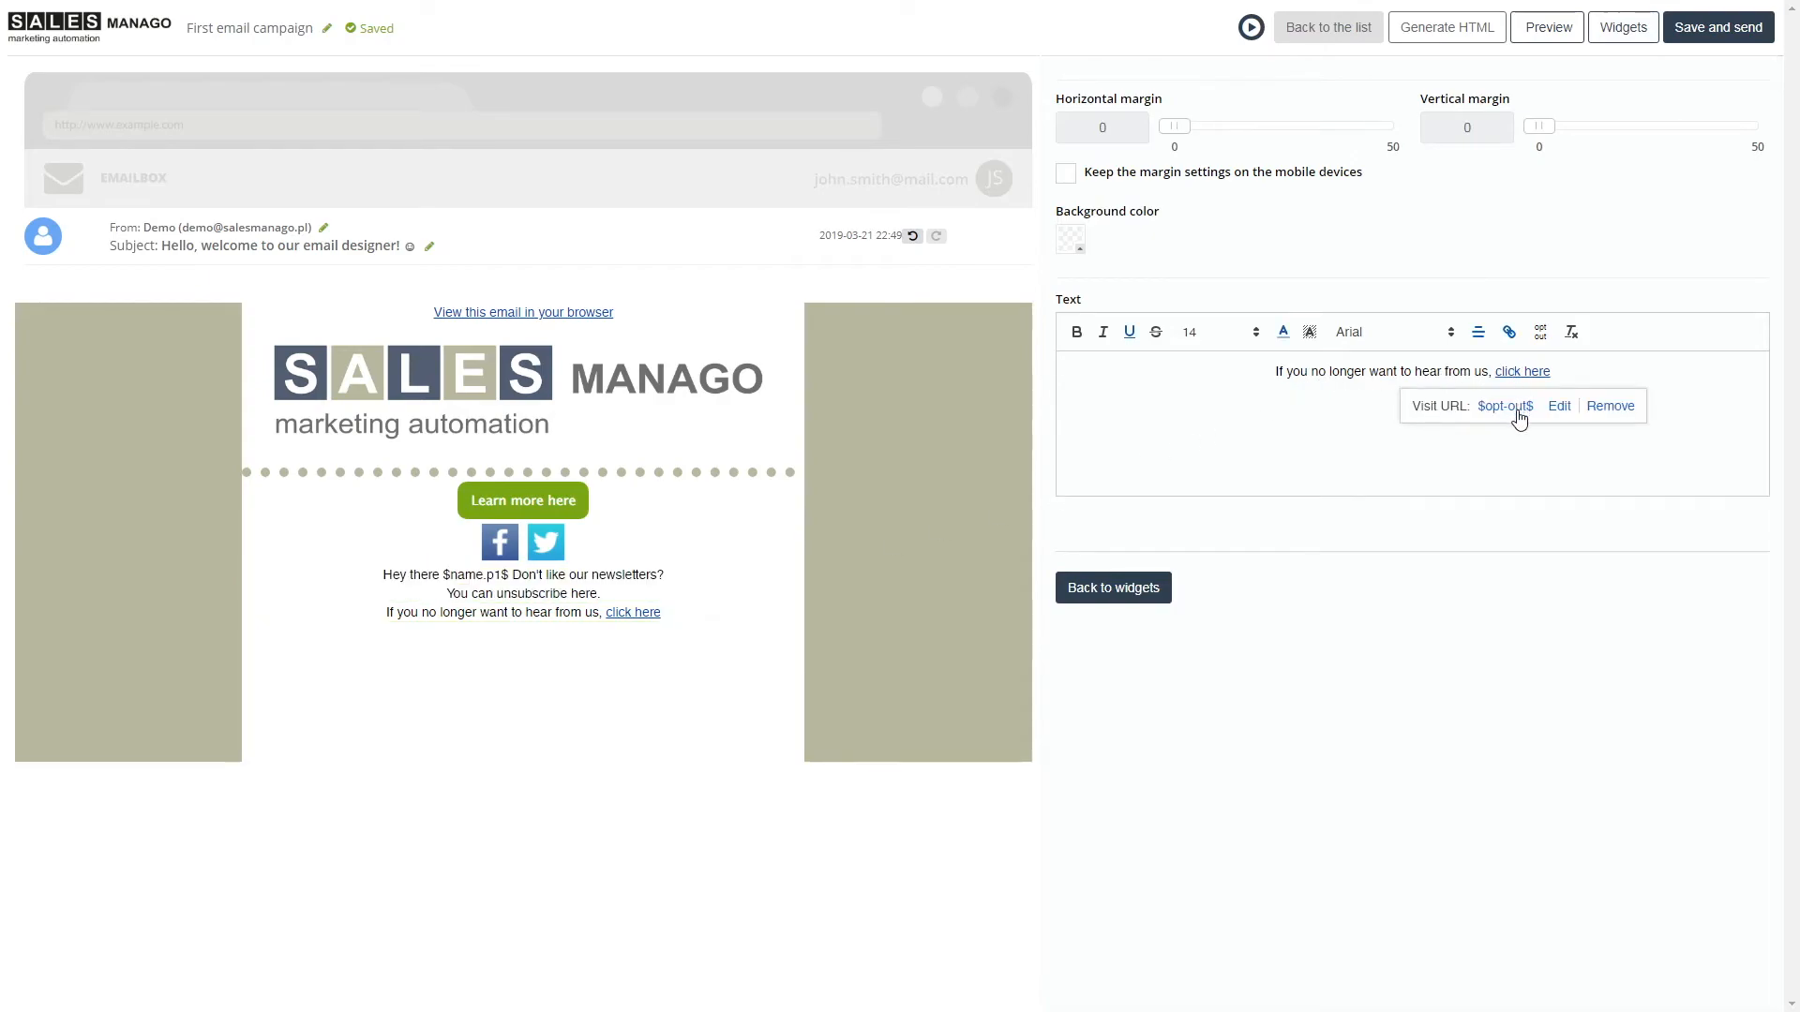
pyautogui.moveTo(725, 611)
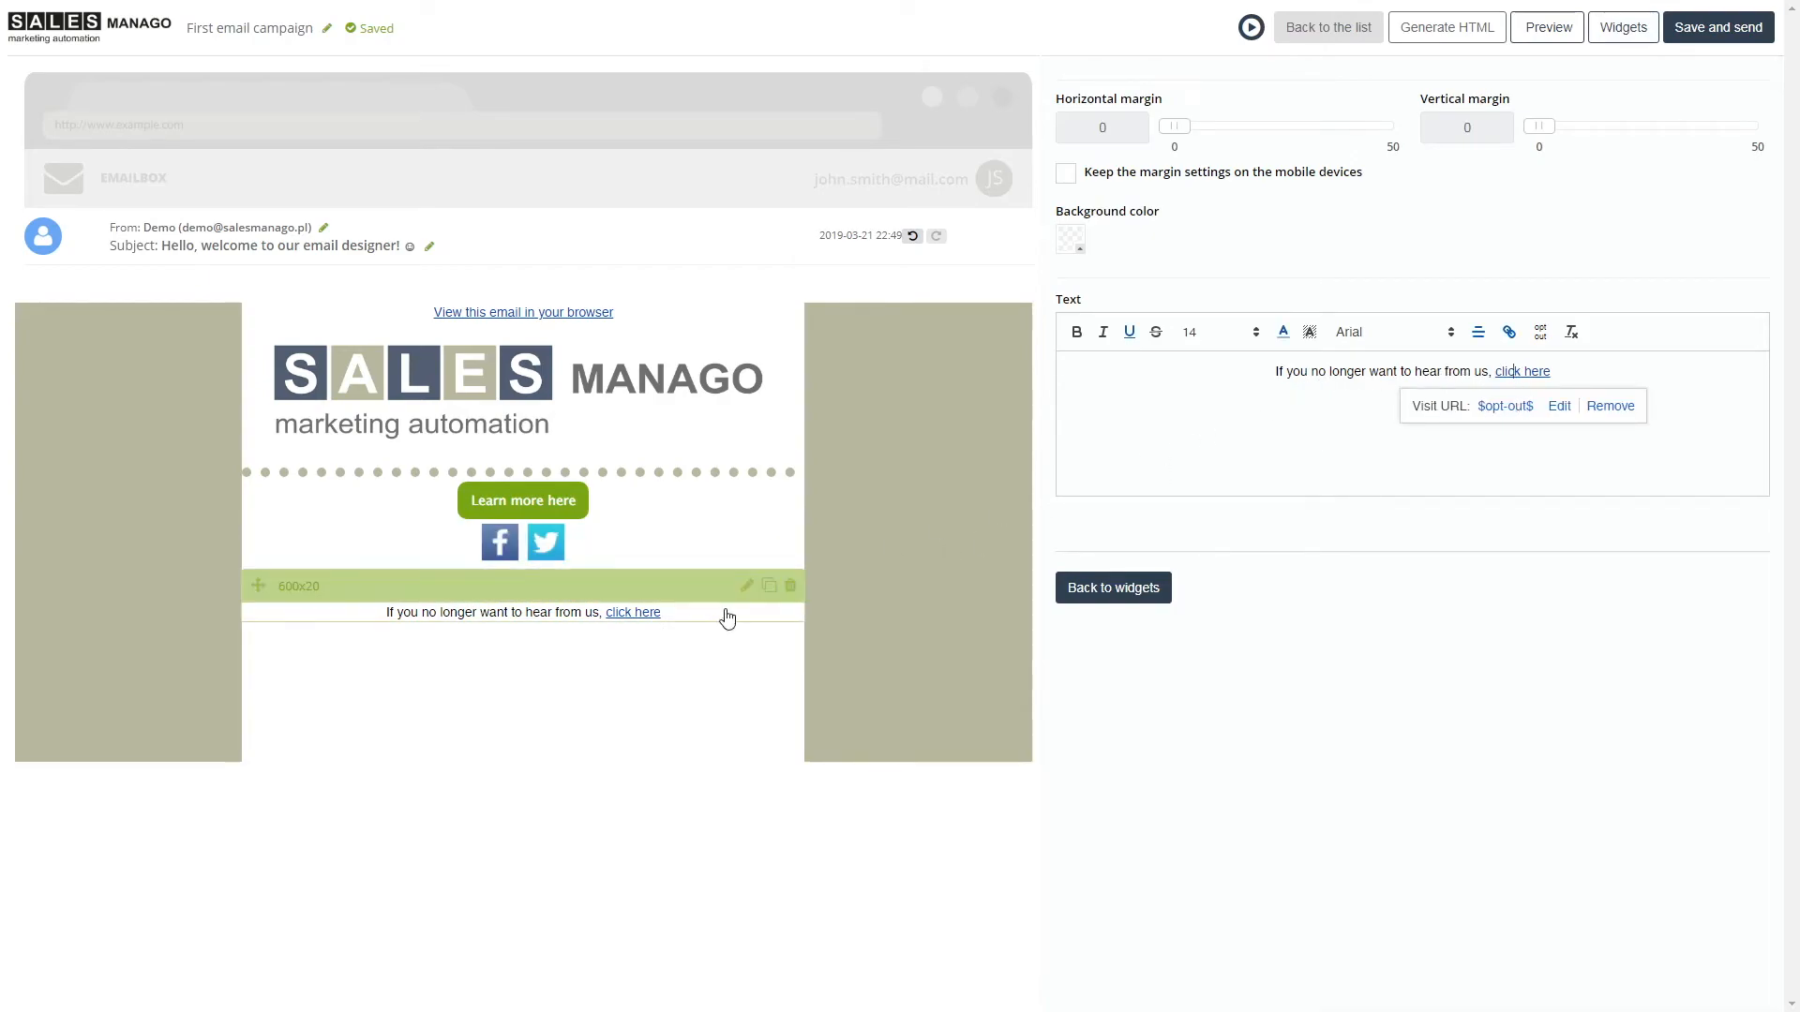
pyautogui.click(791, 586)
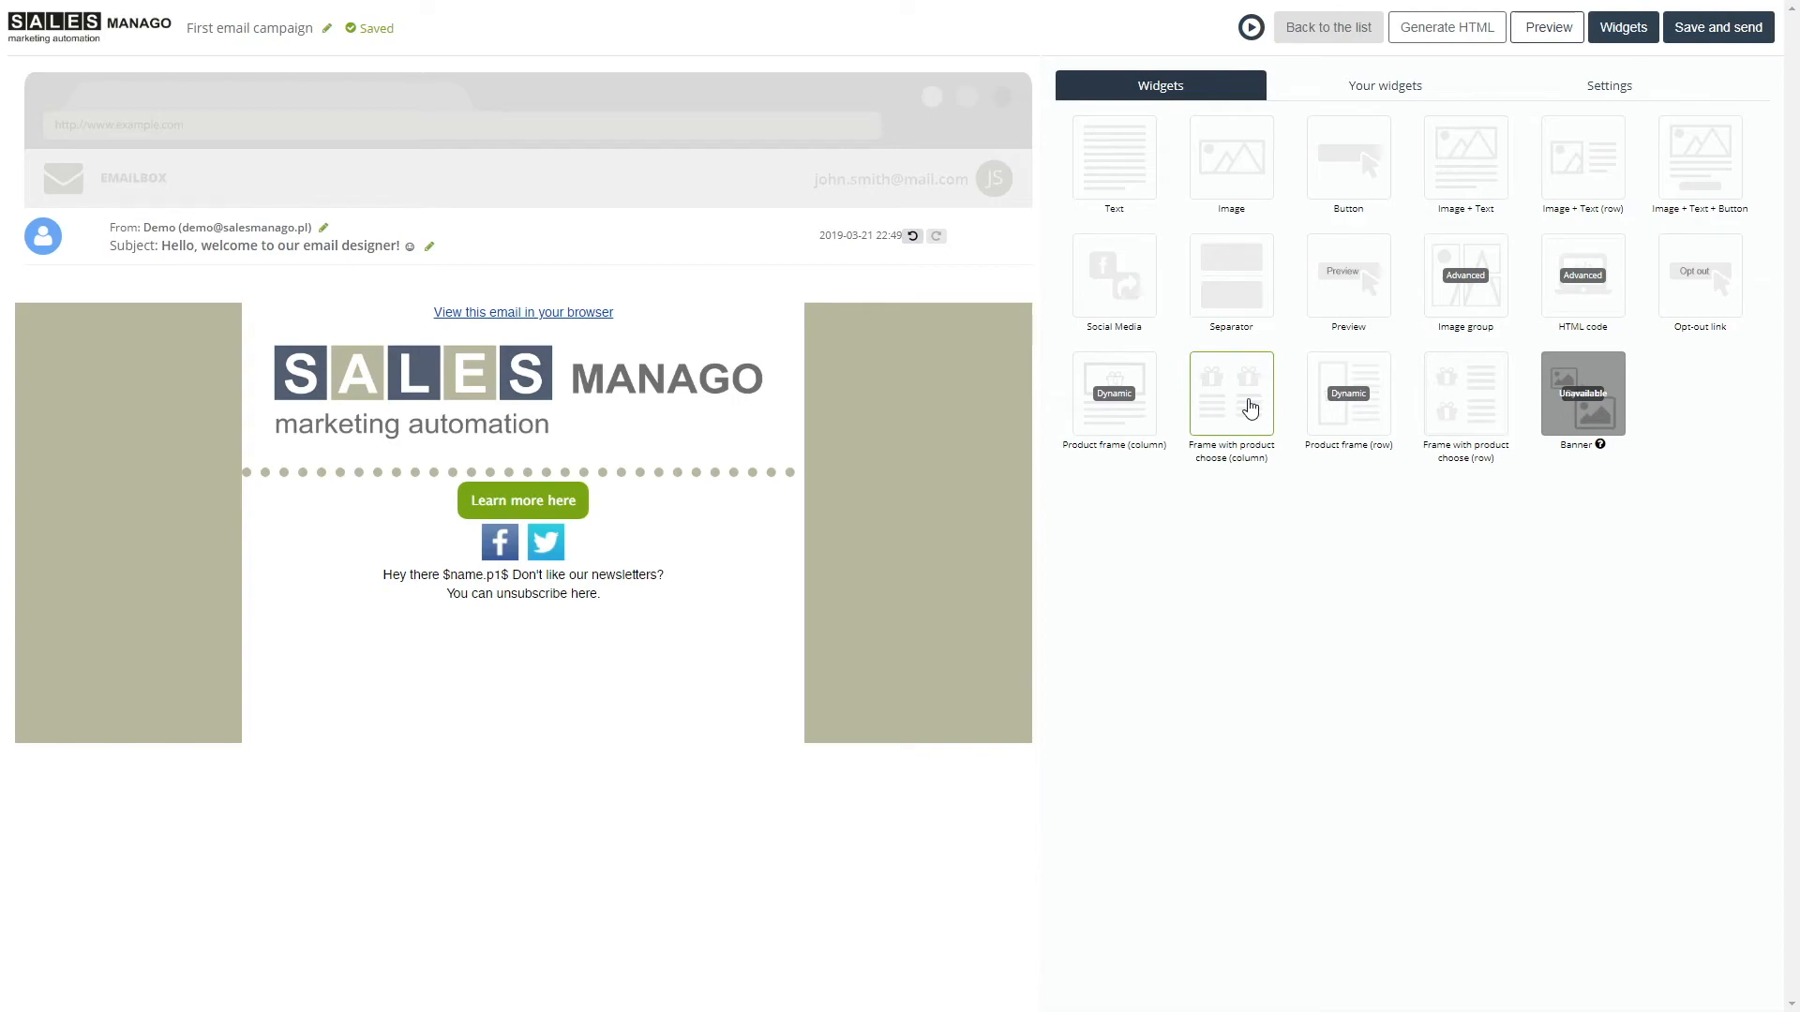
# Add a Frame with product choose (column) widget below the logo, and fill its first slot with the clock from products priced up to 165.
pyautogui.moveTo(1250, 405); pyautogui.dragTo(571, 506)
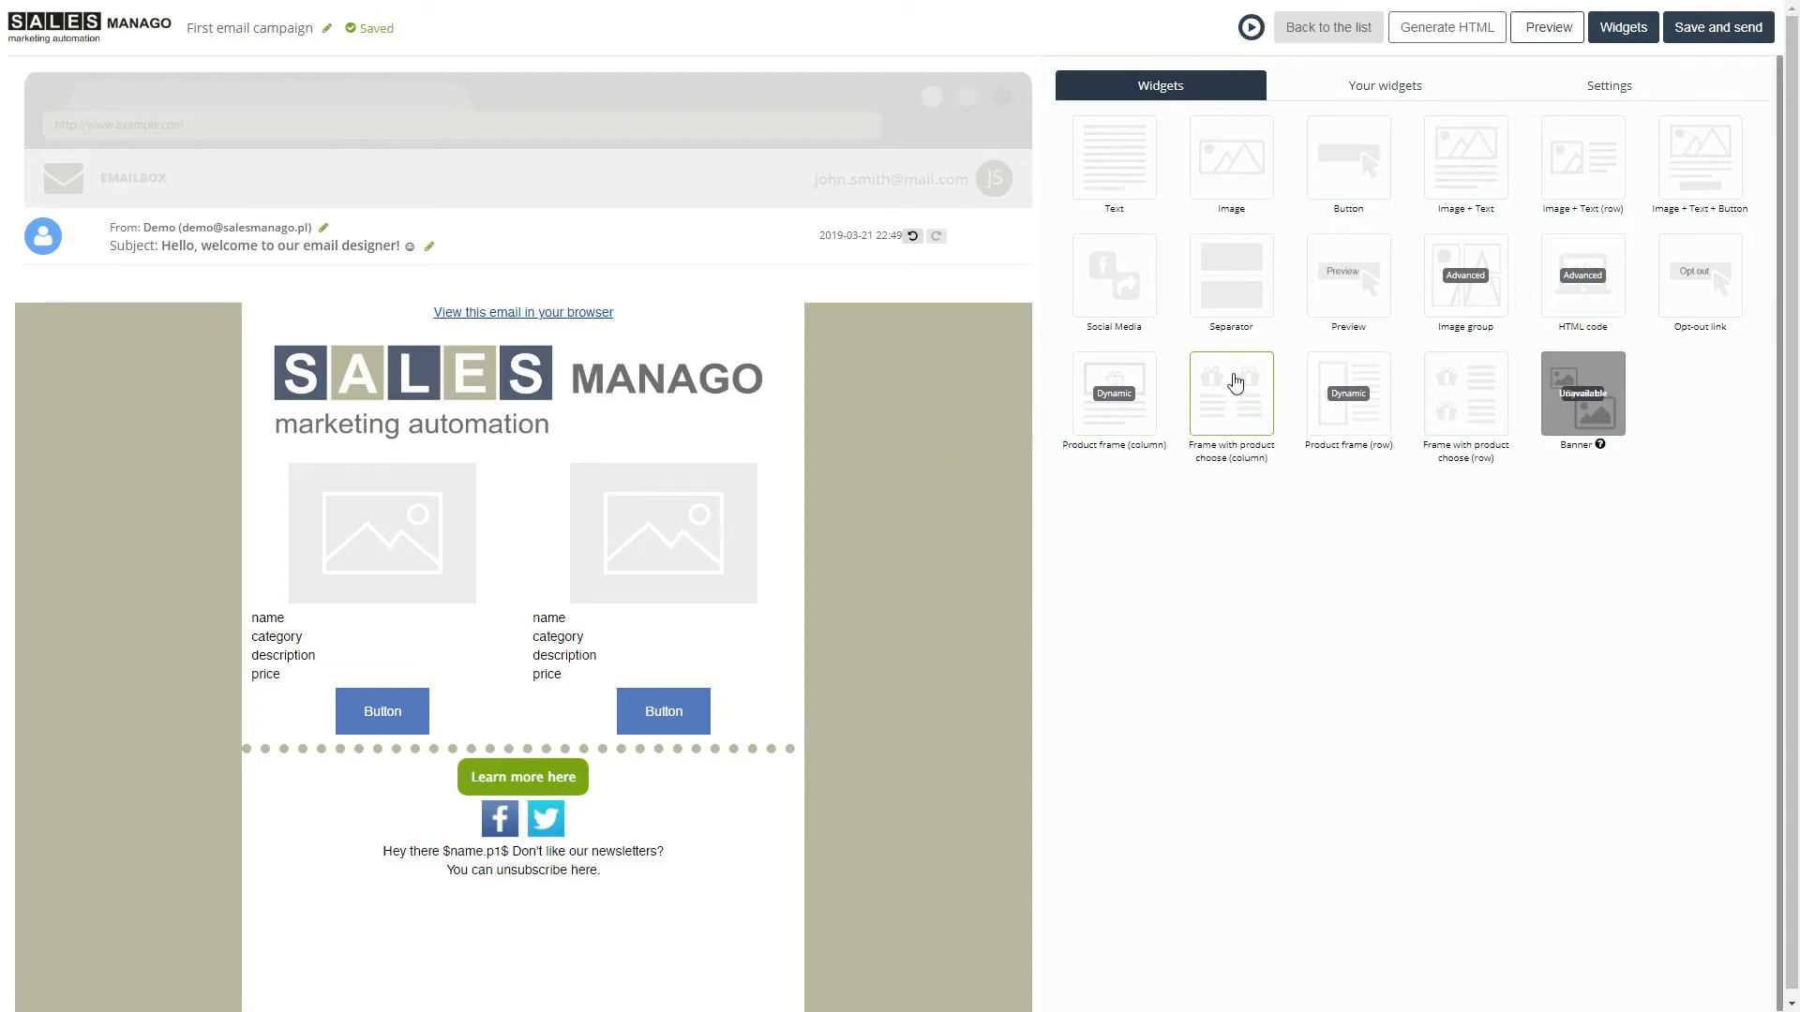
pyautogui.moveTo(522, 615)
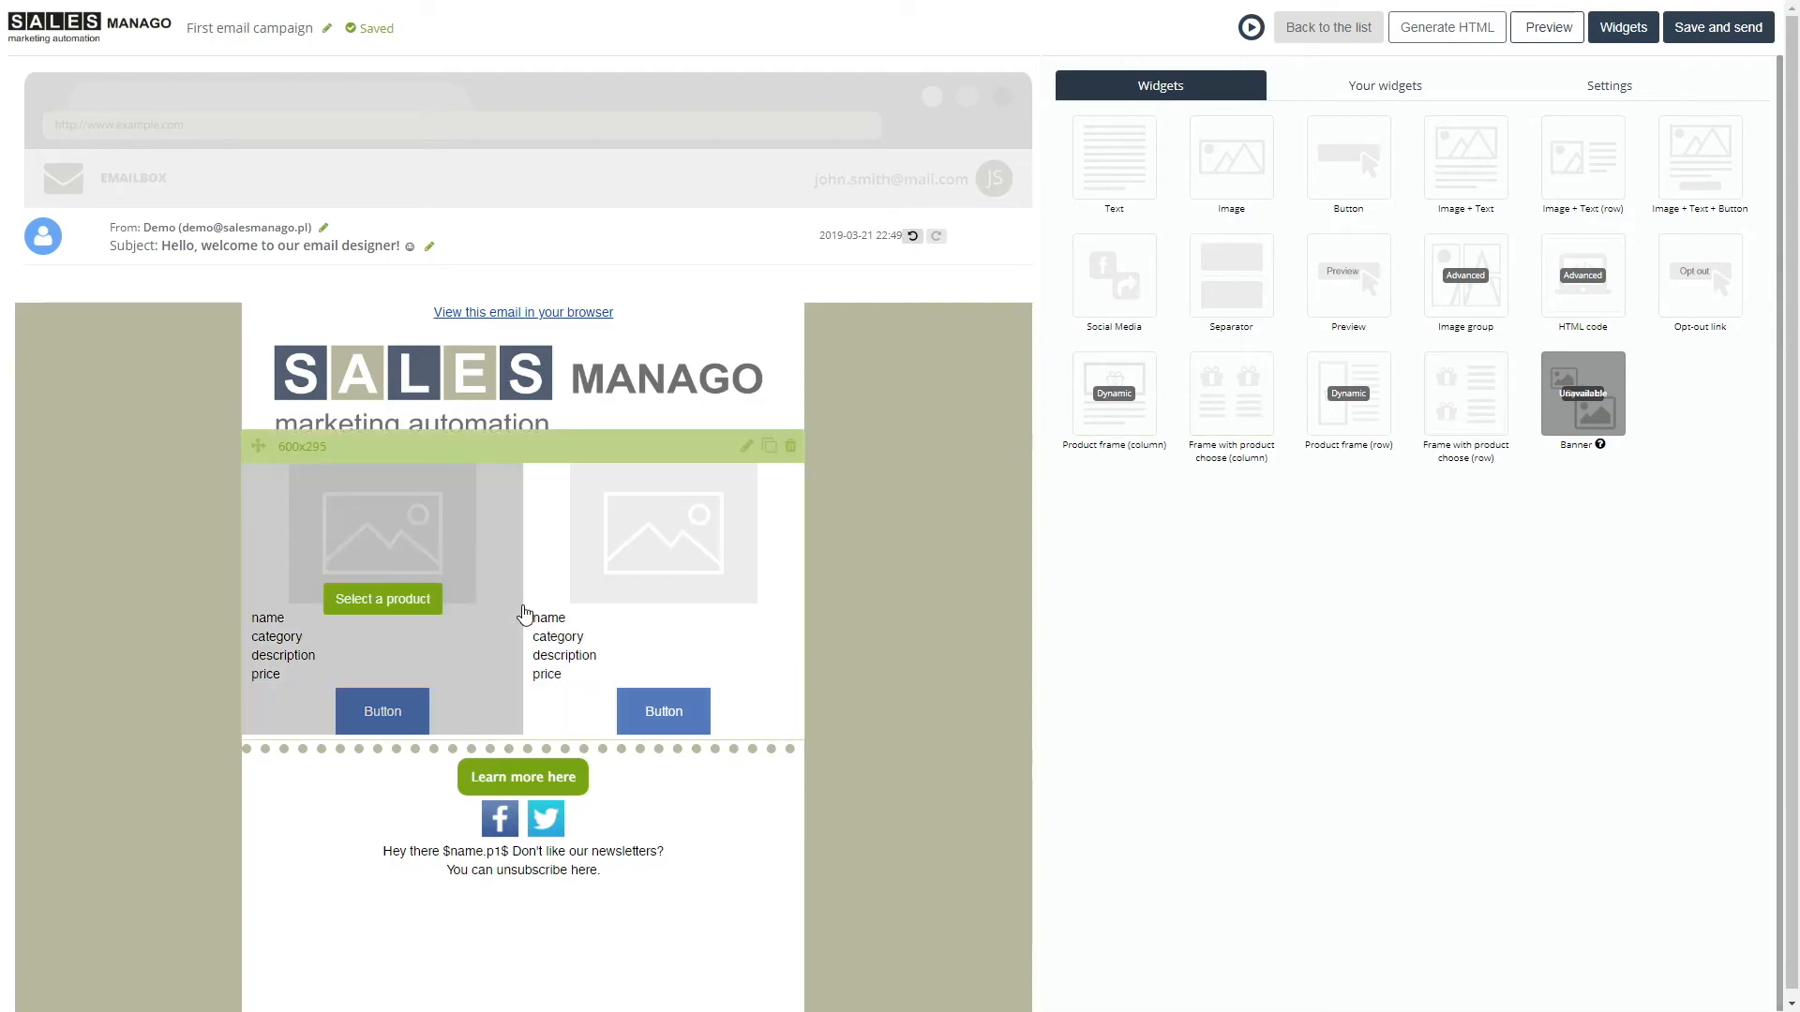
pyautogui.click(372, 610)
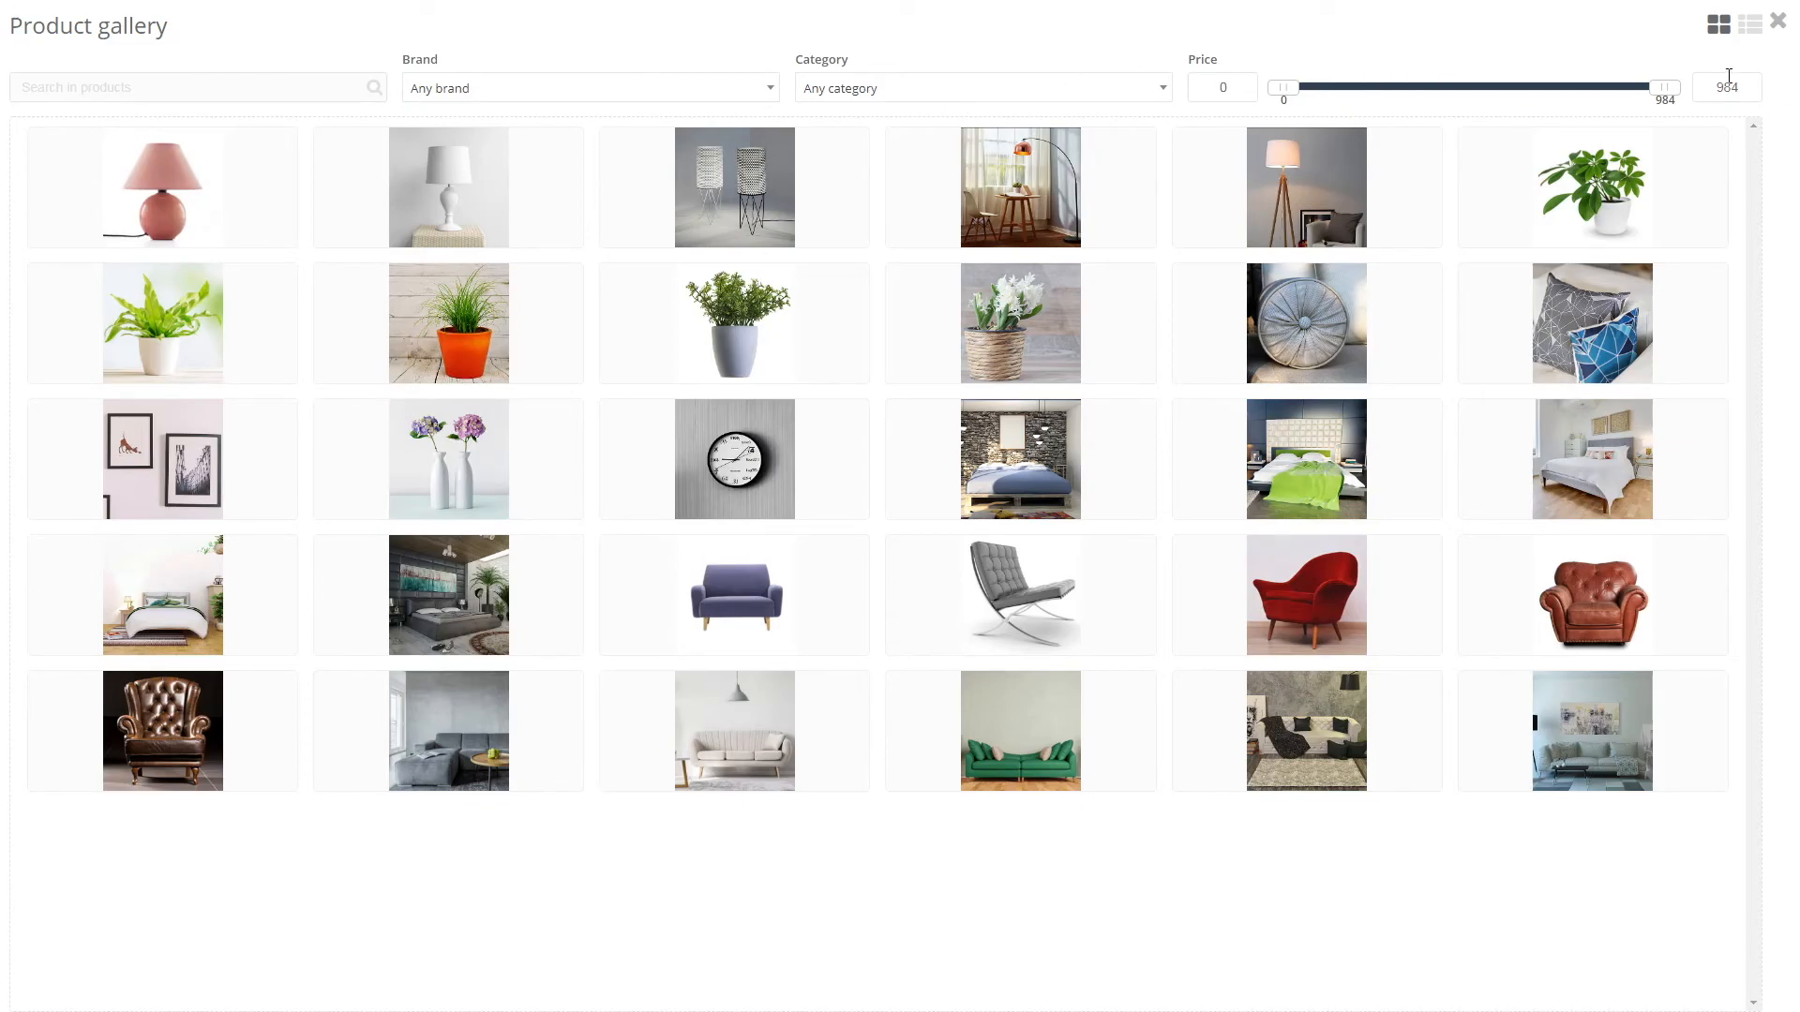
pyautogui.moveTo(1668, 90); pyautogui.dragTo(1350, 92)
pyautogui.moveTo(1394, 192)
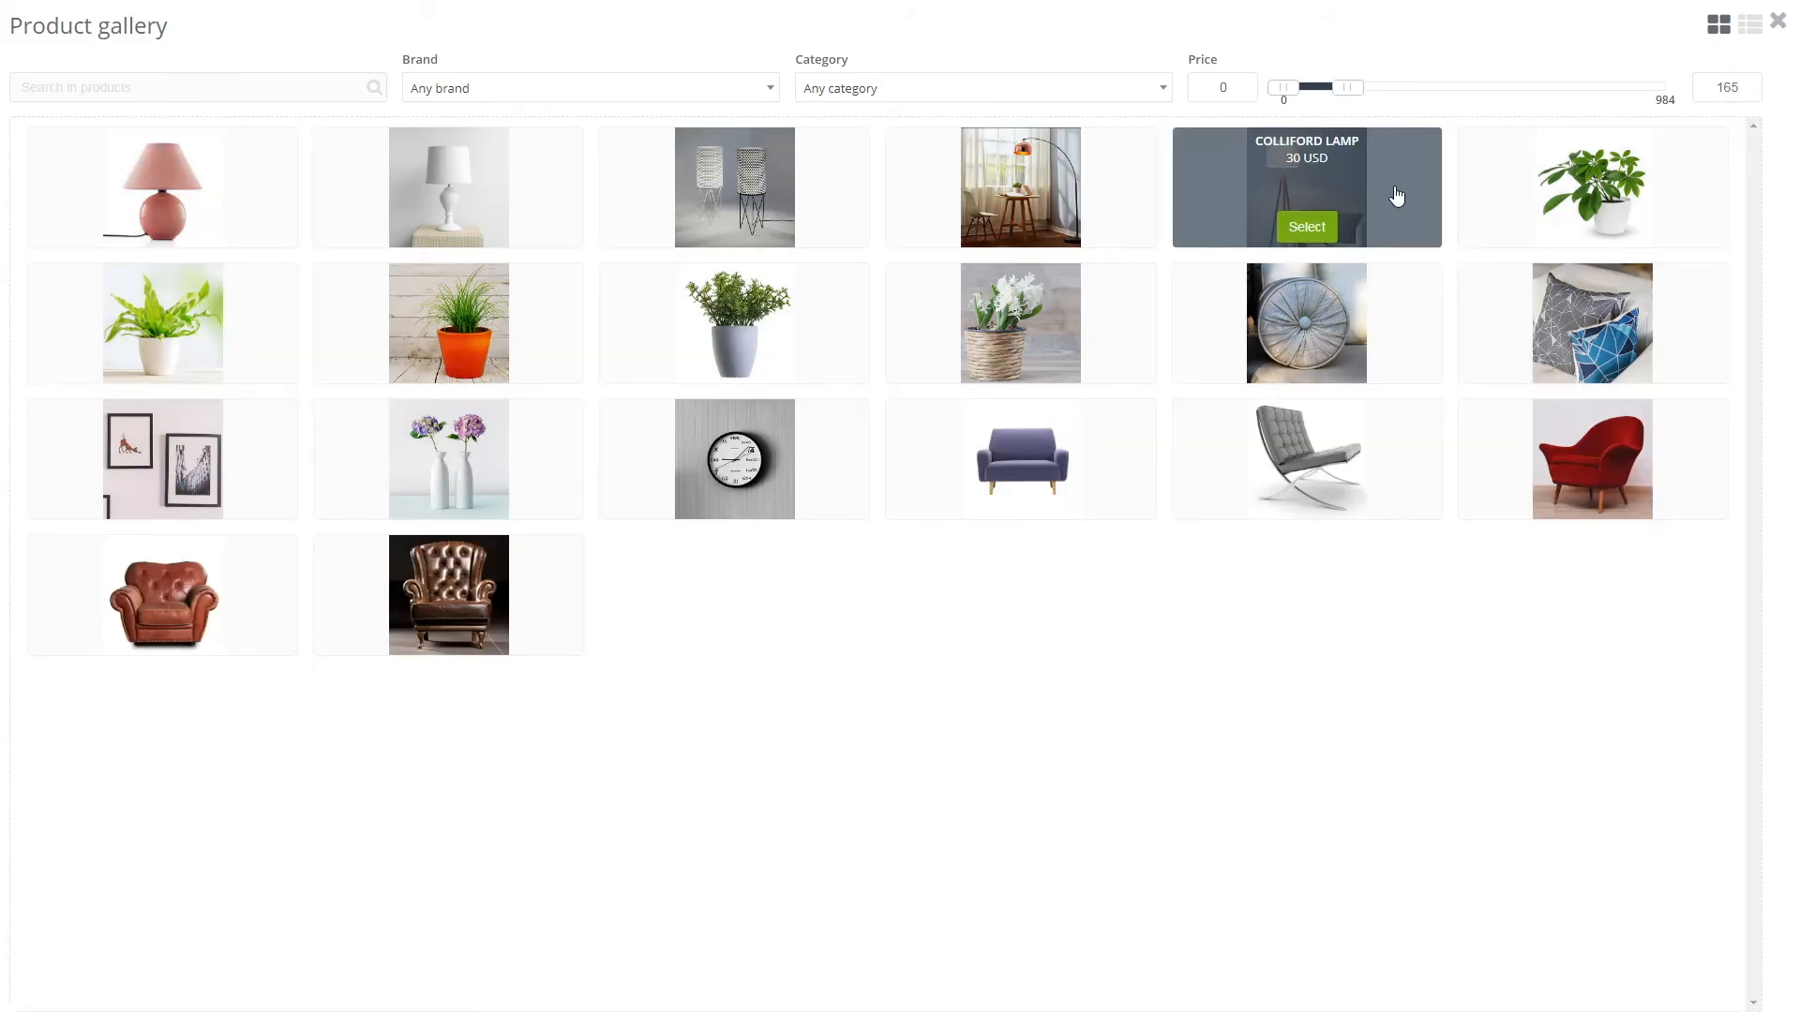
pyautogui.moveTo(930, 517)
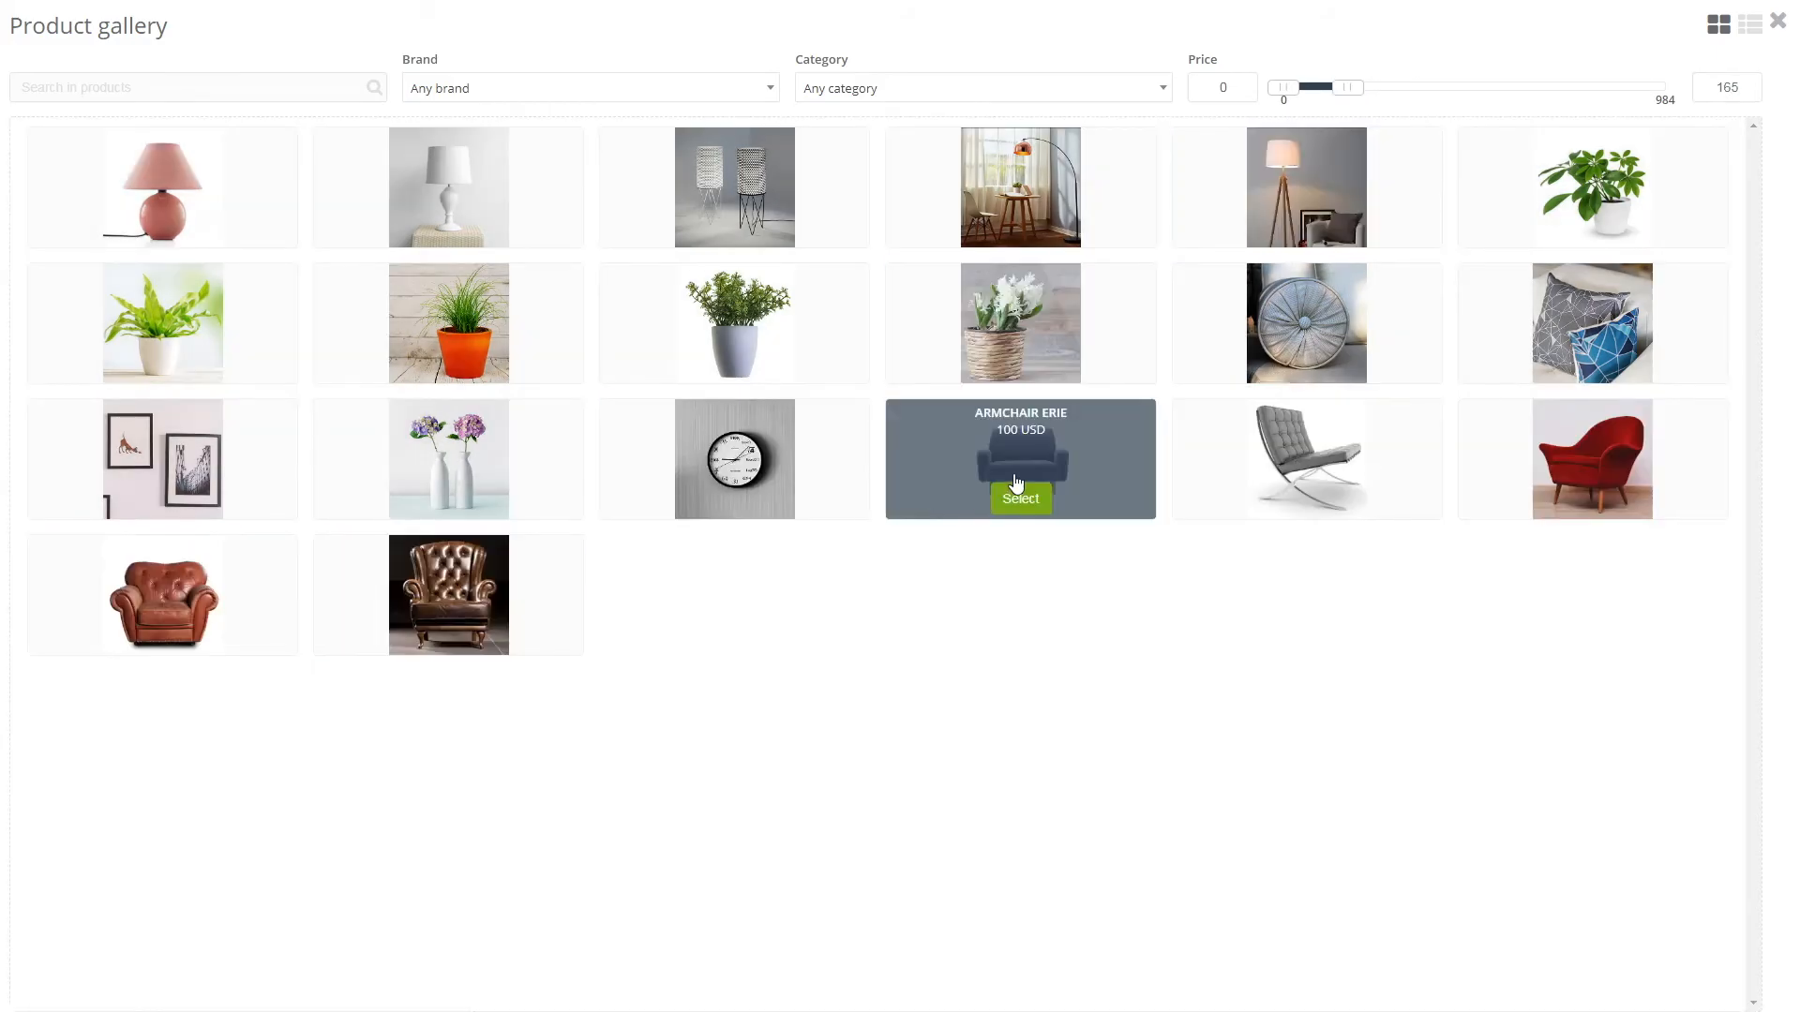
pyautogui.click(743, 509)
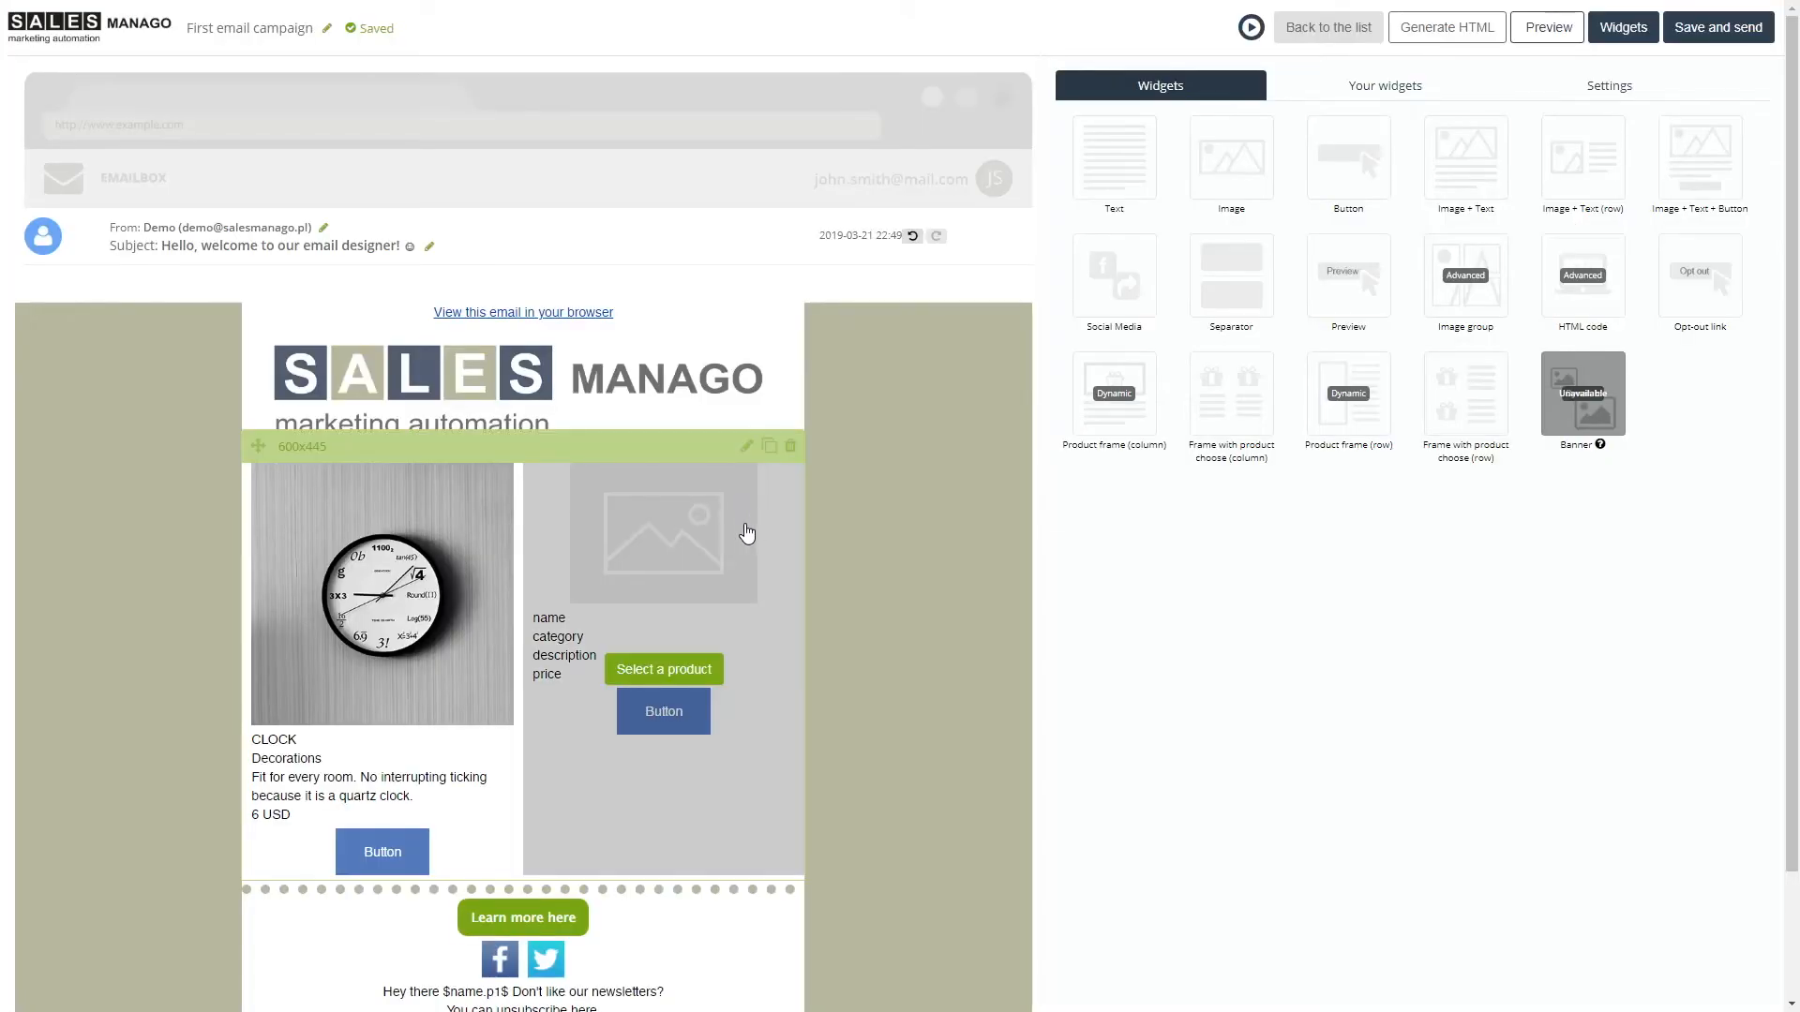
# Set the product frame's number of products in one row to 1.
pyautogui.click(440, 583)
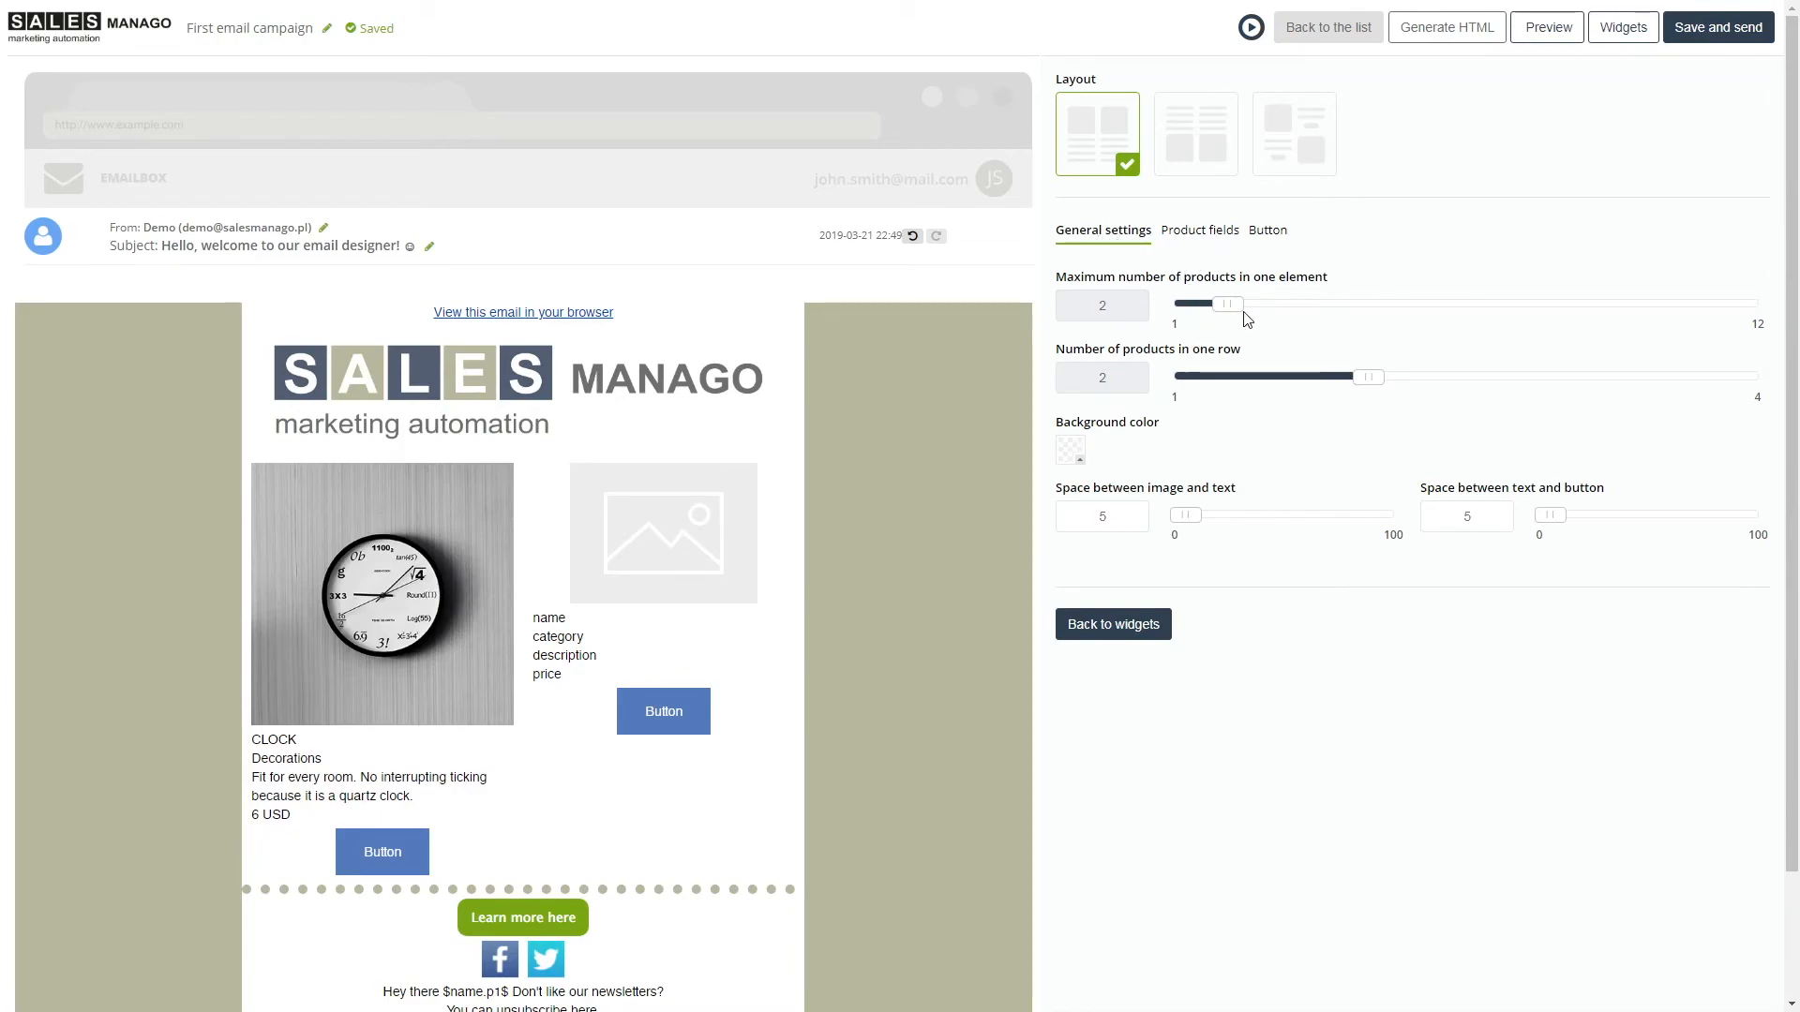
pyautogui.moveTo(1222, 309)
pyautogui.mouseDown()
pyautogui.moveTo(1543, 297)
pyautogui.moveTo(1179, 302)
pyautogui.moveTo(1228, 304)
pyautogui.mouseUp()
pyautogui.moveTo(1353, 378); pyautogui.dragTo(1246, 382)
pyautogui.scroll(-4, 439, 612)
pyautogui.scroll(2, 935, 569)
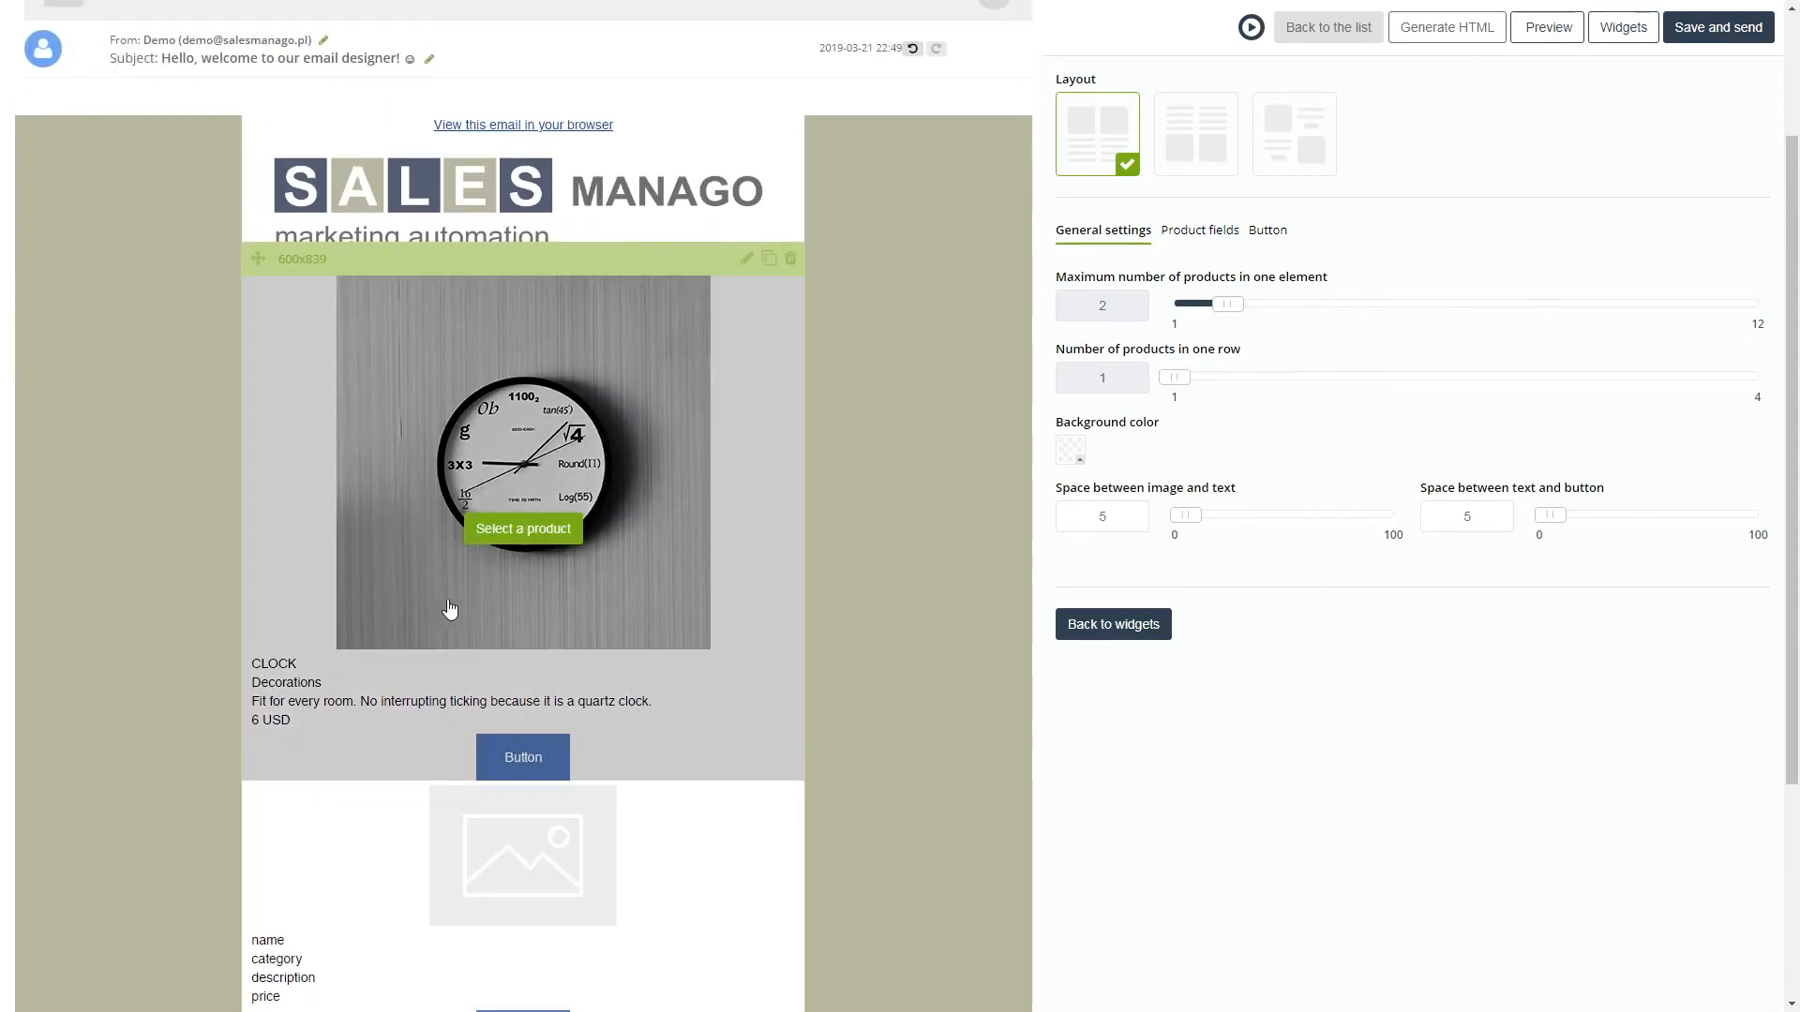
# Make the name field bold in the product frame's text.
pyautogui.click(1192, 234)
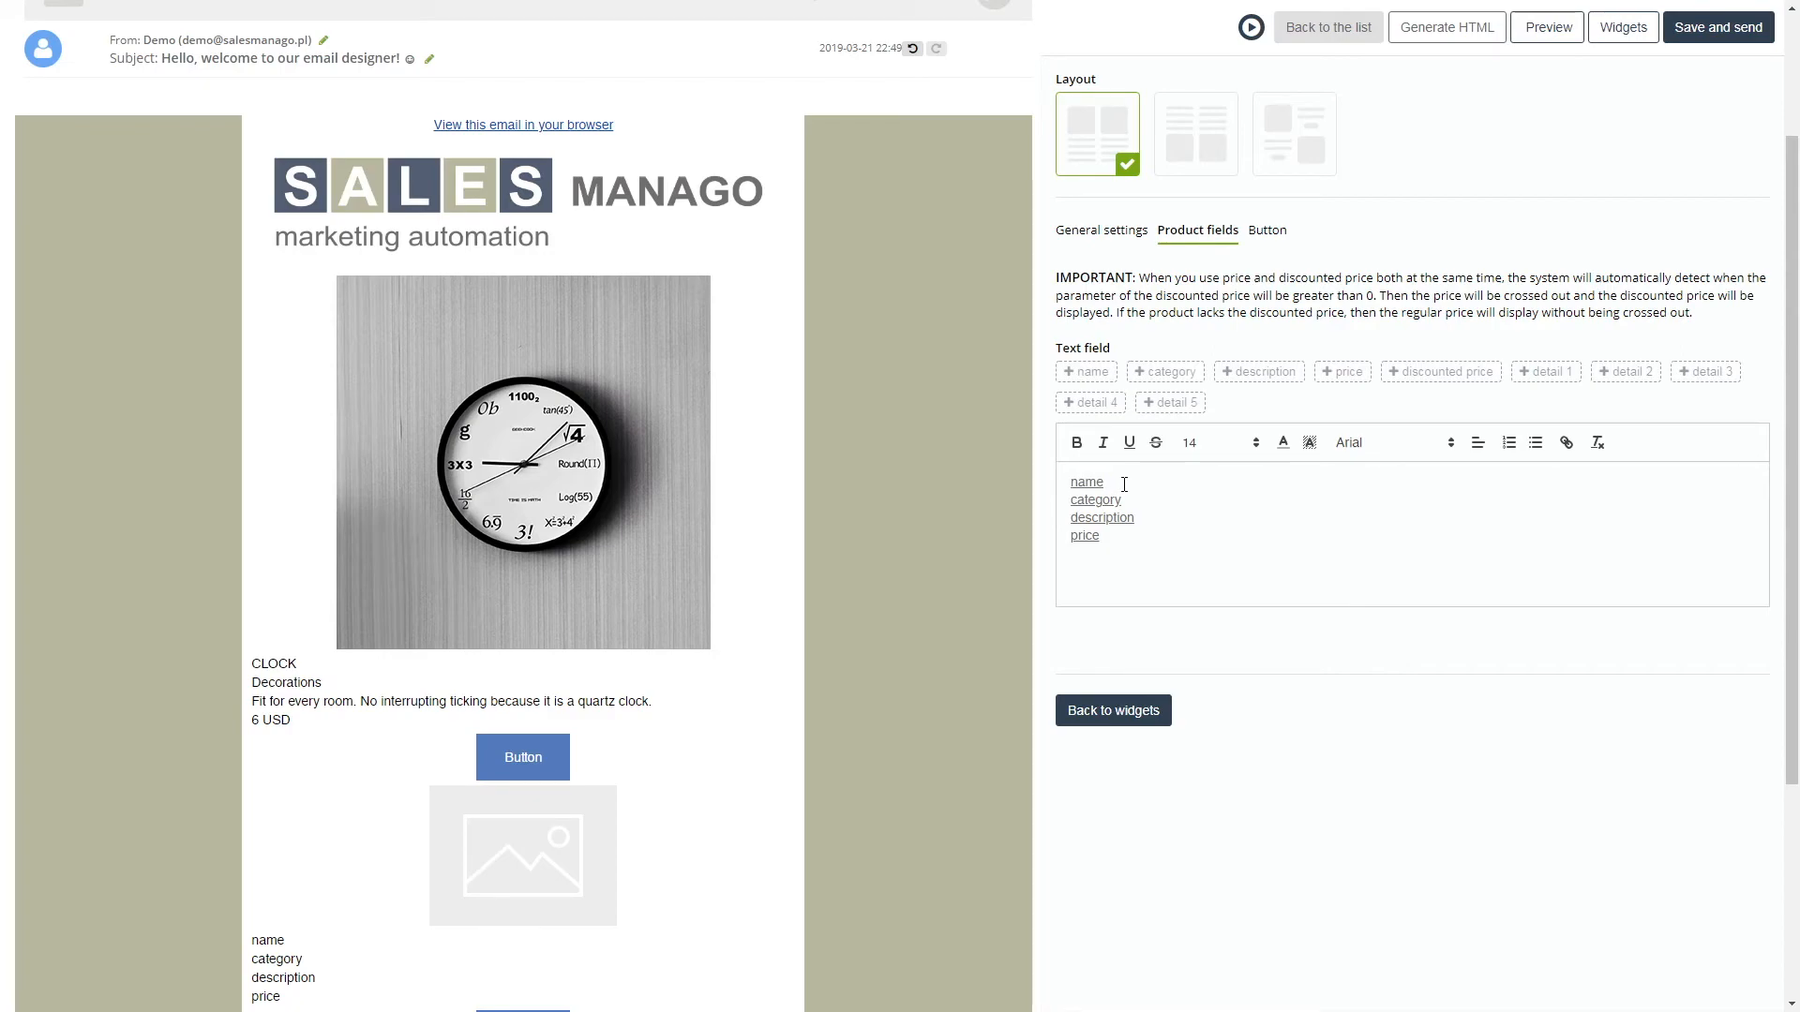
pyautogui.moveTo(1123, 484); pyautogui.dragTo(1057, 485)
pyautogui.click(1077, 445)
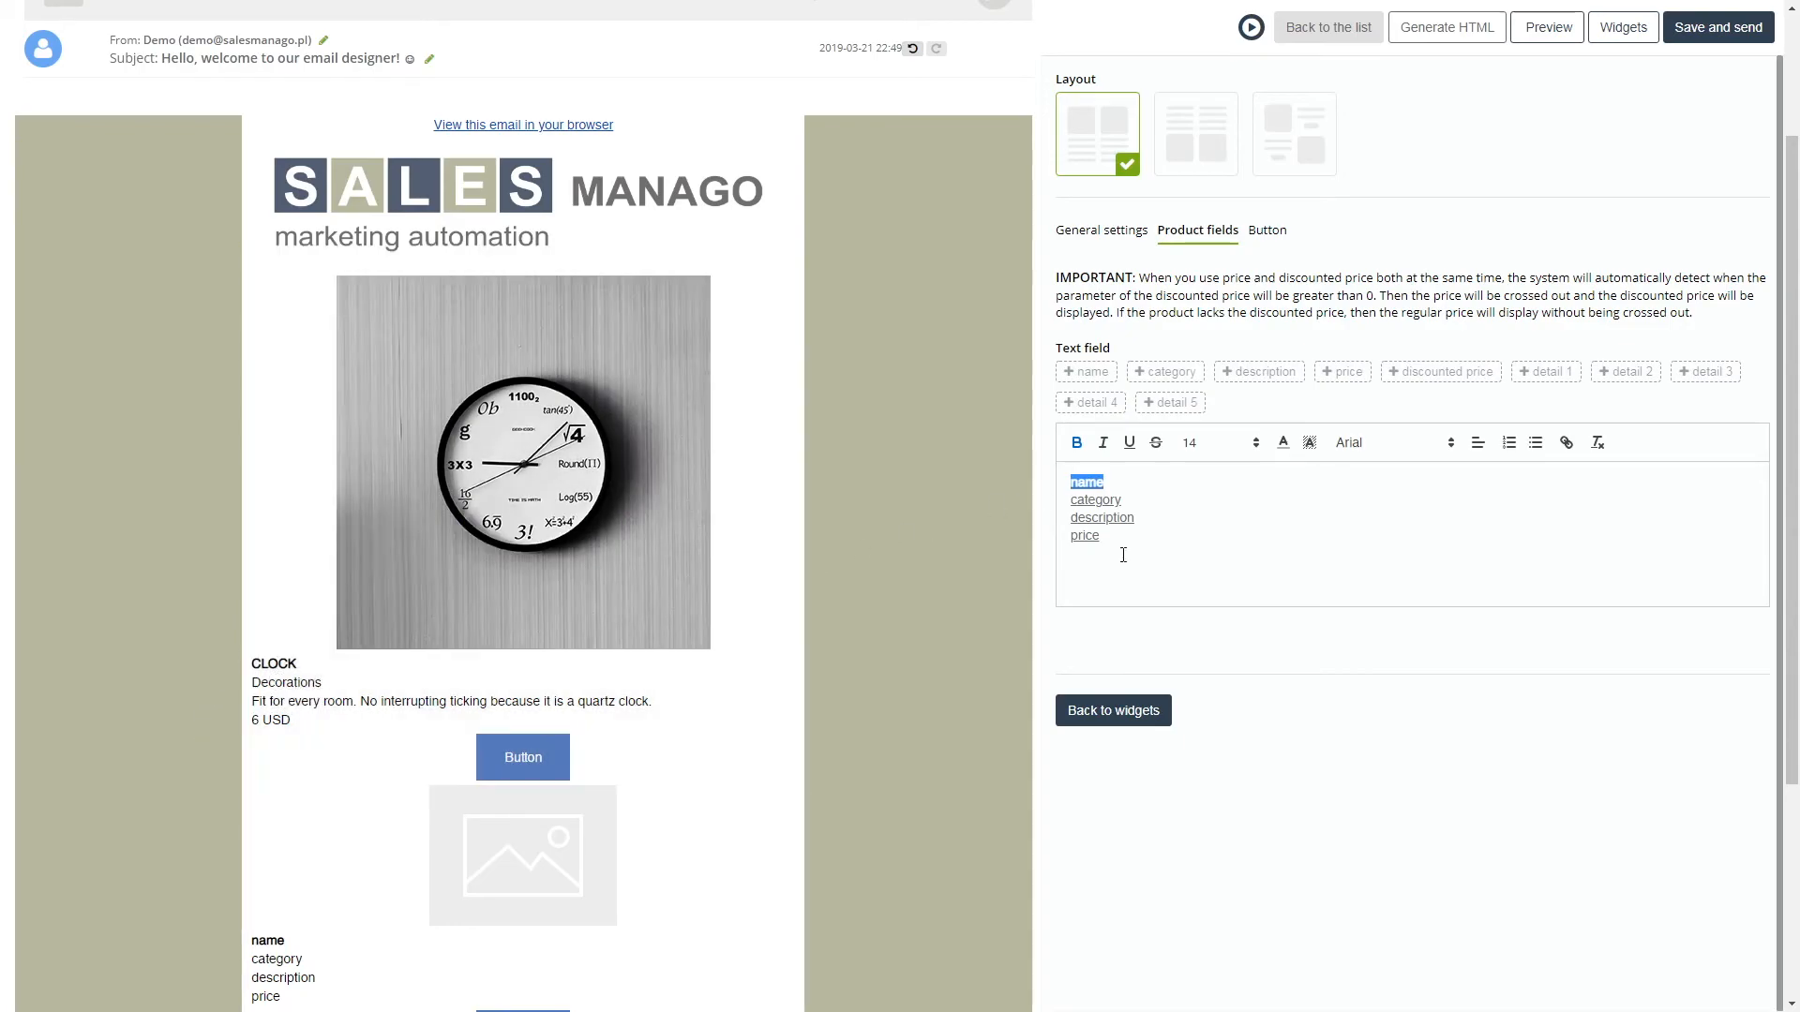
# Remove the description field from the product text, and reinsert it below the price, separated by an empty line.
pyautogui.click(1139, 514)
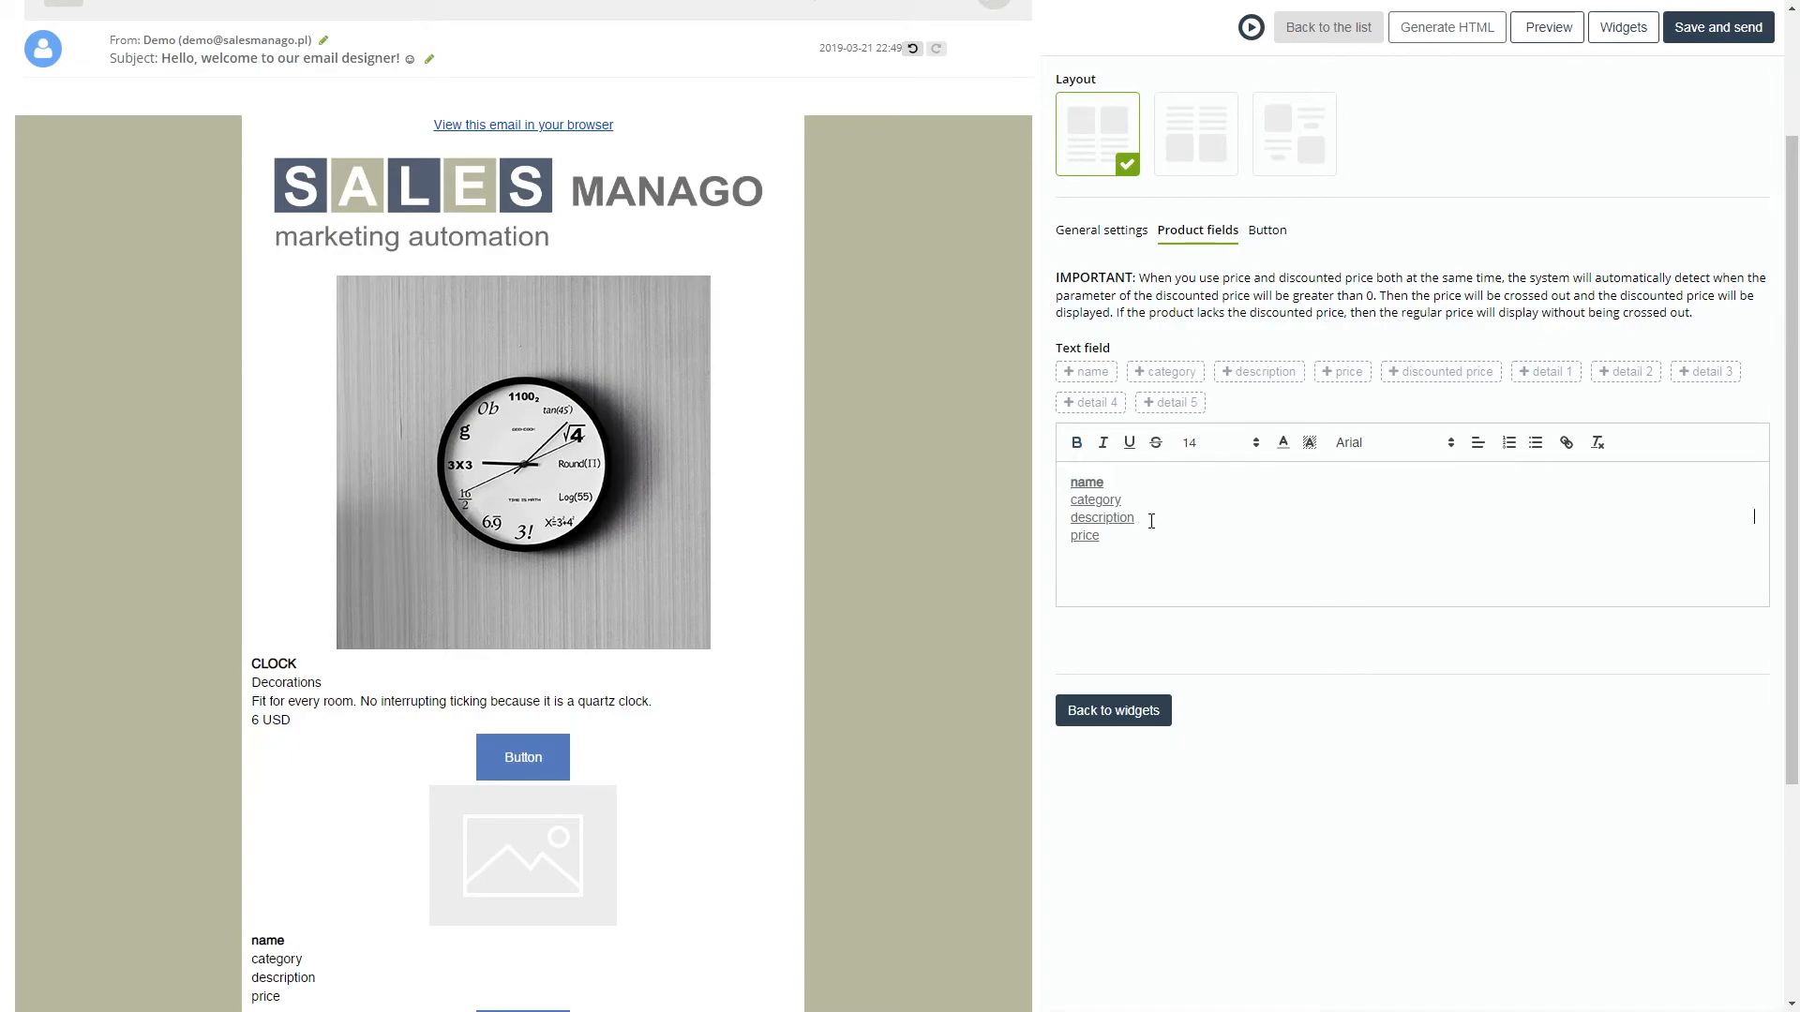
pyautogui.press('BackSpace')
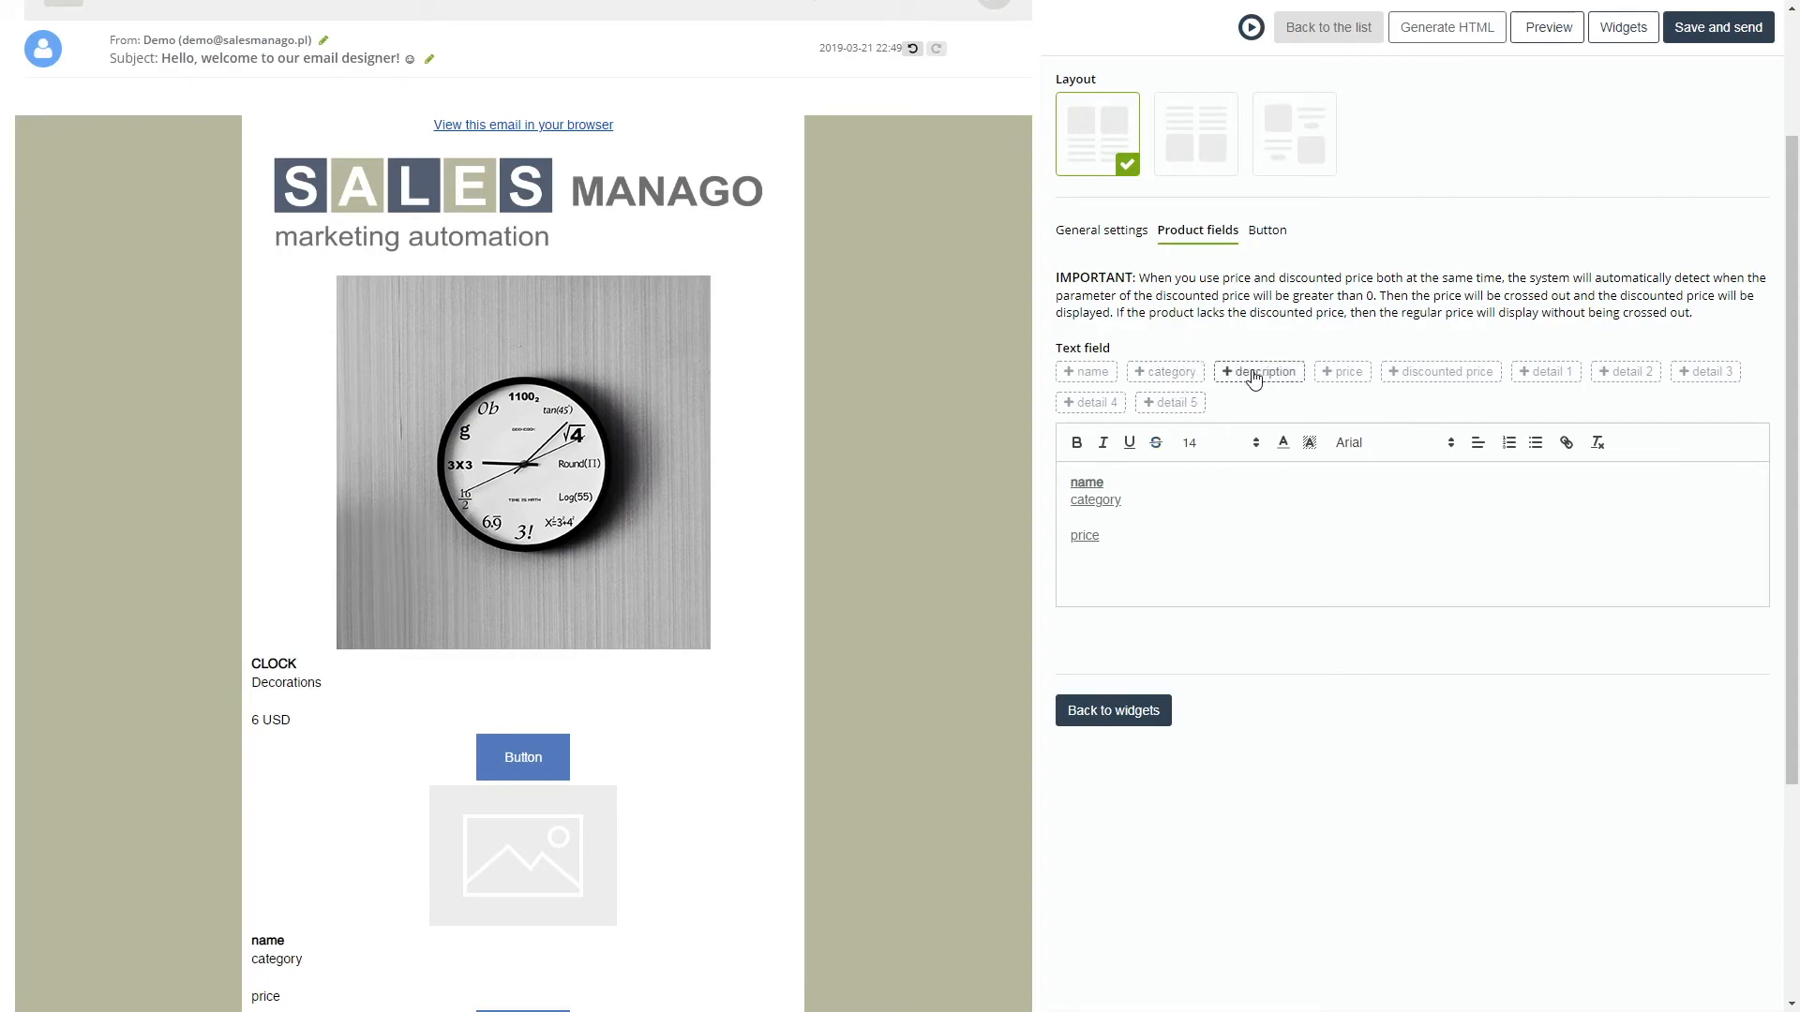
pyautogui.click(1288, 377)
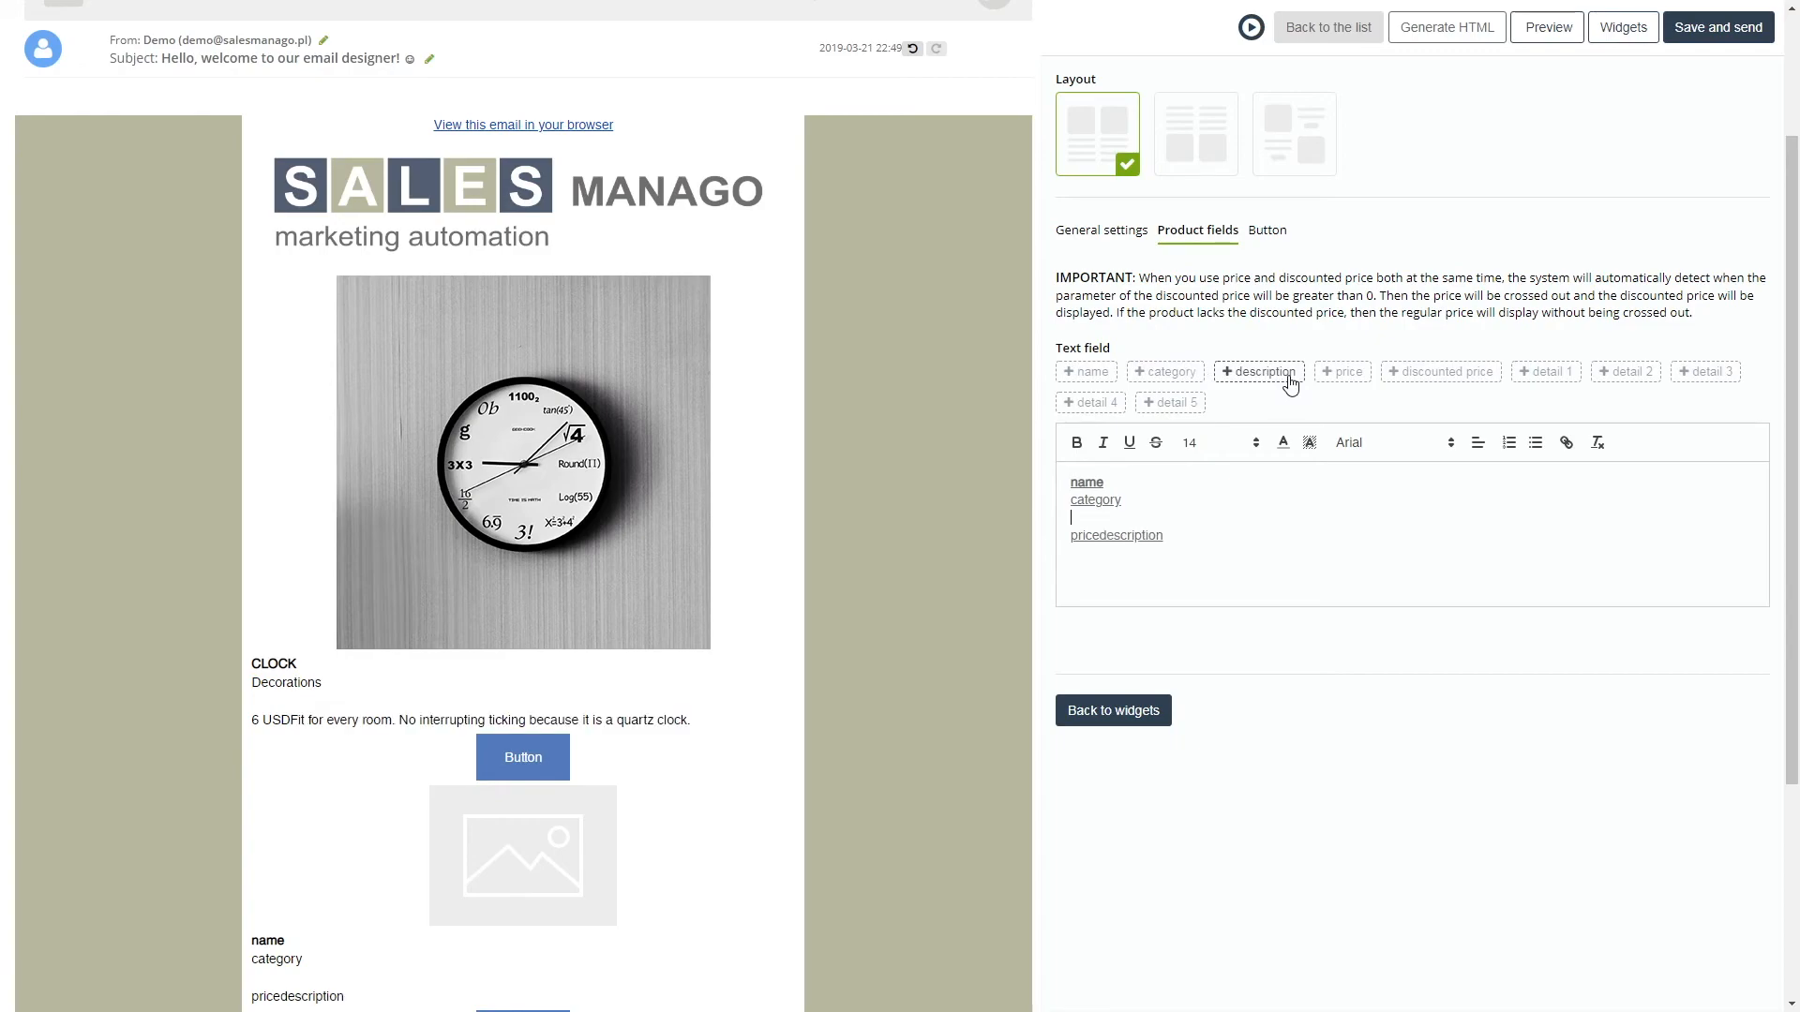
pyautogui.press('Left')
pyautogui.press('Left')
pyautogui.press('Left')
pyautogui.press('Left')
pyautogui.press('Left')
pyautogui.press('Left')
pyautogui.press('Left')
pyautogui.press('Left')
pyautogui.press('Left')
pyautogui.press('Left')
pyautogui.press('Left')
pyautogui.press('Return')
pyautogui.press('Return')
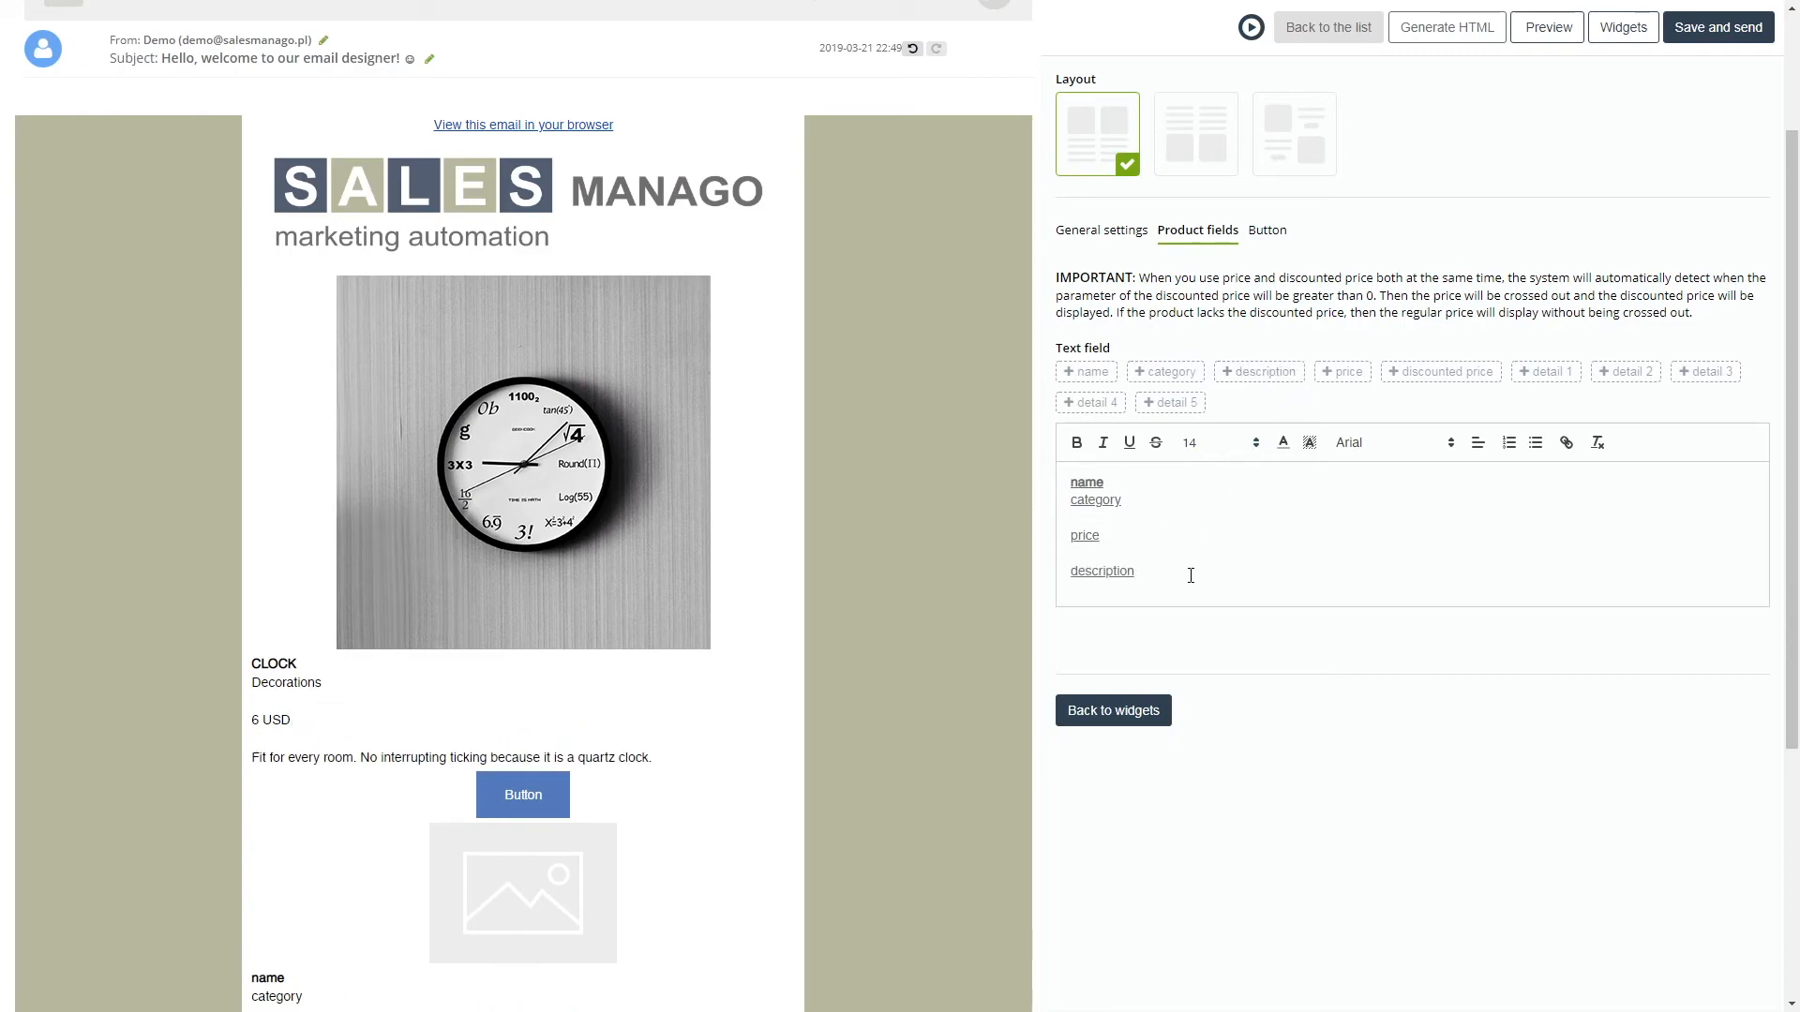
# Make the price field bold and set its font size to 24.
pyautogui.moveTo(1121, 539); pyautogui.dragTo(1070, 536)
pyautogui.click(1078, 441)
pyautogui.click(1229, 444)
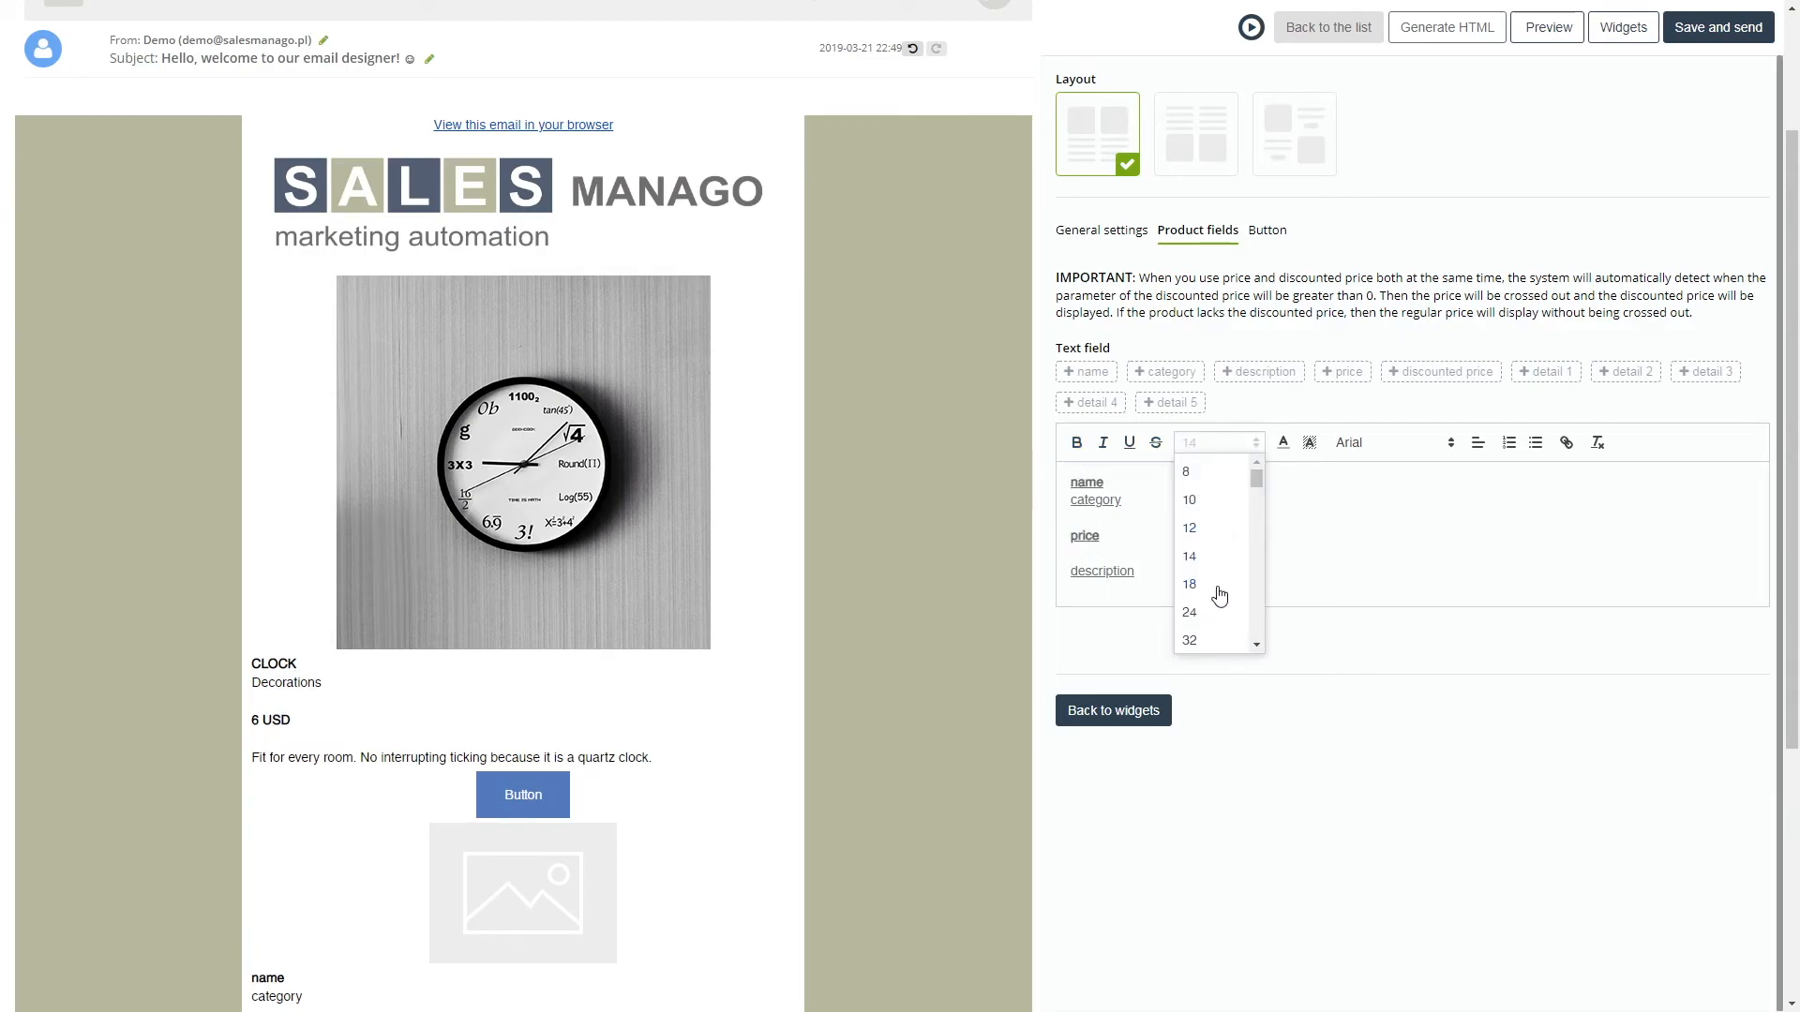
pyautogui.click(1216, 613)
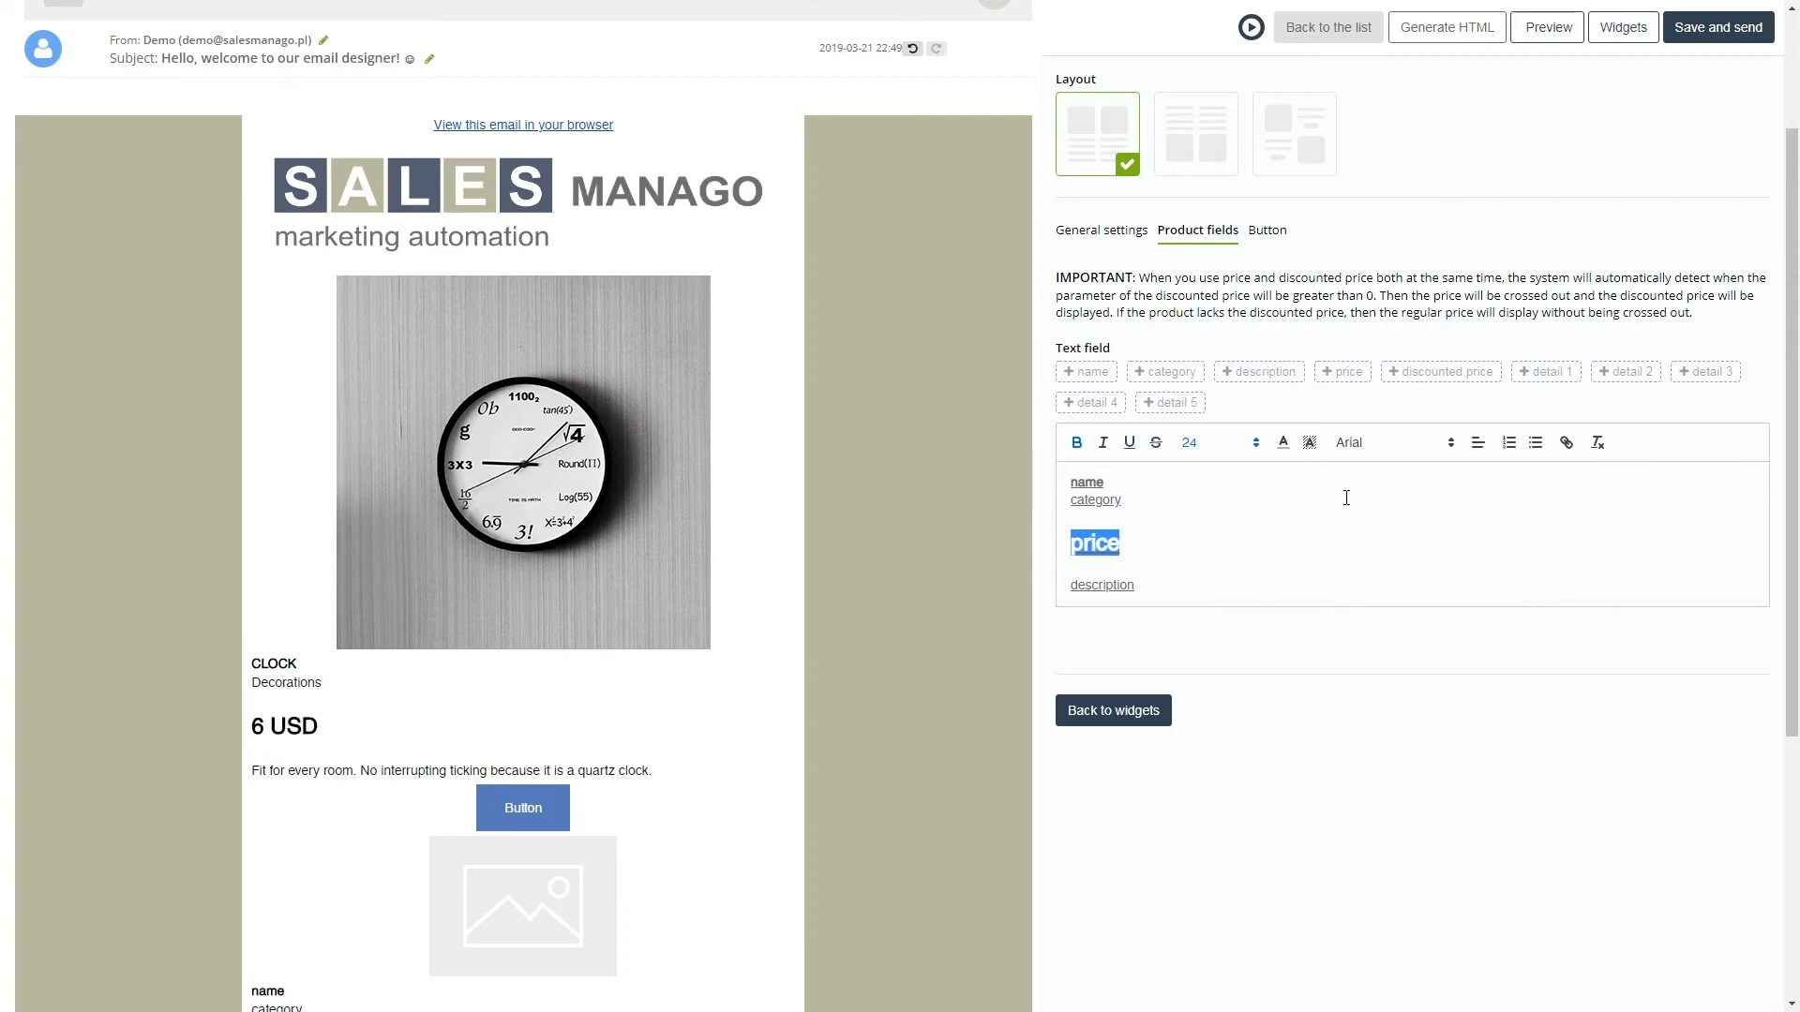
# Review the product frame's button settings, and set the number of products in one row to 2.
pyautogui.click(1269, 242)
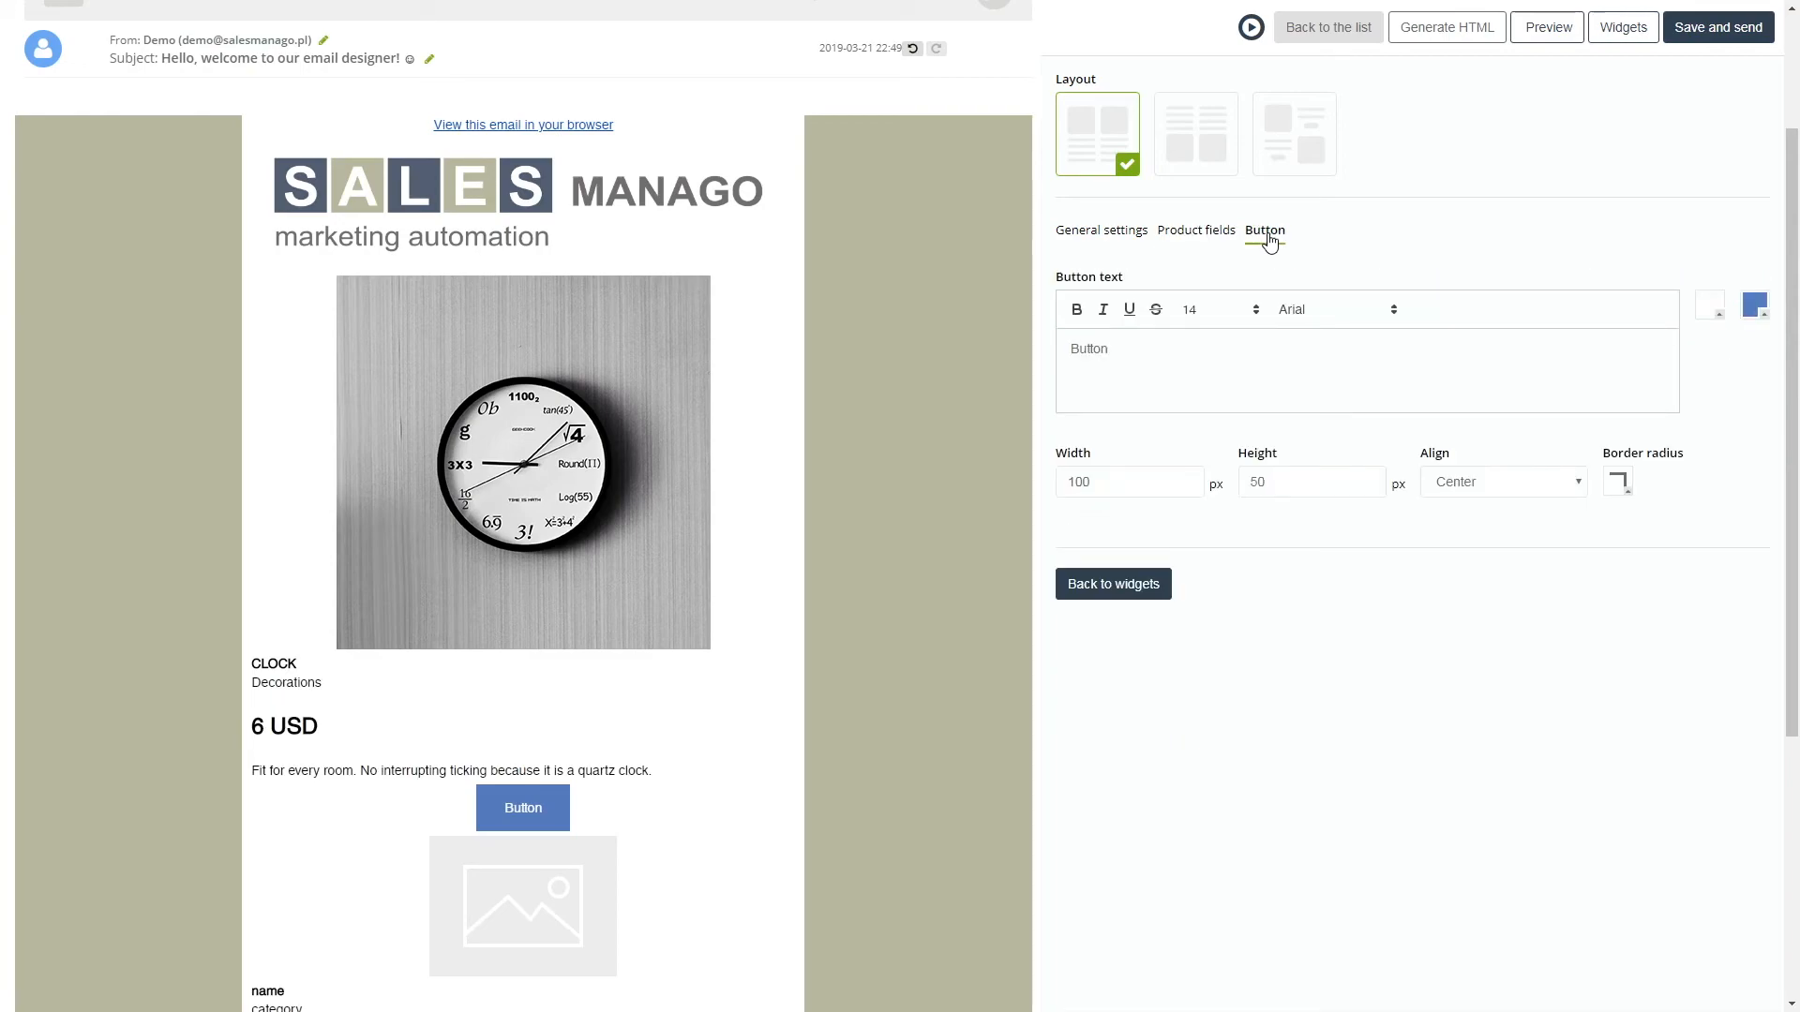
pyautogui.click(1116, 235)
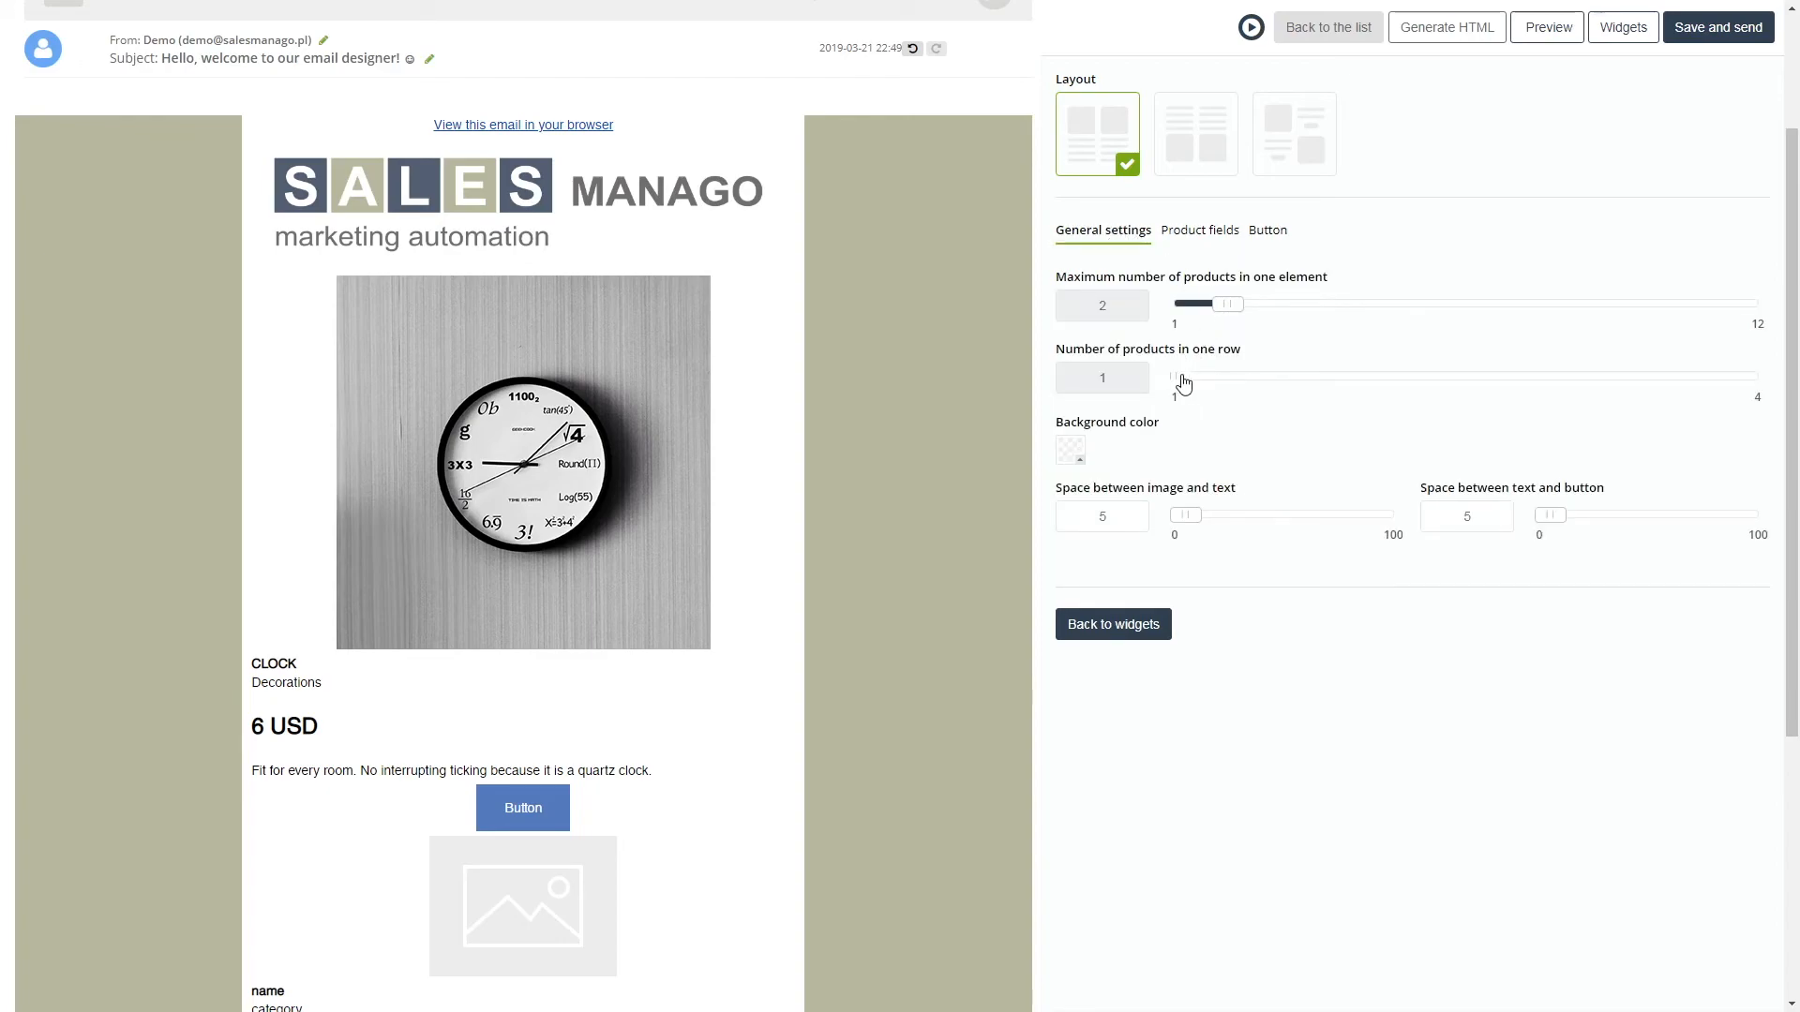
pyautogui.click(1275, 377)
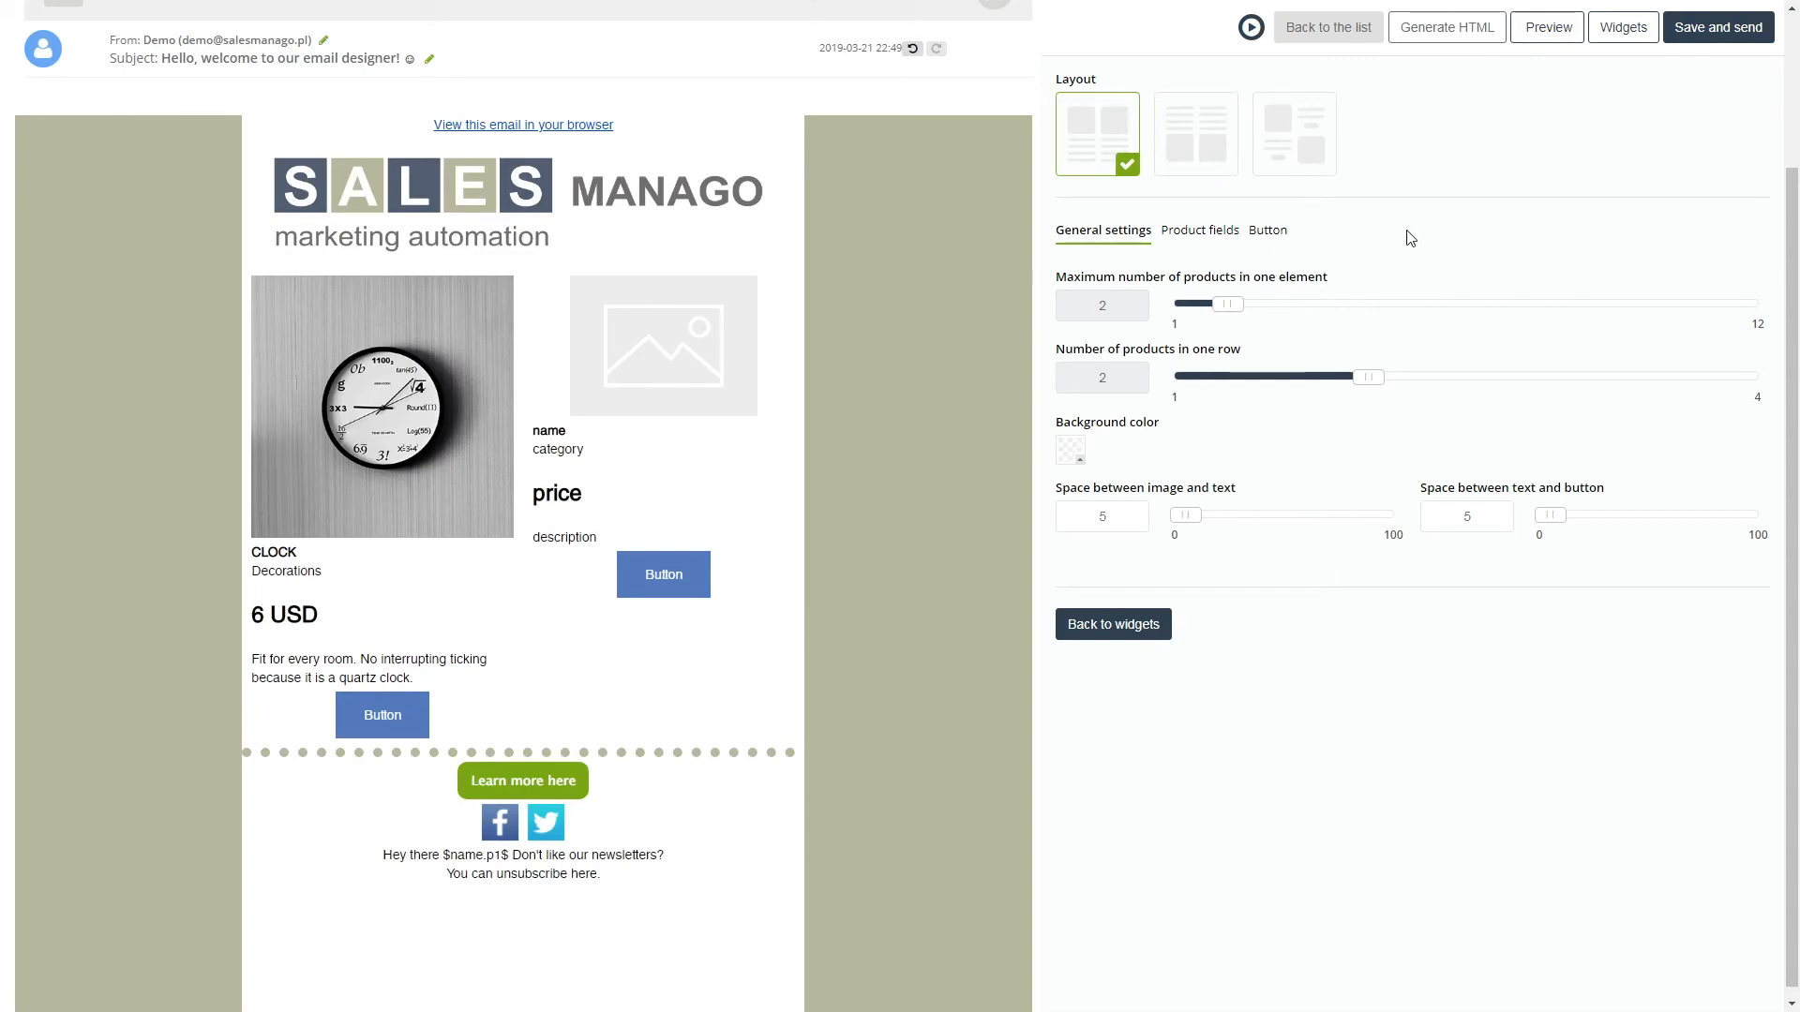
# Return to the widget list, and delete the product frame containing the clock.
pyautogui.click(1620, 49)
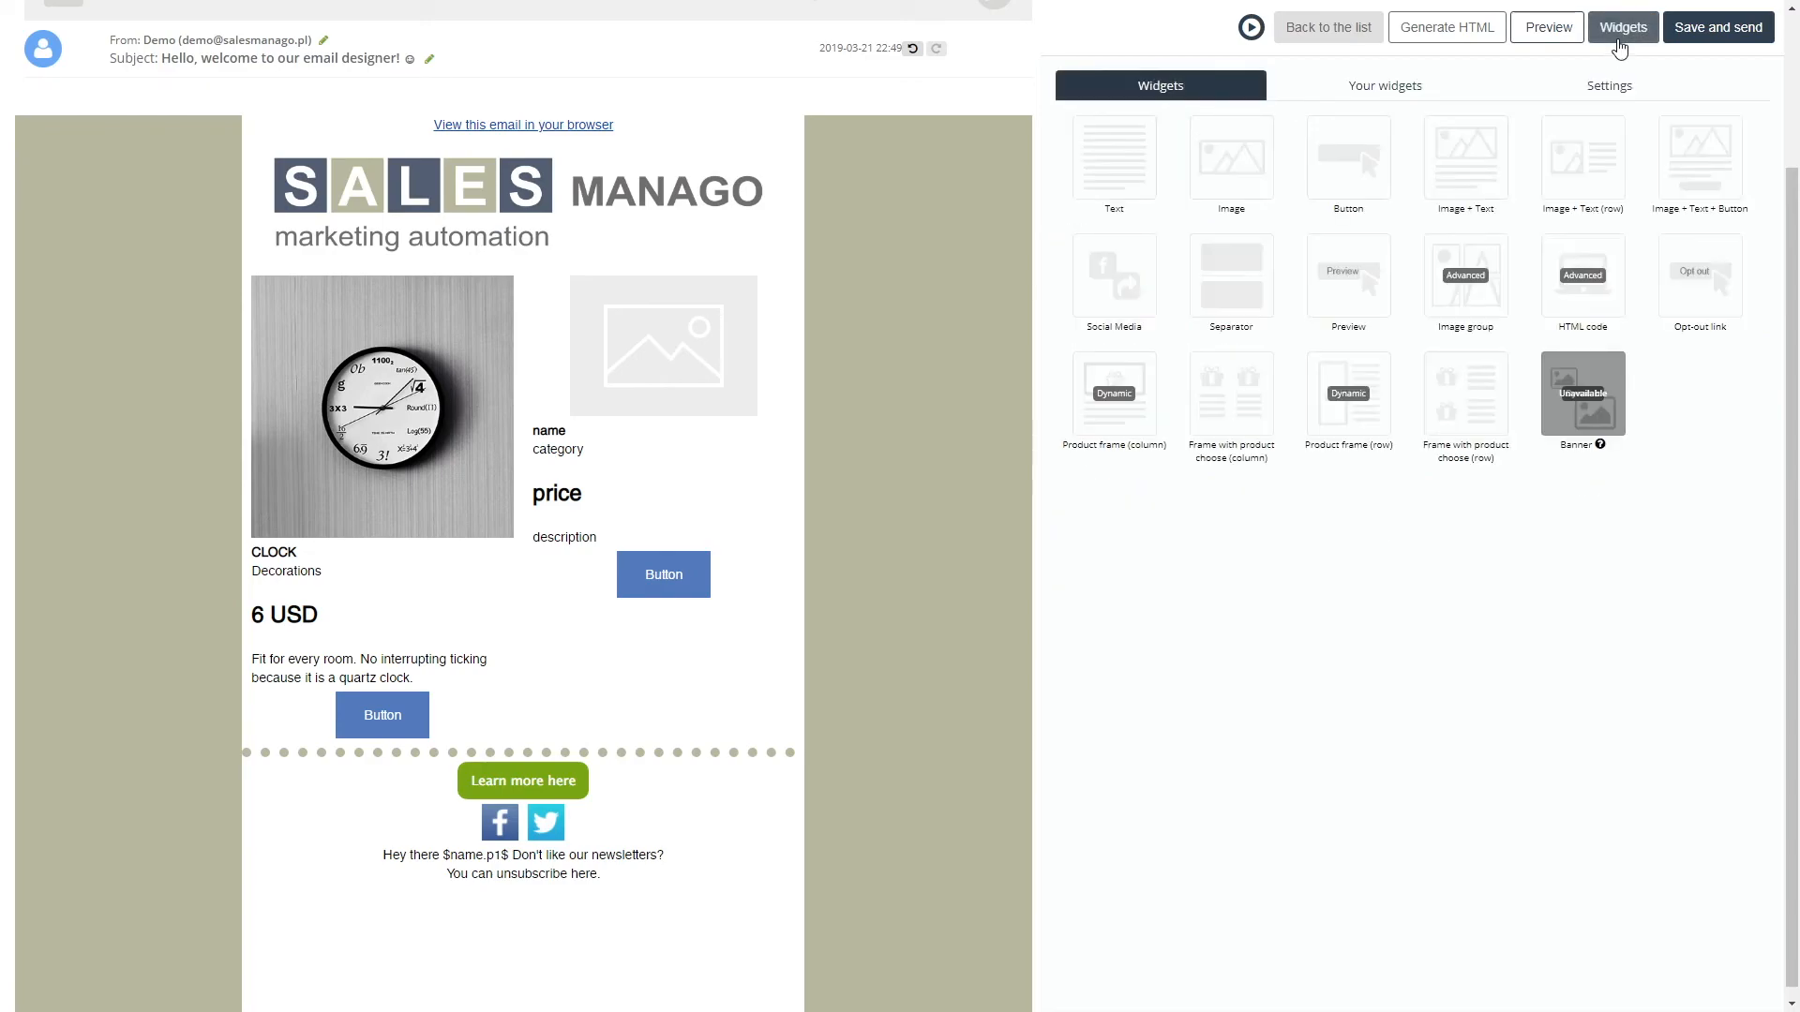
pyautogui.moveTo(715, 313)
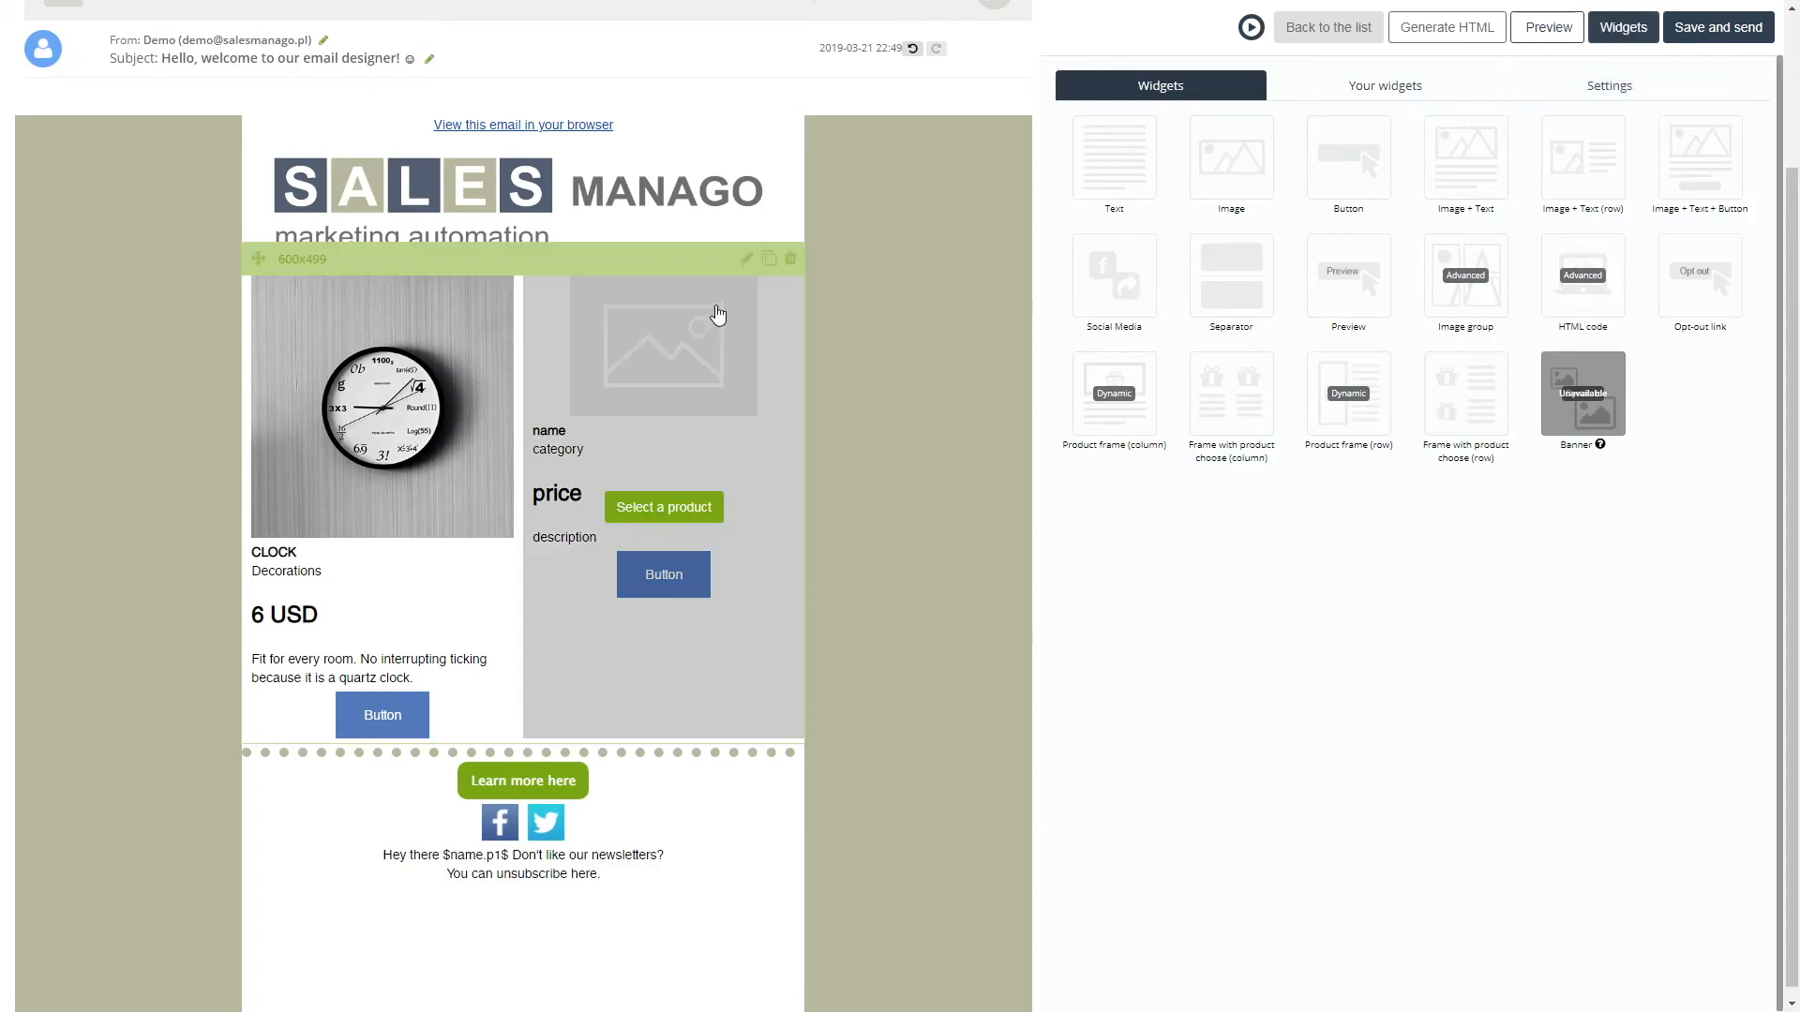
pyautogui.click(792, 262)
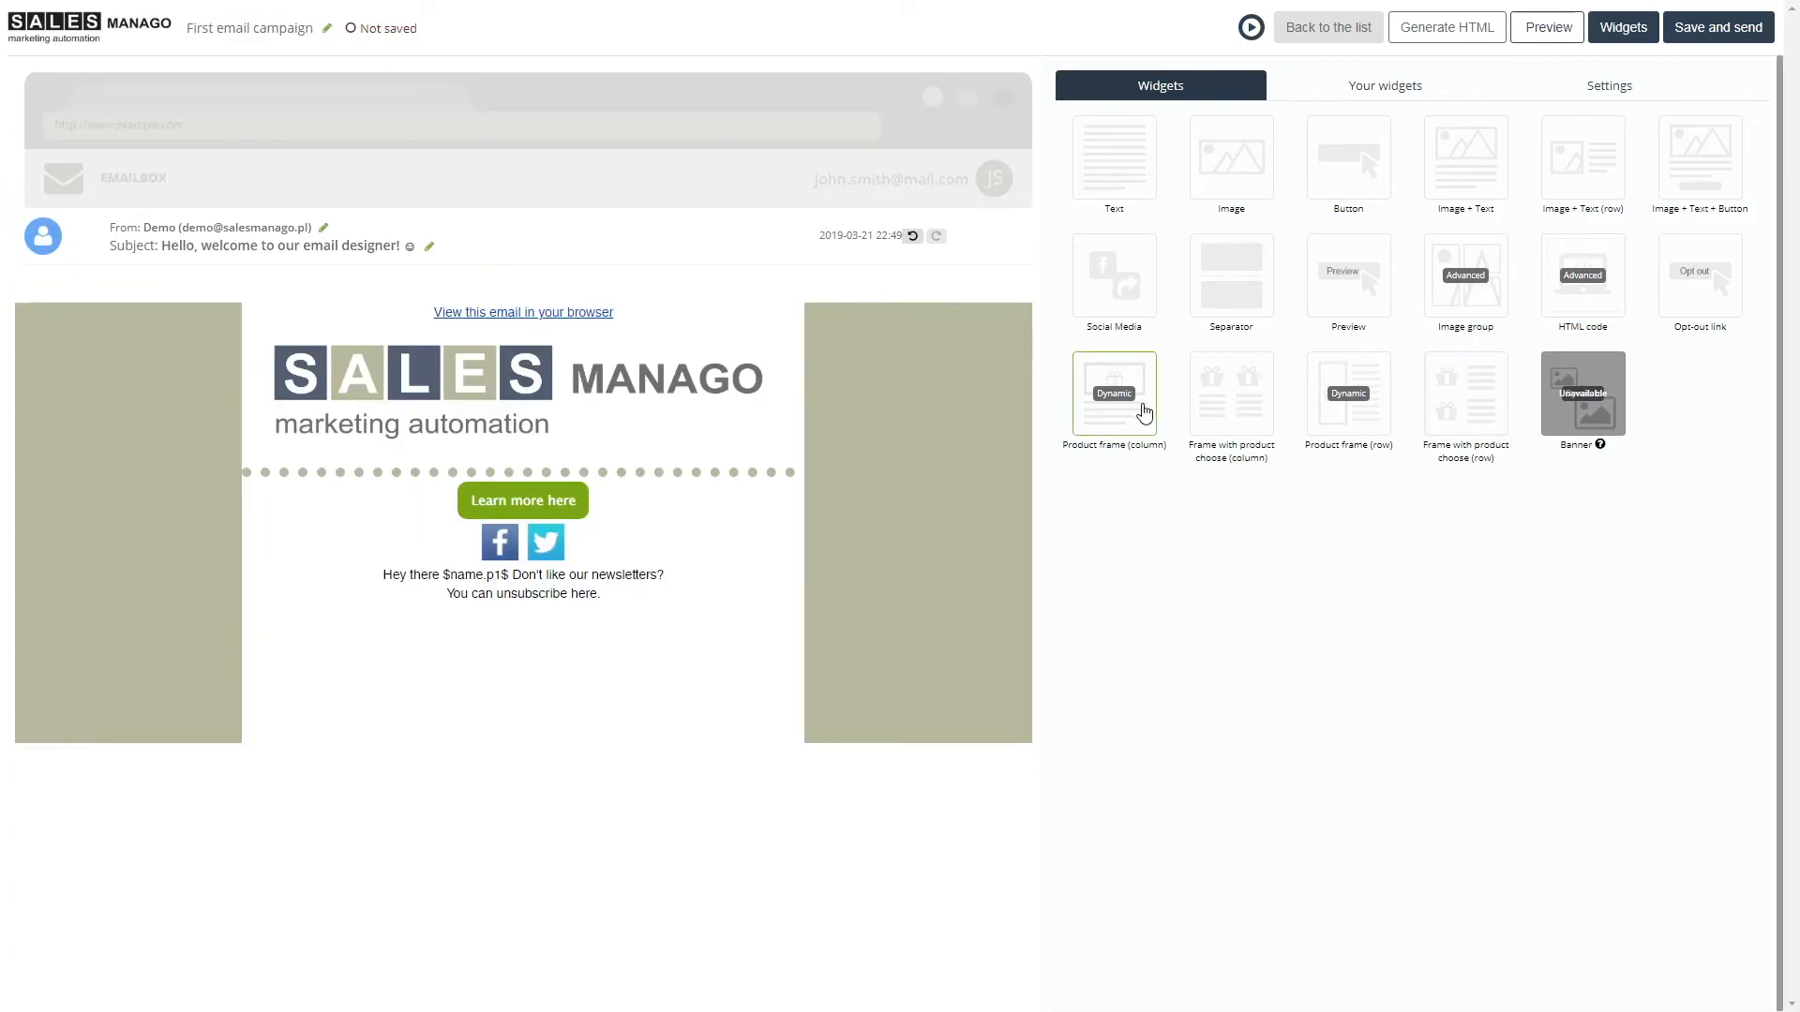
# Add a dynamic Product frame (column) widget below the logo, review its product field and button settings, and delete the widget.
pyautogui.moveTo(1144, 413); pyautogui.dragTo(590, 506)
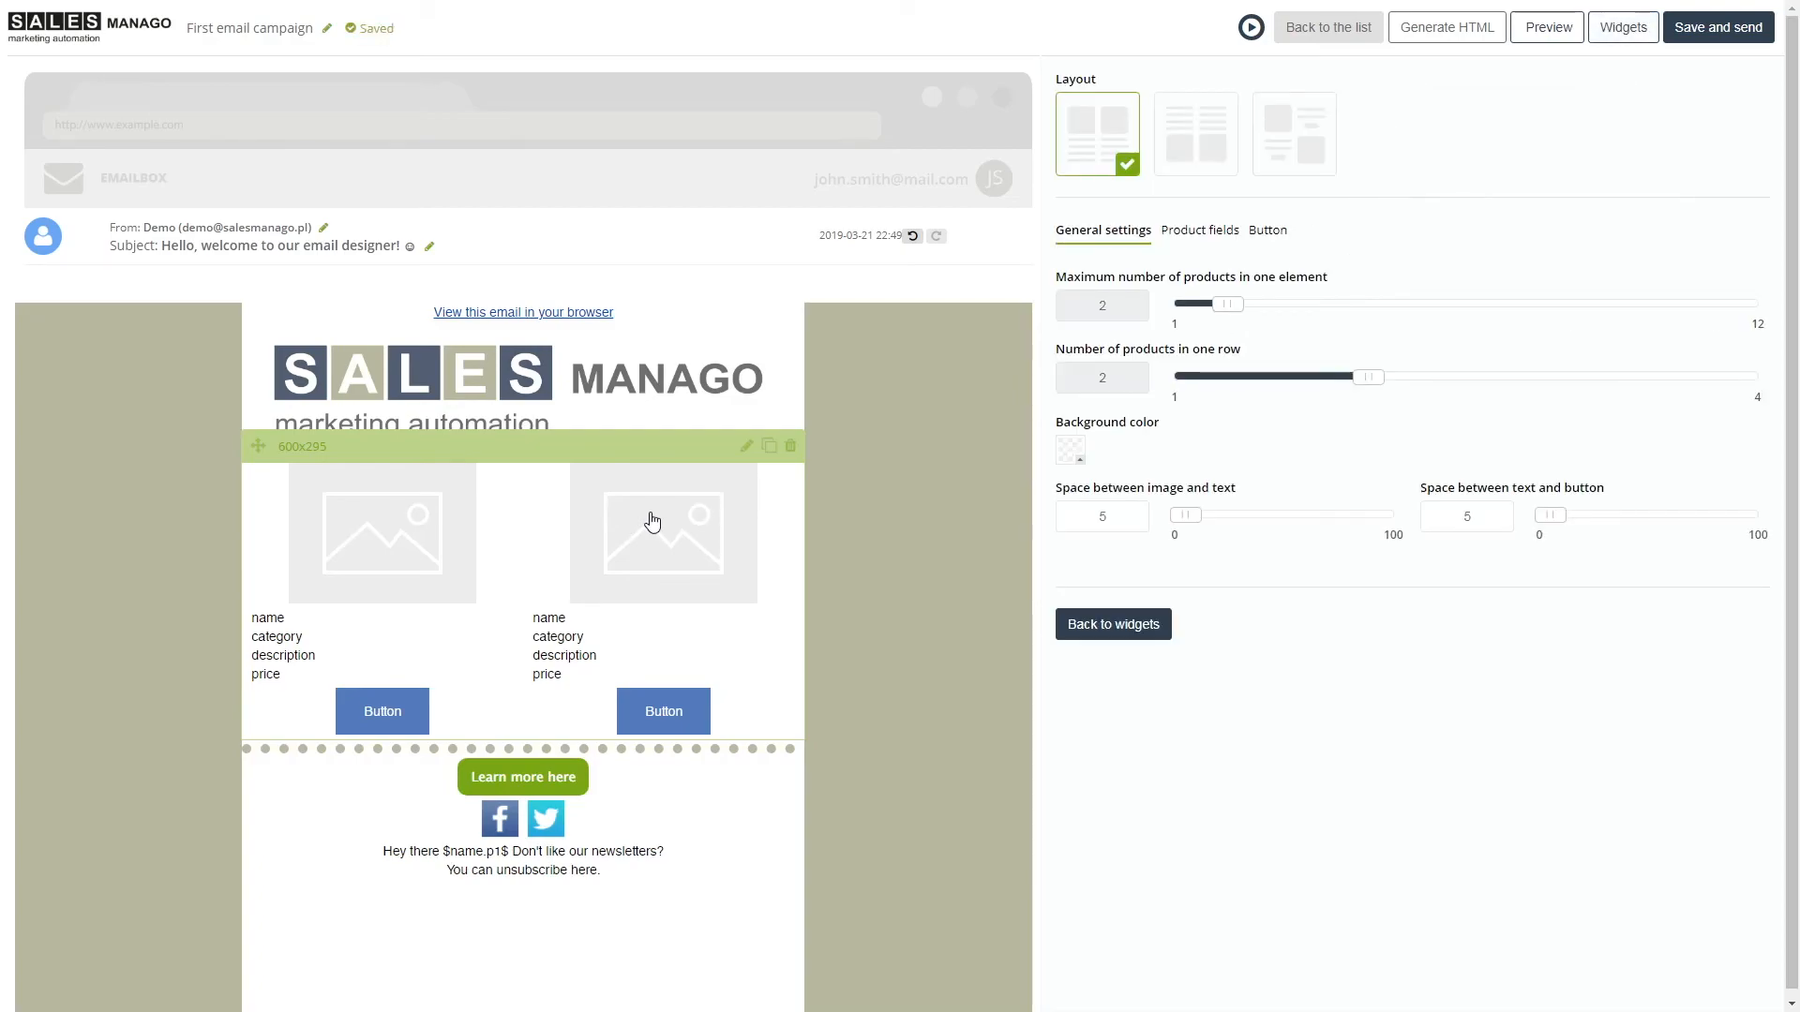
pyautogui.click(1214, 236)
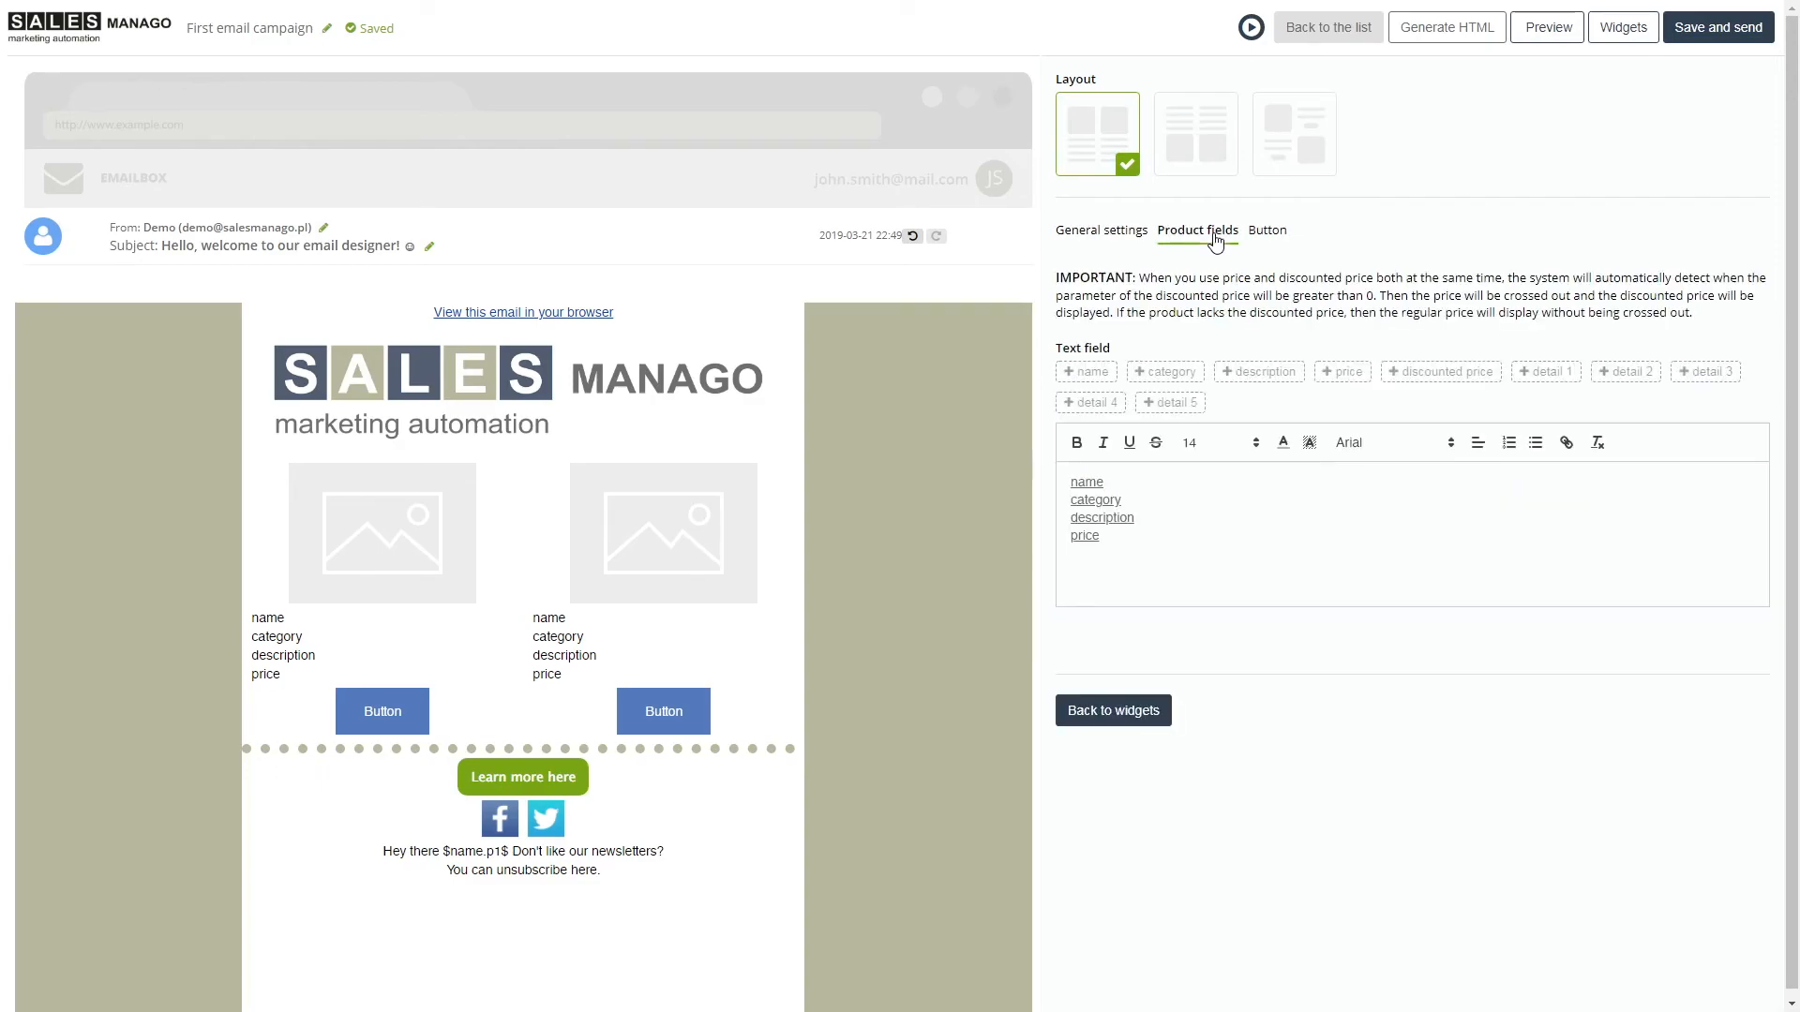
pyautogui.click(1279, 234)
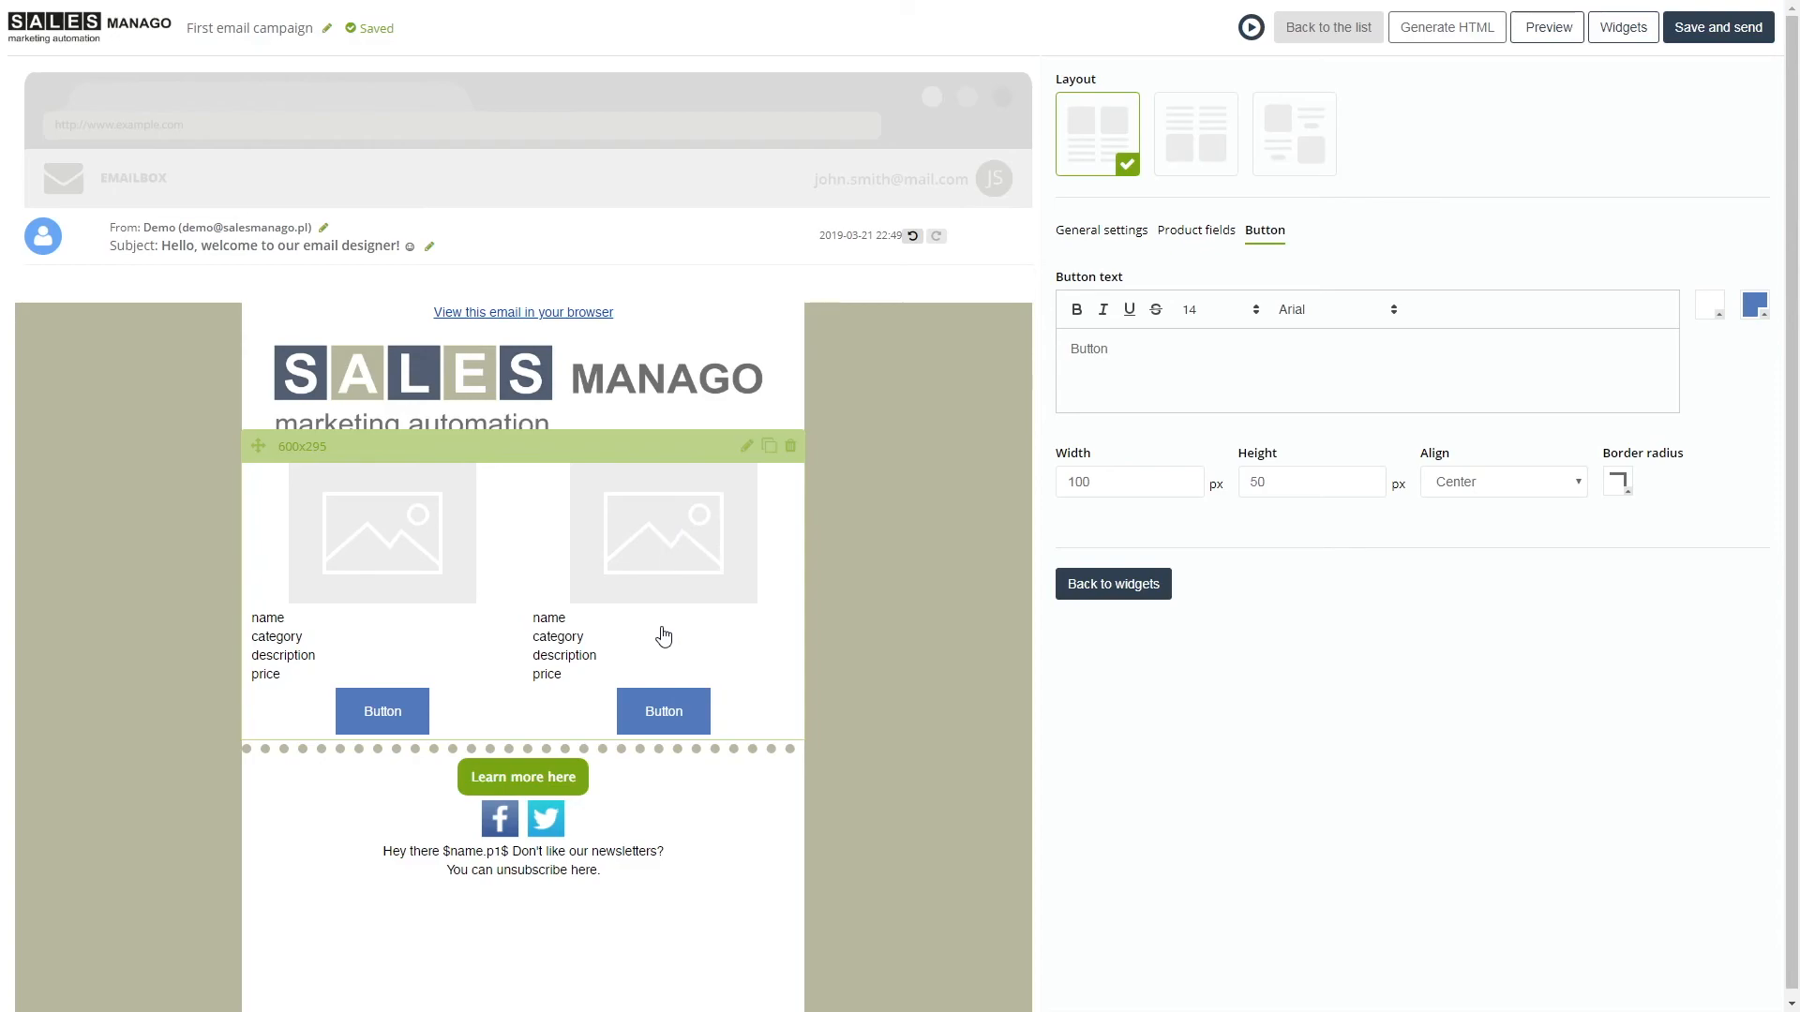
pyautogui.click(789, 448)
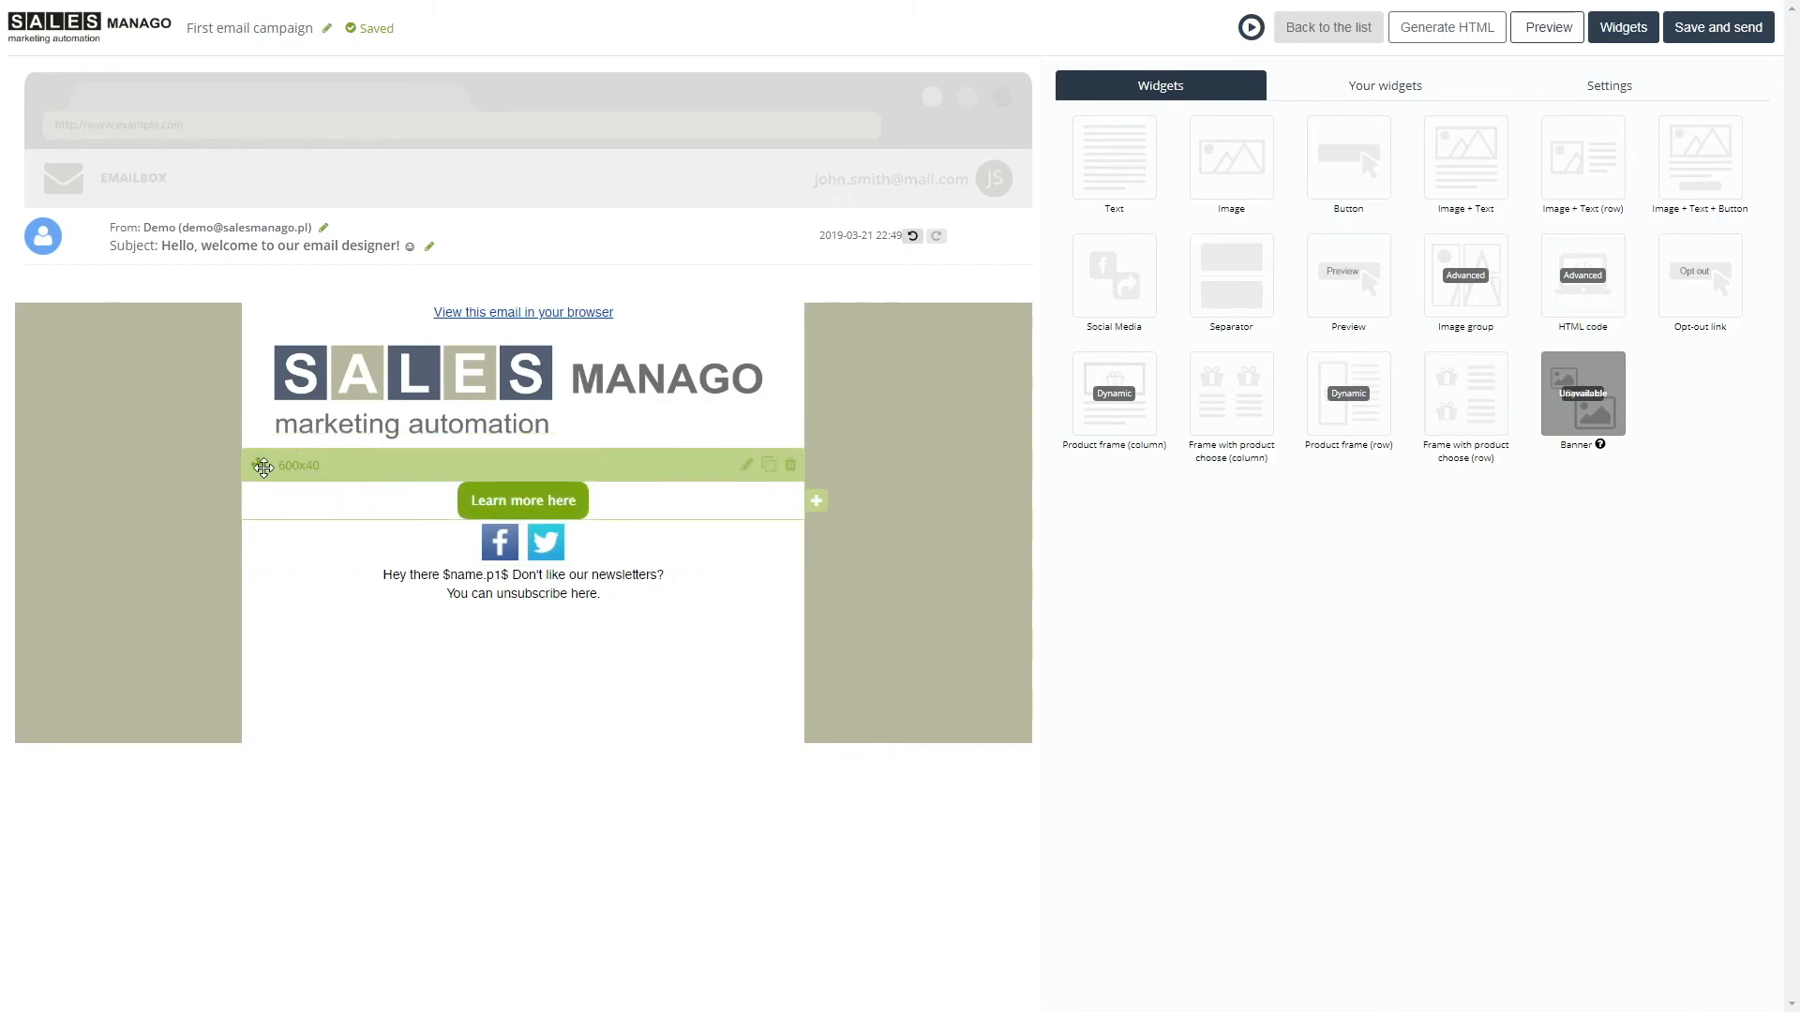
# Duplicate the dotted separator, and move one copy below the "Learn more here" button.
pyautogui.moveTo(262, 467); pyautogui.dragTo(419, 485)
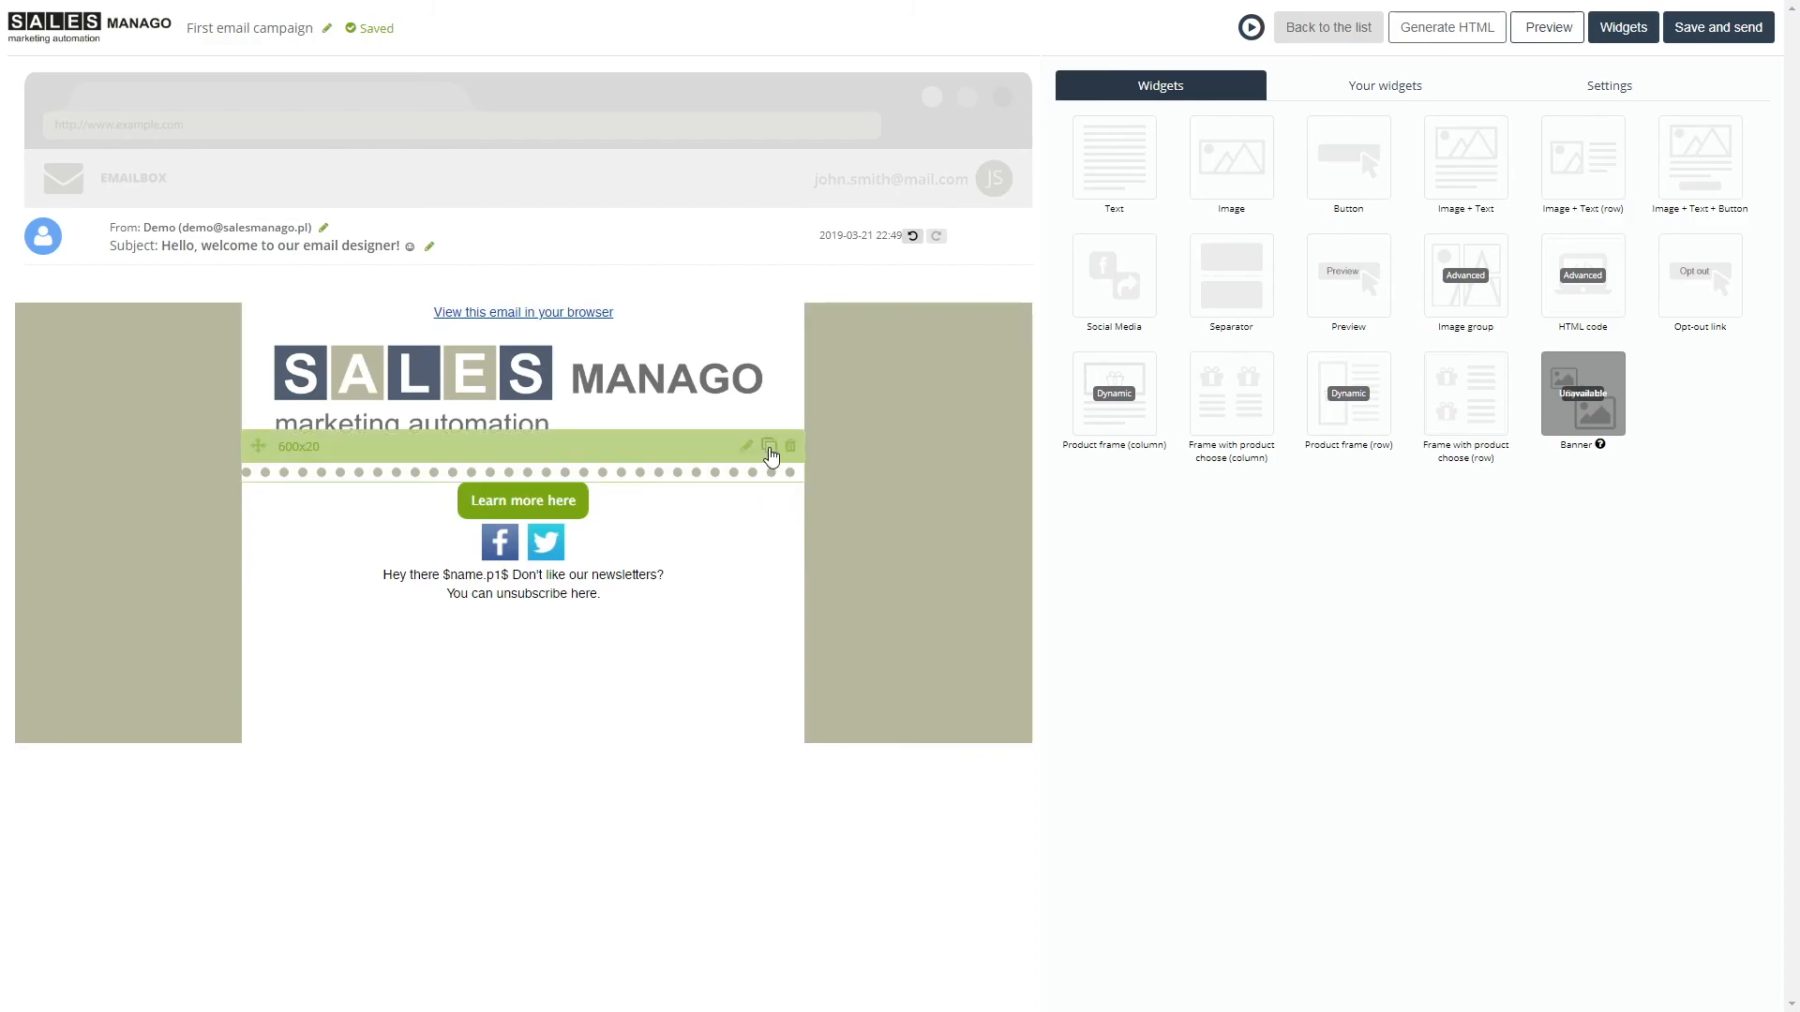
pyautogui.click(770, 450)
pyautogui.moveTo(258, 448); pyautogui.dragTo(303, 656)
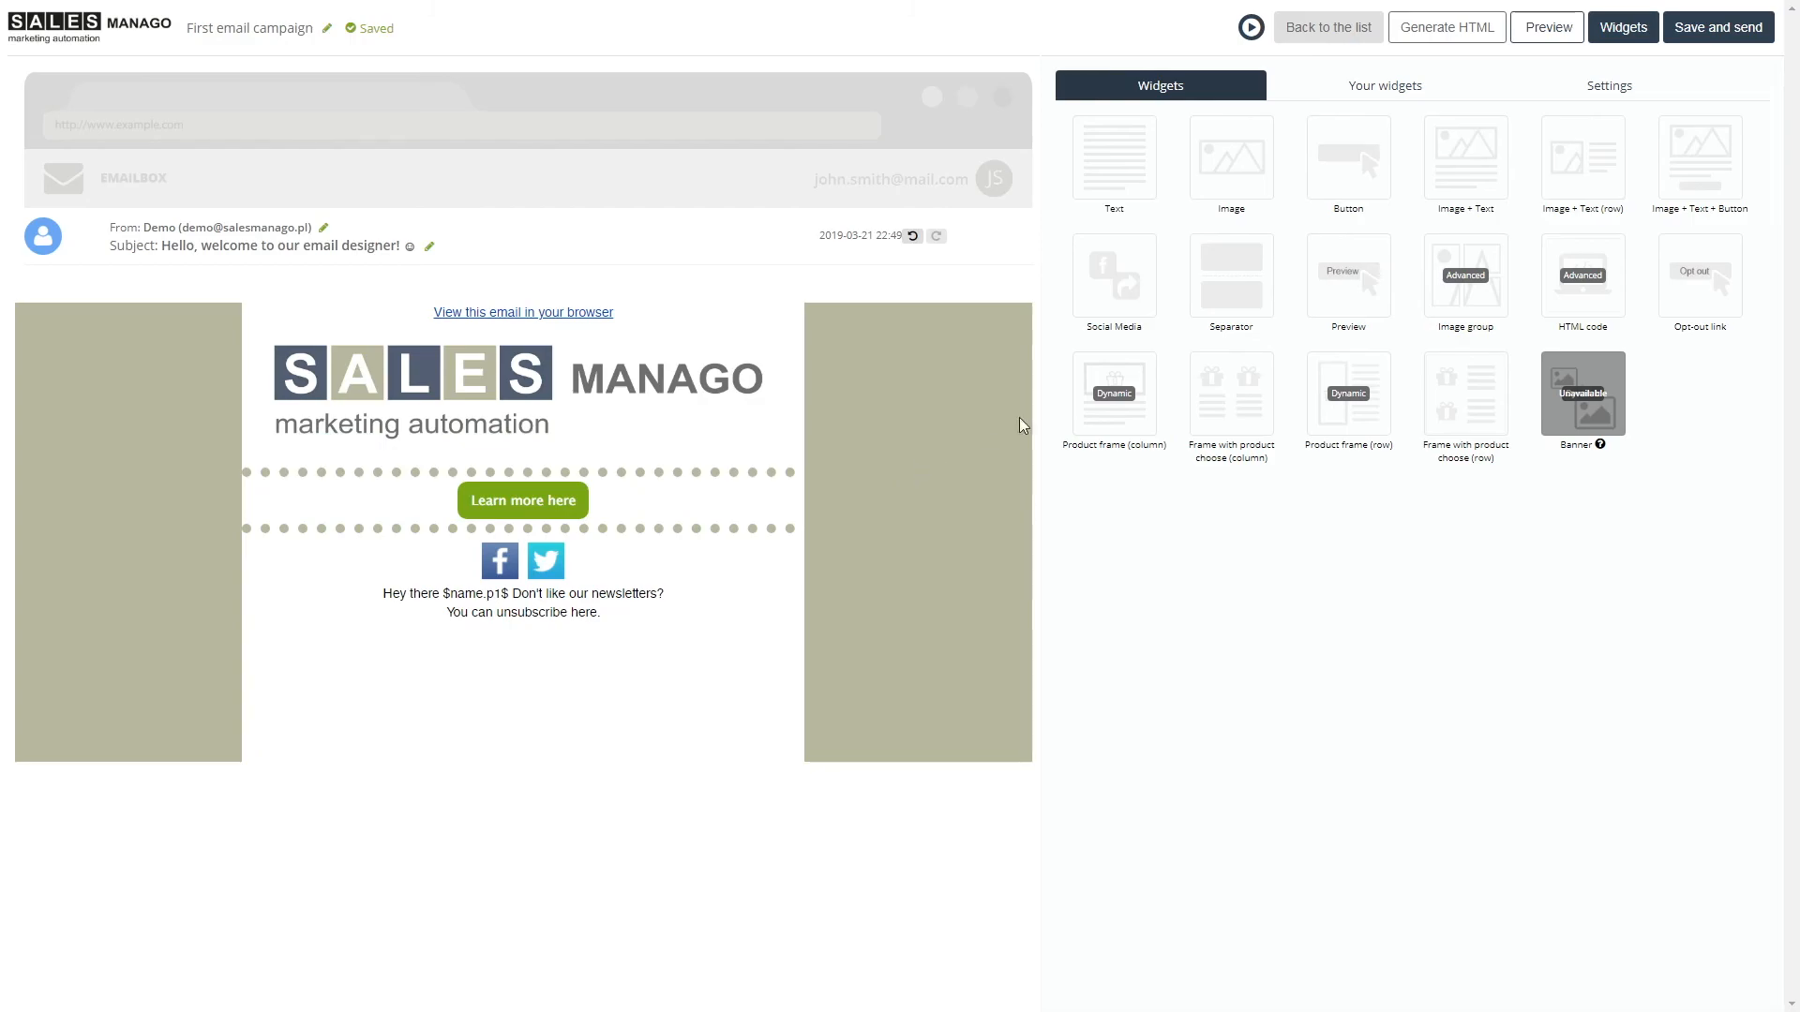
# Add an Image + Text (row) widget between the upper separator and the button, using the gallery image PL analityka 1.png.
pyautogui.moveTo(1599, 168); pyautogui.dragTo(543, 509)
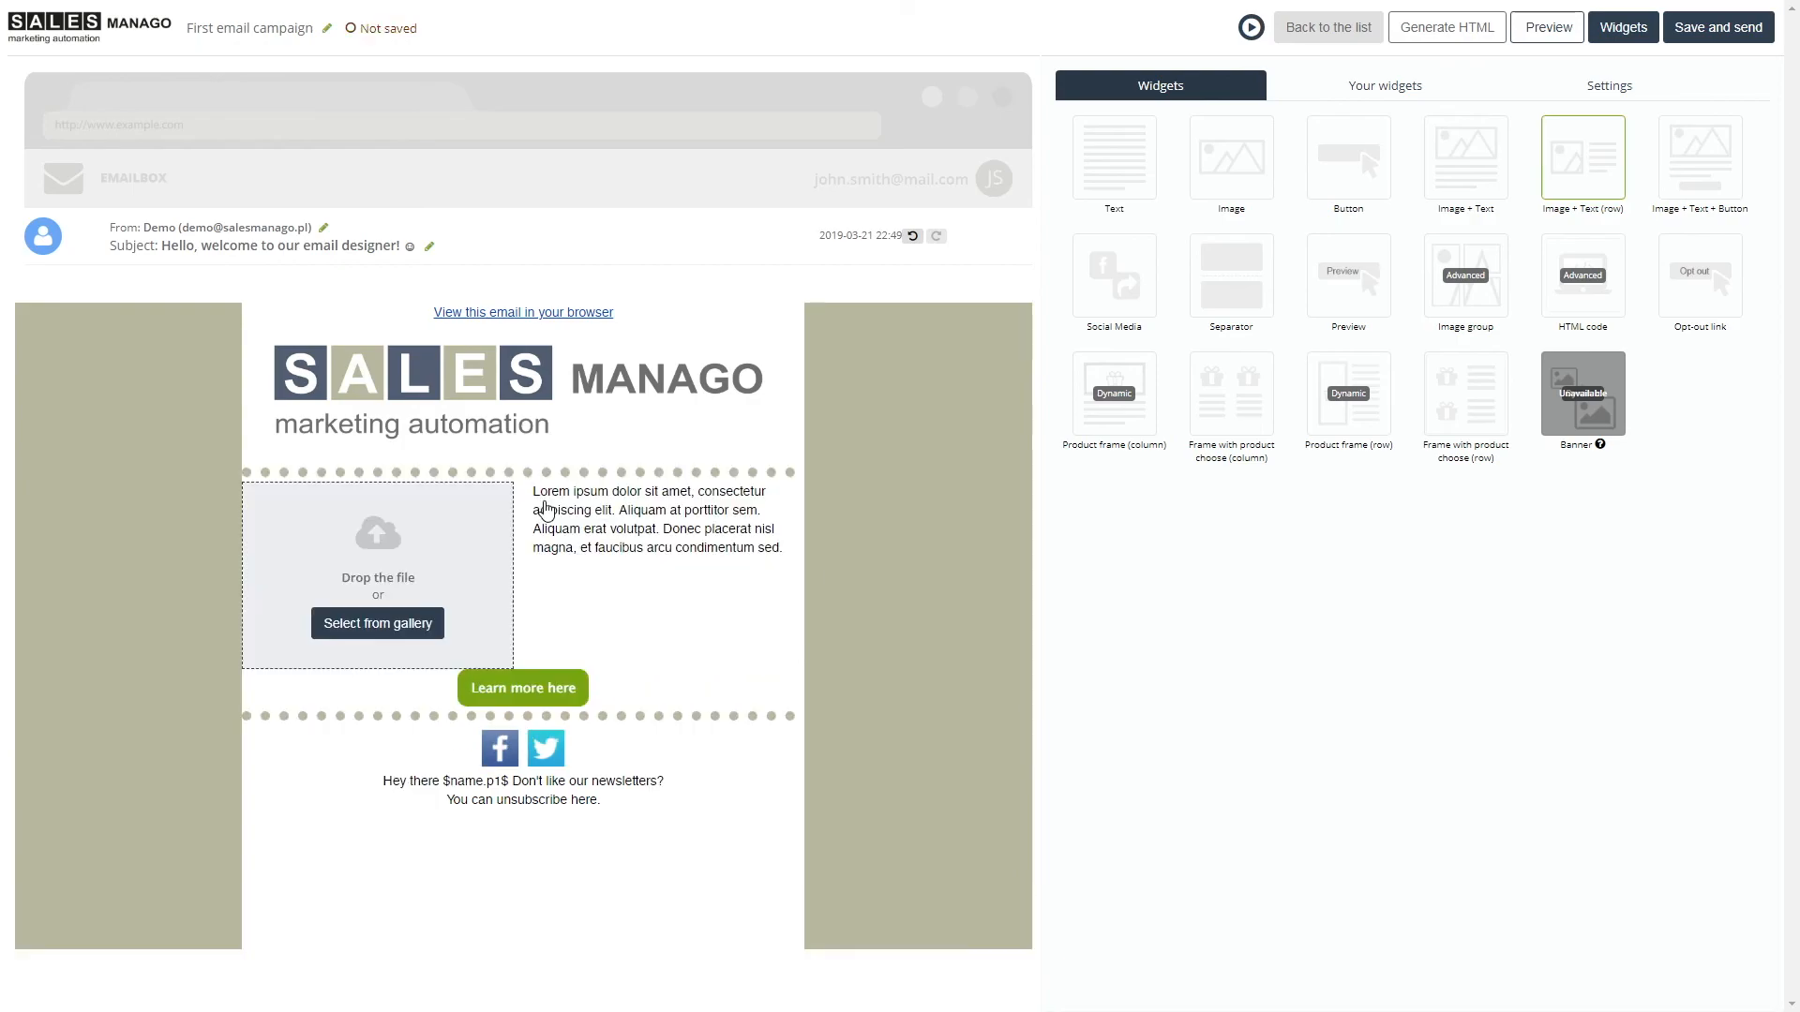
pyautogui.click(413, 626)
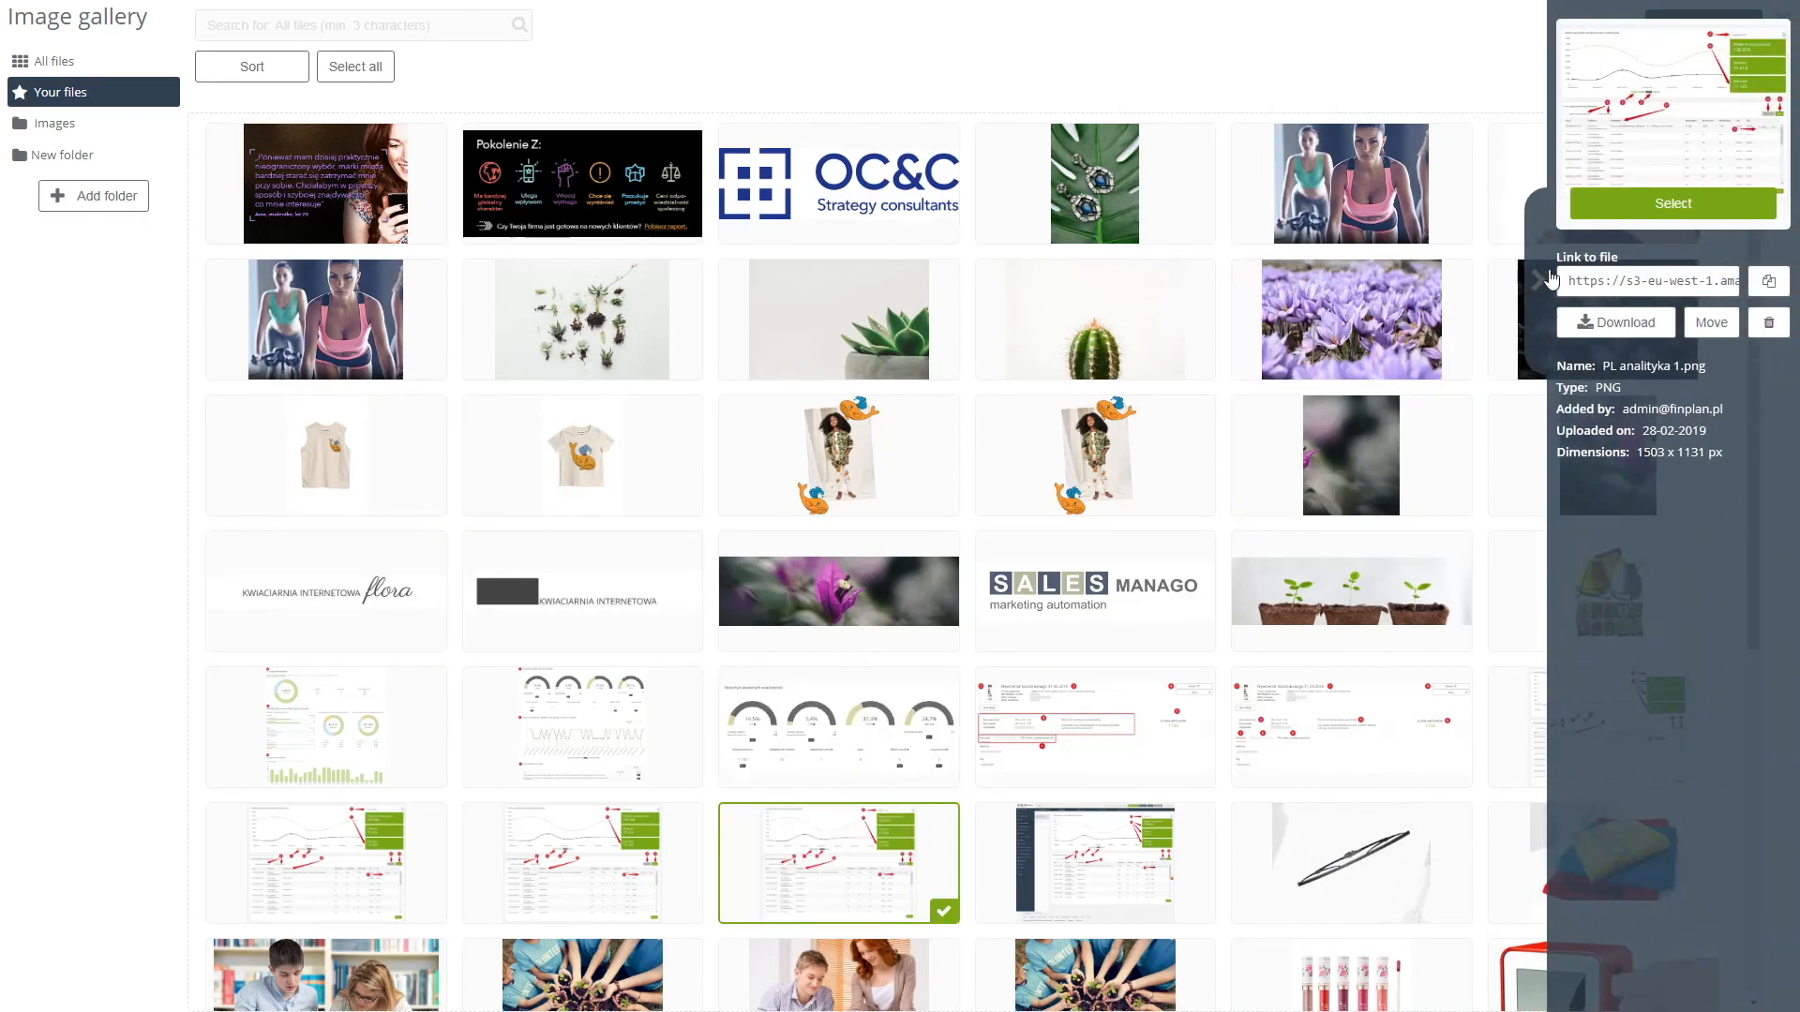
pyautogui.click(1673, 208)
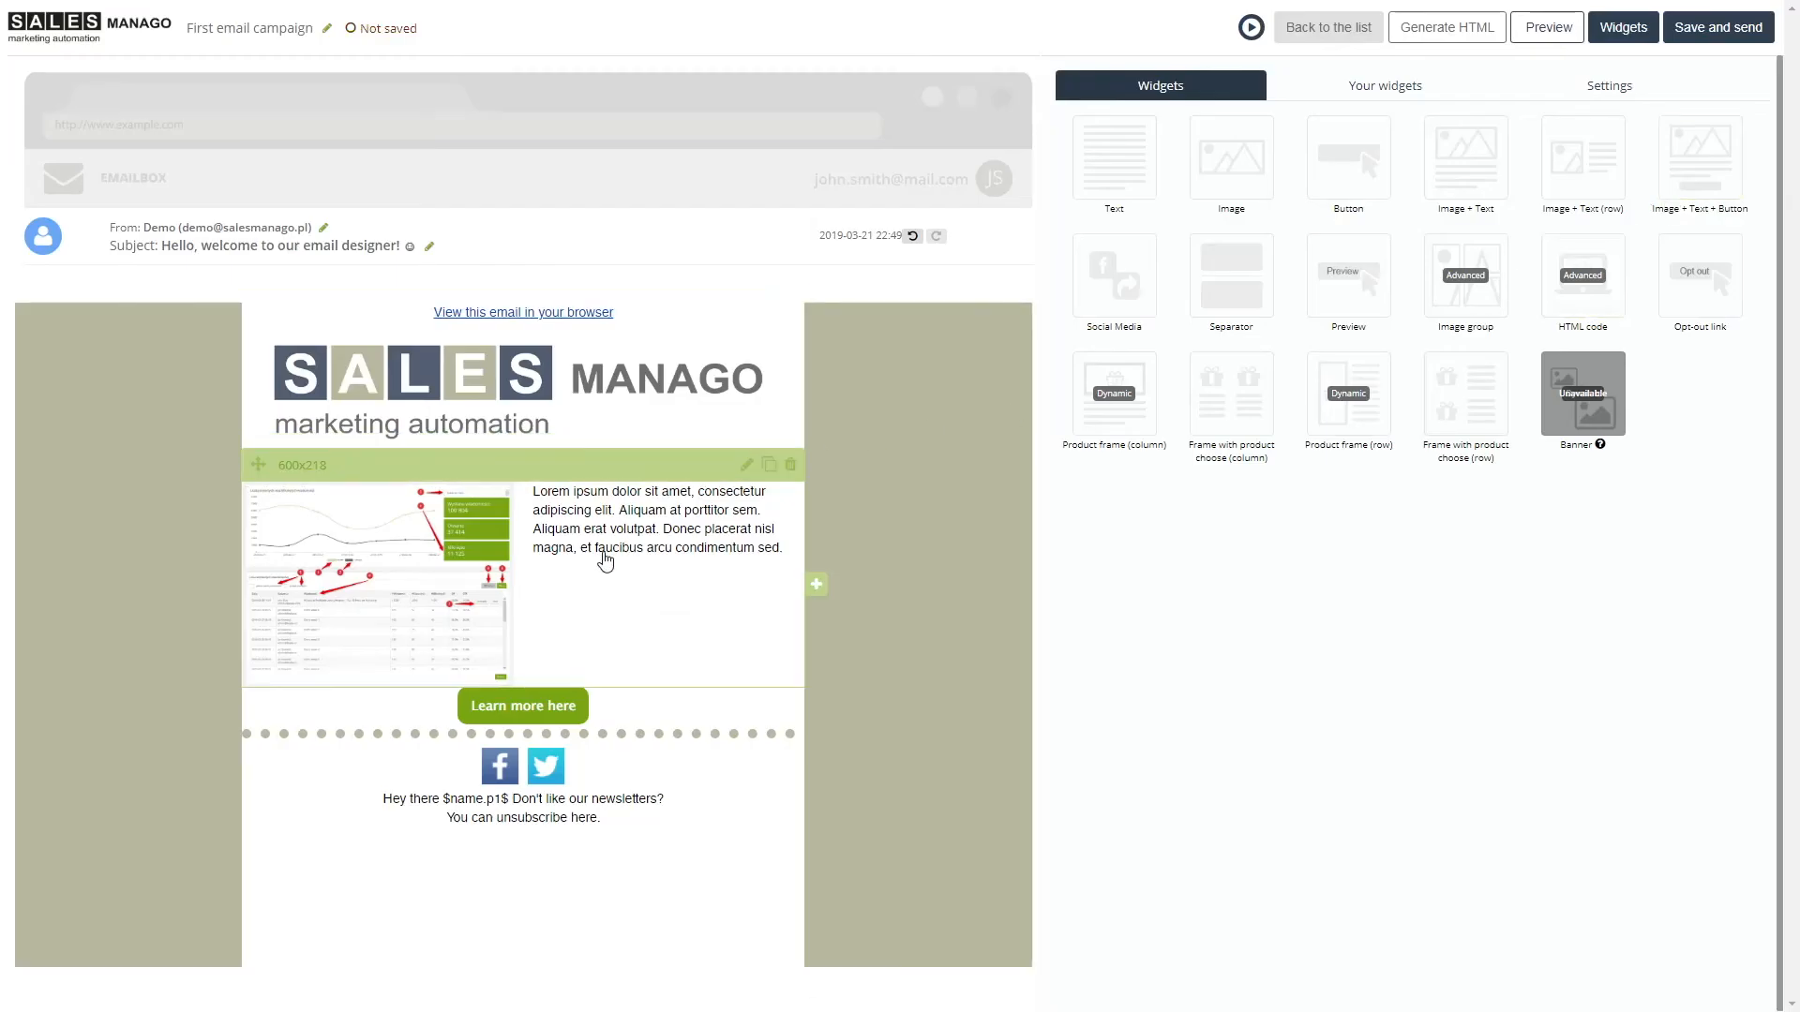
# Open the image-and-text row for editing, and set the font of its whole text to Lucida.
pyautogui.click(746, 464)
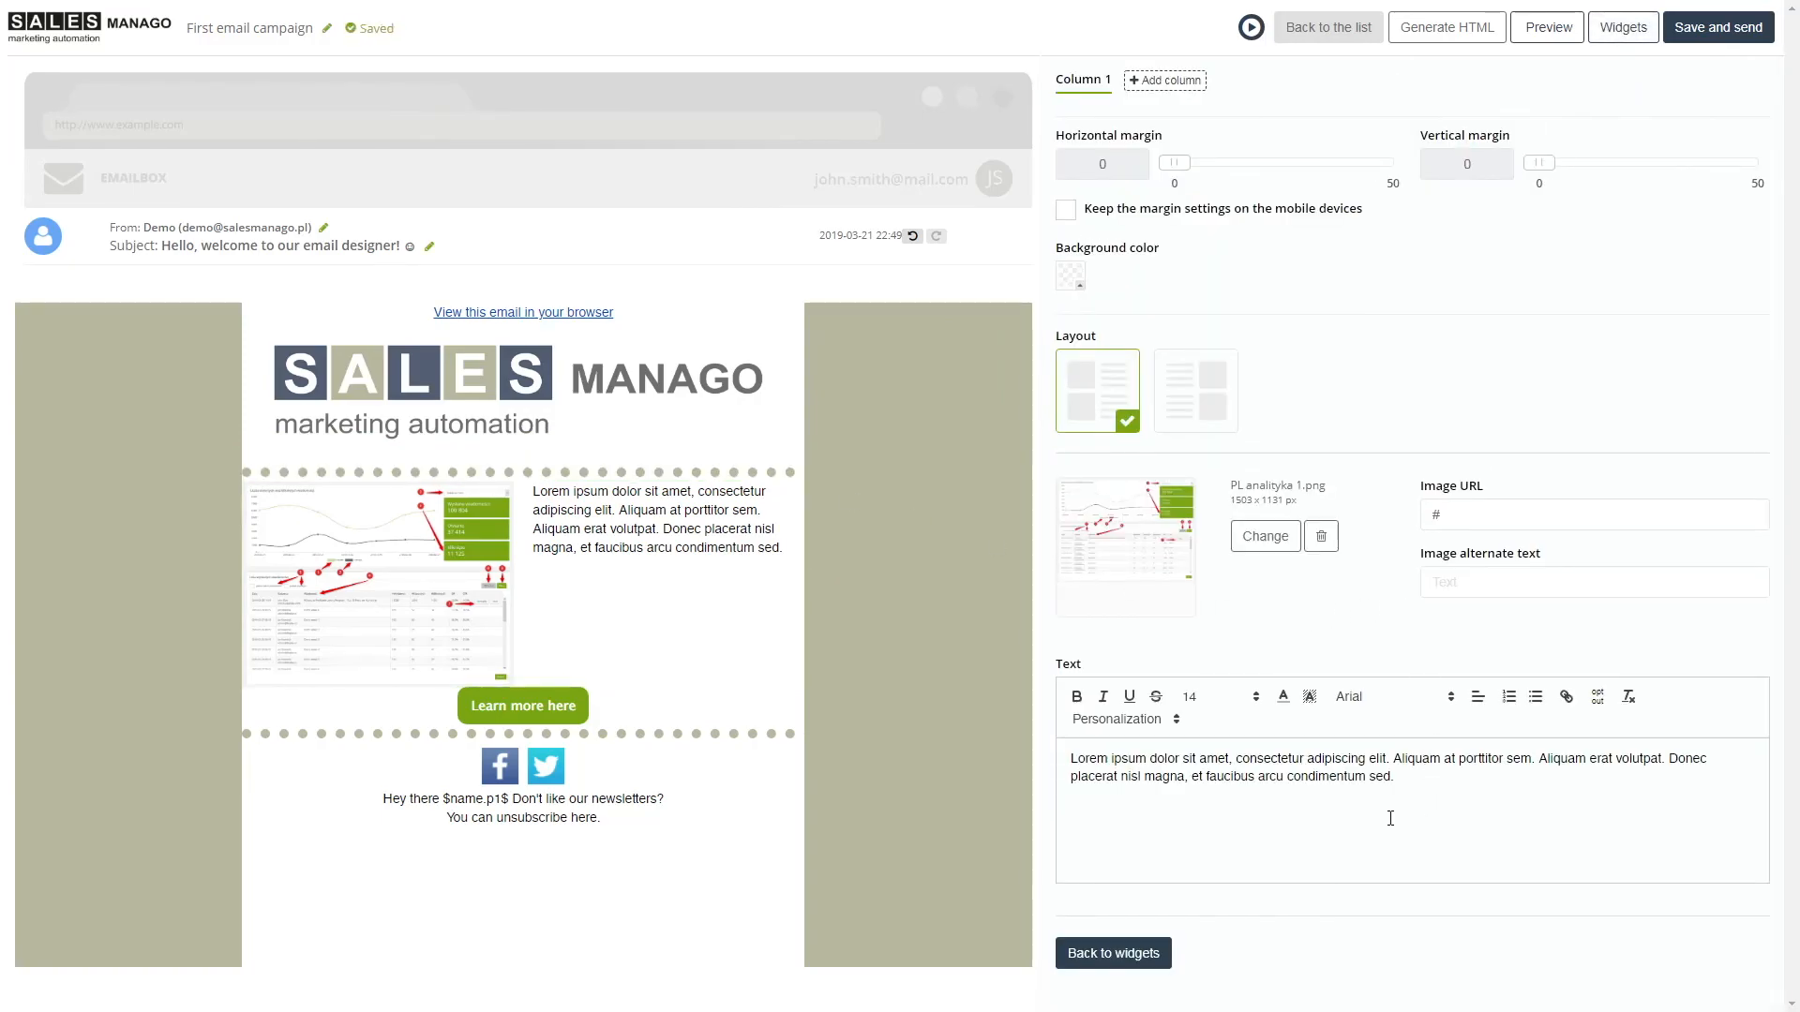
pyautogui.moveTo(1314, 865); pyautogui.dragTo(973, 657)
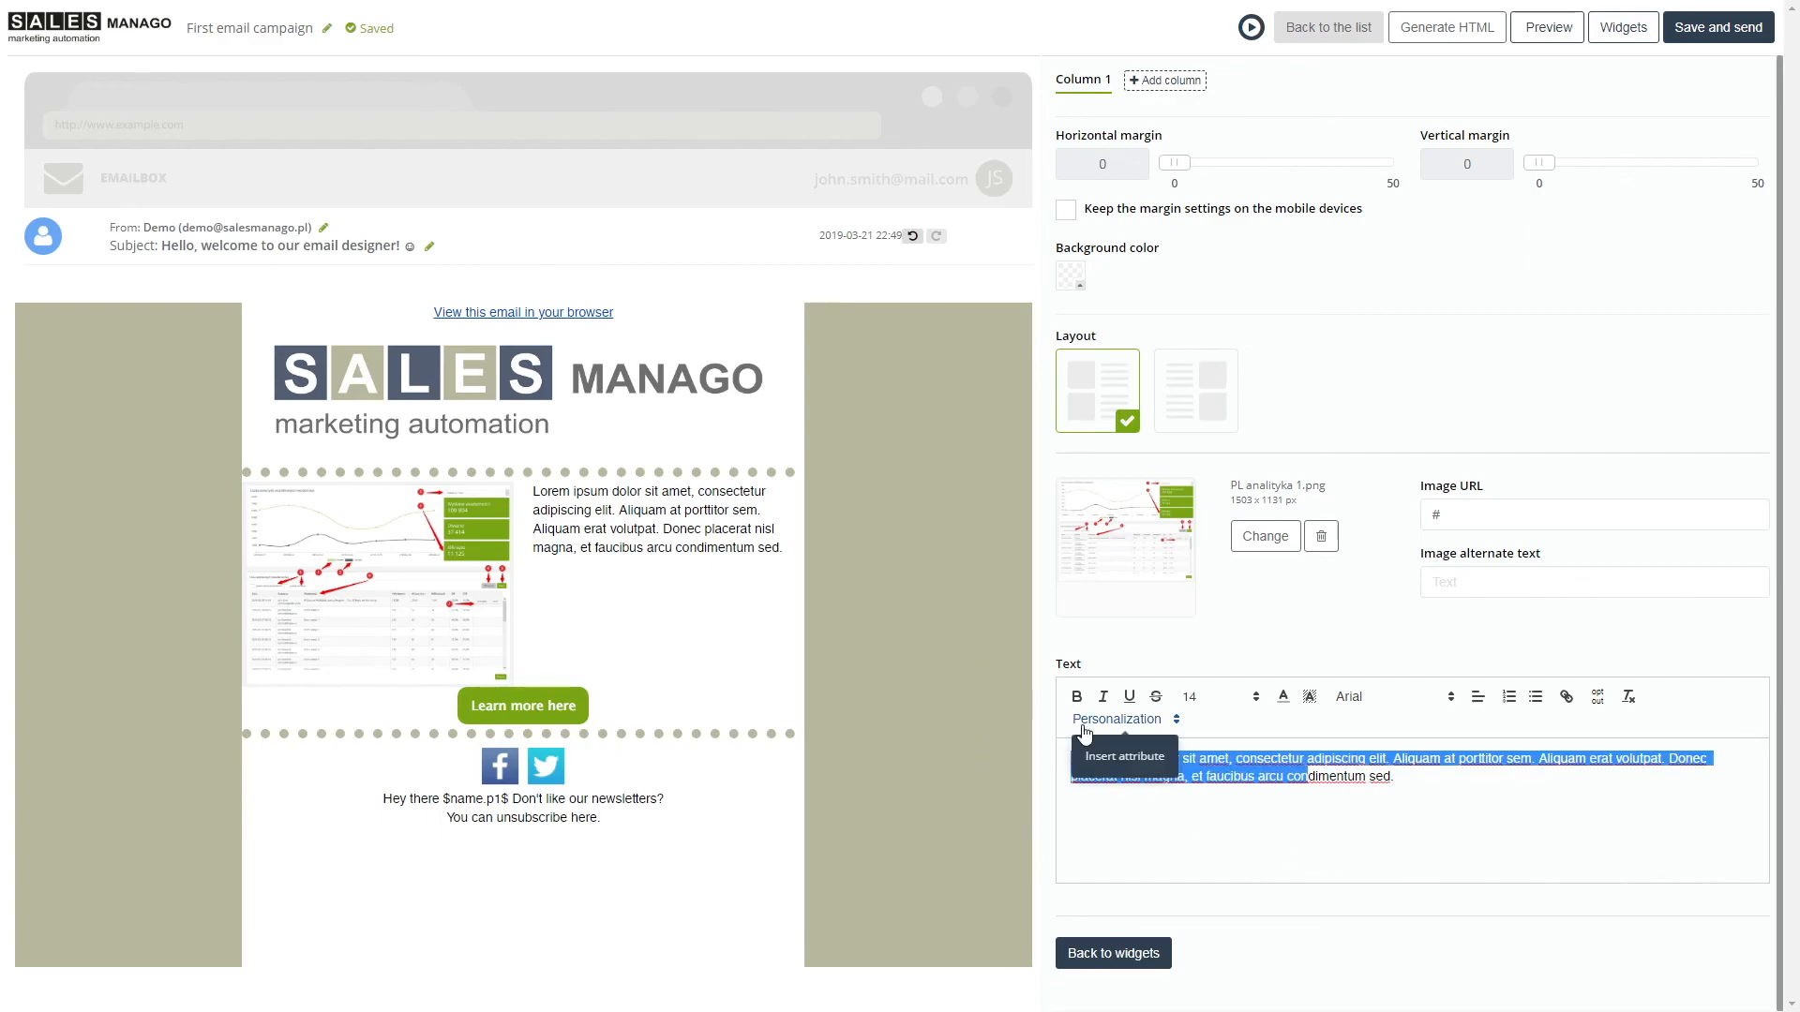
pyautogui.click(1450, 697)
pyautogui.scroll(-3, 1427, 829)
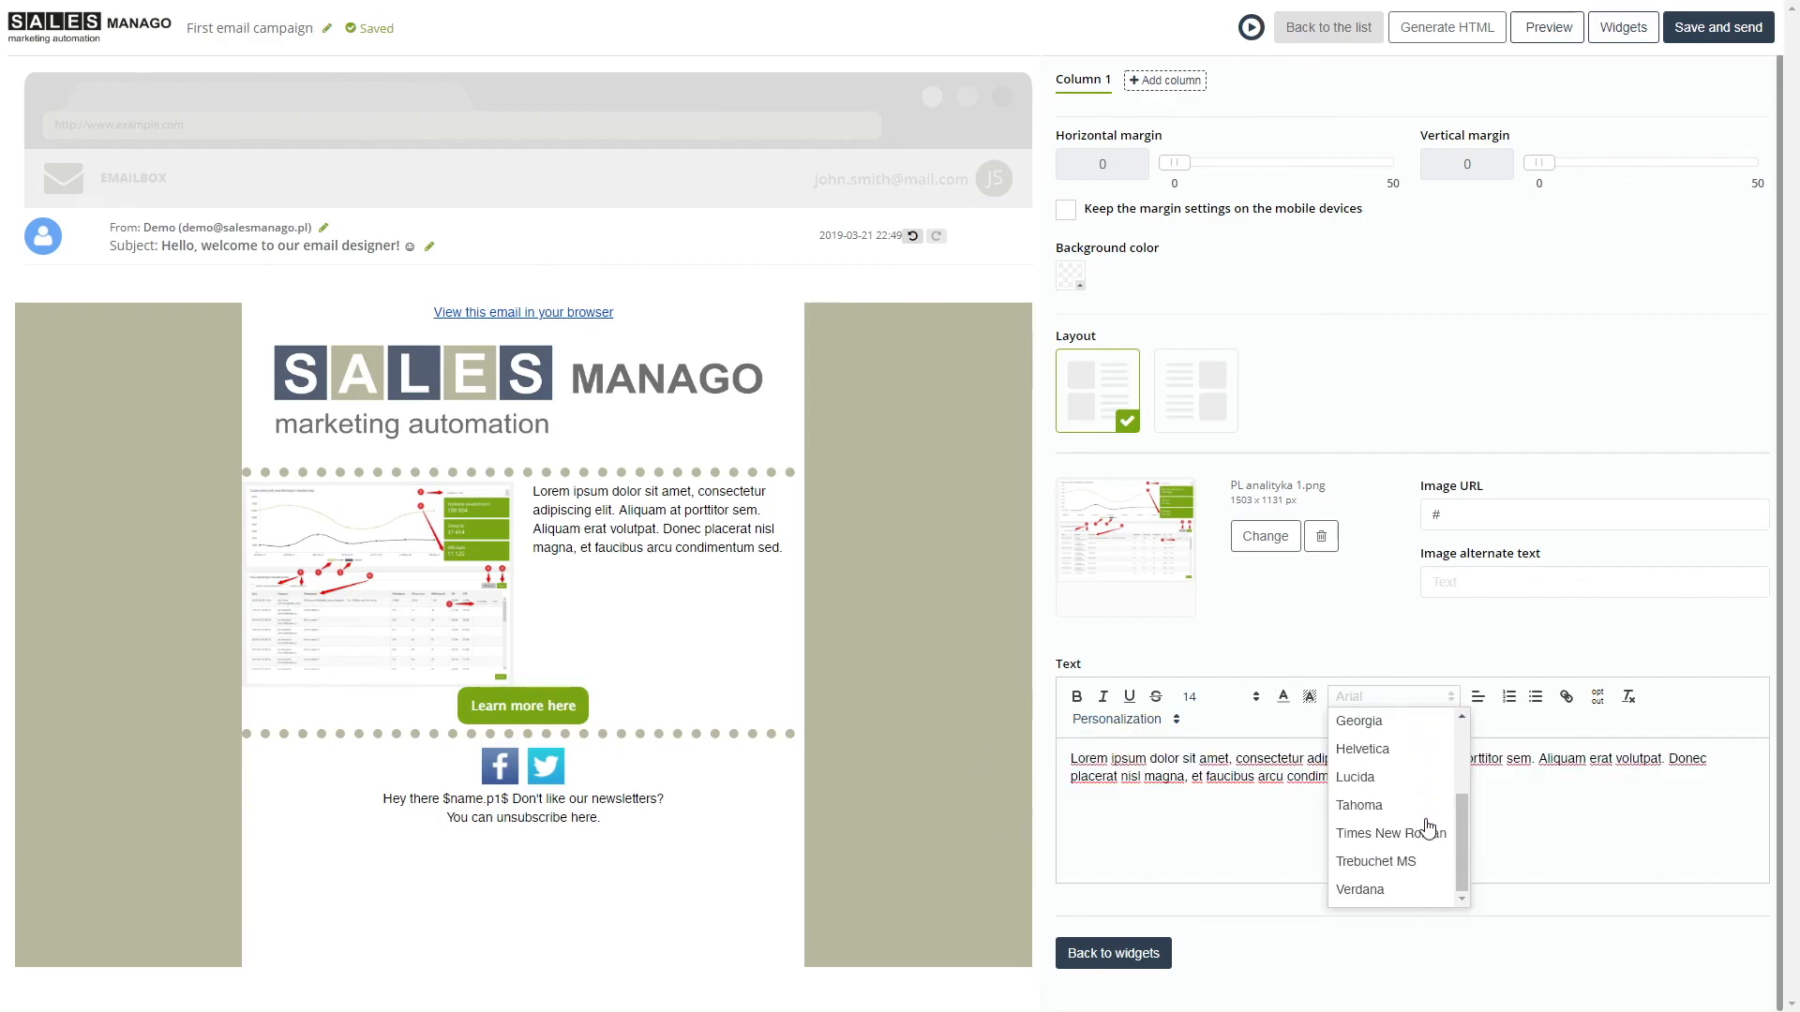
pyautogui.click(1382, 778)
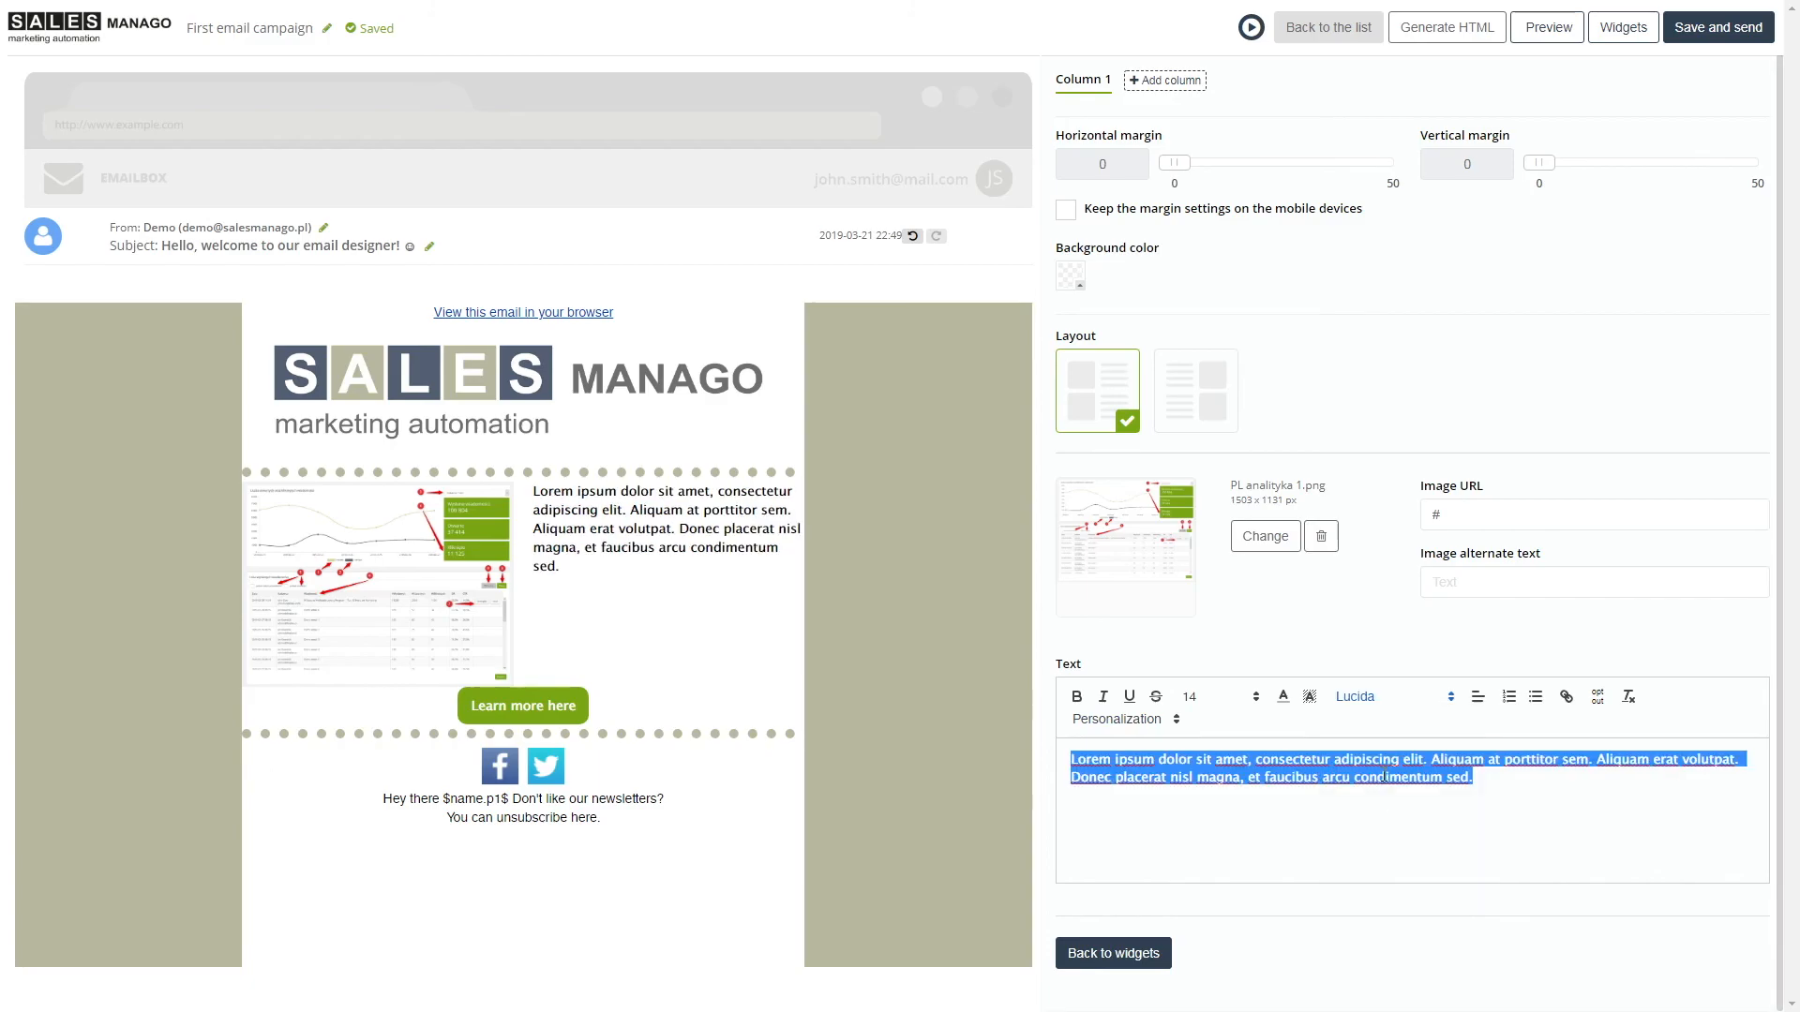
# Try font size 24 on the row's text, and set it back to 14.
pyautogui.click(1260, 705)
pyautogui.click(1218, 870)
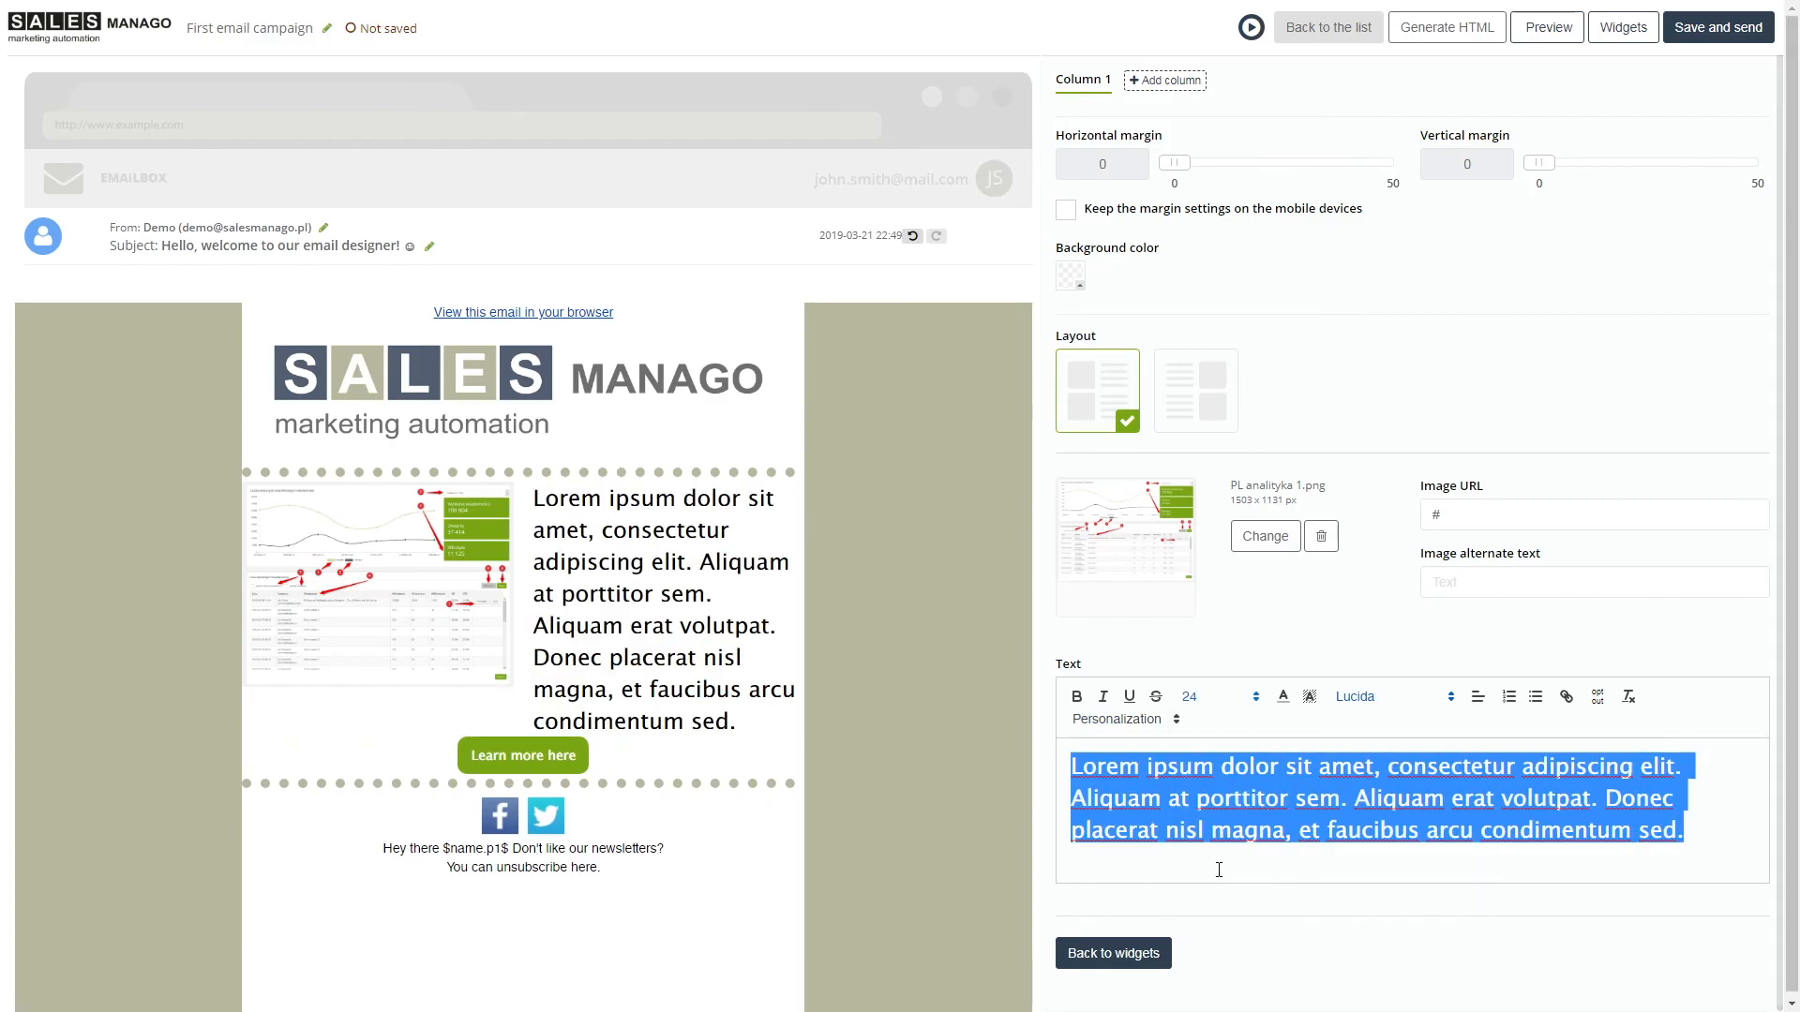
pyautogui.click(1256, 699)
pyautogui.click(1213, 815)
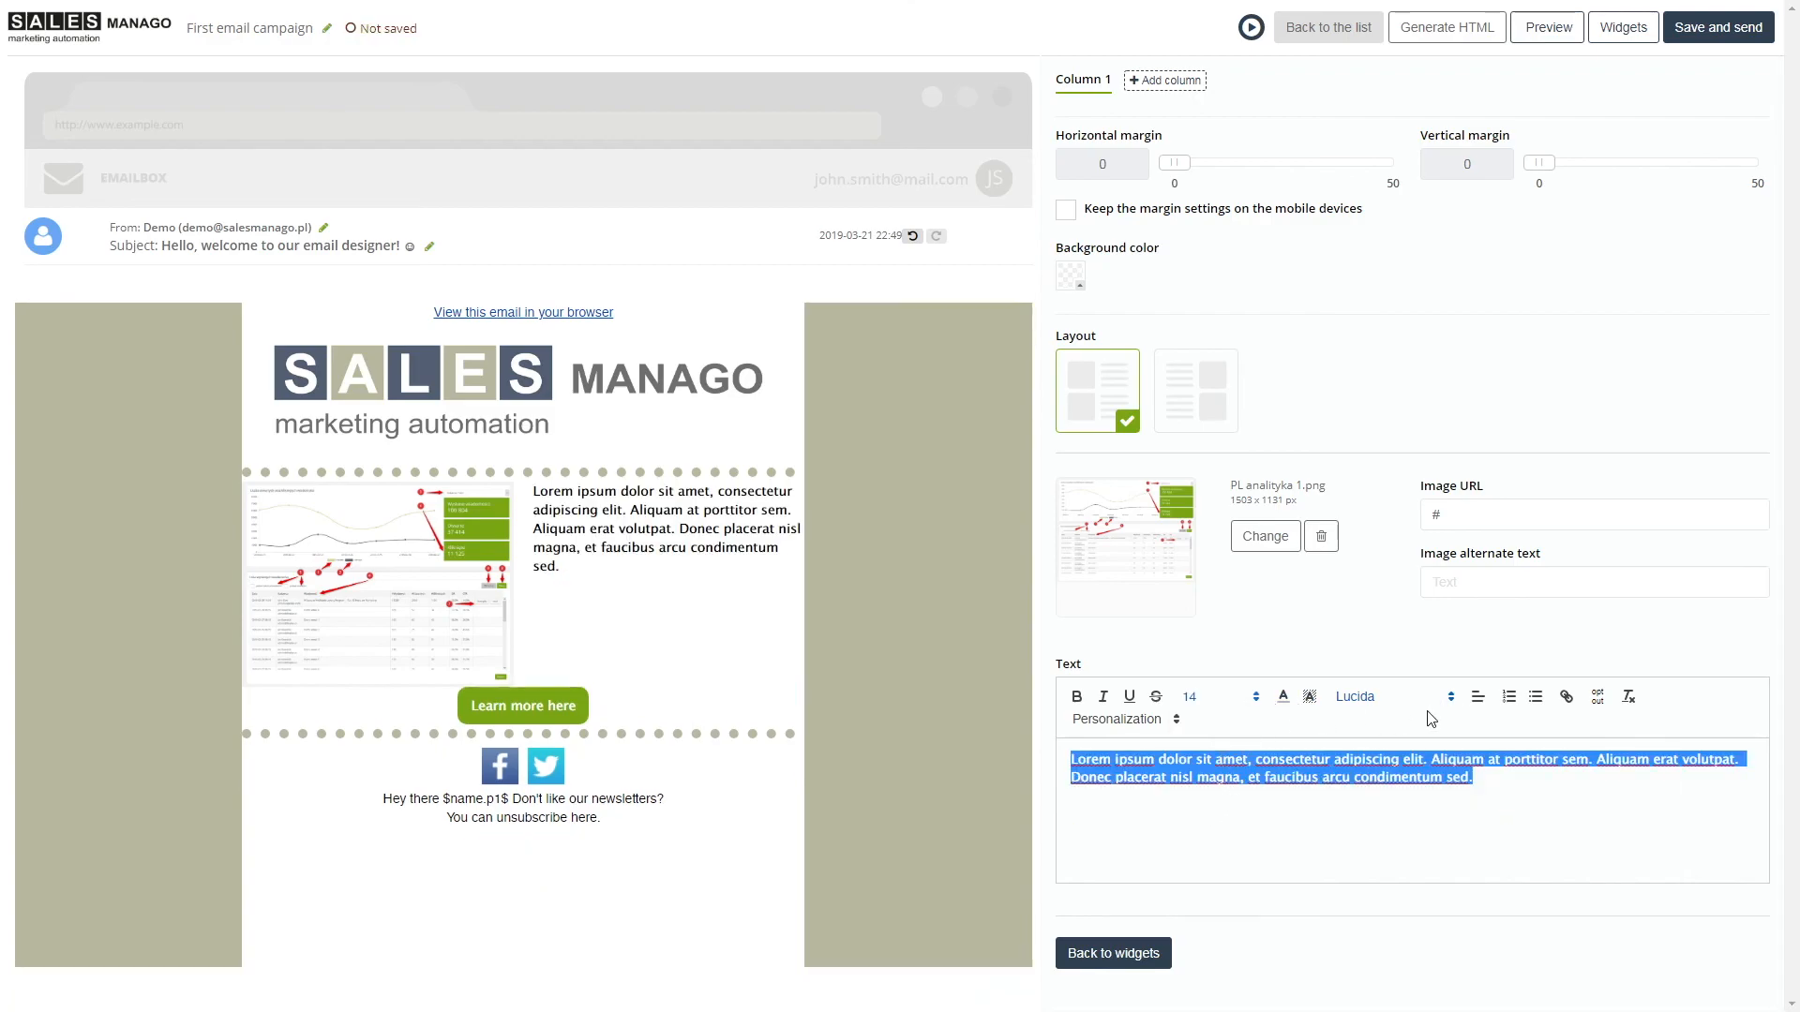
# Color the row's whole text gray, and set the words "Lorem ipsum" to font size 18.
pyautogui.click(1284, 698)
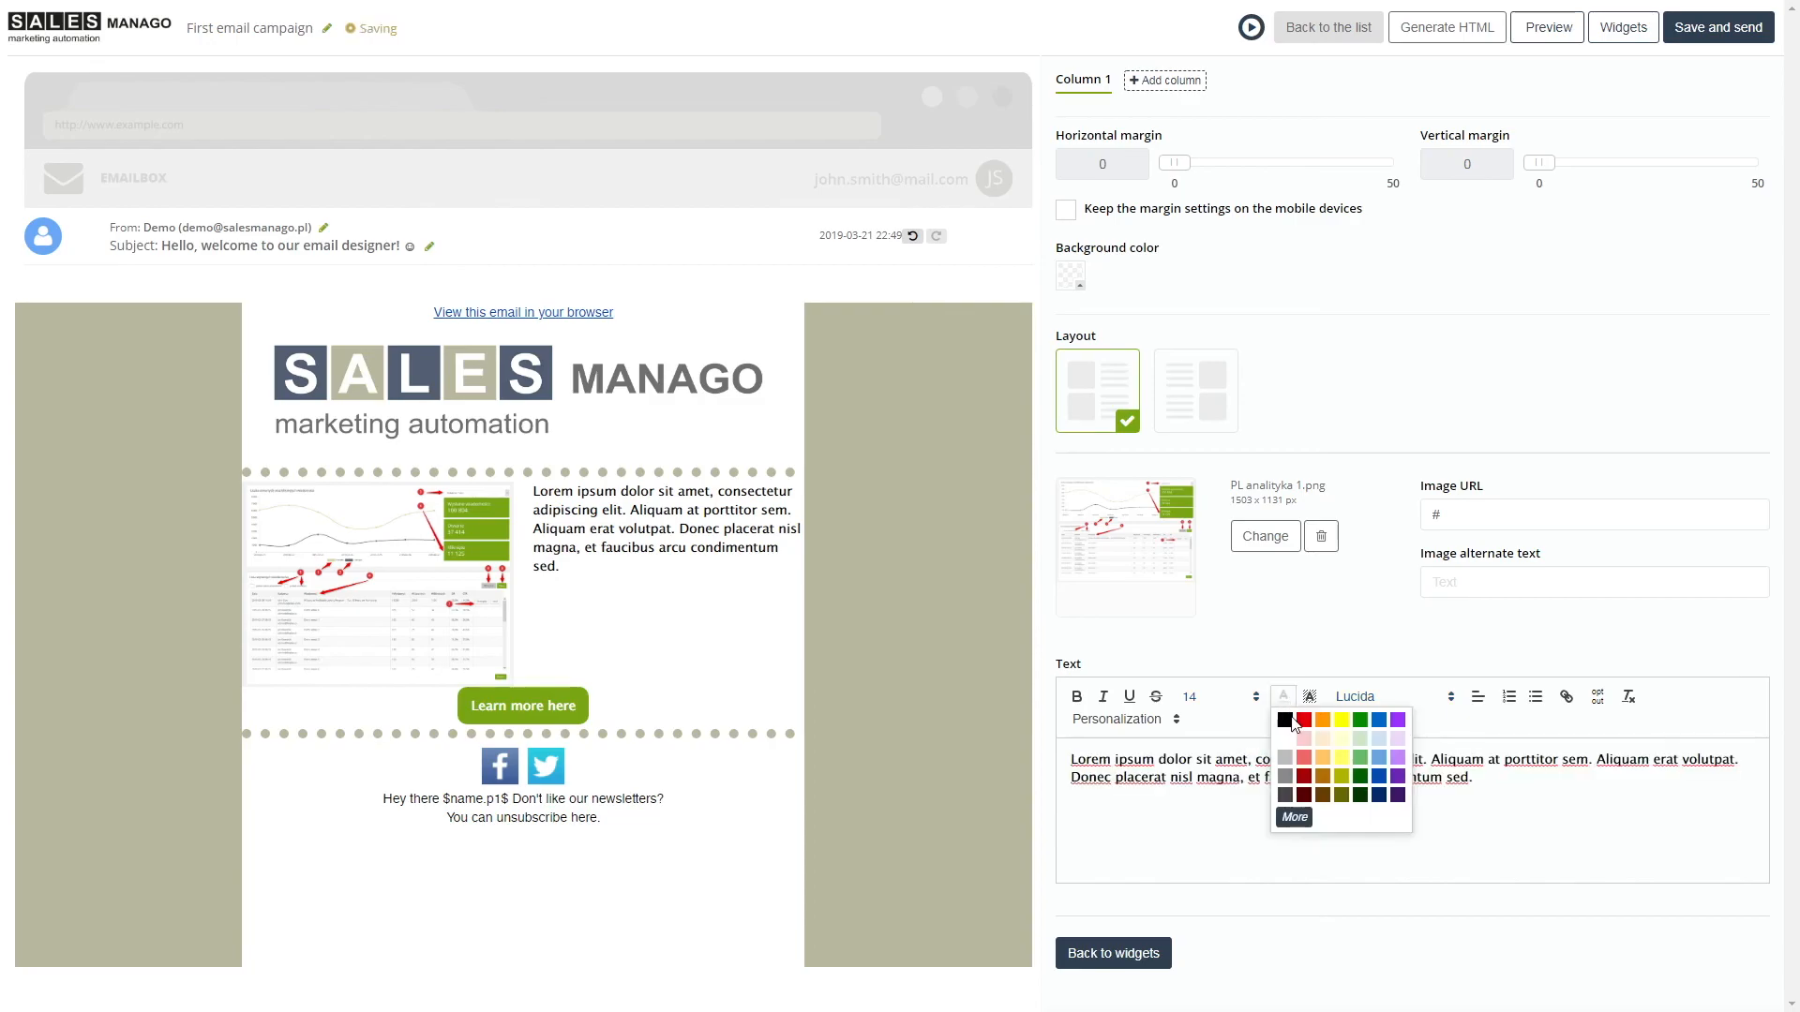
pyautogui.tripleClick(1279, 793)
pyautogui.moveTo(1154, 761); pyautogui.dragTo(1070, 761)
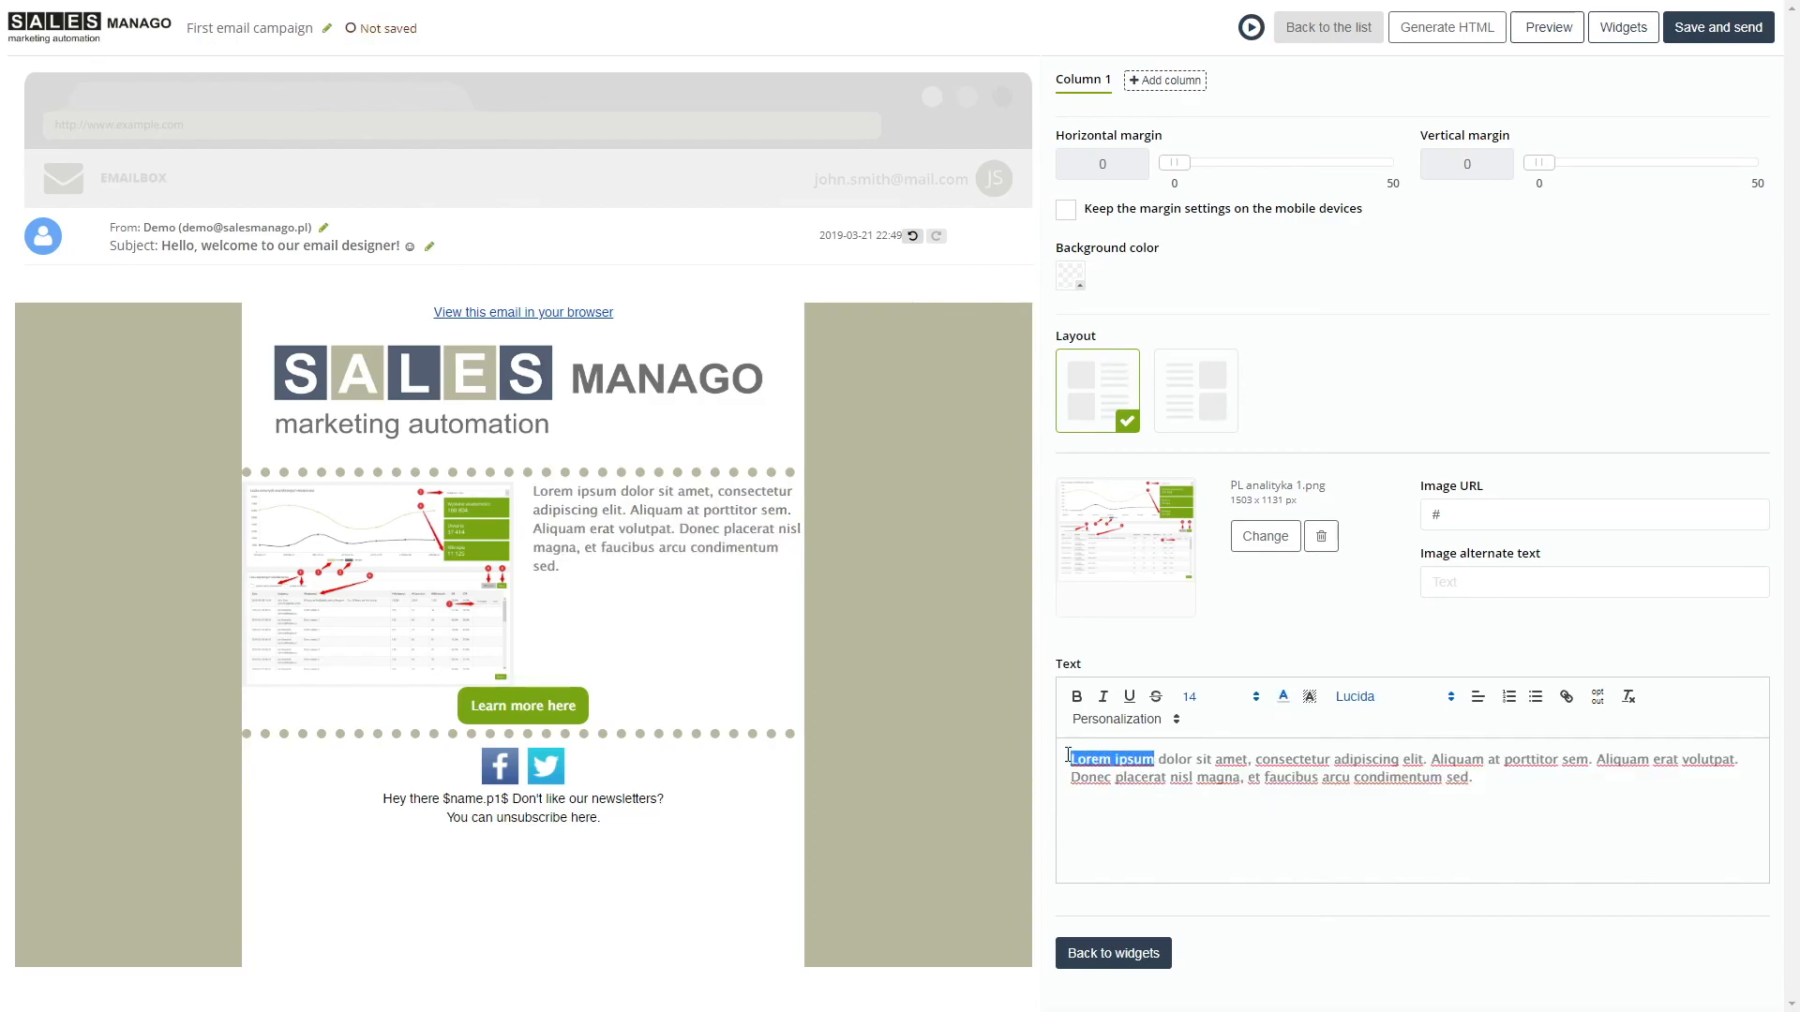
pyautogui.click(1255, 710)
pyautogui.click(1217, 828)
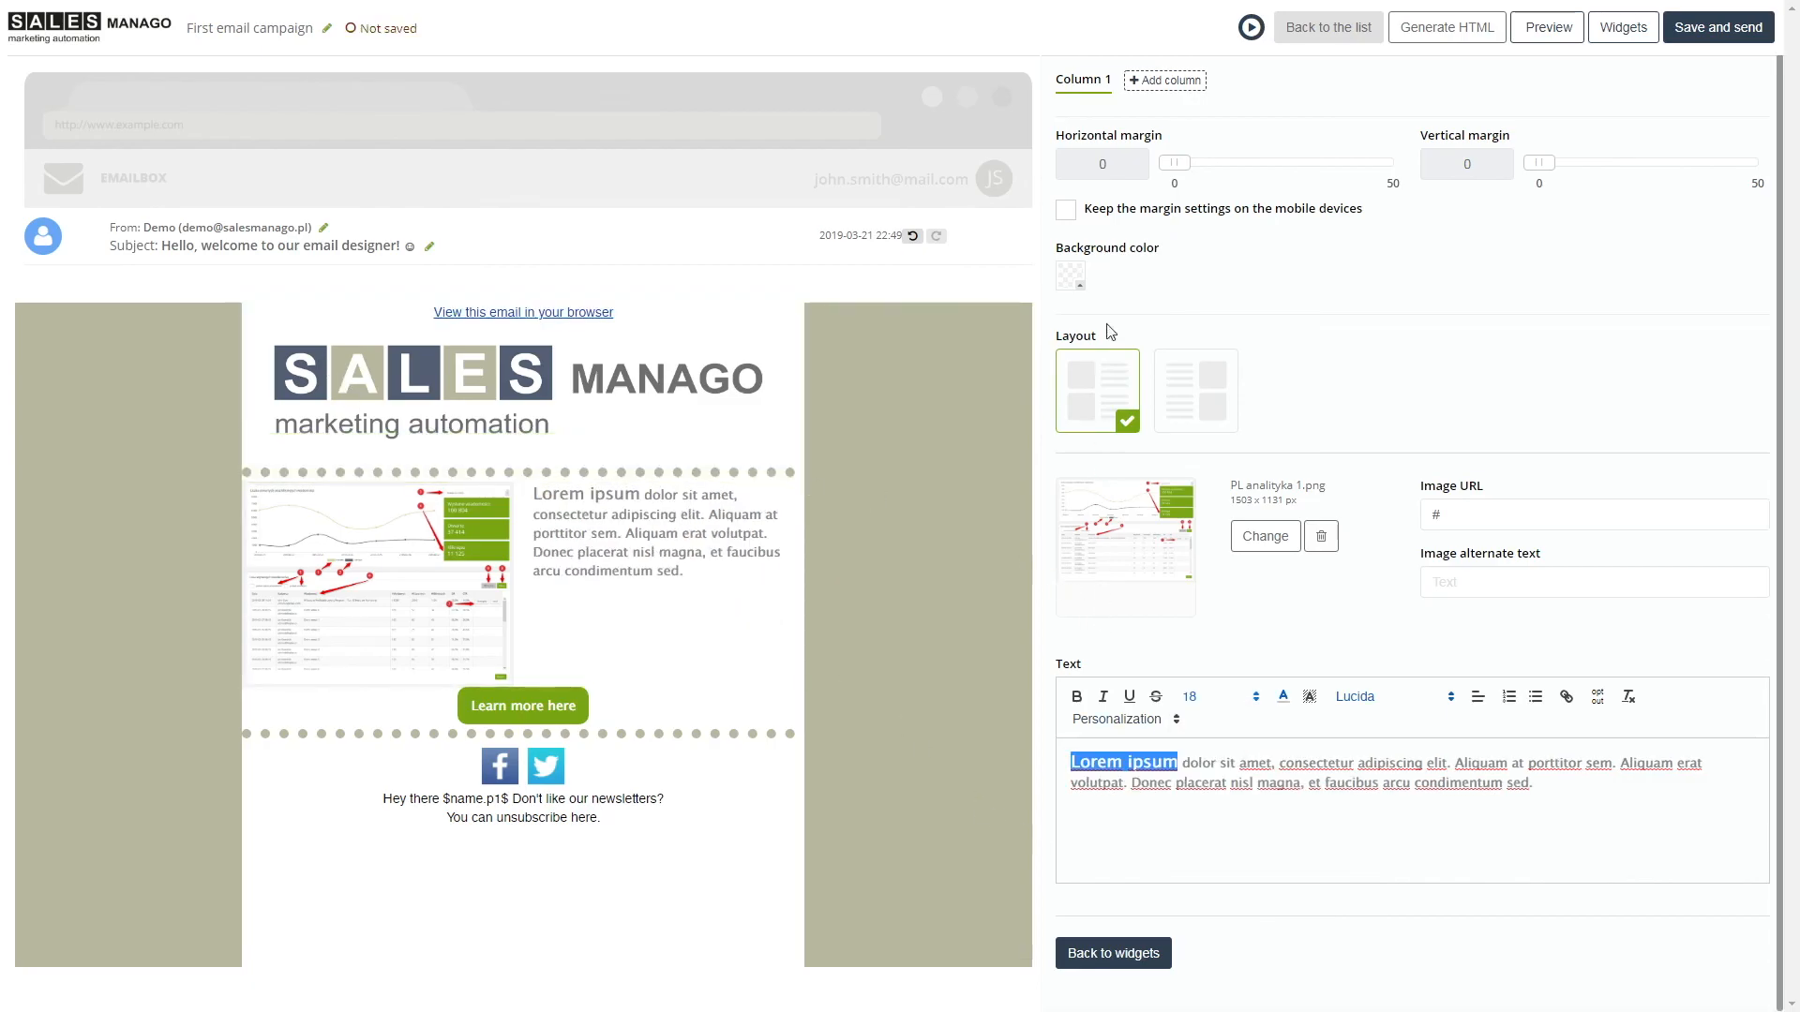
# Add a Text widget directly below the upper separator, and set its vertical margin to 24.
pyautogui.click(1623, 26)
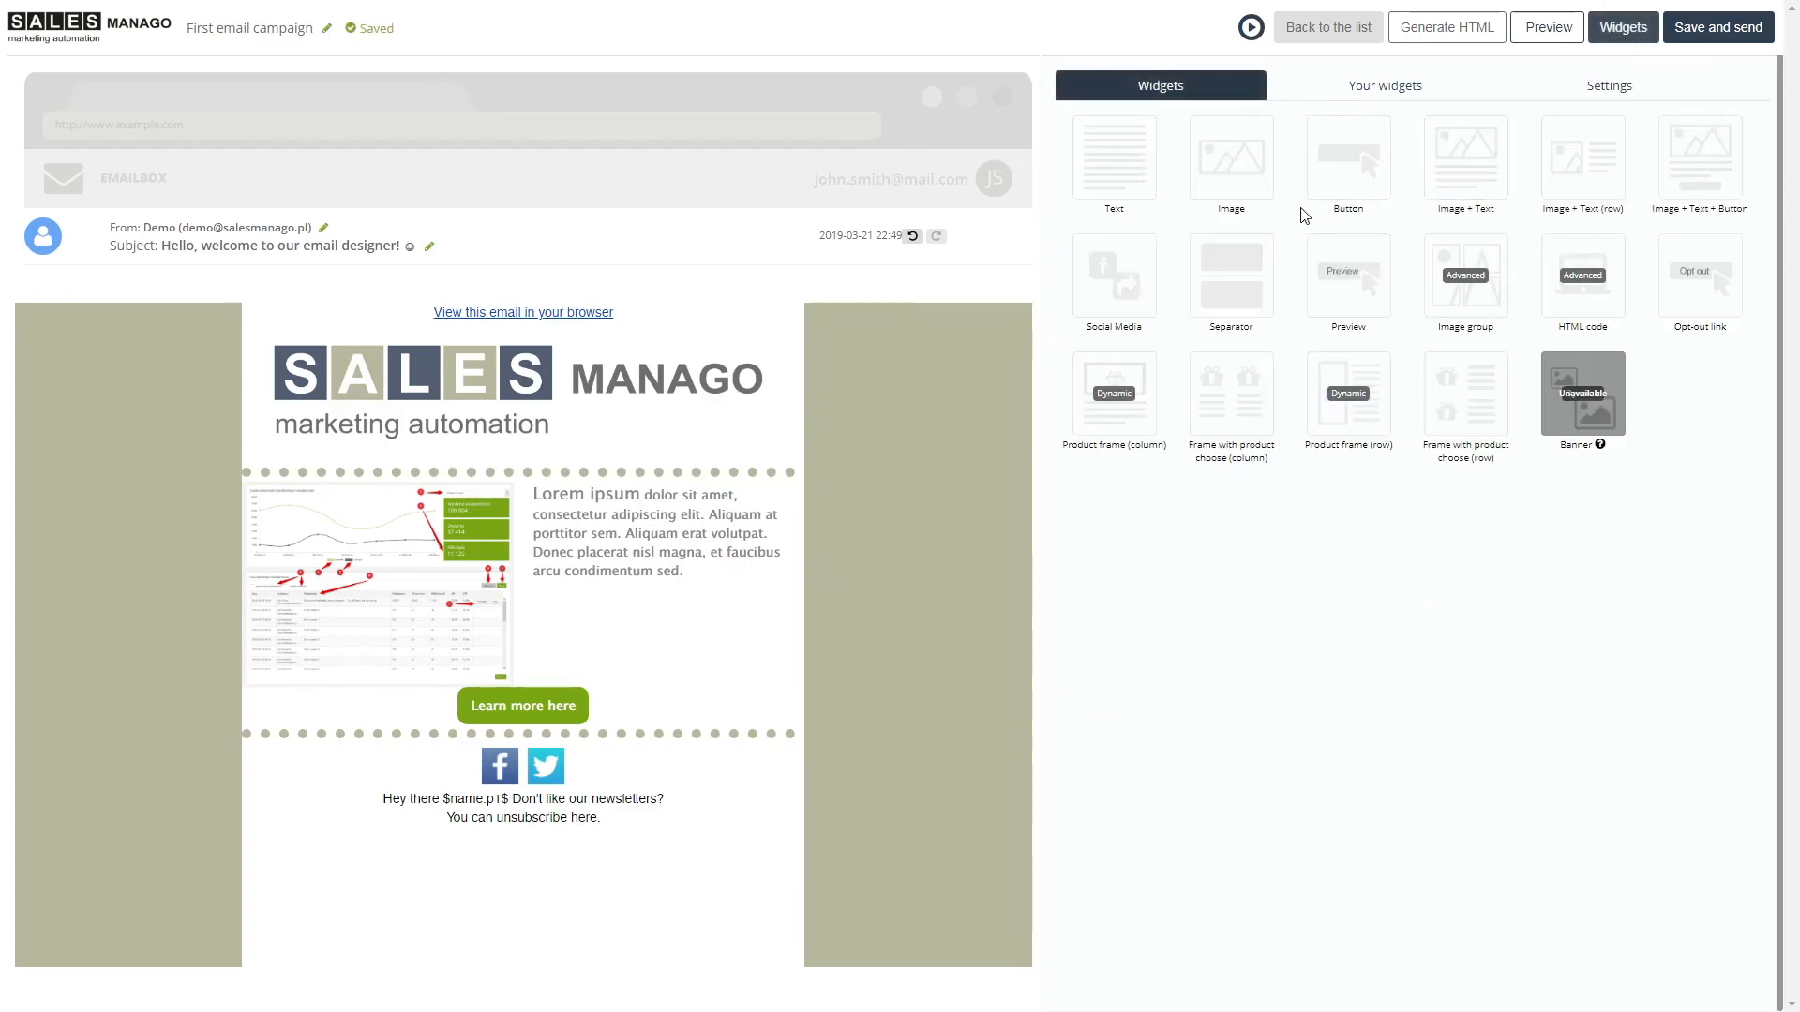
pyautogui.moveTo(1137, 172); pyautogui.dragTo(547, 586)
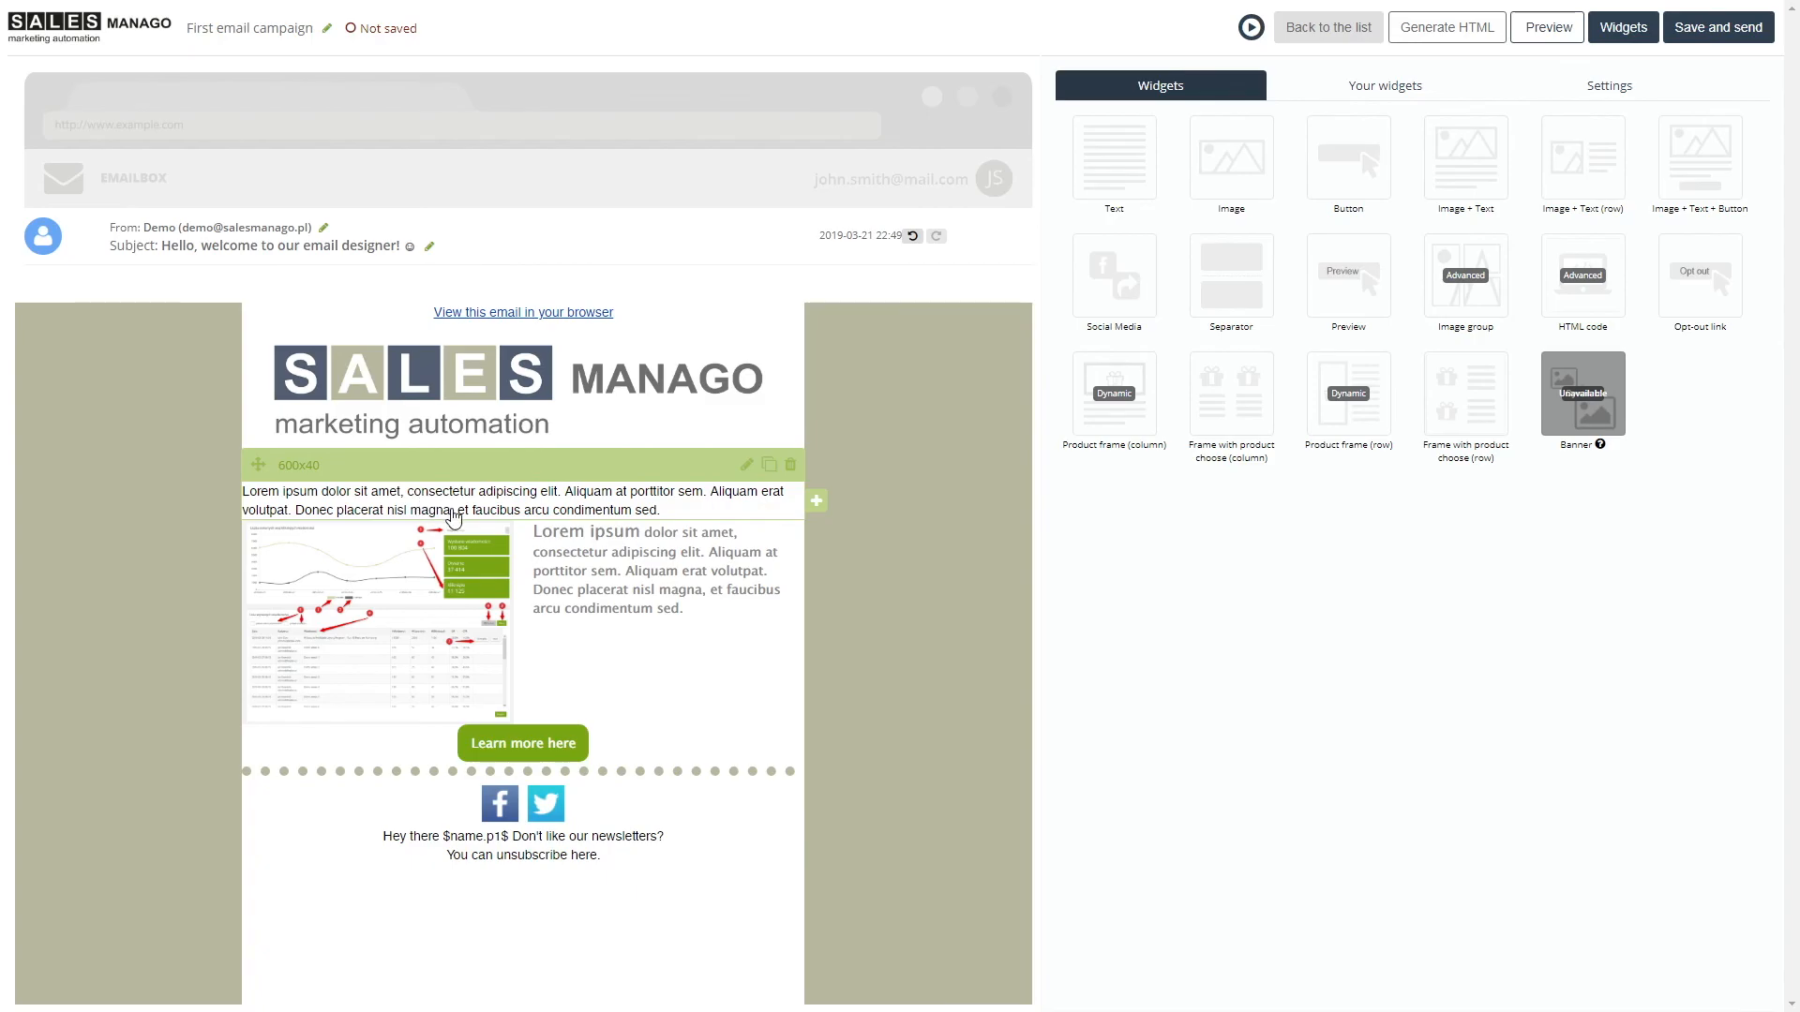
pyautogui.click(736, 497)
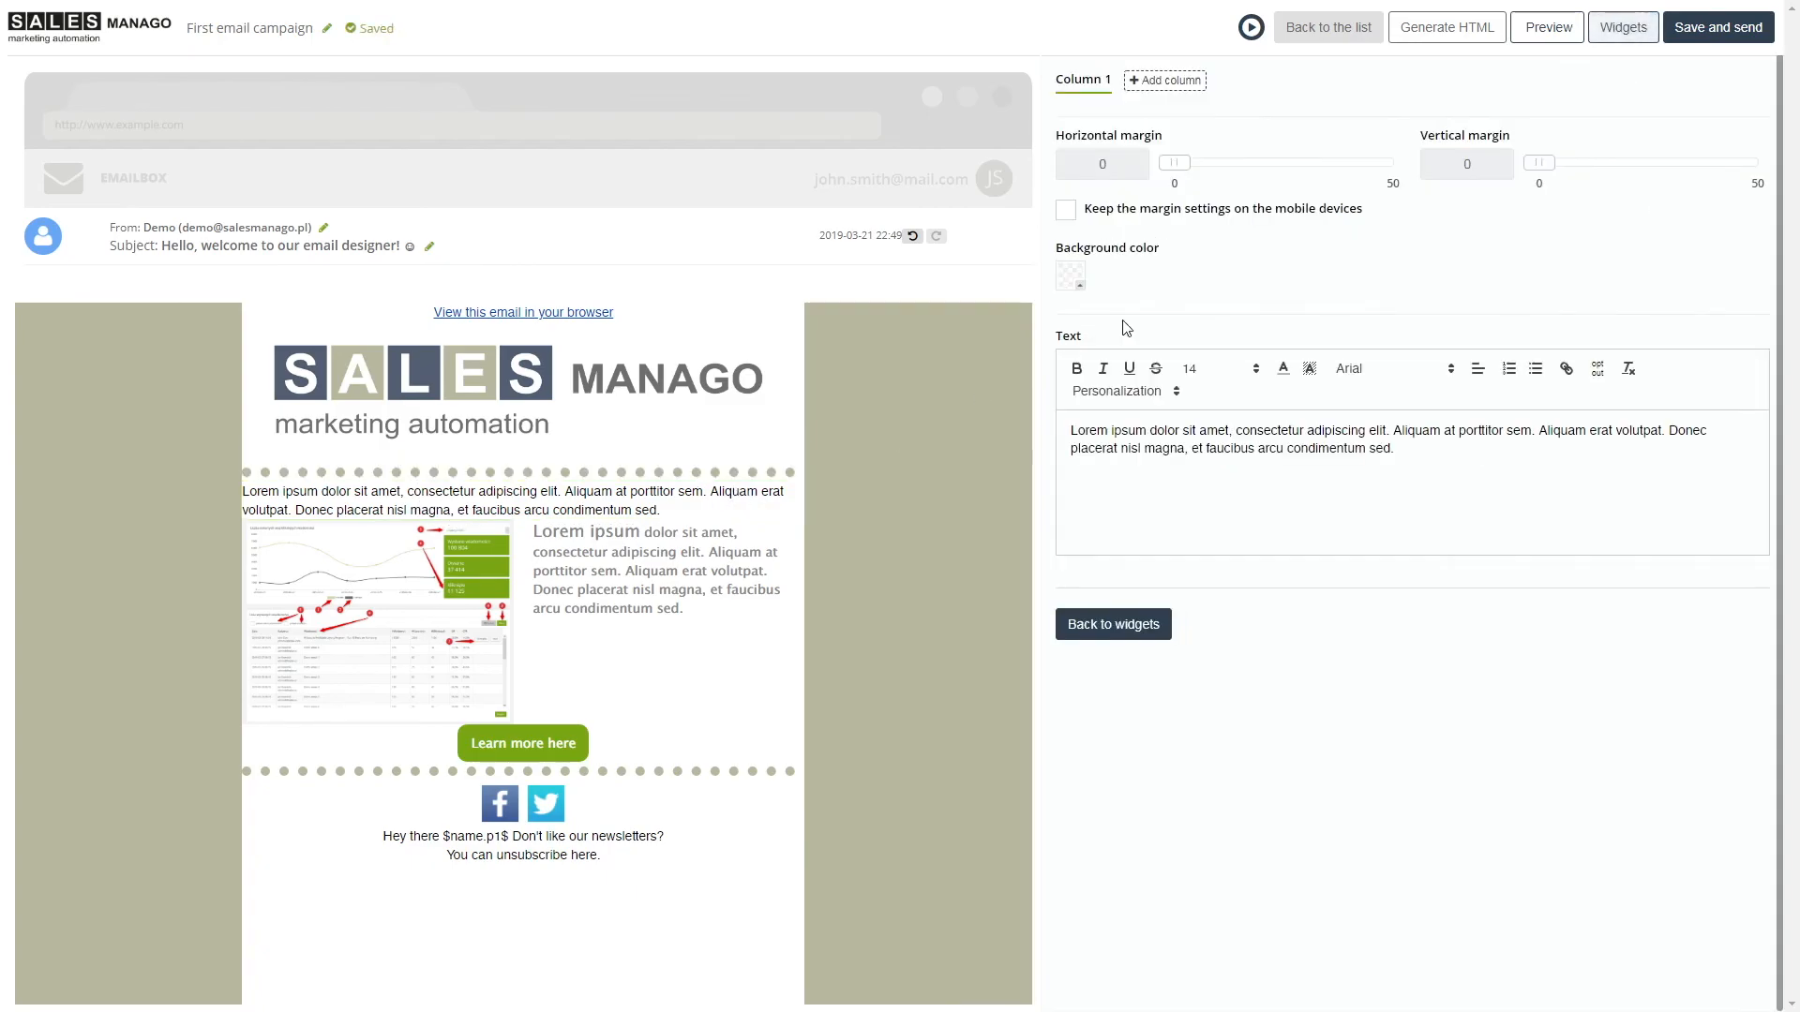
pyautogui.moveTo(1539, 164); pyautogui.dragTo(1654, 169)
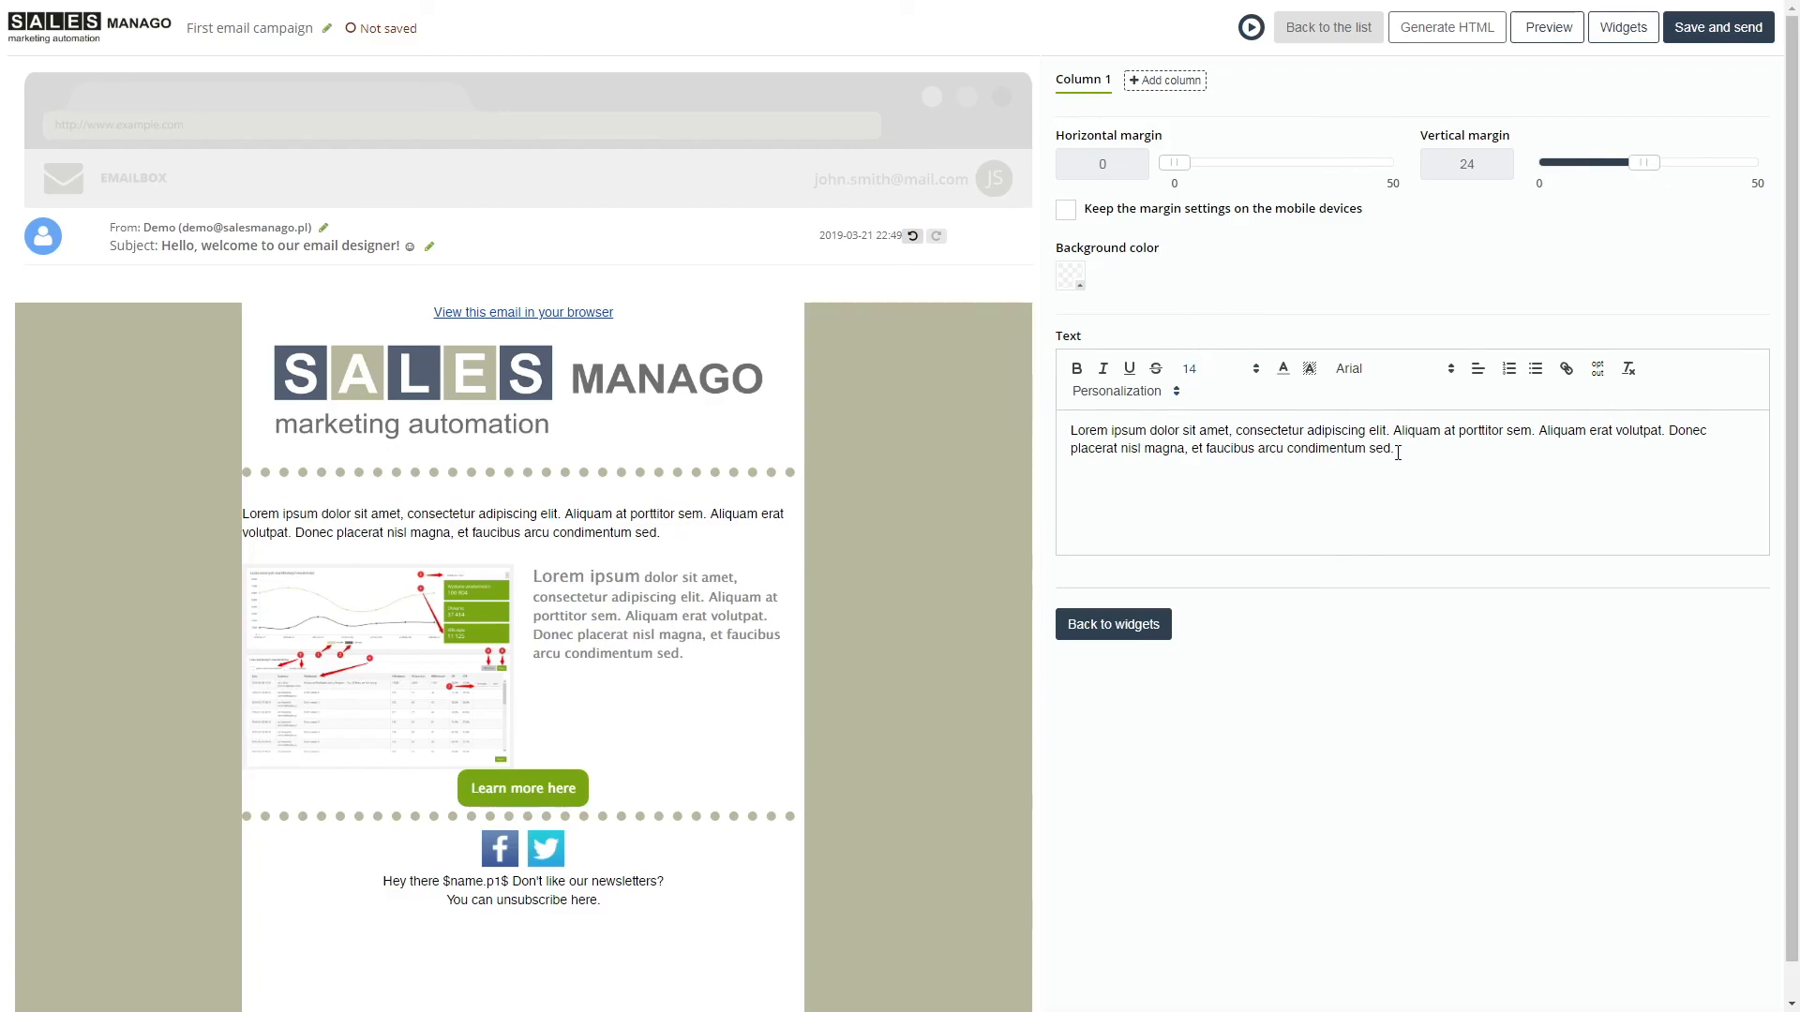
# Replace the placeholder text with the greeting "Hello" followed by the $name.p1$ personalization attribute.
pyautogui.moveTo(1398, 452); pyautogui.dragTo(1007, 421)
pyautogui.write('Hello')
pyautogui.click(1123, 392)
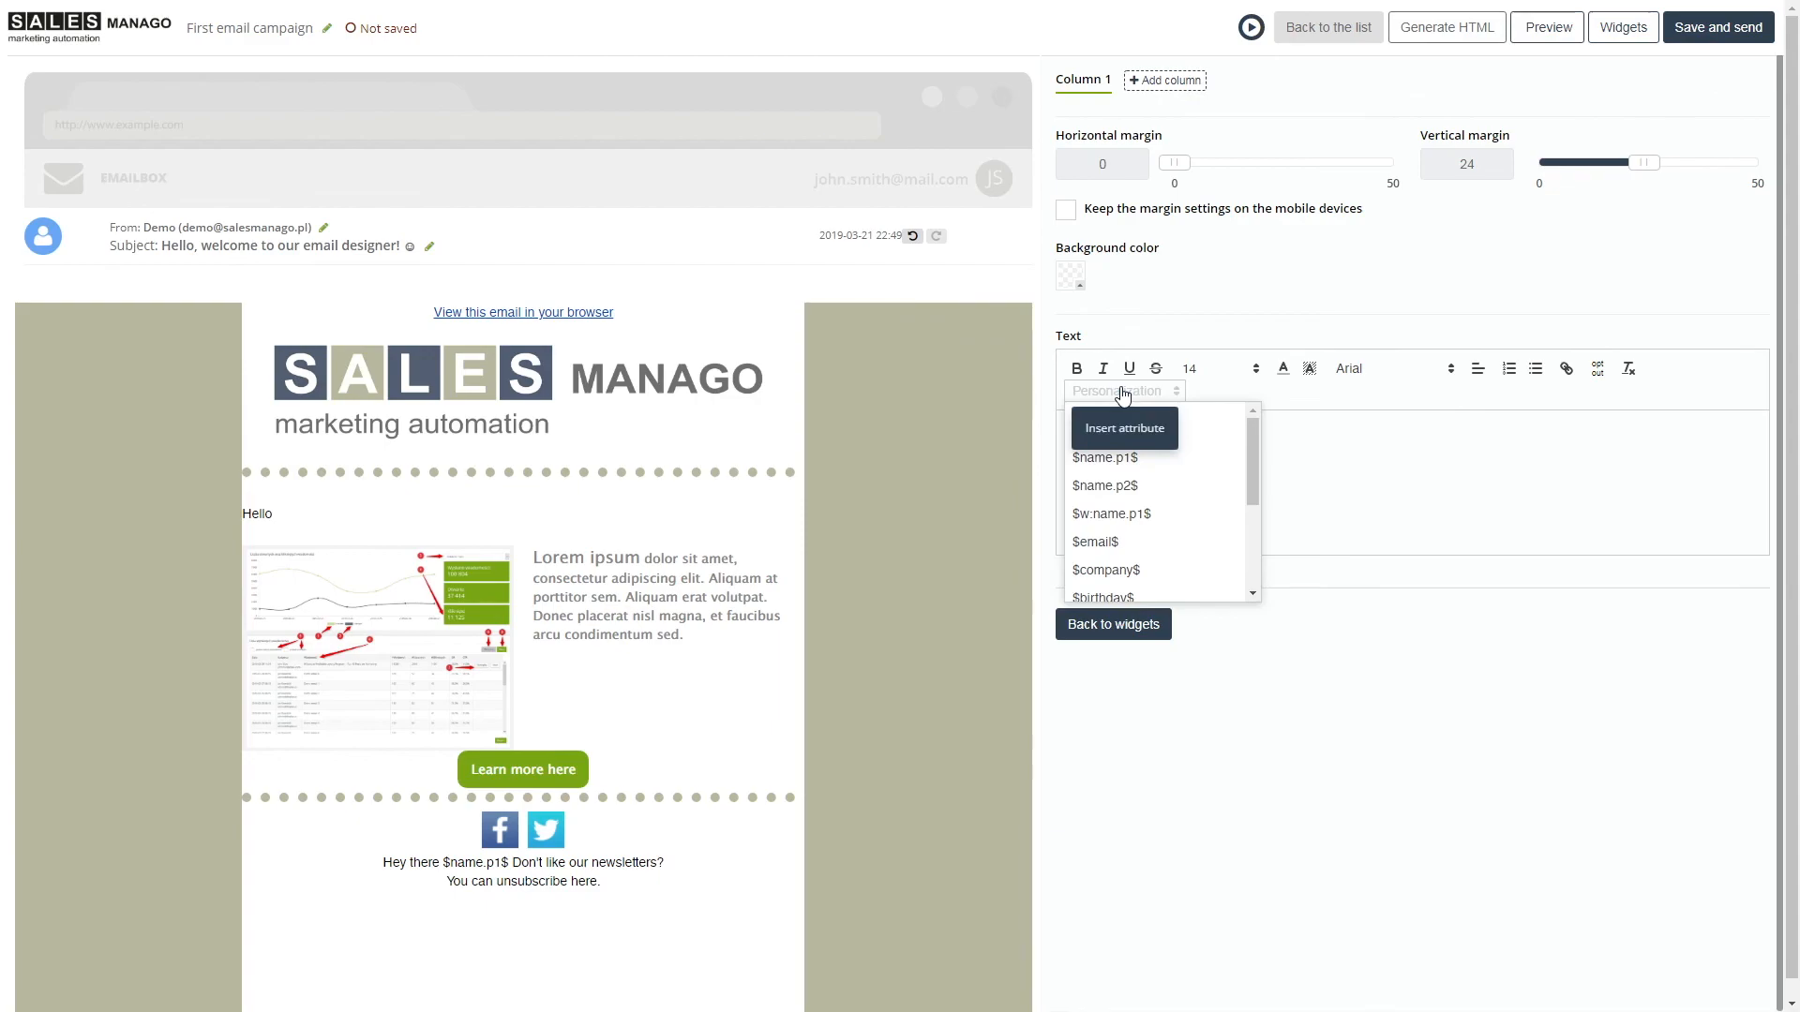
pyautogui.click(1130, 457)
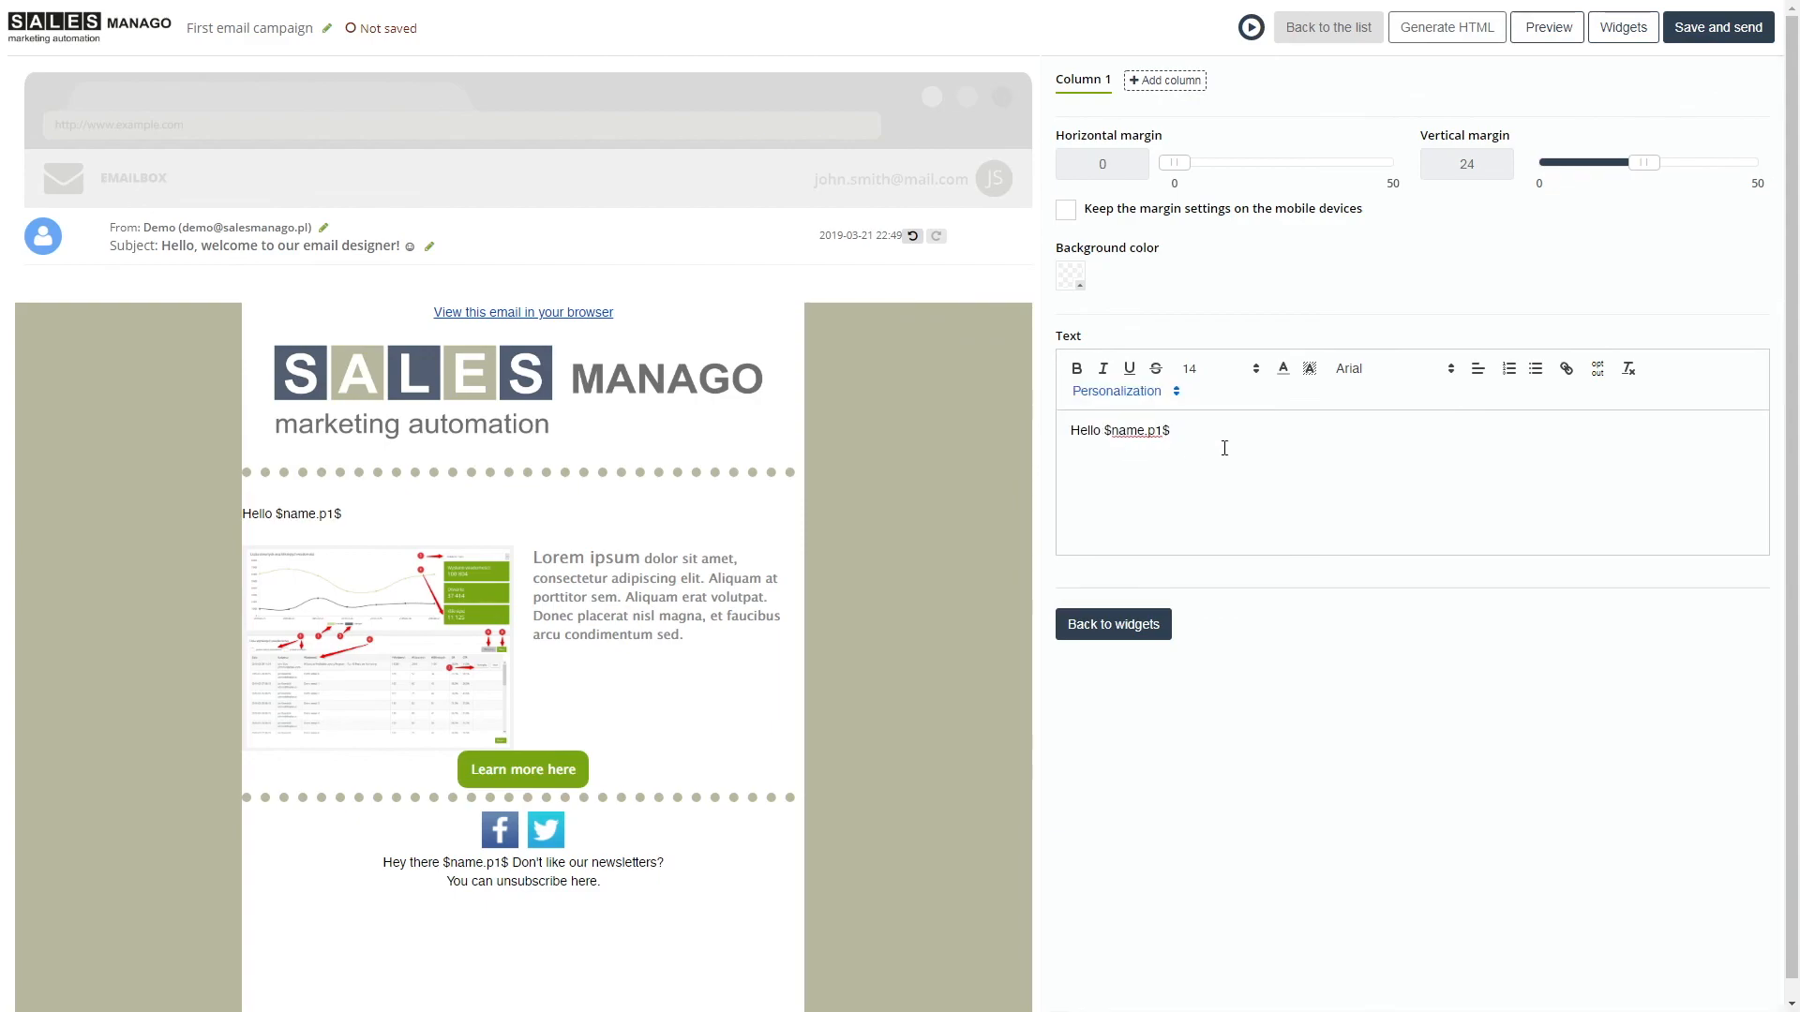
# Below the greeting, after a blank line, write "We have some tips and tricks for you on using the Drag & Drop designer! :)".
pyautogui.press('Return')
pyautogui.write('W')
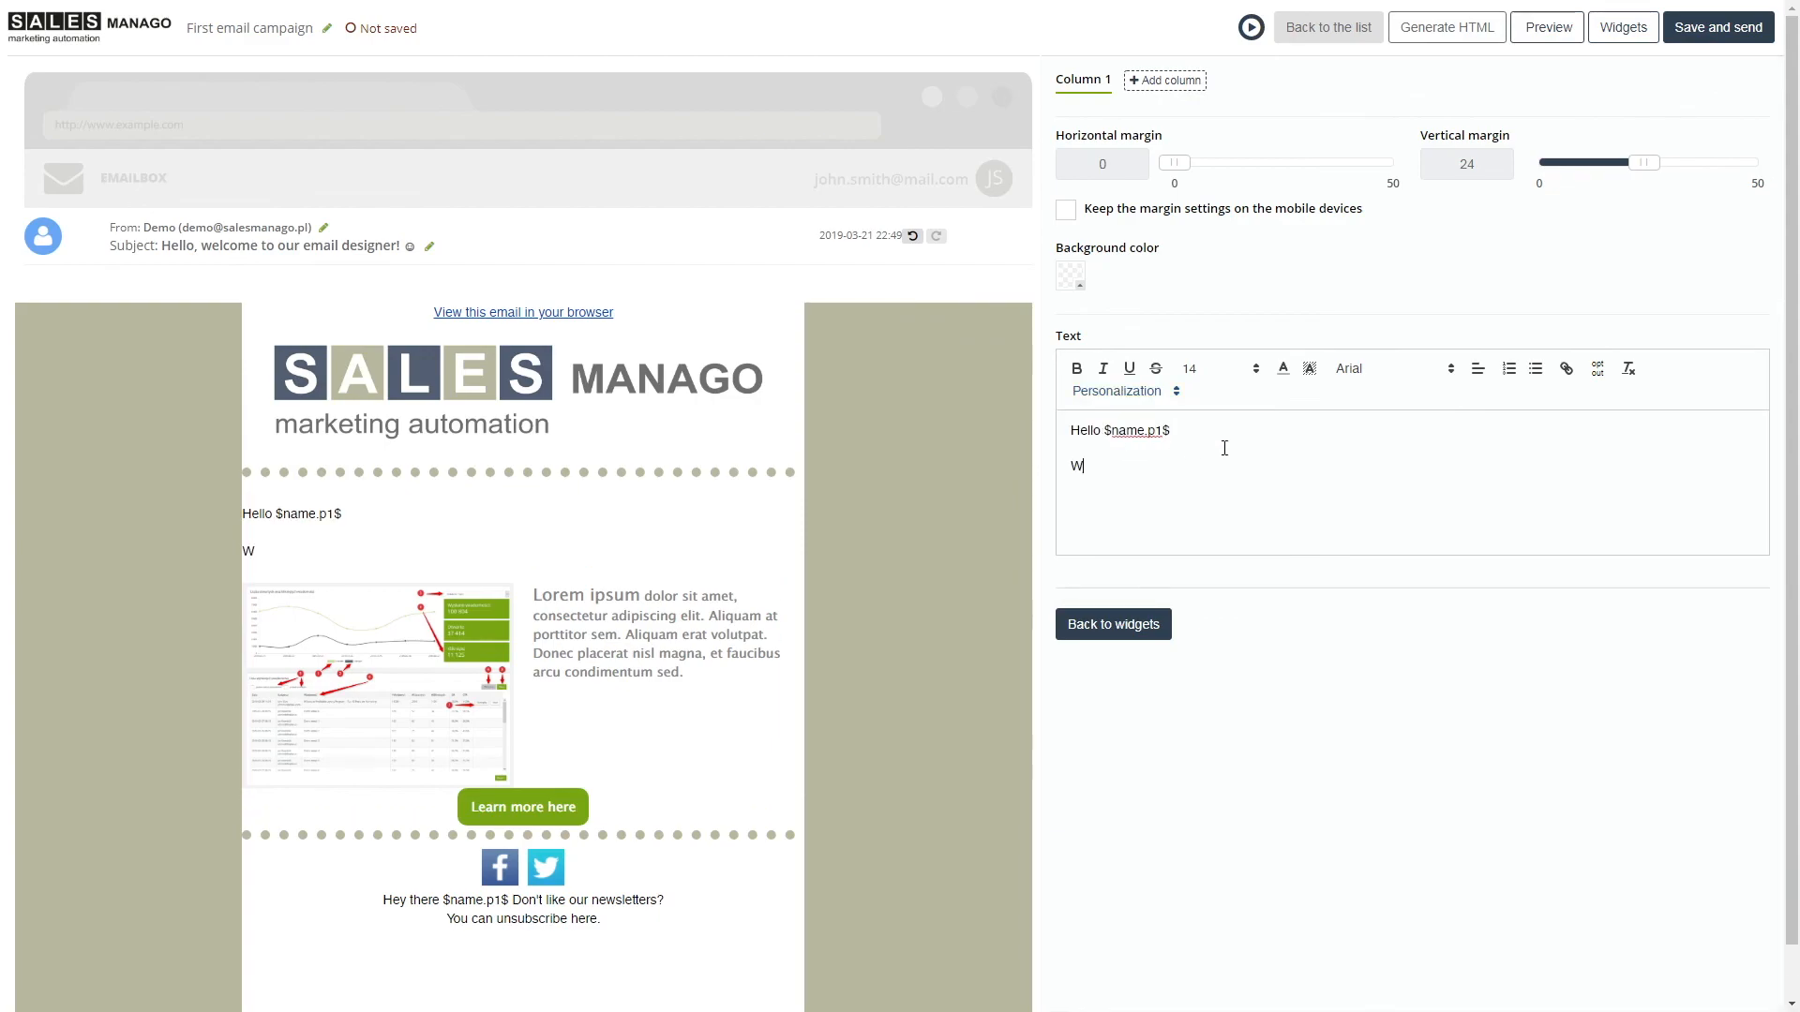
pyautogui.write('e have some tips and ')
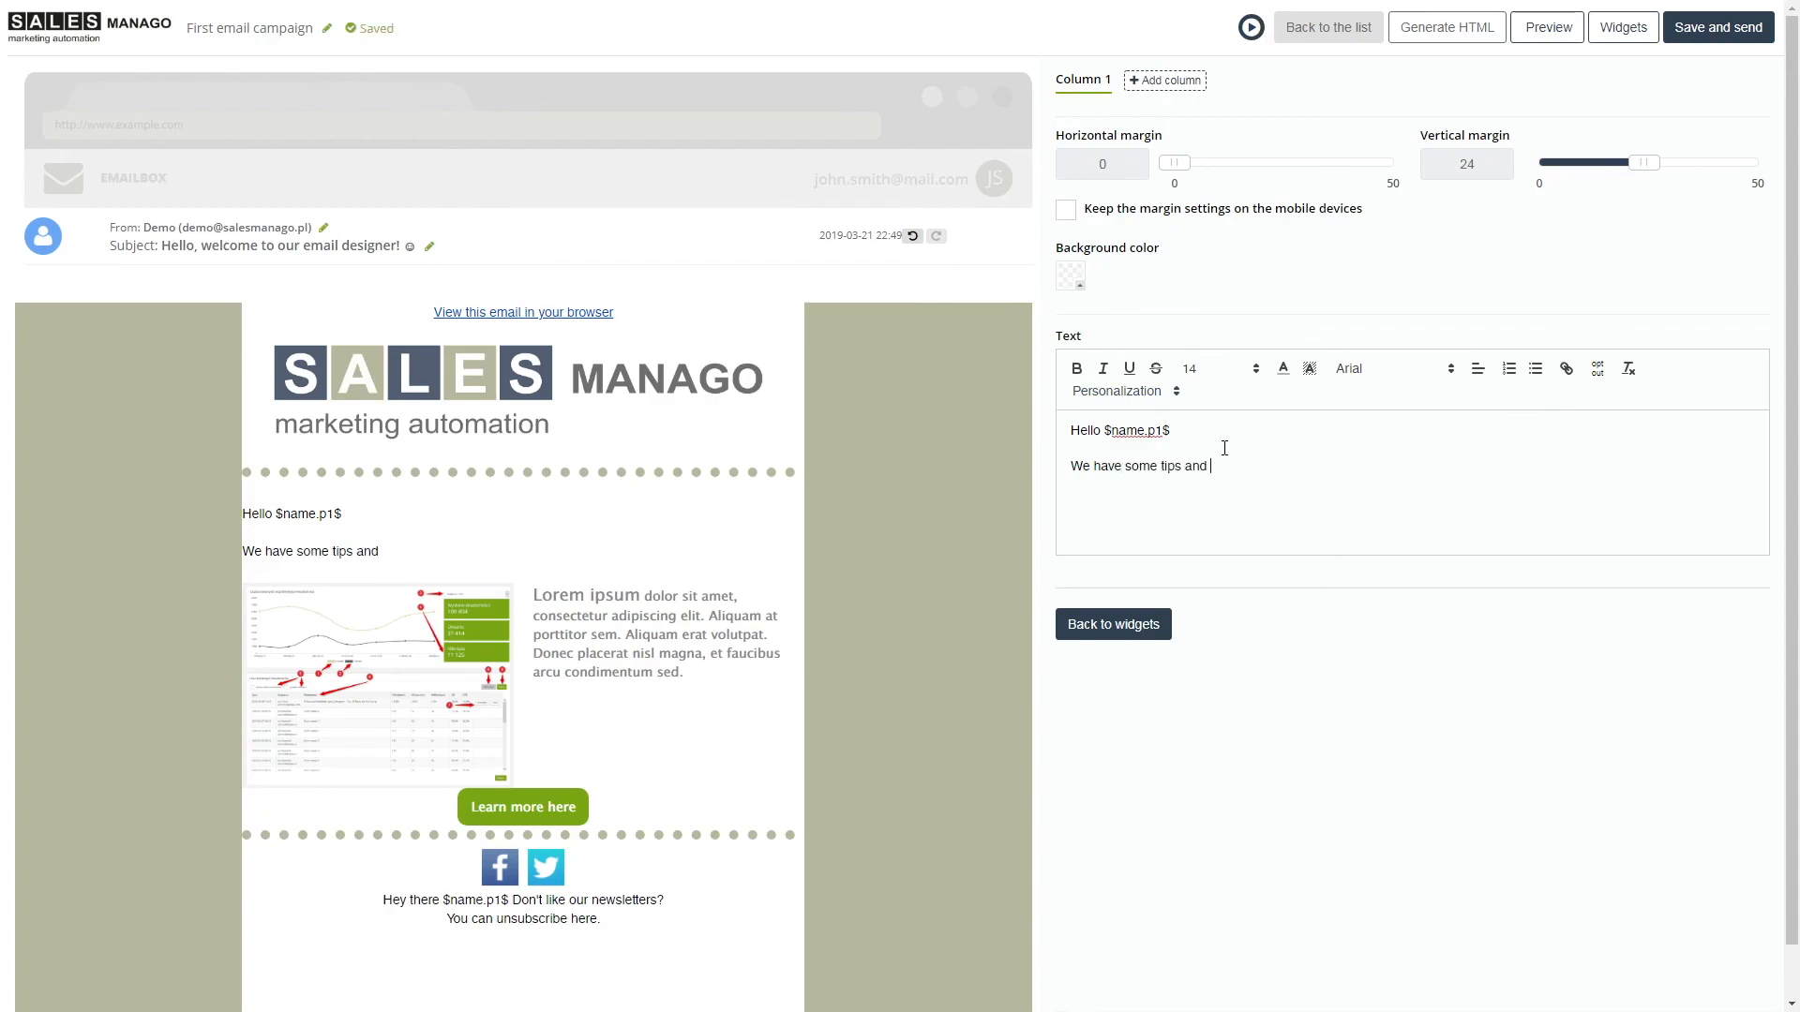
pyautogui.write('tricks for you on usi')
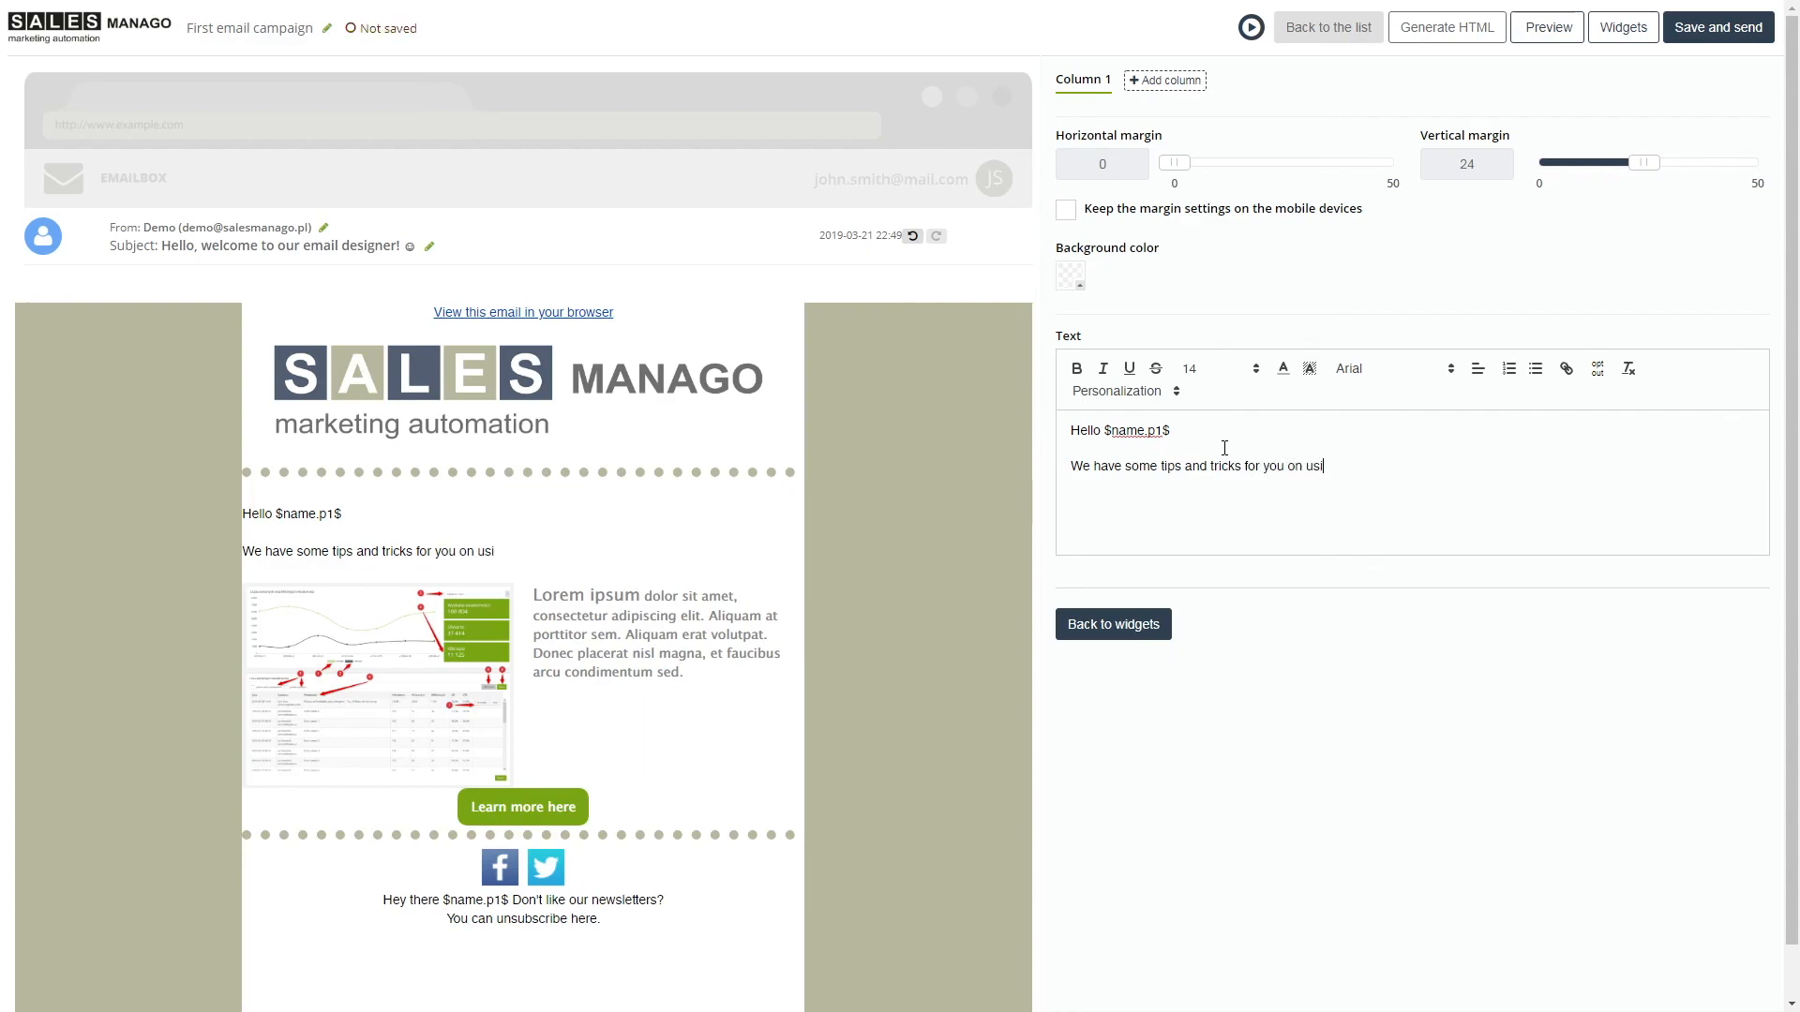
pyautogui.write('ng the Drag &')
pyautogui.write(' Drop')
pyautogui.write(' D')
pyautogui.press('BackSpace')
pyautogui.press('BackSpace')
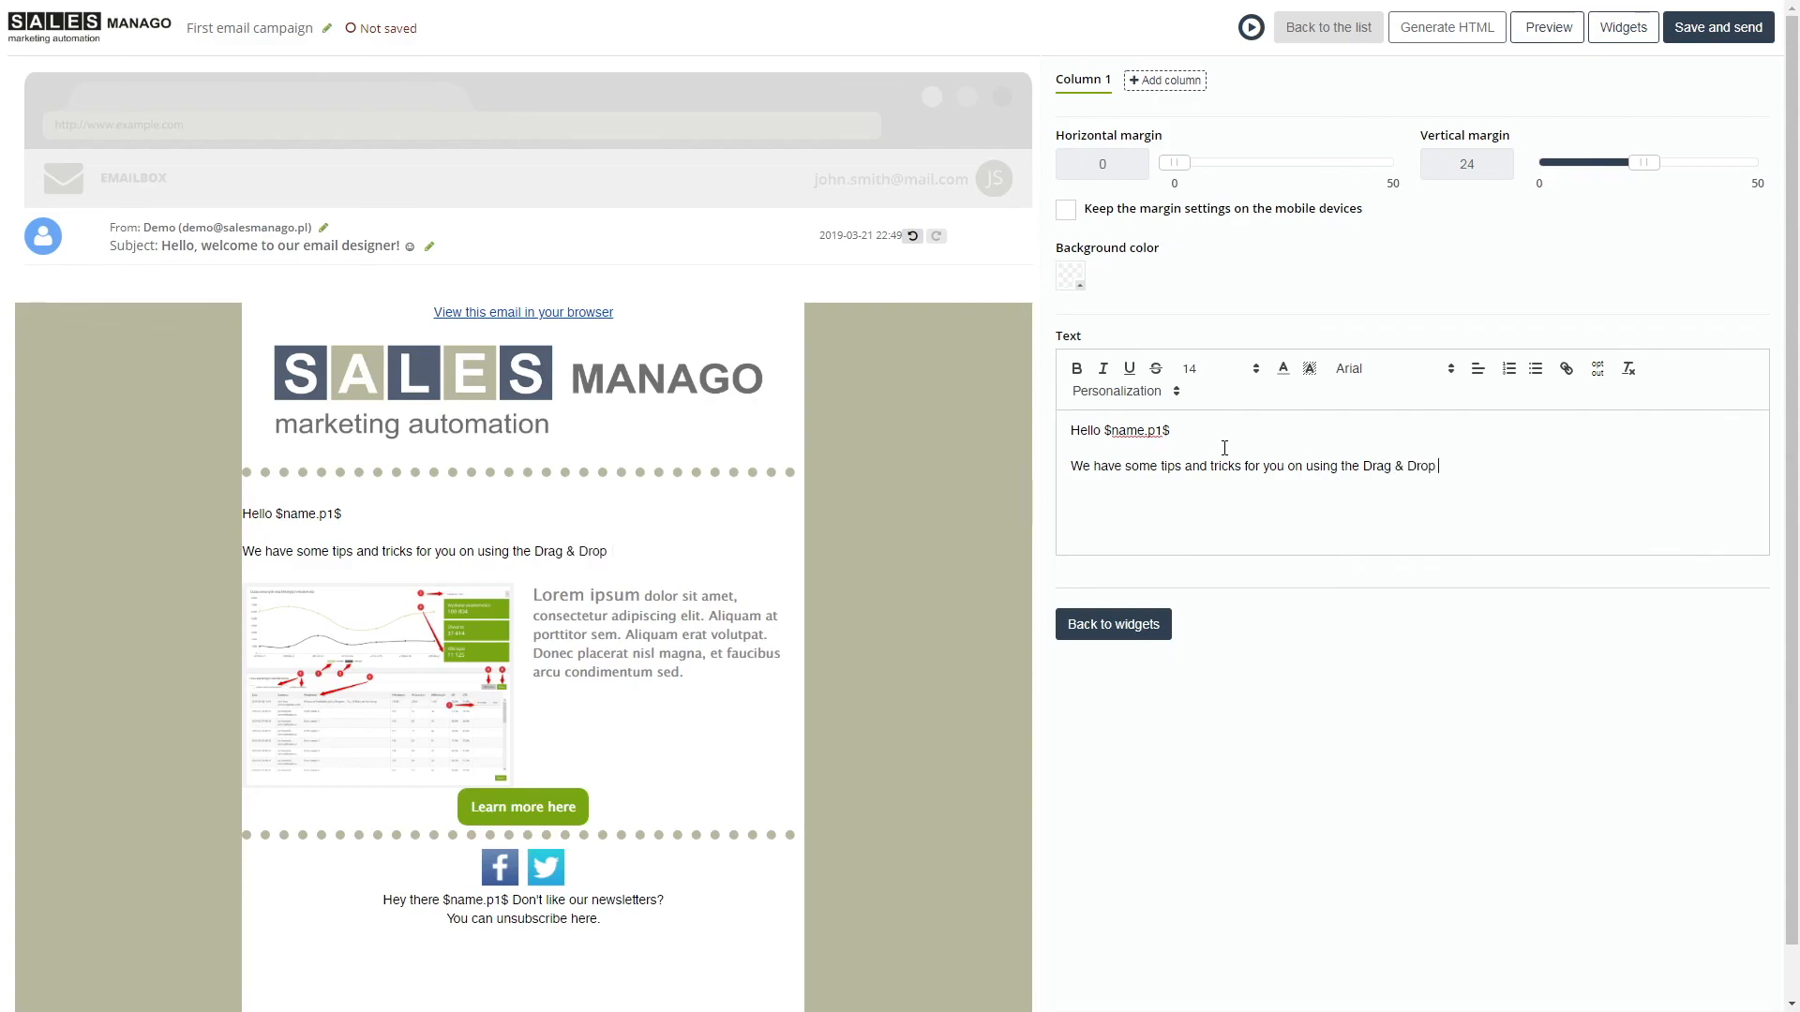
pyautogui.write('designer! :)')
# Format the entire greeting text in Lucida, gray, at font size 18.
pyautogui.hotkey('ctrl', 'a')
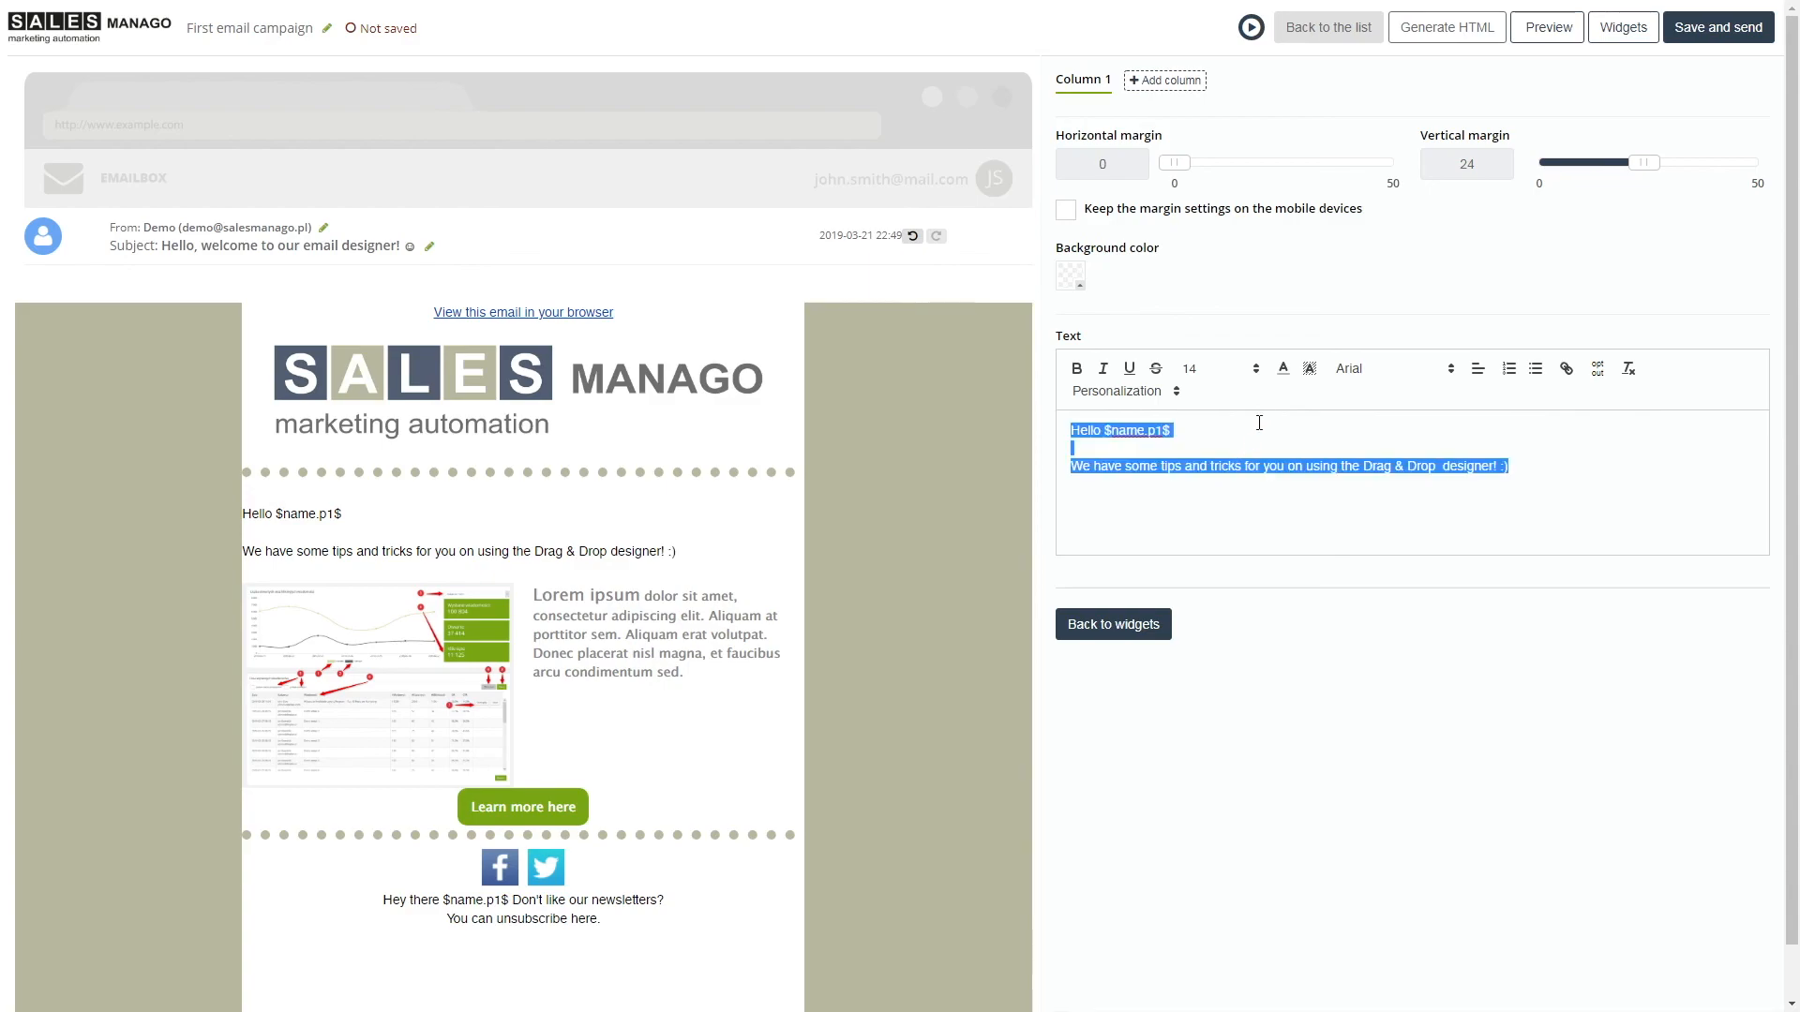
pyautogui.click(1369, 375)
pyautogui.scroll(-3, 1387, 506)
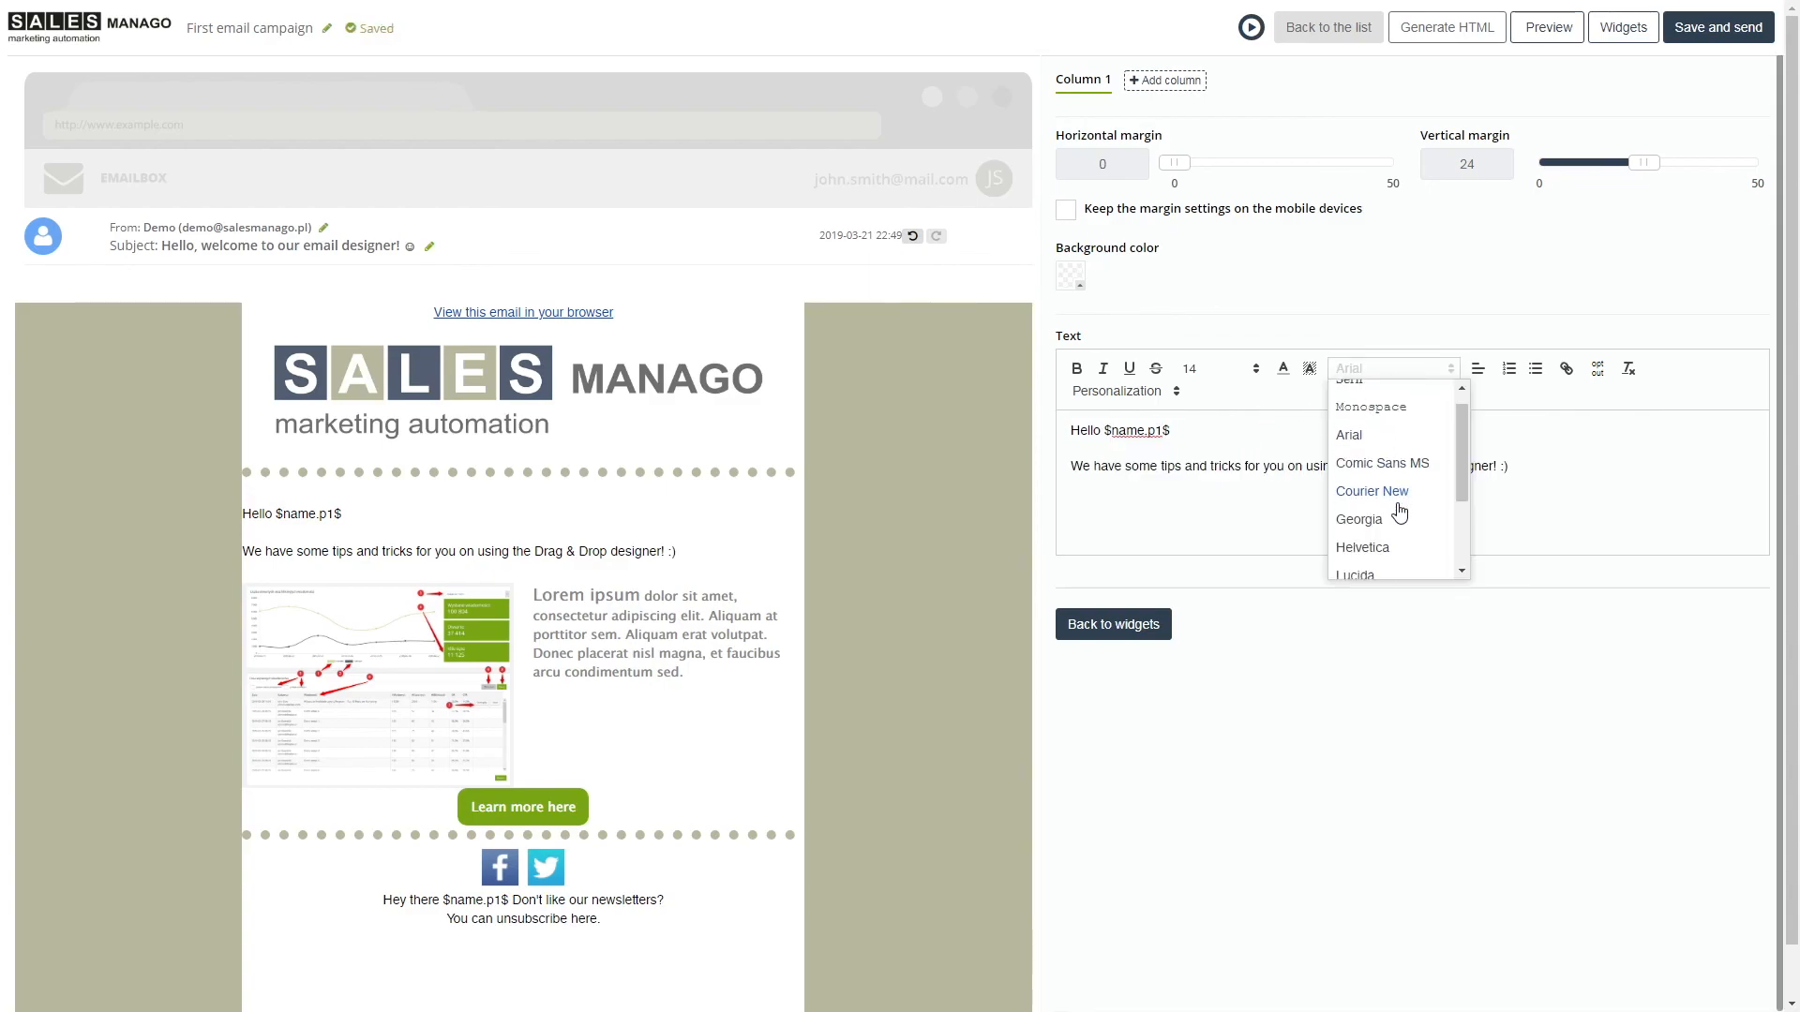
pyautogui.click(1384, 517)
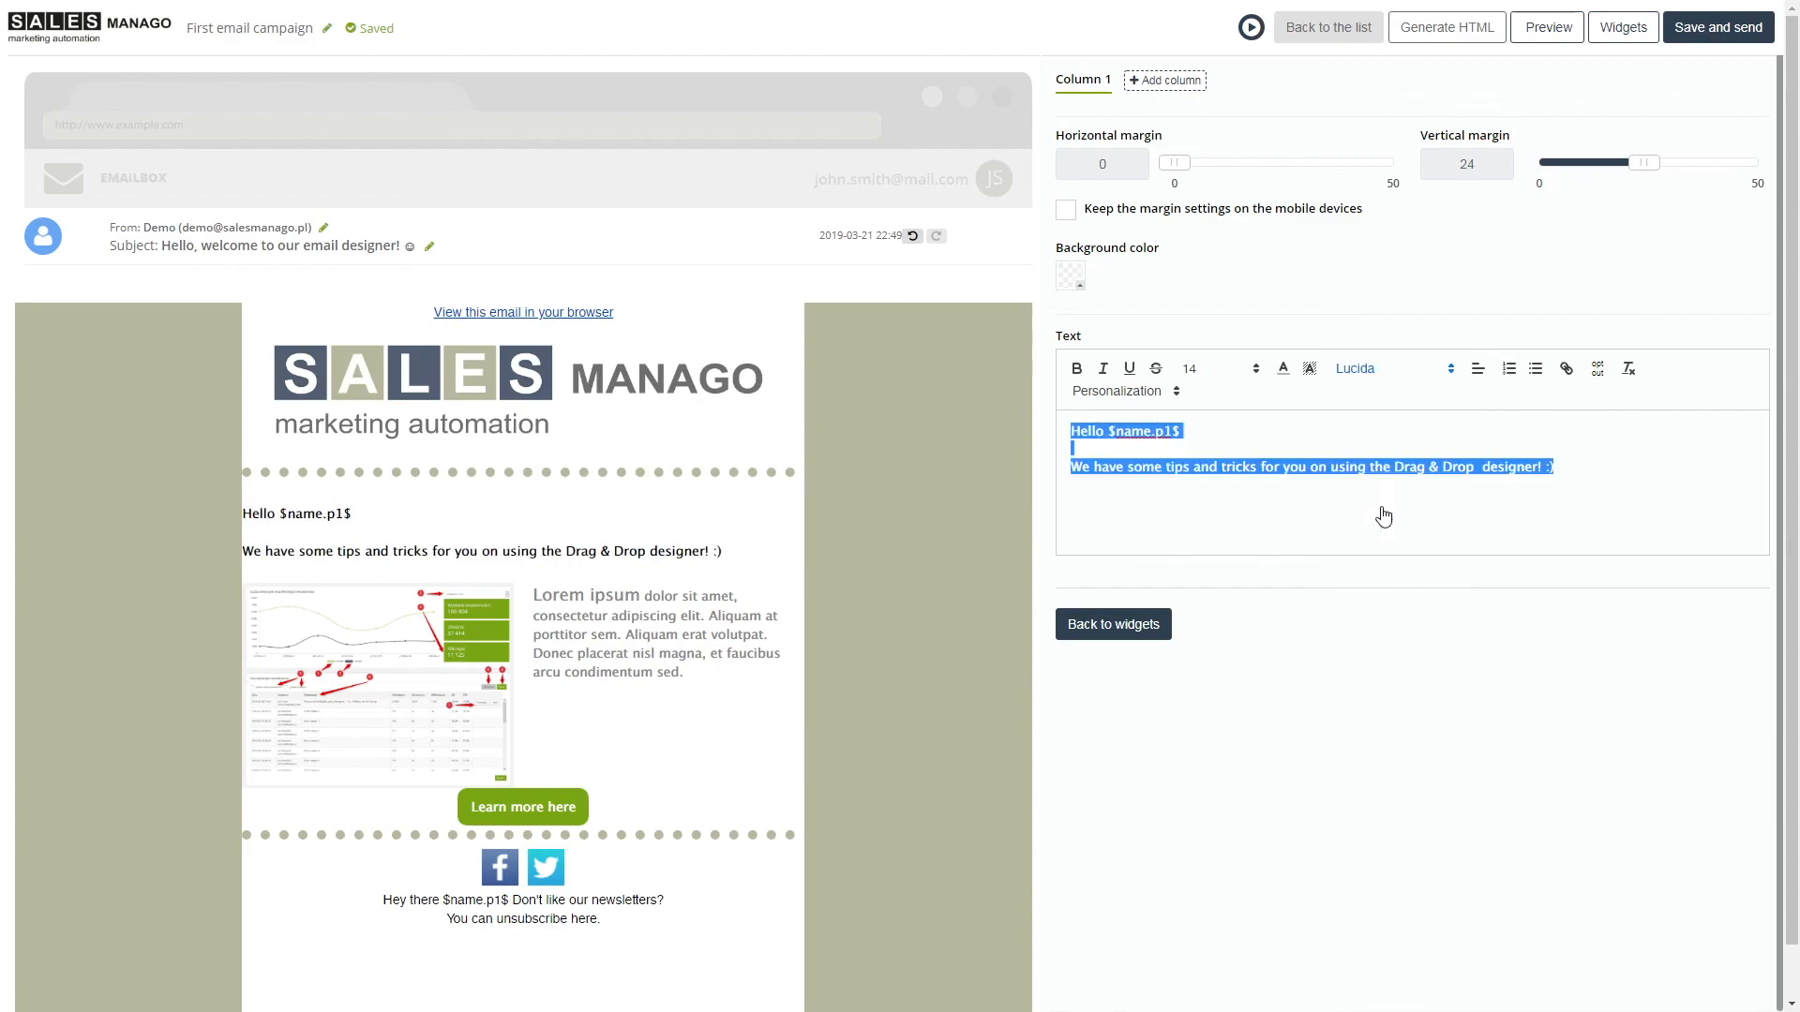
pyautogui.click(1283, 369)
pyautogui.click(1285, 449)
pyautogui.click(1253, 369)
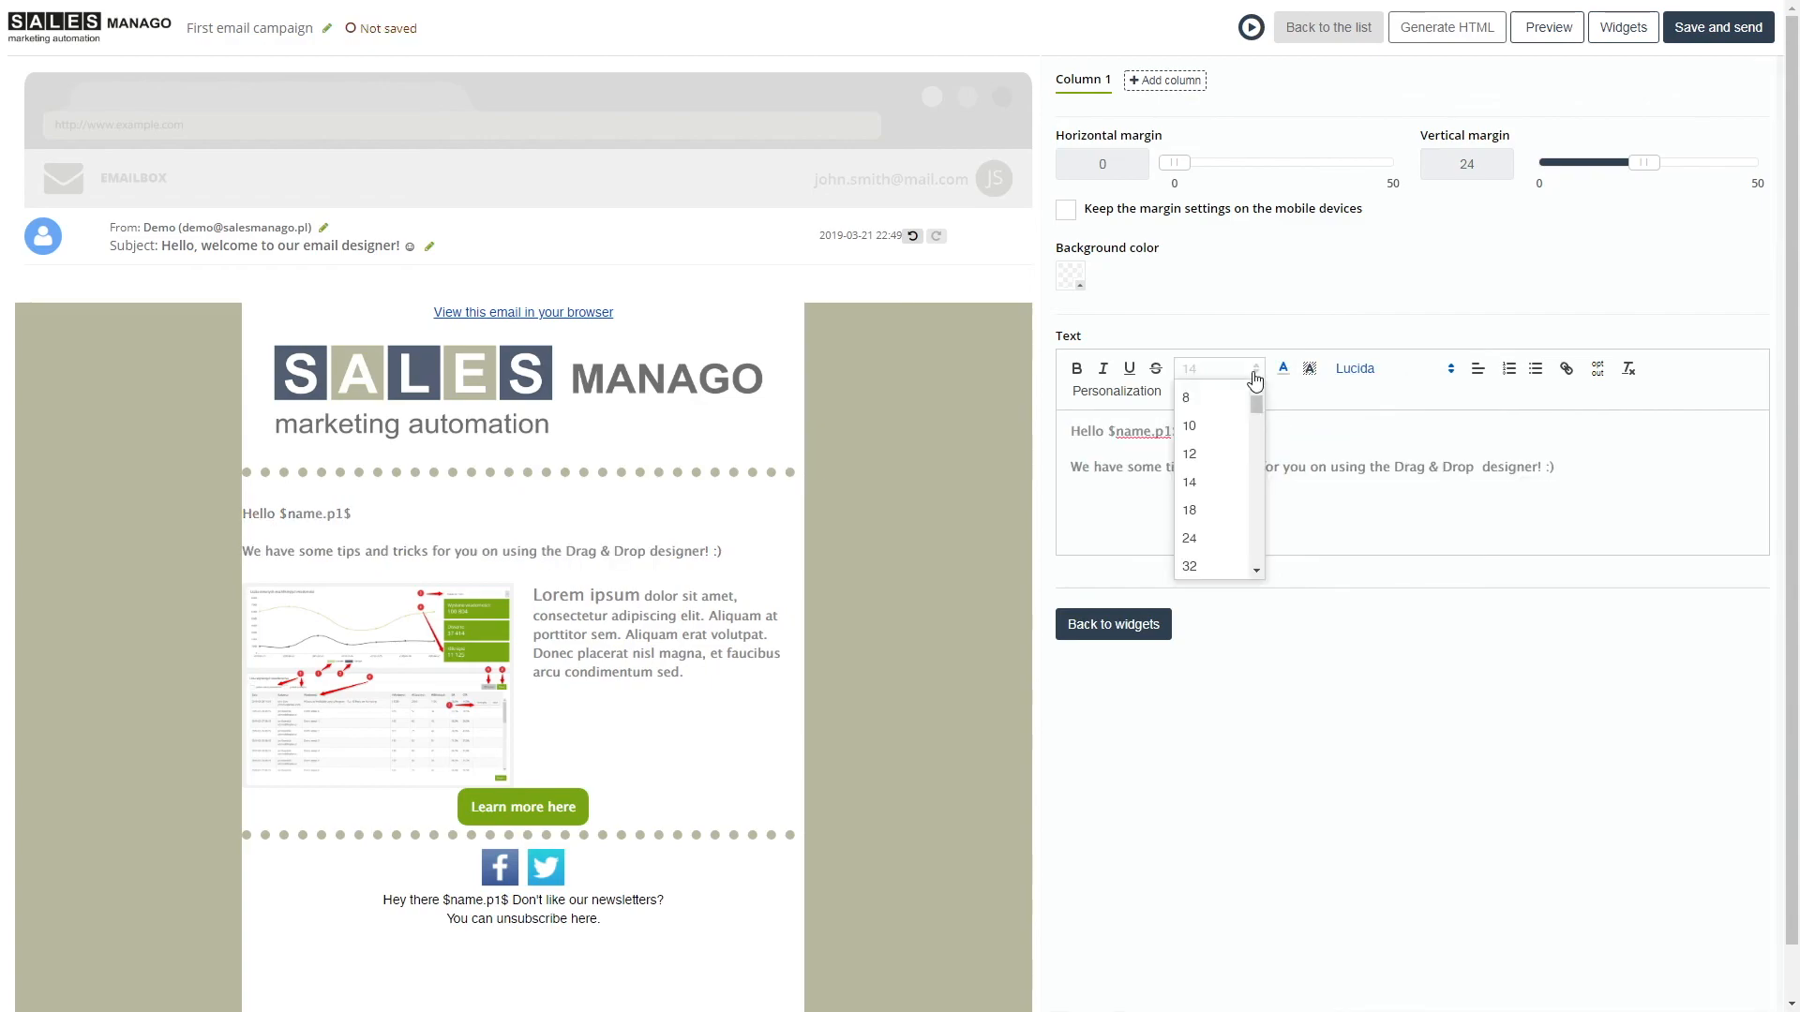
pyautogui.click(1209, 514)
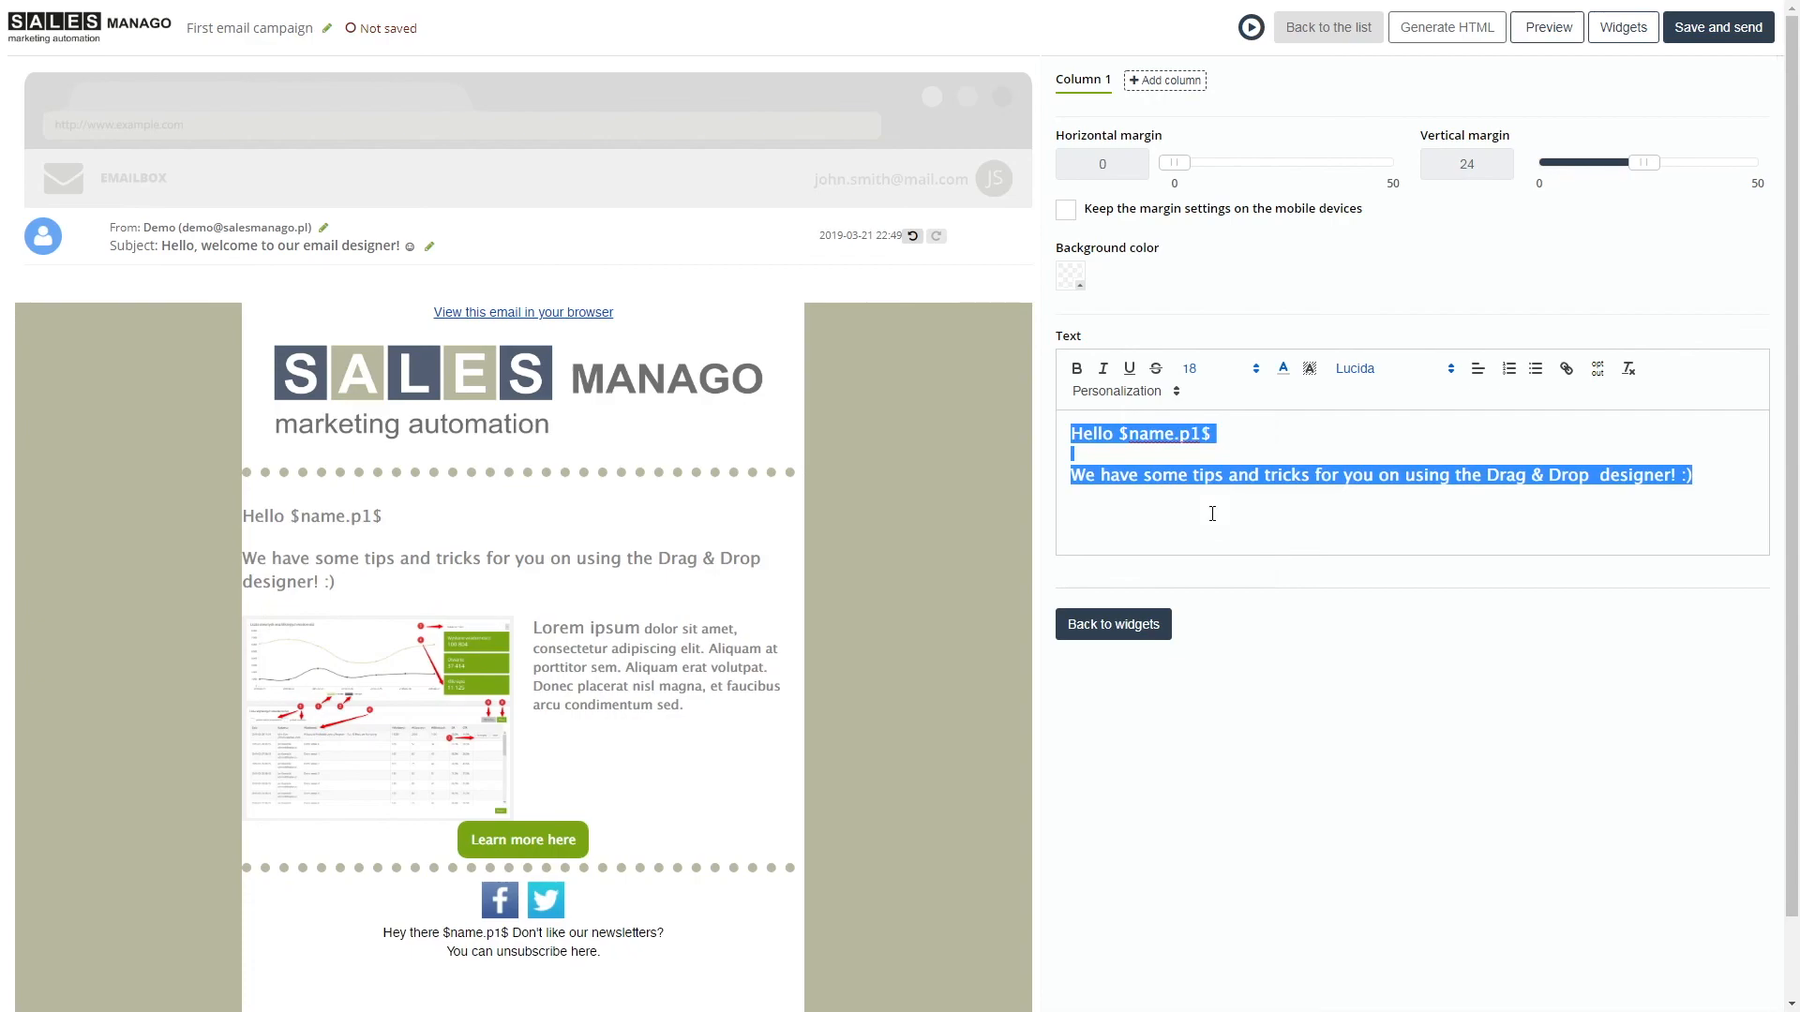
pyautogui.click(1347, 684)
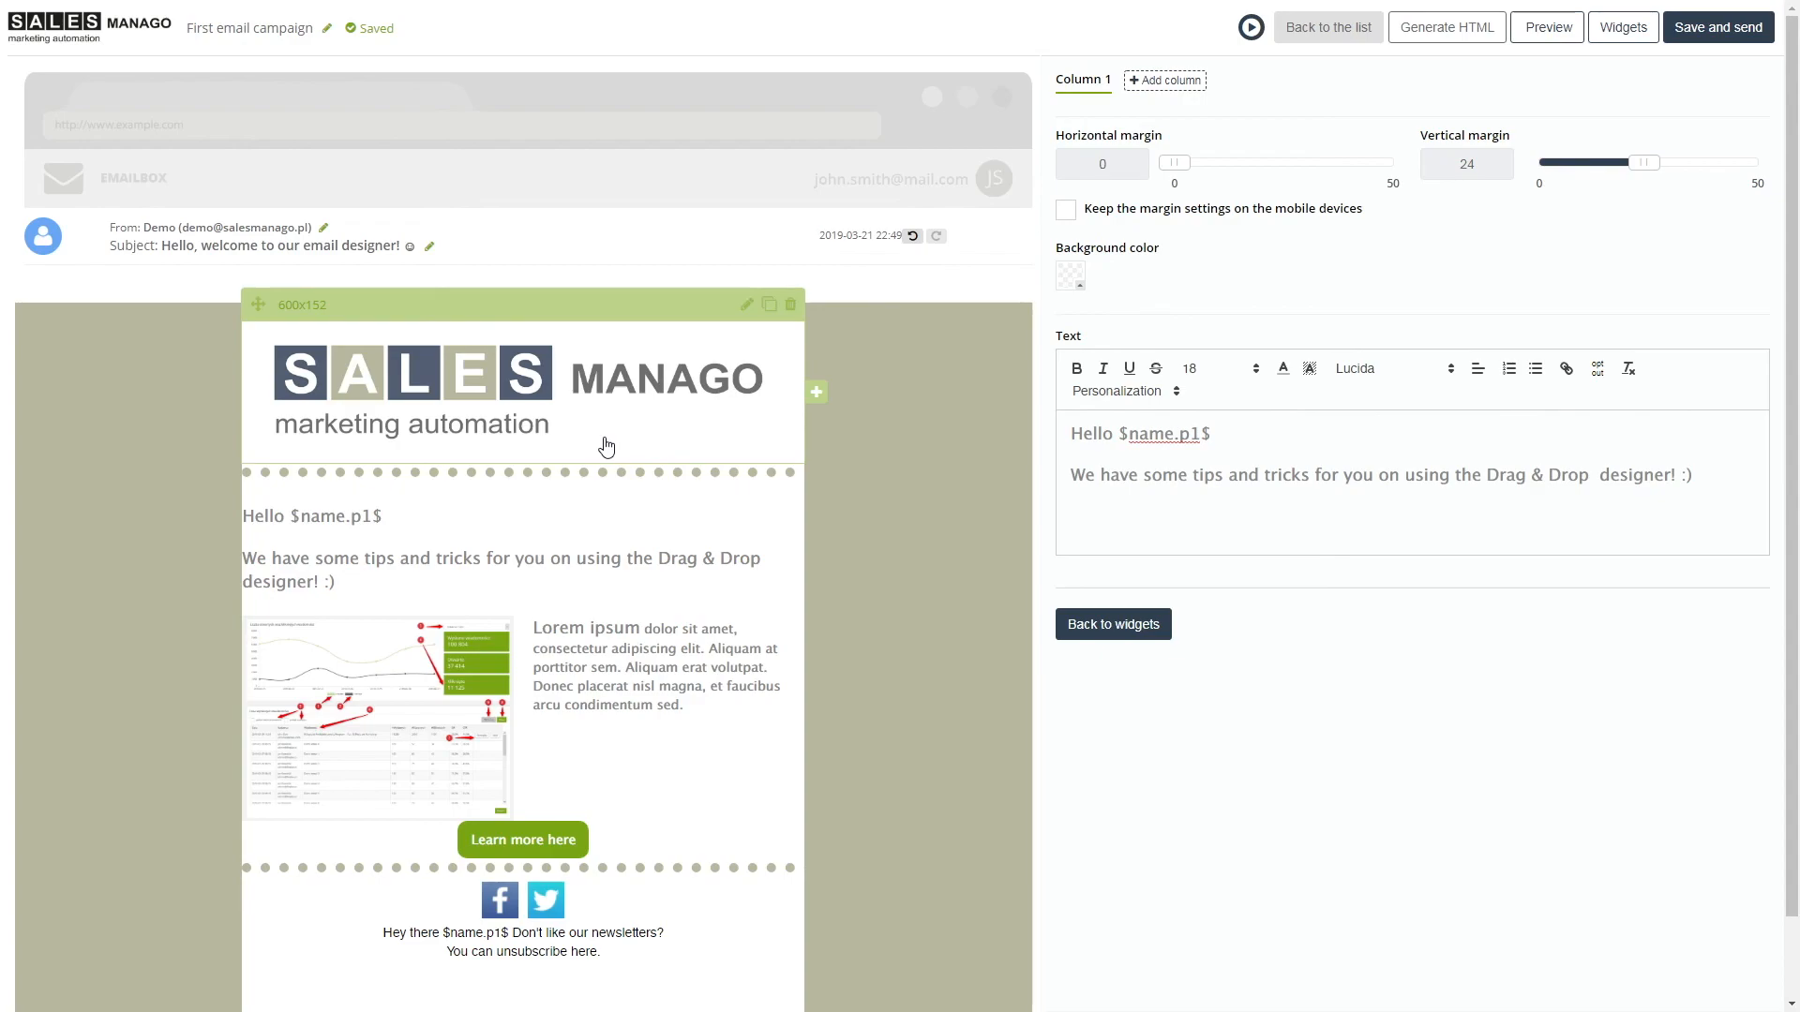
# Undo the greeting text's last font size change and redo it, twice.
pyautogui.click(912, 236)
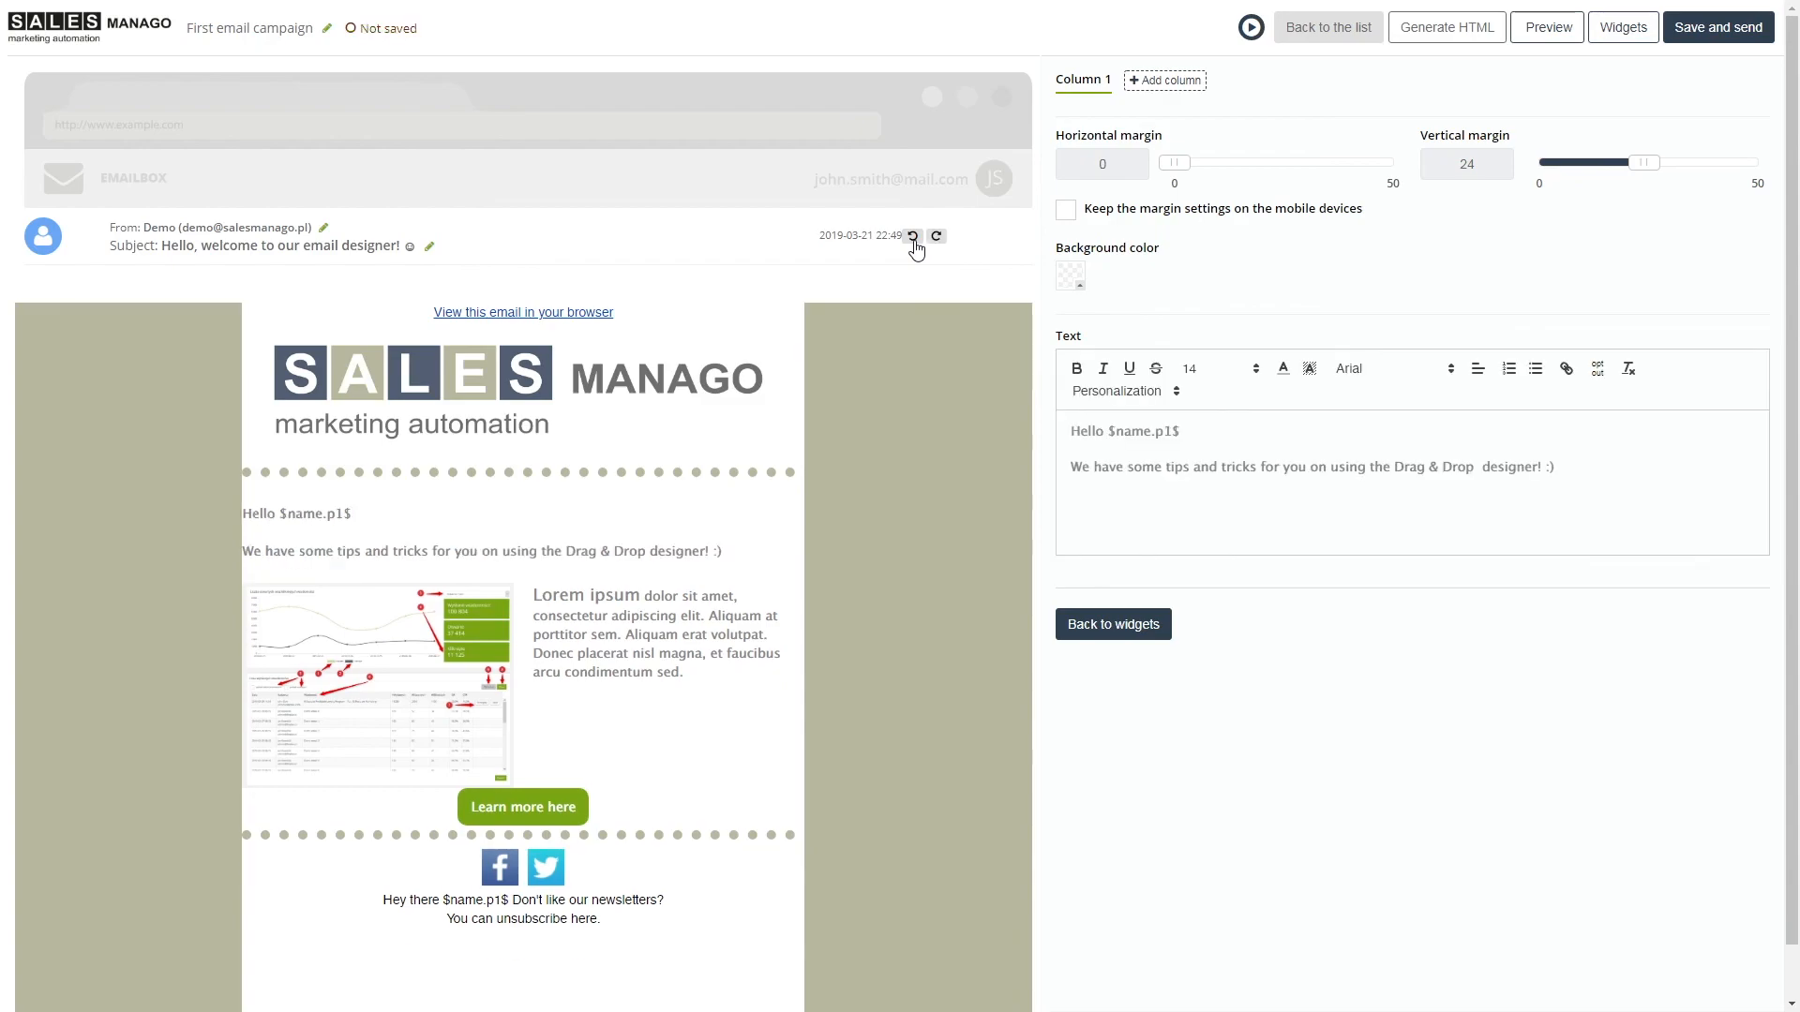
pyautogui.click(936, 237)
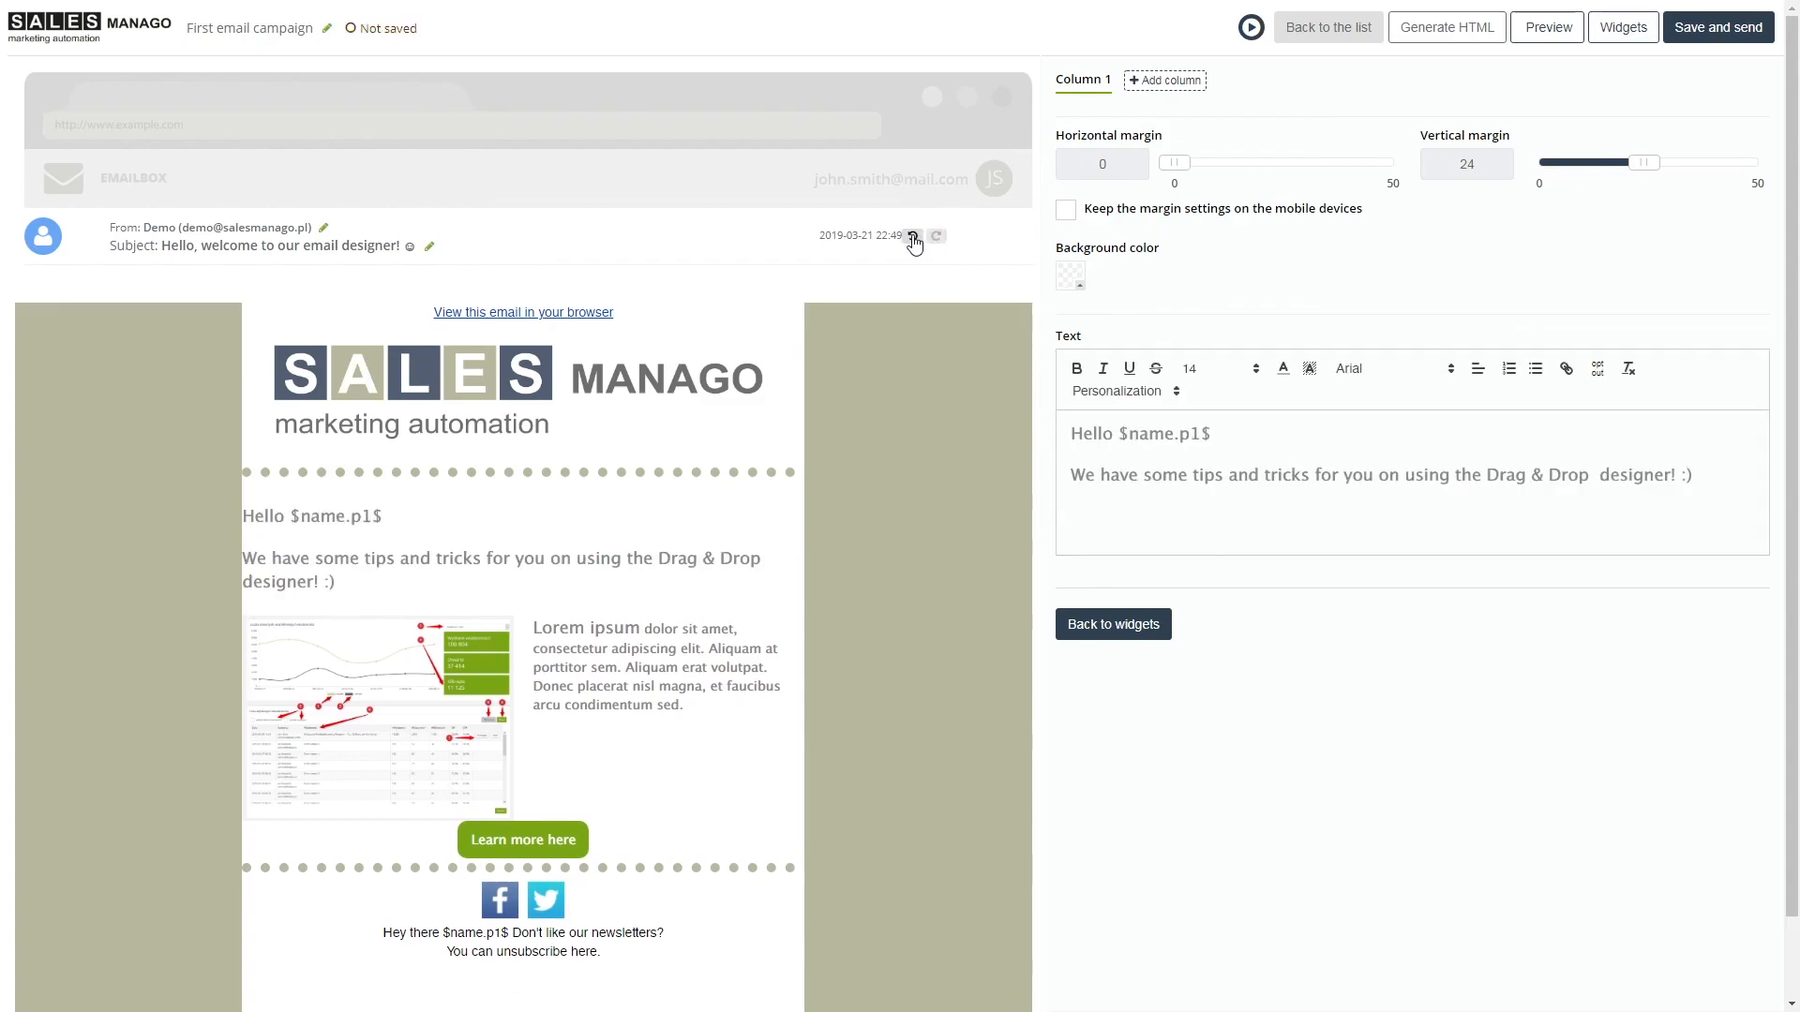
pyautogui.click(912, 235)
pyautogui.click(933, 235)
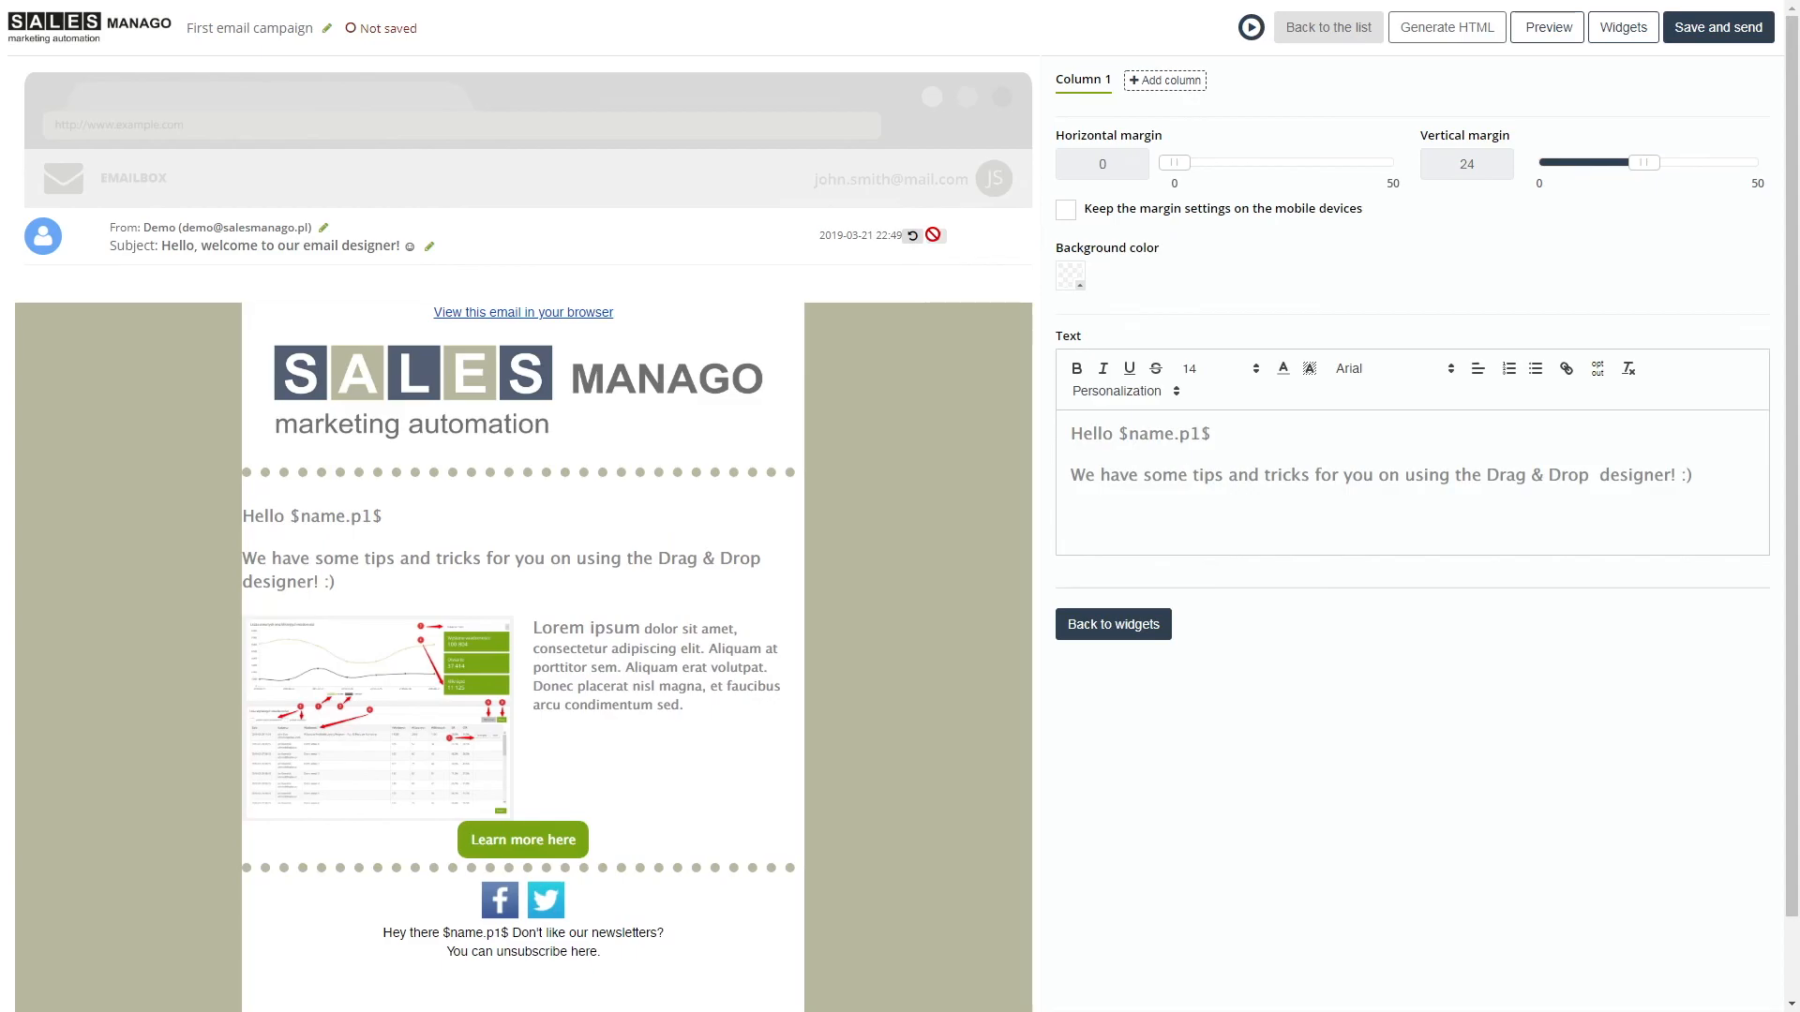